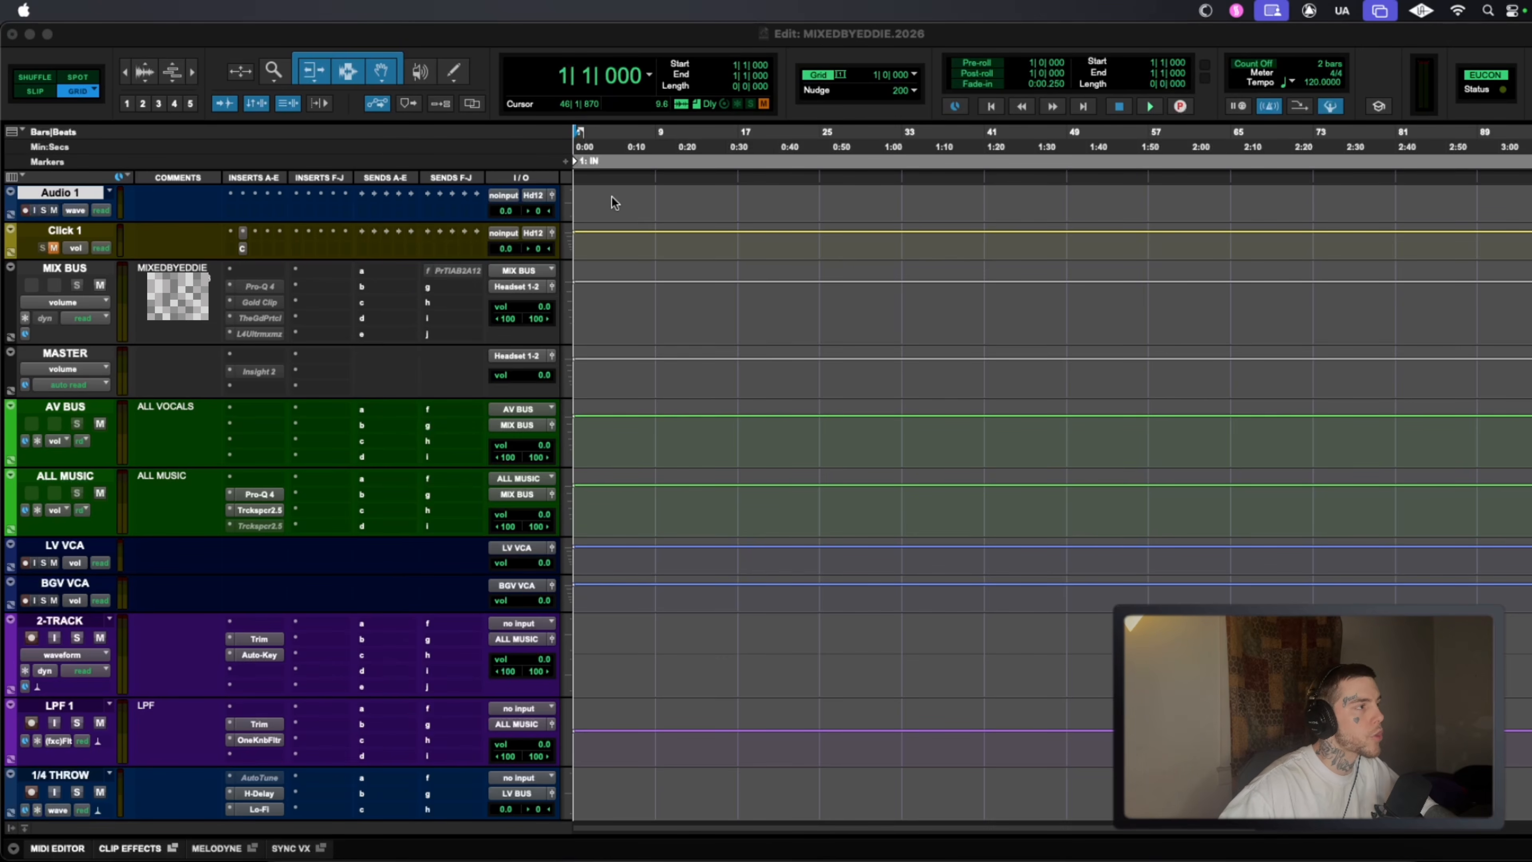
Select bars 2 to 105 on the Audio 1 track and consolidate the empty range into a clip.
left_click(531, 198)
left_click(1146, 206)
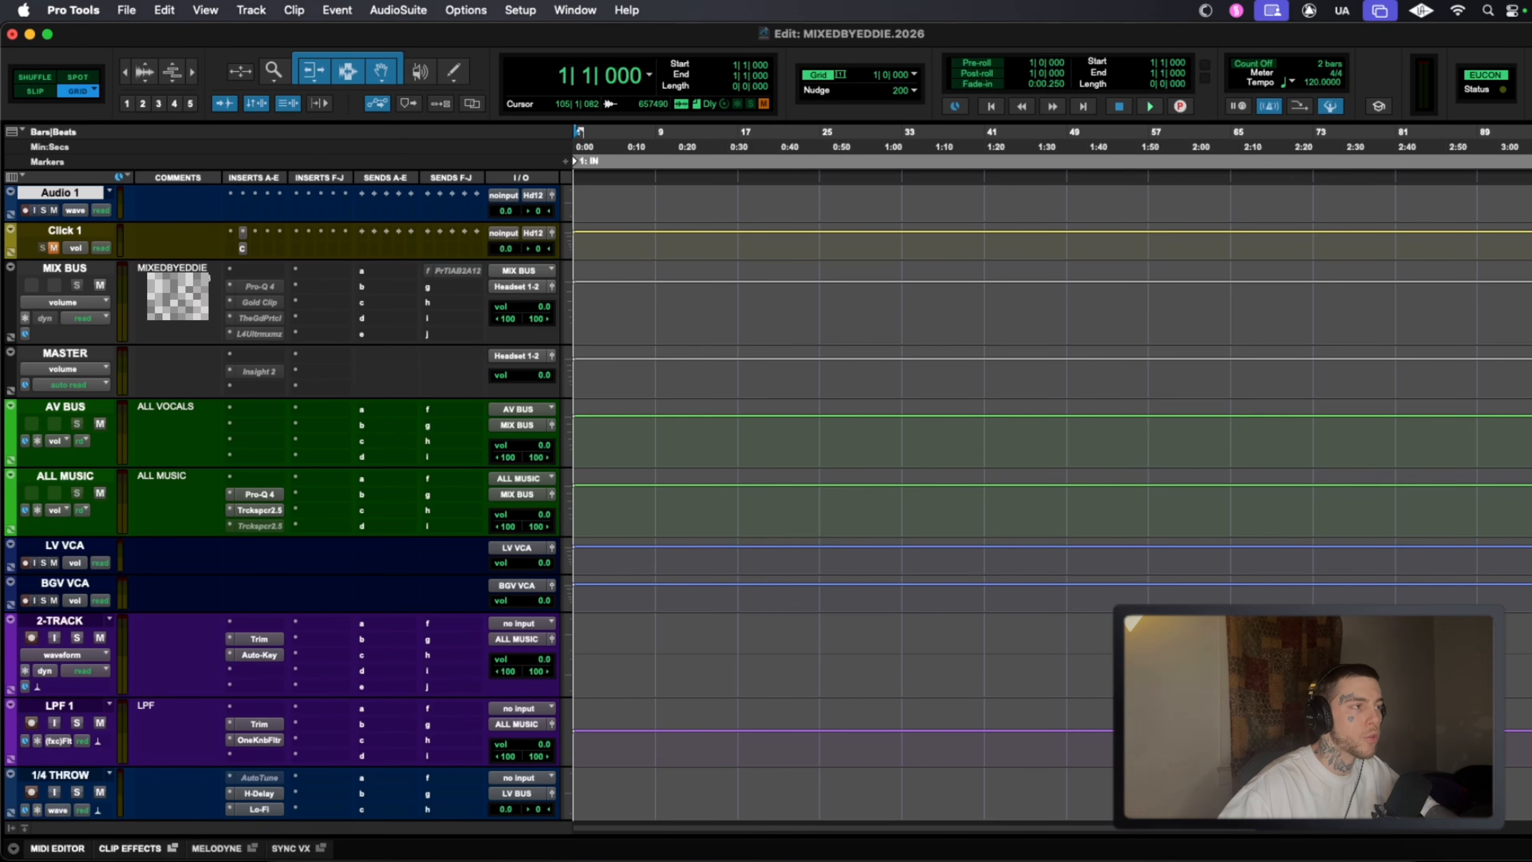
left_click_drag(1531, 202, 777, 201)
left_click_drag(1530, 202, 578, 210)
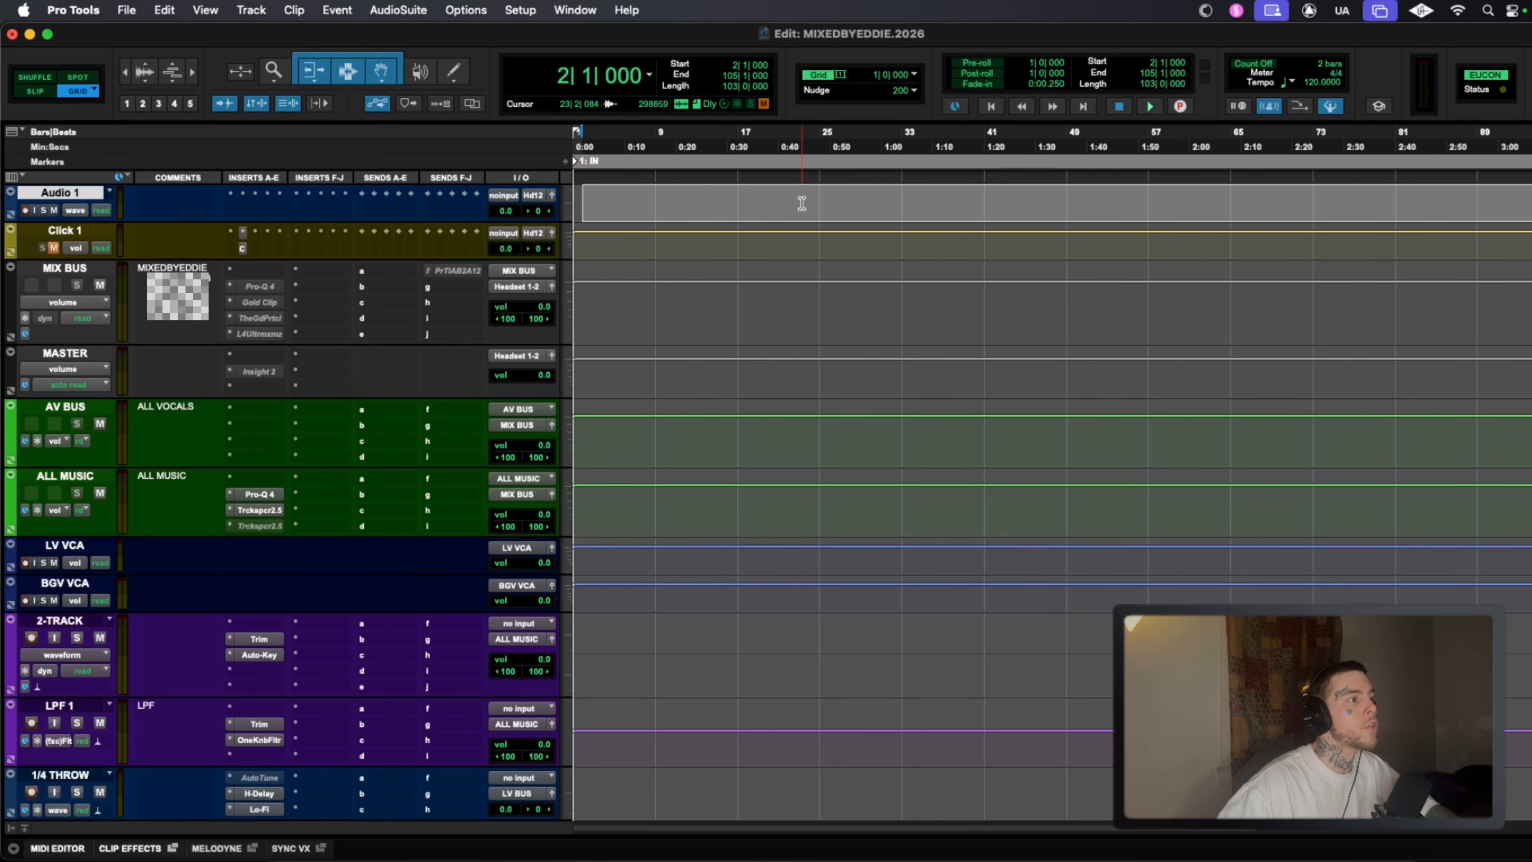
left_click(165, 10)
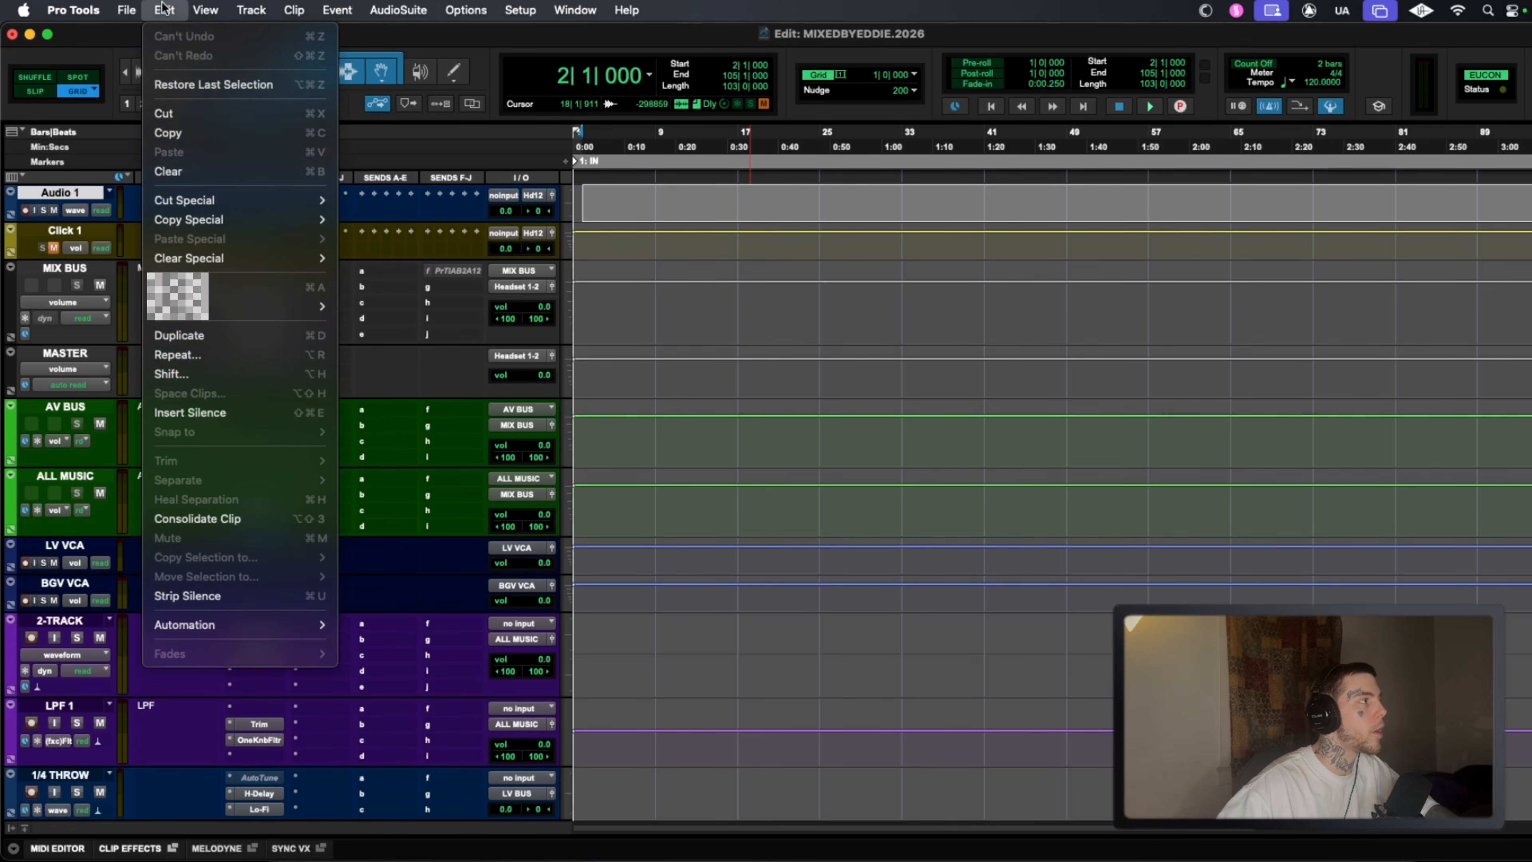
left_click(226, 518)
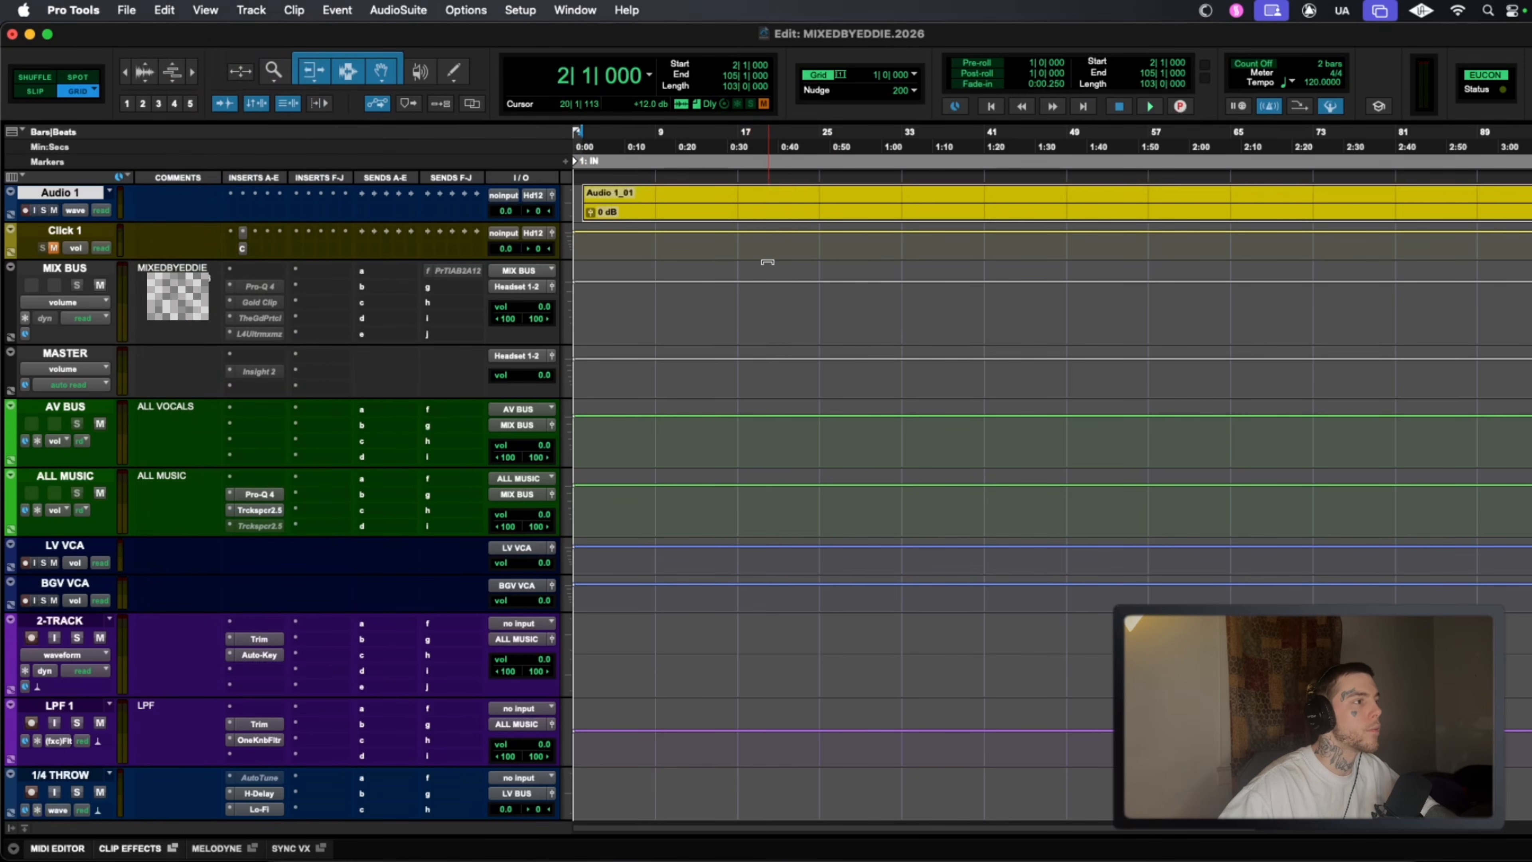
key("r")
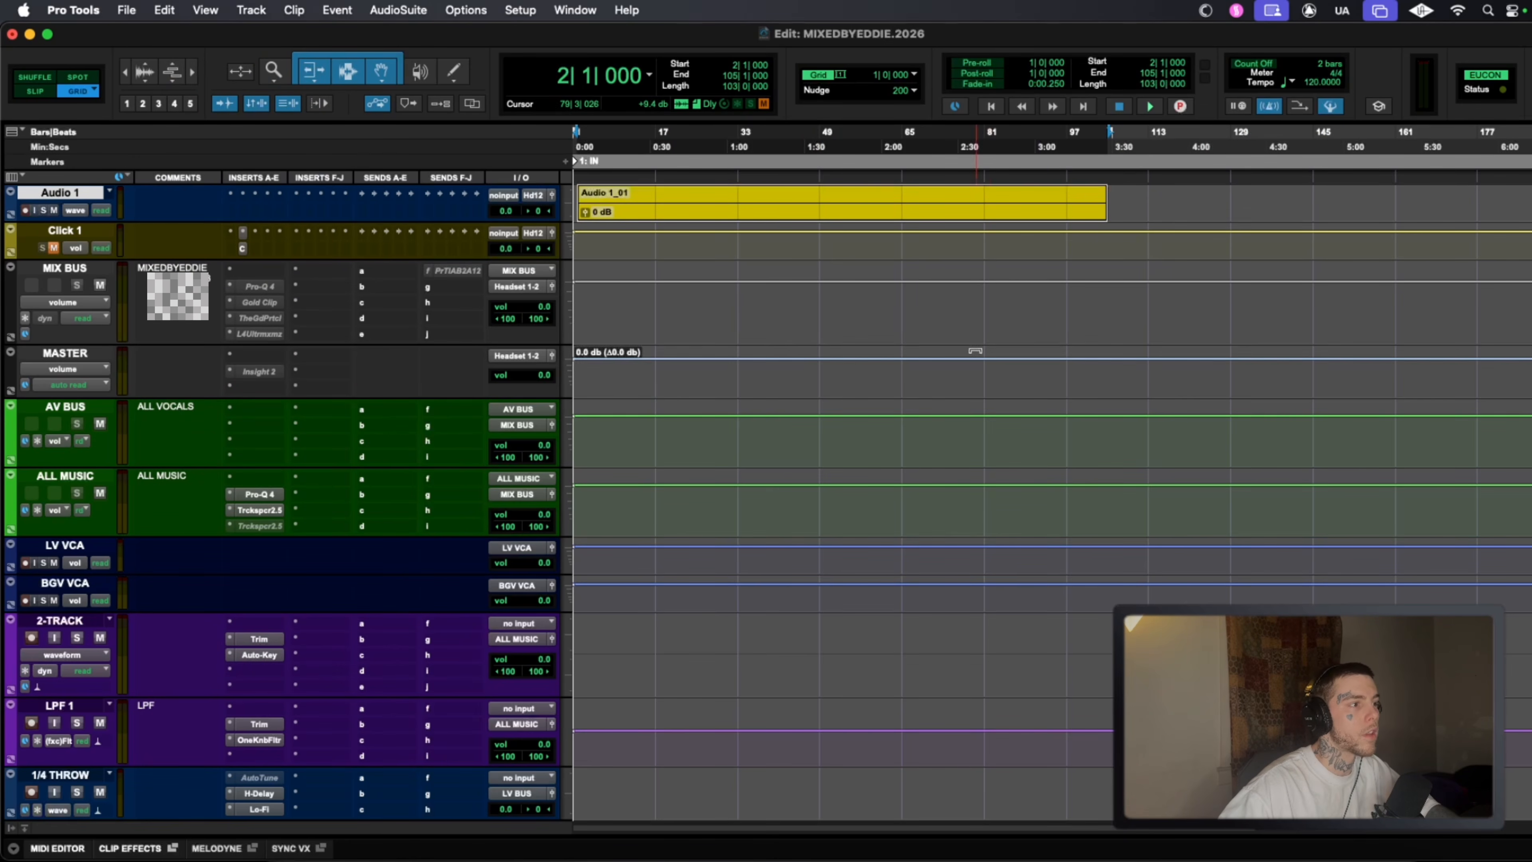
Remove the consolidated blank clip from the Audio 1 track.
left_click(1187, 200)
left_click(920, 218)
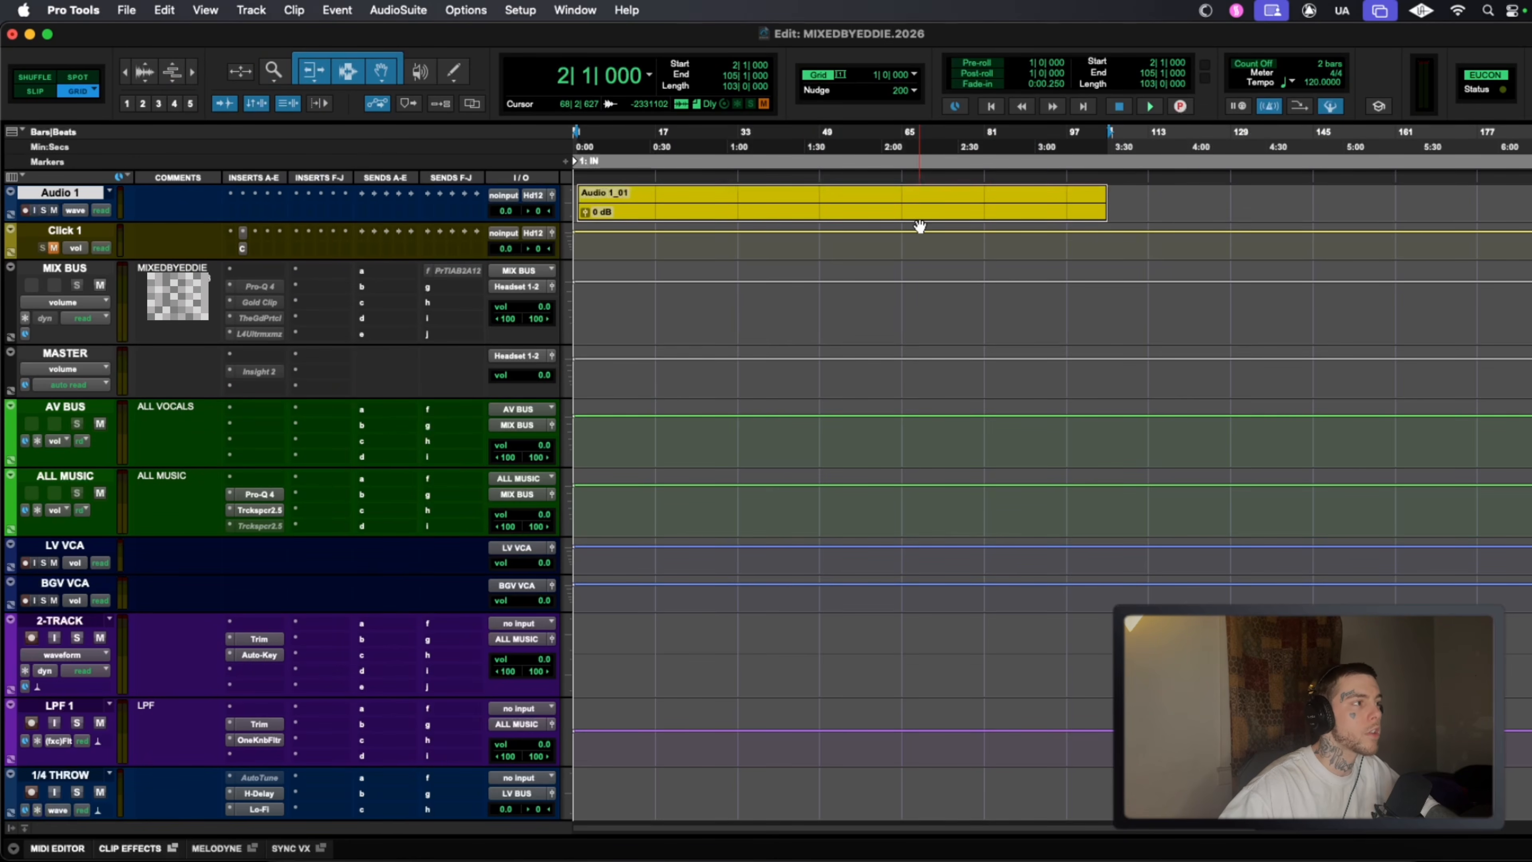
left_click(129, 9)
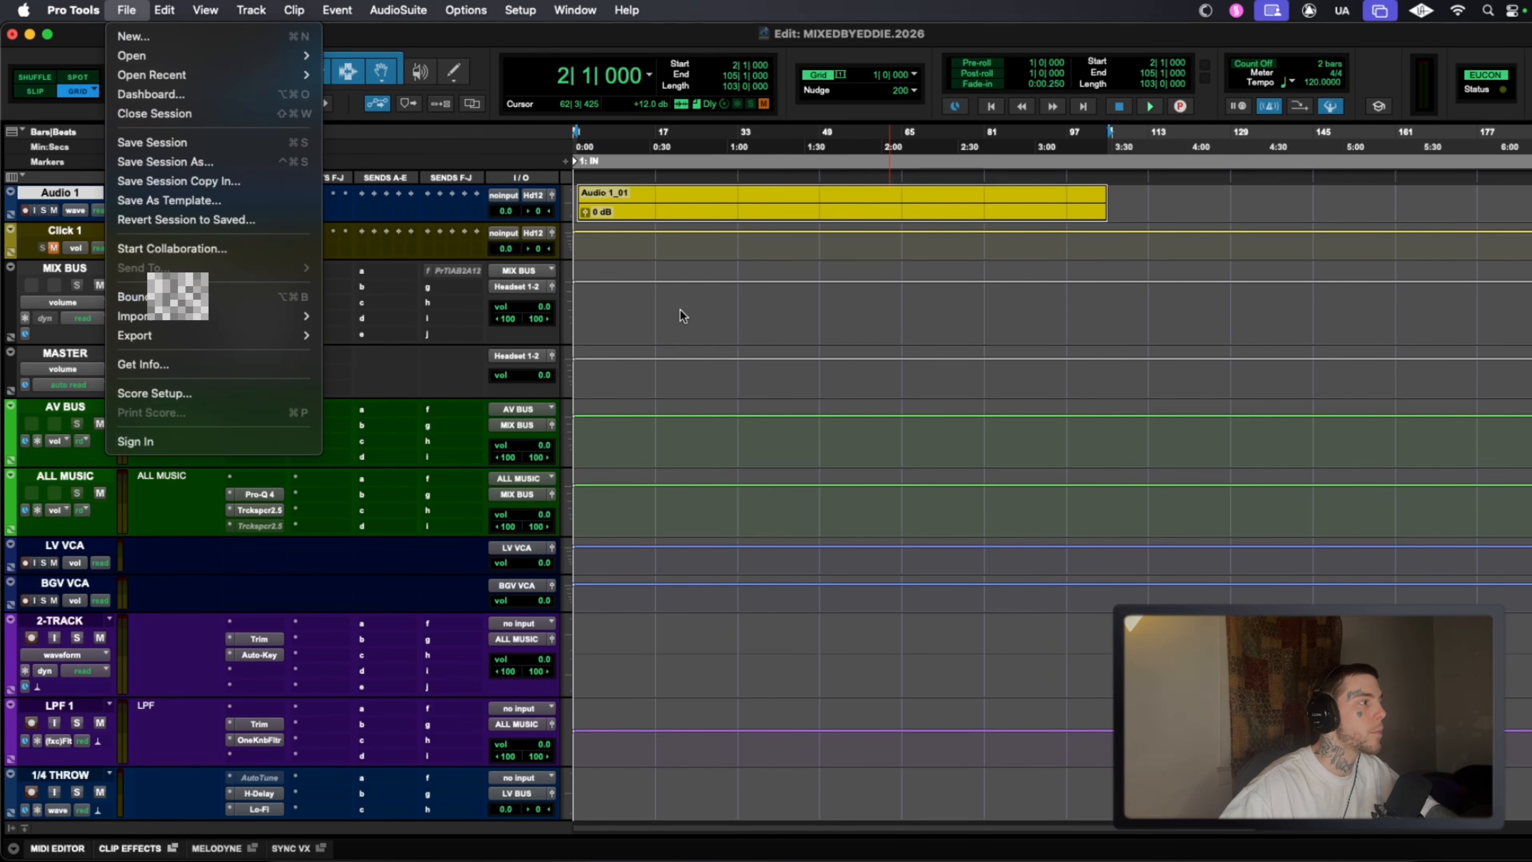
left_click(789, 218)
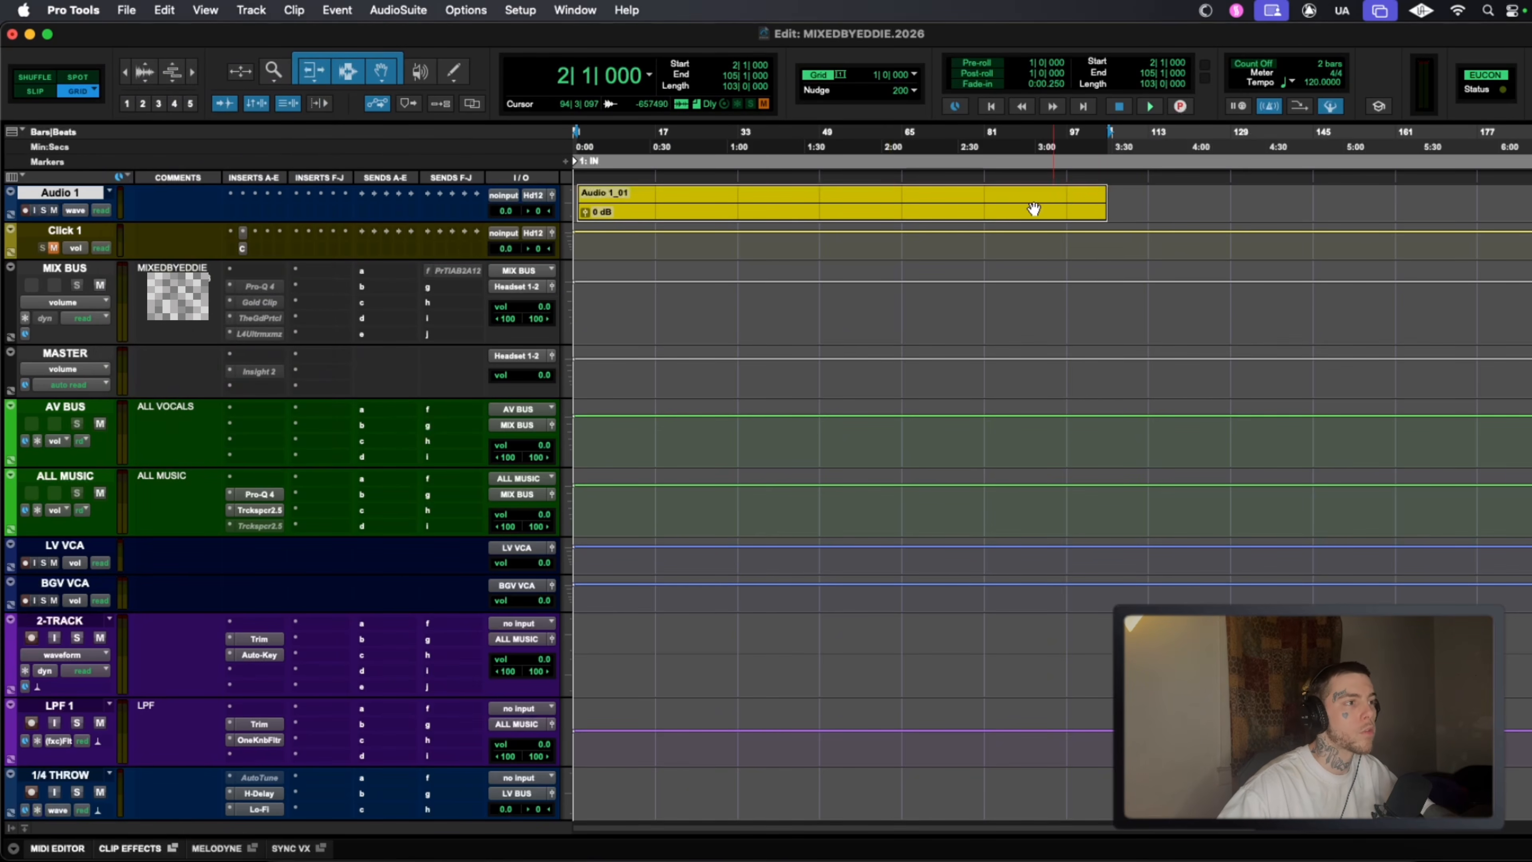
left_click(1032, 205)
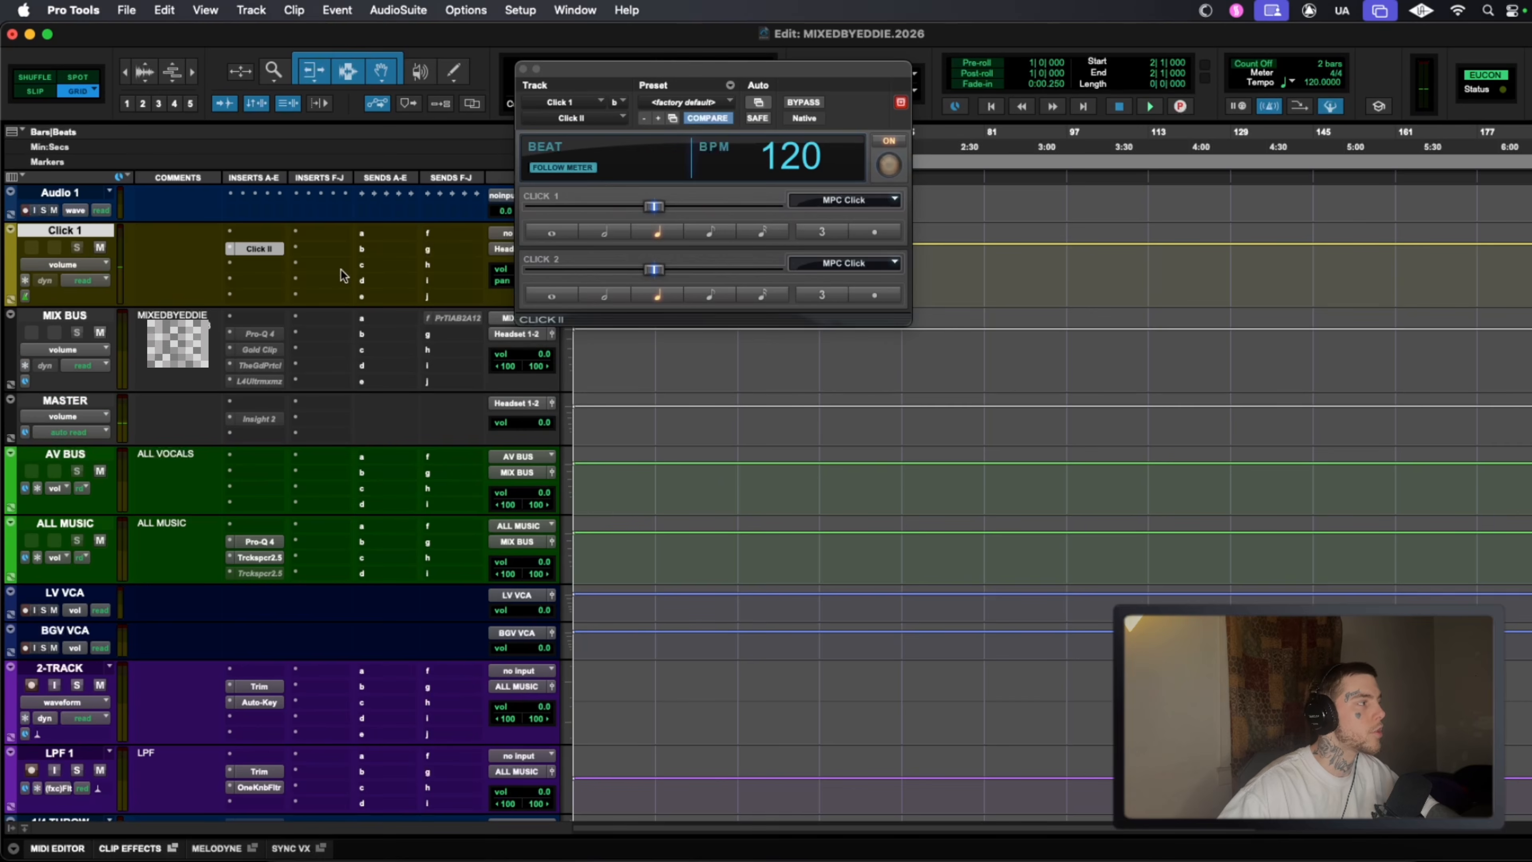
Mute the Click 1 track and choose MPC Click as the Click 2 sound in its Click II plug-in.
left_click(99, 247)
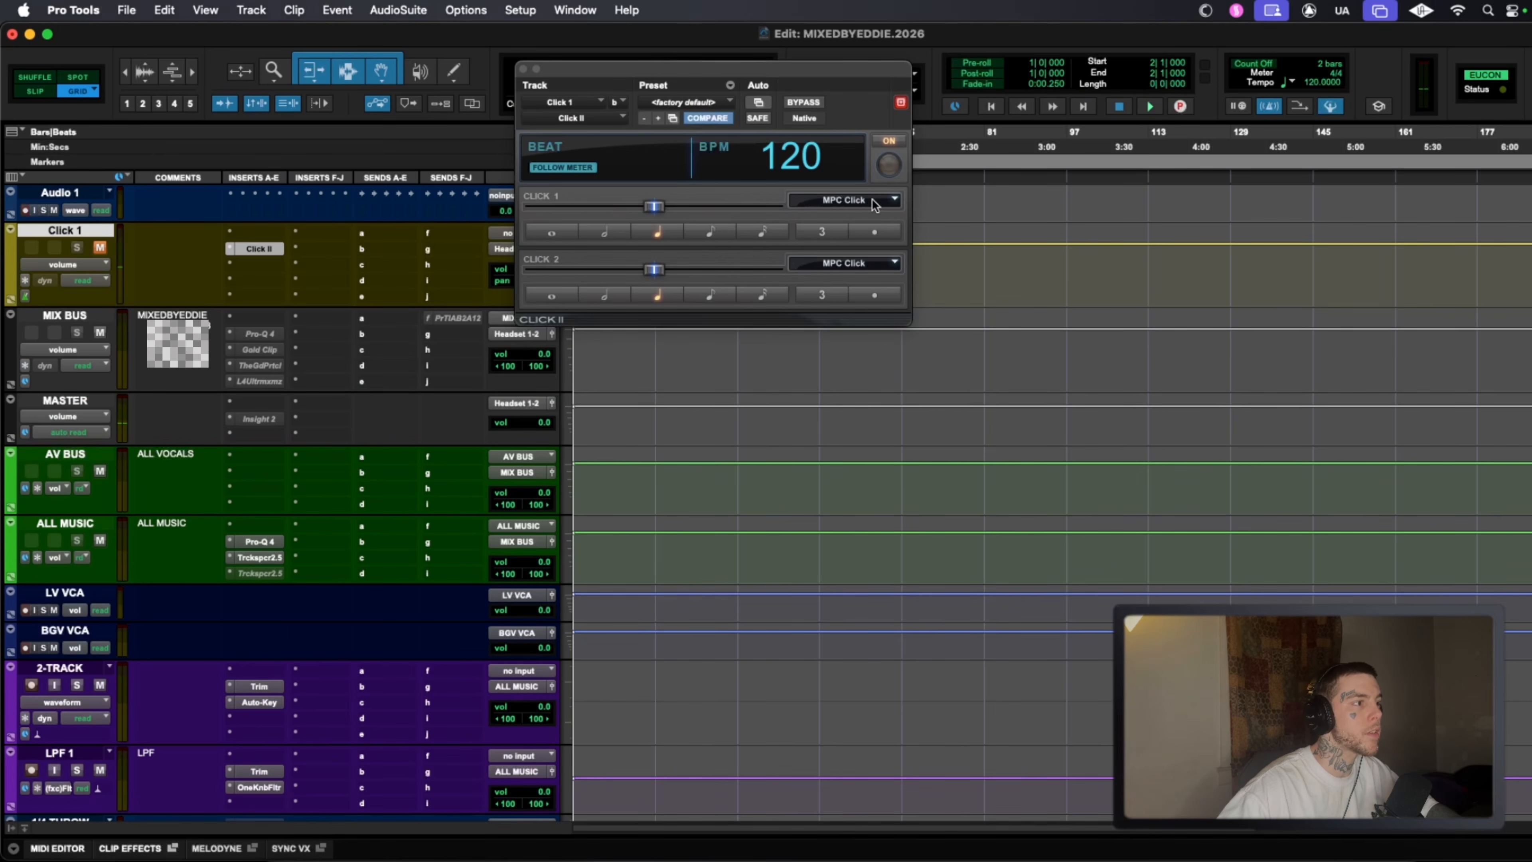
left_click(868, 263)
mouse_move(828, 305)
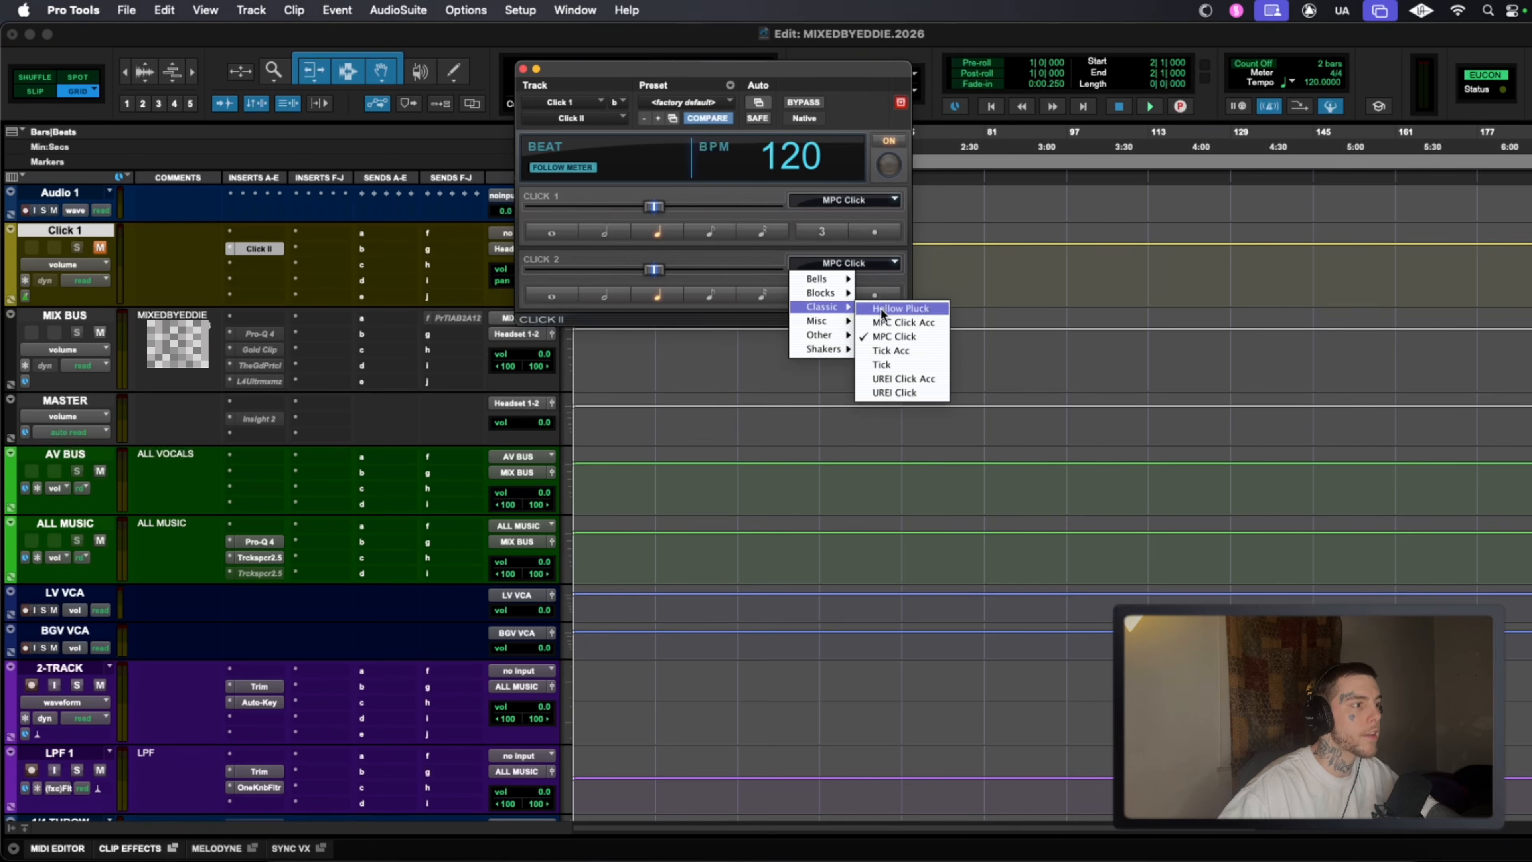
left_click(924, 333)
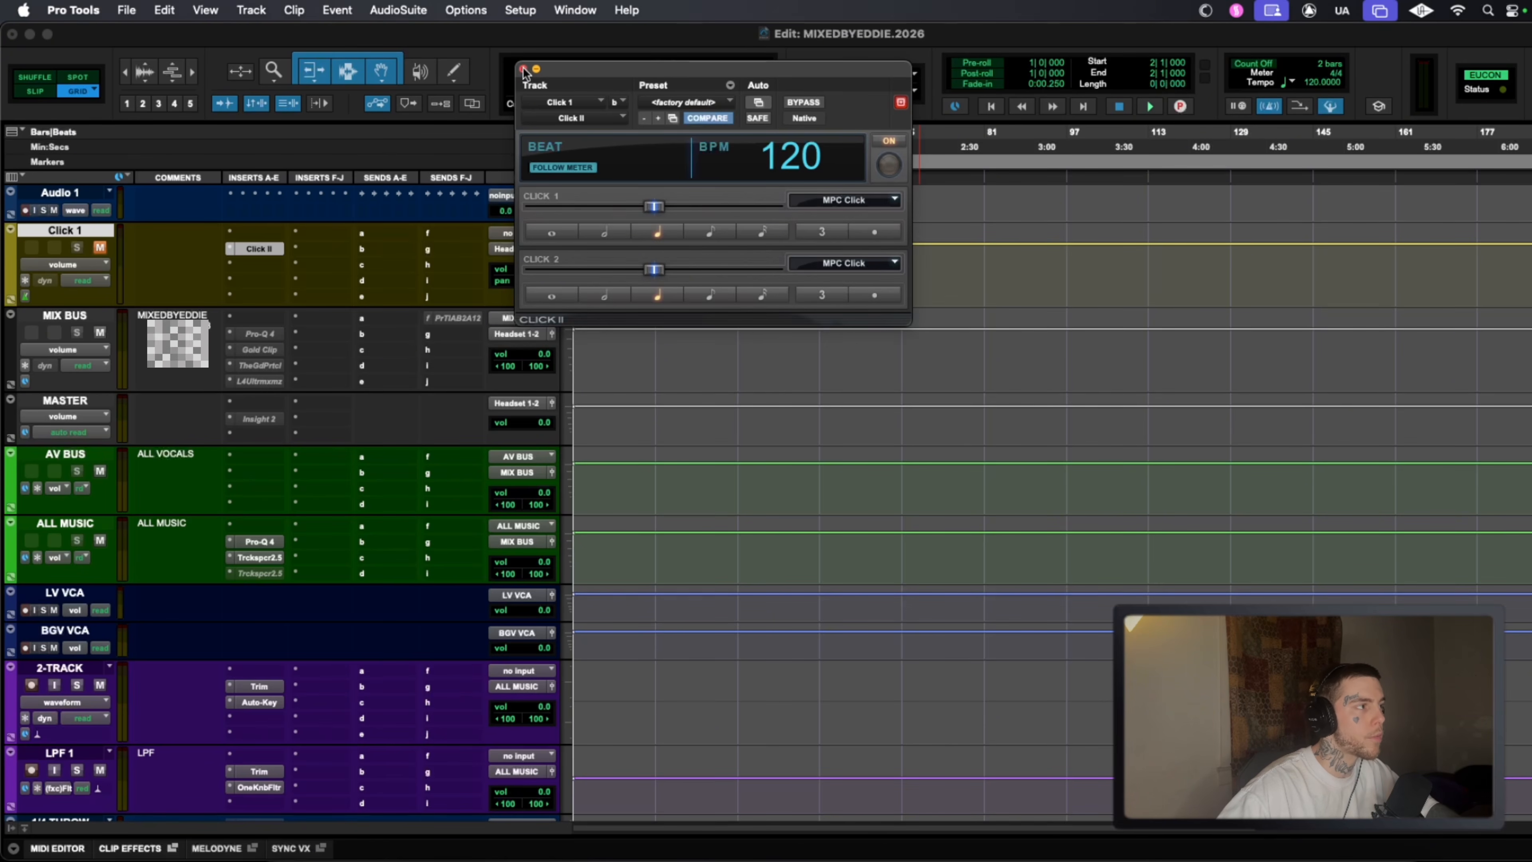
left_click(523, 69)
left_click_drag(265, 306, 265, 259)
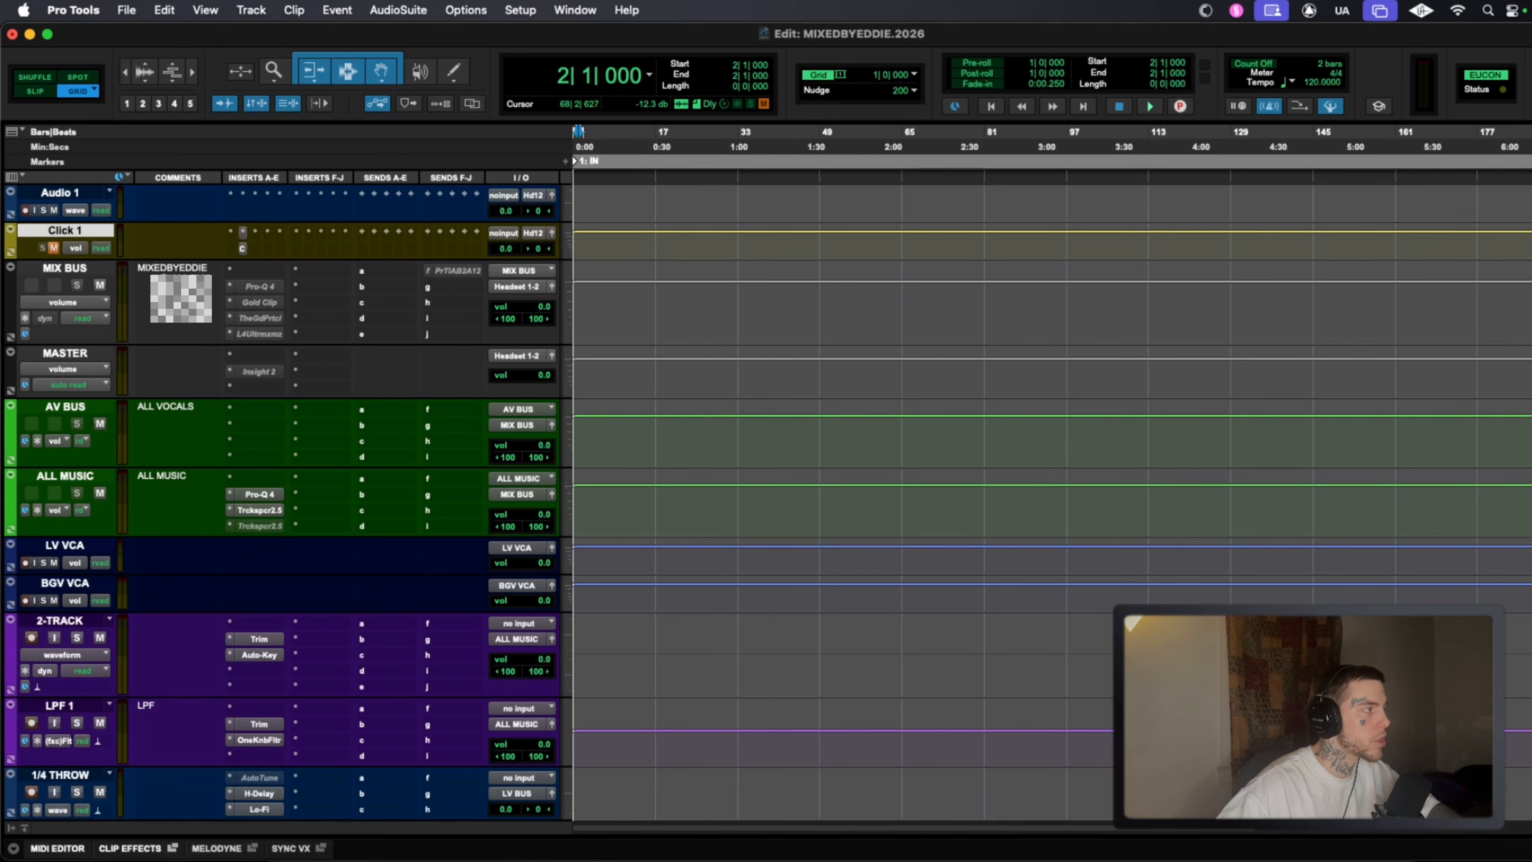
Review the MIX BUS, MASTER, AV BUS and ALL MUSIC tracks with their inserts and routing.
left_click(91, 266)
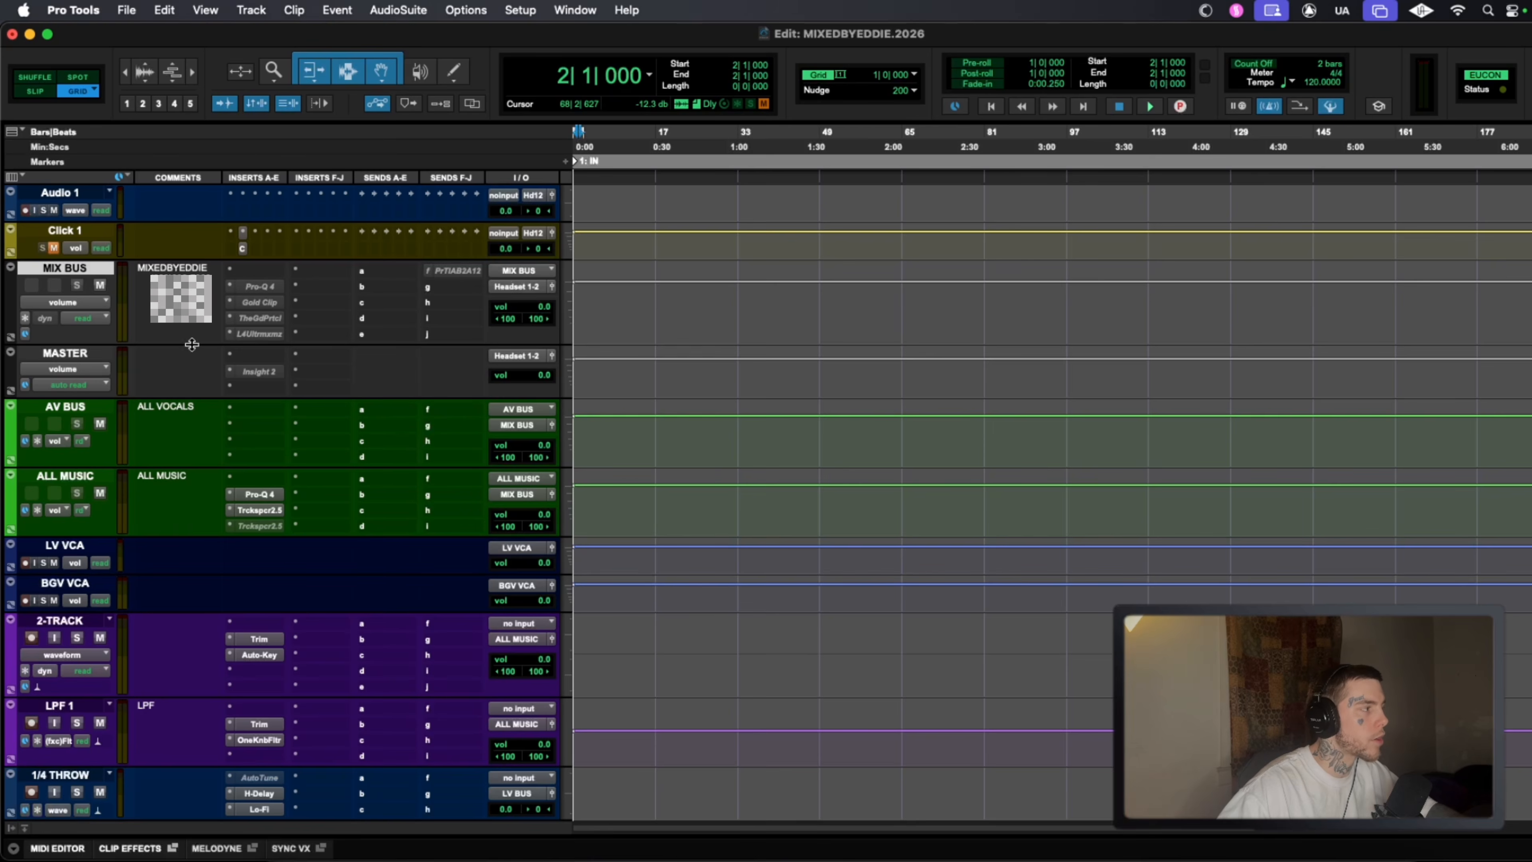
left_click(87, 356)
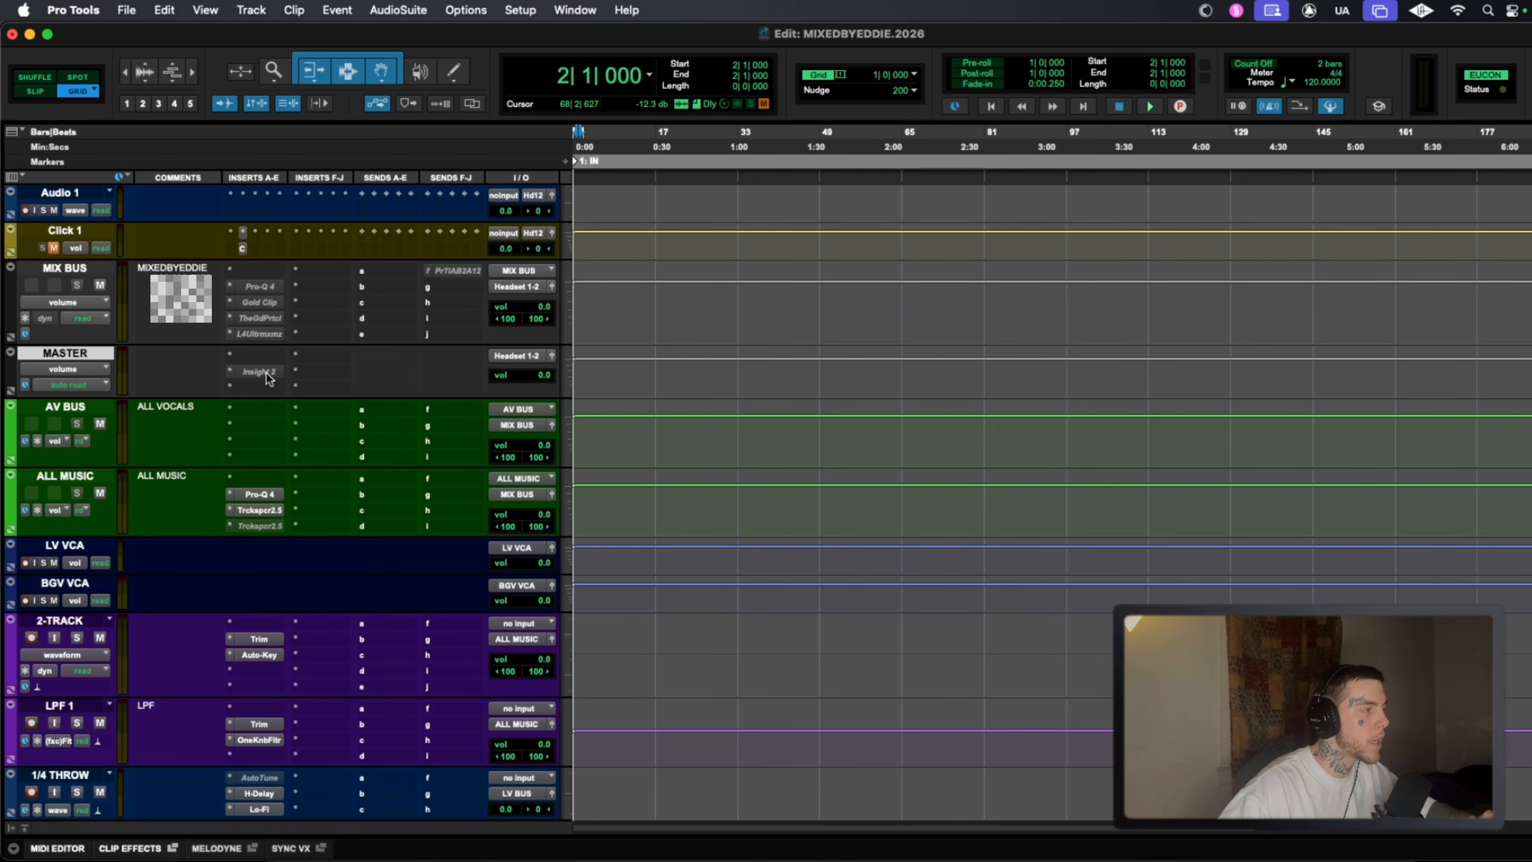
scroll(266, 371, "down", 2)
left_click(91, 331)
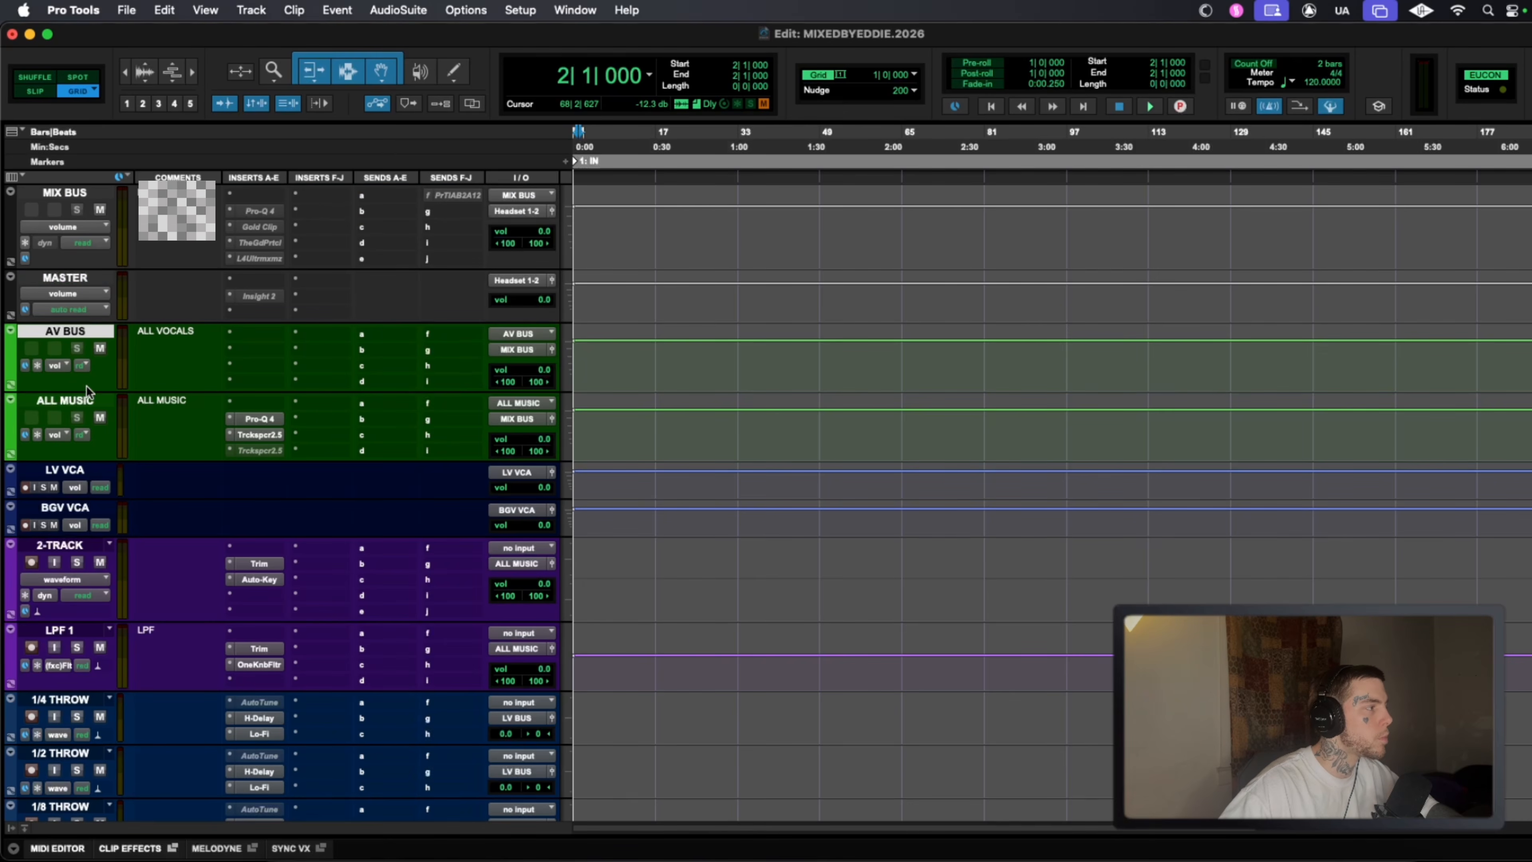
left_click(88, 397)
left_click(80, 330)
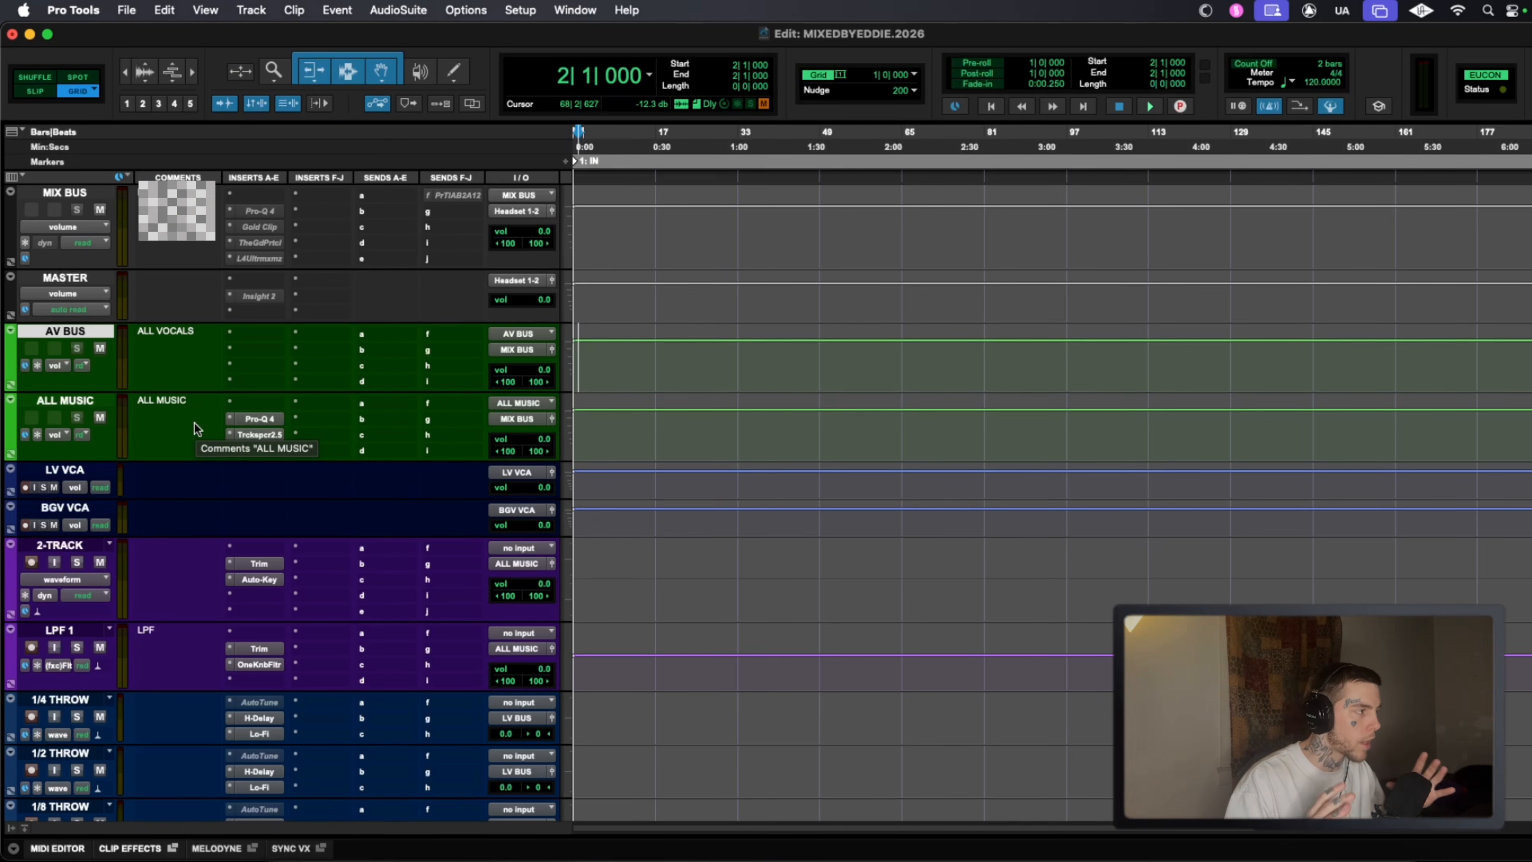
Inspect the Trackspacer 2.5 plug-in on the ALL MUSIC track and close its window.
left_click(261, 436)
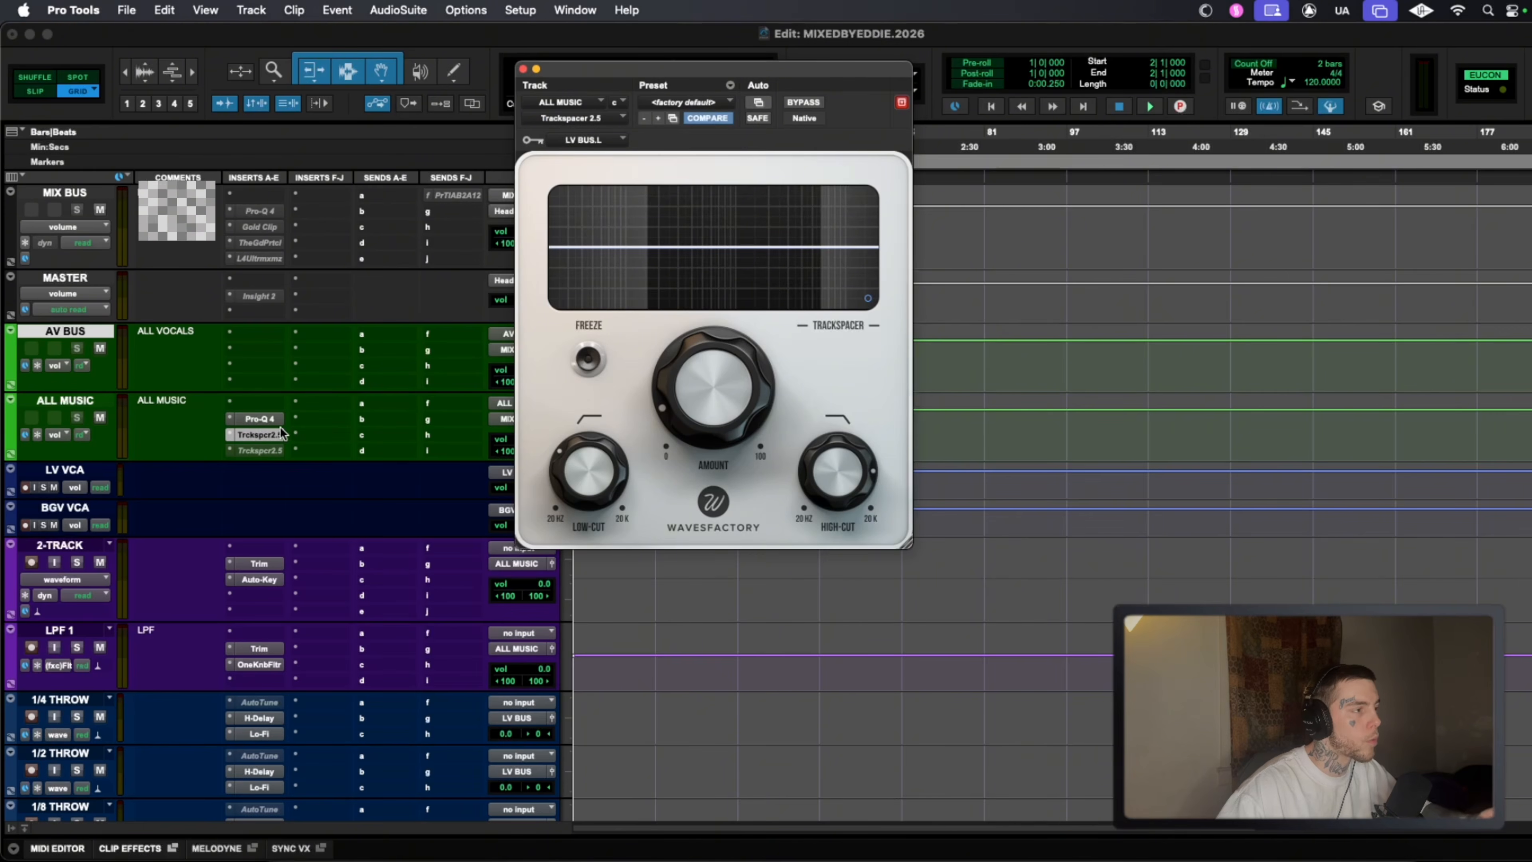
left_click(523, 69)
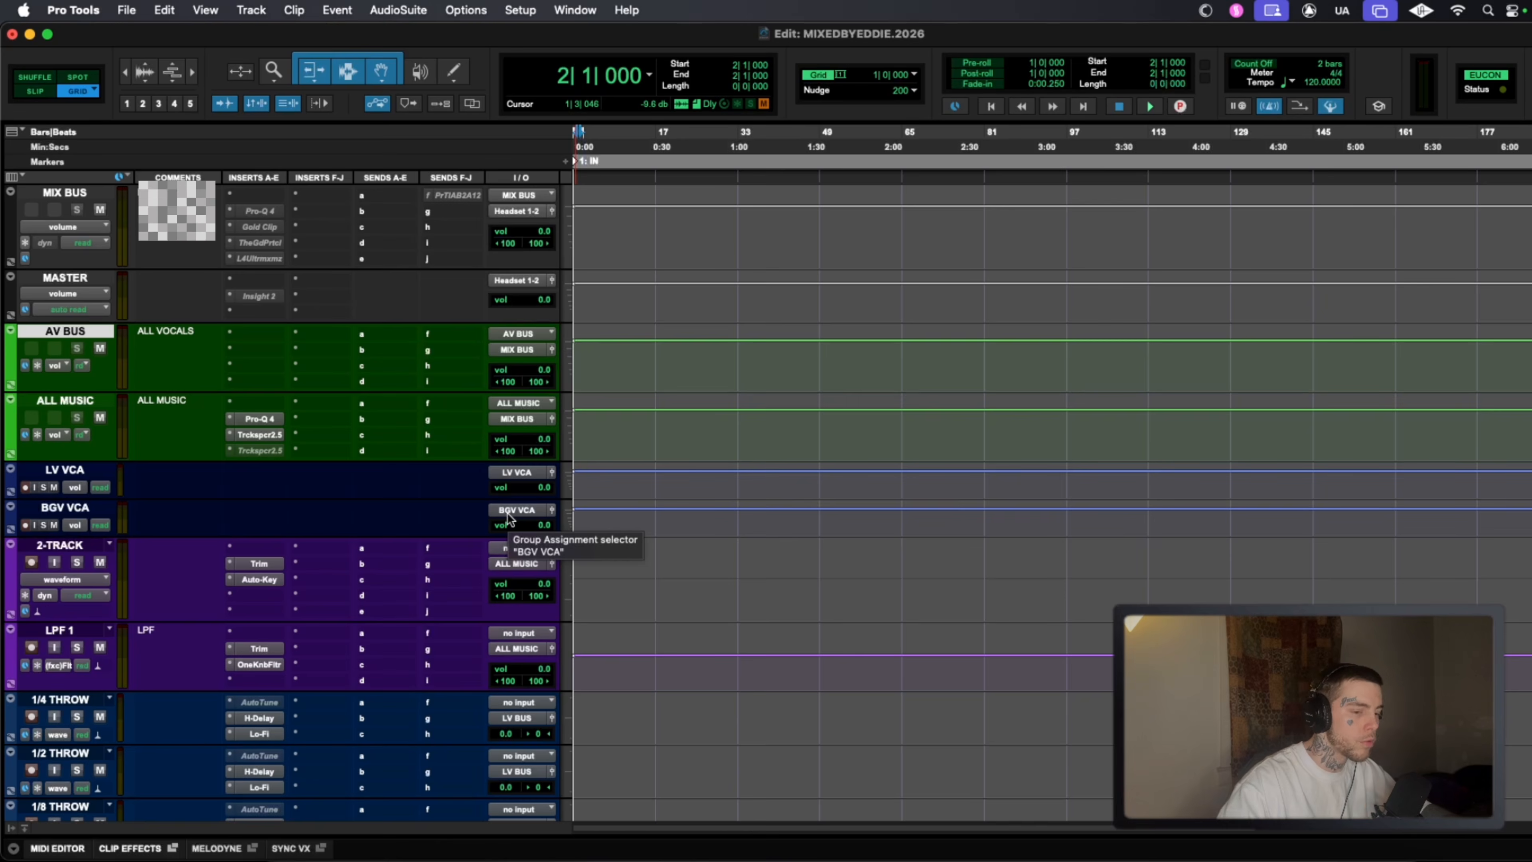
Open the audio import dialog to view the Downloads folder, and dismiss it without importing a file.
scroll(457, 448, "down", 3)
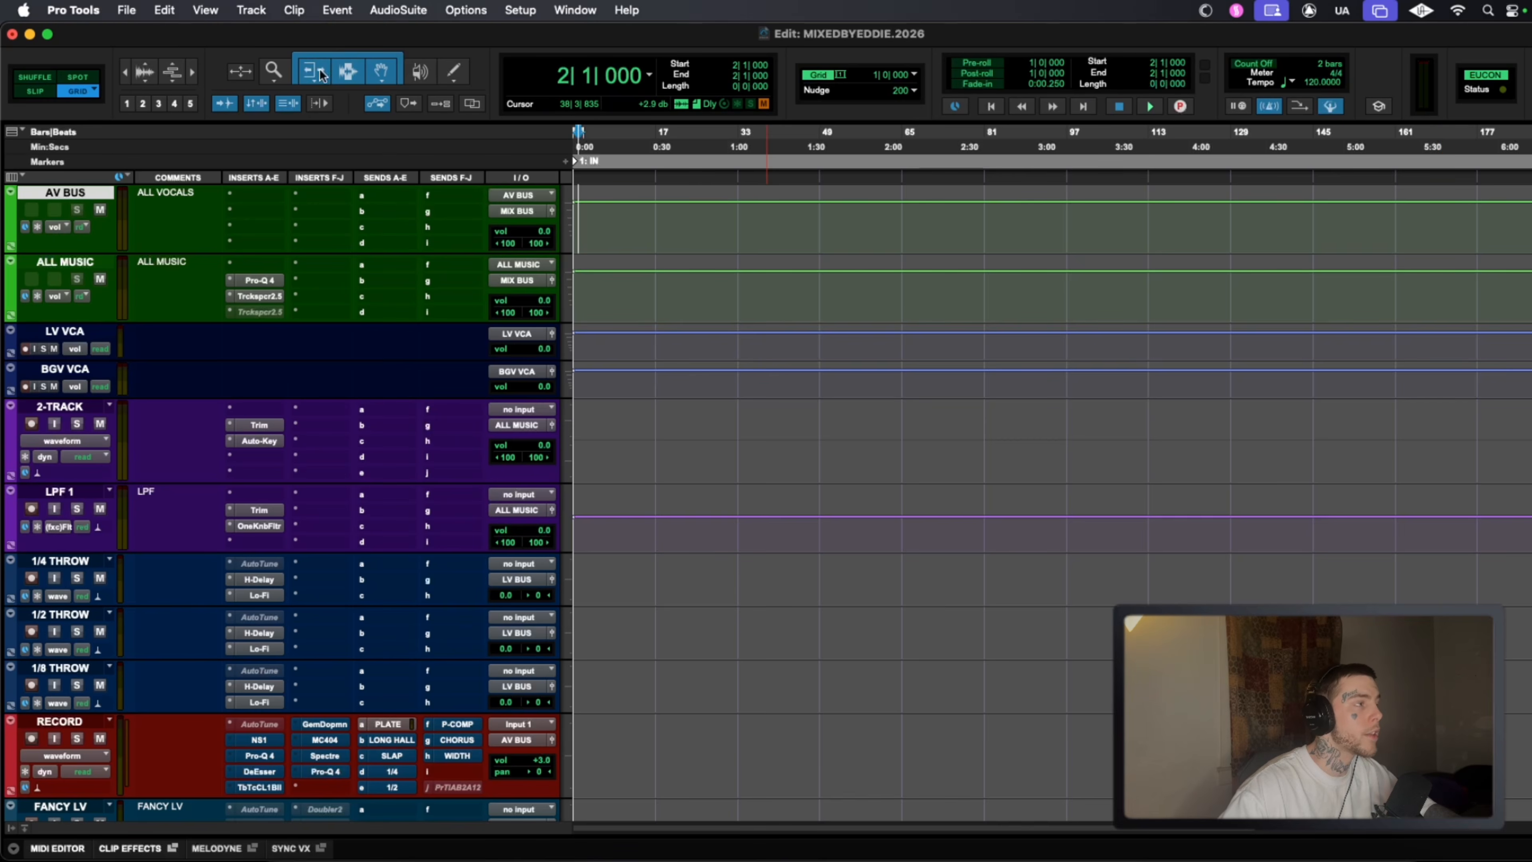
left_click(126, 10)
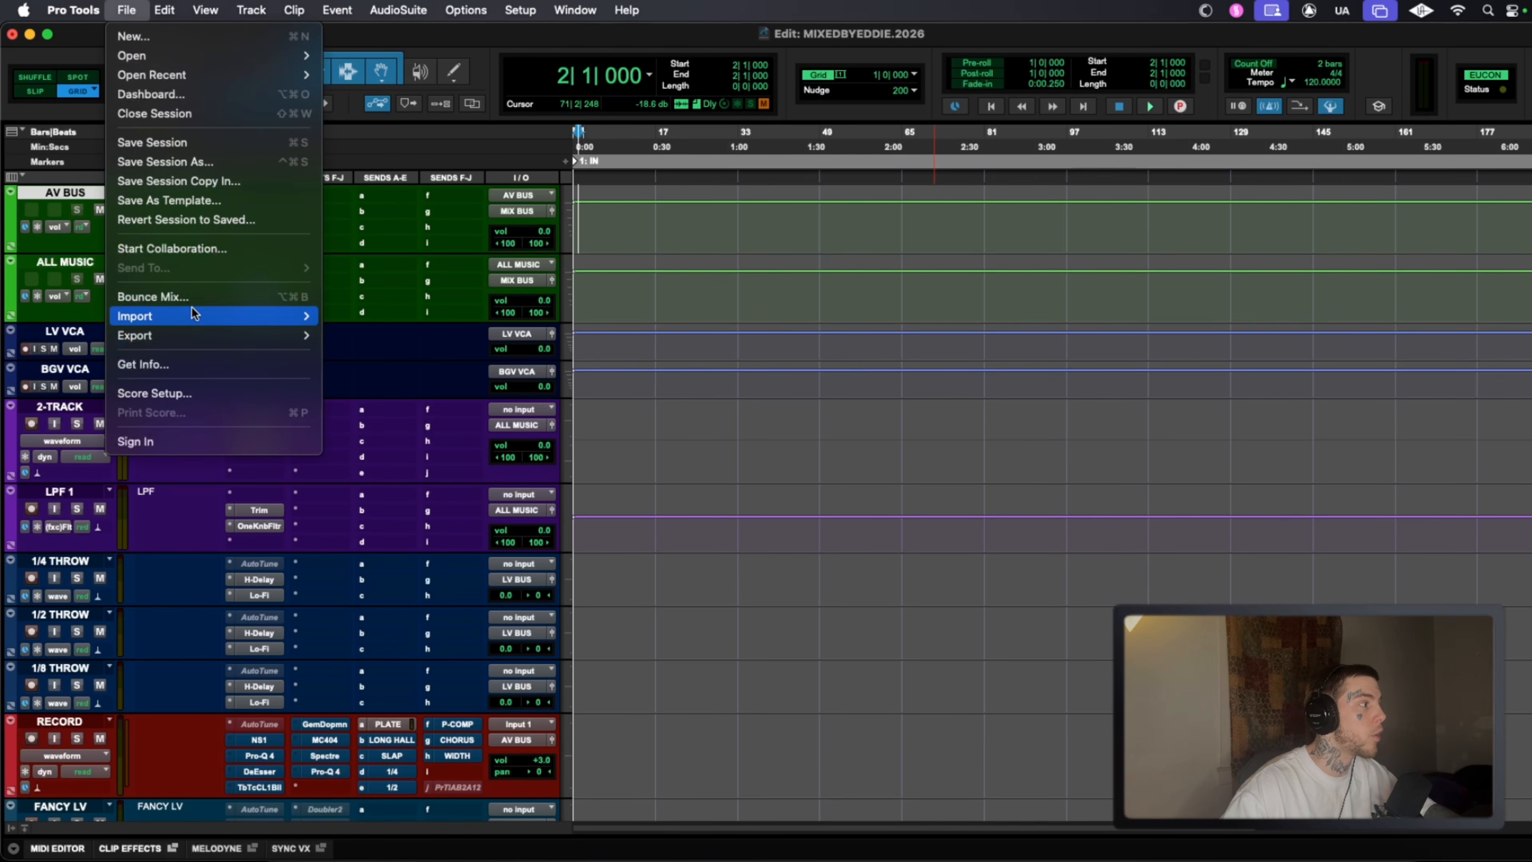
mouse_move(193, 315)
left_click(369, 345)
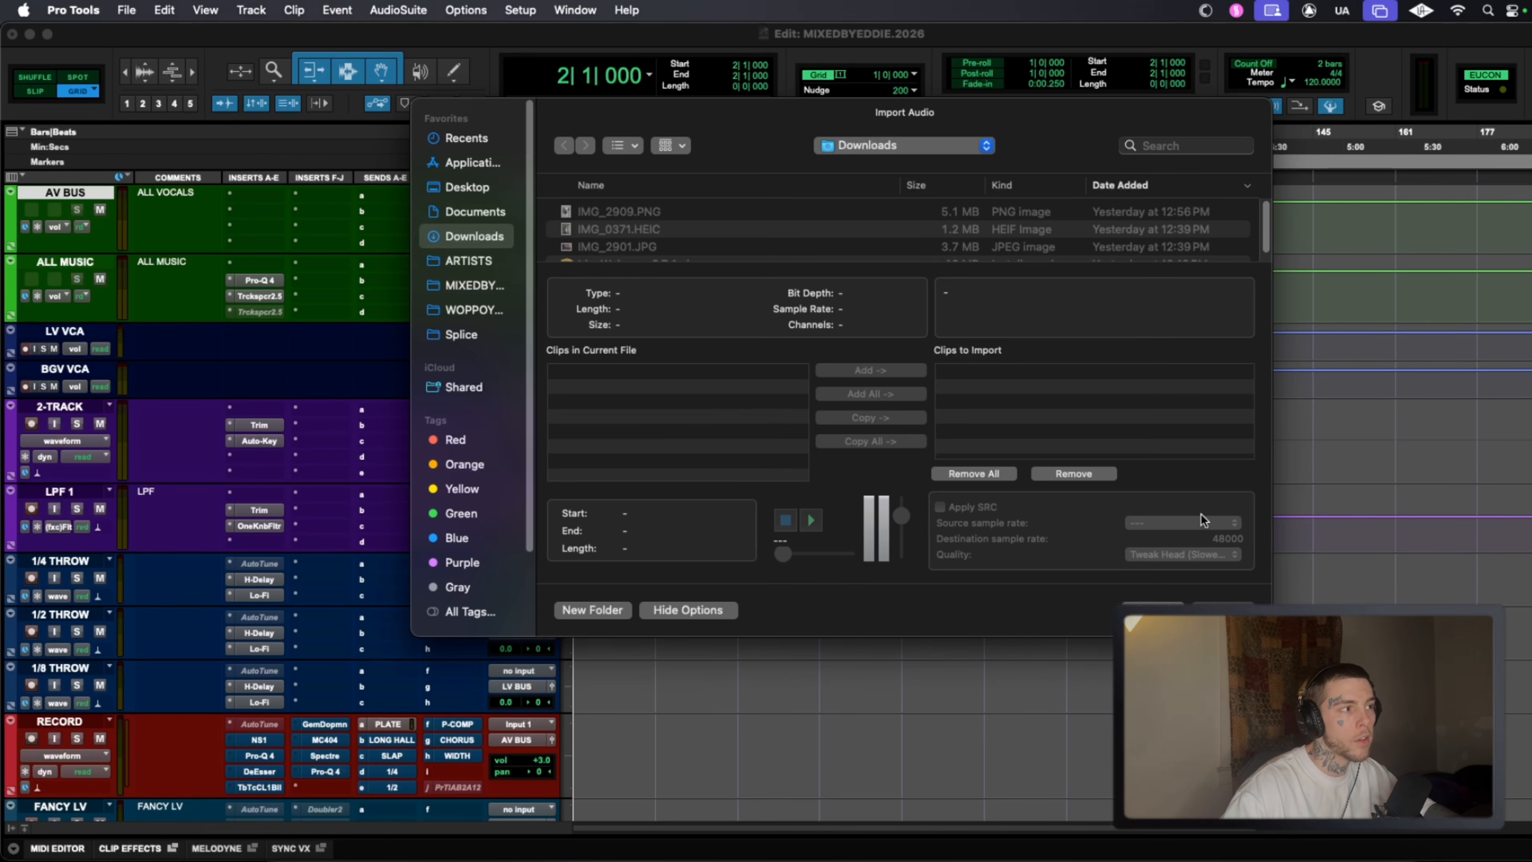
left_click(1152, 611)
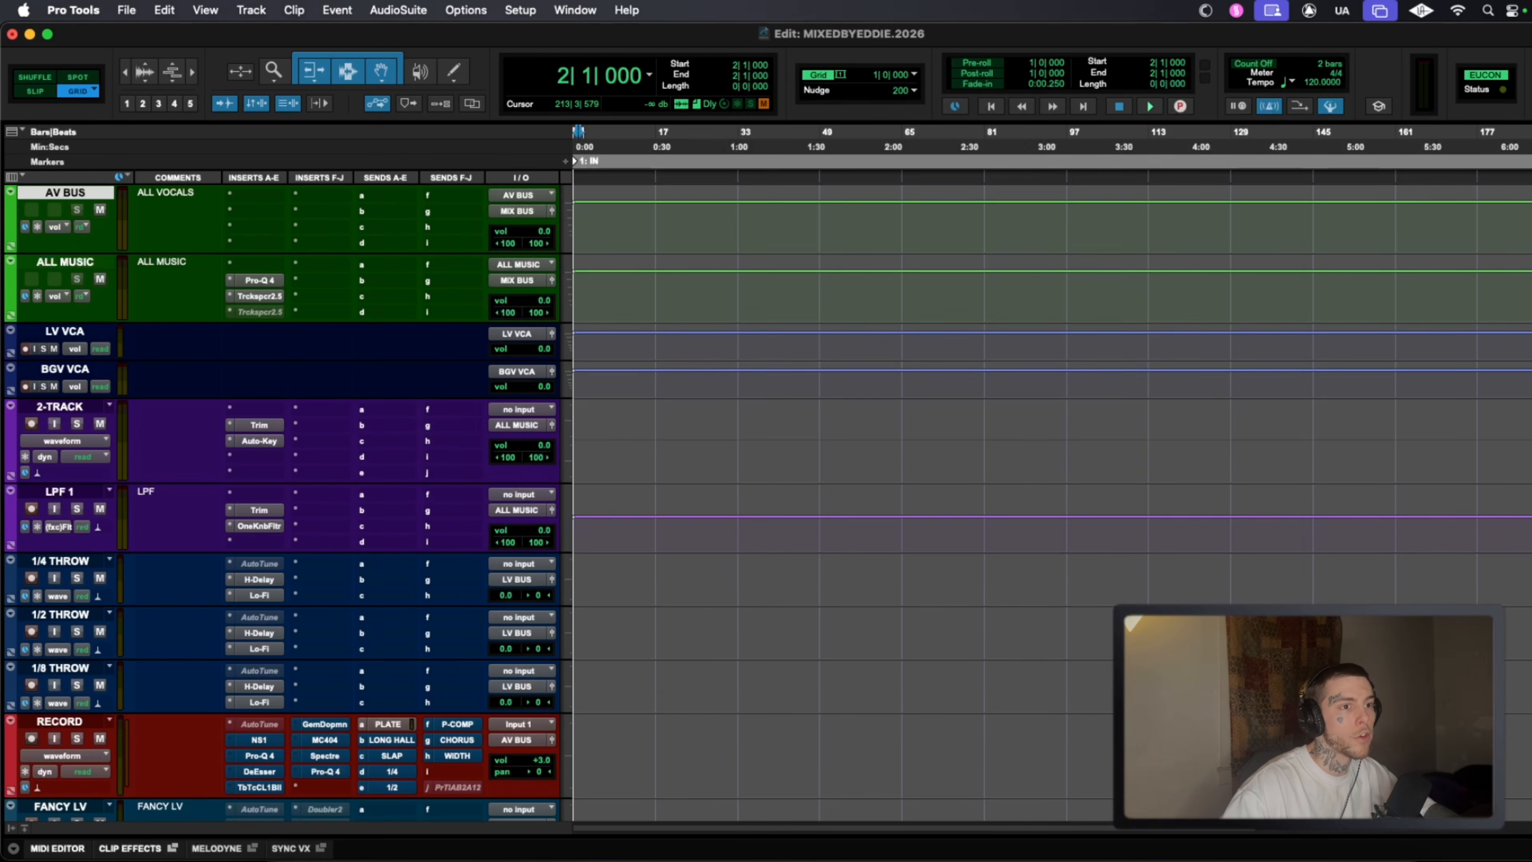
Reveal the Clips list, hide it again, and place the edit cursor at bar 17 on the 2-TRACK track.
left_click_drag(1492, 343, 1443, 344)
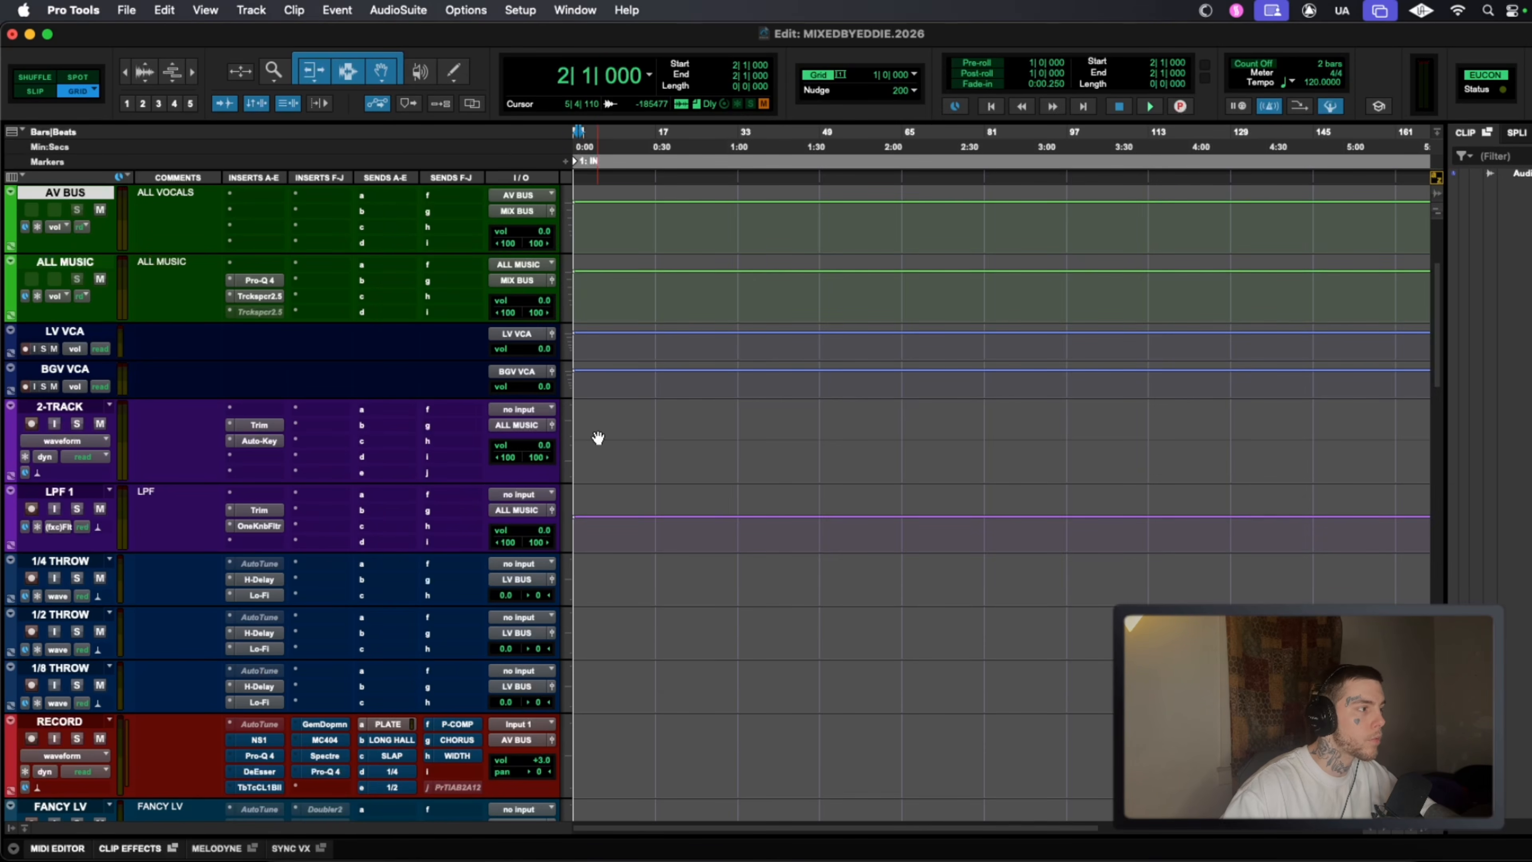
left_click_drag(1446, 383, 1526, 386)
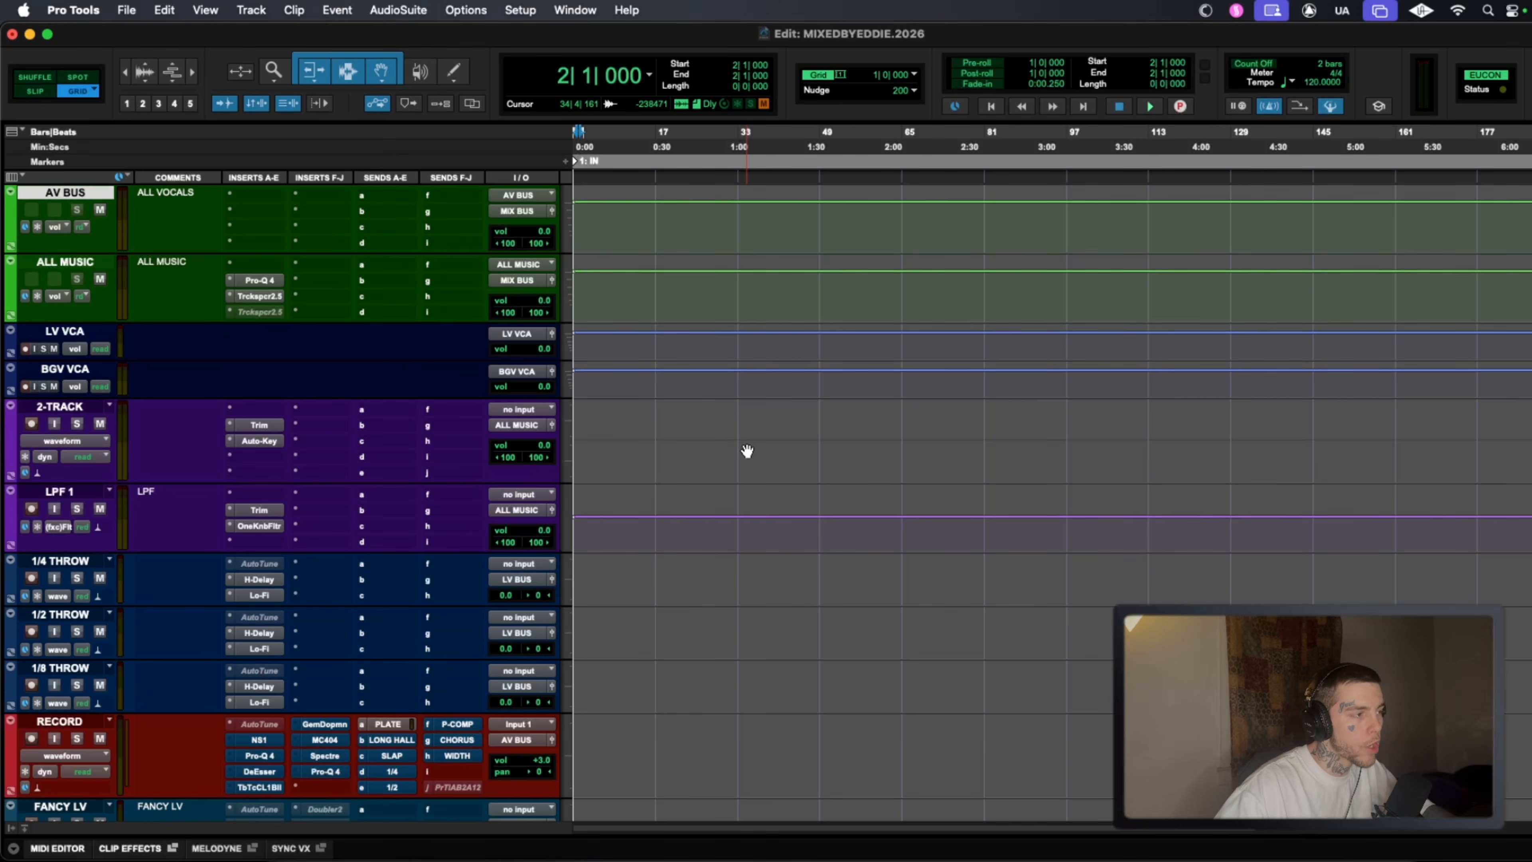
left_click(655, 430)
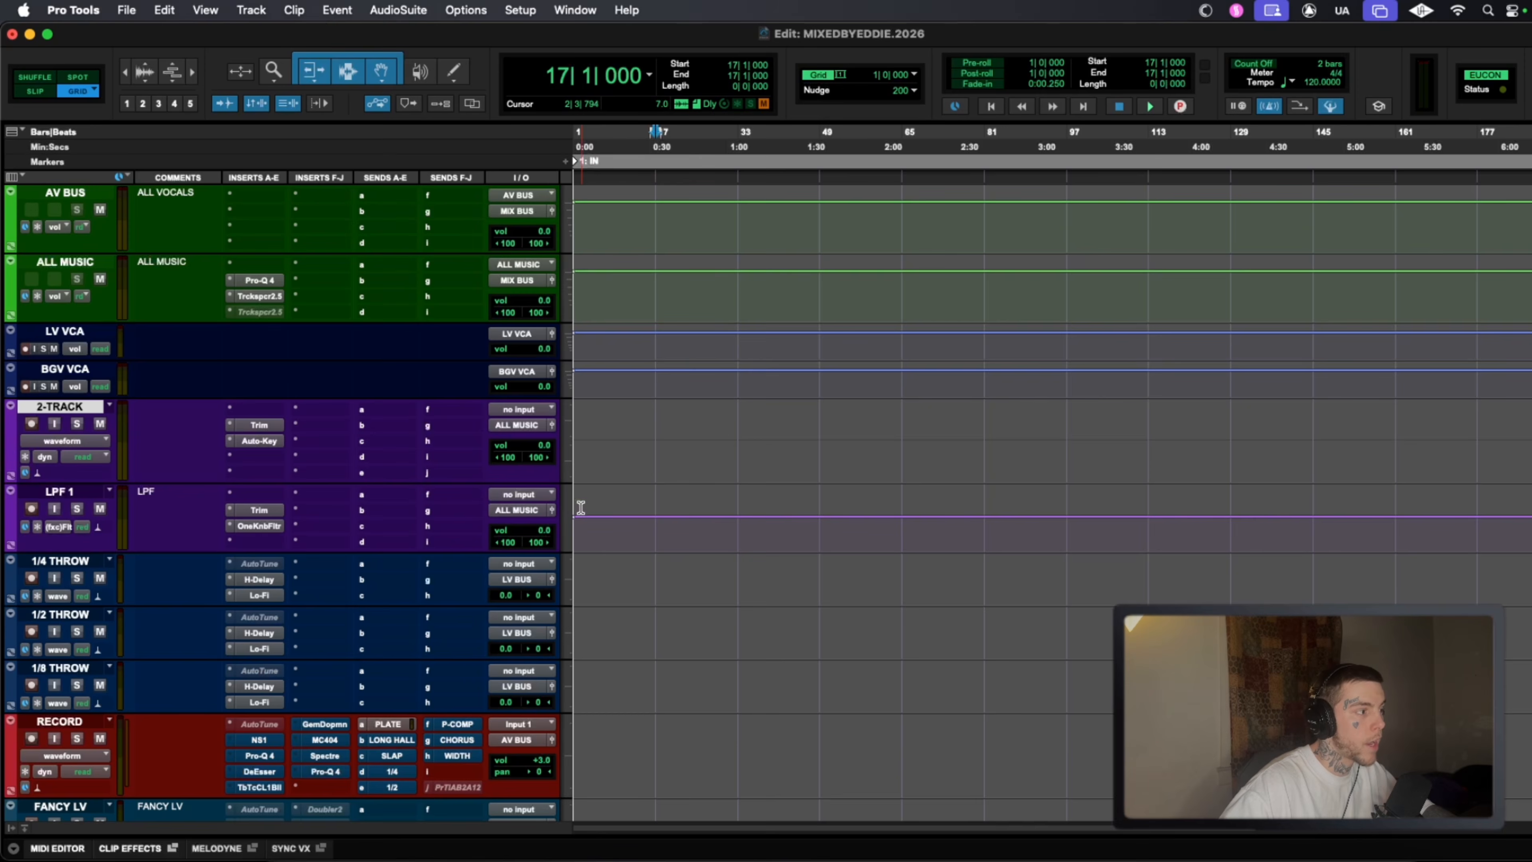
Inspect the OneKnob Filter on LPF 1, and draw and remove a rising filter automation ramp from about bar 20 to bar 28.
left_click(259, 525)
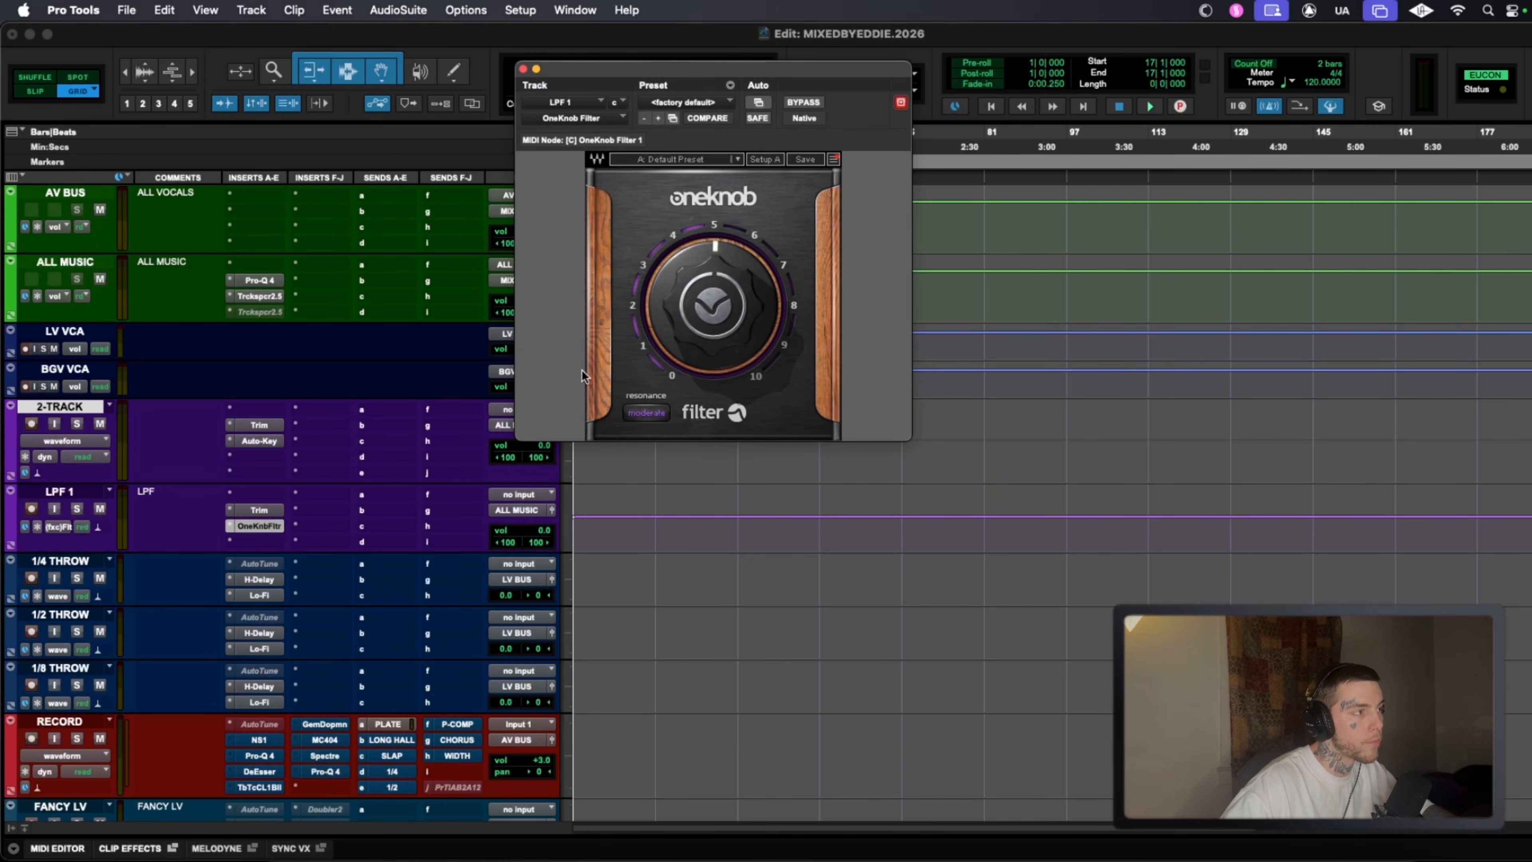
left_click(523, 70)
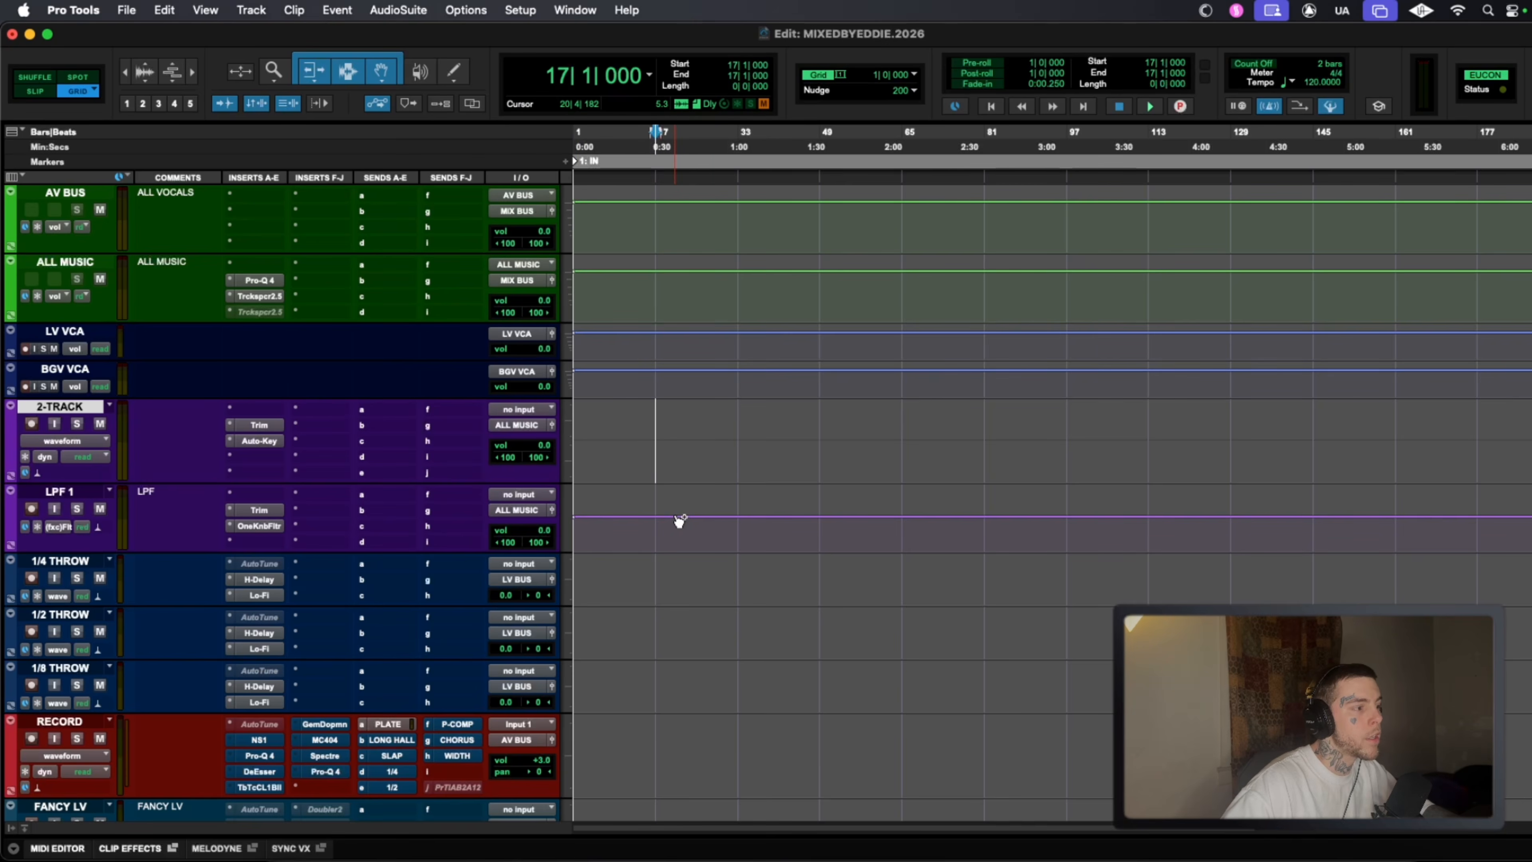
left_click_drag(714, 522, 712, 486)
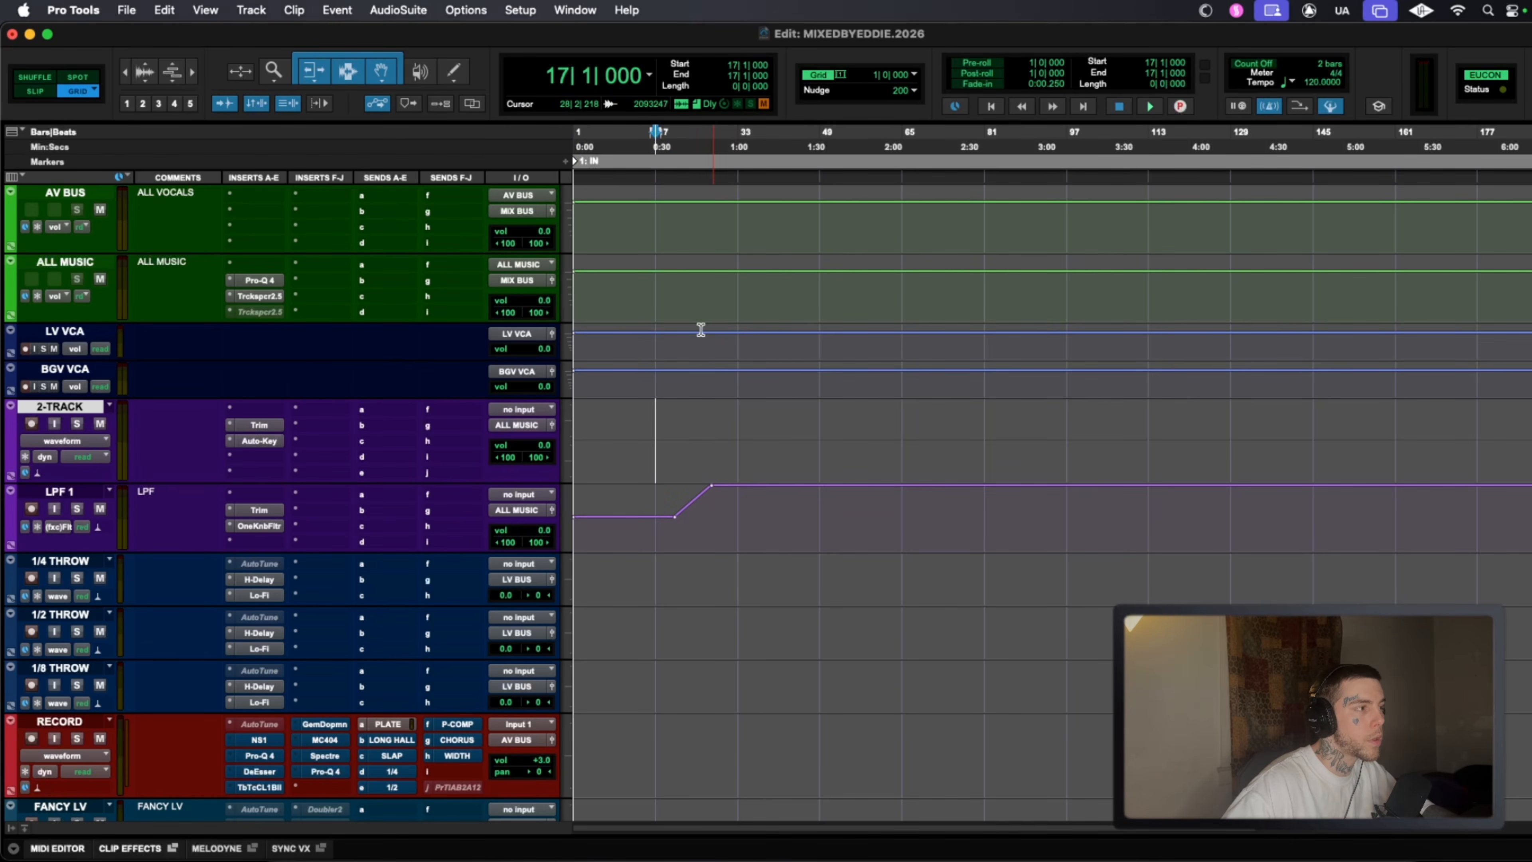
left_click(711, 486, "alt")
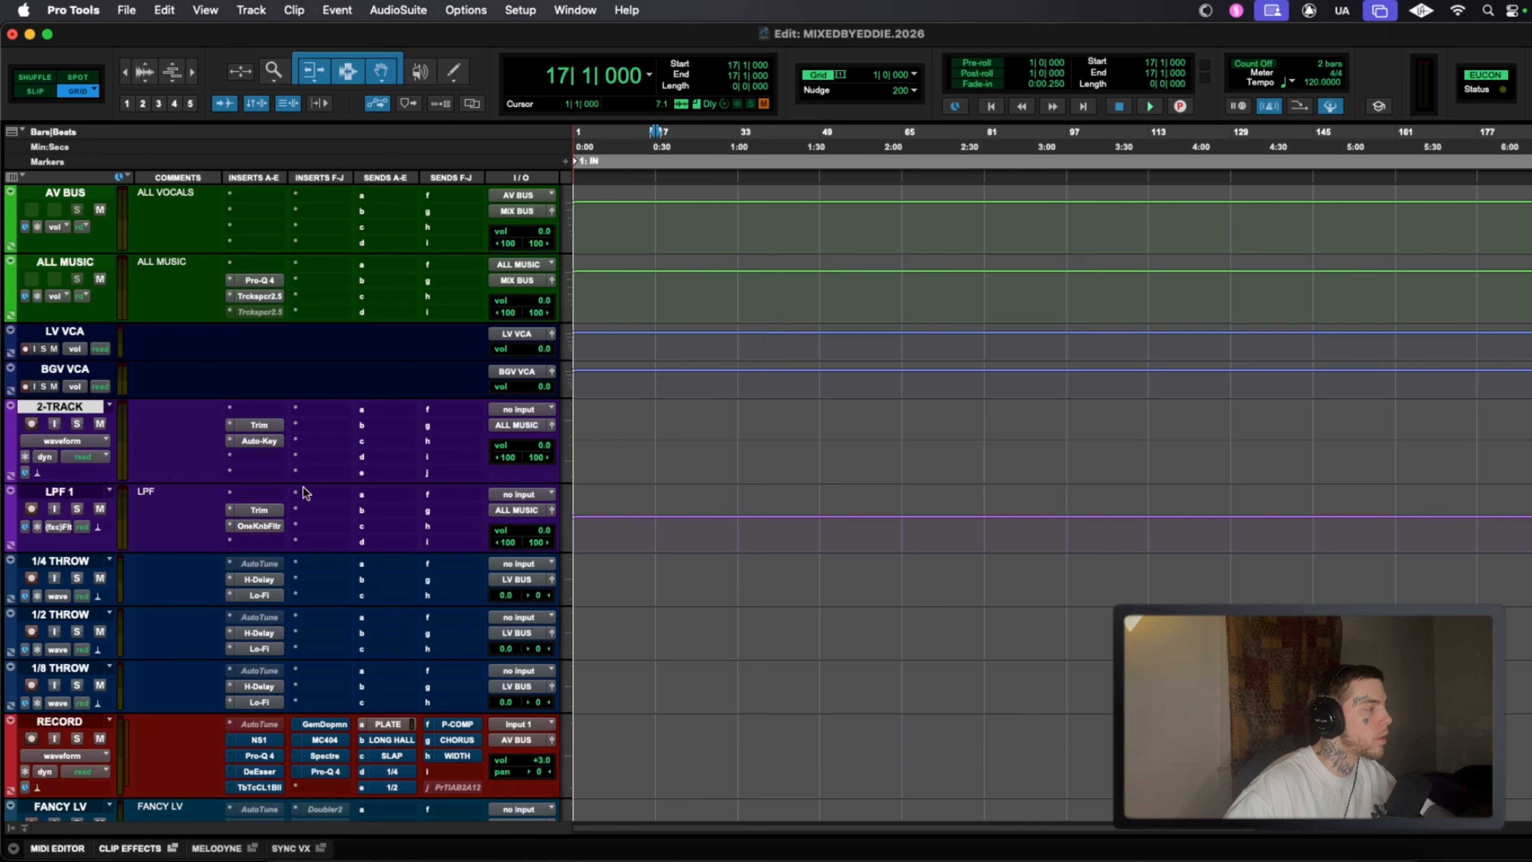
Go through the LPF 1, 1/4 THROW, 1/2 THROW and 1/8 THROW tracks, examining their insert chains.
left_click(86, 487)
scroll(414, 386, "down", 5)
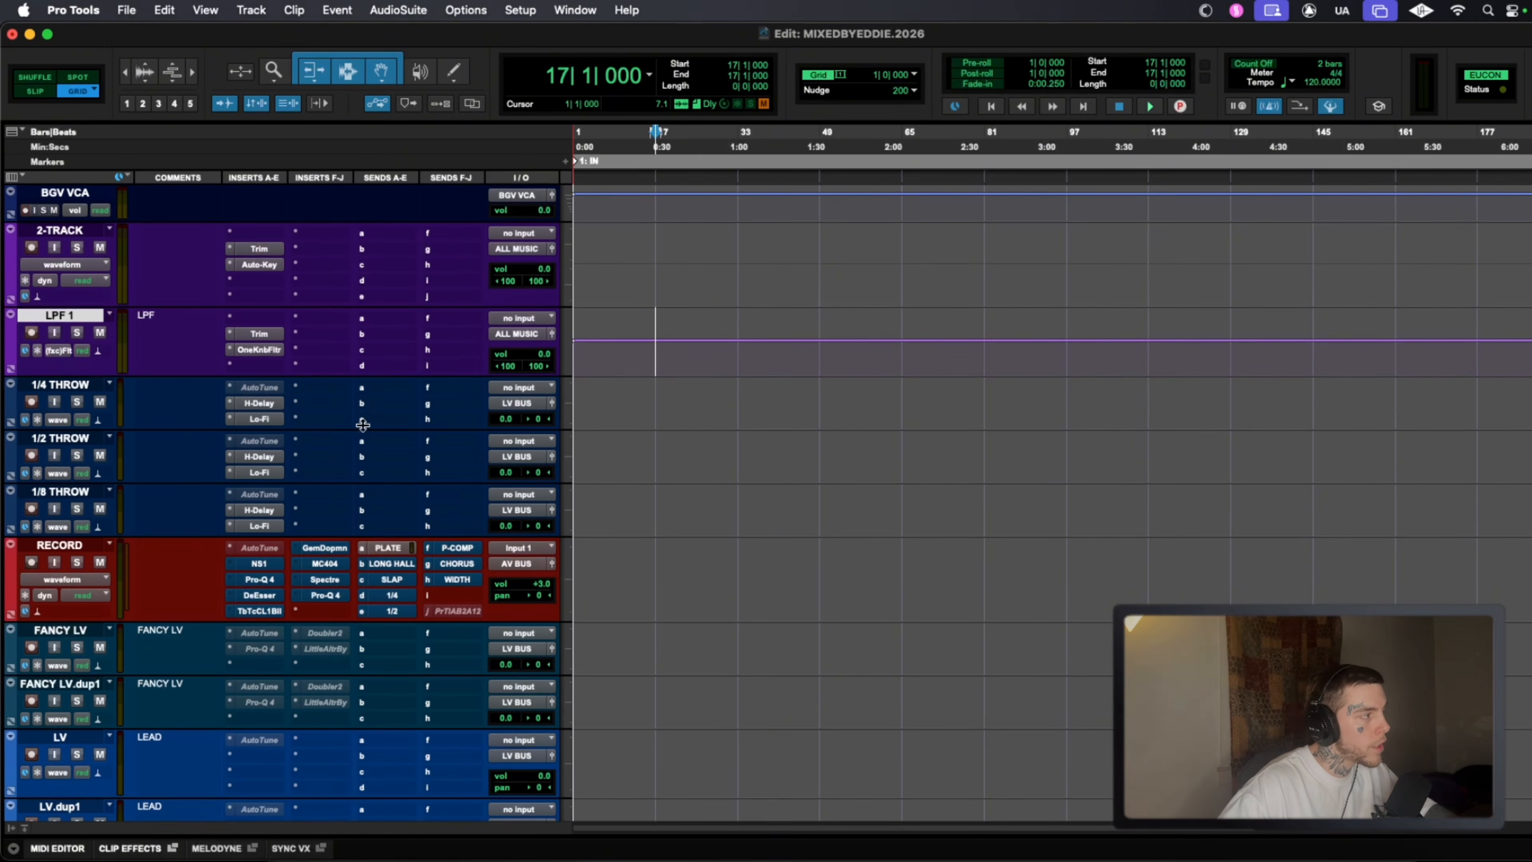
left_click(71, 385)
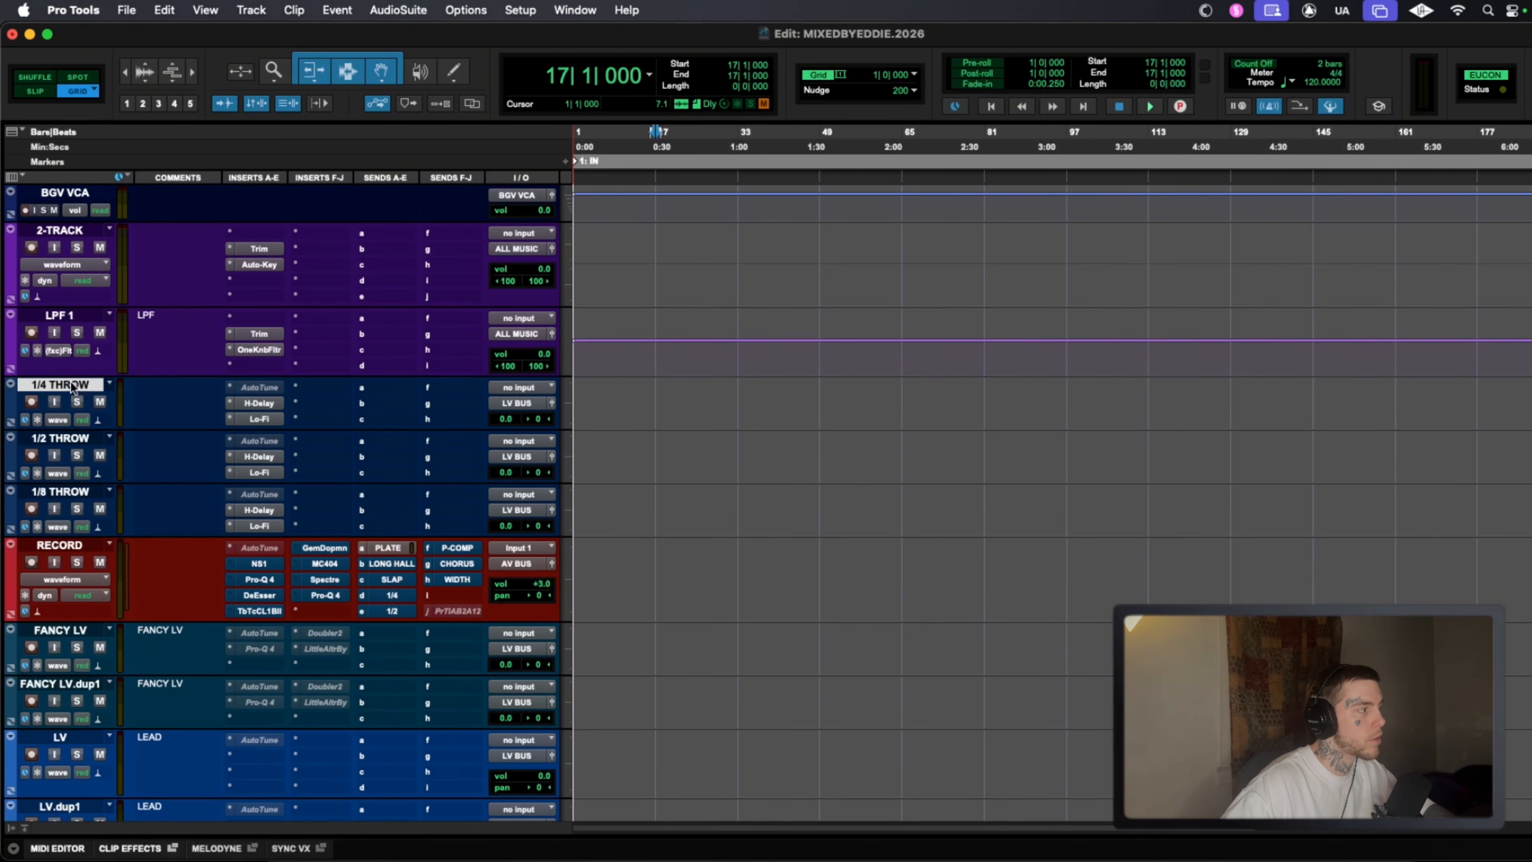
left_click(75, 436)
left_click(80, 491)
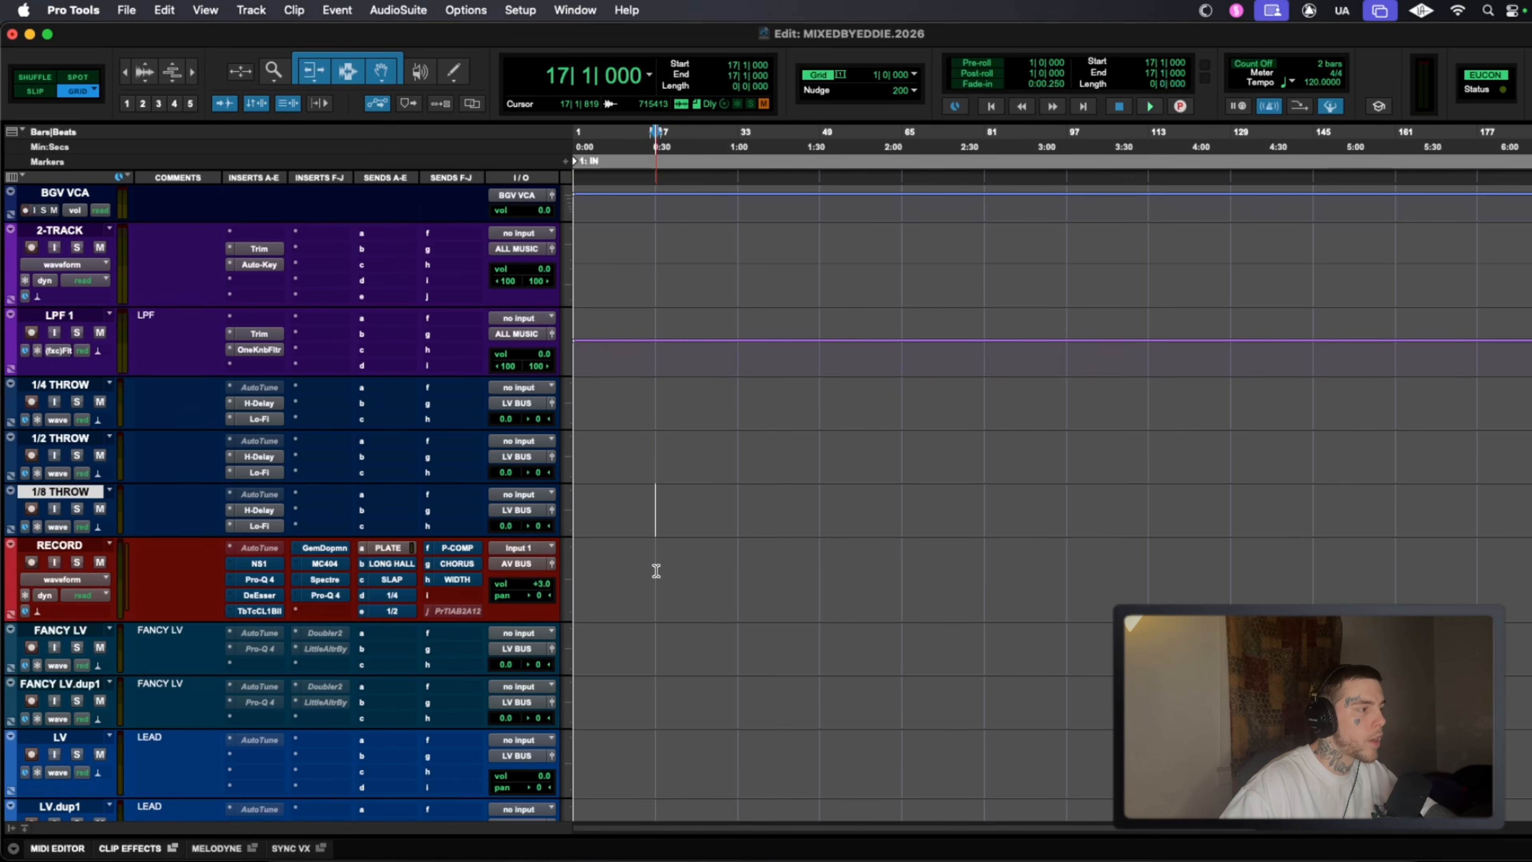
Select bars 13 to 101 on the RECORD track, and move the selection to bars 78 to 101 on the LV track.
left_click_drag(635, 565, 1087, 587)
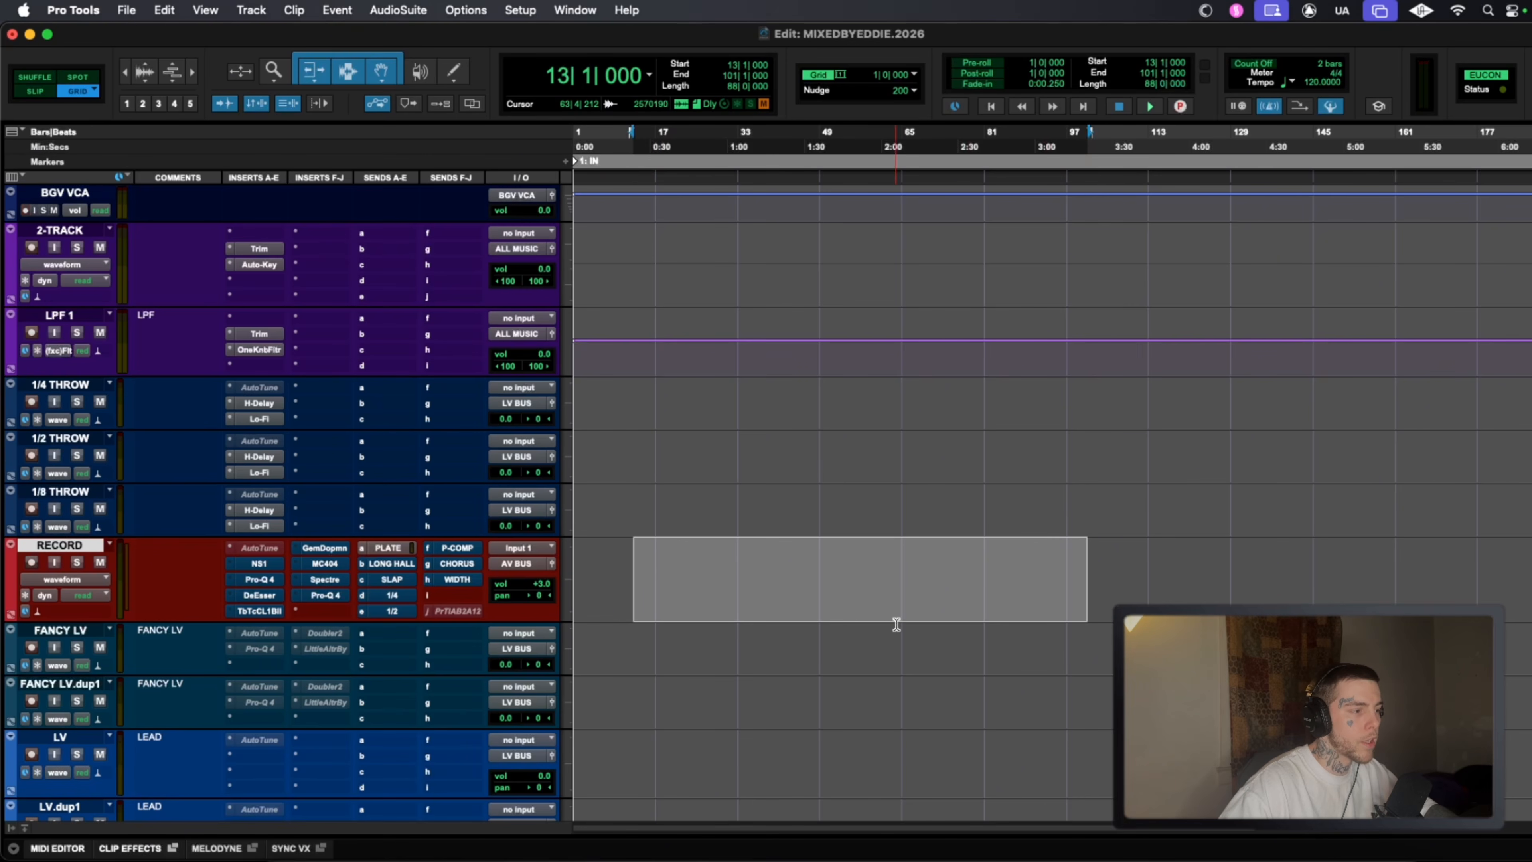
left_click_drag(967, 748, 1088, 754)
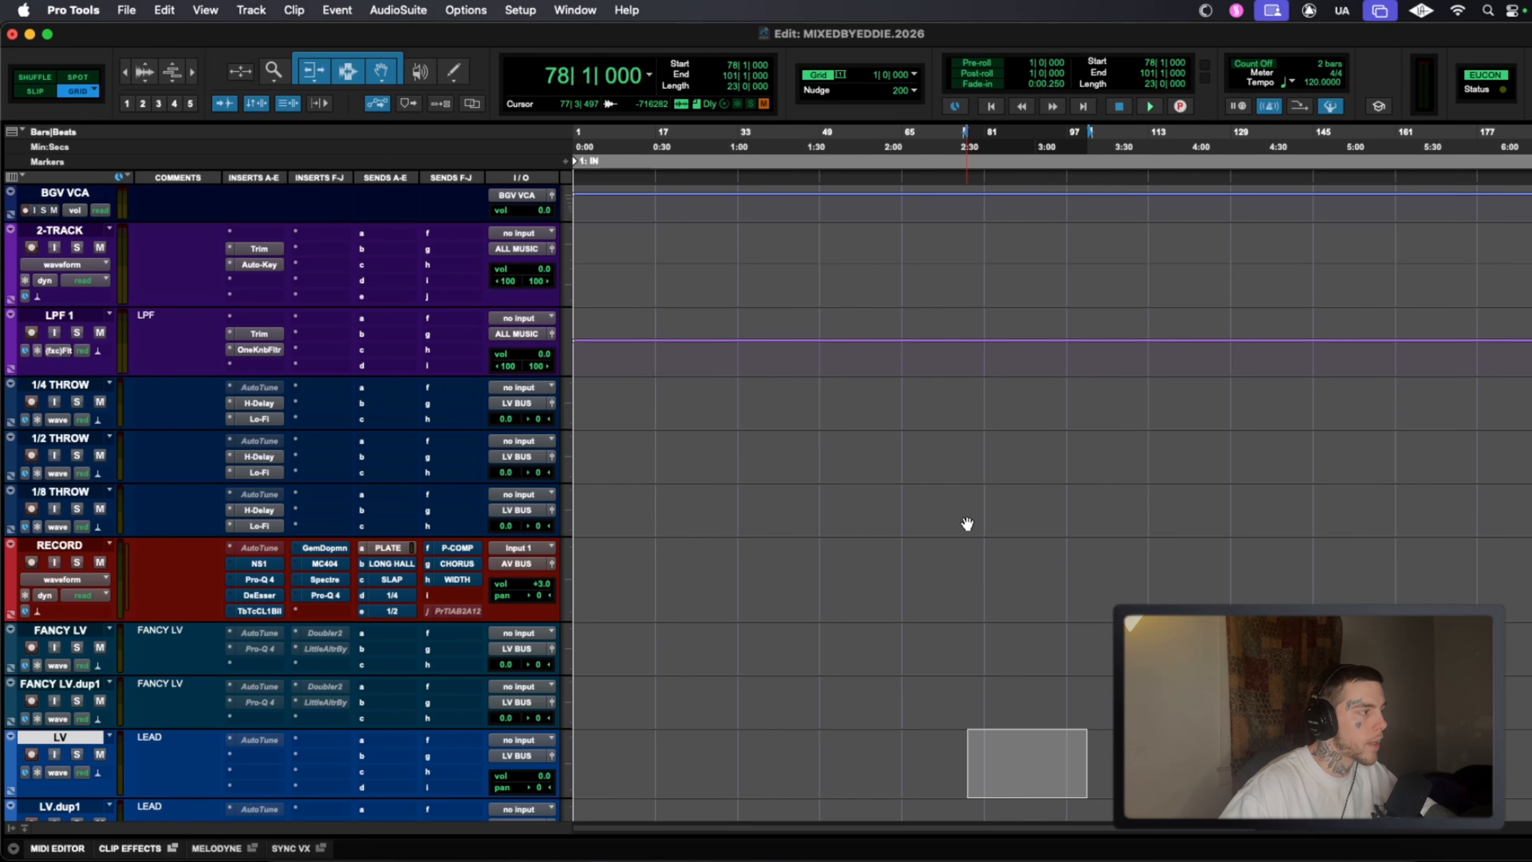
Extend the selection over bars 78 to 101 from the LV track down through LV.dup4.
scroll(770, 506, "down", 1)
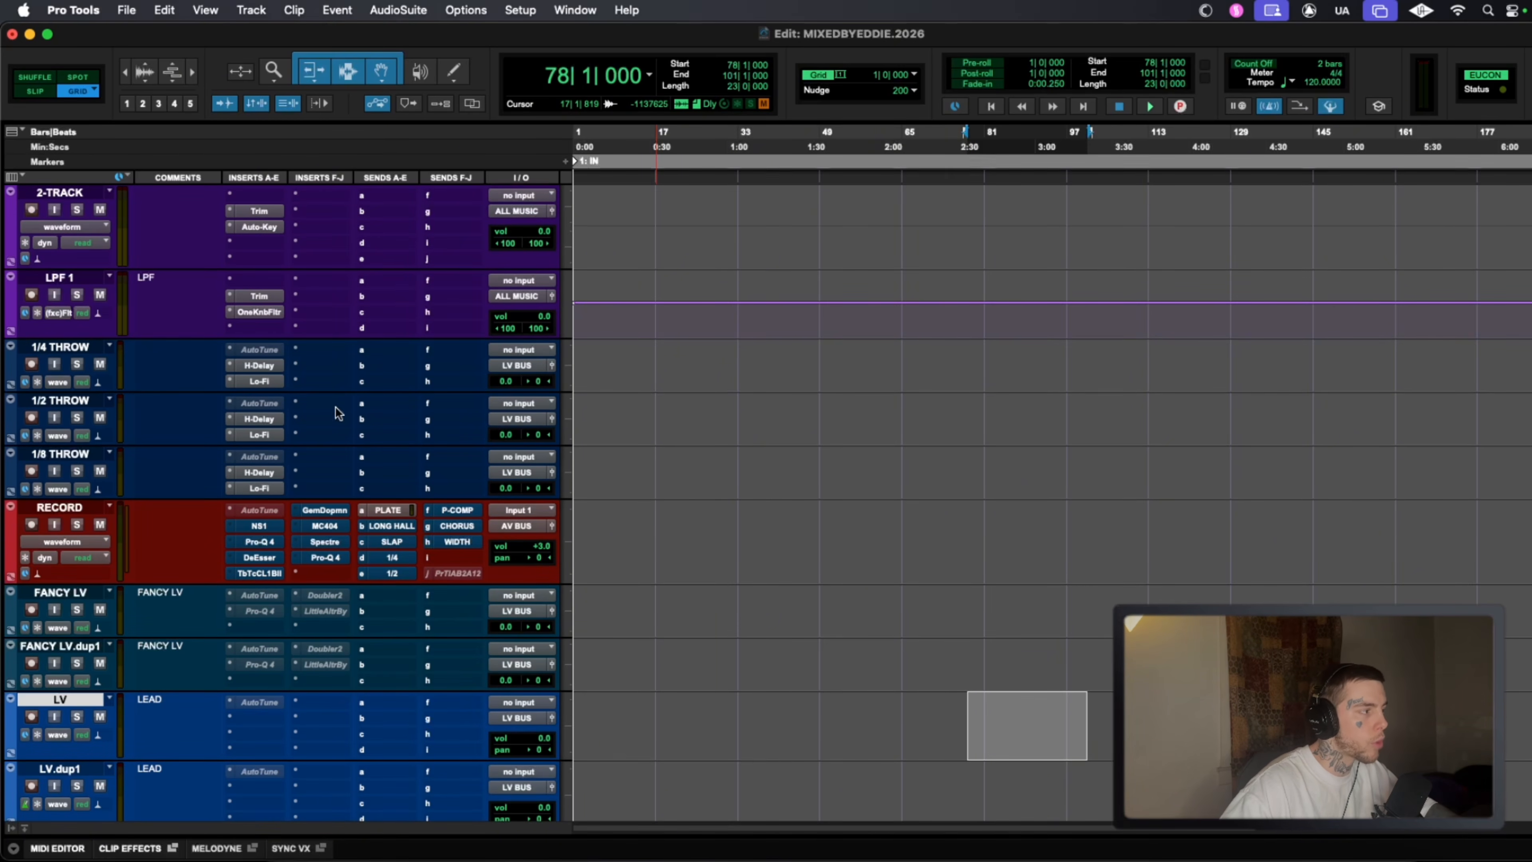
scroll(335, 404, "down", 2)
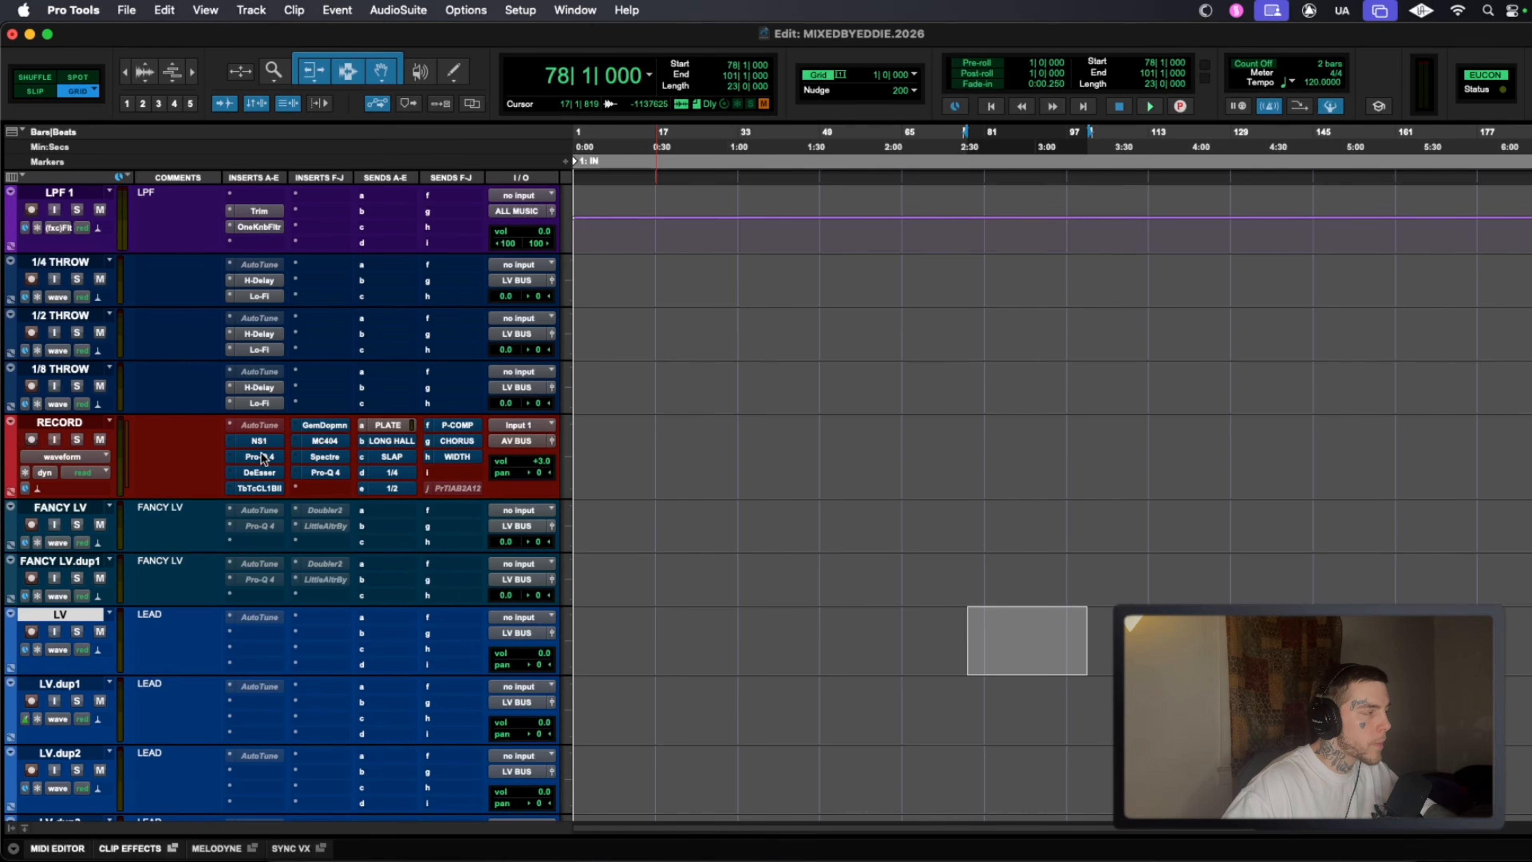
scroll(261, 451, "down", 6)
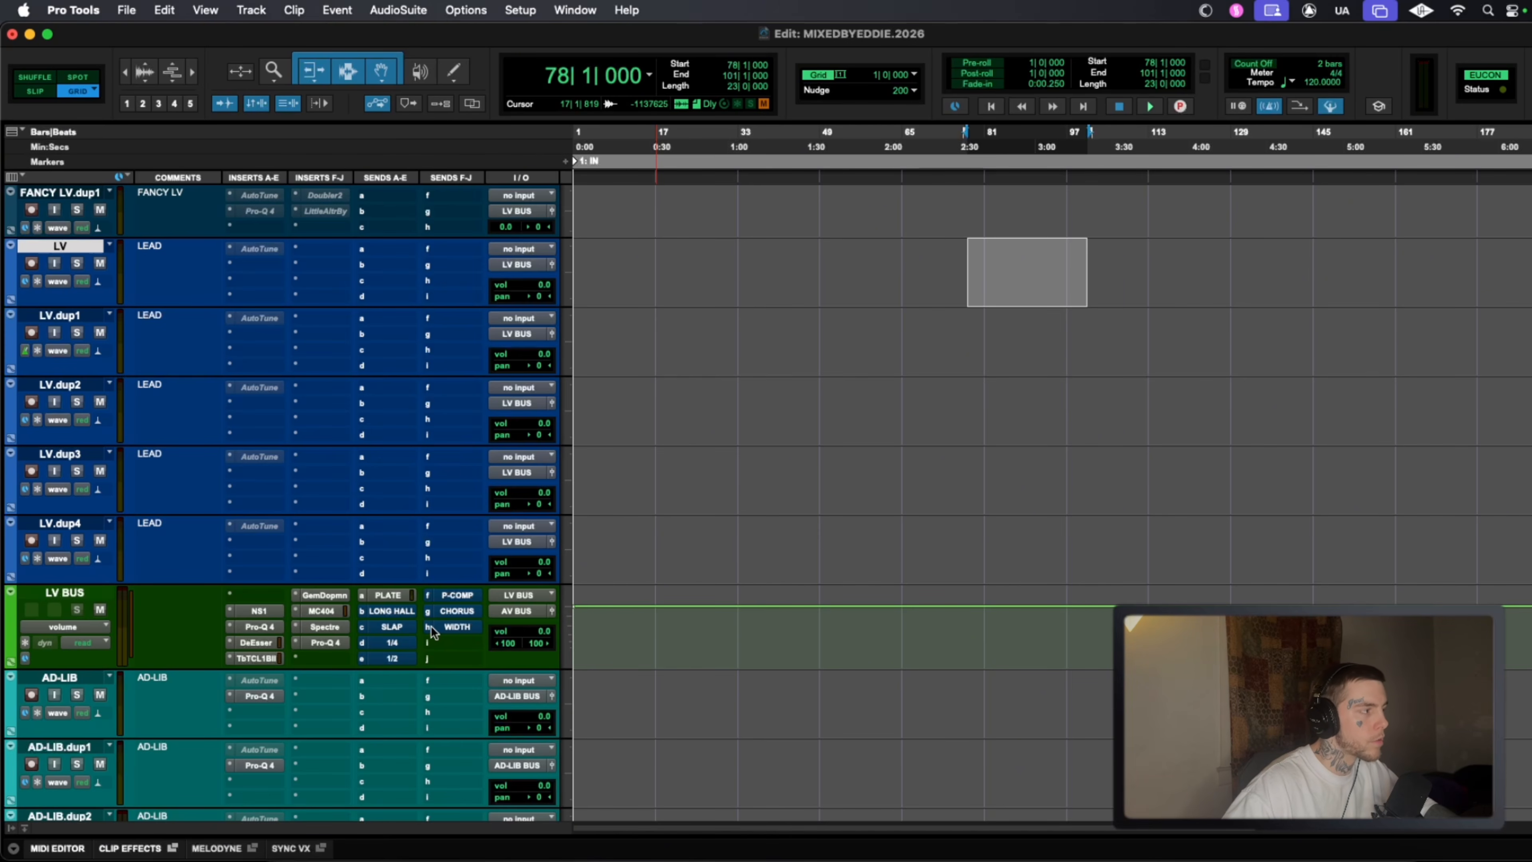
scroll(426, 621, "up", 1)
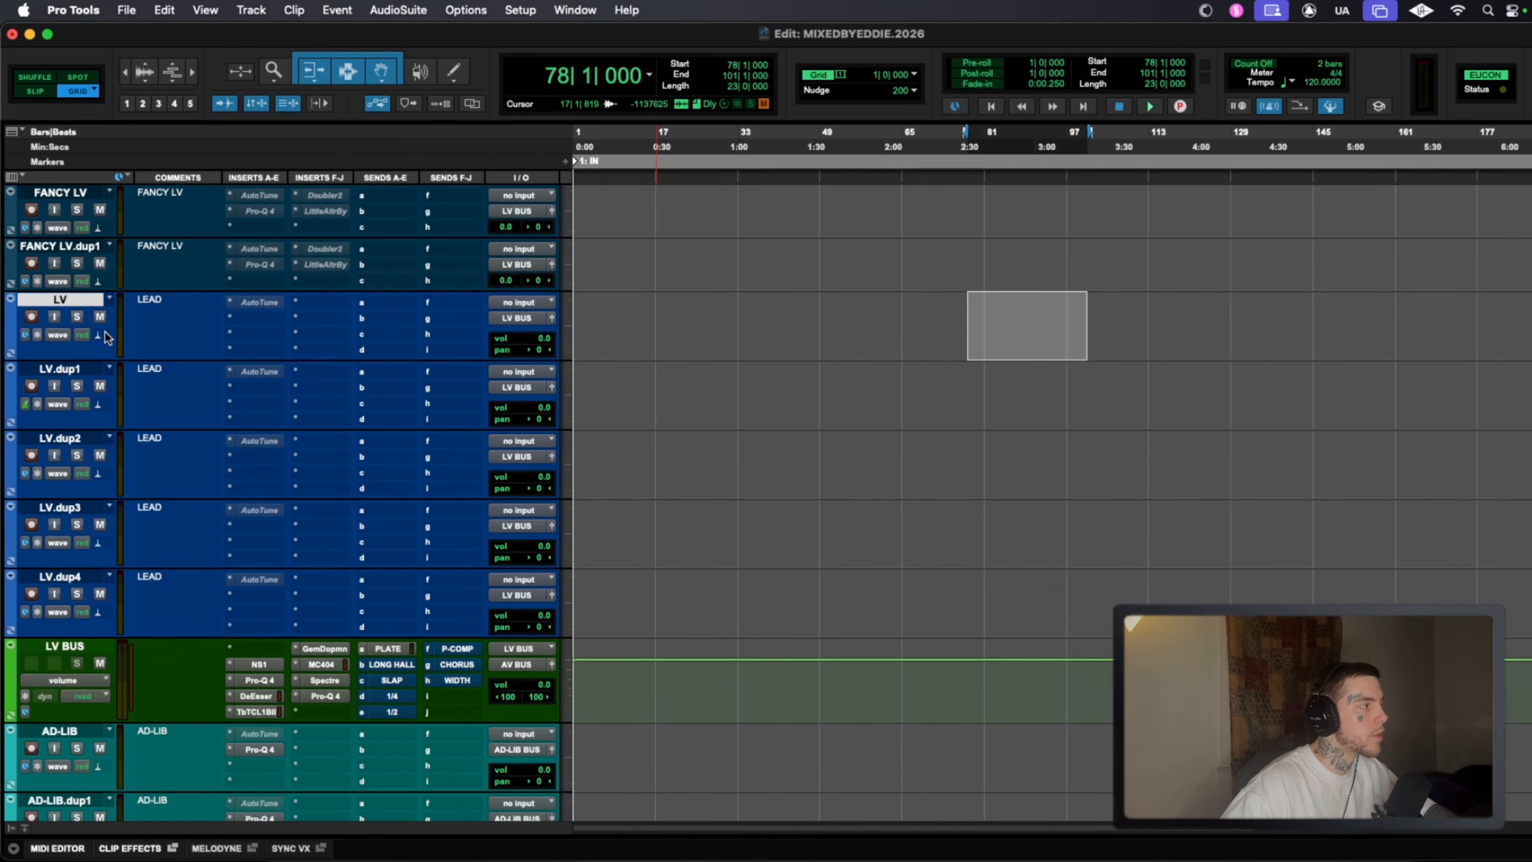
left_click(79, 577, "shift")
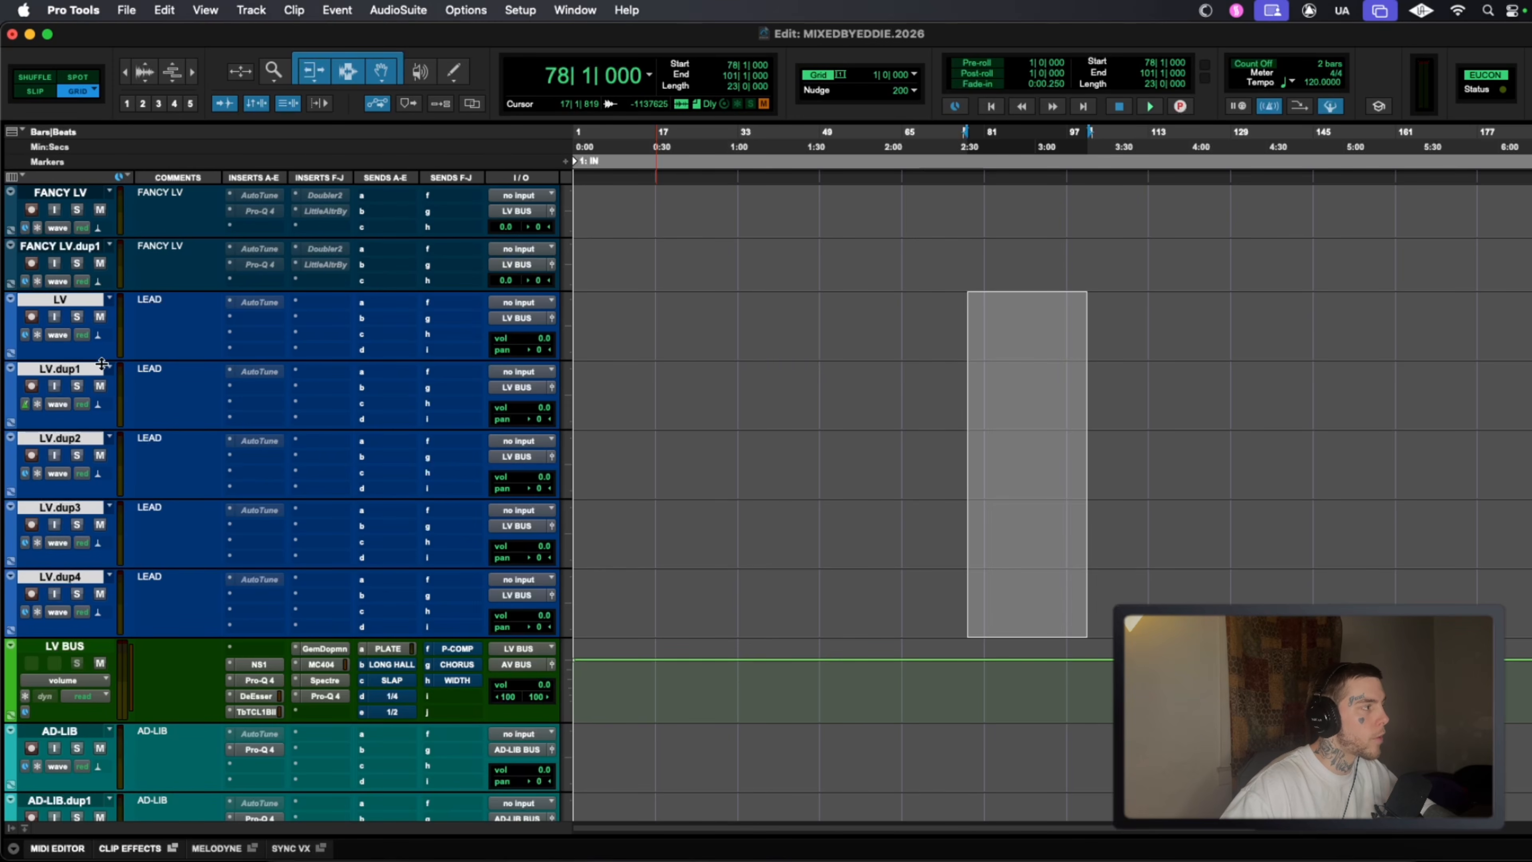
Review the lead vocal tracks and their output routing, and move the selection to the LV BUS track.
scroll(422, 368, "up", 2)
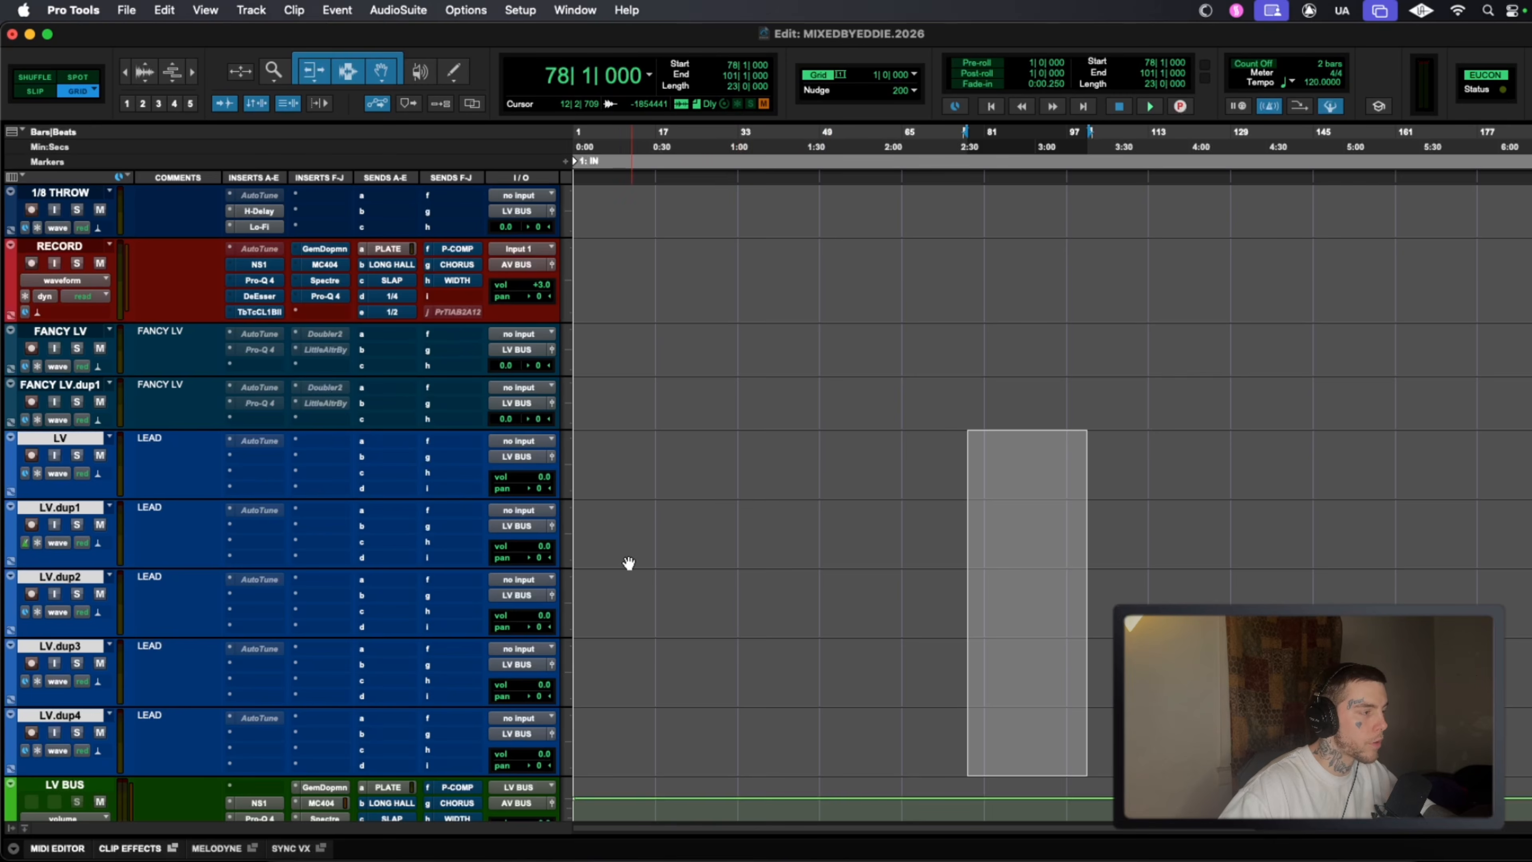
scroll(370, 472, "down", 3)
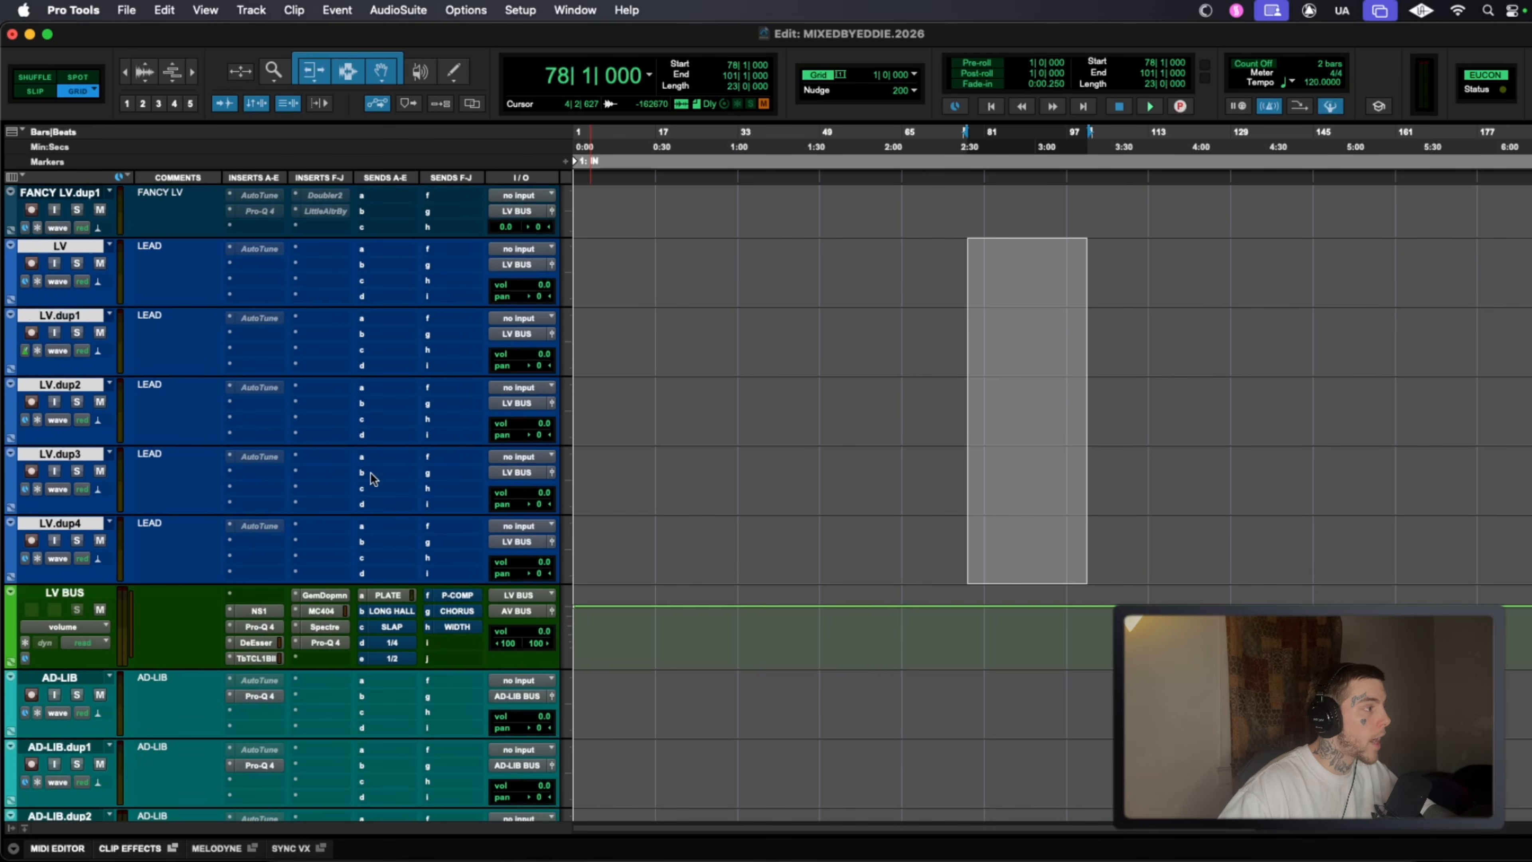
scroll(249, 343, "up", 2)
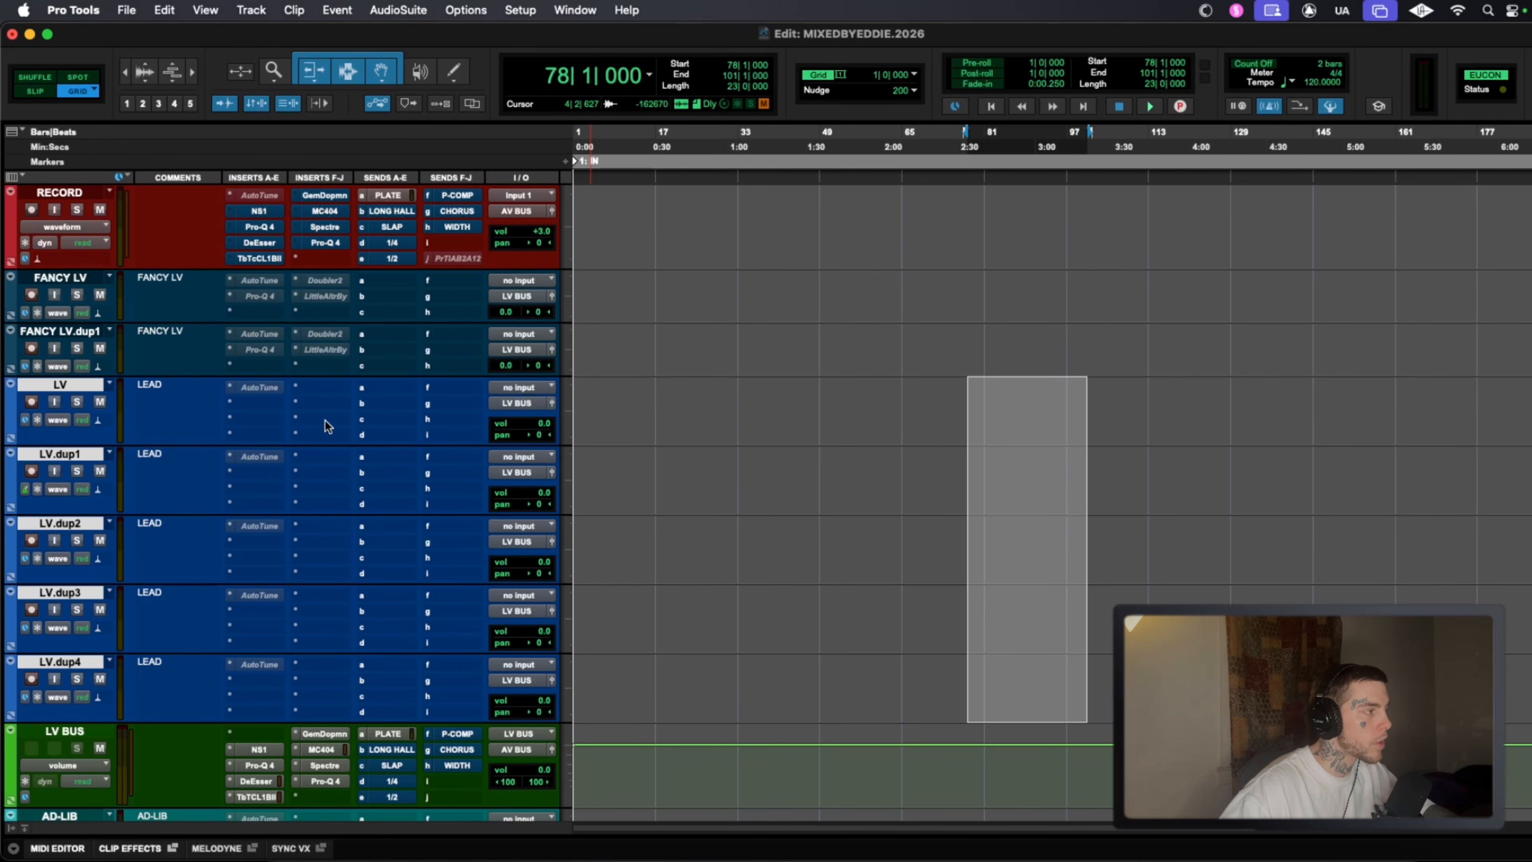
scroll(331, 525, "down", 1)
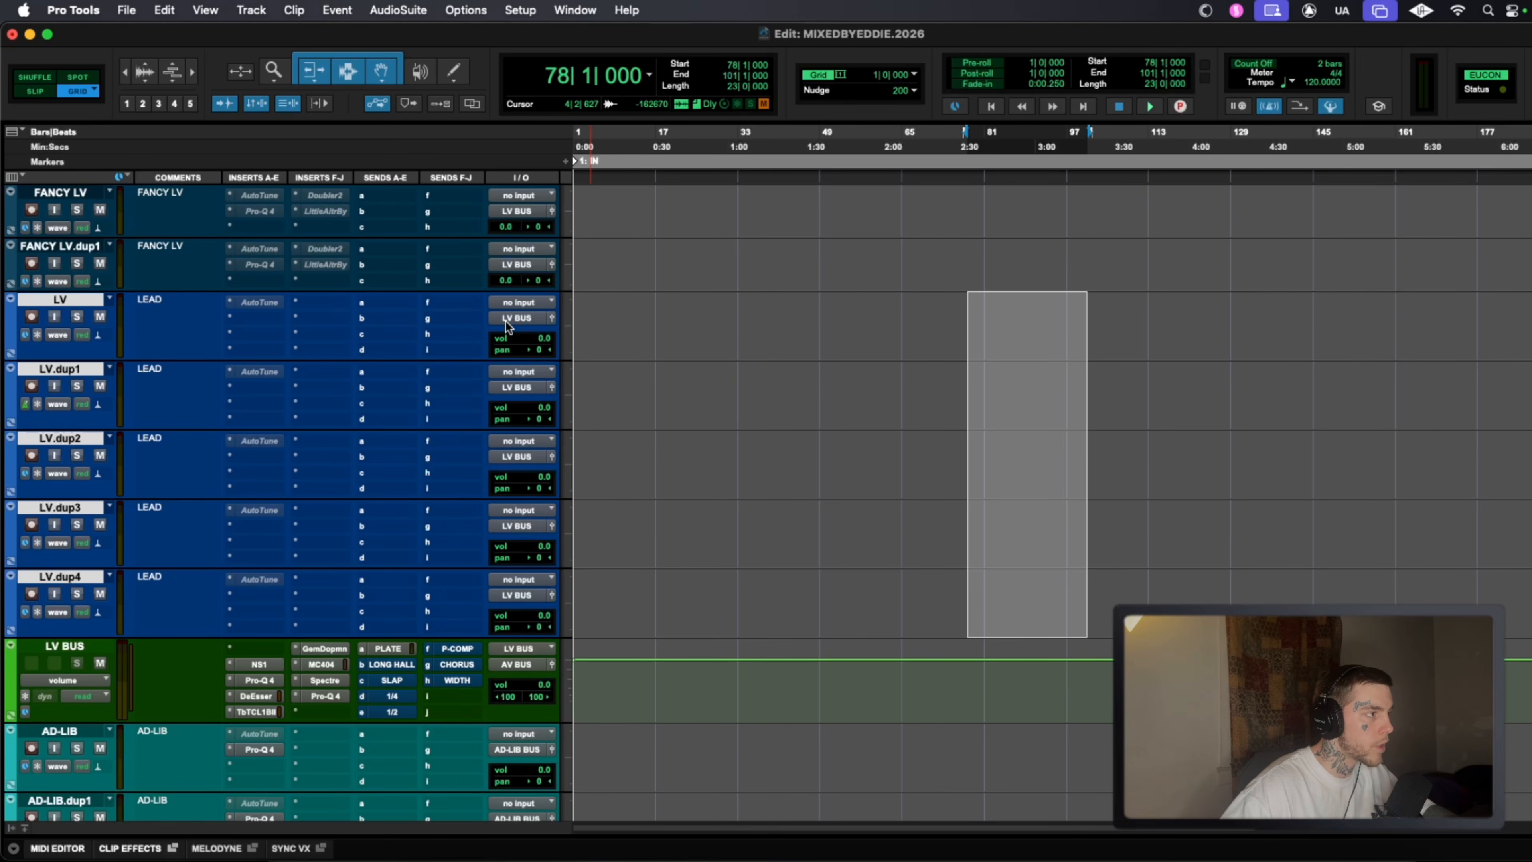
left_click(82, 647)
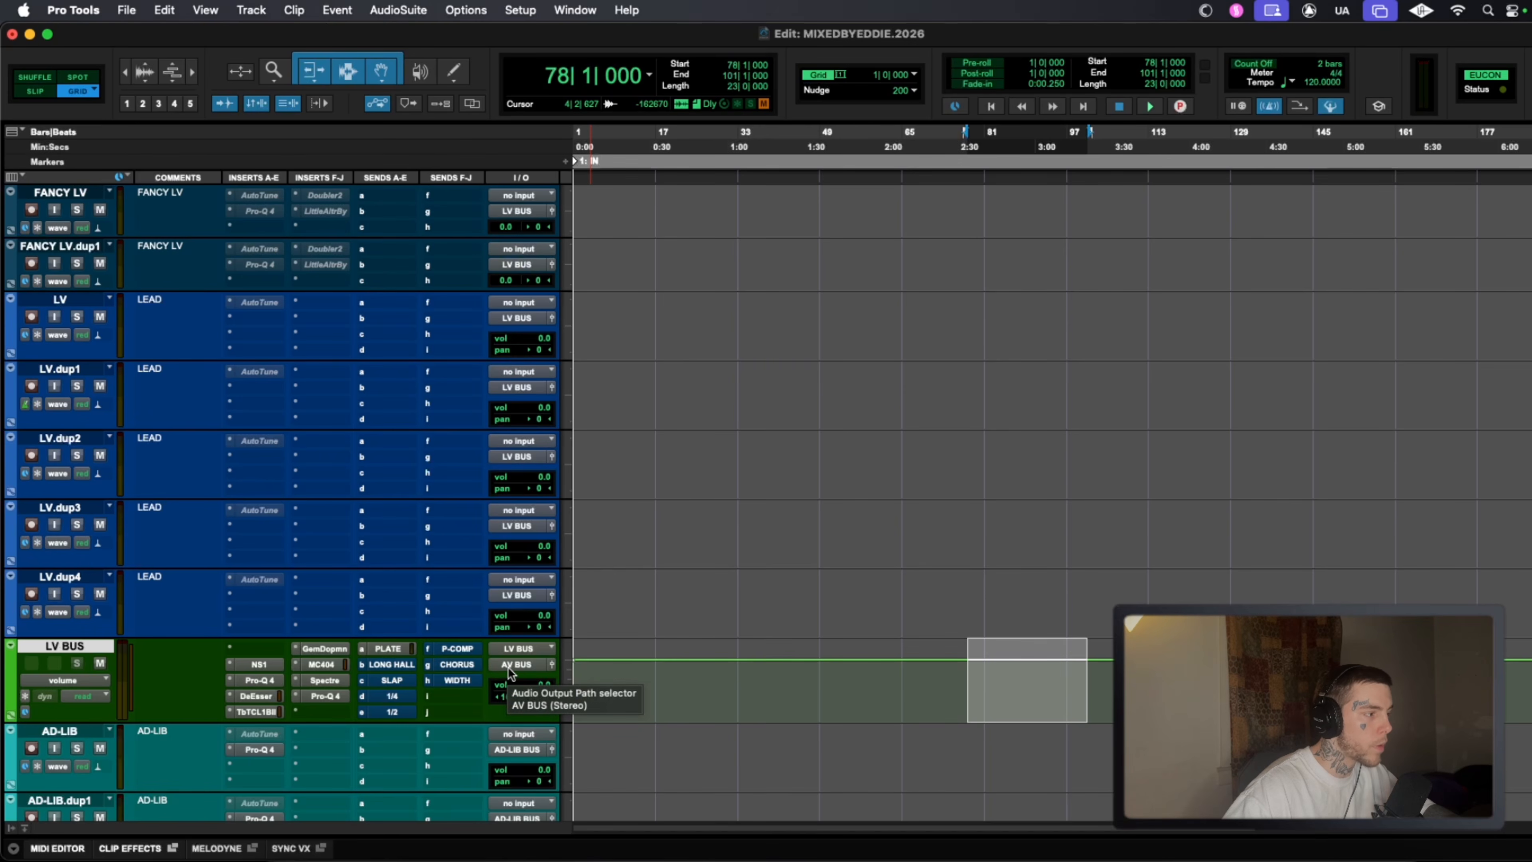
Compare the inserts, sends and outputs of the RECORD track and LV BUS, and check the AV BUS and LV VCA tracks.
scroll(525, 667, "up", 3)
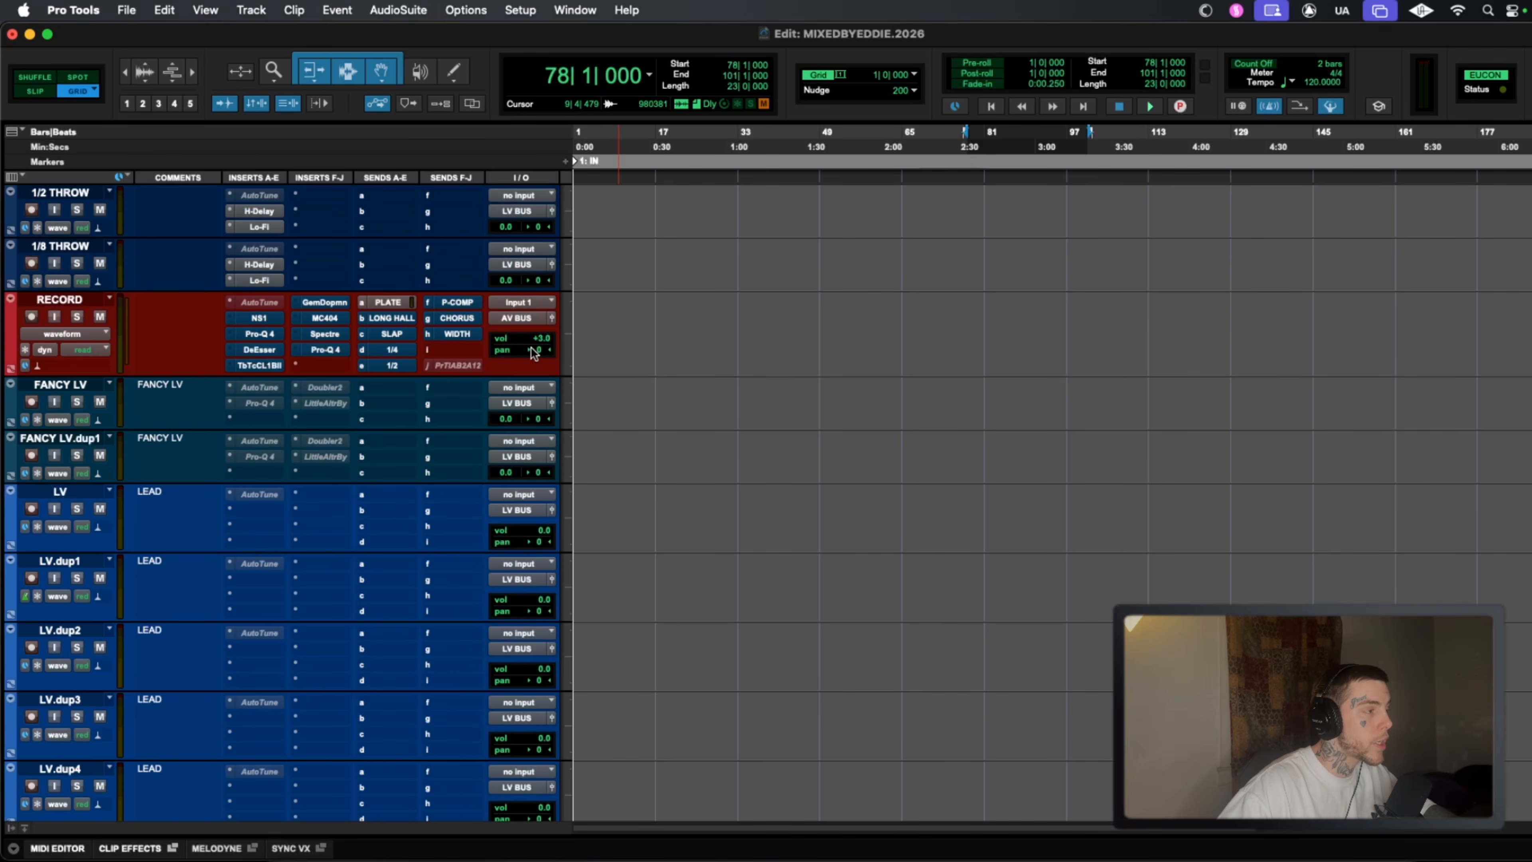
scroll(530, 345, "down", 3)
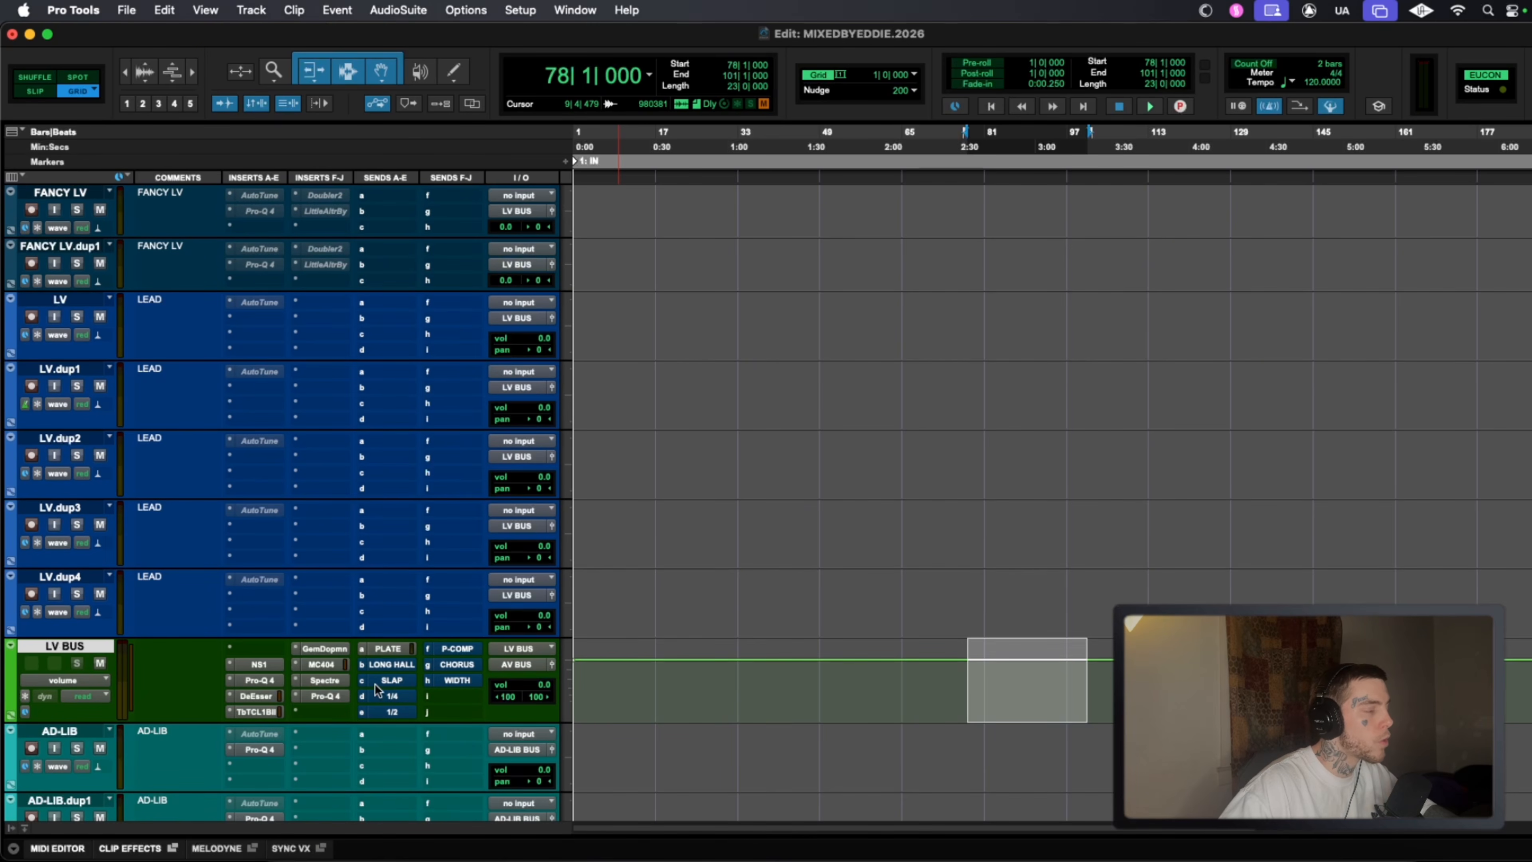
scroll(715, 531, "down", 1)
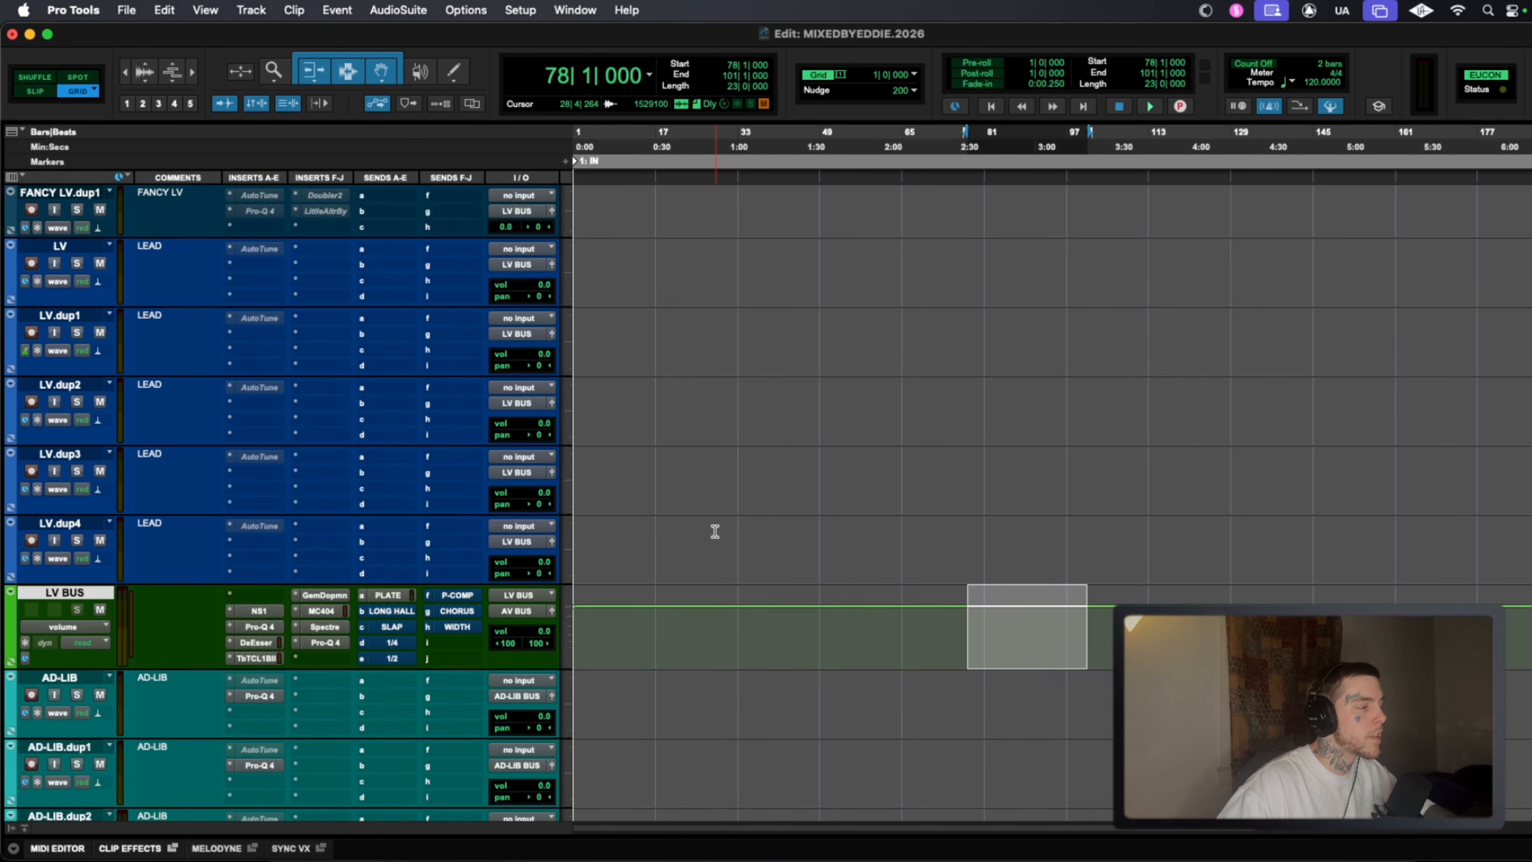
scroll(381, 631, "up", 5)
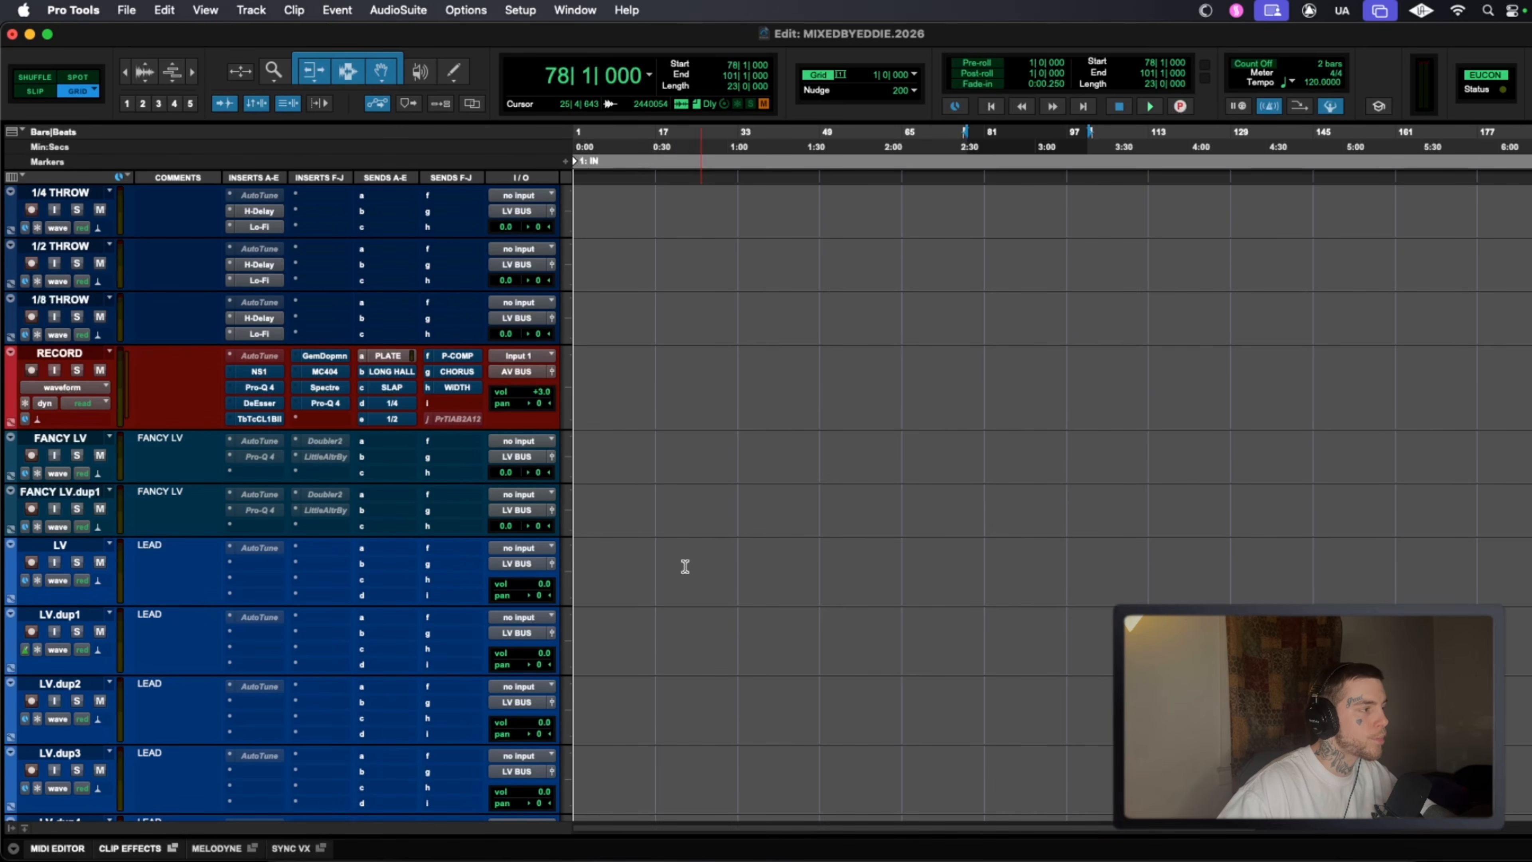
scroll(667, 503, "down", 2)
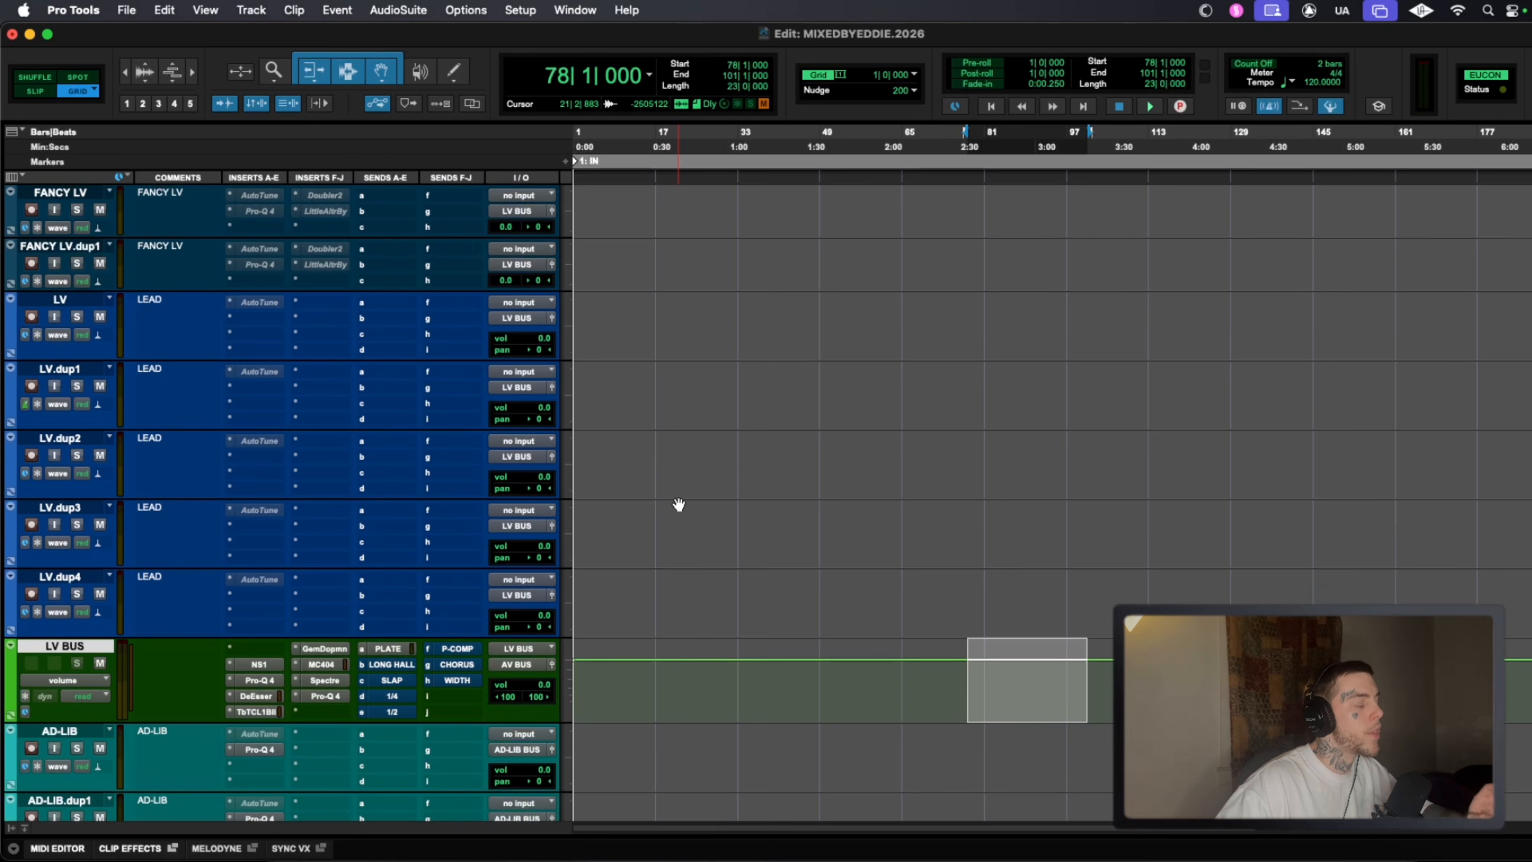
scroll(677, 505, "down", 3)
scroll(678, 504, "up", 3)
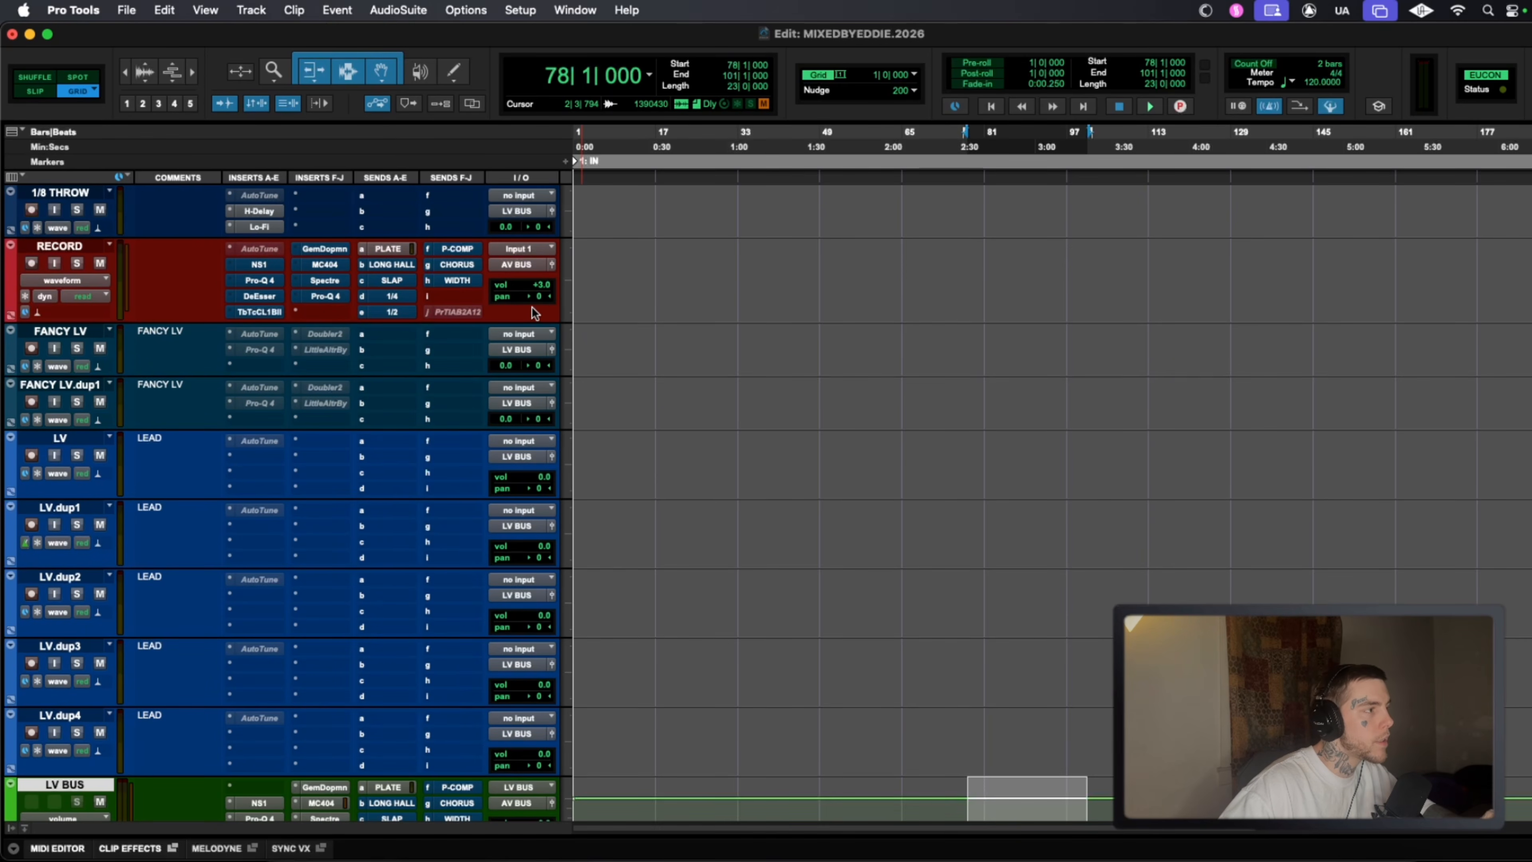
scroll(531, 312, "down", 3)
scroll(580, 571, "up", 3)
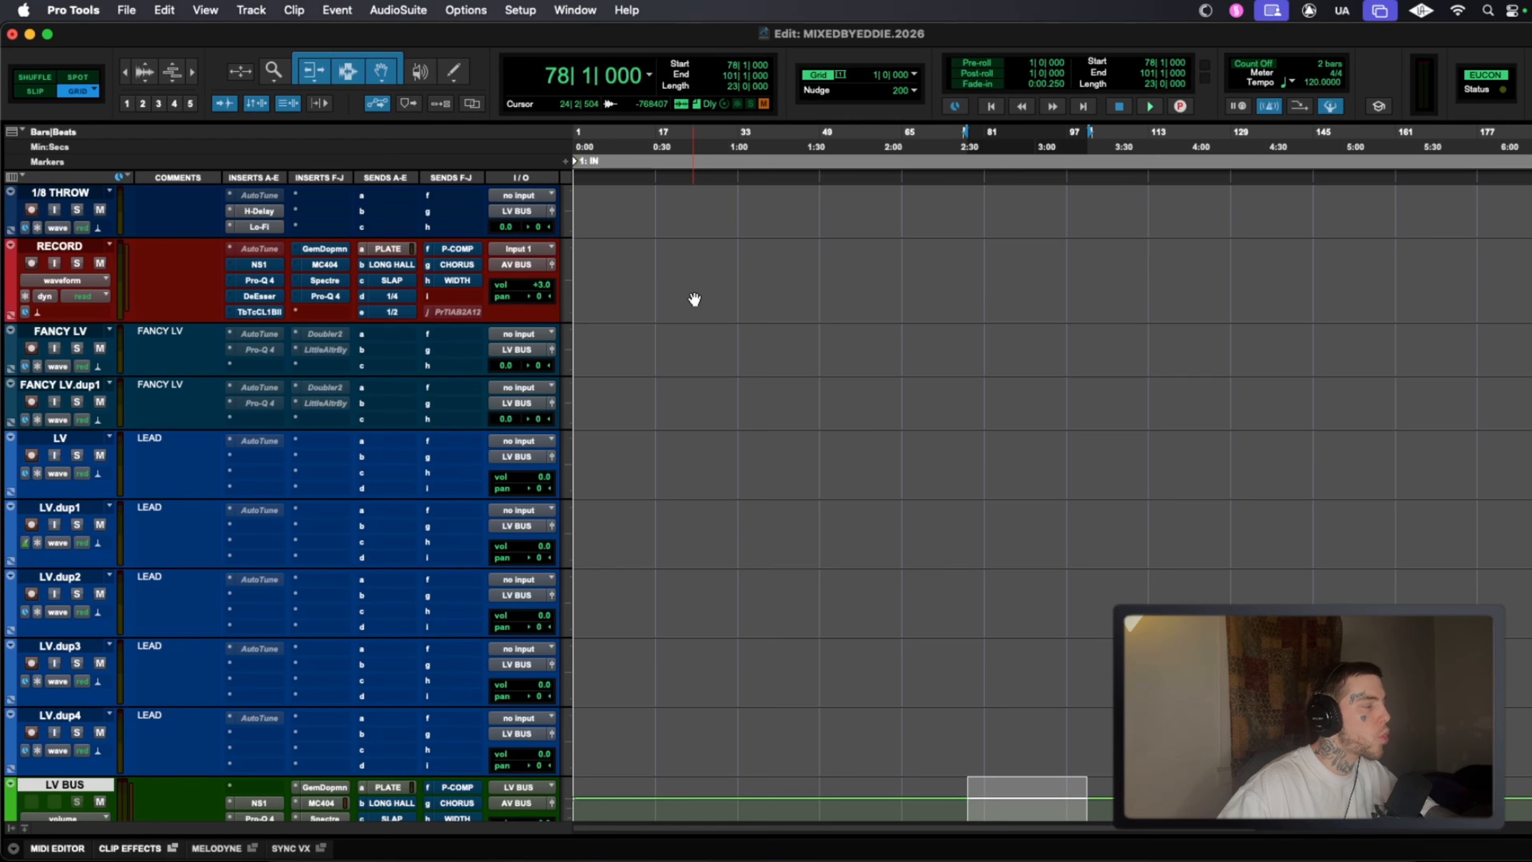
scroll(609, 333, "down", 1)
scroll(588, 465, "up", 7)
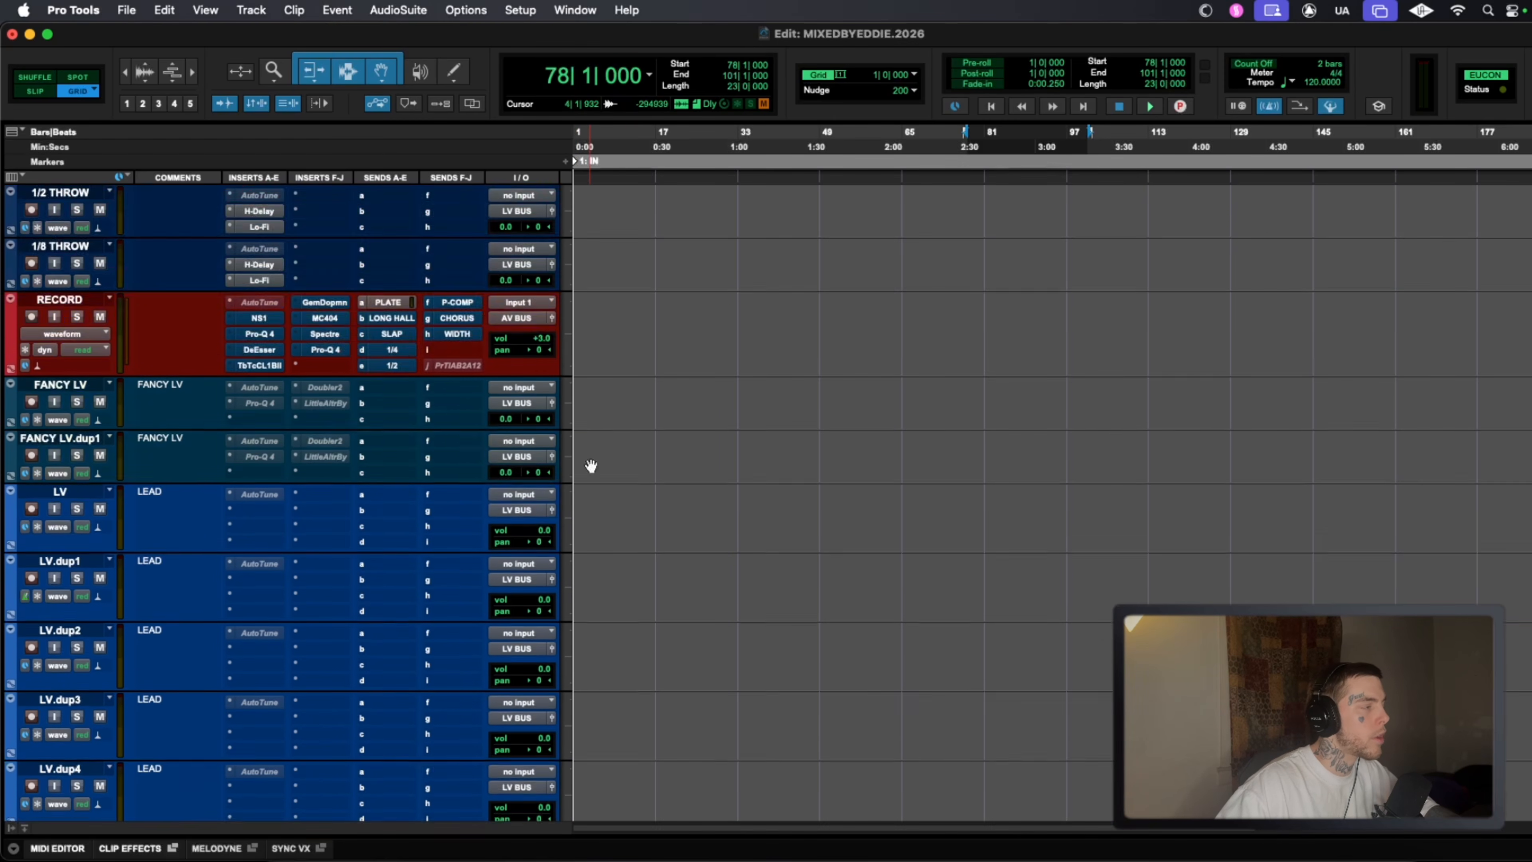
scroll(625, 436, "up", 3)
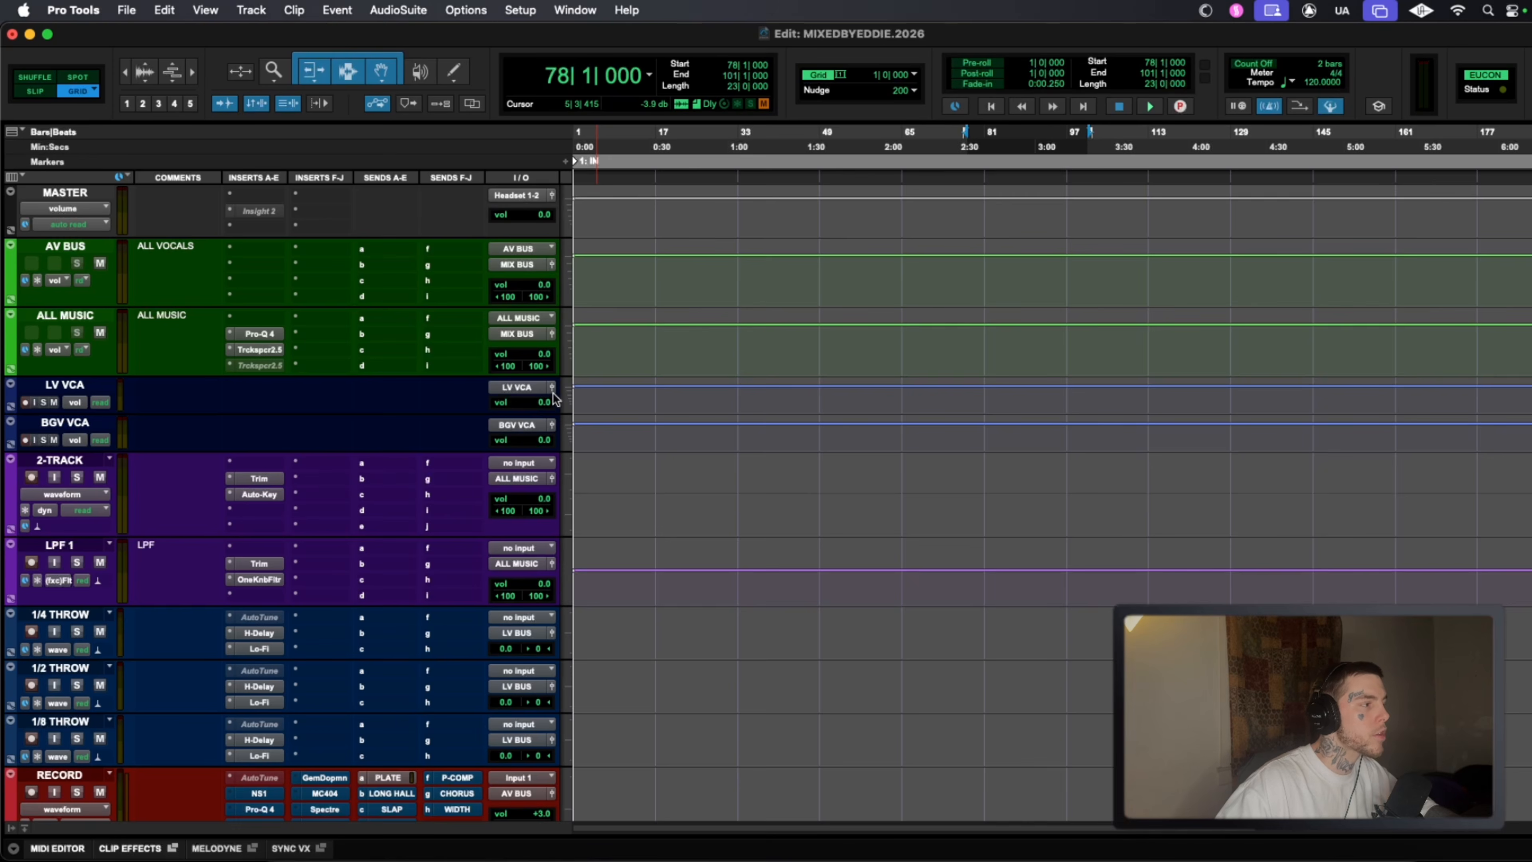
scroll(564, 411, "down", 3)
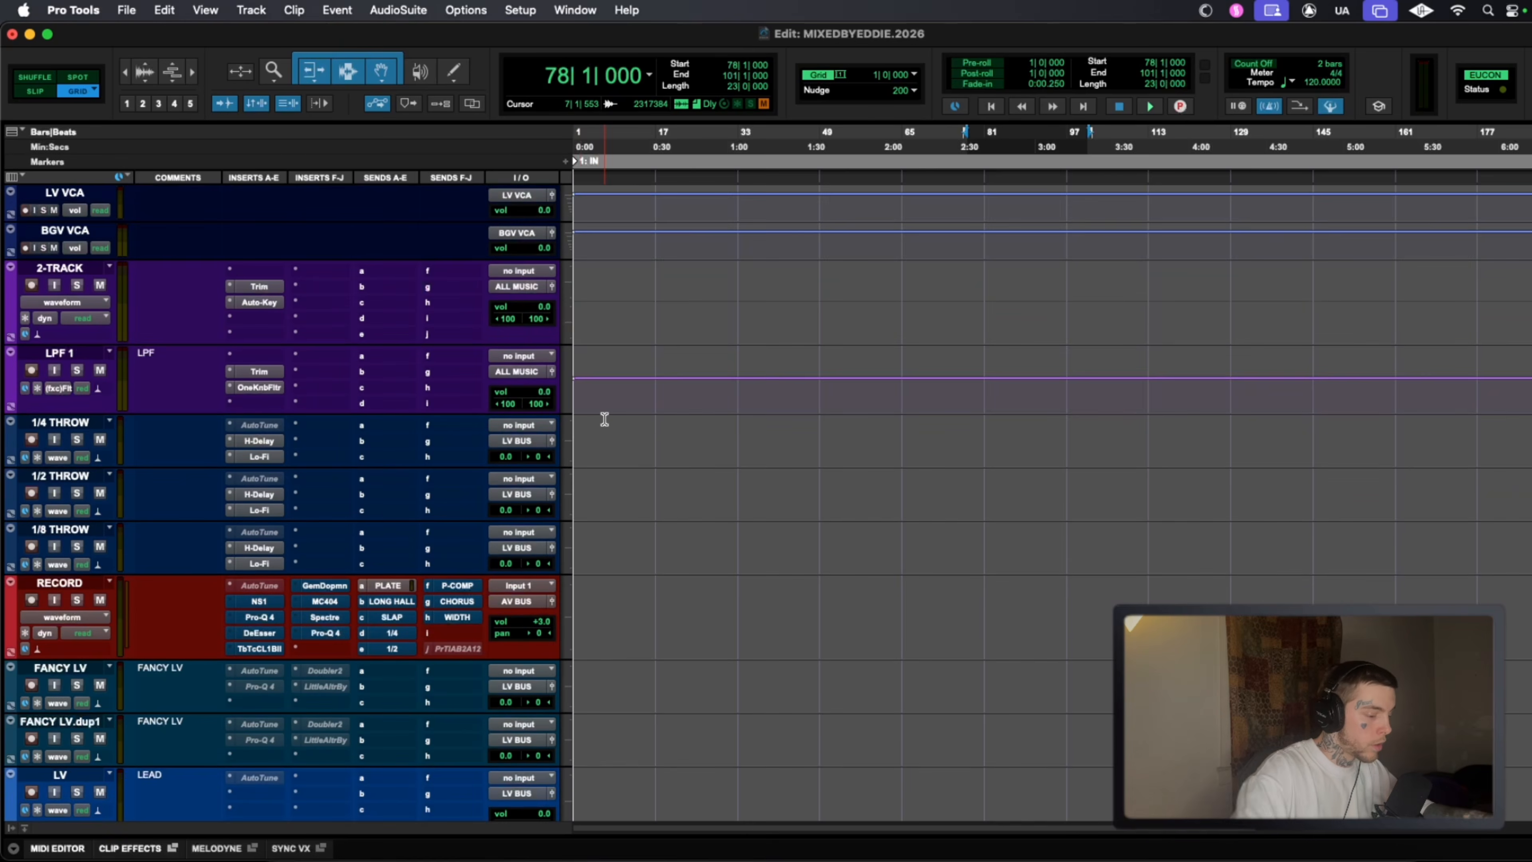
Raise the LV VCA fader to about +5.8 dB in the Mix window, lower it again, and return to the Edit window.
key("super+equal")
scroll(632, 463, "down", 5)
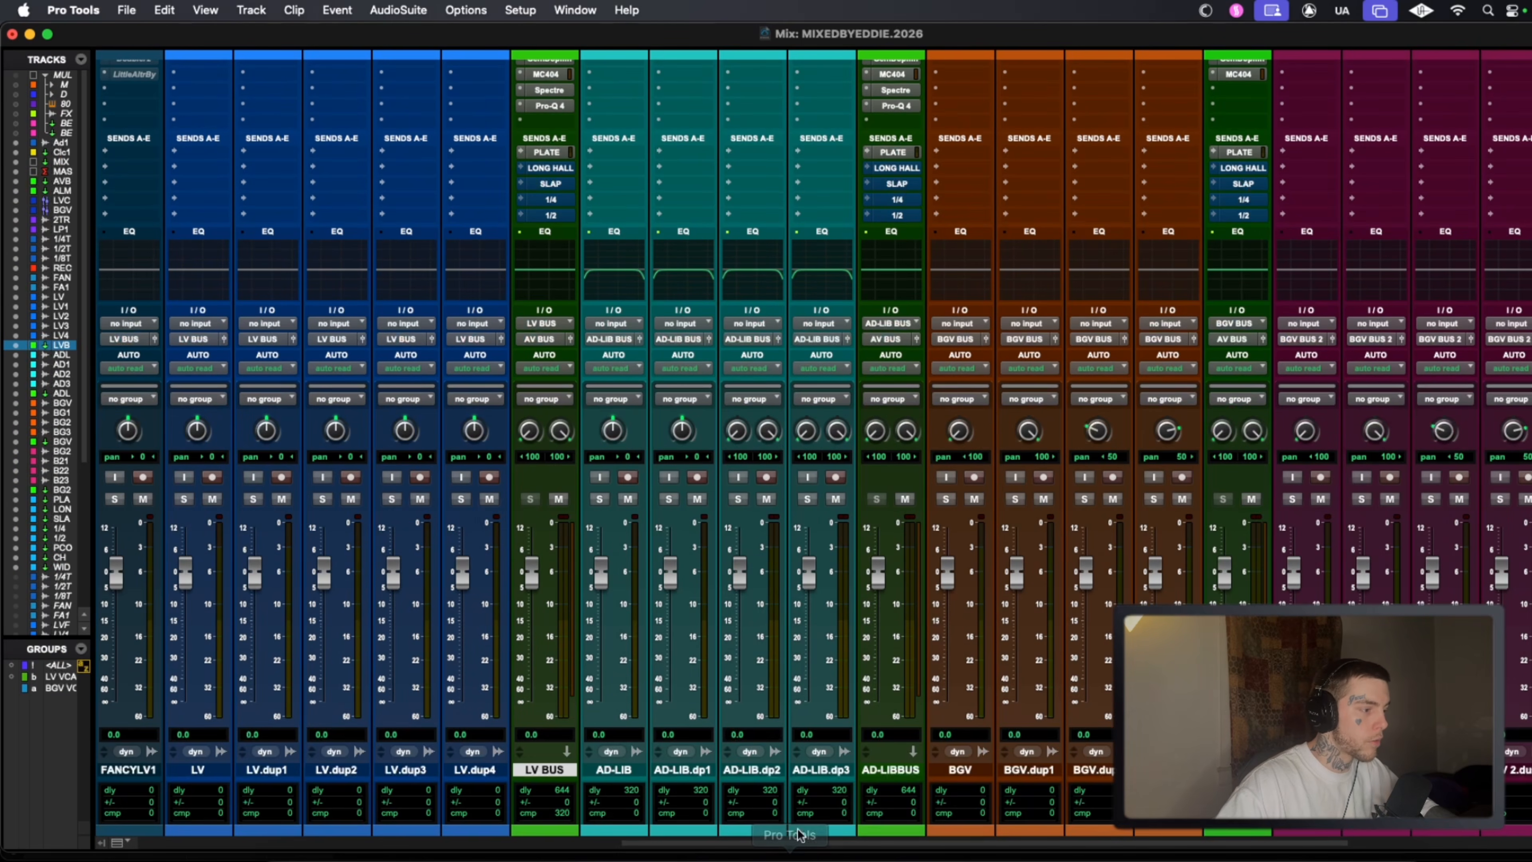
left_click_drag(803, 843, 12, 824)
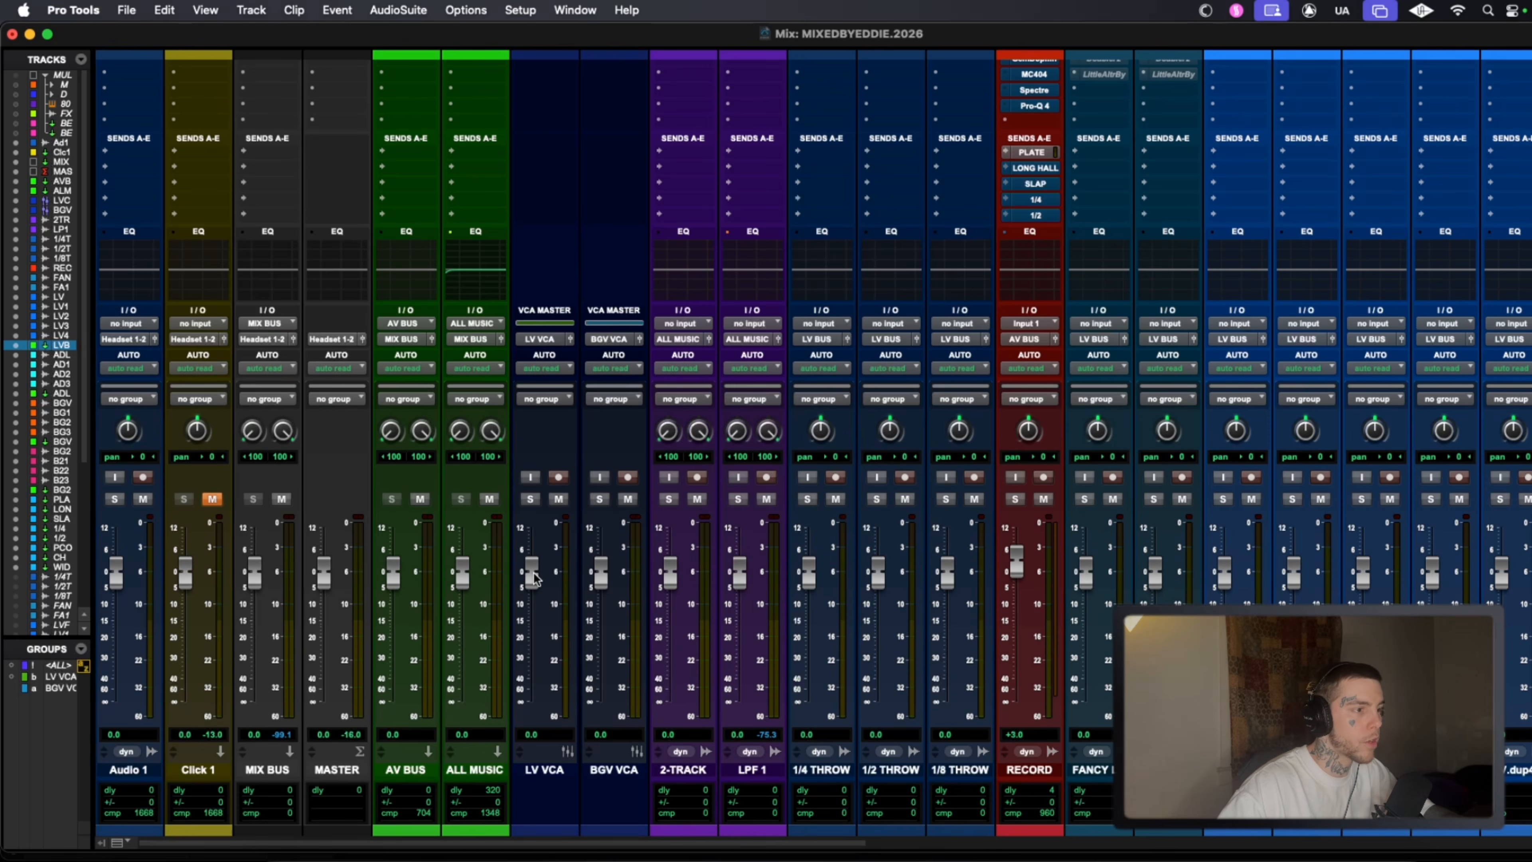
left_click_drag(534, 578, 534, 558)
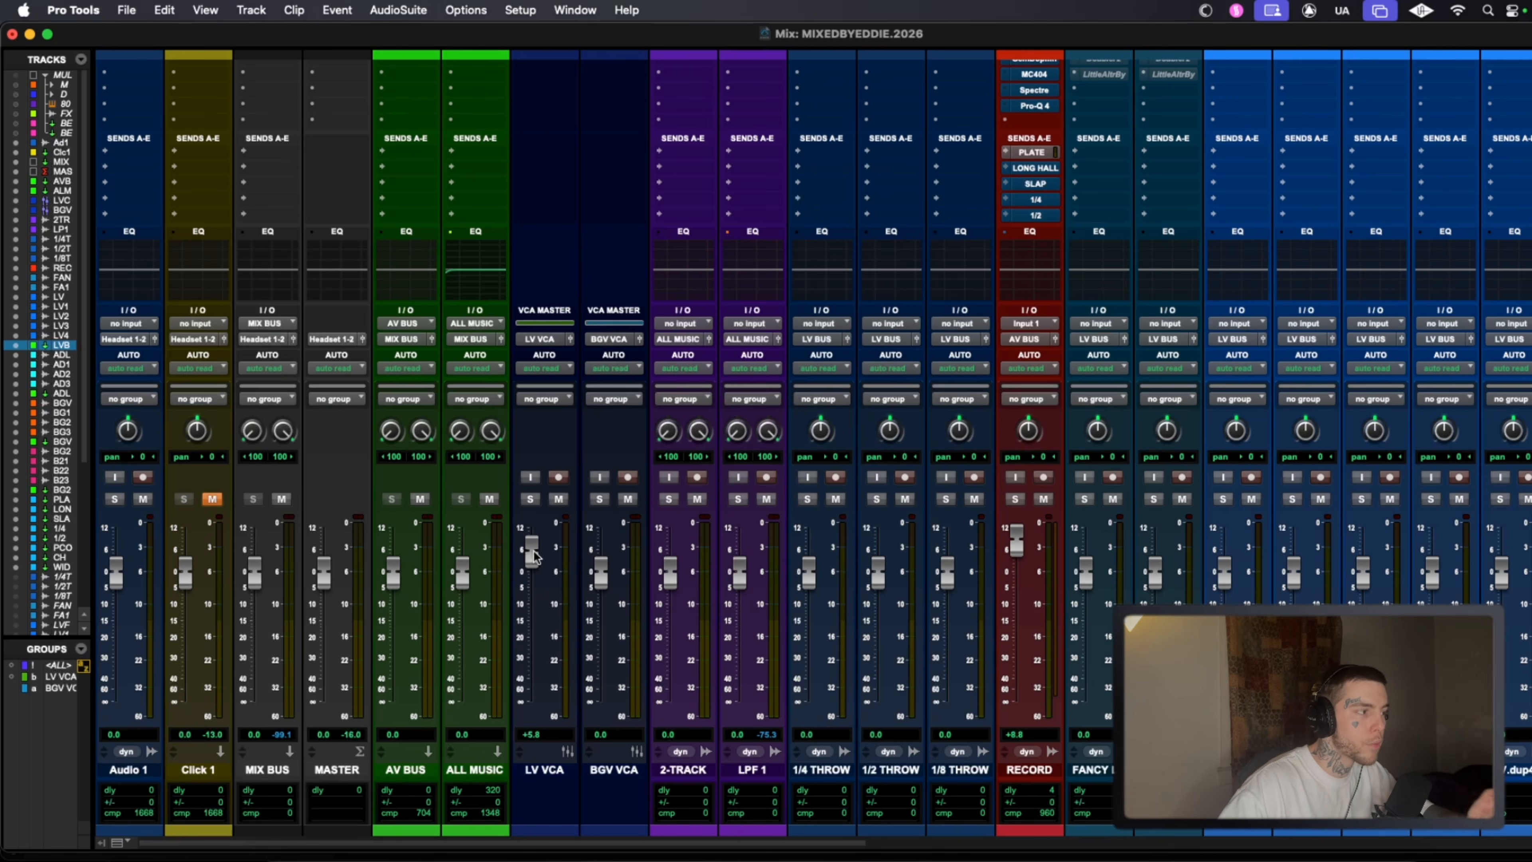
left_click_drag(534, 556, 532, 565)
key("super+equal")
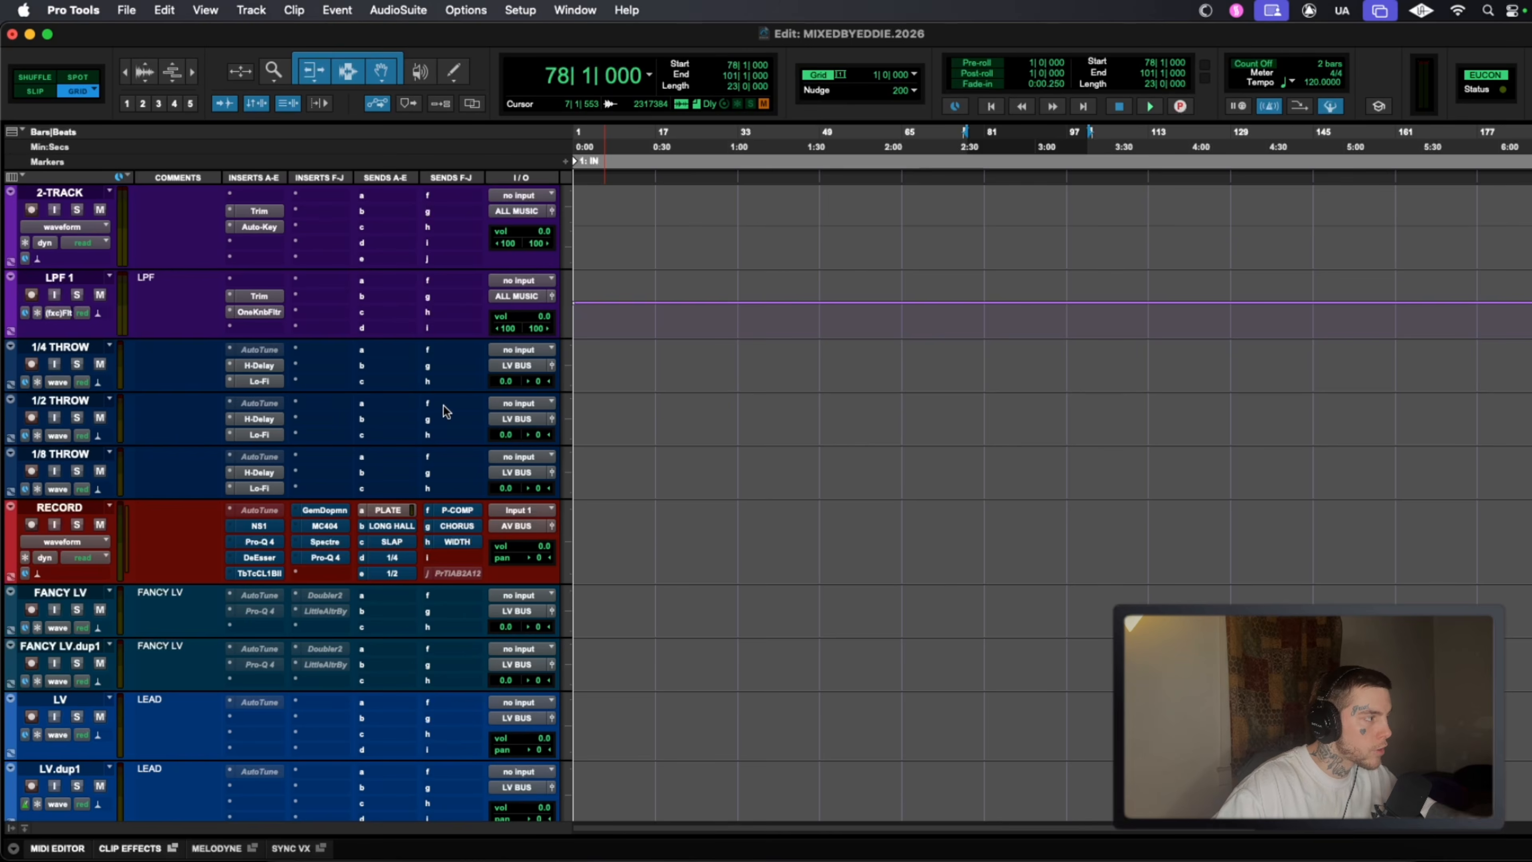
Select bars 1 to 10 across the FANCY LV and FANCY LV.dup1 tracks.
scroll(396, 512, "down", 10)
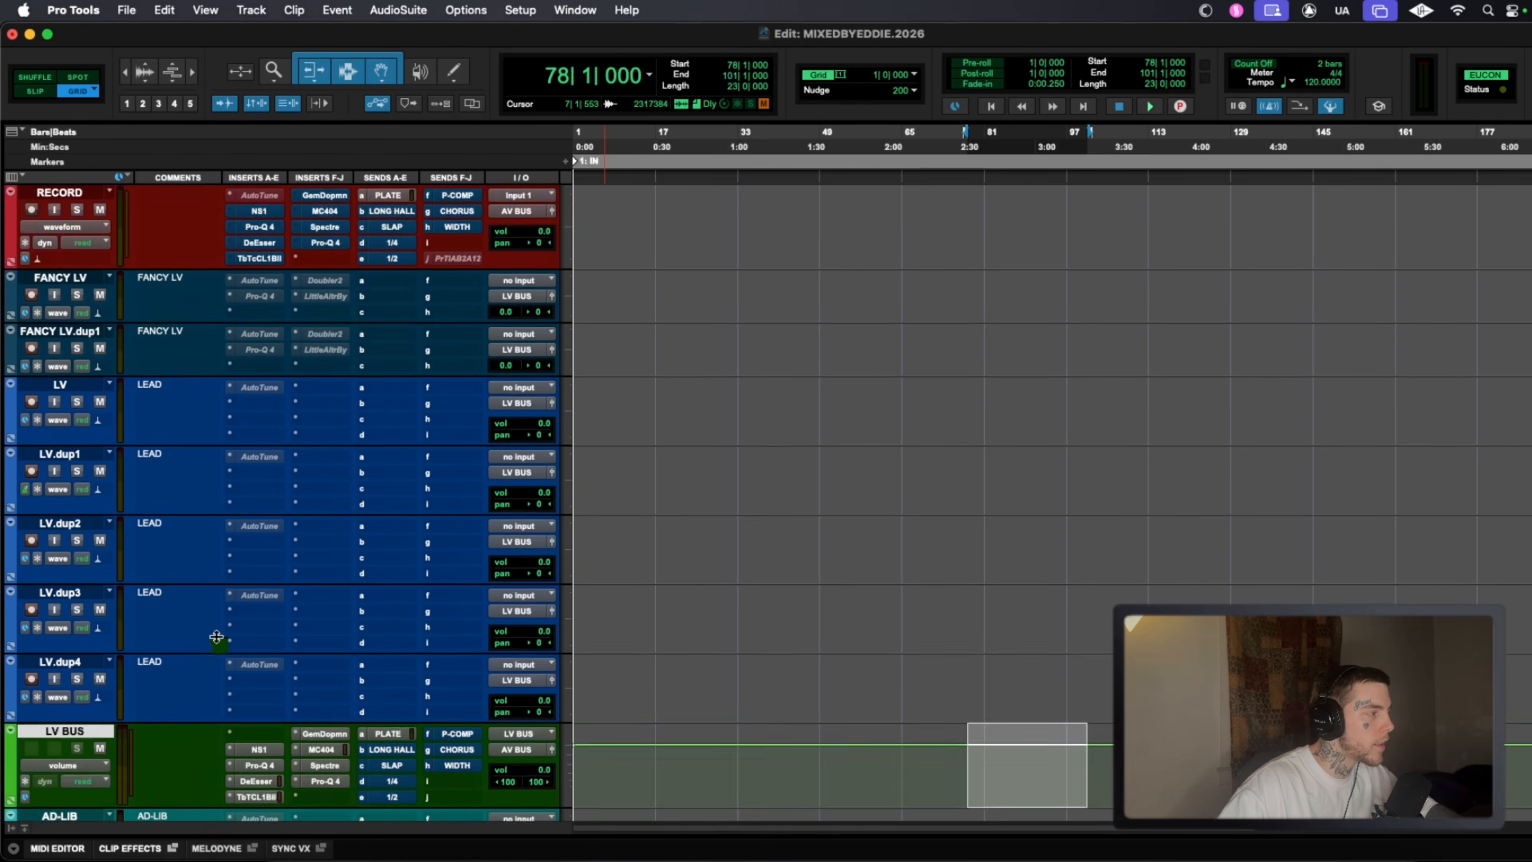
scroll(217, 636, "down", 2)
scroll(664, 543, "up", 5)
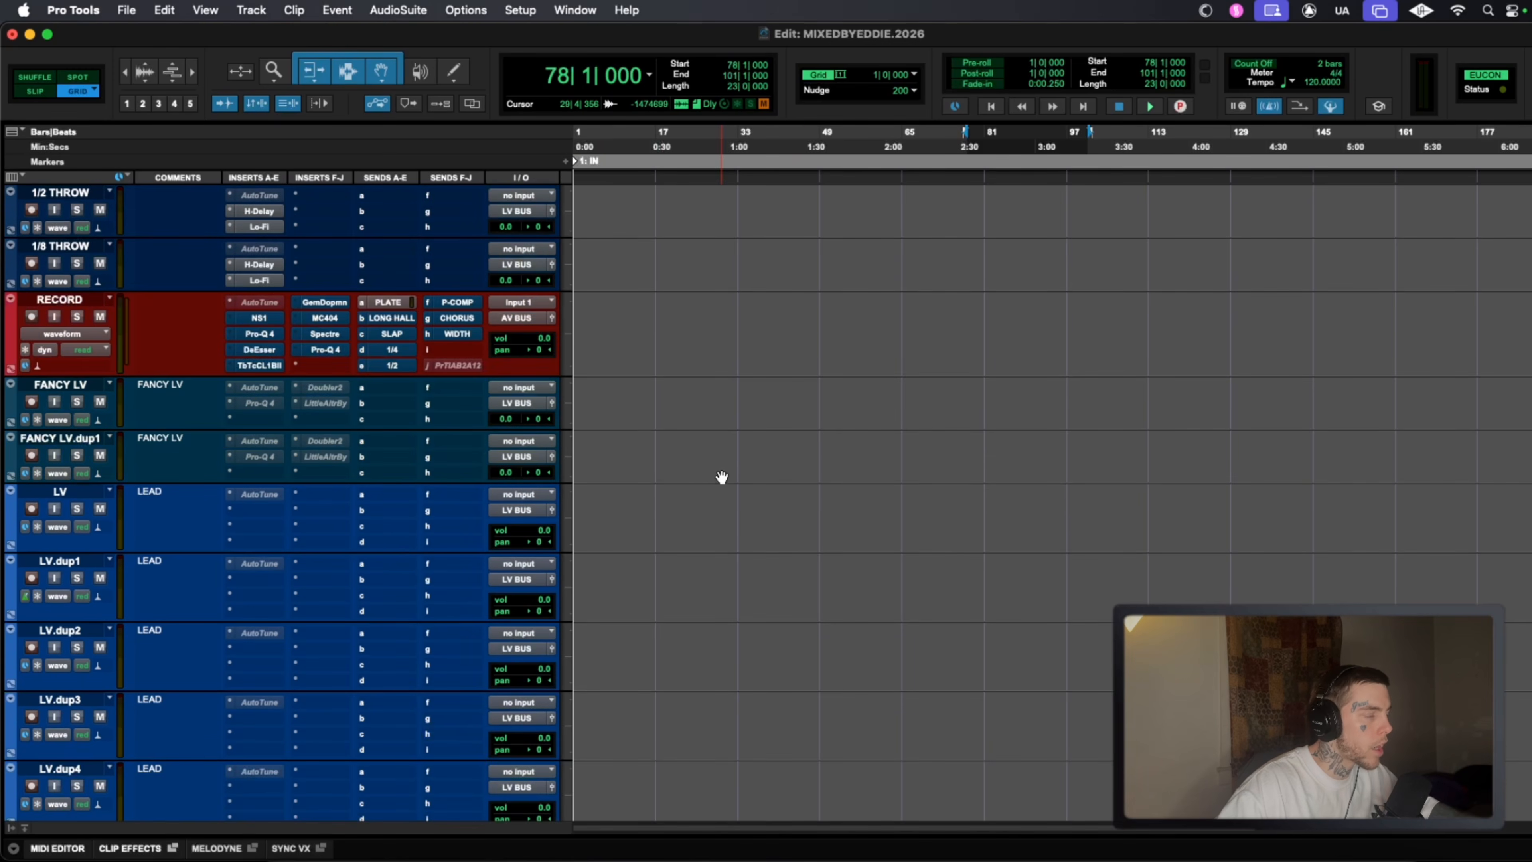
left_click(61, 385)
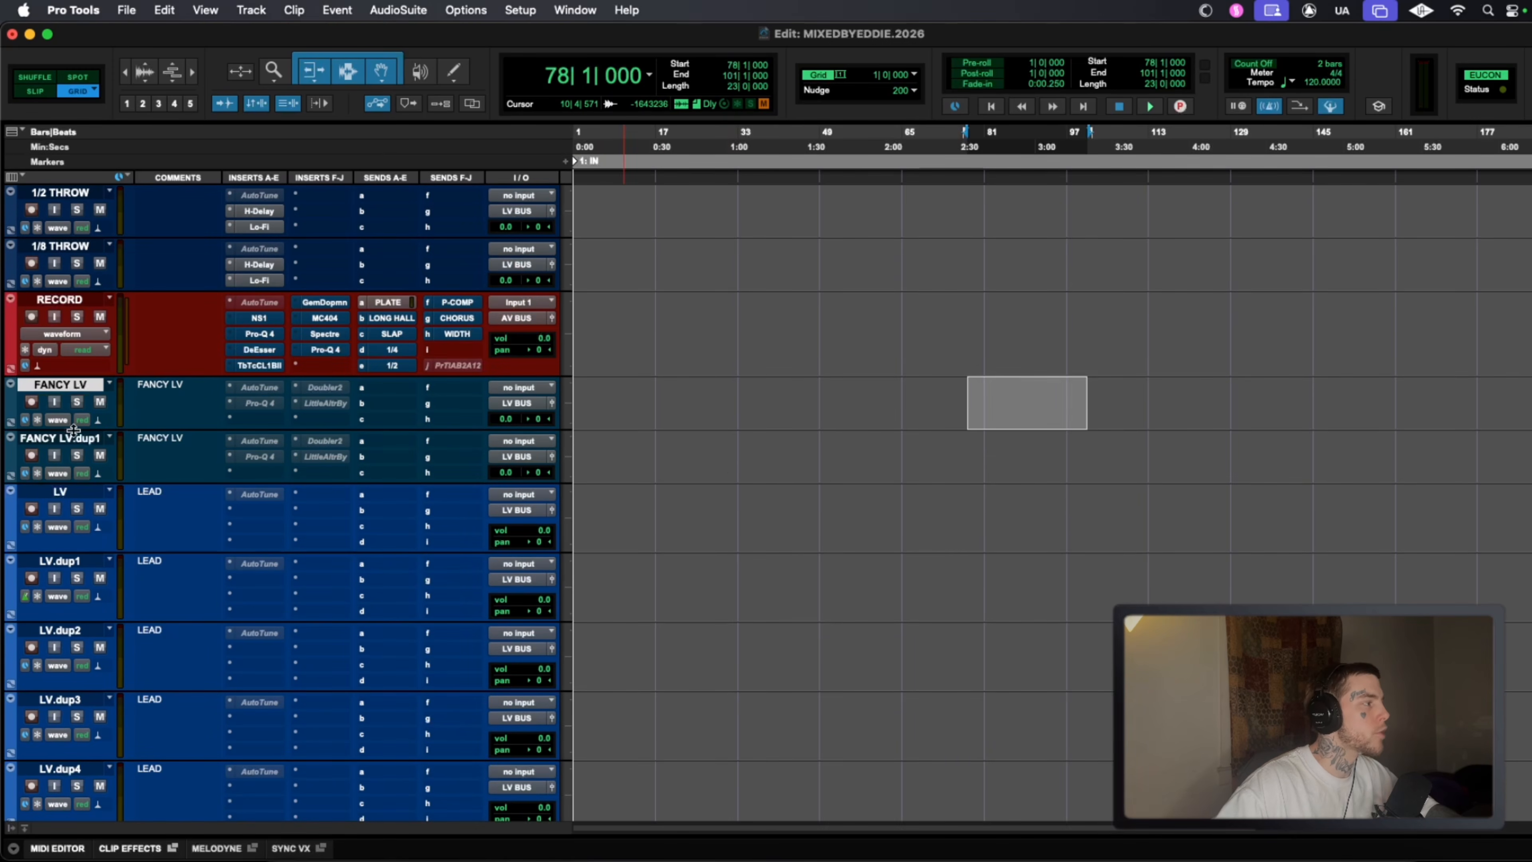
left_click(66, 437)
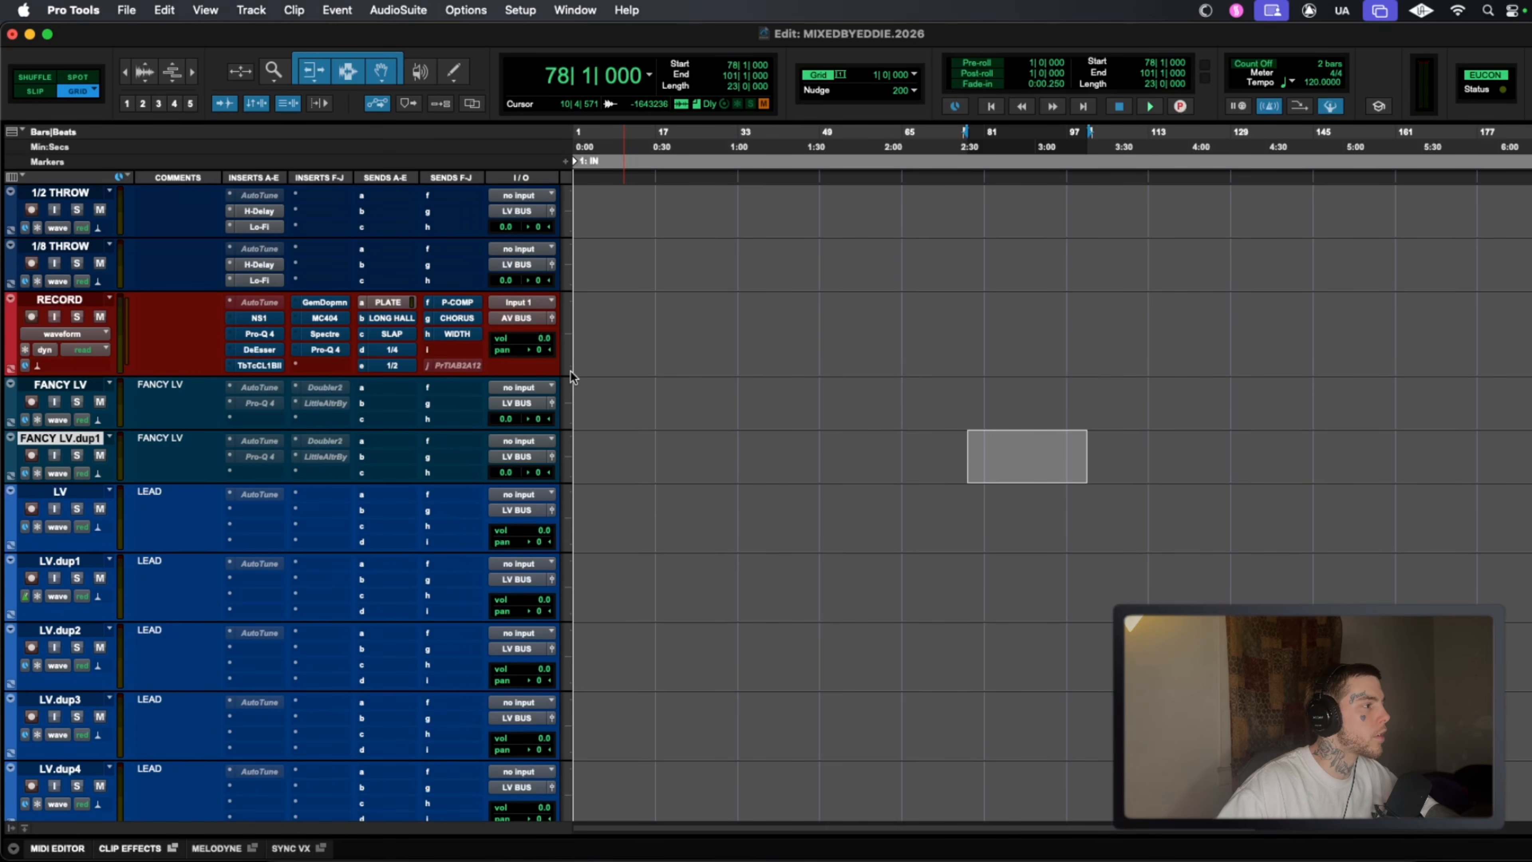
left_click_drag(617, 401, 341, 458)
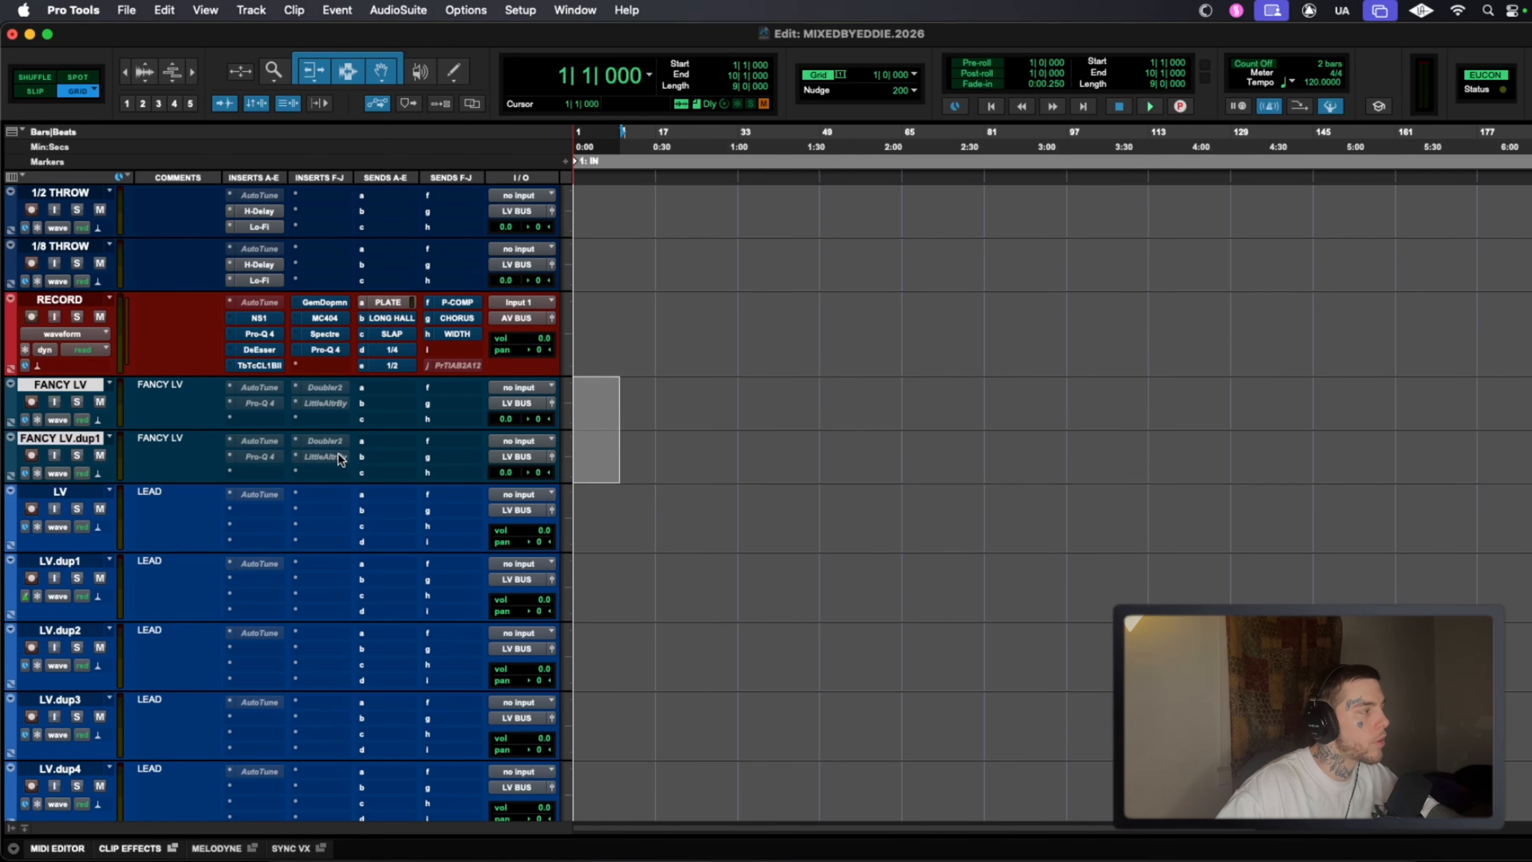
Examine the insert chains on the two FANCY LV tracks, including the options of the Doubler2 insert on FANCY LV.dup1.
scroll(313, 459, "down", 3)
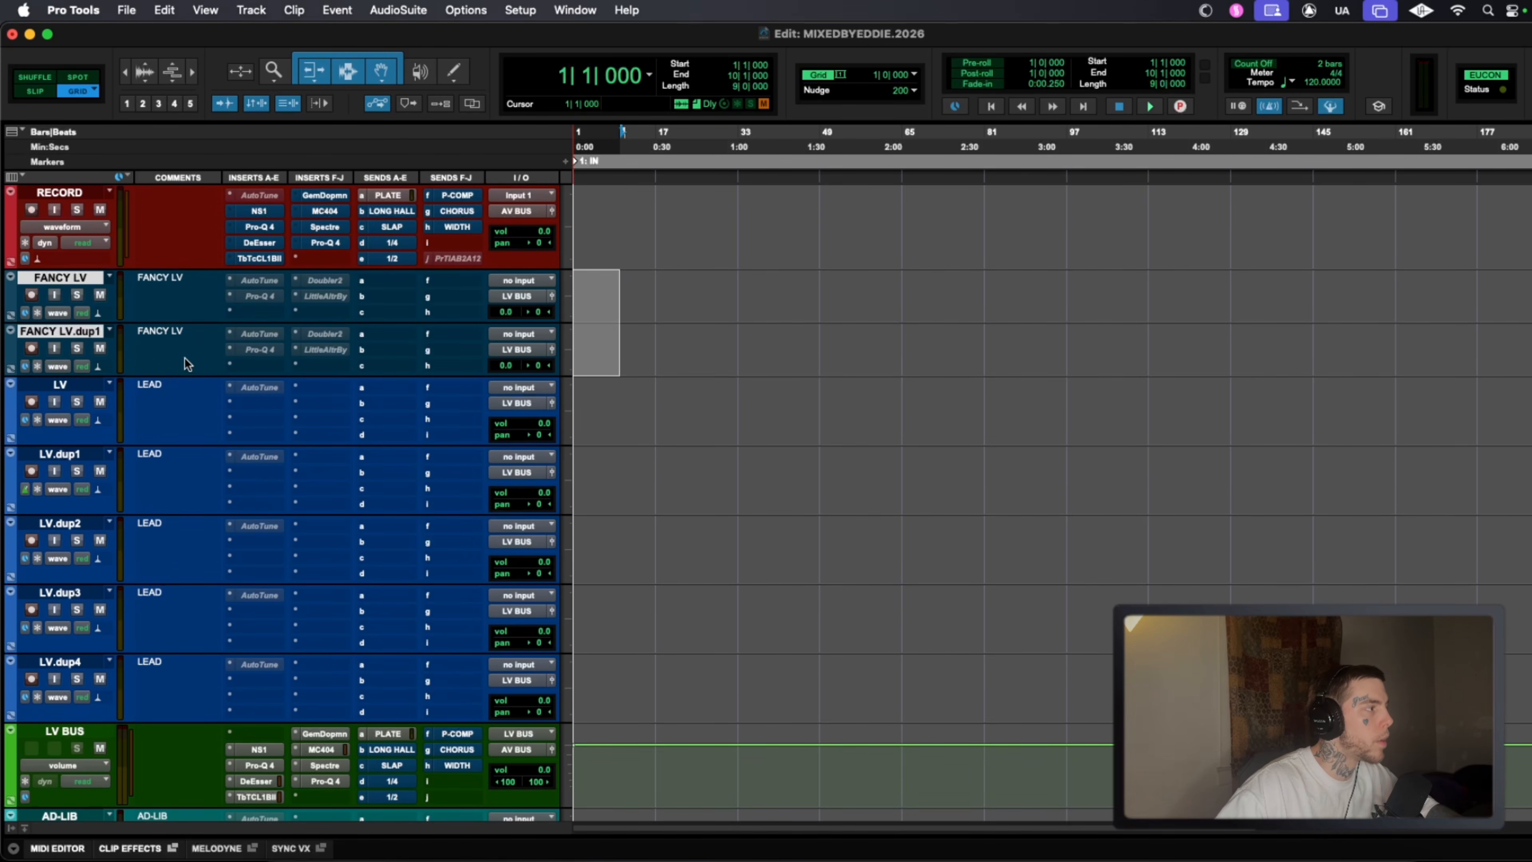
scroll(187, 356, "up", 3)
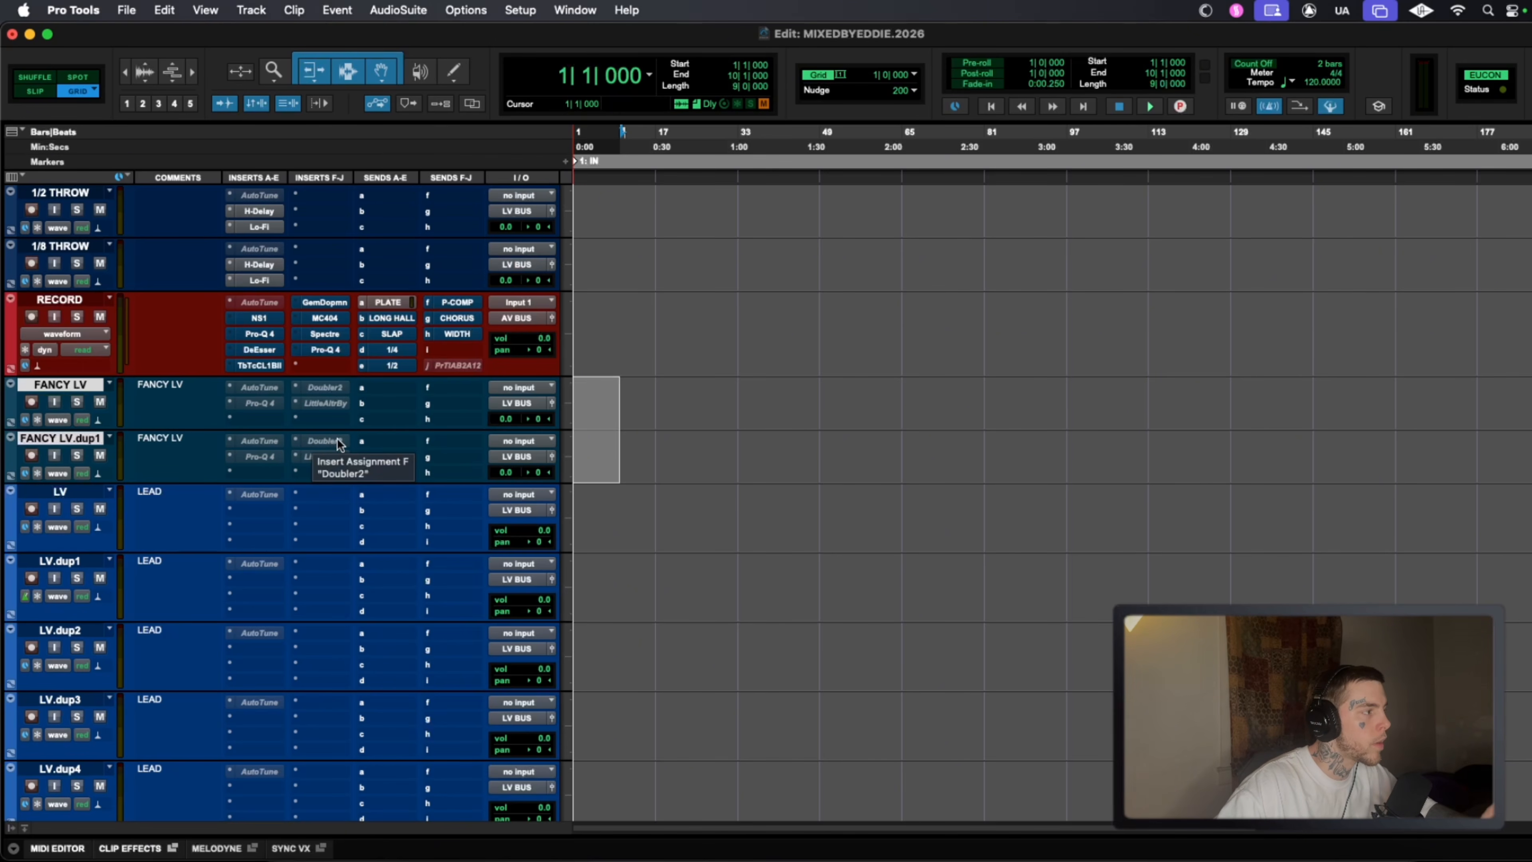
right_click(308, 438)
left_click(455, 393)
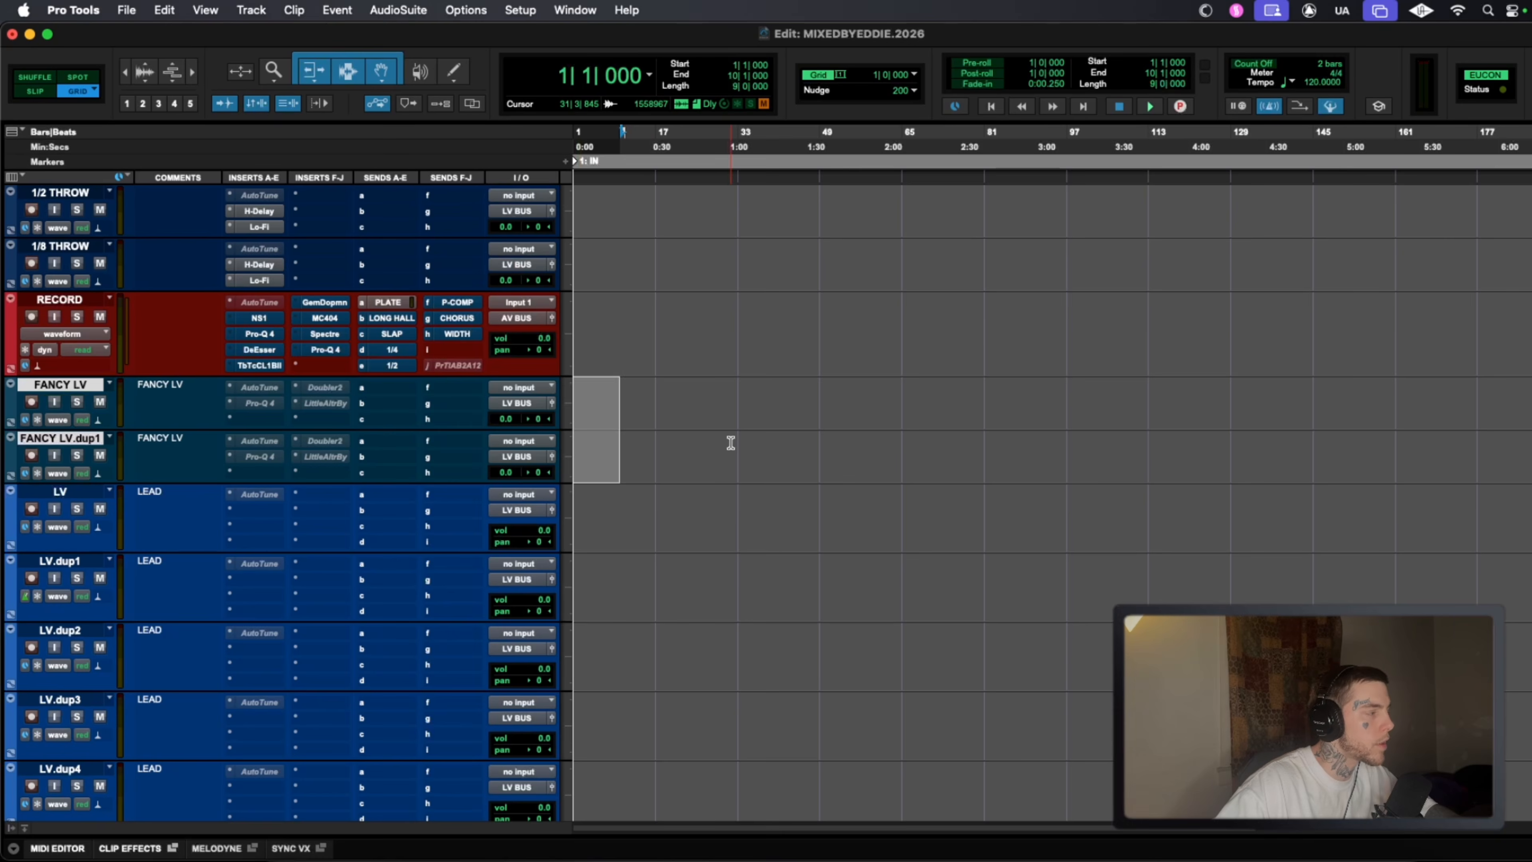
Select the five lead vocal tracks from LV through LV.dup4 over bars 1 to 10.
scroll(636, 499, "down", 3)
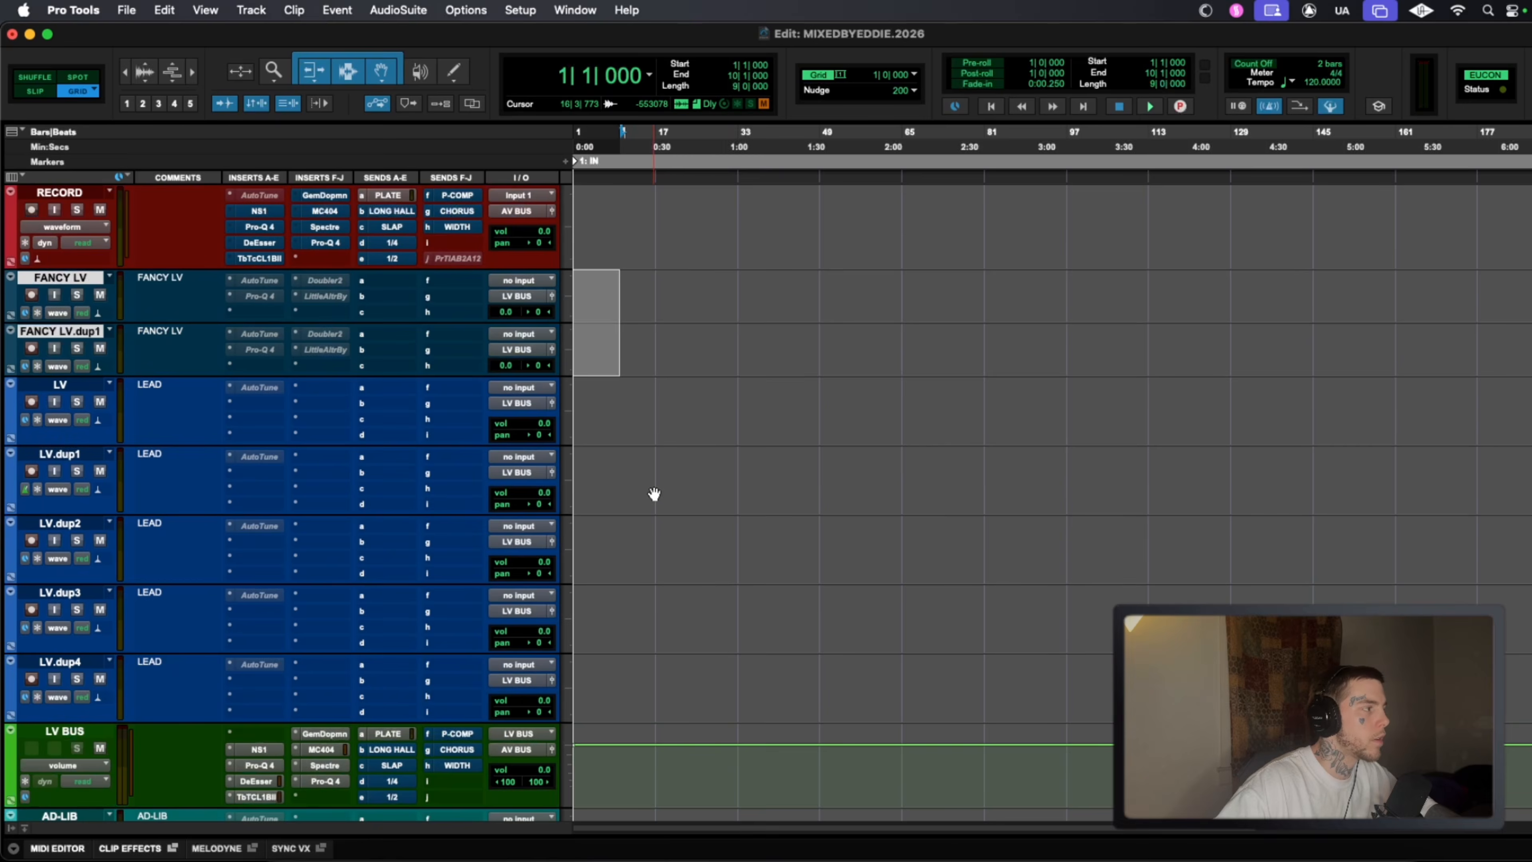
scroll(190, 369, "down", 3)
left_click(60, 247)
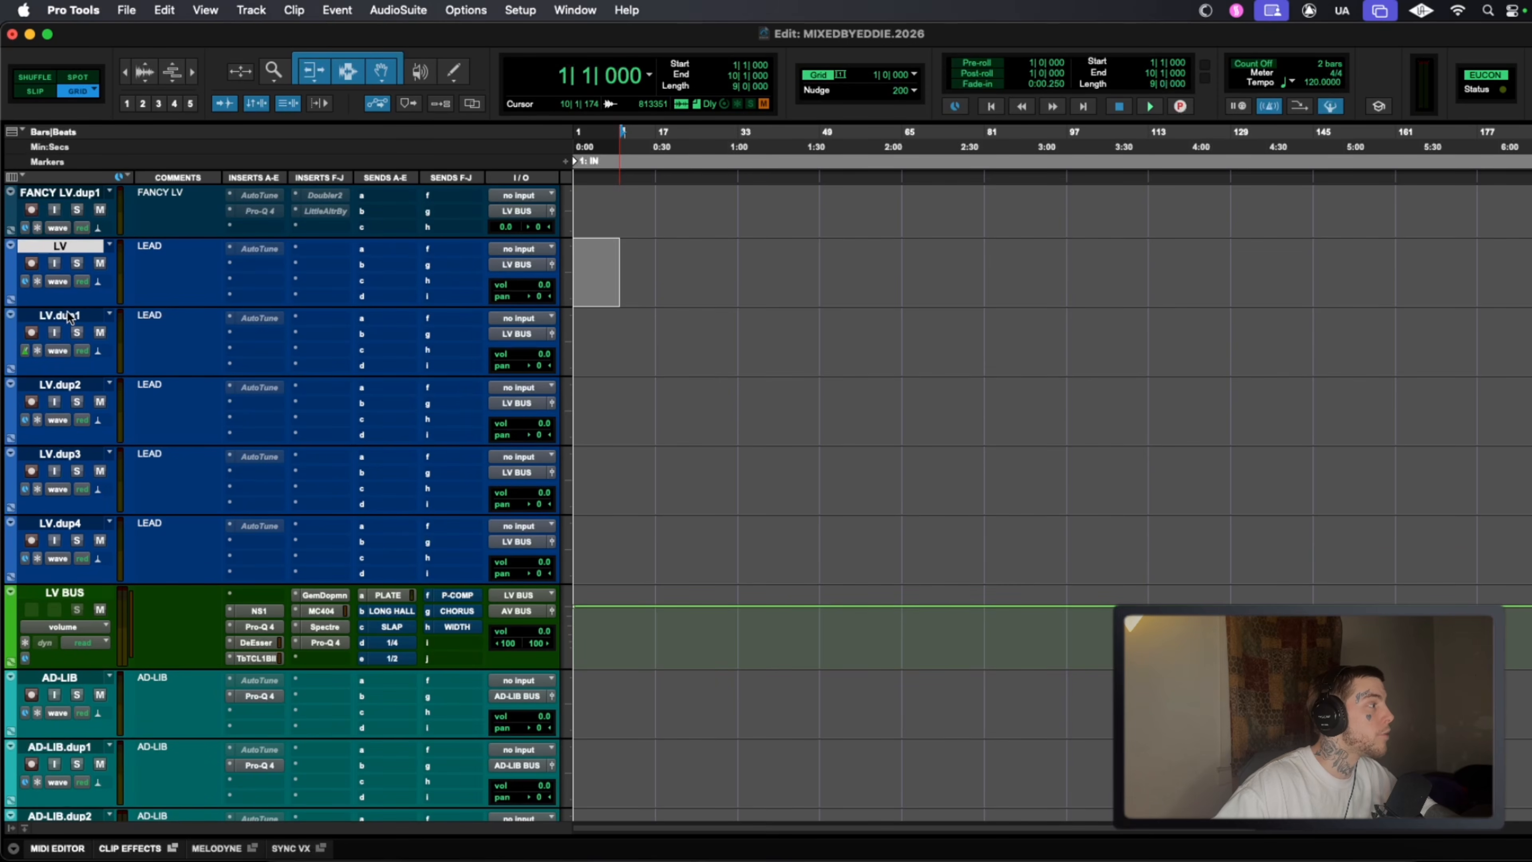
left_click(81, 519, "shift")
scroll(349, 417, "up", 3)
scroll(349, 417, "down", 2)
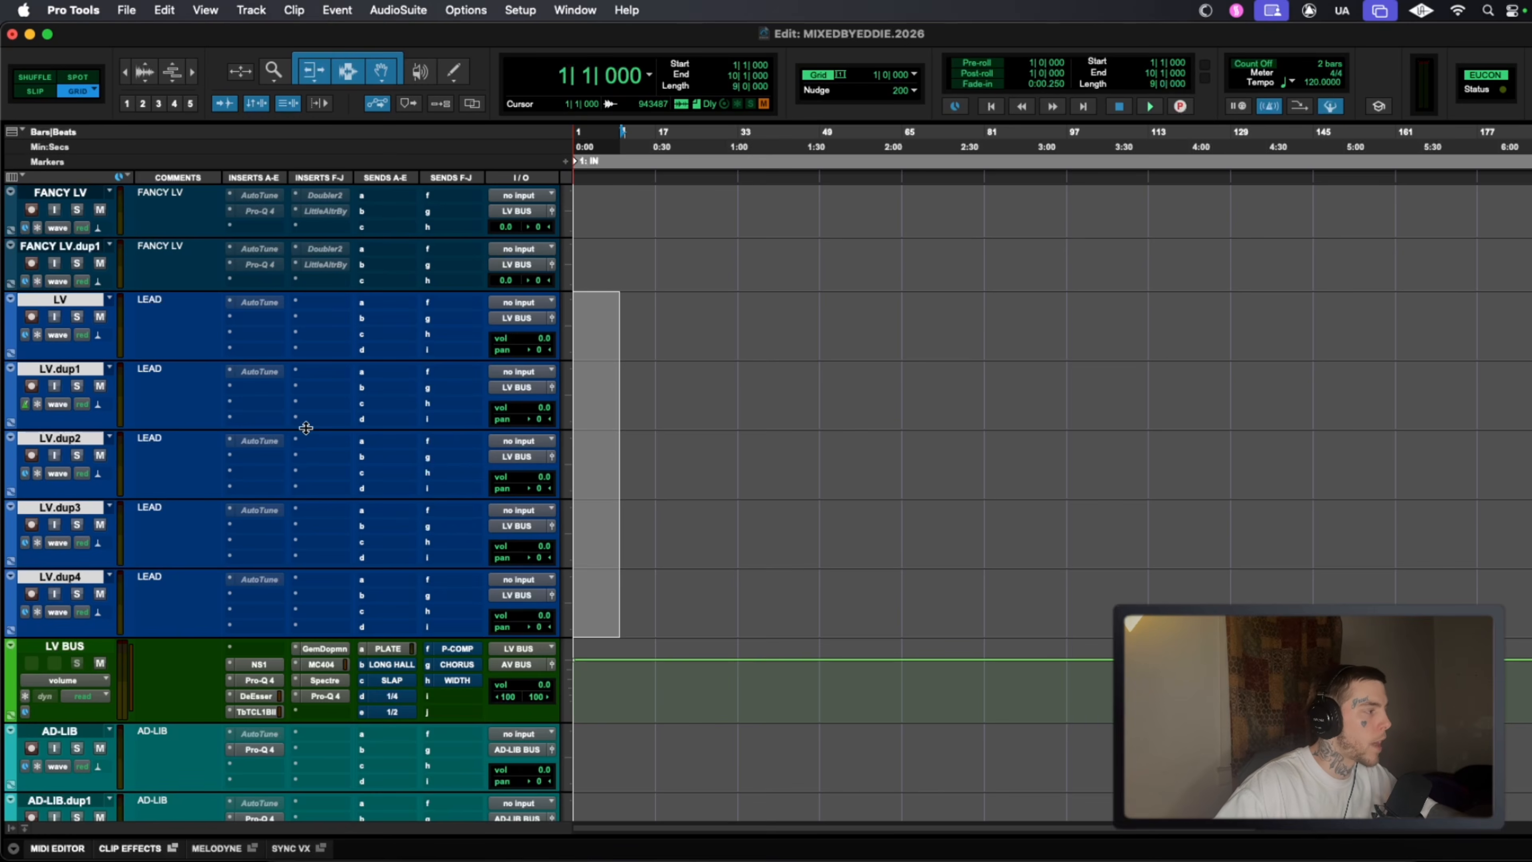
Extend the lead vocal track selection upward to include FANCY LV and FANCY LV.dup1.
scroll(382, 439, "down", 3)
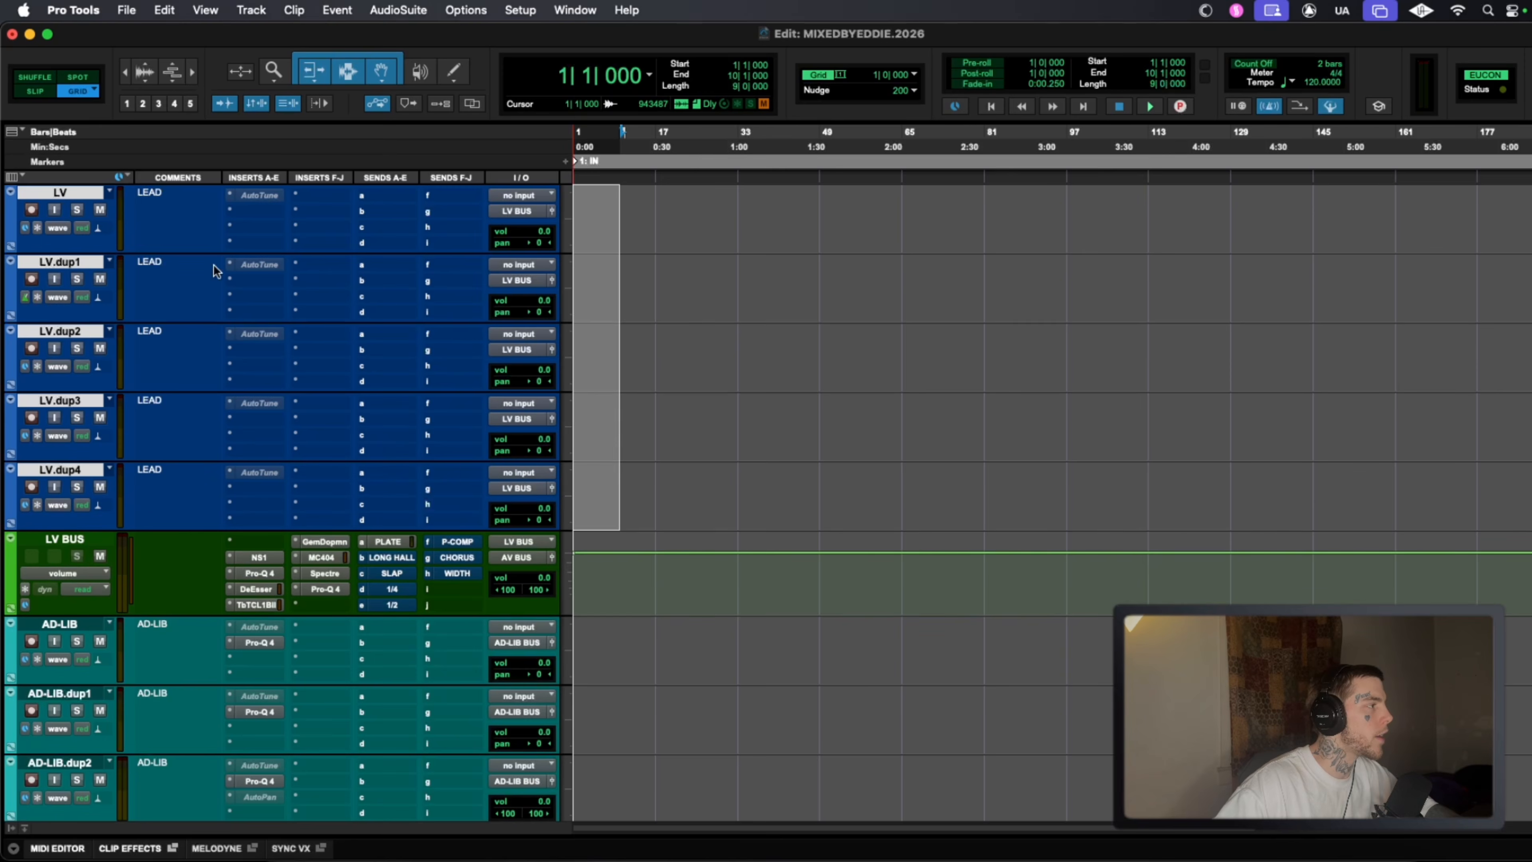
scroll(67, 271, "up", 5)
left_click(62, 274, "shift")
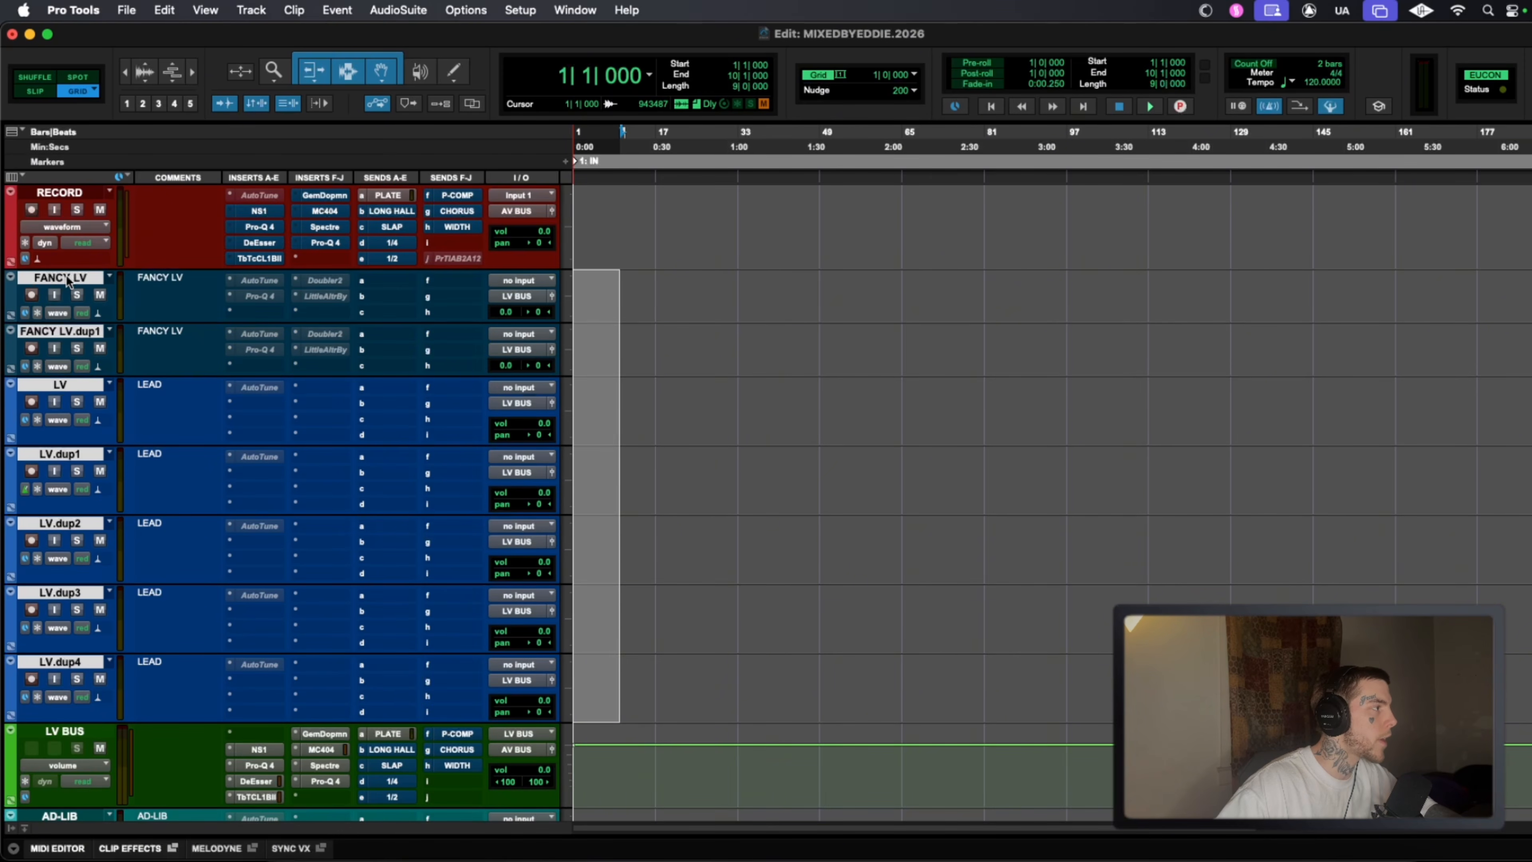
Select the four ad-lib tracks from AD-LIB through AD-LIB.dup3 over bars 1 to 10.
scroll(428, 320, "down", 5)
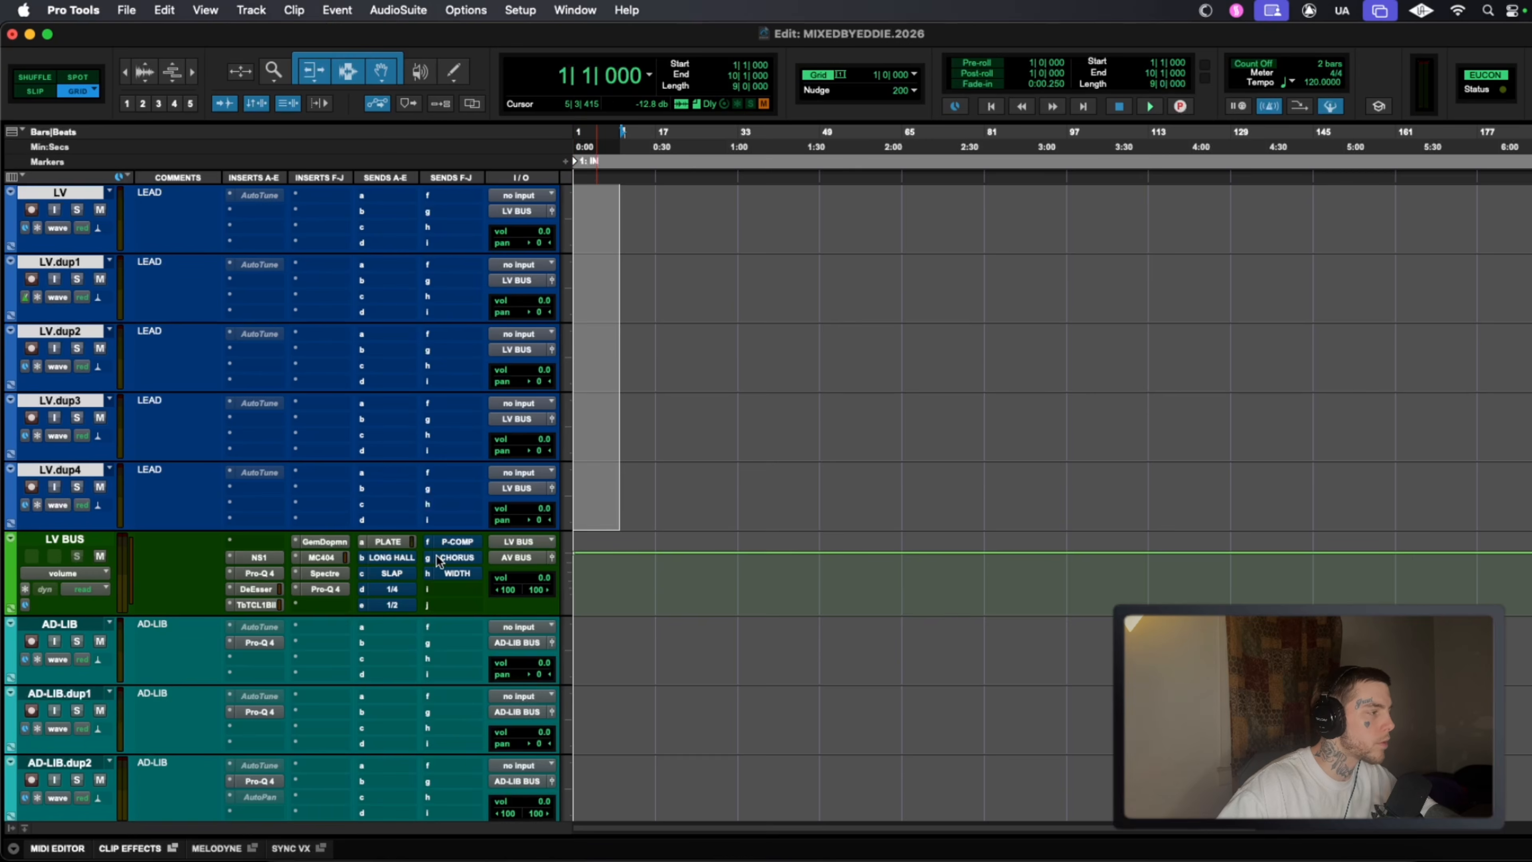
scroll(575, 370, "down", 7)
left_click_drag(616, 355, 477, 572)
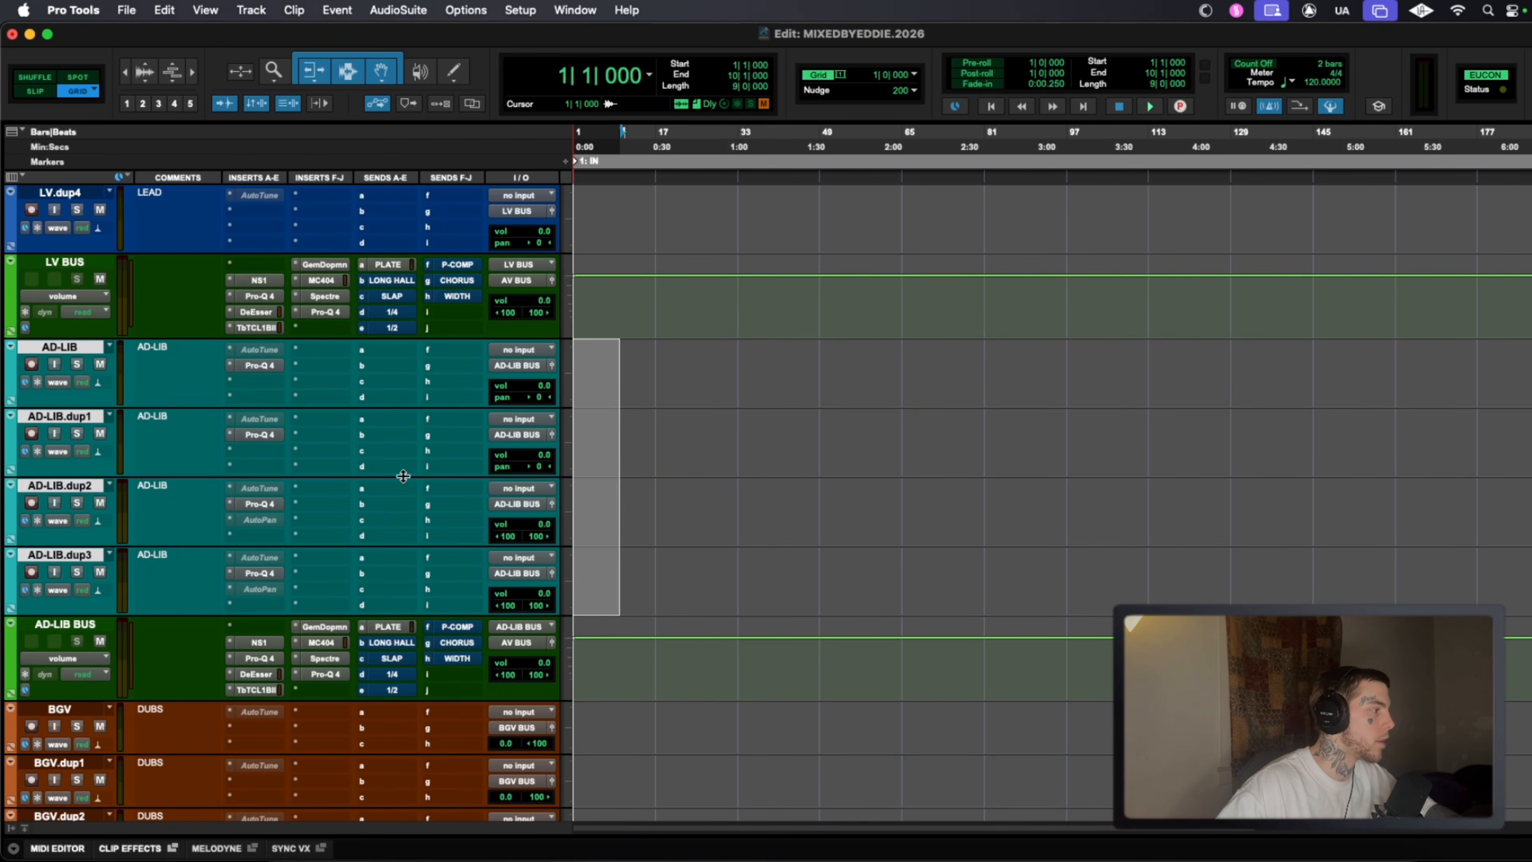
In the AD-LIB track's Pro-Q 4 insert, raise the low cut to about 676 Hz and lower the high cut, and close the plug-in.
left_click(261, 365)
mouse_move(630, 399)
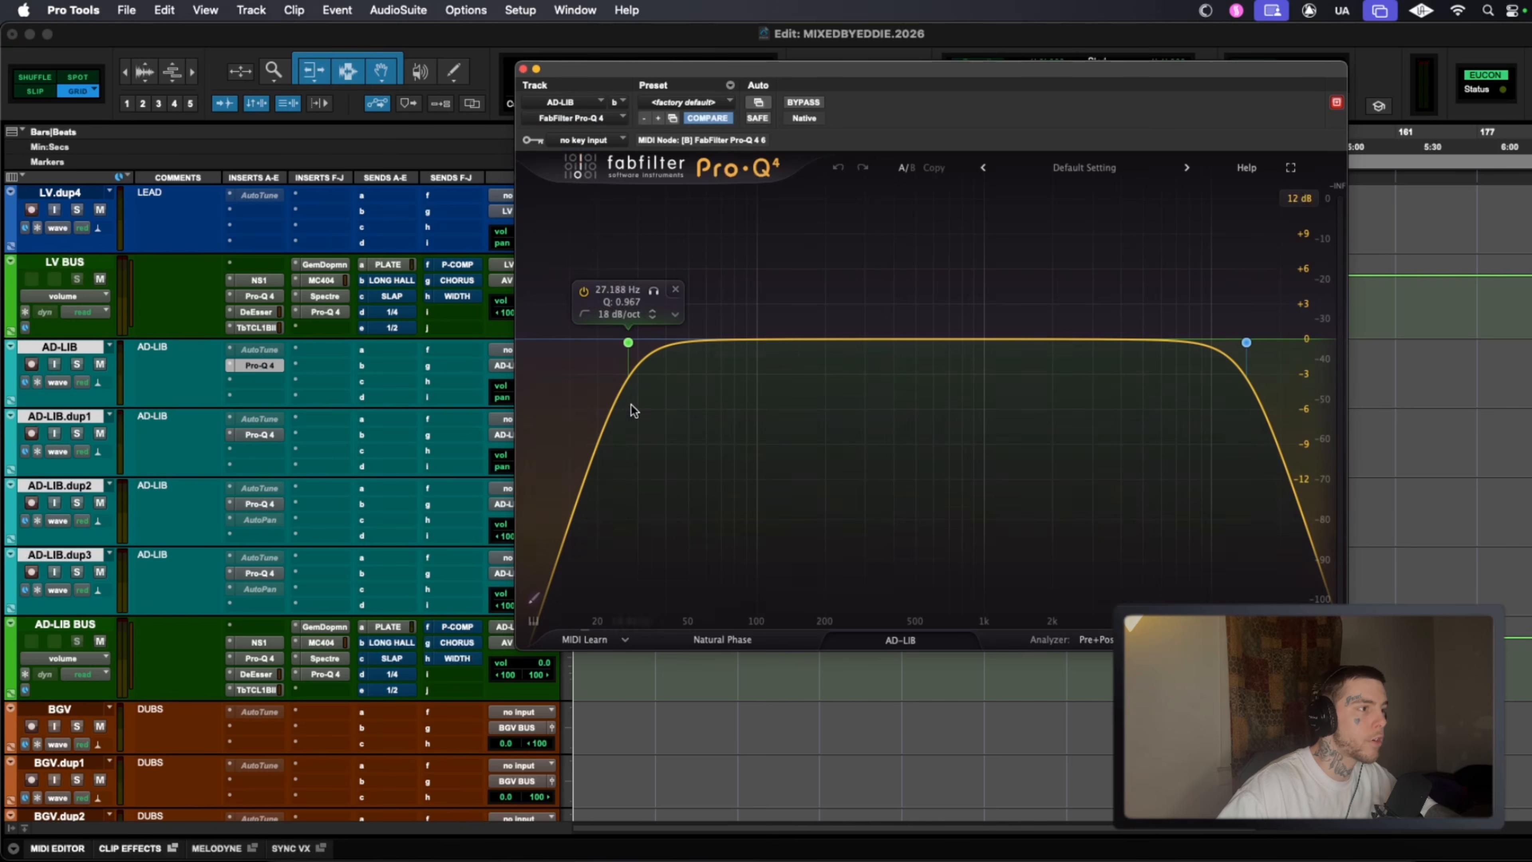
left_click_drag(627, 344, 926, 346)
left_click_drag(1246, 342, 1161, 340)
mouse_move(891, 366)
mouse_move(926, 347)
left_mouse_down()
mouse_move(948, 345)
mouse_move(931, 347)
left_mouse_up()
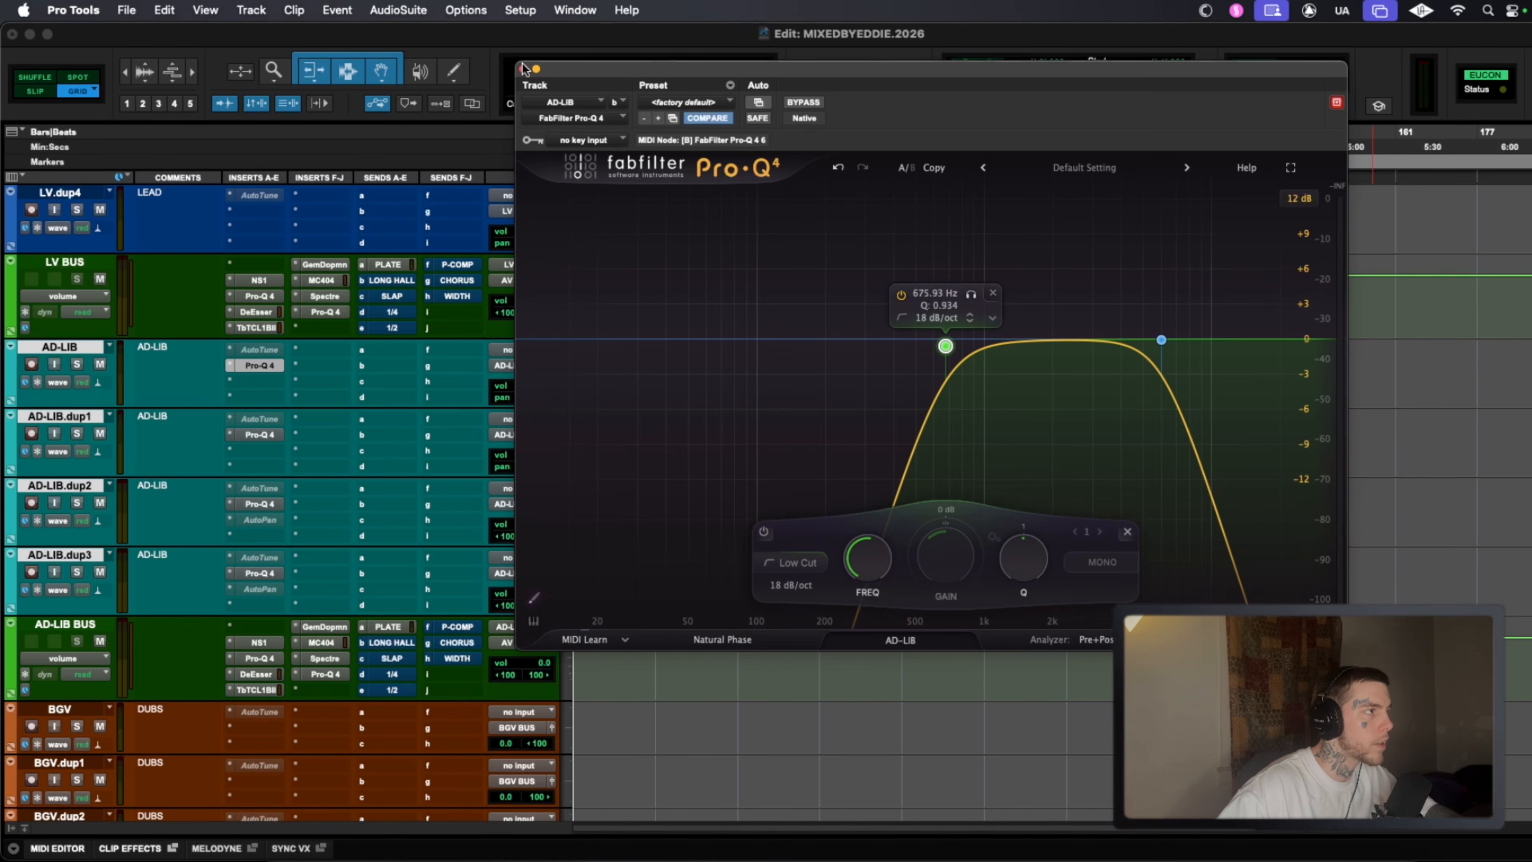
left_click(523, 69)
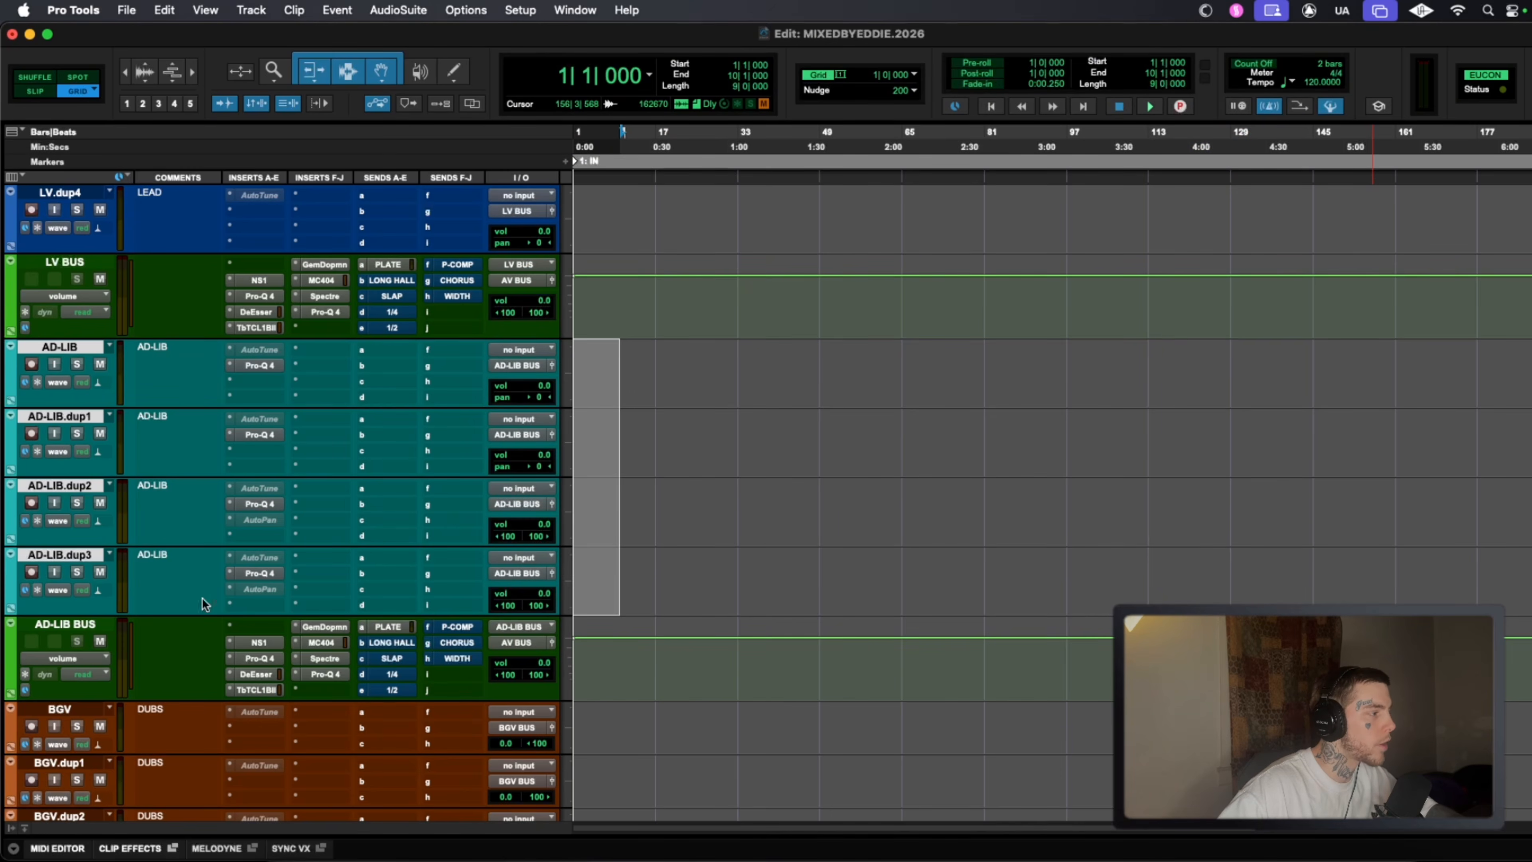
Select the AD-LIB BUS track, followed by the four BGV dub tracks over bars 2 to 18.
left_click(73, 628)
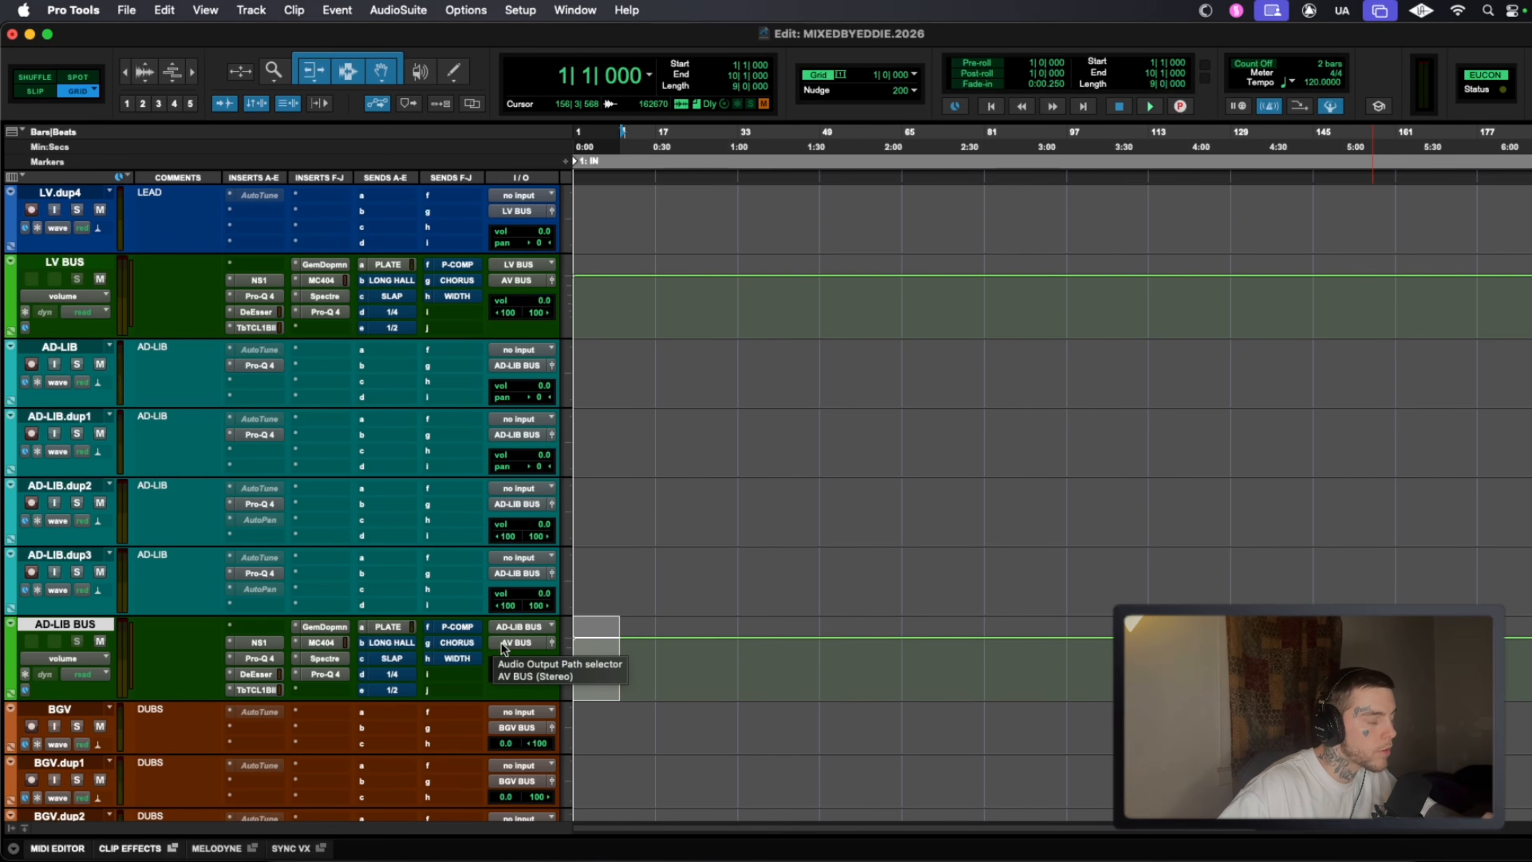
scroll(652, 541, "down", 3)
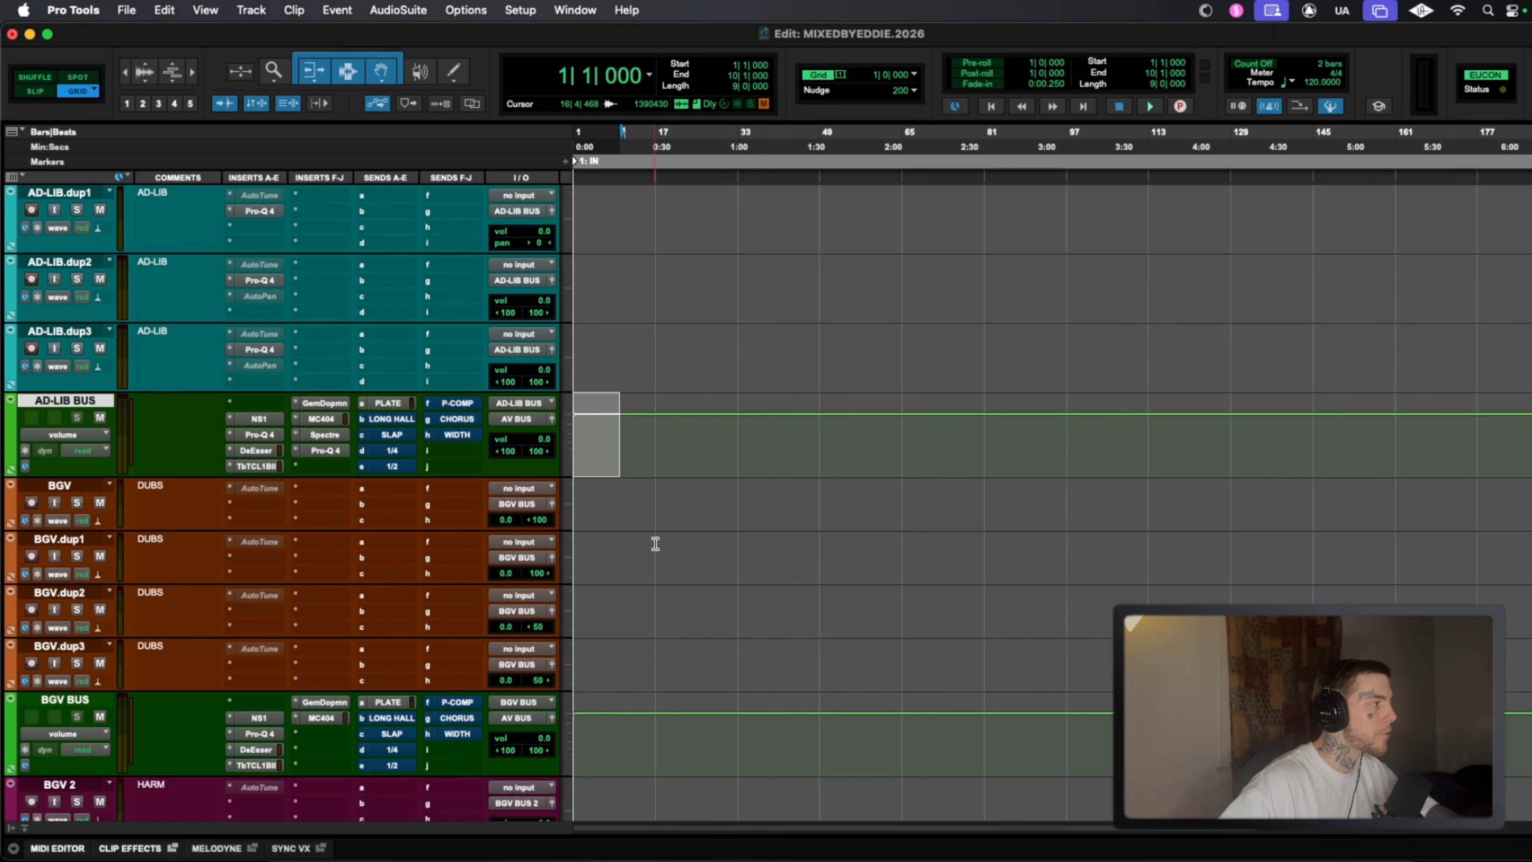
left_click_drag(659, 495, 577, 670)
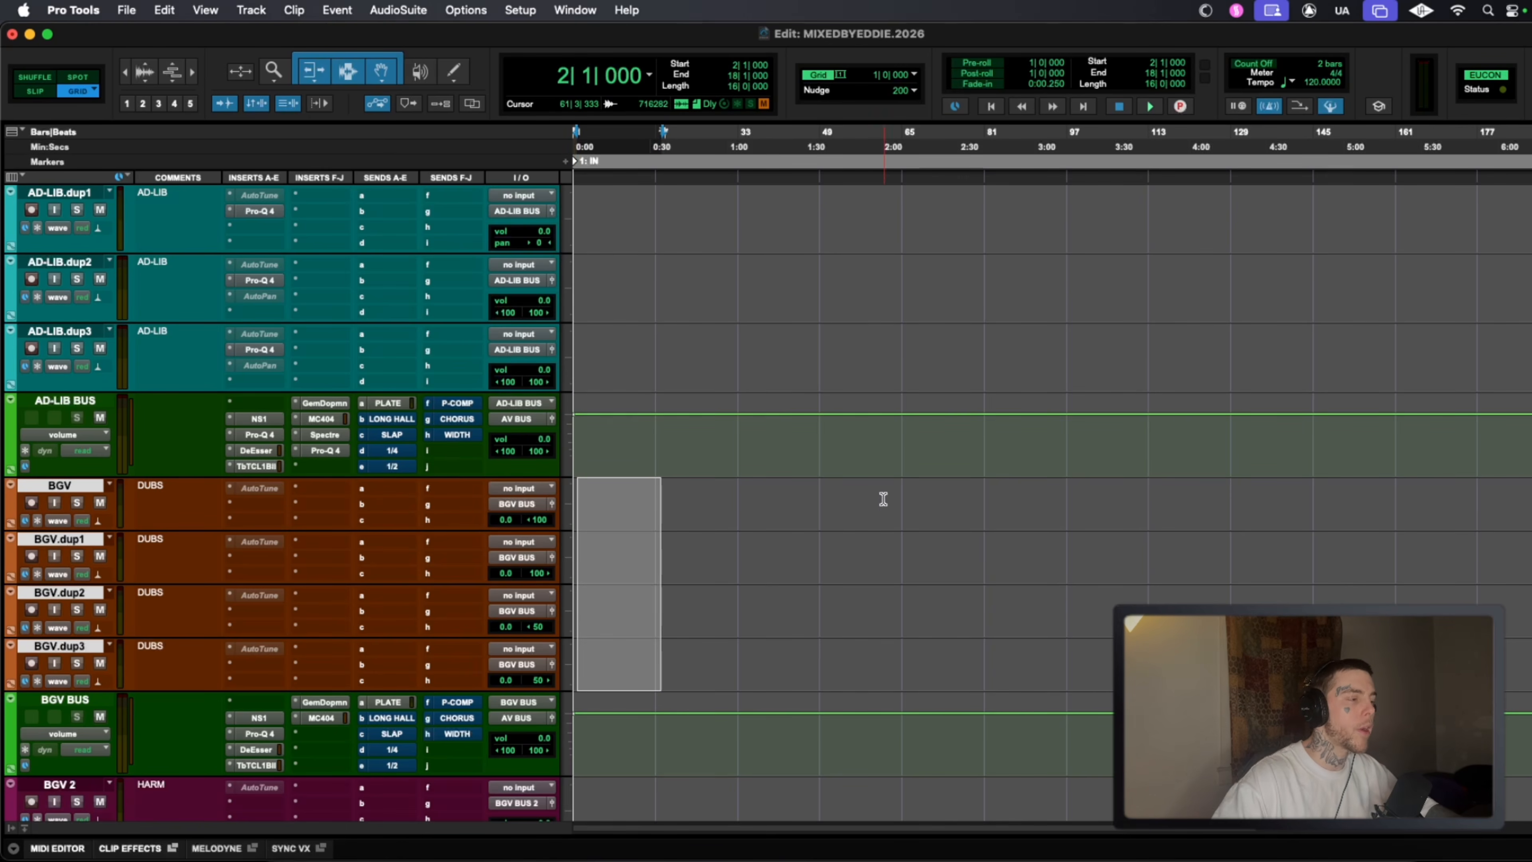
Clear the range across the BGV tracks and place the edit cursor at bar 9 on BGV.dup1.
scroll(747, 536, "down", 1)
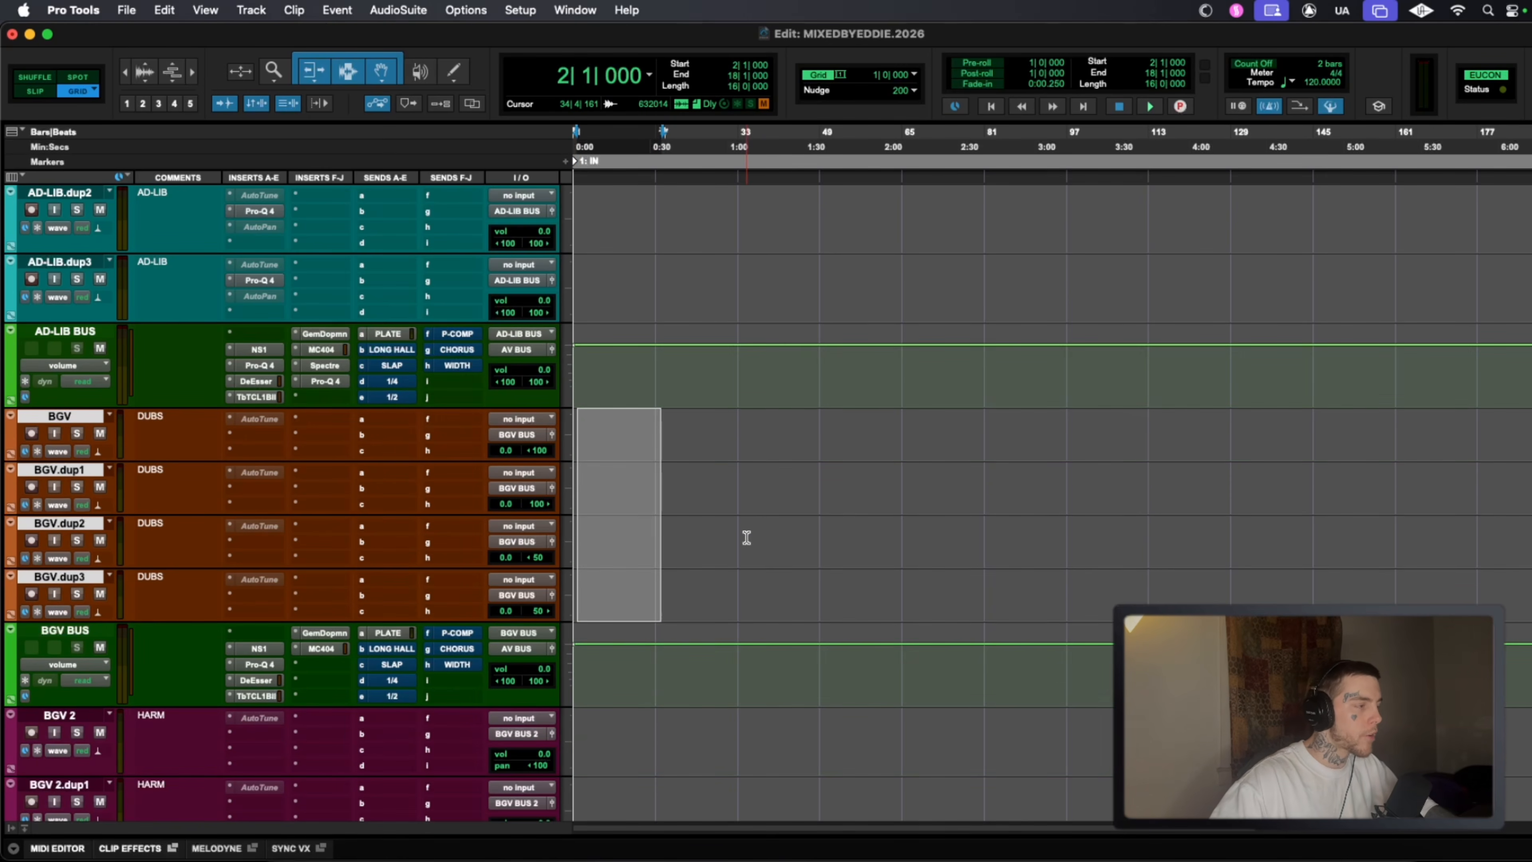
left_click(691, 502)
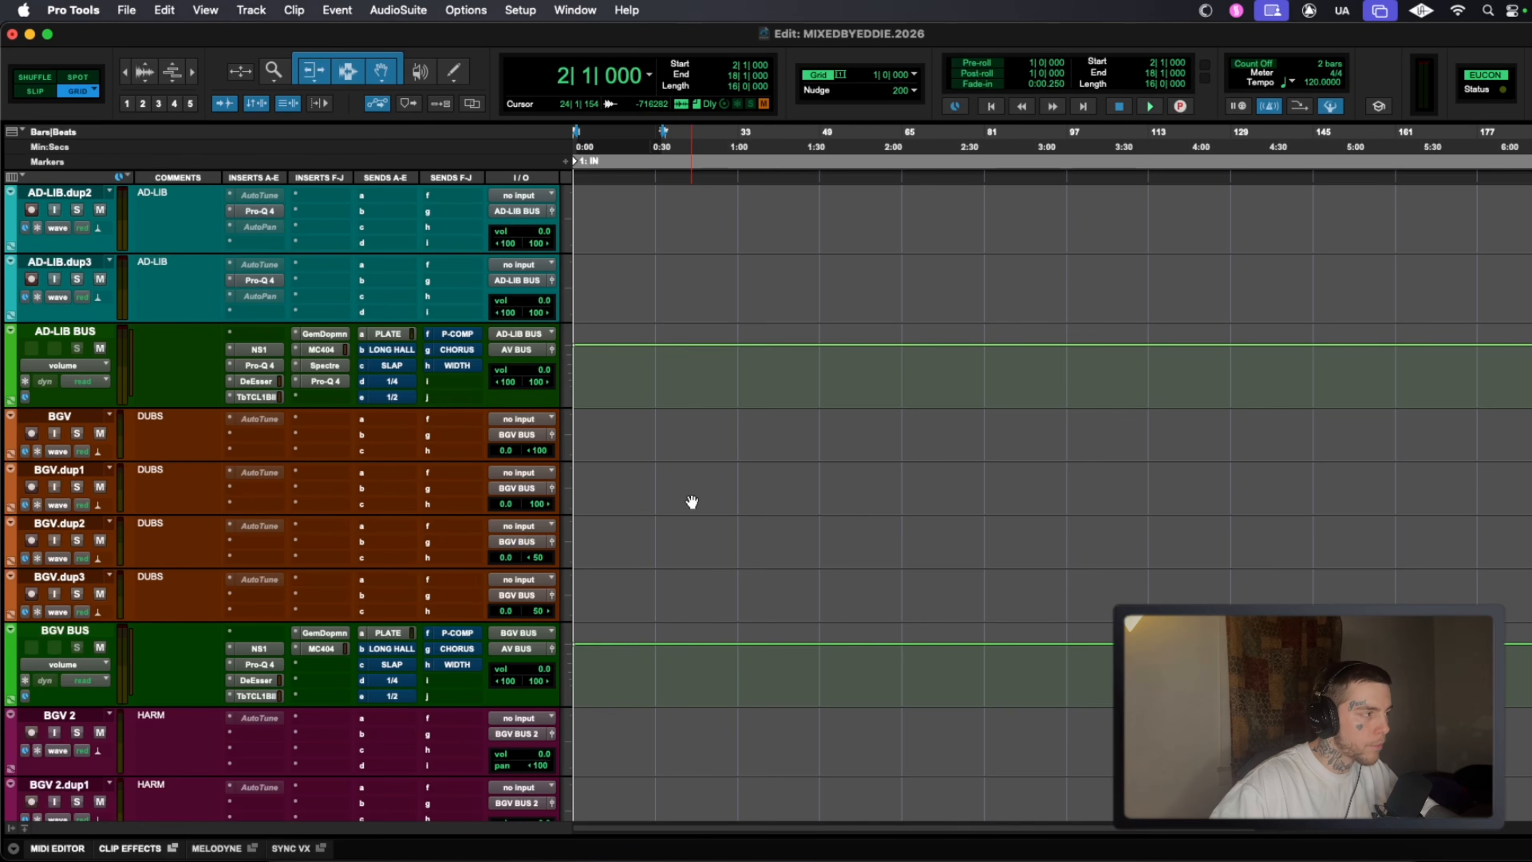
left_click(616, 478)
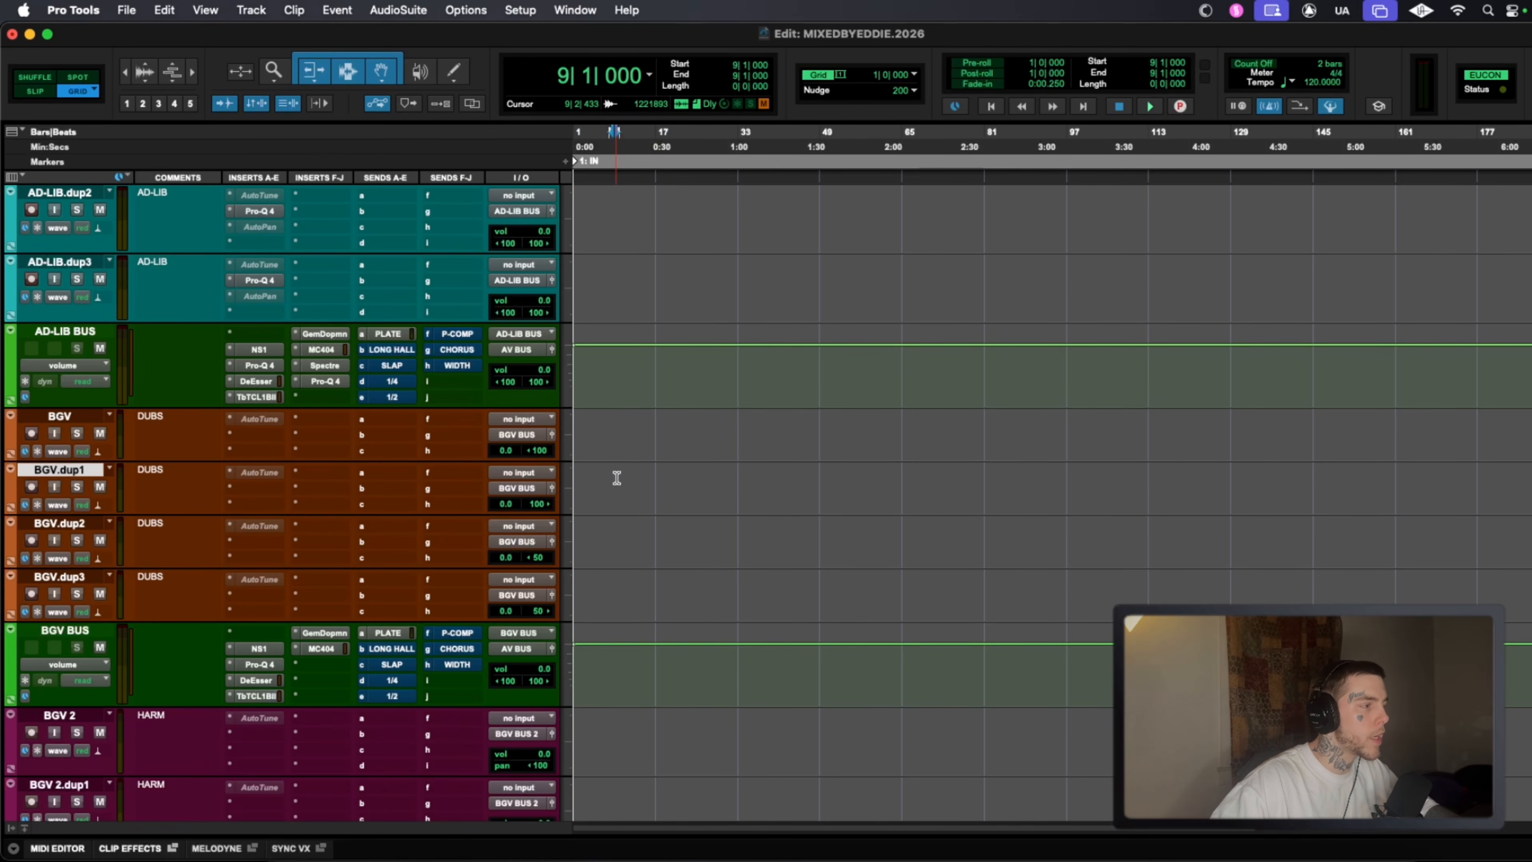
scroll(635, 482, "down", 2)
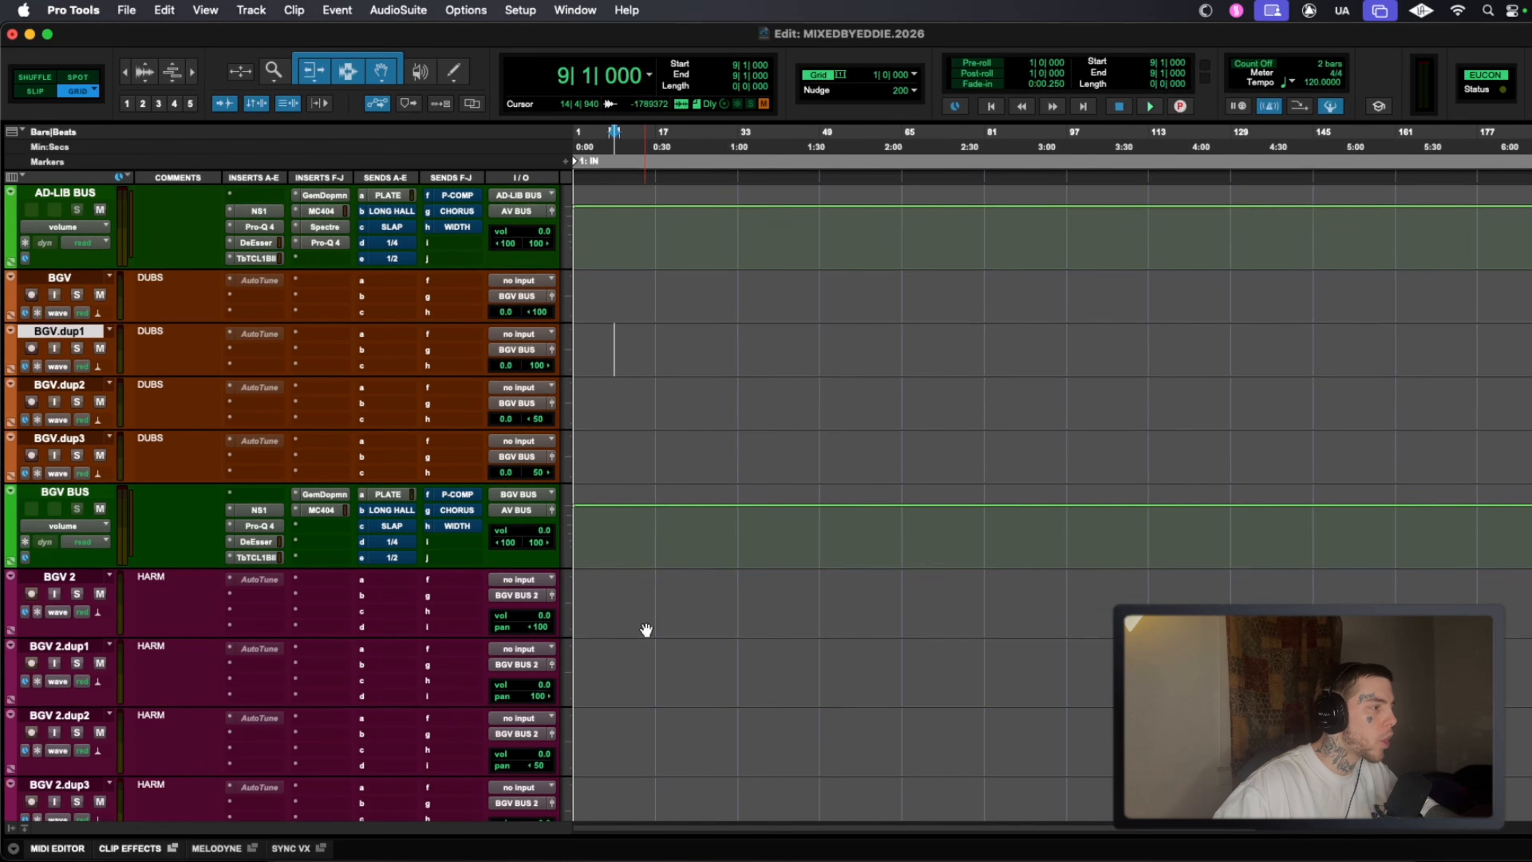
scroll(651, 558, "up", 1)
scroll(648, 552, "up", 2)
scroll(362, 483, "down", 1)
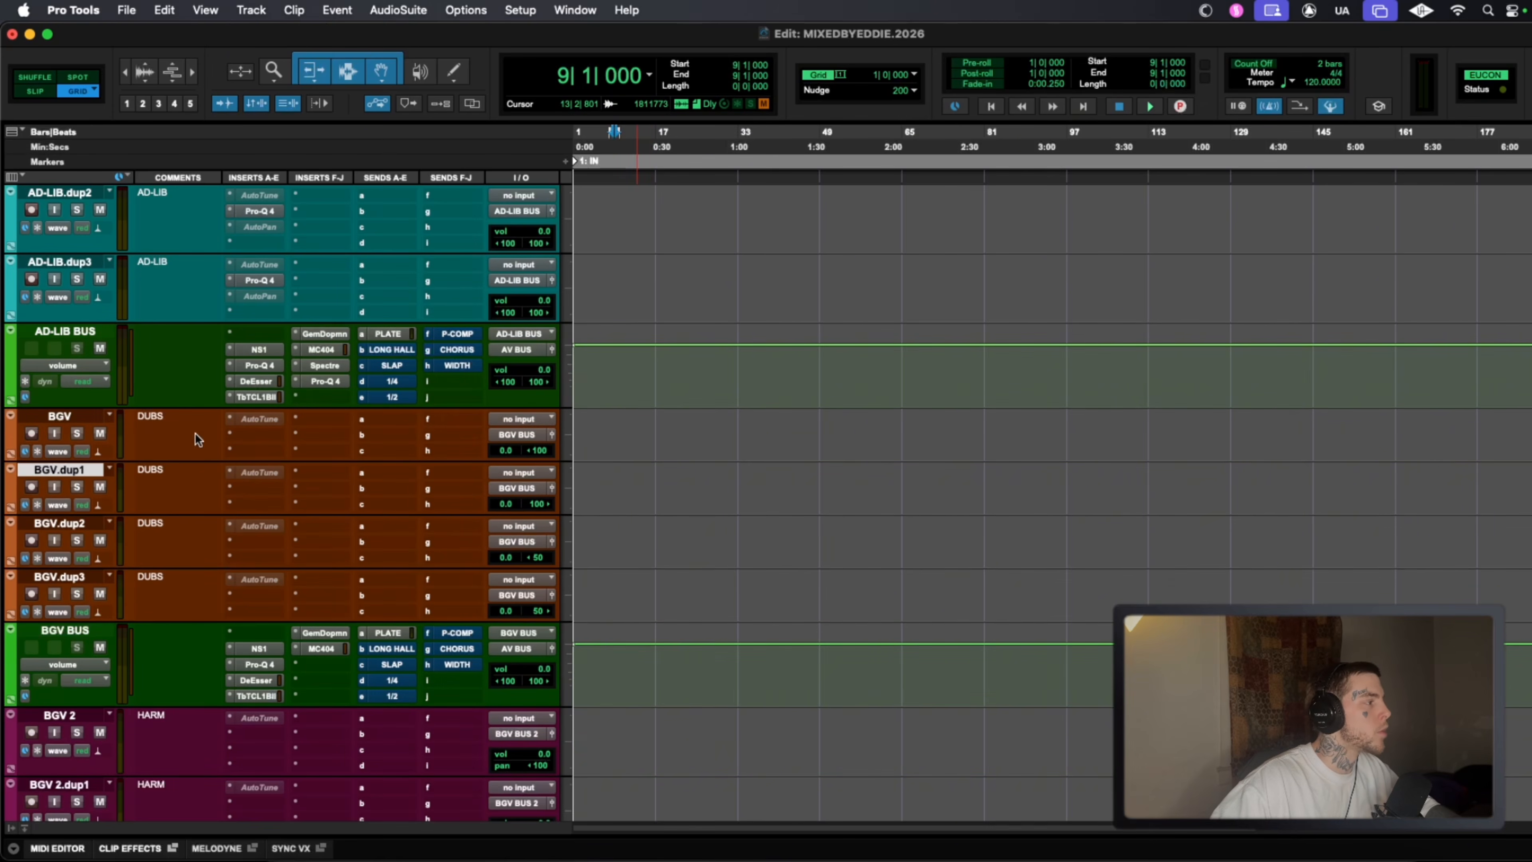
Select the first BGV dub track, followed by the BGV BUS track.
left_click(61, 418)
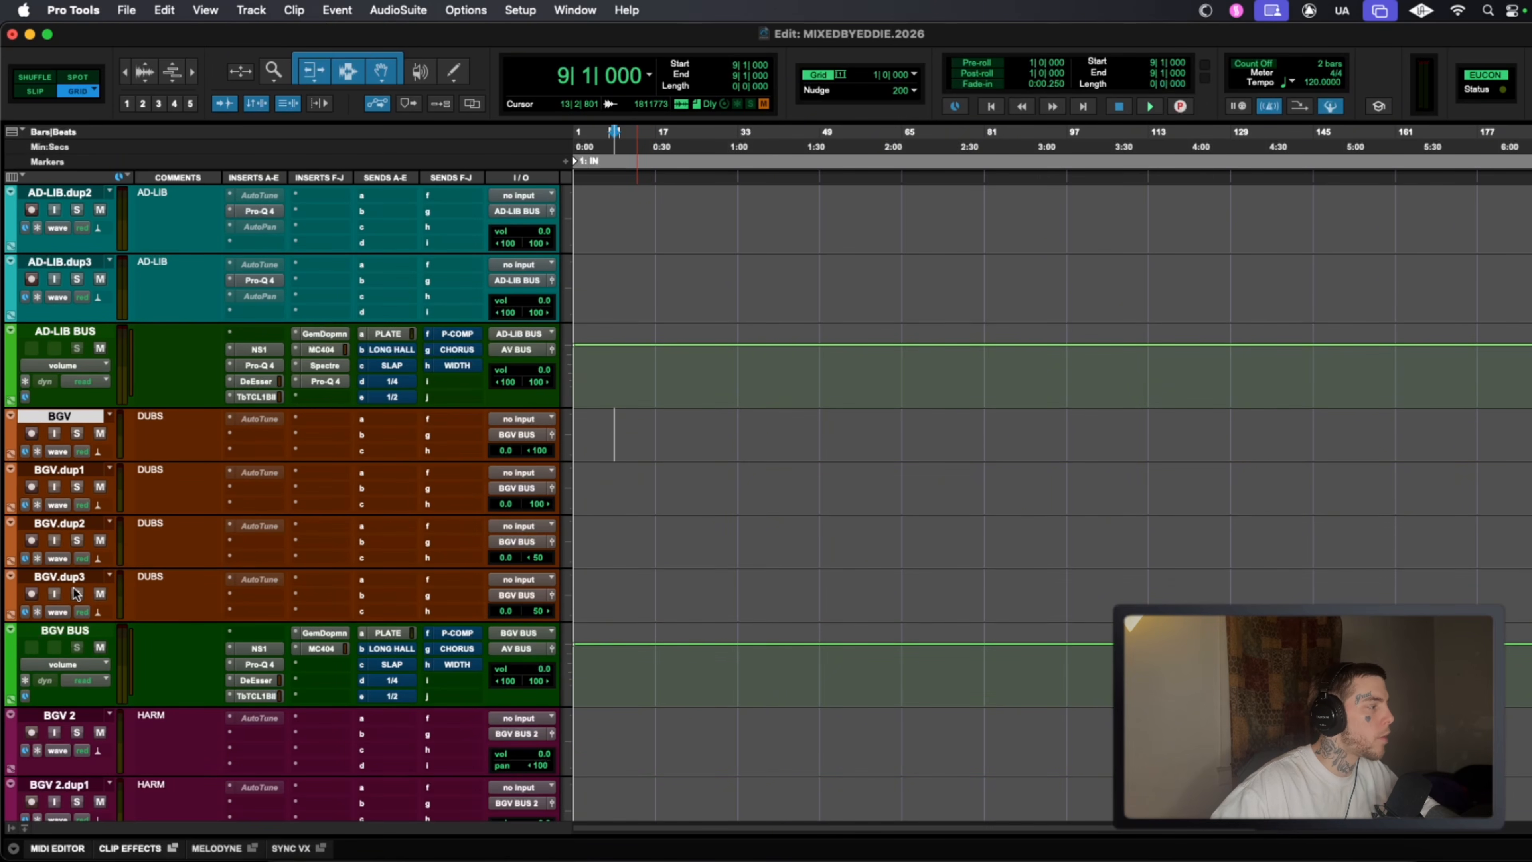
scroll(77, 592, "down", 2)
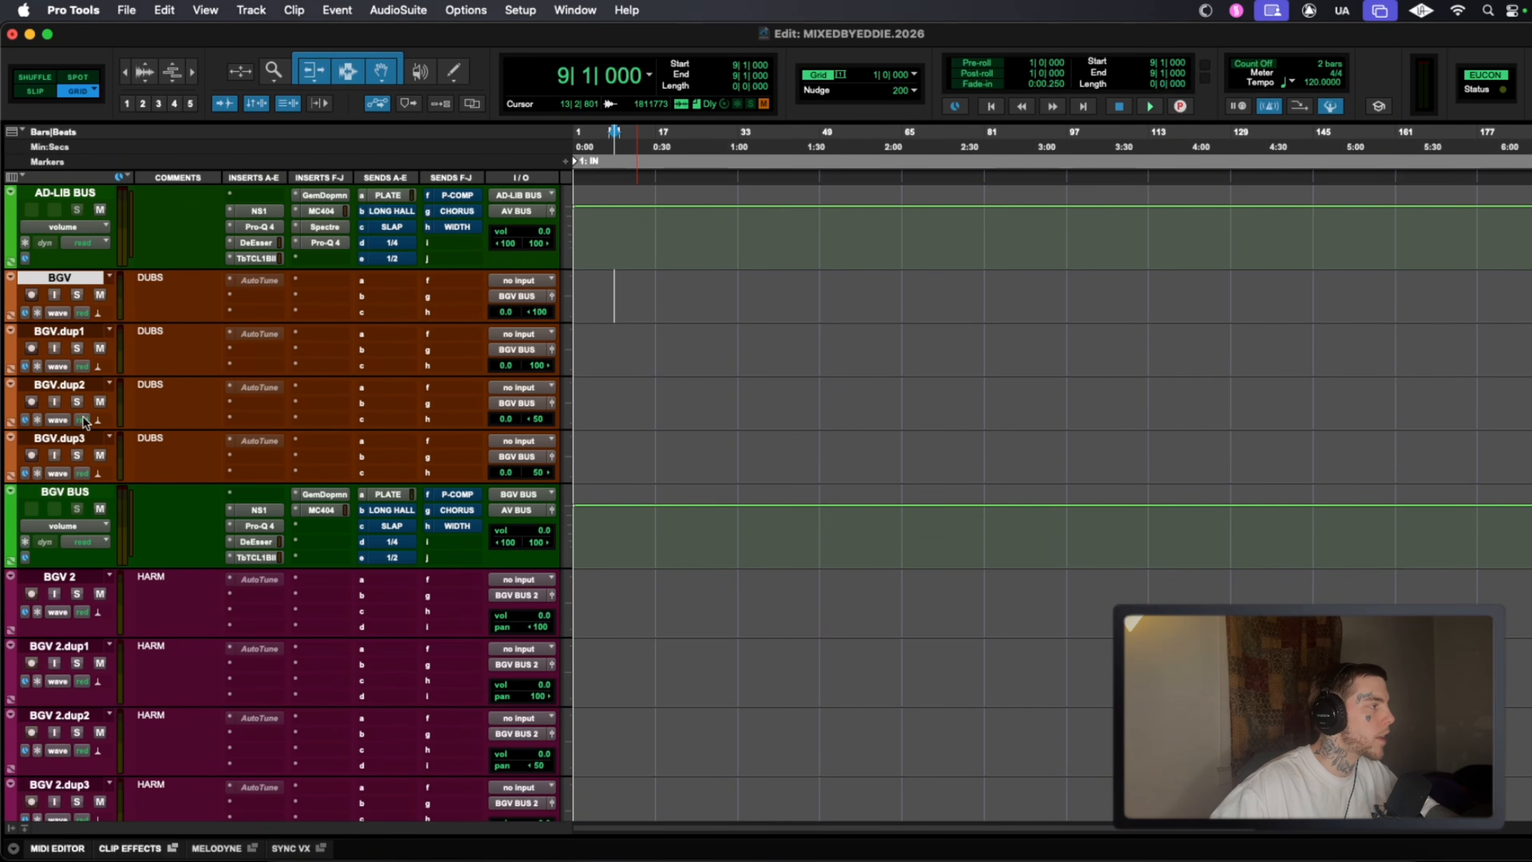
scroll(80, 401, "up", 1)
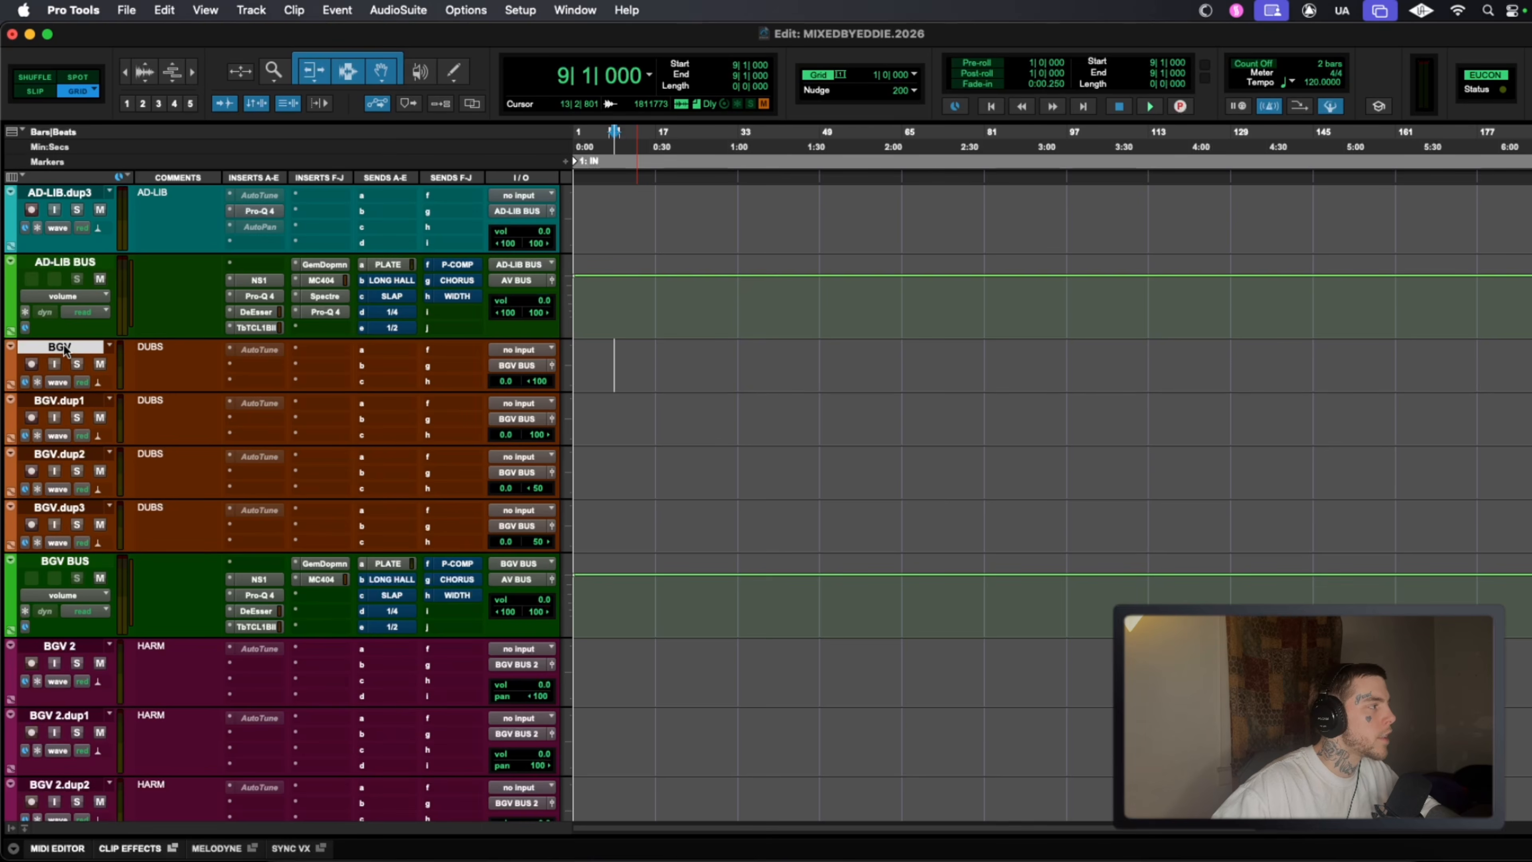
left_click(65, 561)
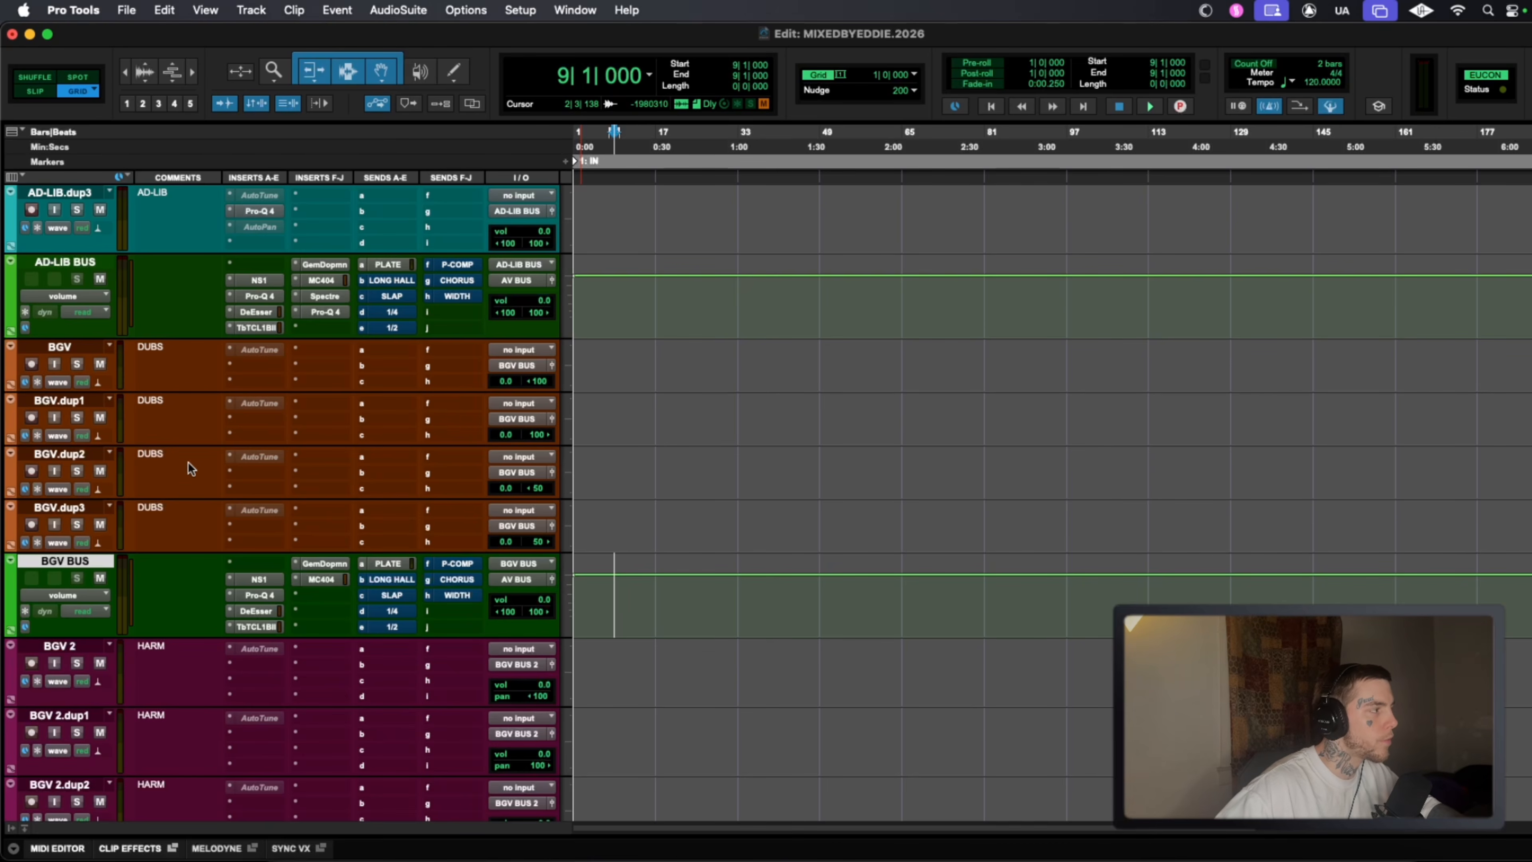
Select the four BGV 2 harmony tracks over bars 1 to 8, followed by the BGV BUS 2 track.
scroll(721, 356, "down", 3)
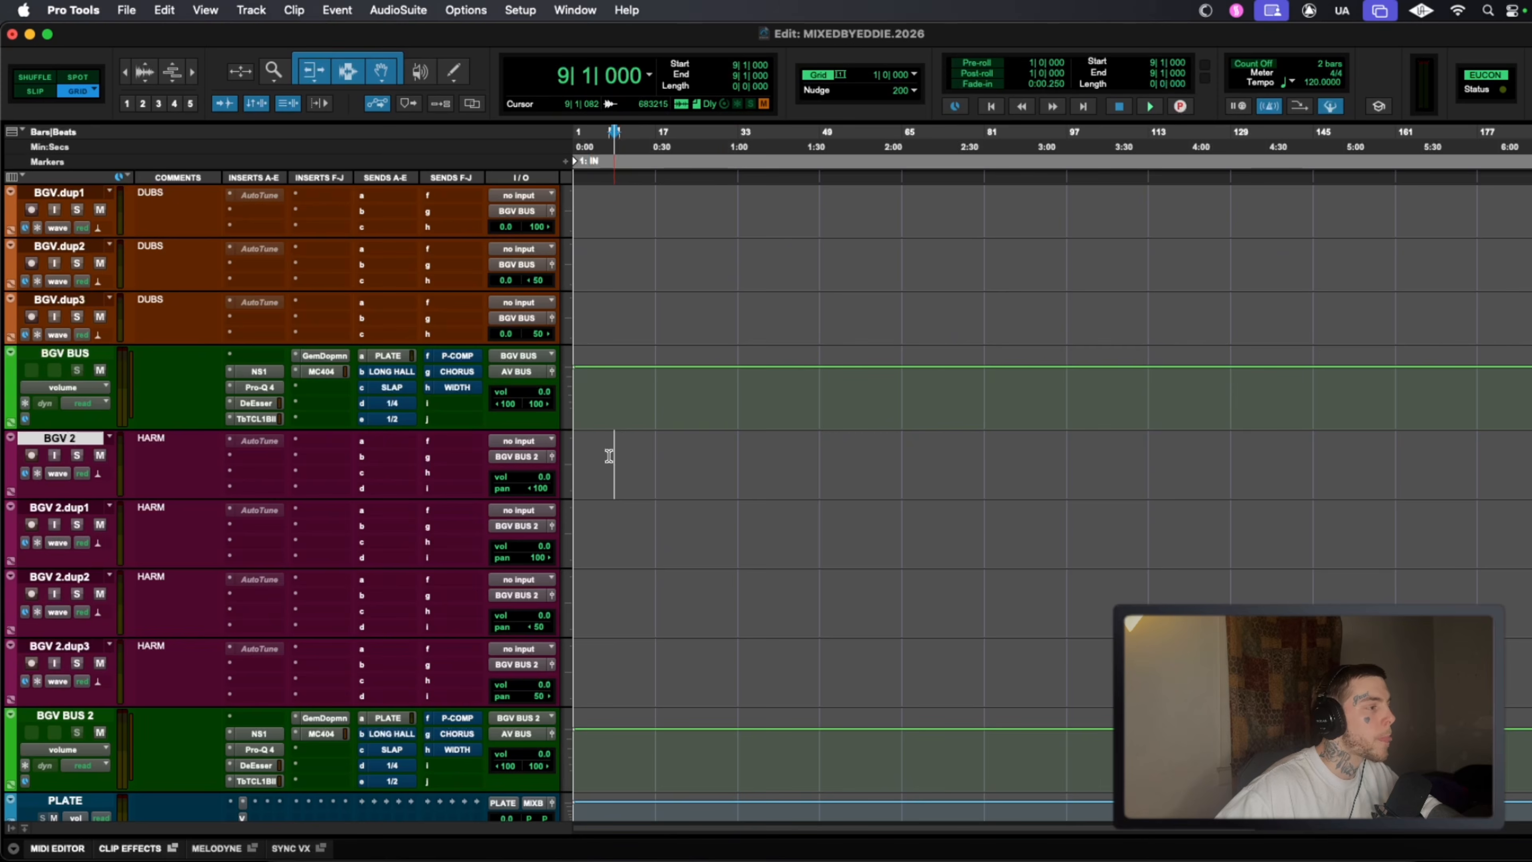
left_click_drag(608, 433, 560, 679)
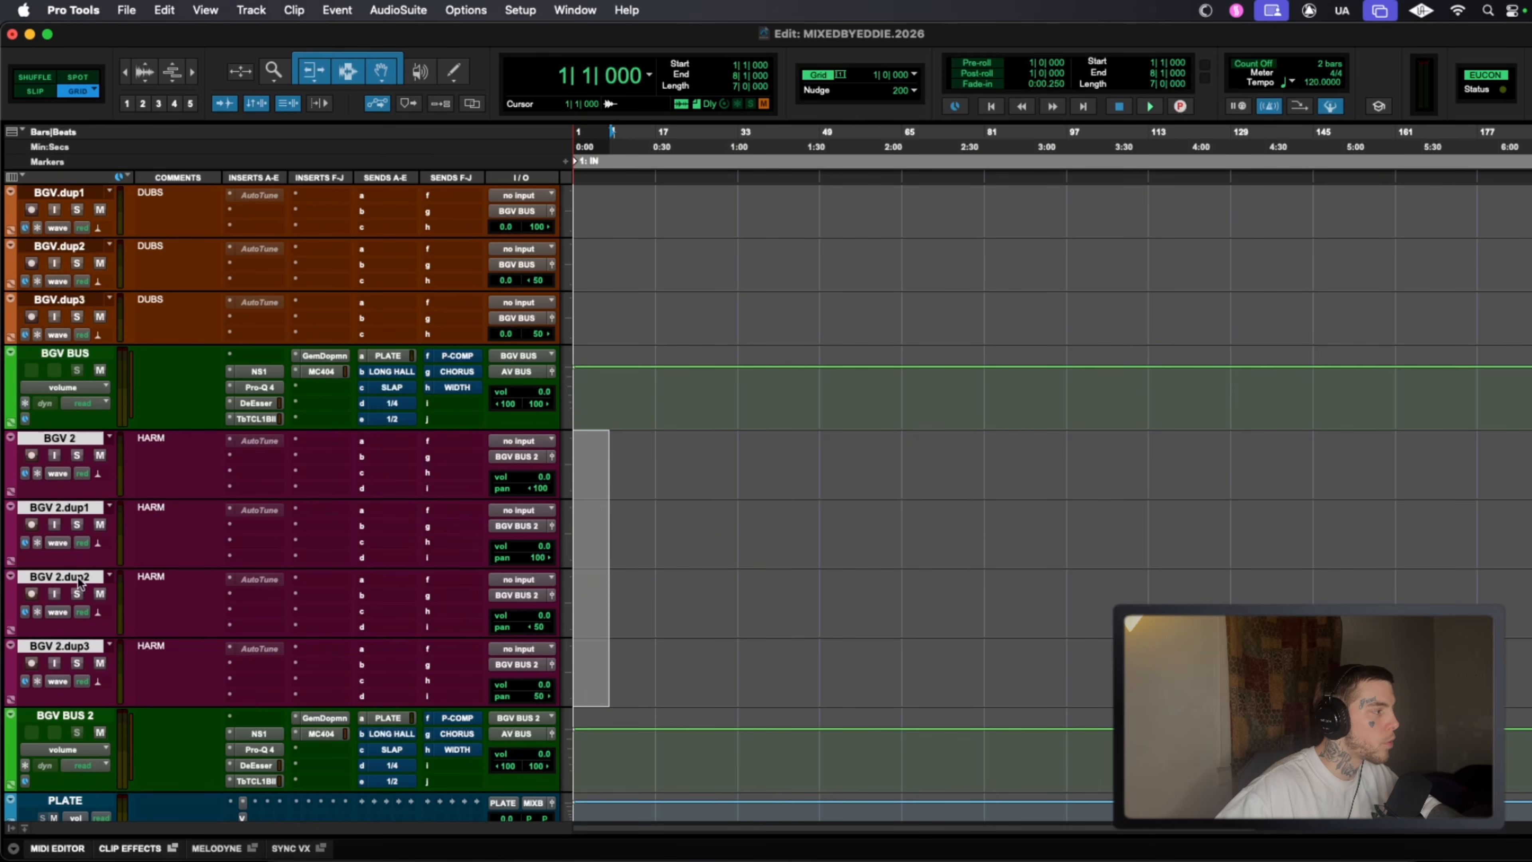
scroll(223, 552, "down", 3)
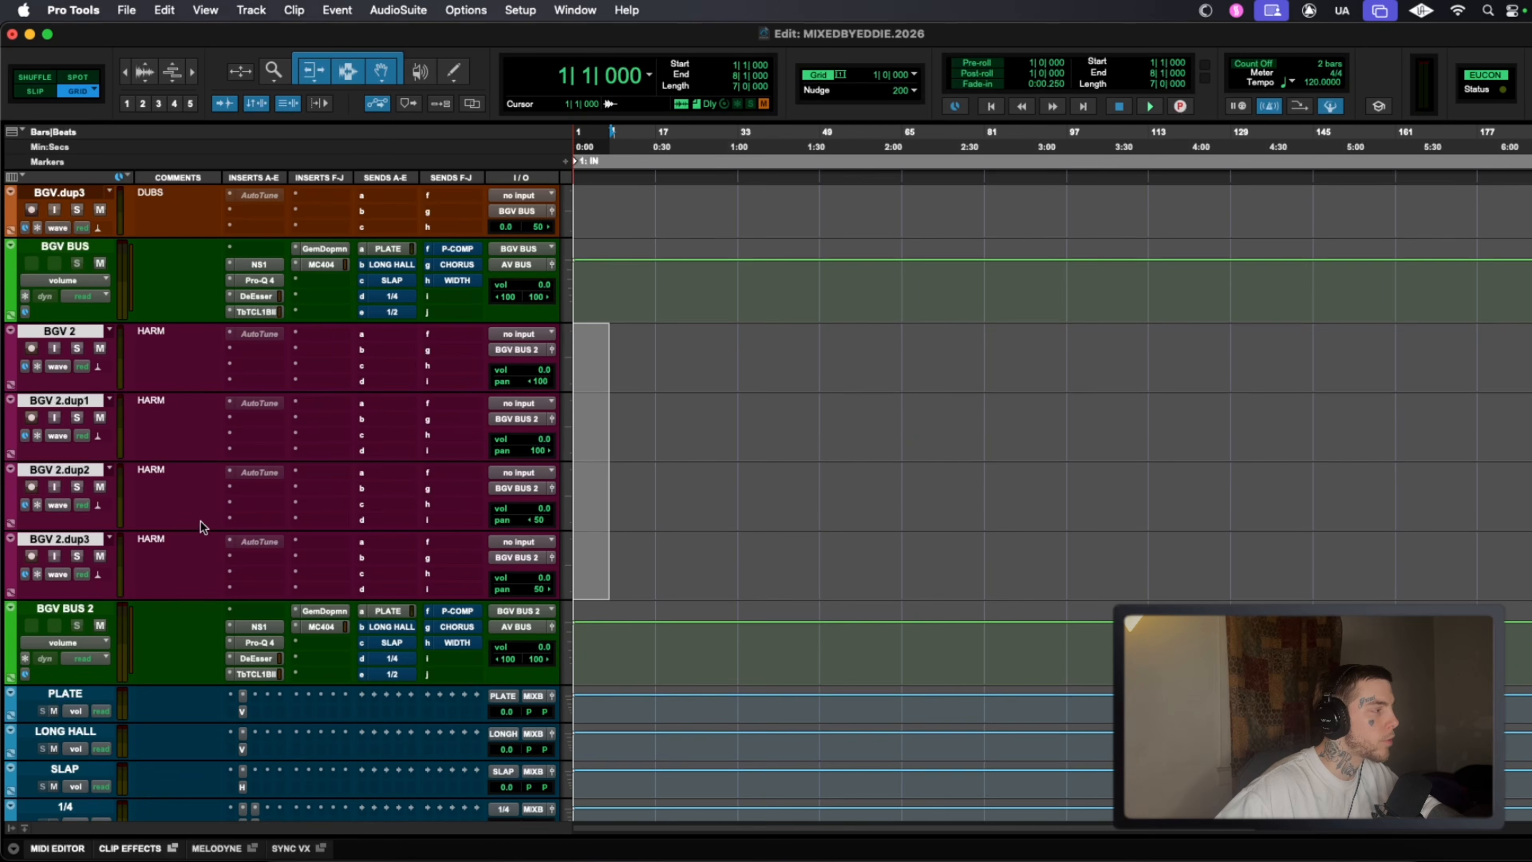
left_click(57, 613)
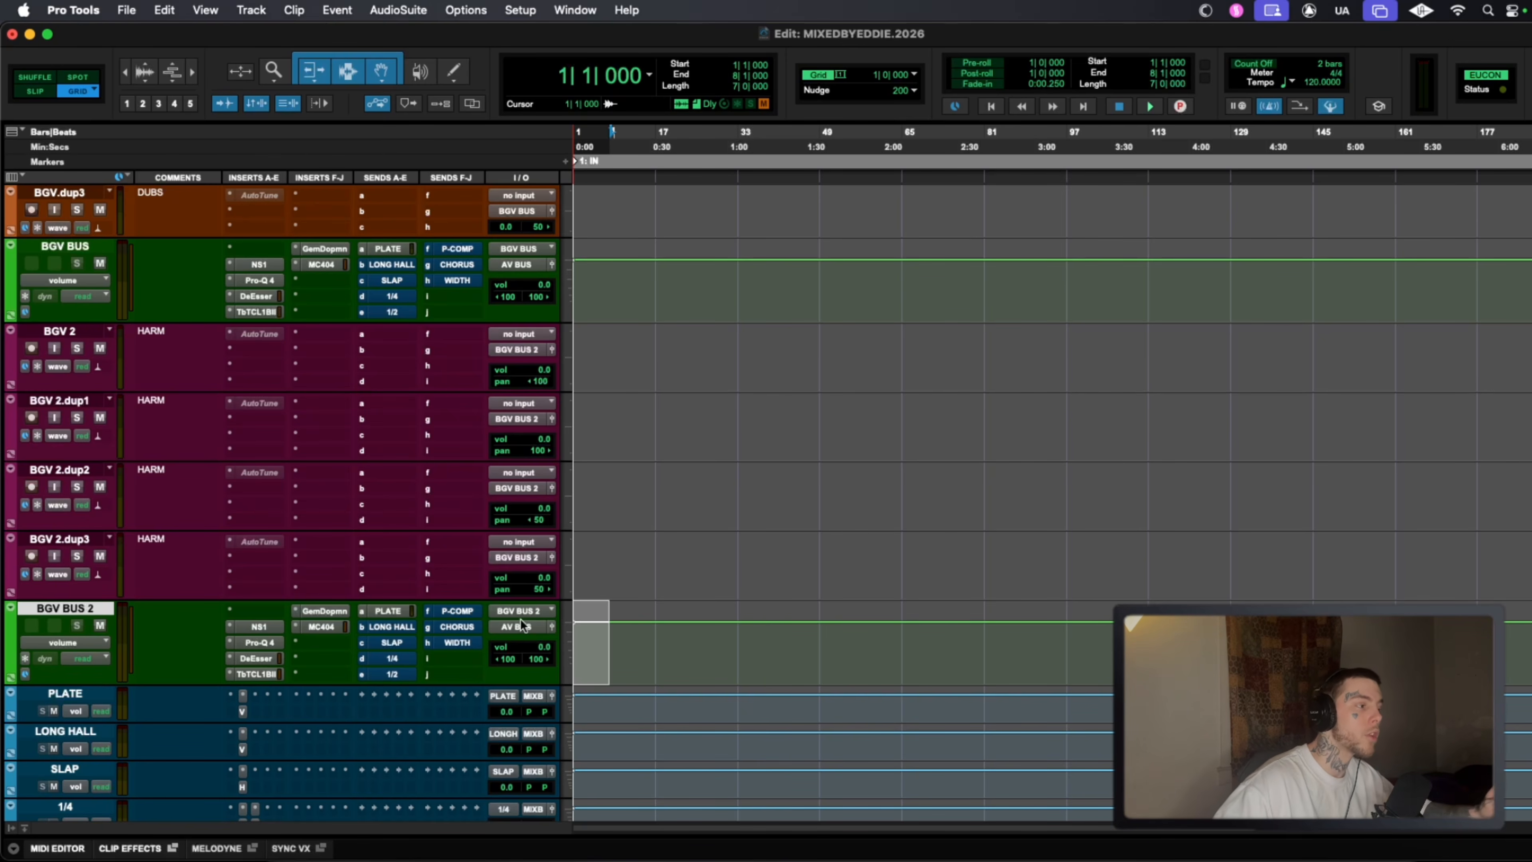
Select the eight effect return tracks from PLATE through WIDTH over bars 1 to 6.
scroll(639, 489, "up", 10)
scroll(662, 510, "down", 15)
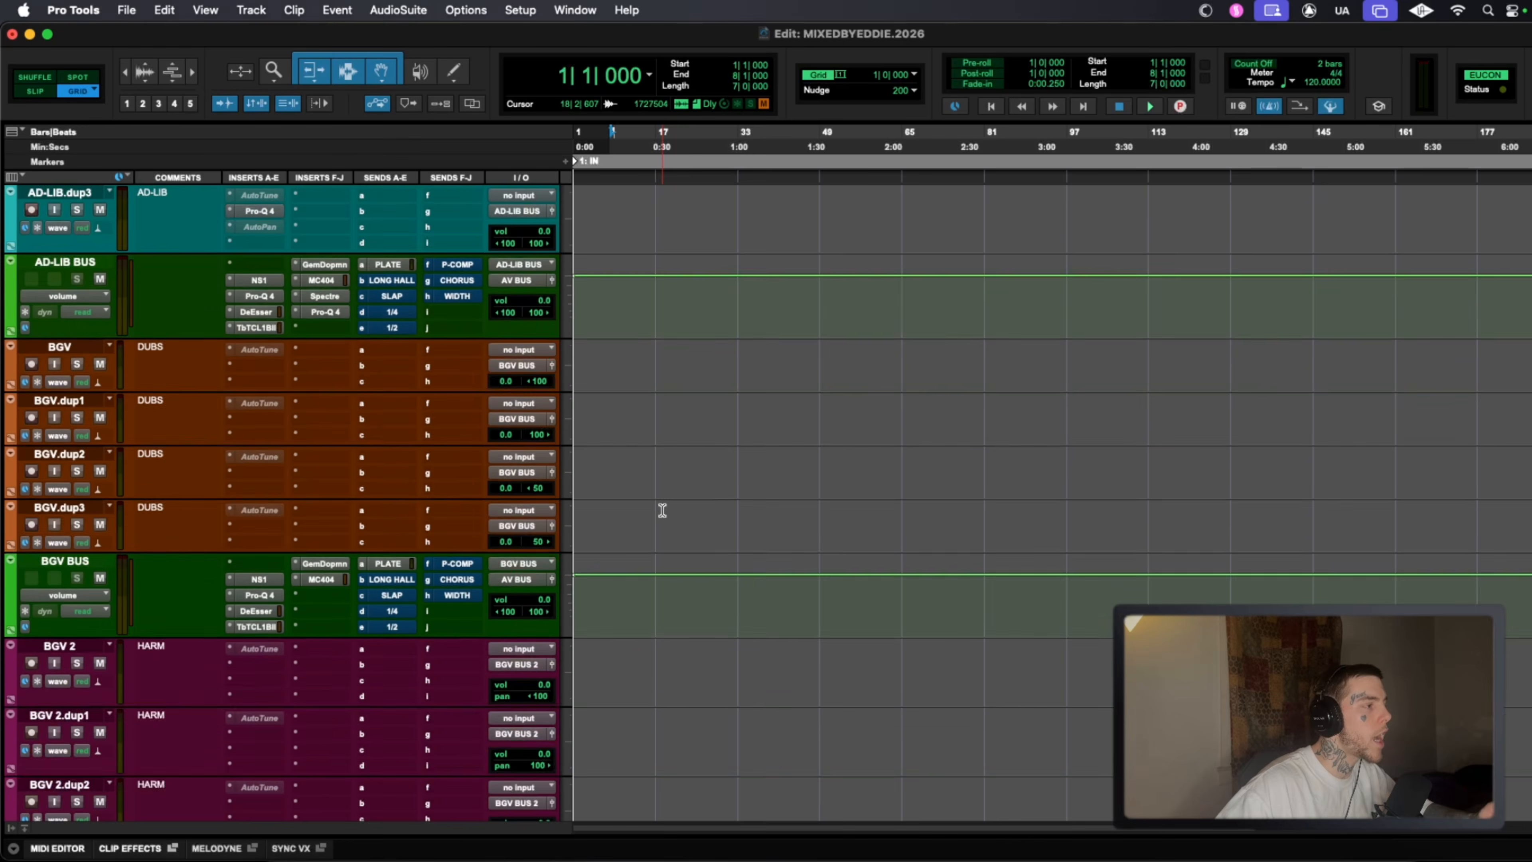
left_click_drag(593, 466, 598, 727)
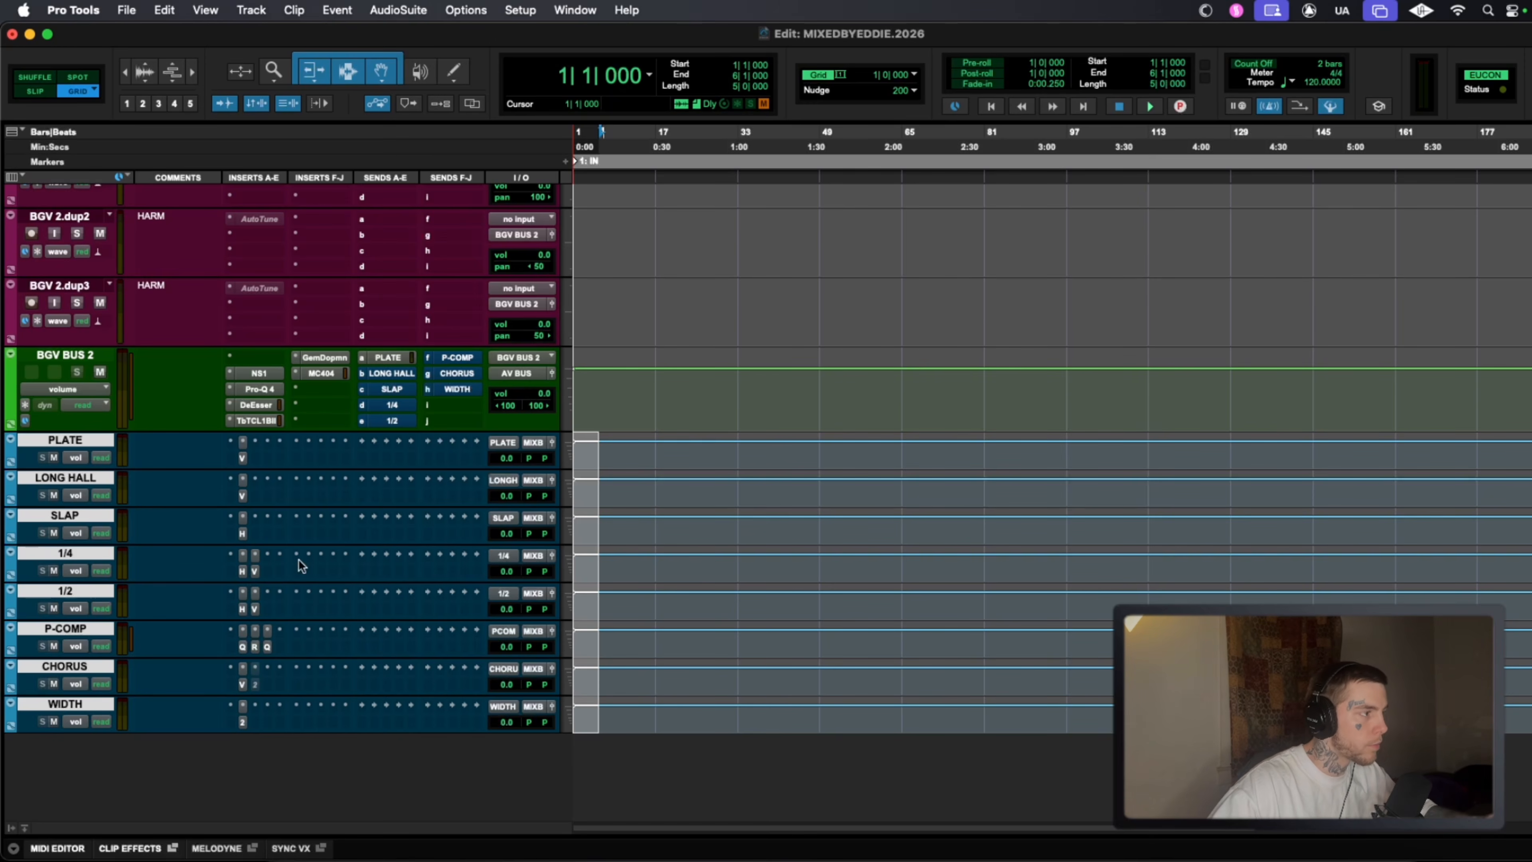
Check which bus the PLATE track's output is assigned to, and dismiss the choices without picking one.
left_click(531, 446)
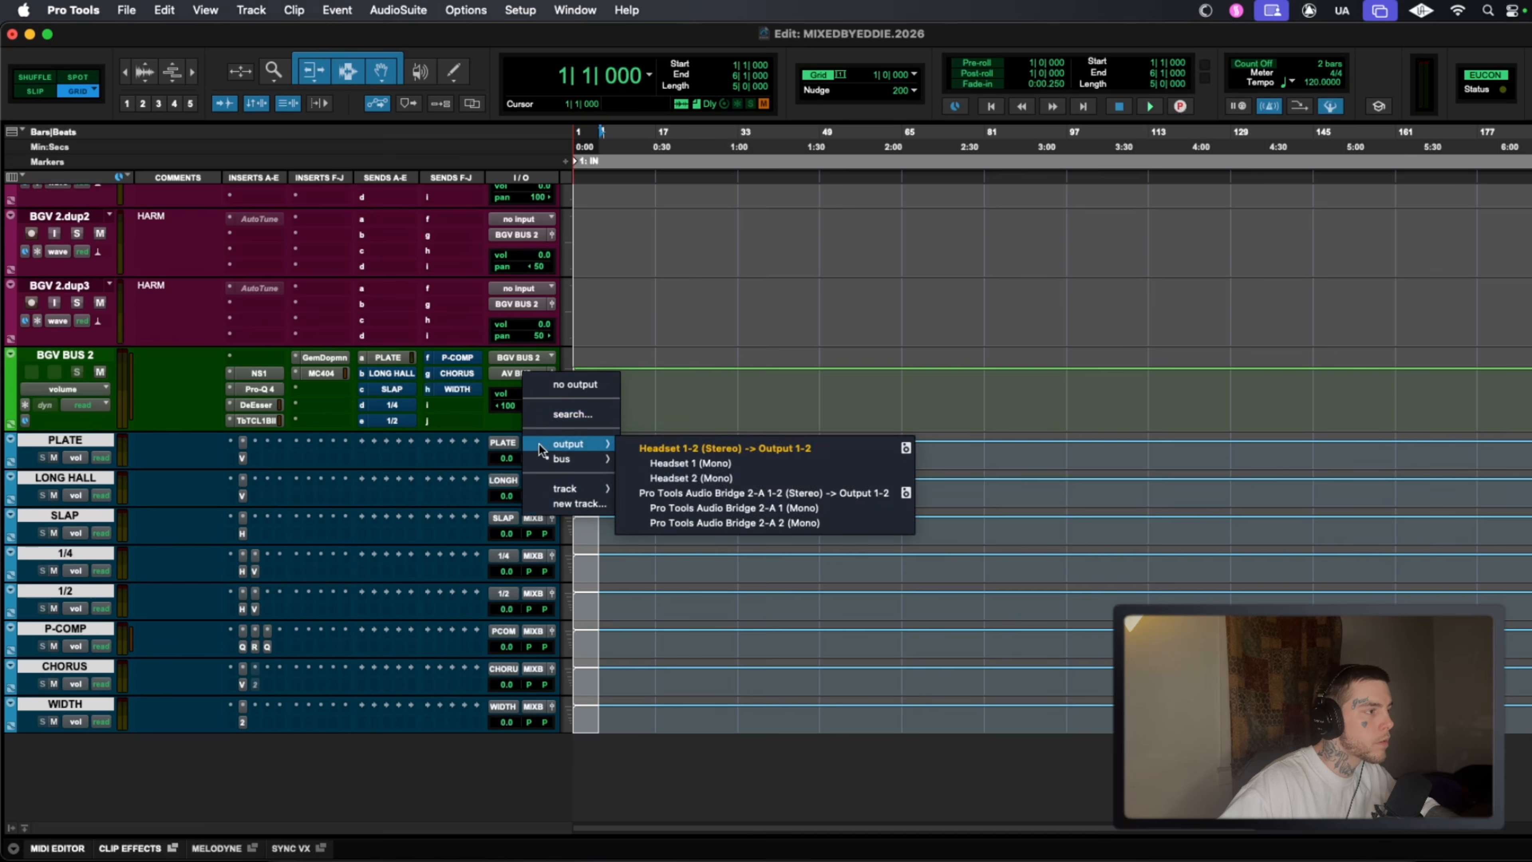
mouse_move(567, 459)
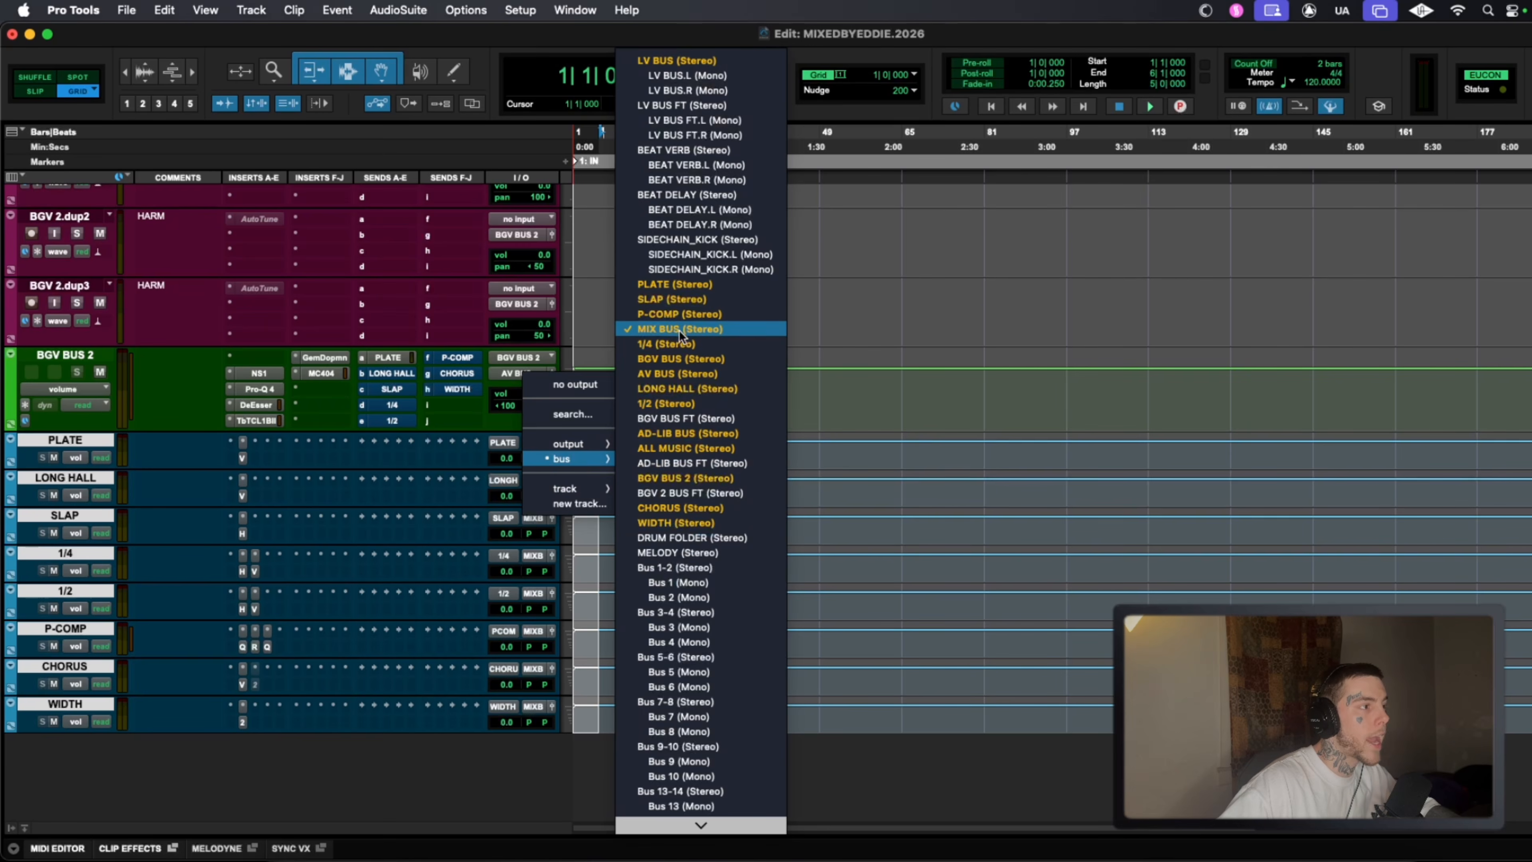
left_click(853, 323)
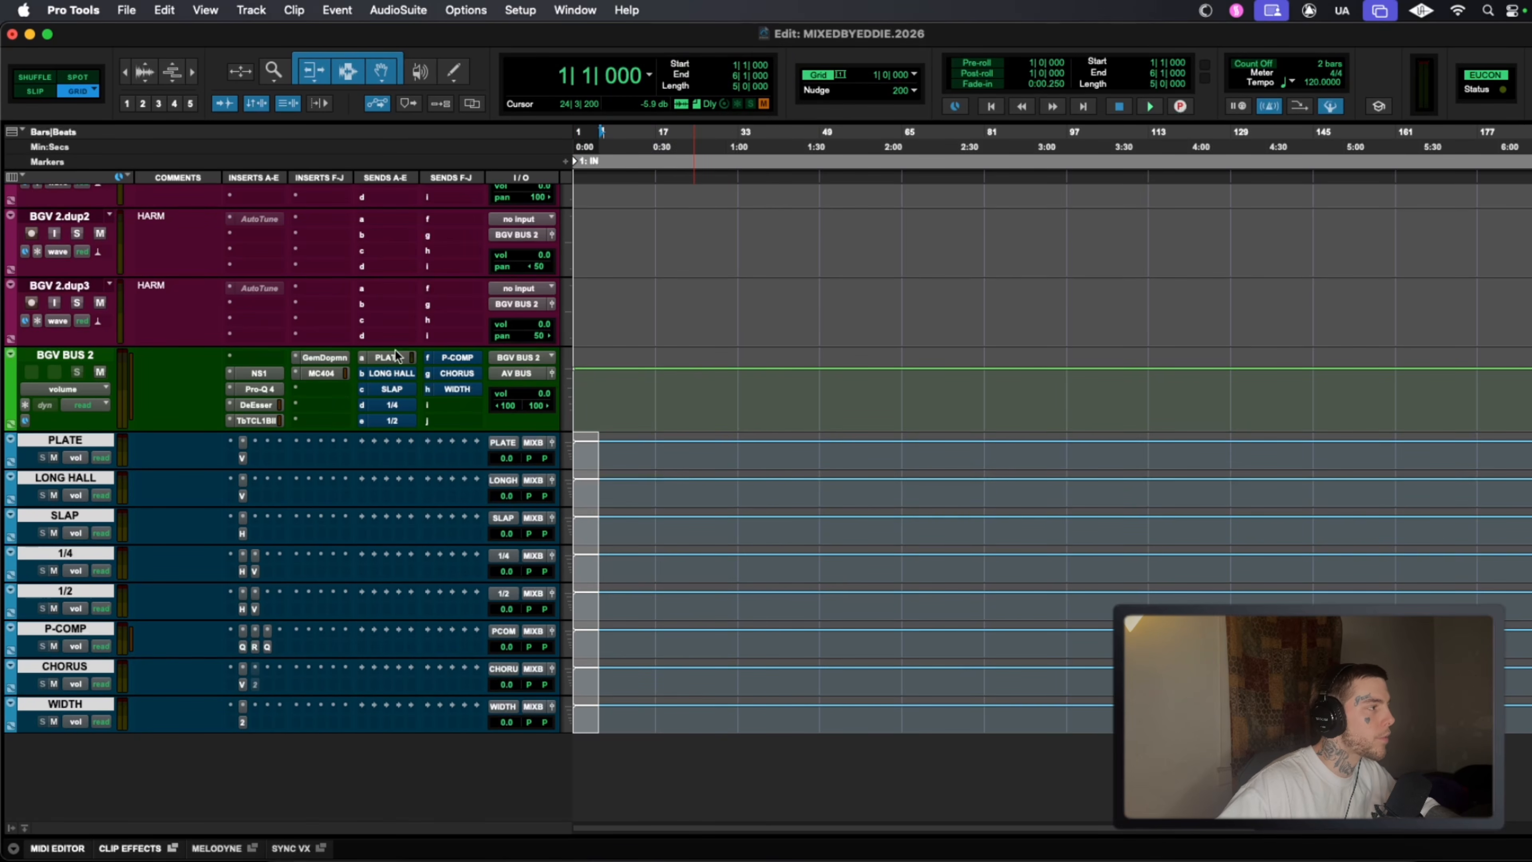
Review the template's tracks, examining the MIX BUS, AV BUS, ALL MUSIC and LV BUS routing and inserts.
scroll(395, 356, "up", 20)
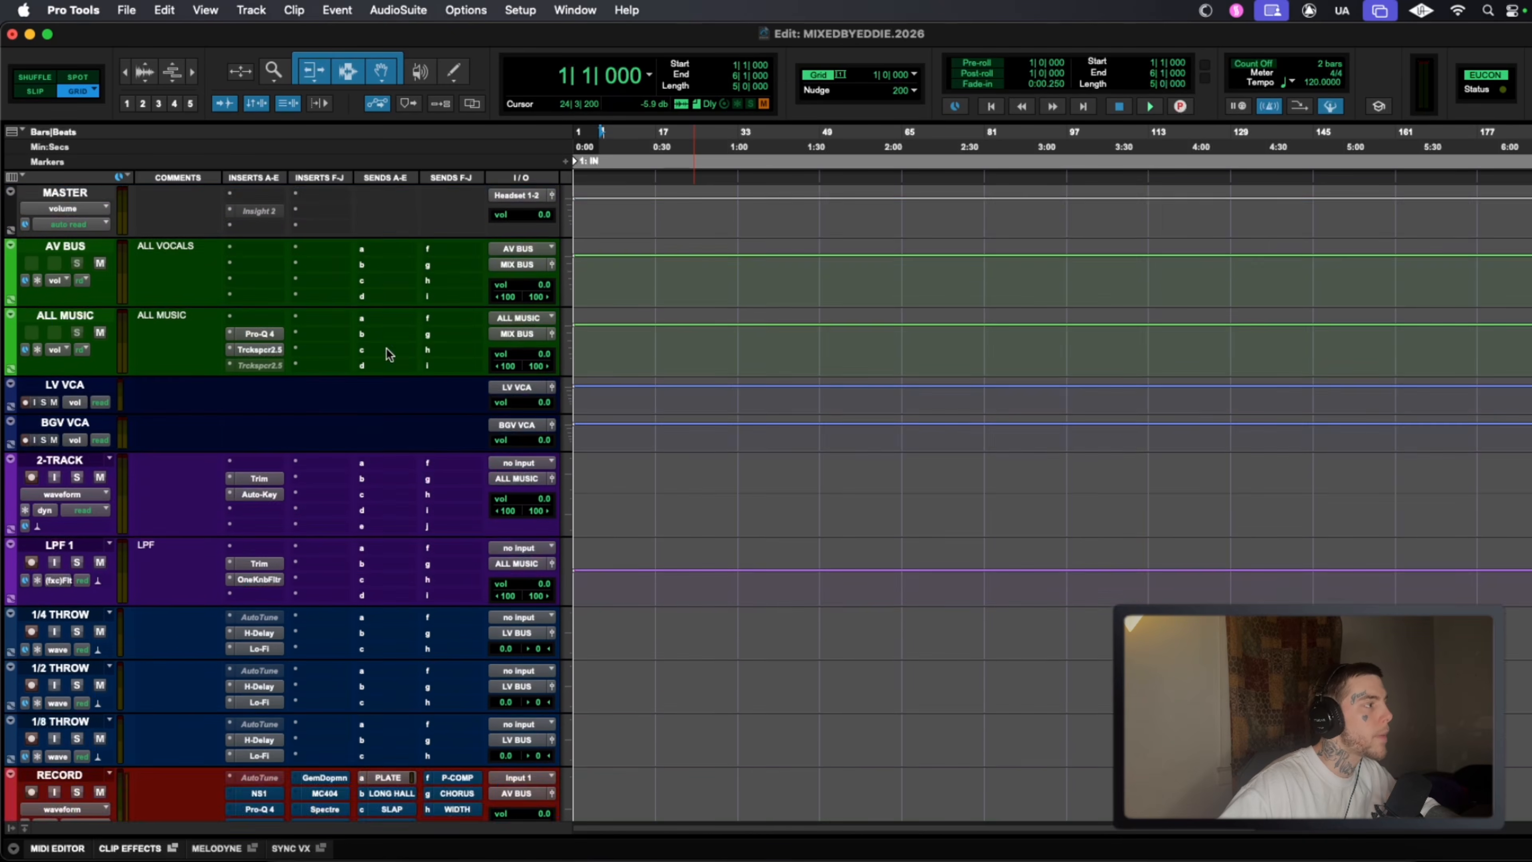
scroll(388, 355, "up", 5)
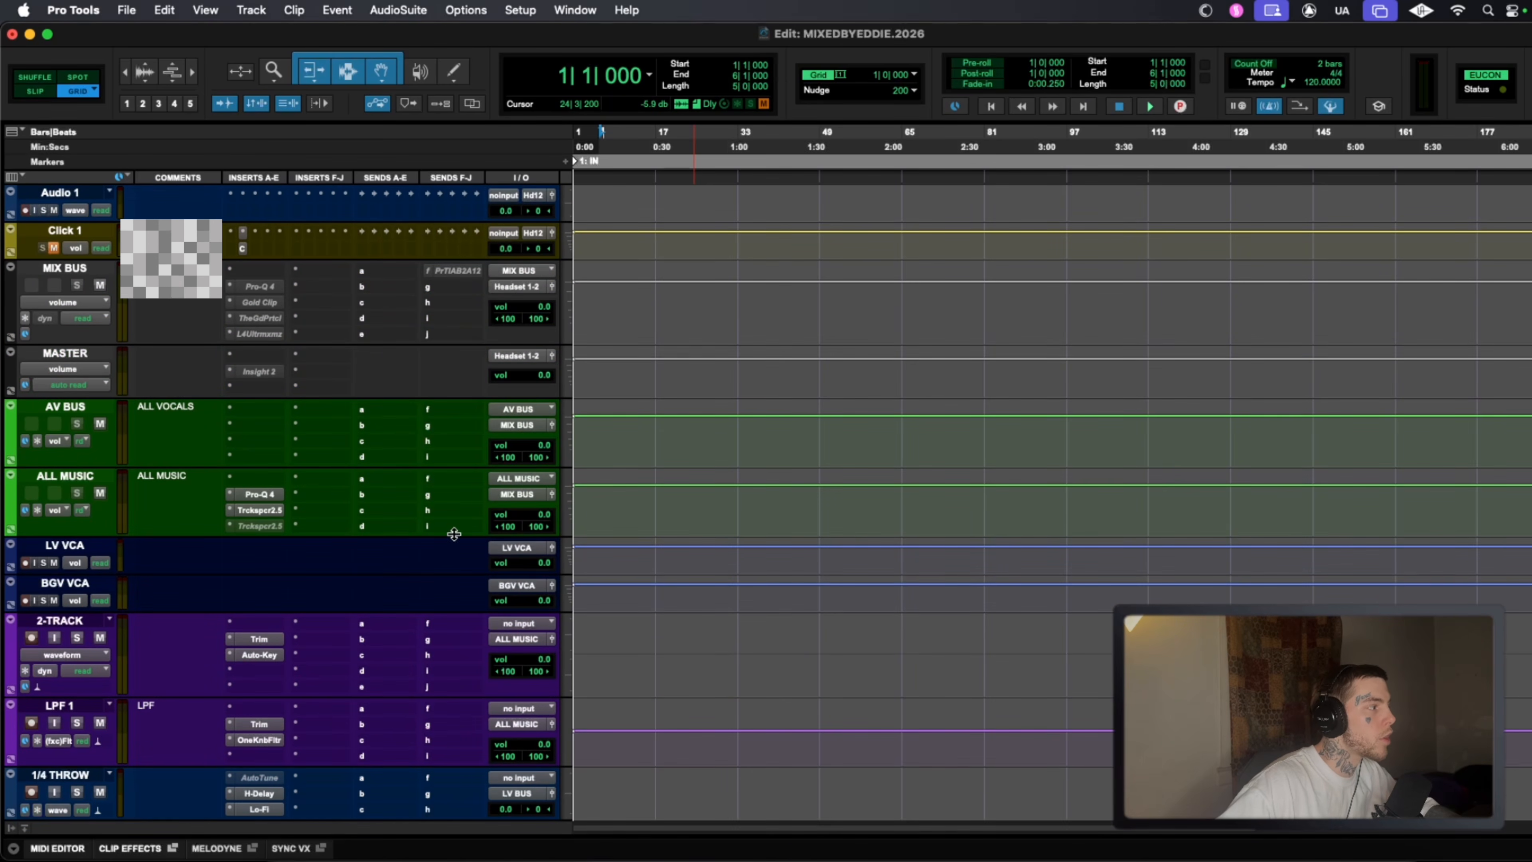
scroll(372, 556, "down", 15)
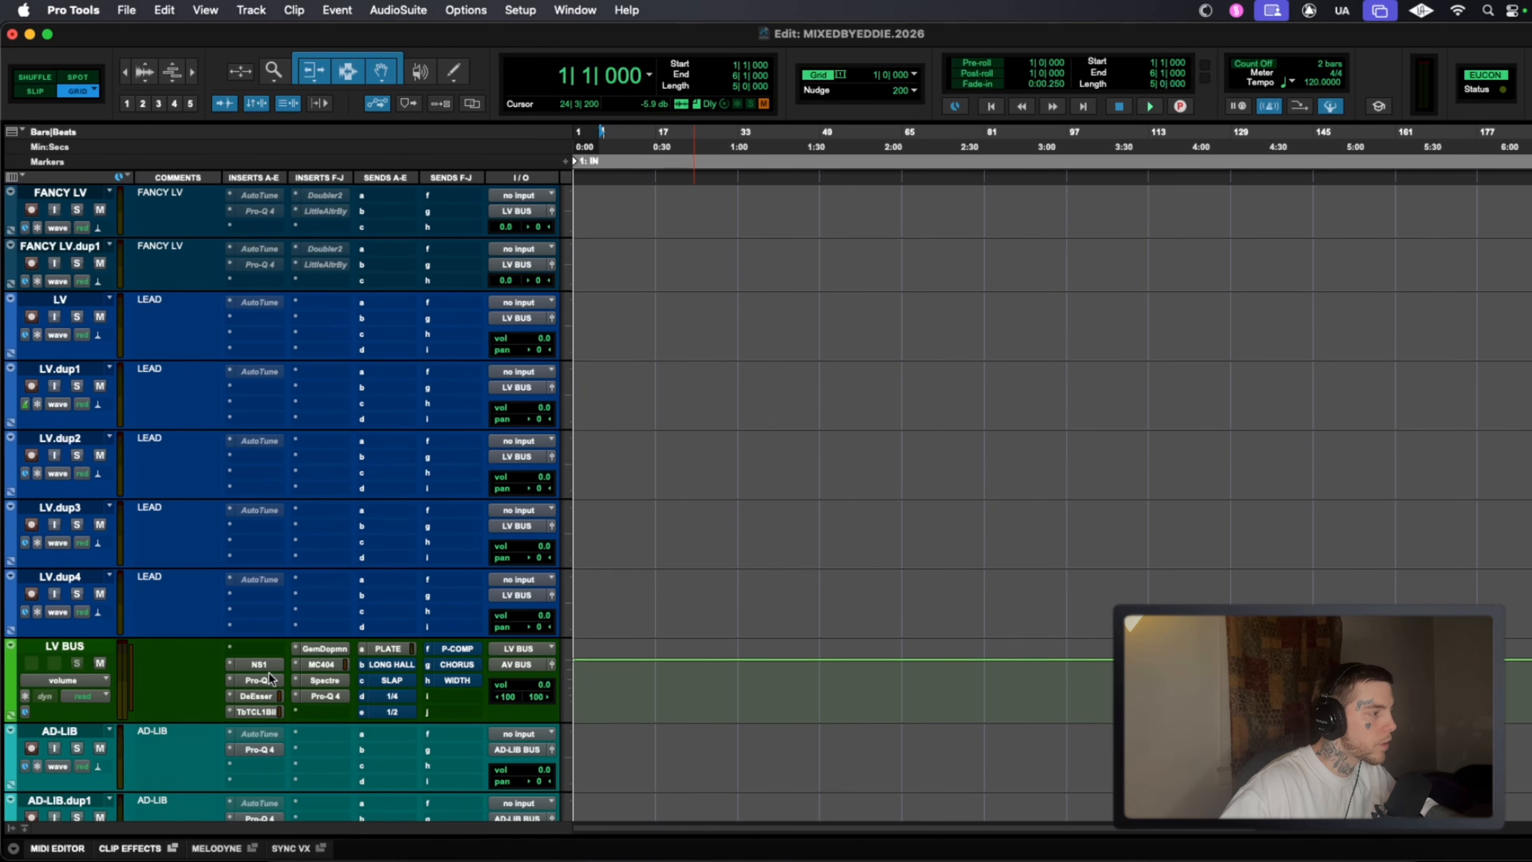
scroll(518, 663, "up", 15)
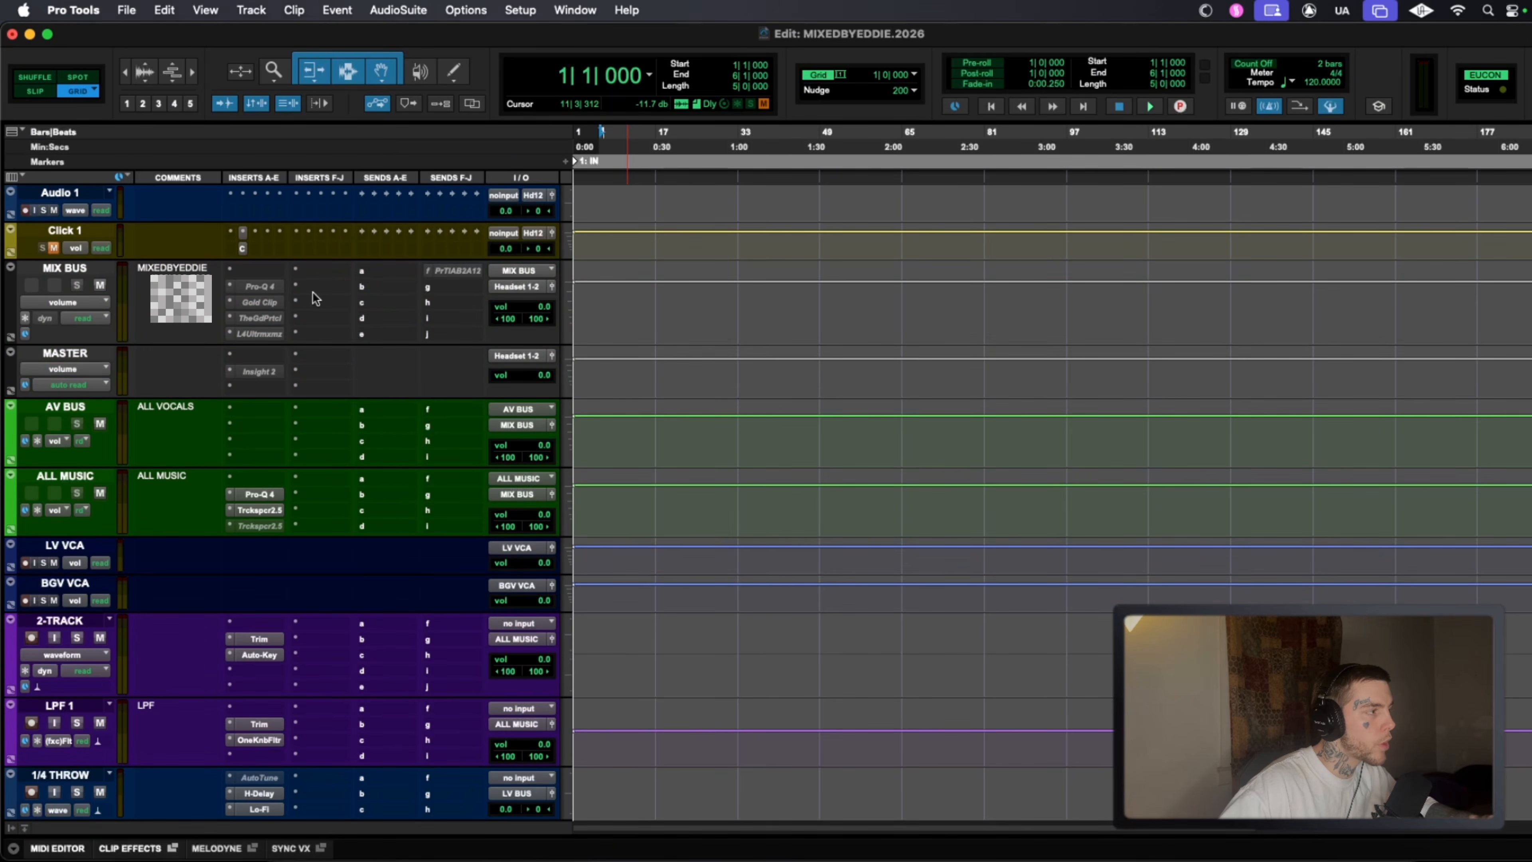
scroll(312, 291, "down", 8)
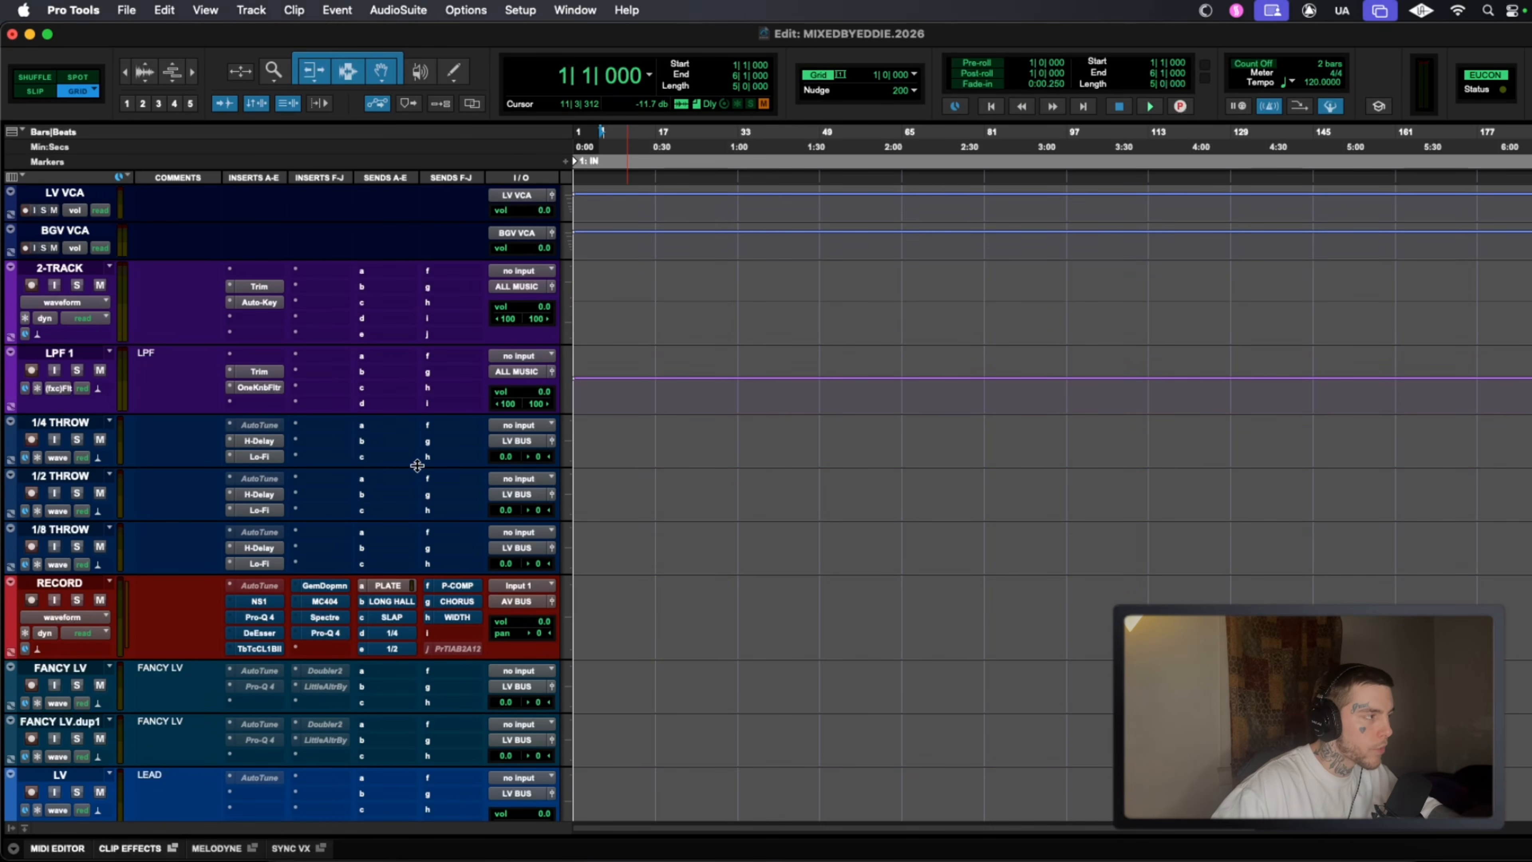
Reveal the Tracks and Groups lists beside the edit area.
scroll(365, 482, "down", 10)
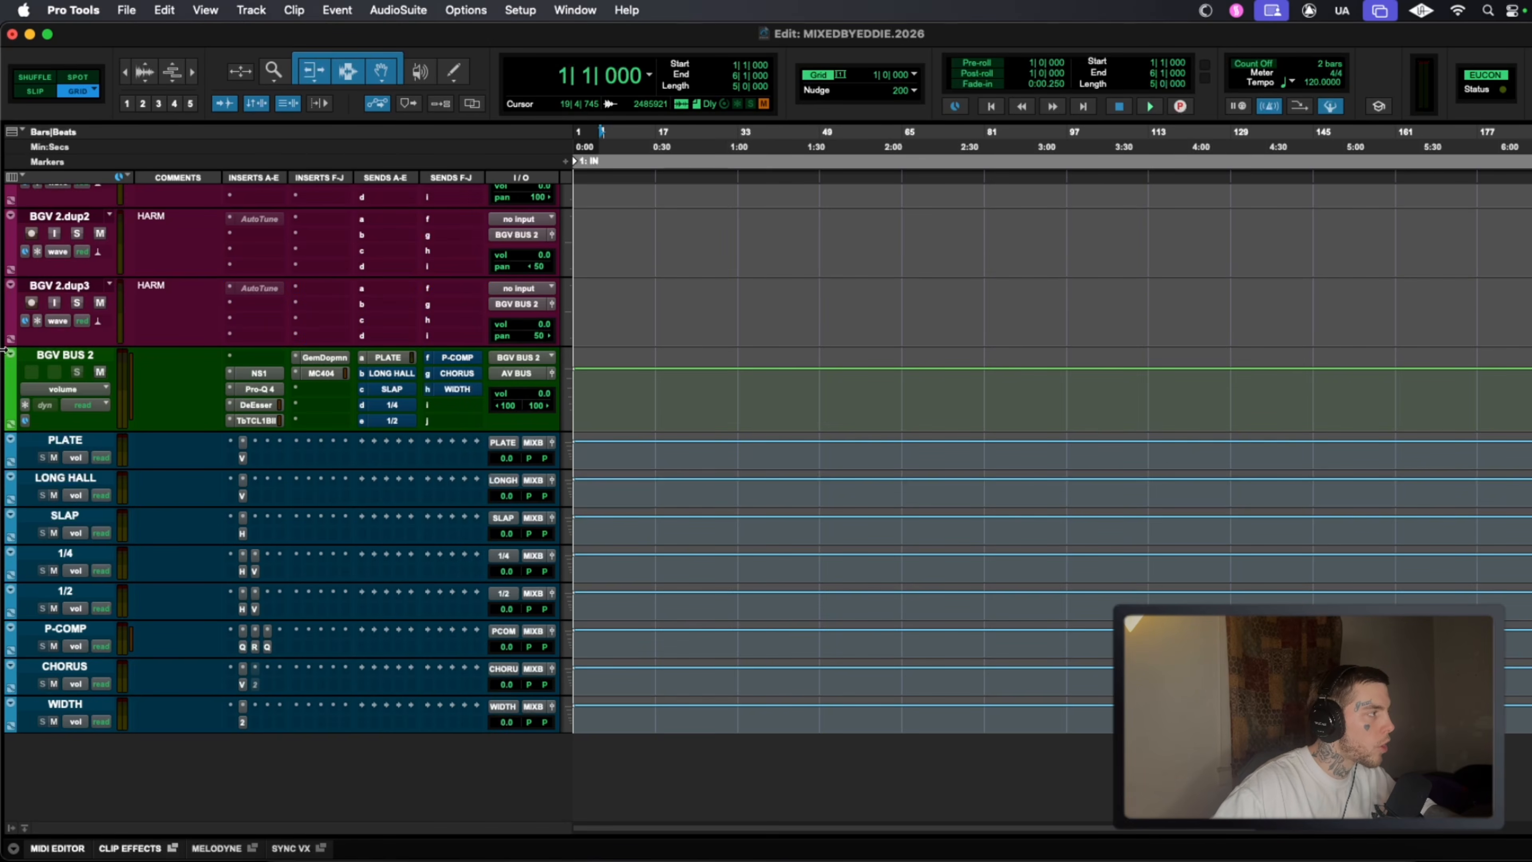
left_click_drag(4, 359, 193, 354)
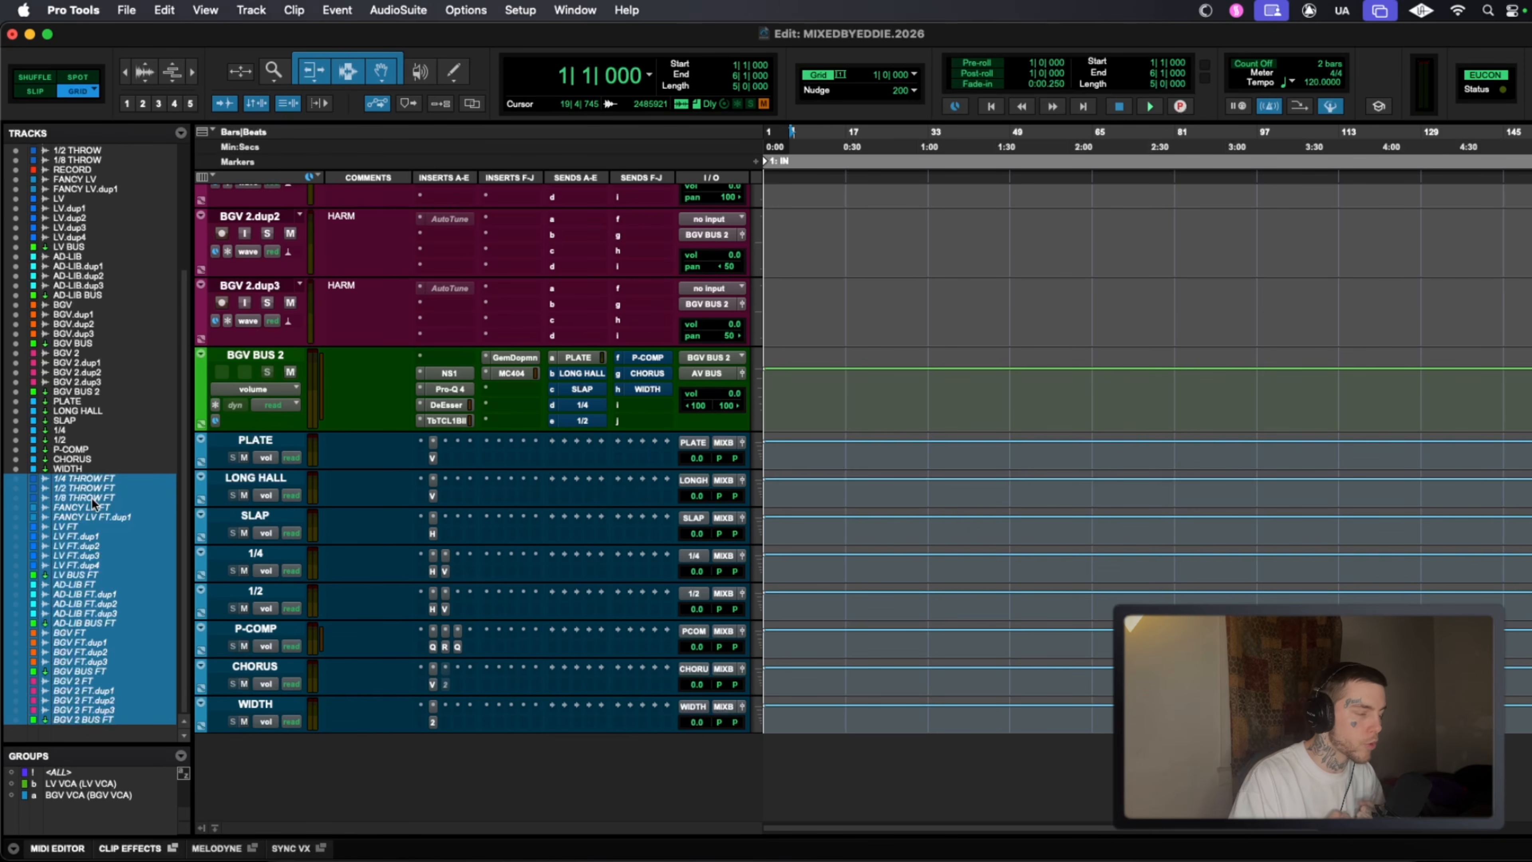
Select all the vocal tracks and buses from FANCY LV through BGV BUS 2.
scroll(377, 388, "up", 4)
left_click(275, 554)
scroll(396, 415, "up", 5)
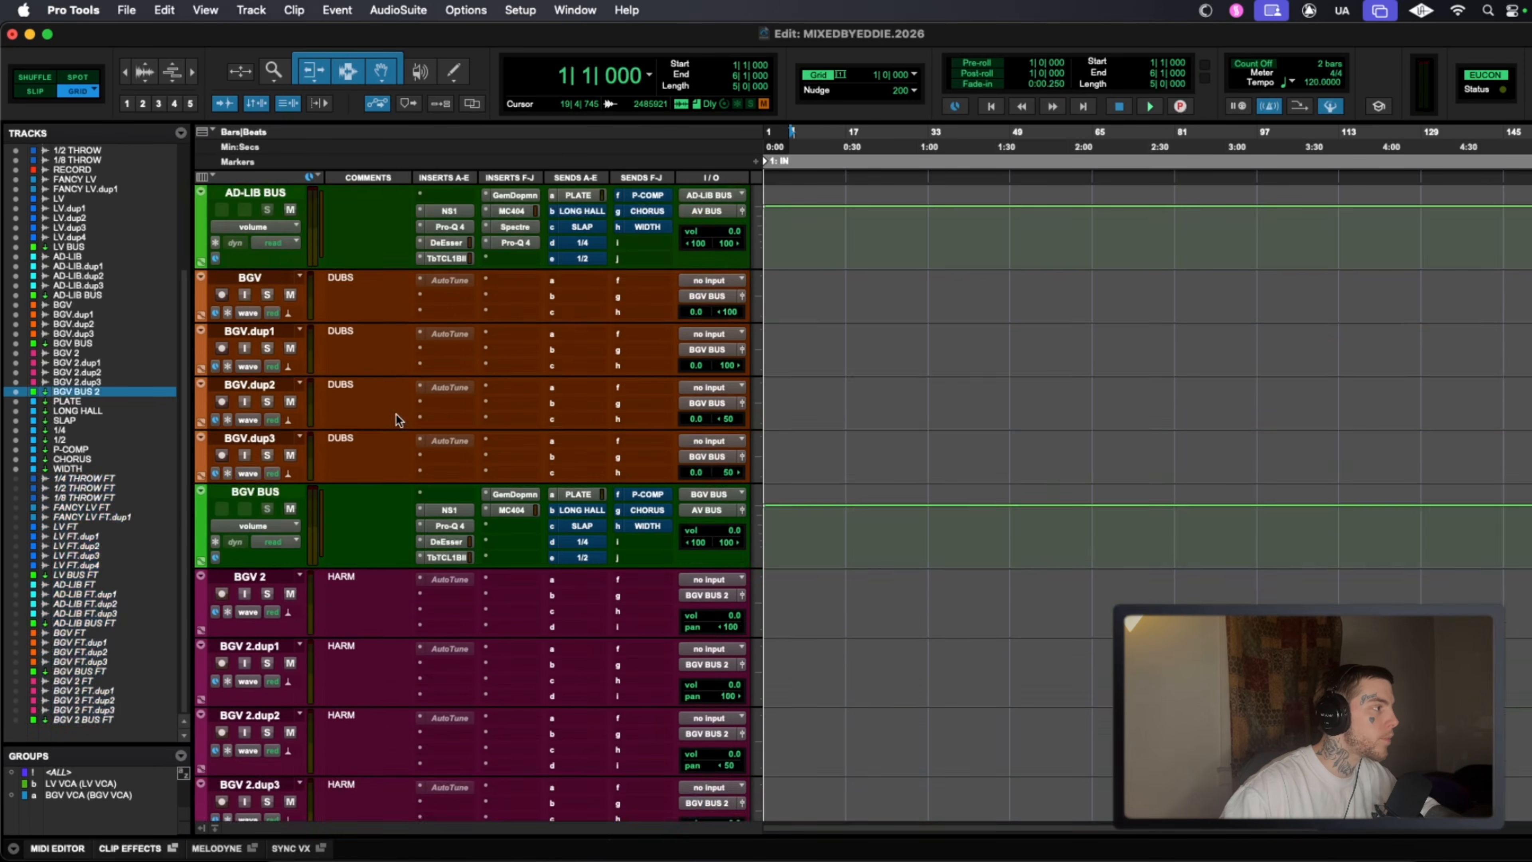
scroll(395, 415, "up", 12)
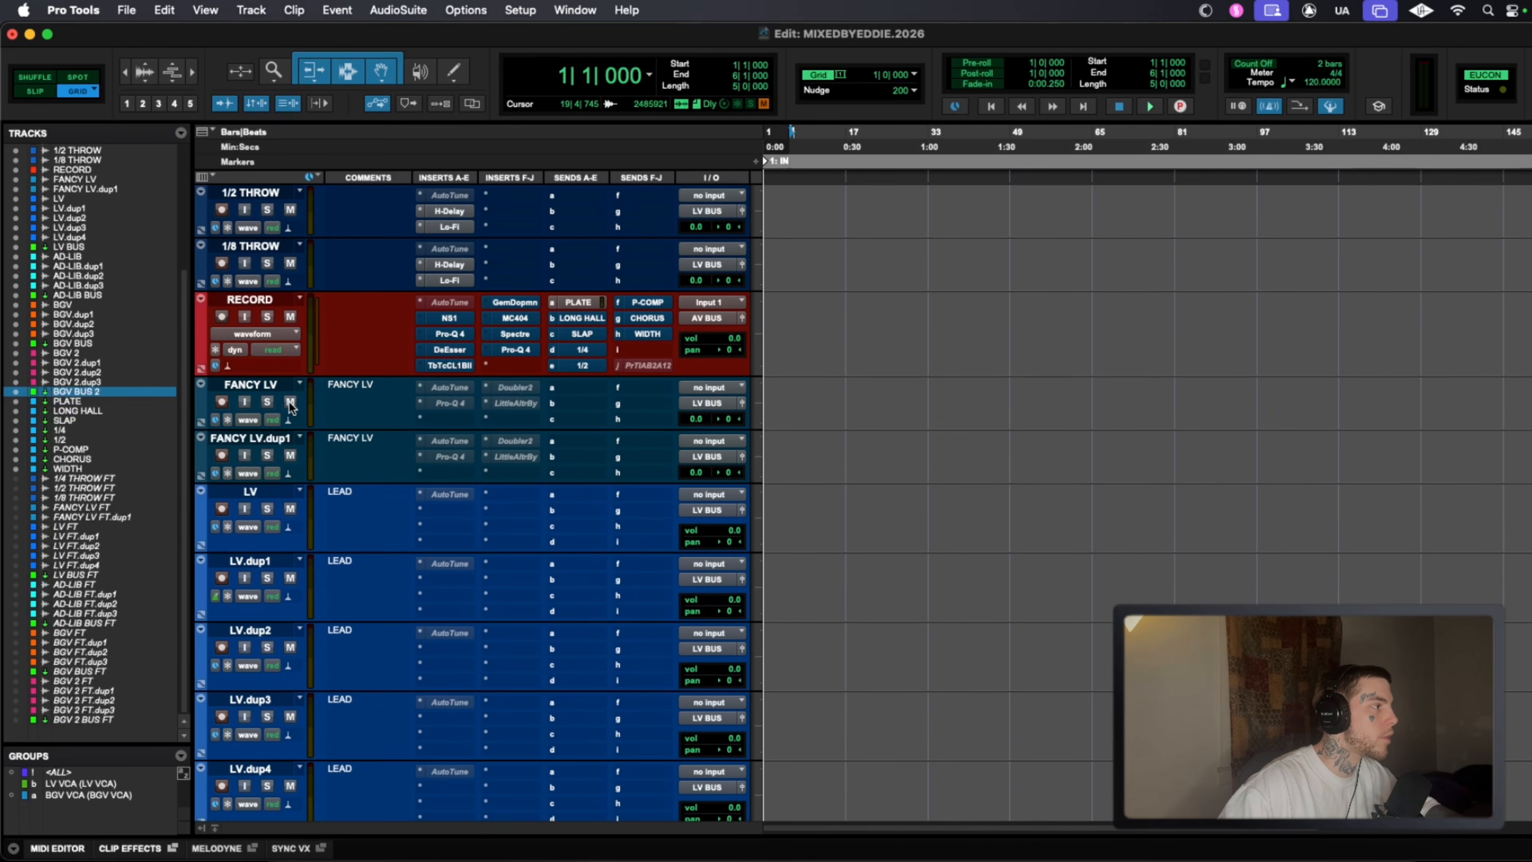
left_click(273, 388, "shift")
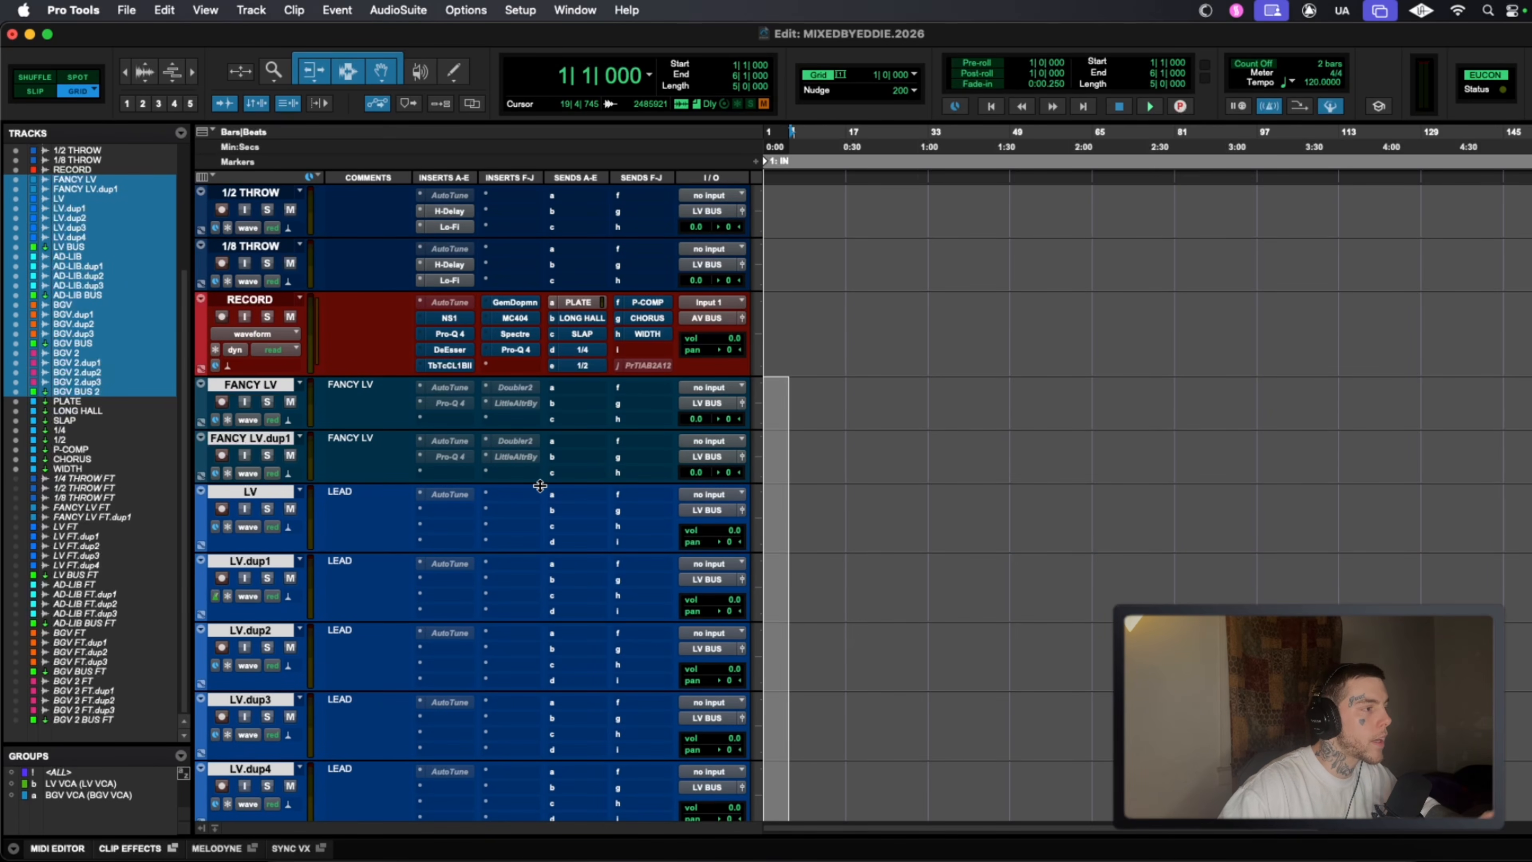
Show the hidden FT tracks from 1/4 THROW FT through BGV 2 BUS FT in the edit area.
scroll(424, 500, "down", 3)
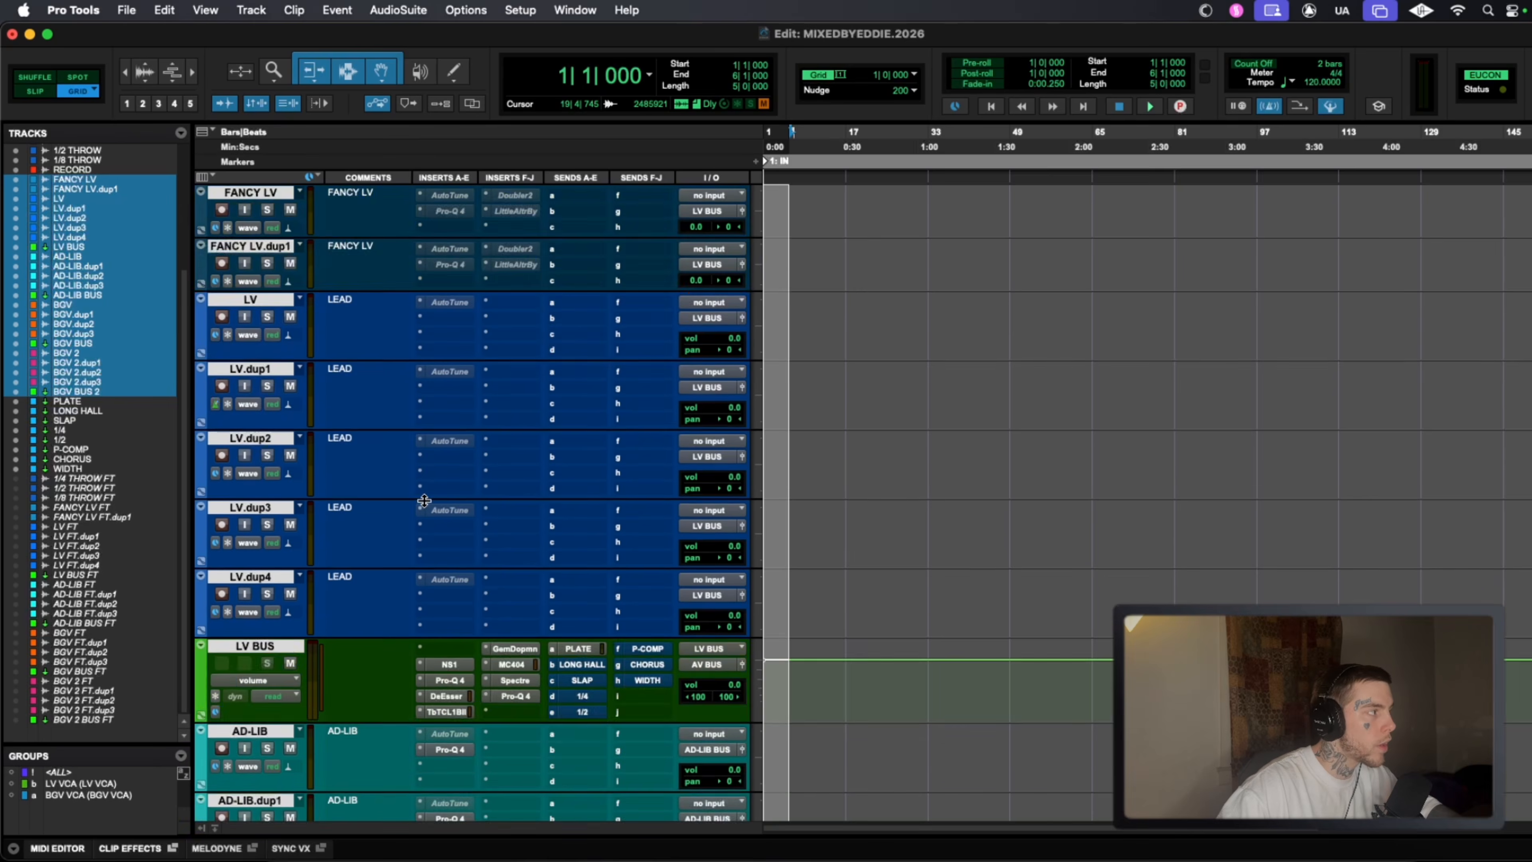
scroll(424, 500, "down", 10)
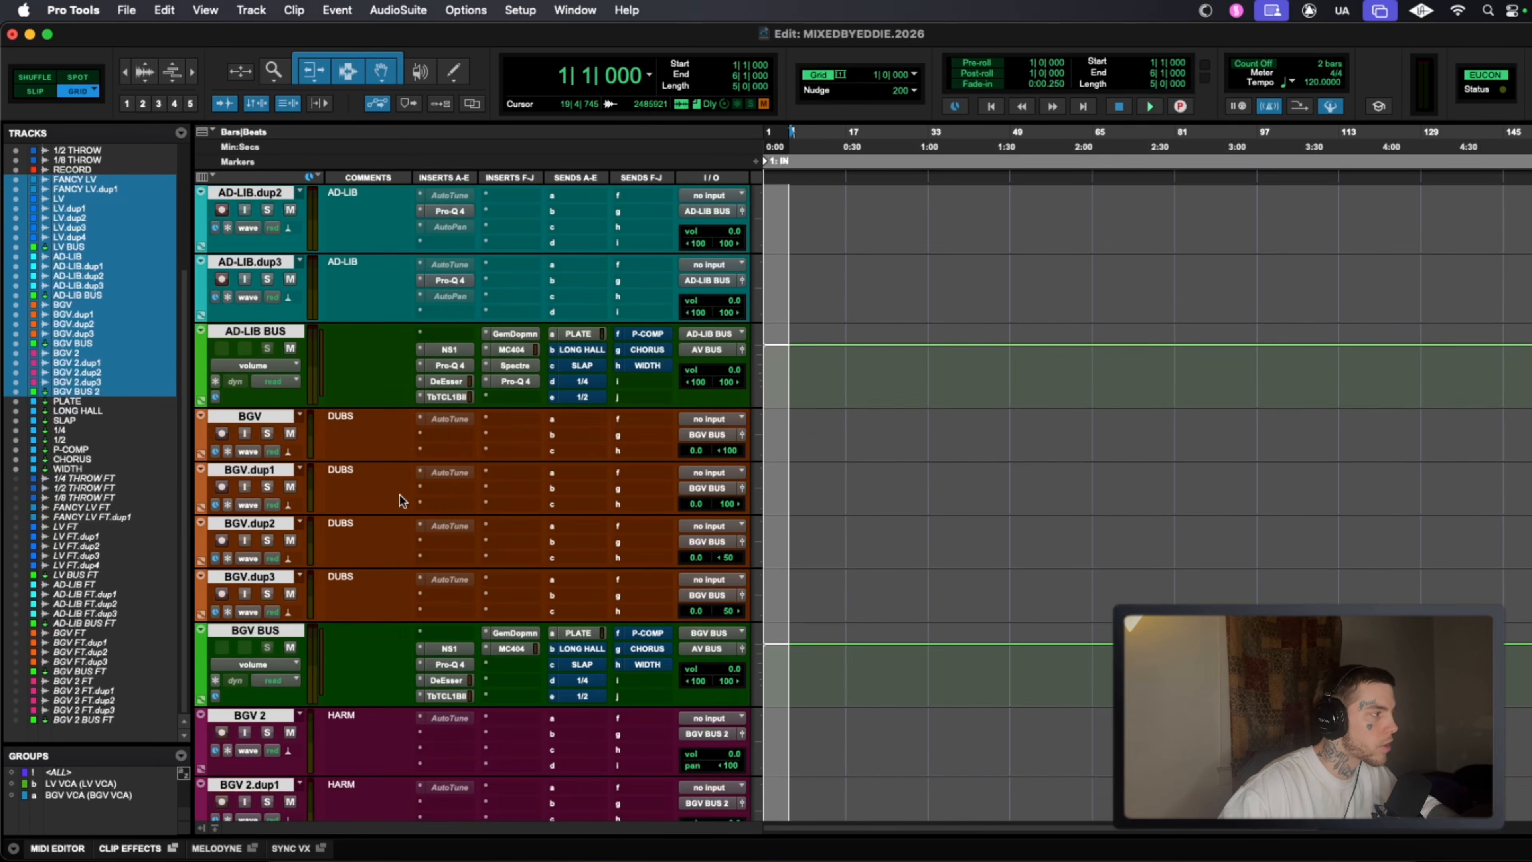
scroll(402, 500, "down", 5)
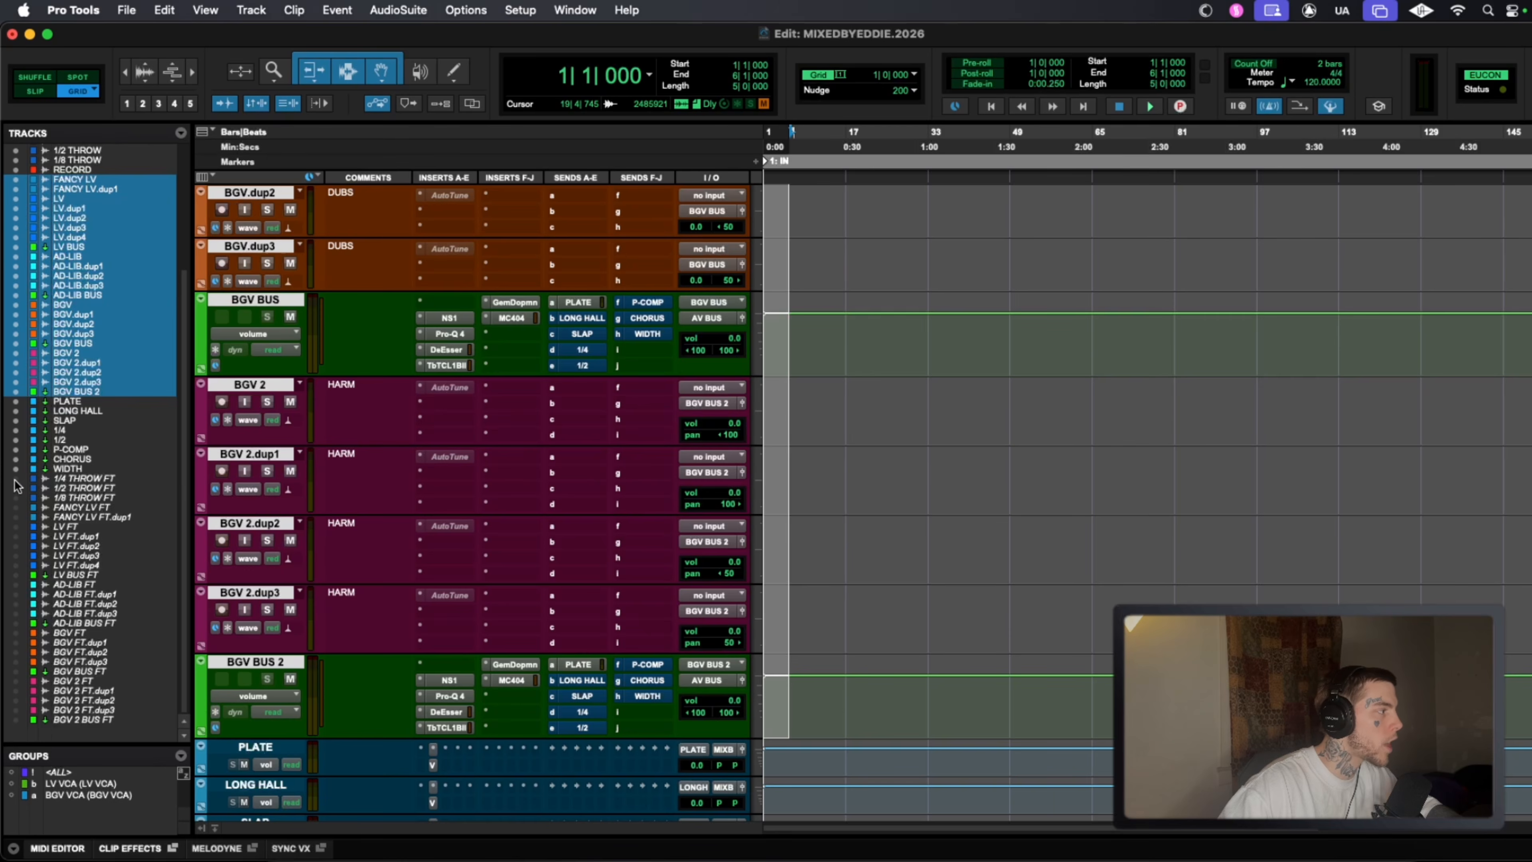
left_click_drag(14, 479, 16, 496)
left_click_drag(27, 664, 17, 716)
scroll(350, 375, "down", 15)
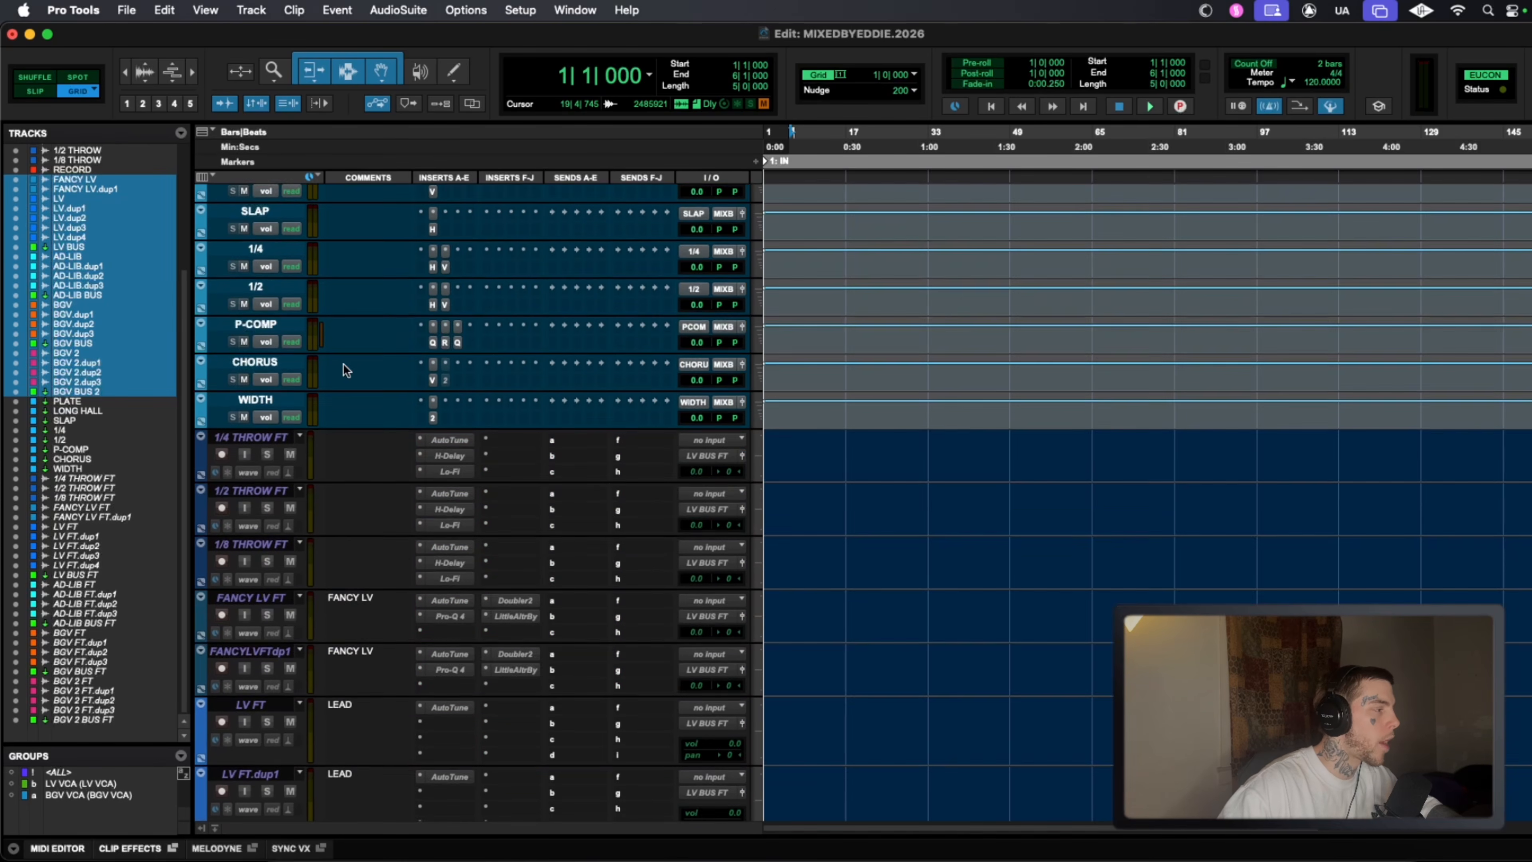
Select the FT tracks from 1/4 THROW FT through BGV 2 BUS FT and make them active.
left_click(271, 345)
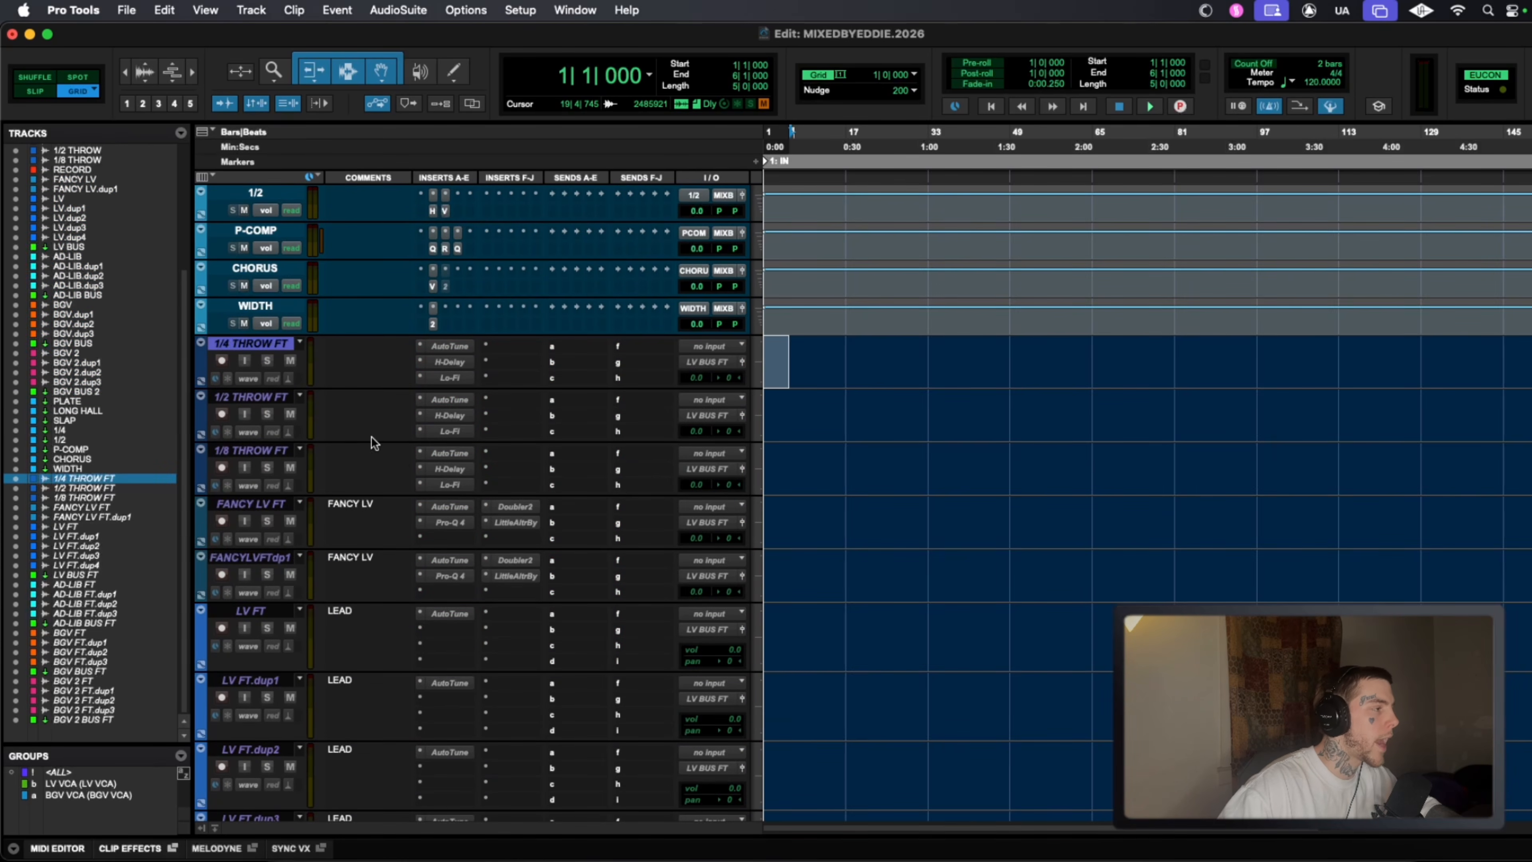
scroll(375, 447, "down", 5)
scroll(378, 456, "down", 15)
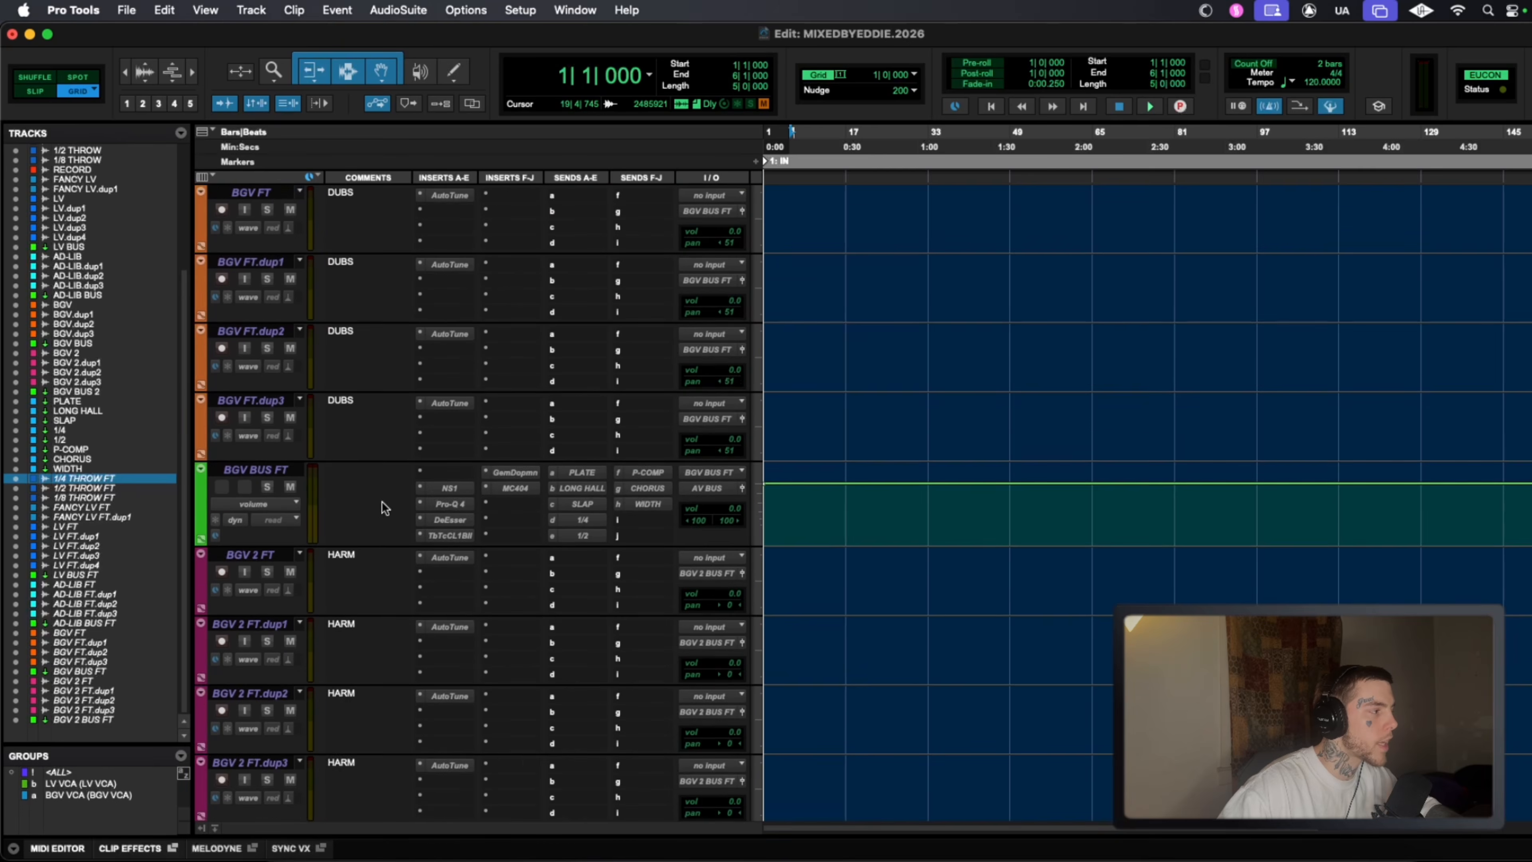
left_click(253, 655, "shift")
right_click(255, 657)
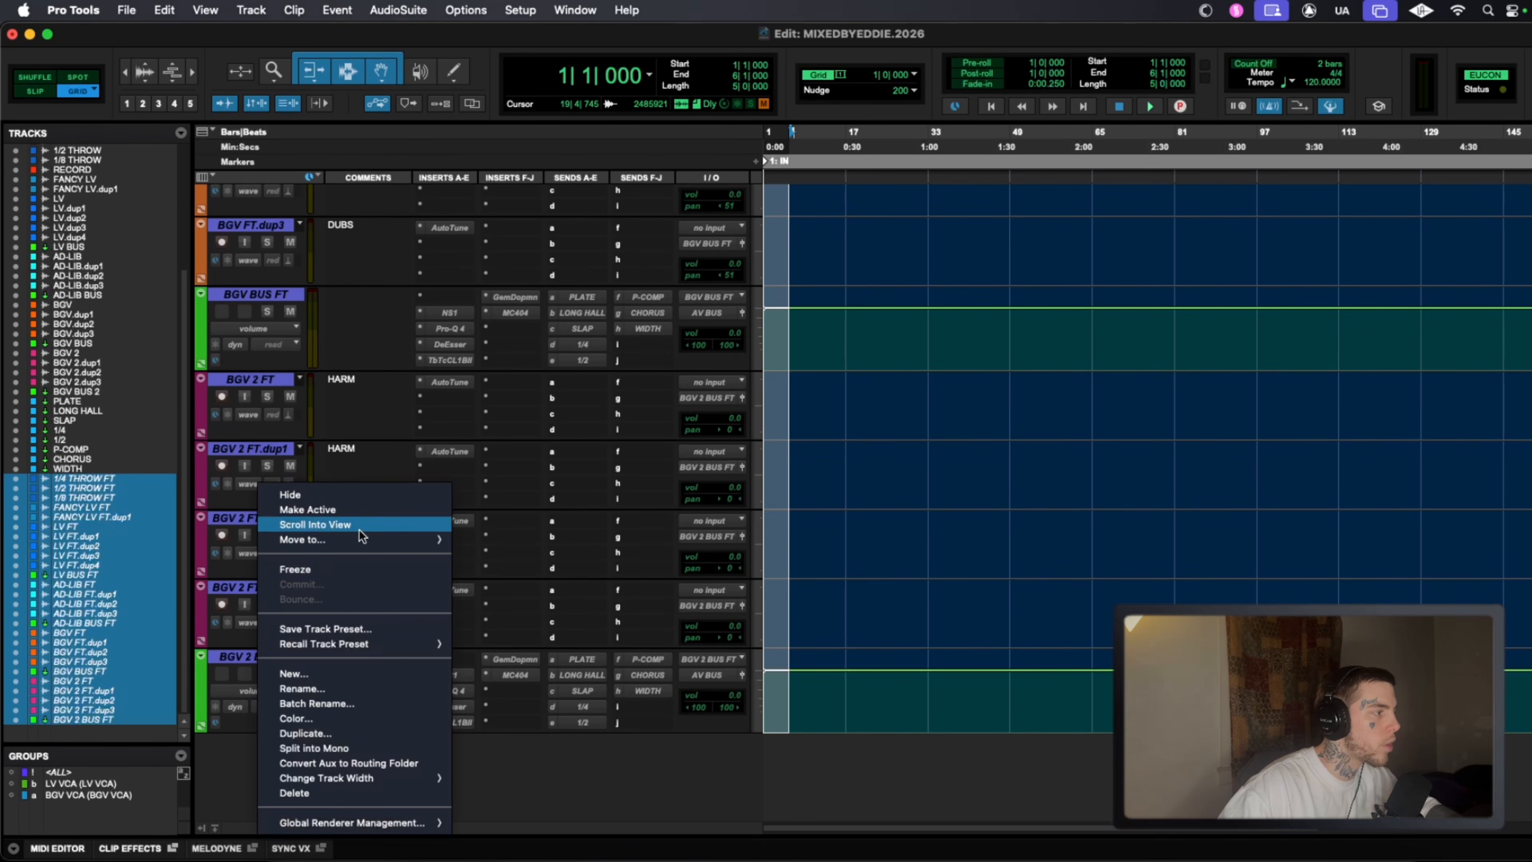
left_click(307, 509)
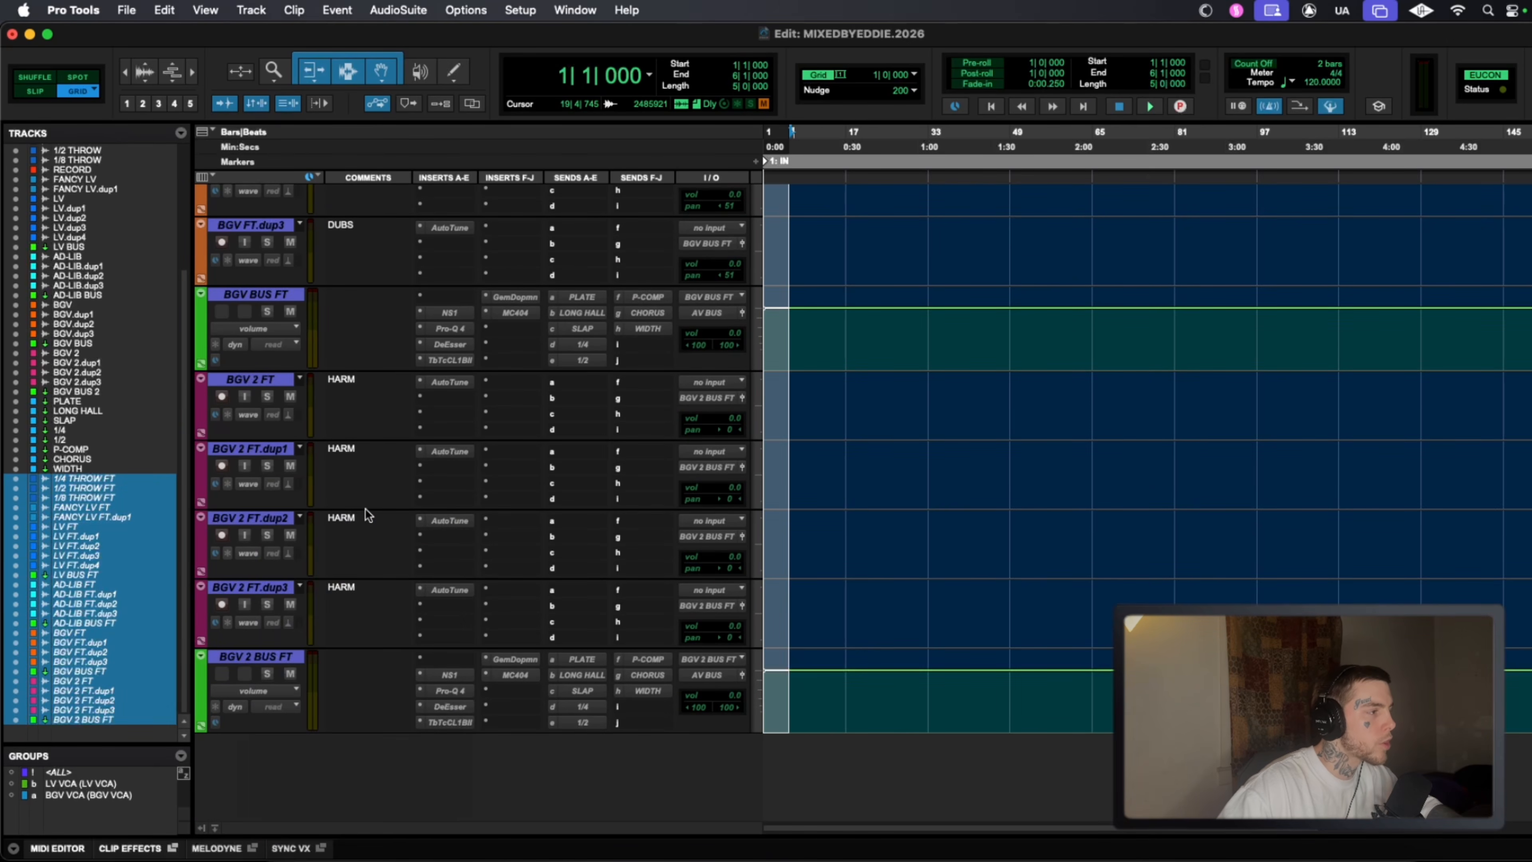
Review the FT tracks, examining how the lead and ad-lib copies route to their FT buses and where LV BUS FT outputs.
scroll(588, 504, "up", 5)
scroll(663, 441, "up", 14)
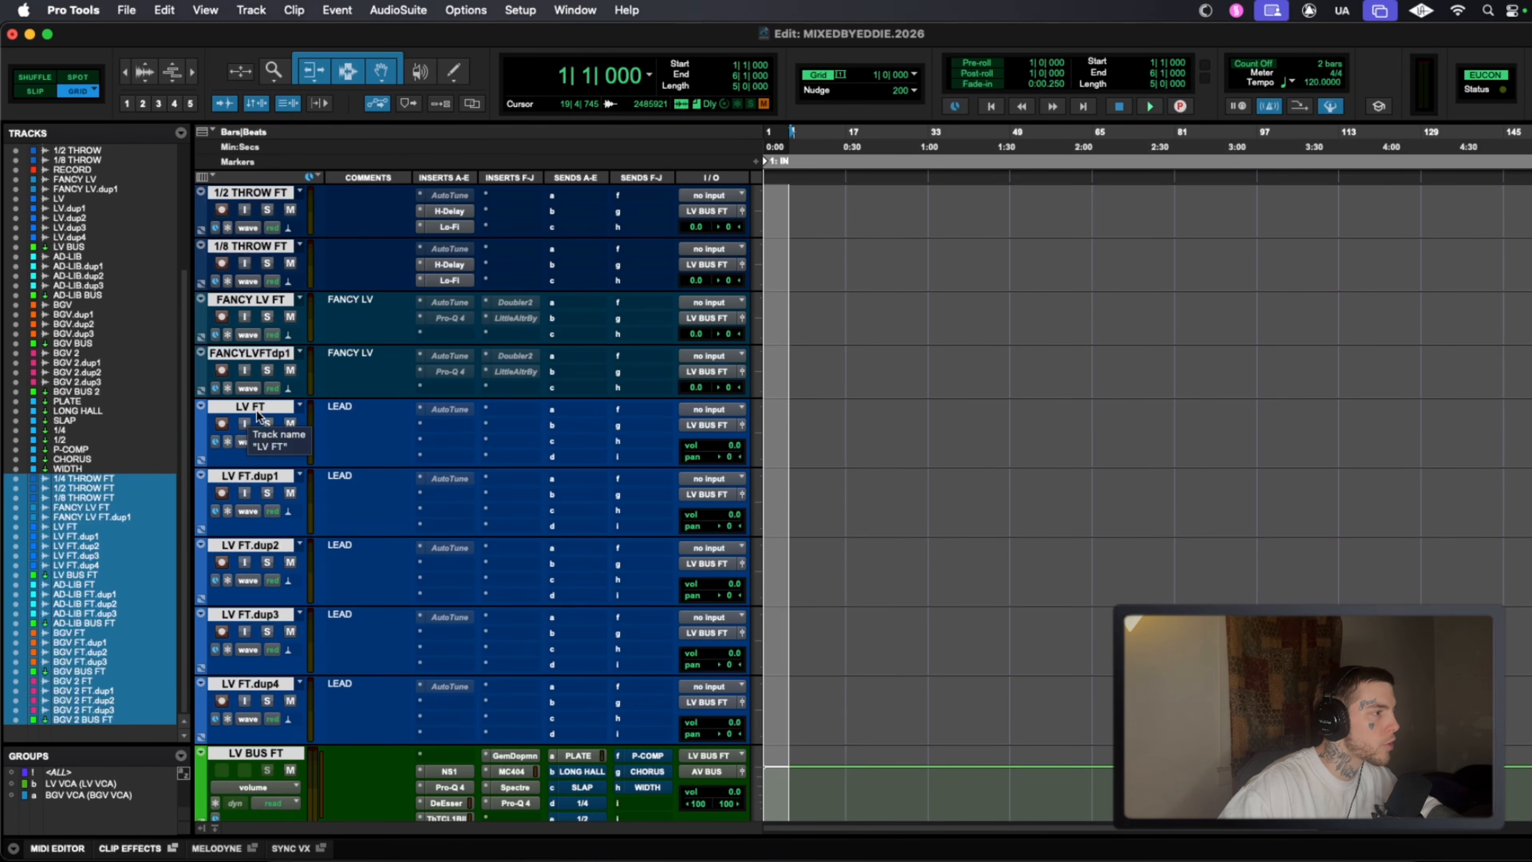
scroll(259, 416, "down", 3)
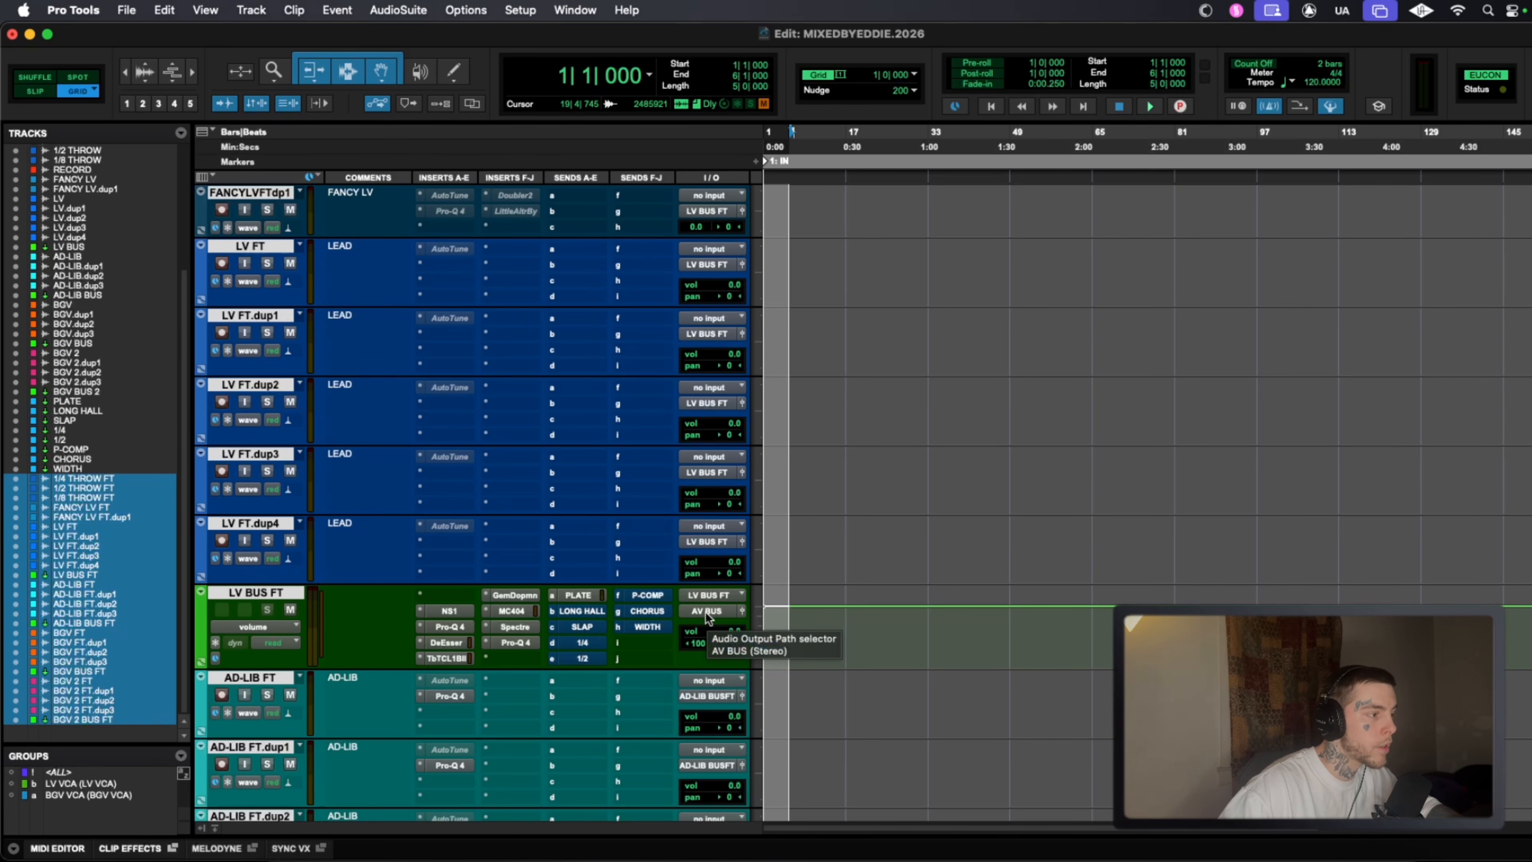
scroll(705, 614, "down", 3)
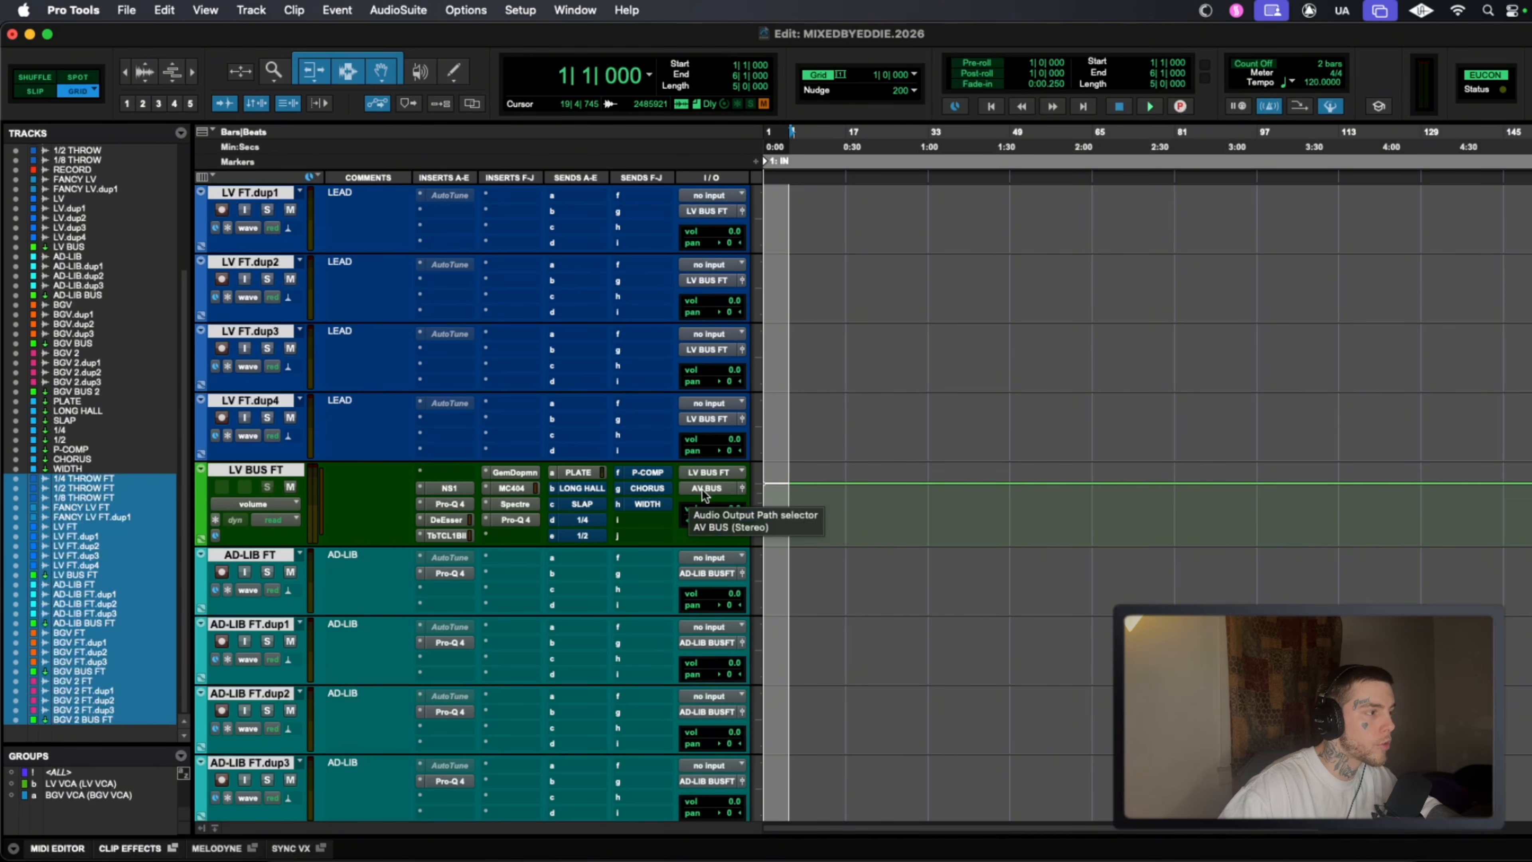
scroll(518, 452, "up", 3)
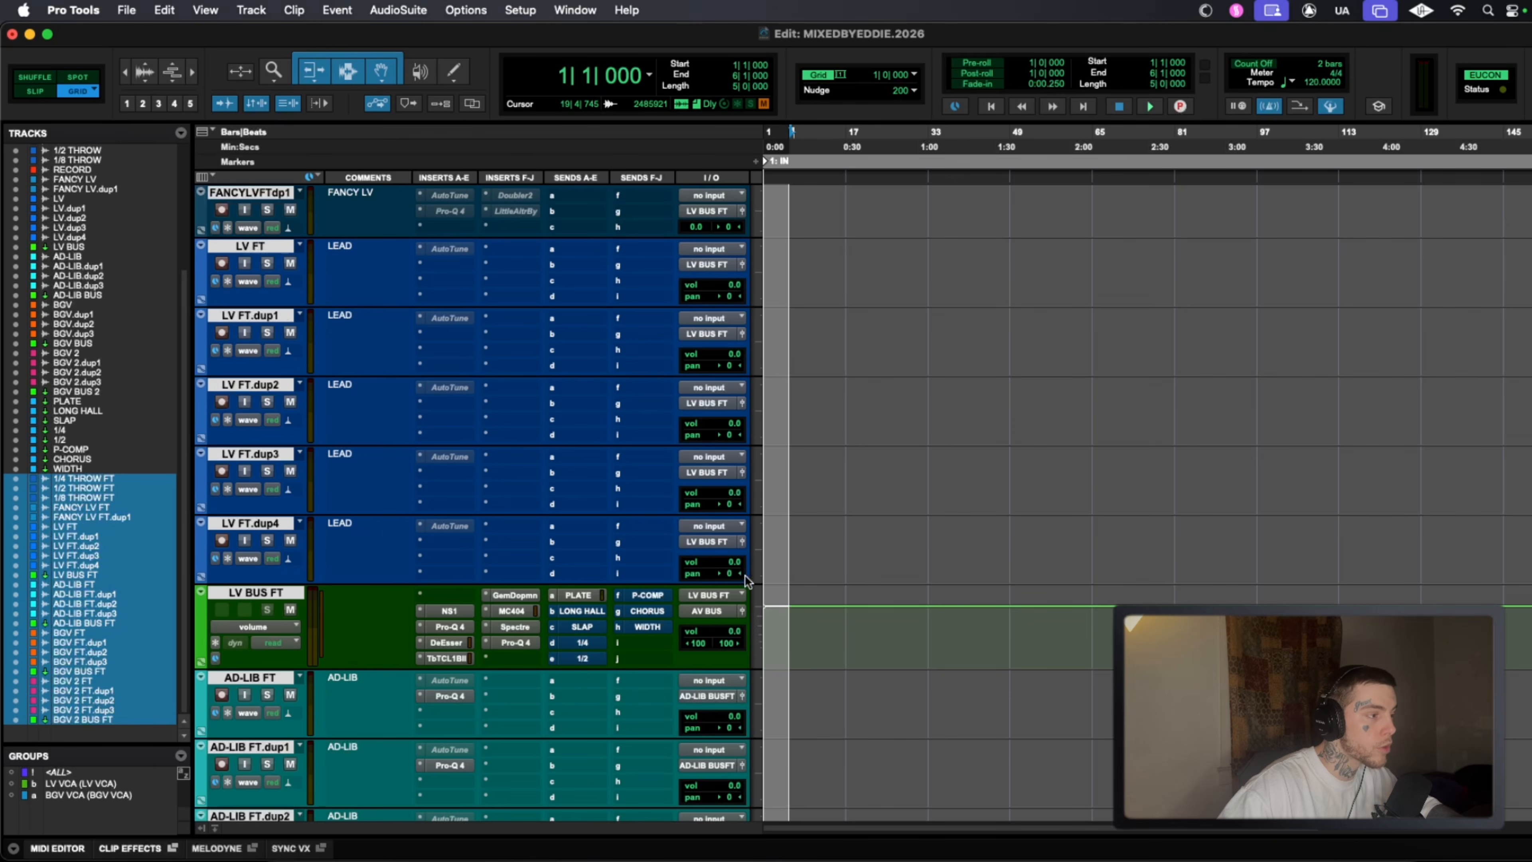
scroll(849, 511, "up", 6)
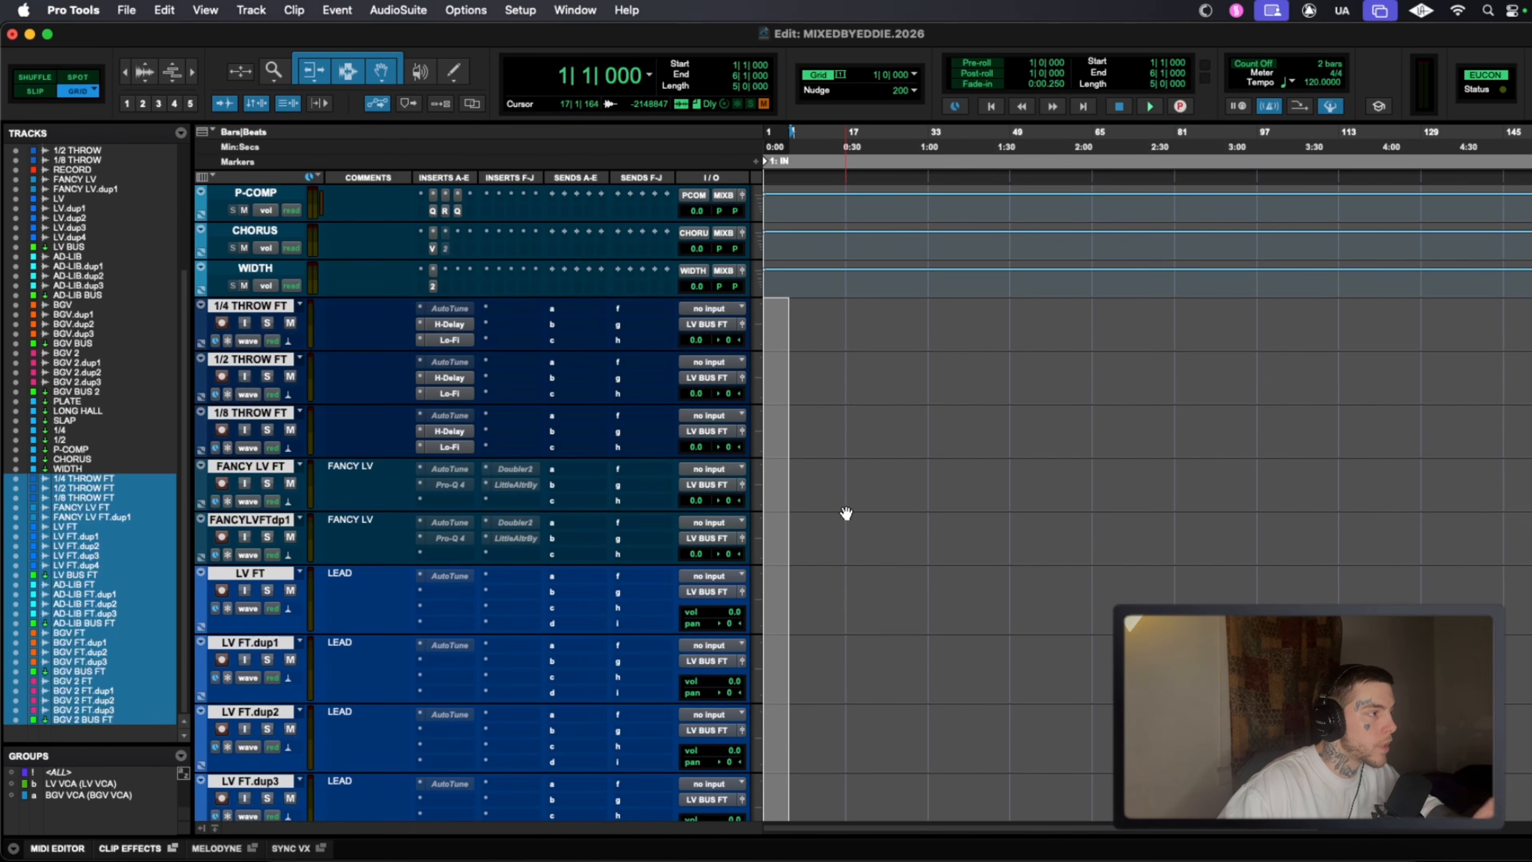
scroll(849, 511, "up", 3)
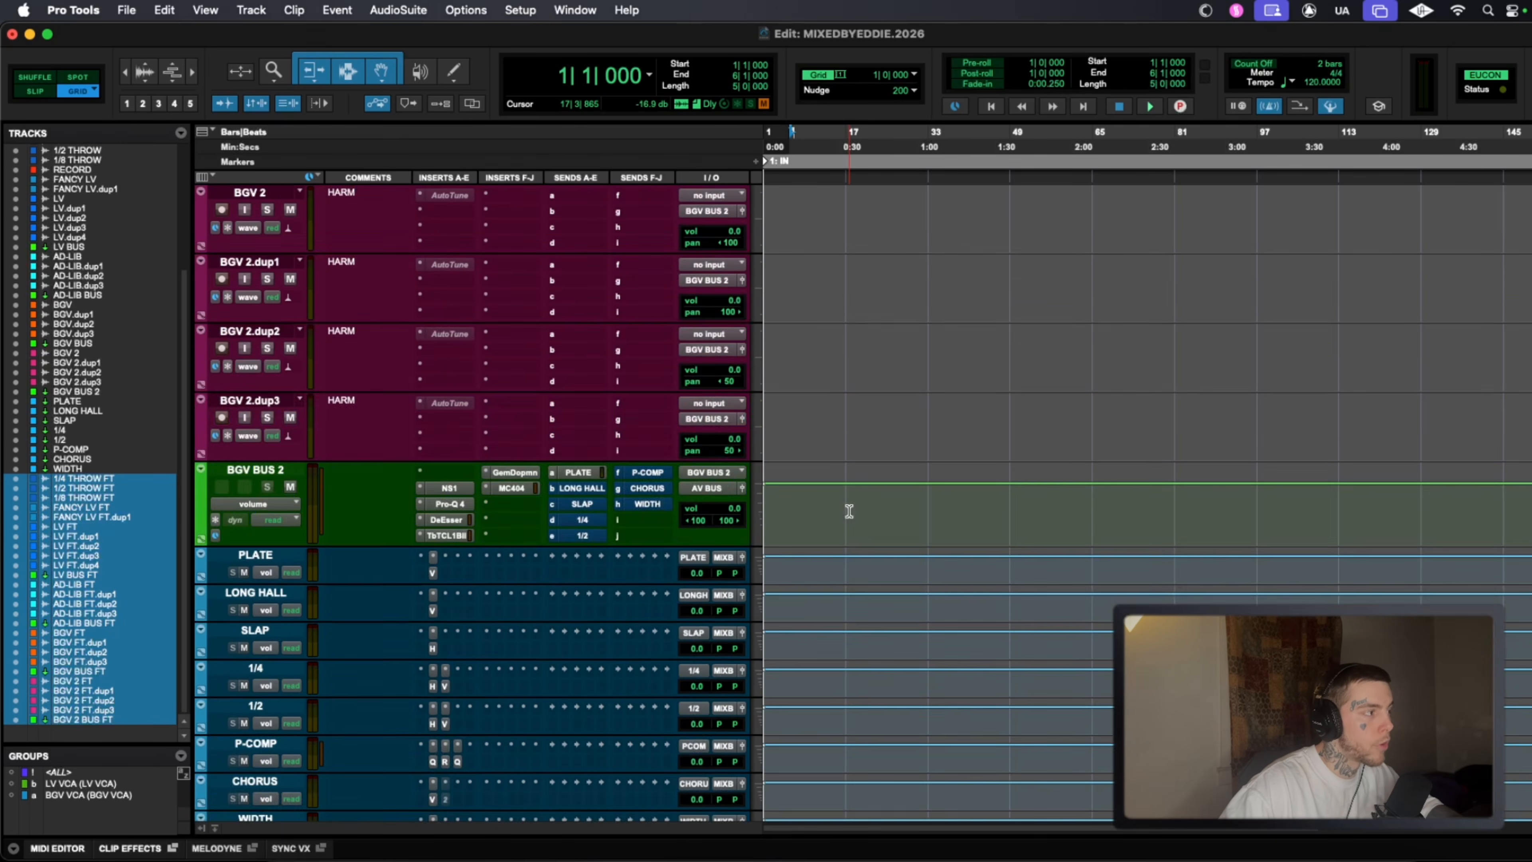
Hide the selected FT tracks and make them inactive.
scroll(845, 507, "down", 6)
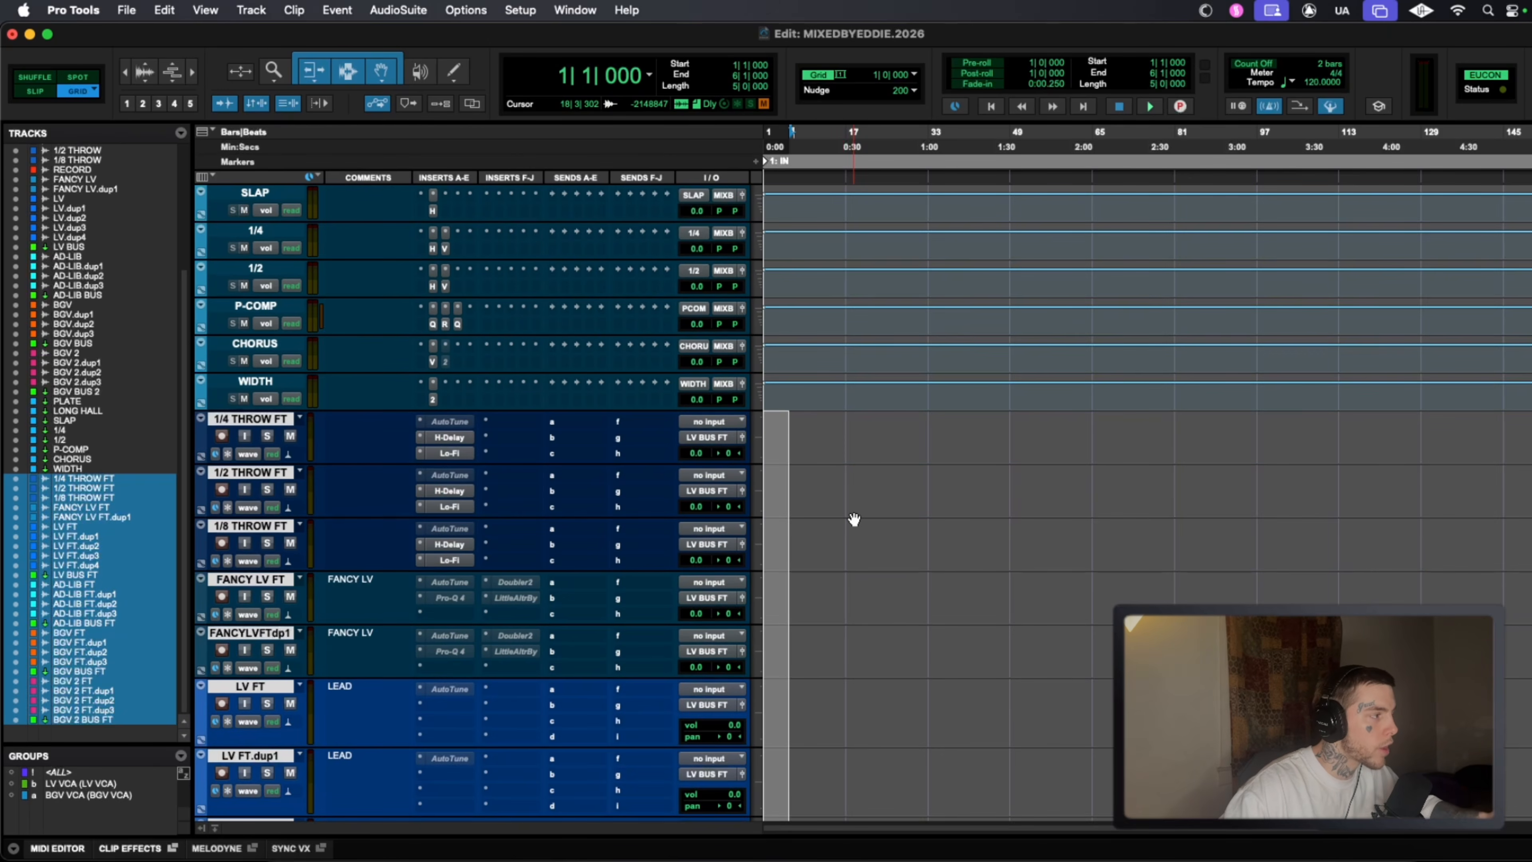
scroll(854, 519, "down", 2)
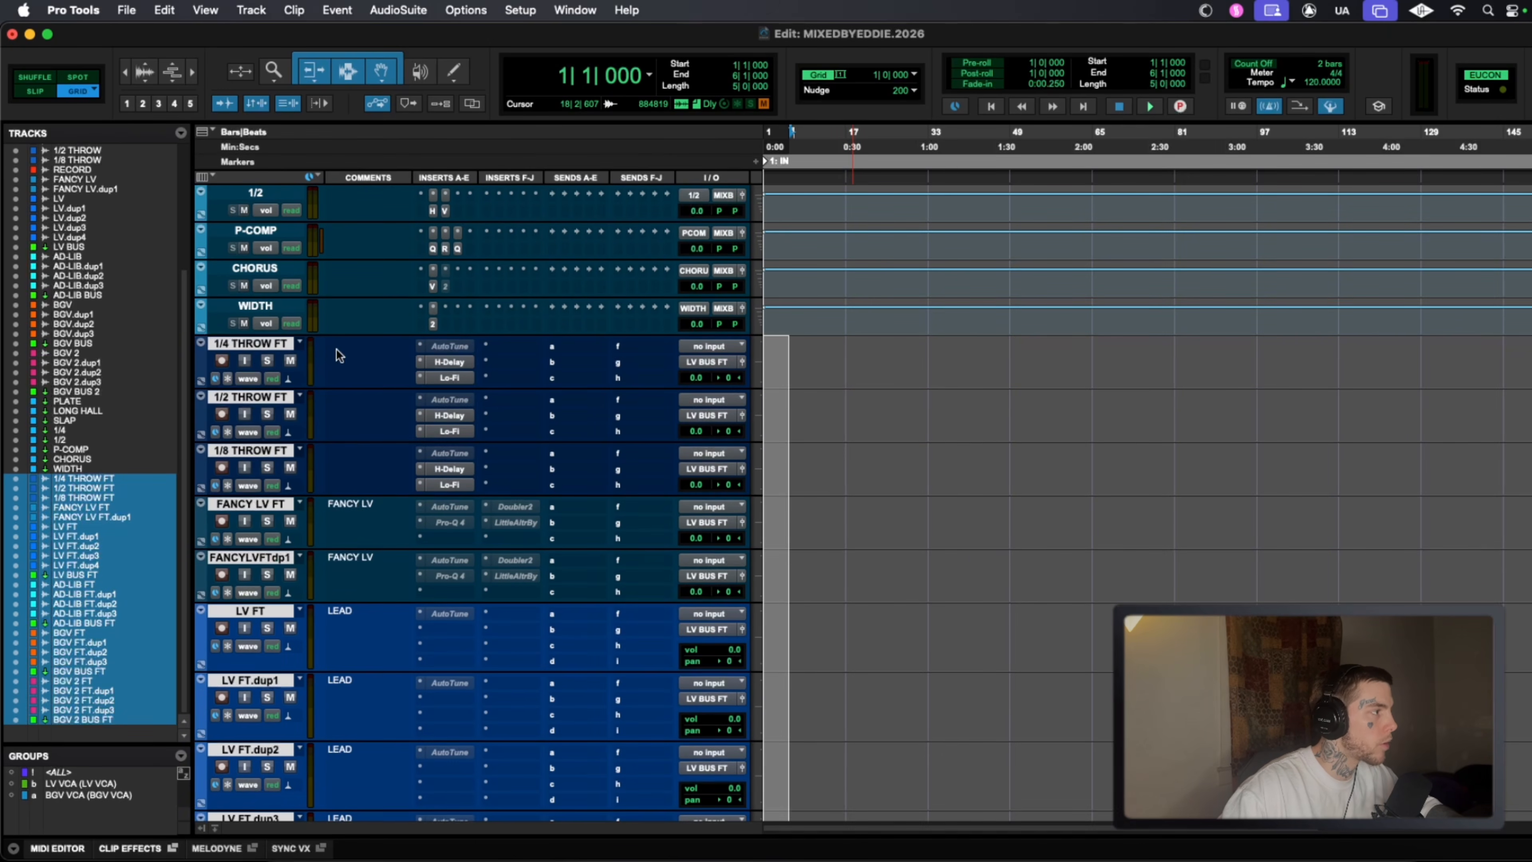
right_click(272, 347)
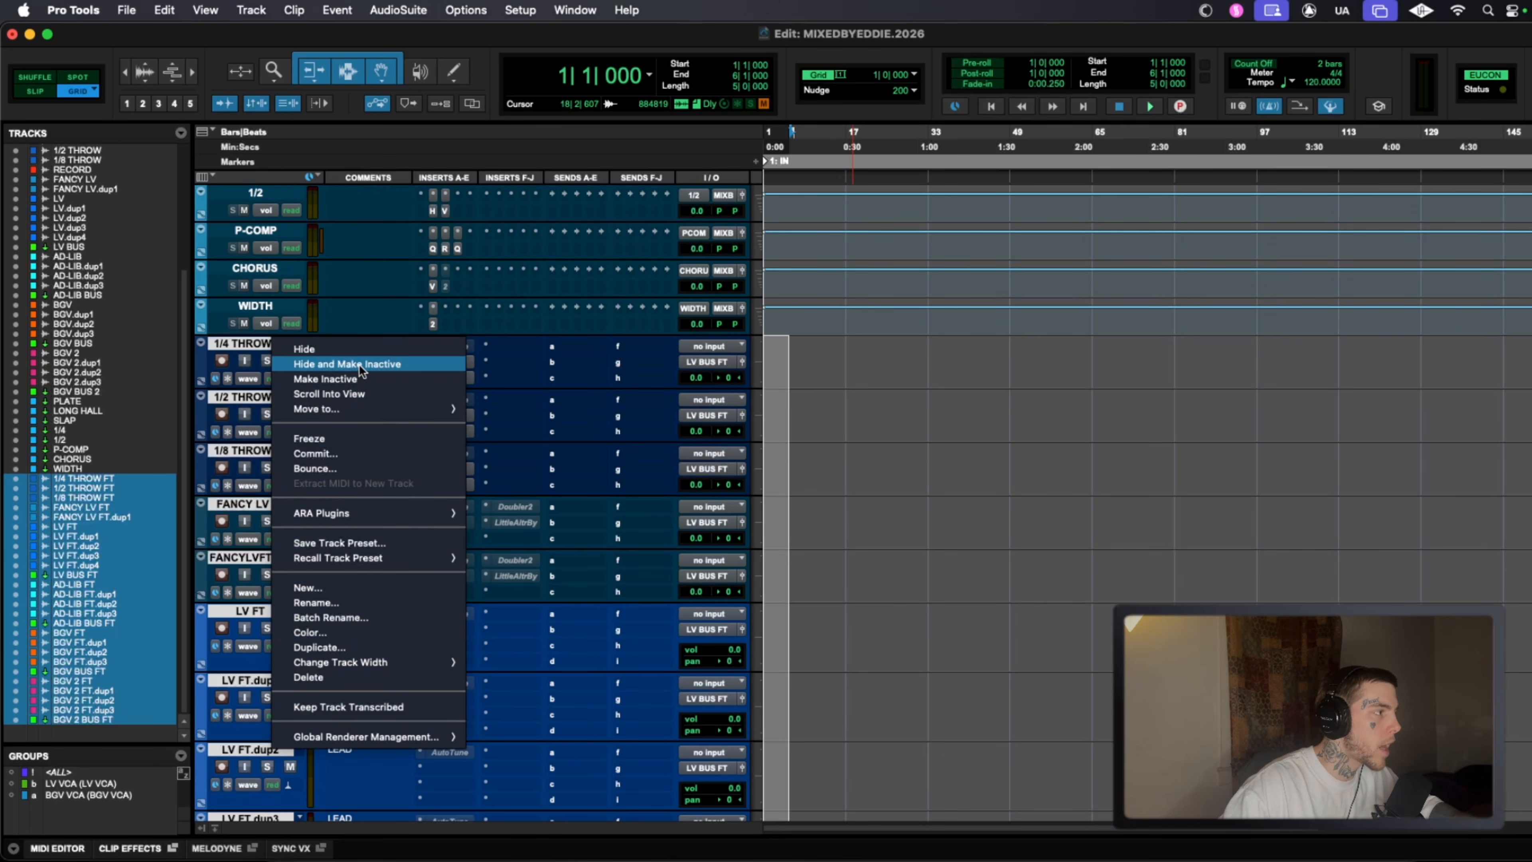
left_click(362, 366)
Show the MULTI-TRACK folder and its nested tracks through BEAT DELAY, and collapse the Tracks and Groups lists.
scroll(145, 403, "up", 3)
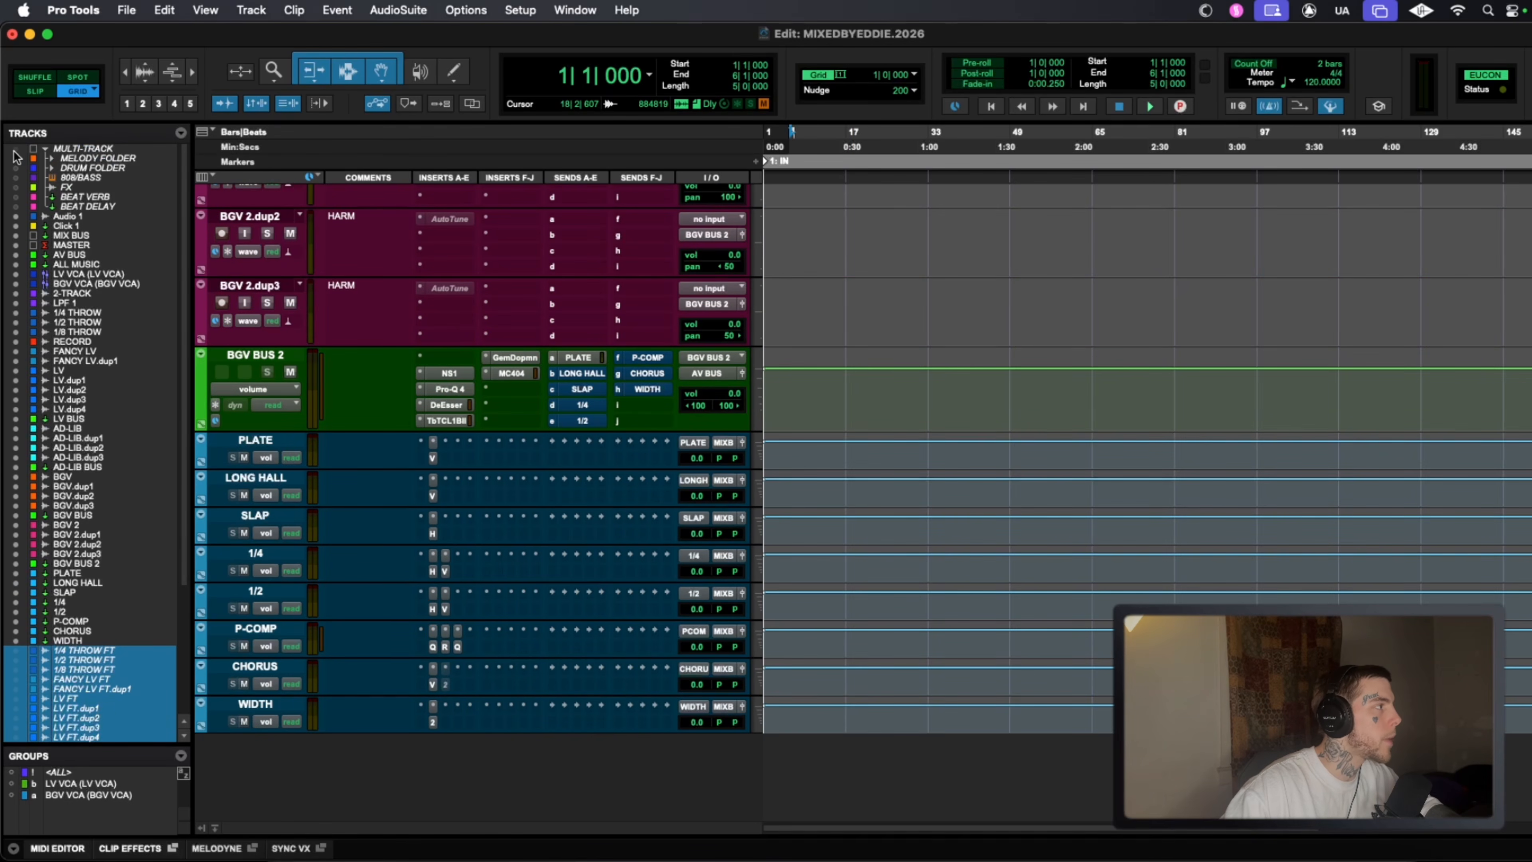
left_click_drag(17, 150, 17, 206)
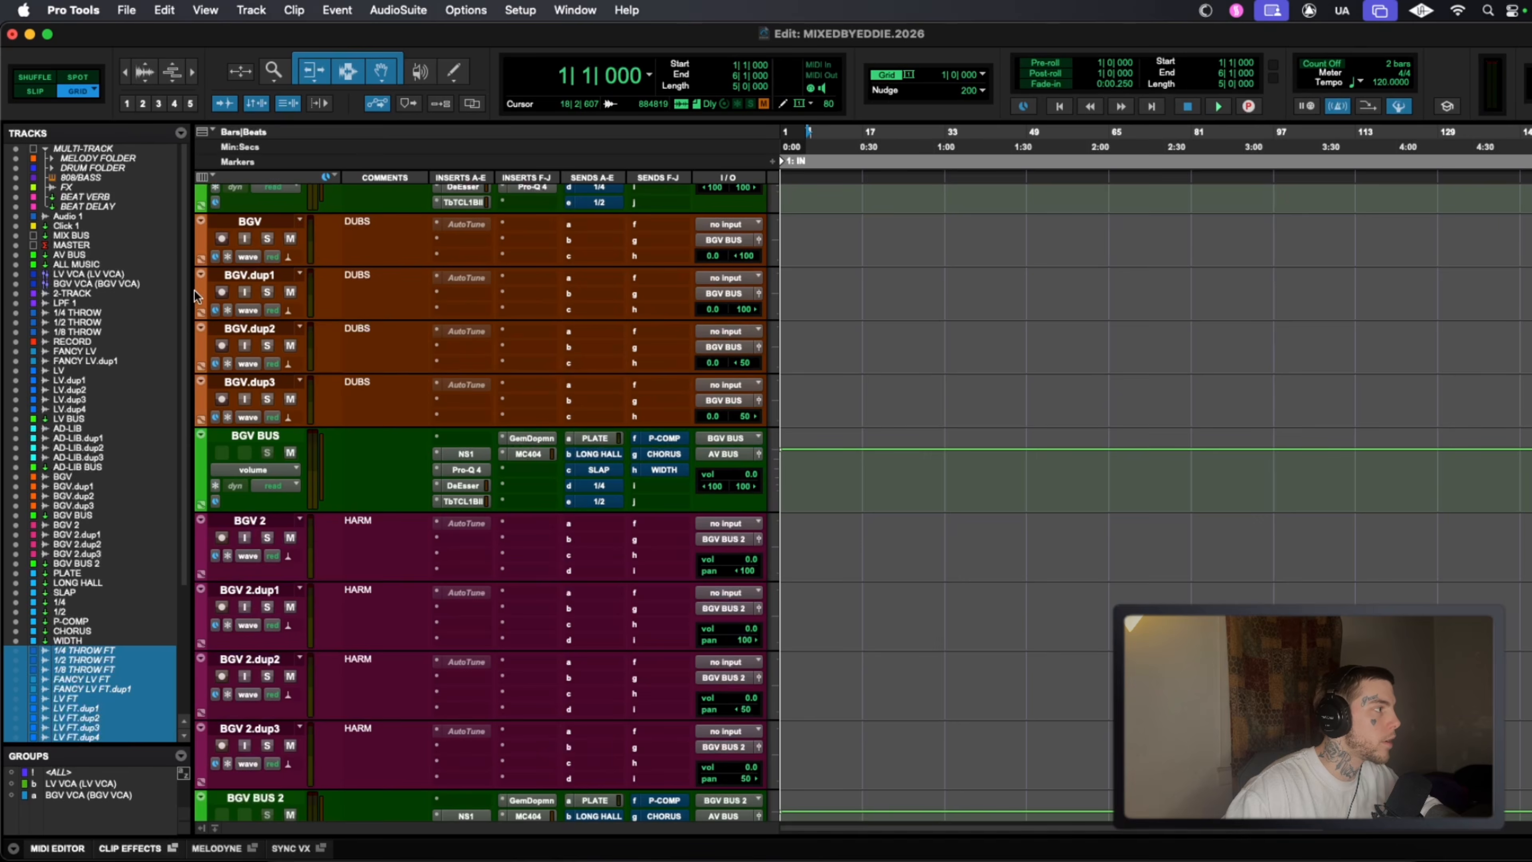
left_click_drag(192, 293, 5, 294)
scroll(701, 383, "up", 12)
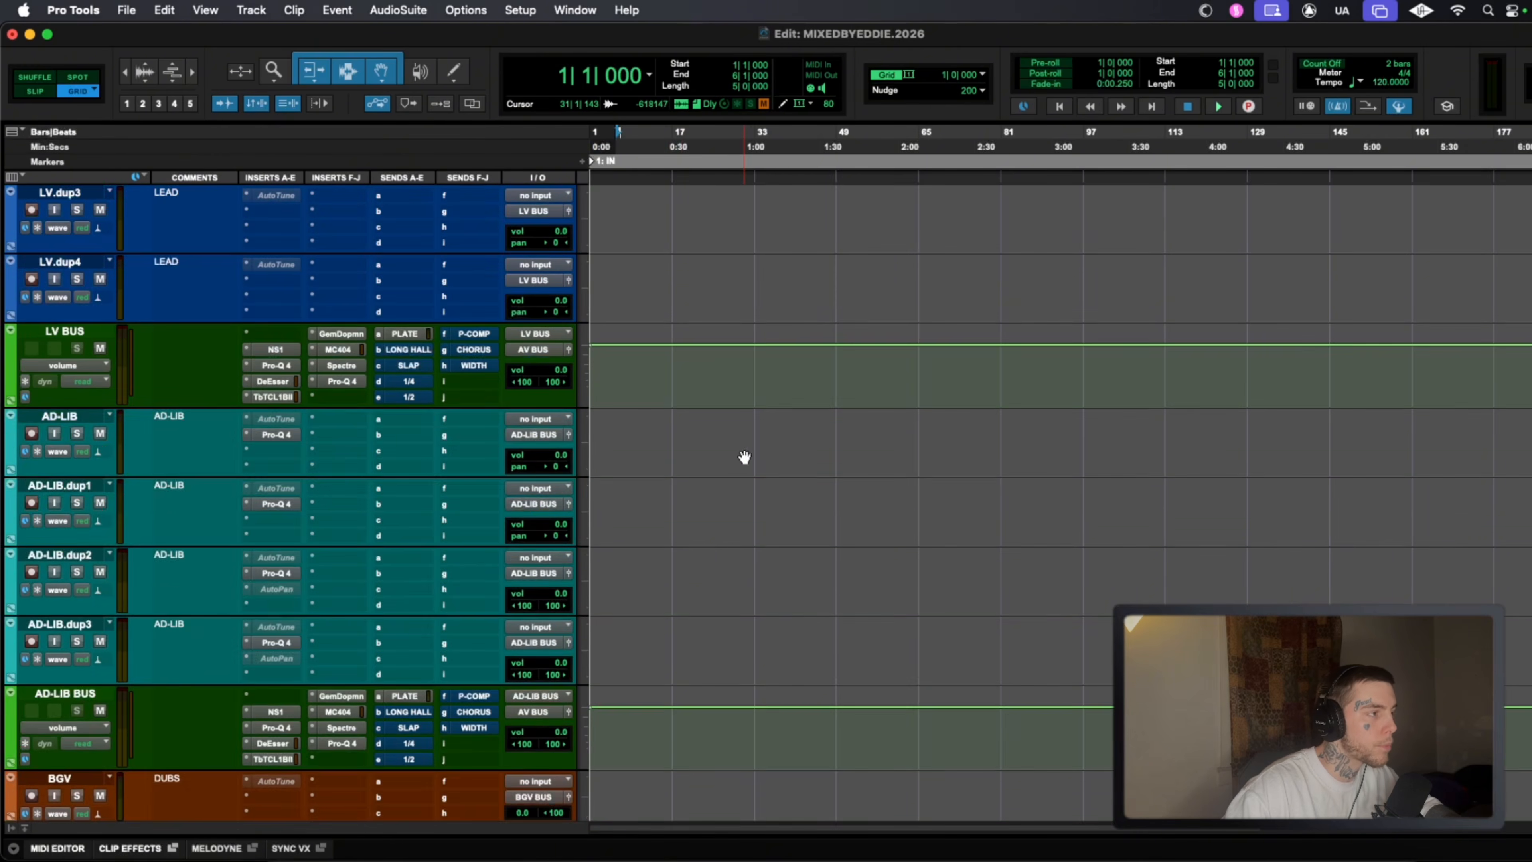
scroll(751, 462, "up", 10)
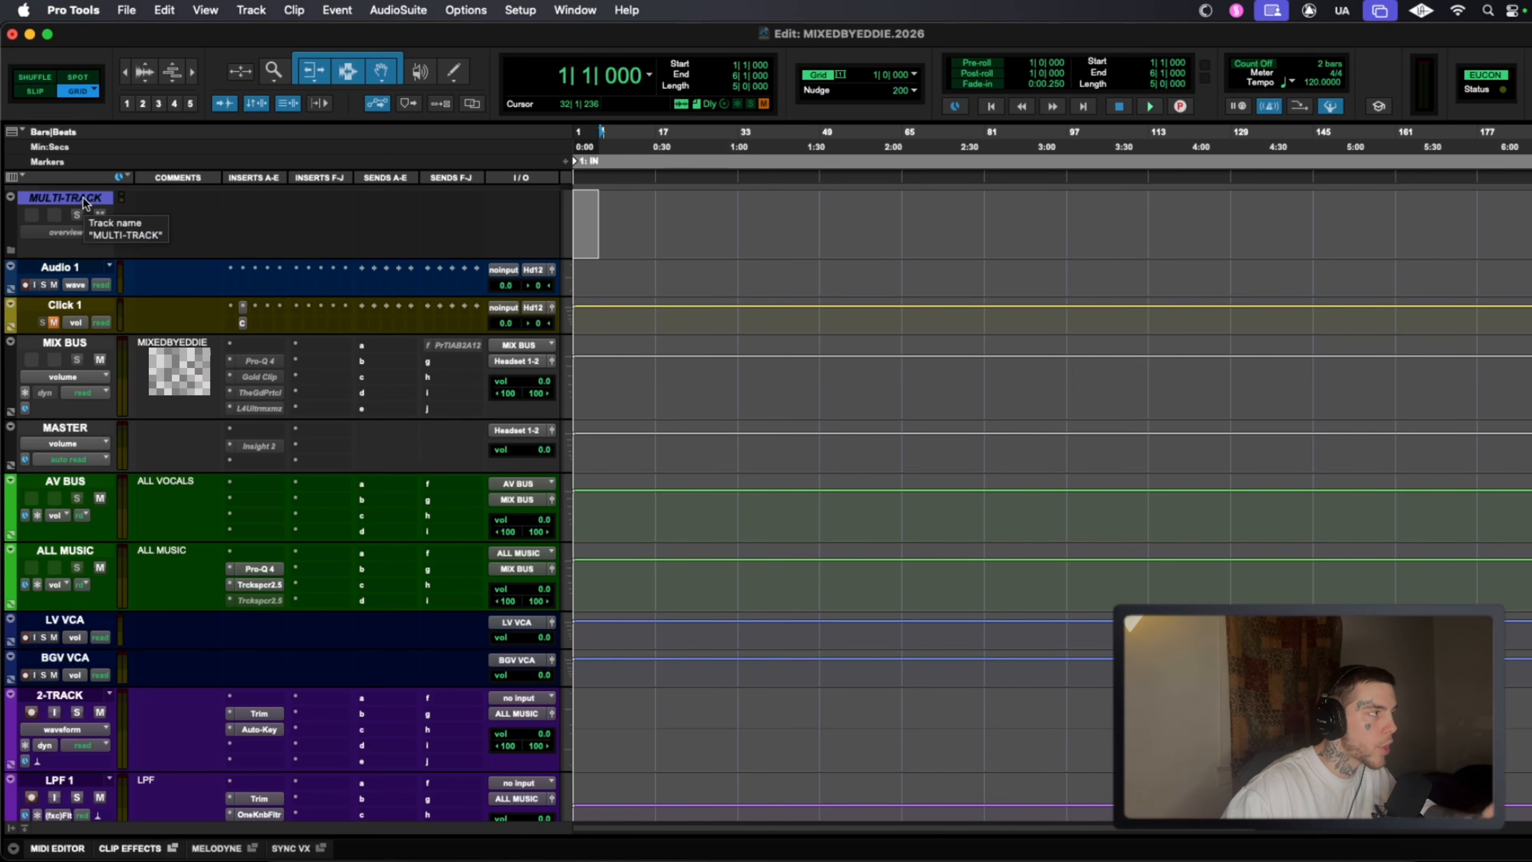
Open the MULTI-TRACK folder to expand its nested tracks.
scroll(668, 505, "down", 3)
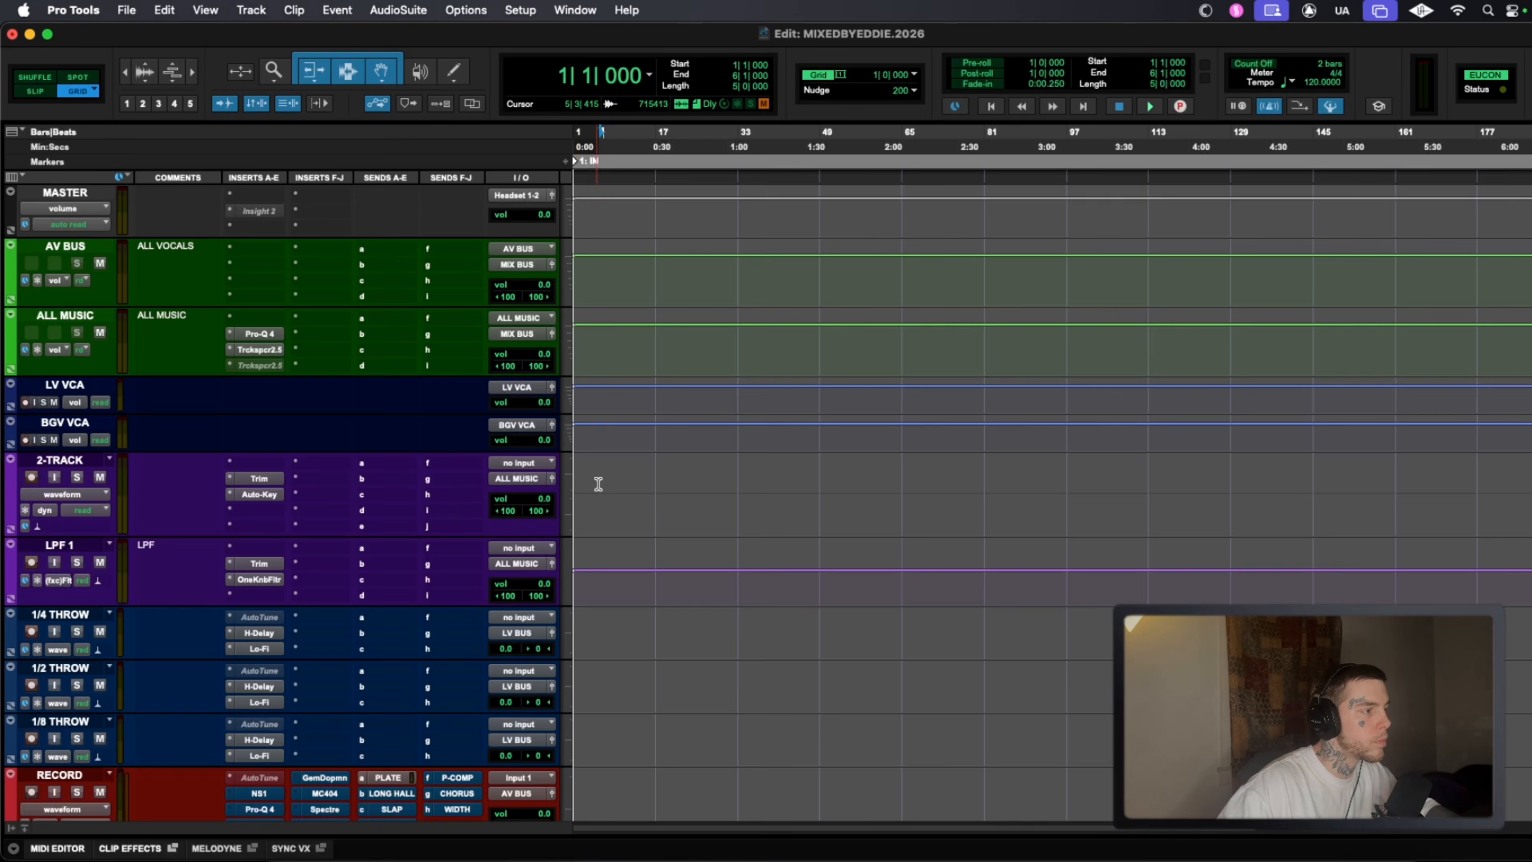
scroll(597, 485, "up", 4)
right_click(82, 205)
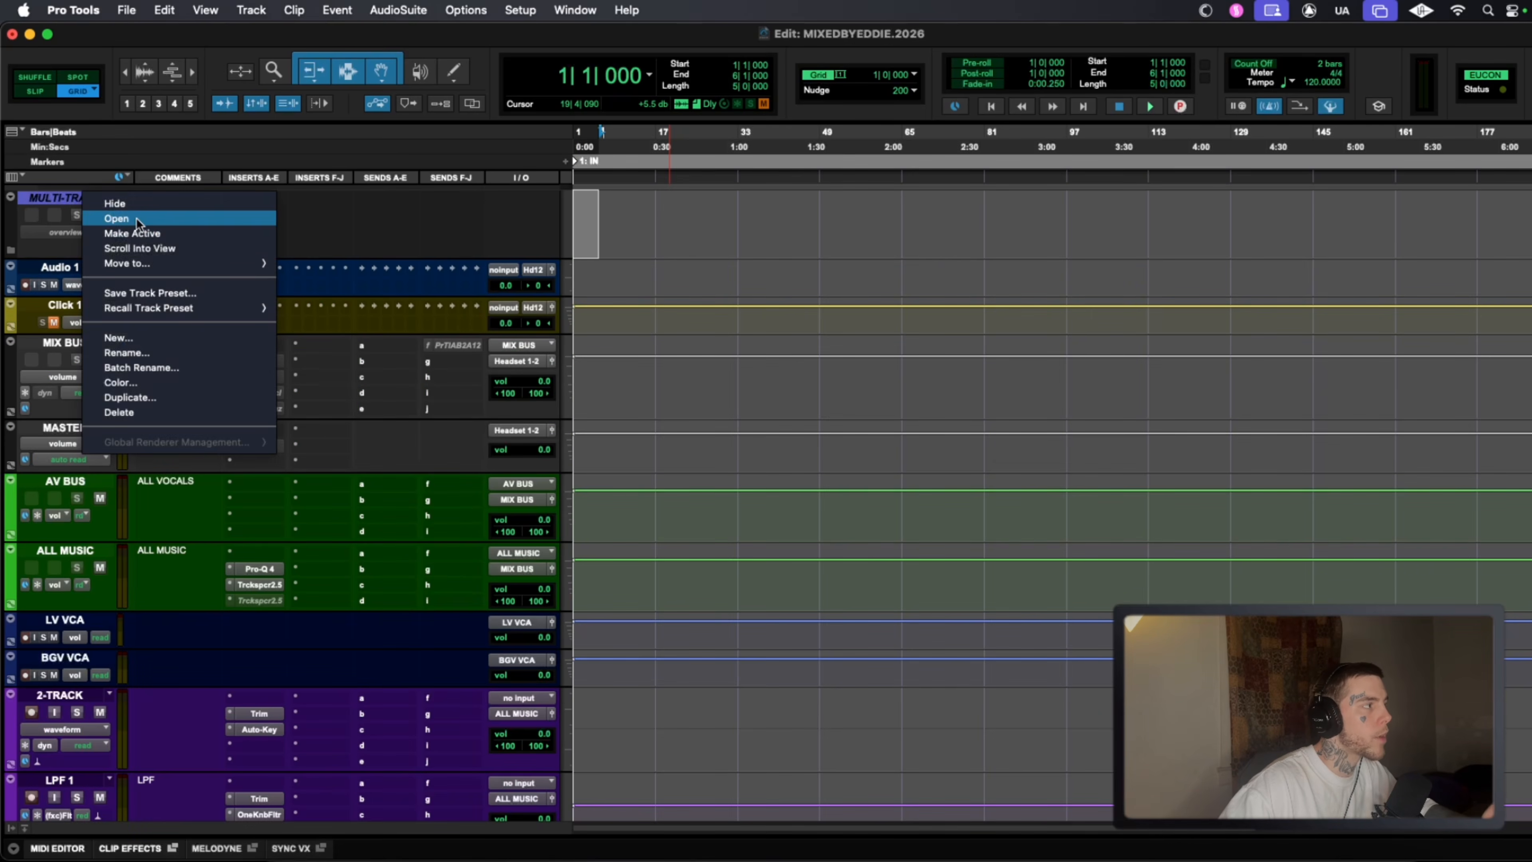
left_click(137, 218)
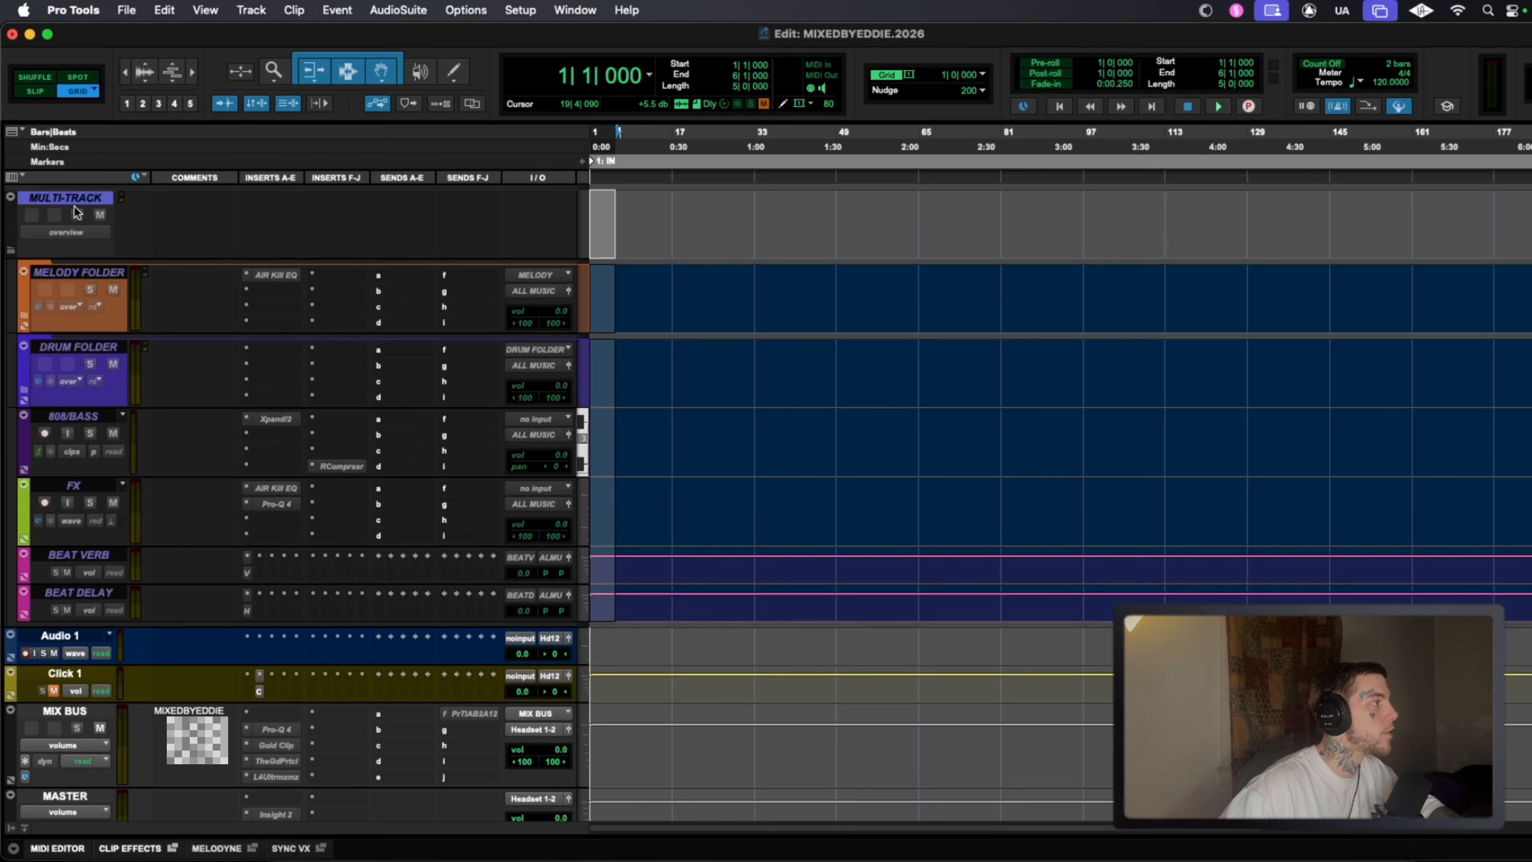
Select the tracks from MULTI-TRACK through BEAT DELAY and make them active.
left_click(81, 595, "shift")
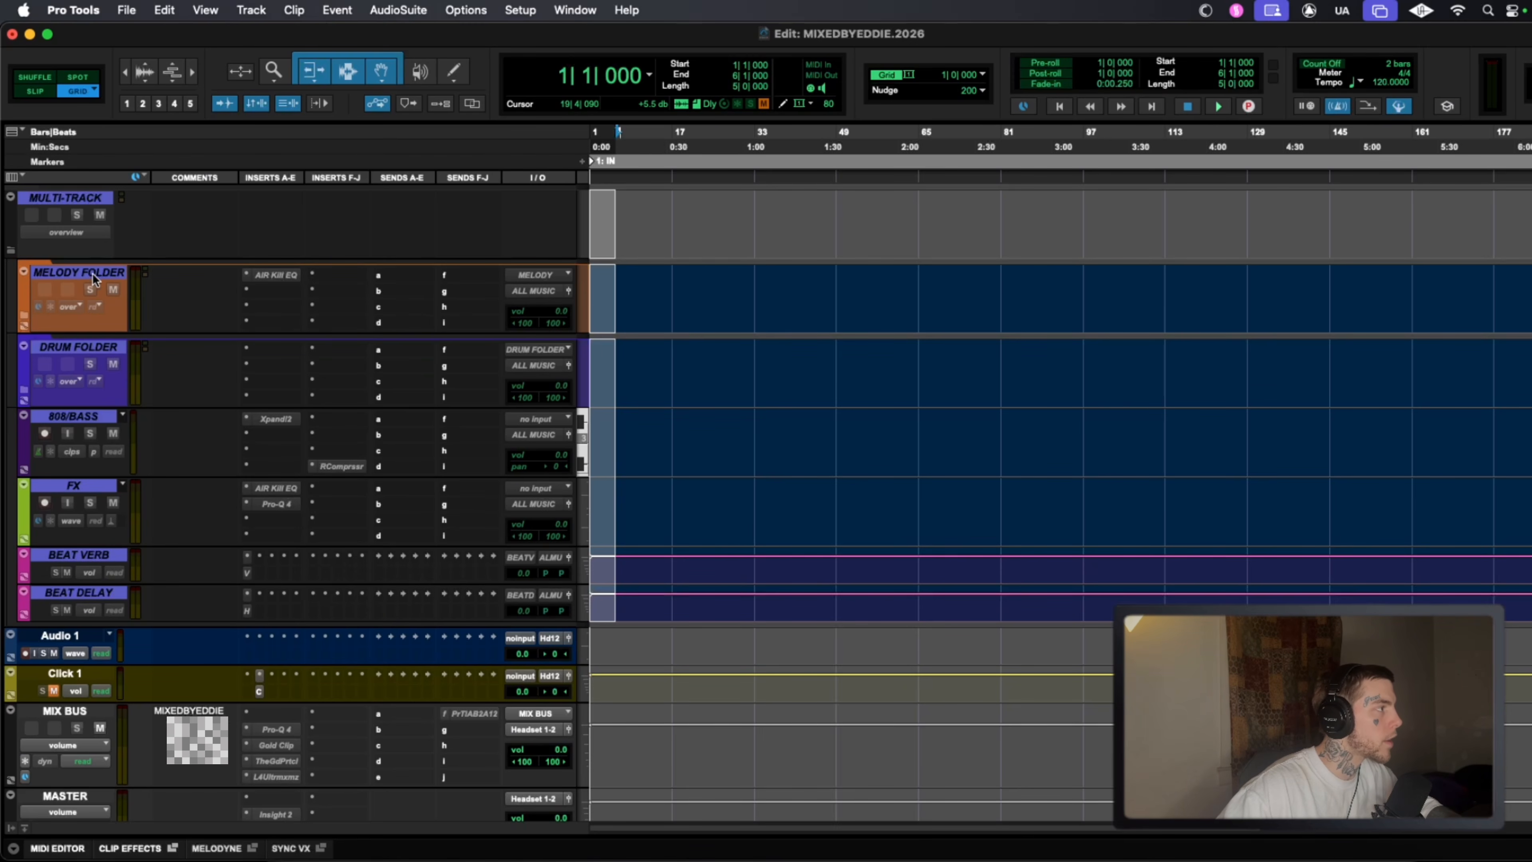
right_click(83, 279)
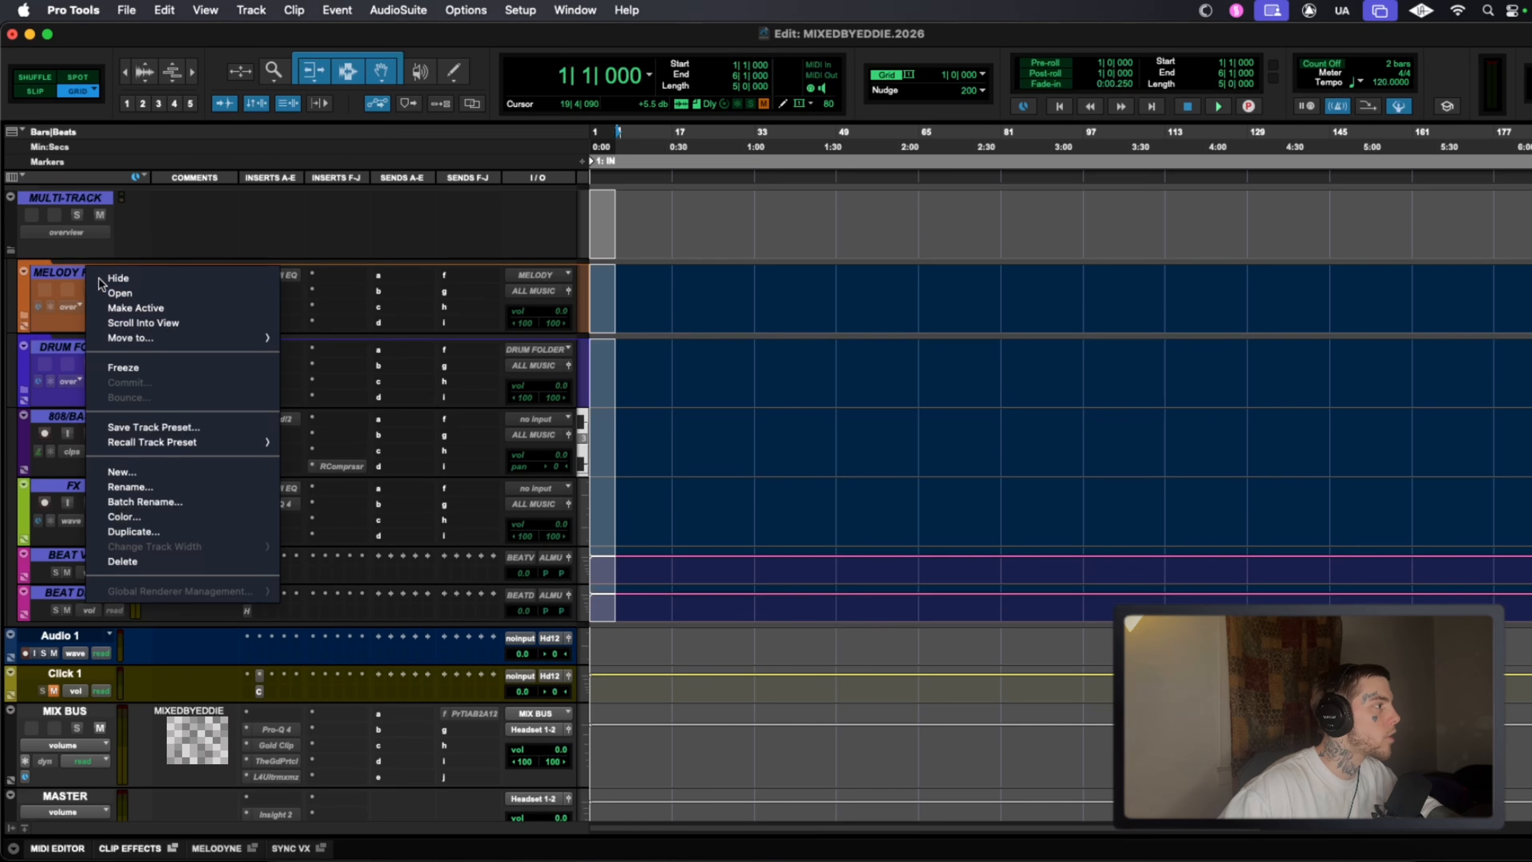
left_click(149, 308)
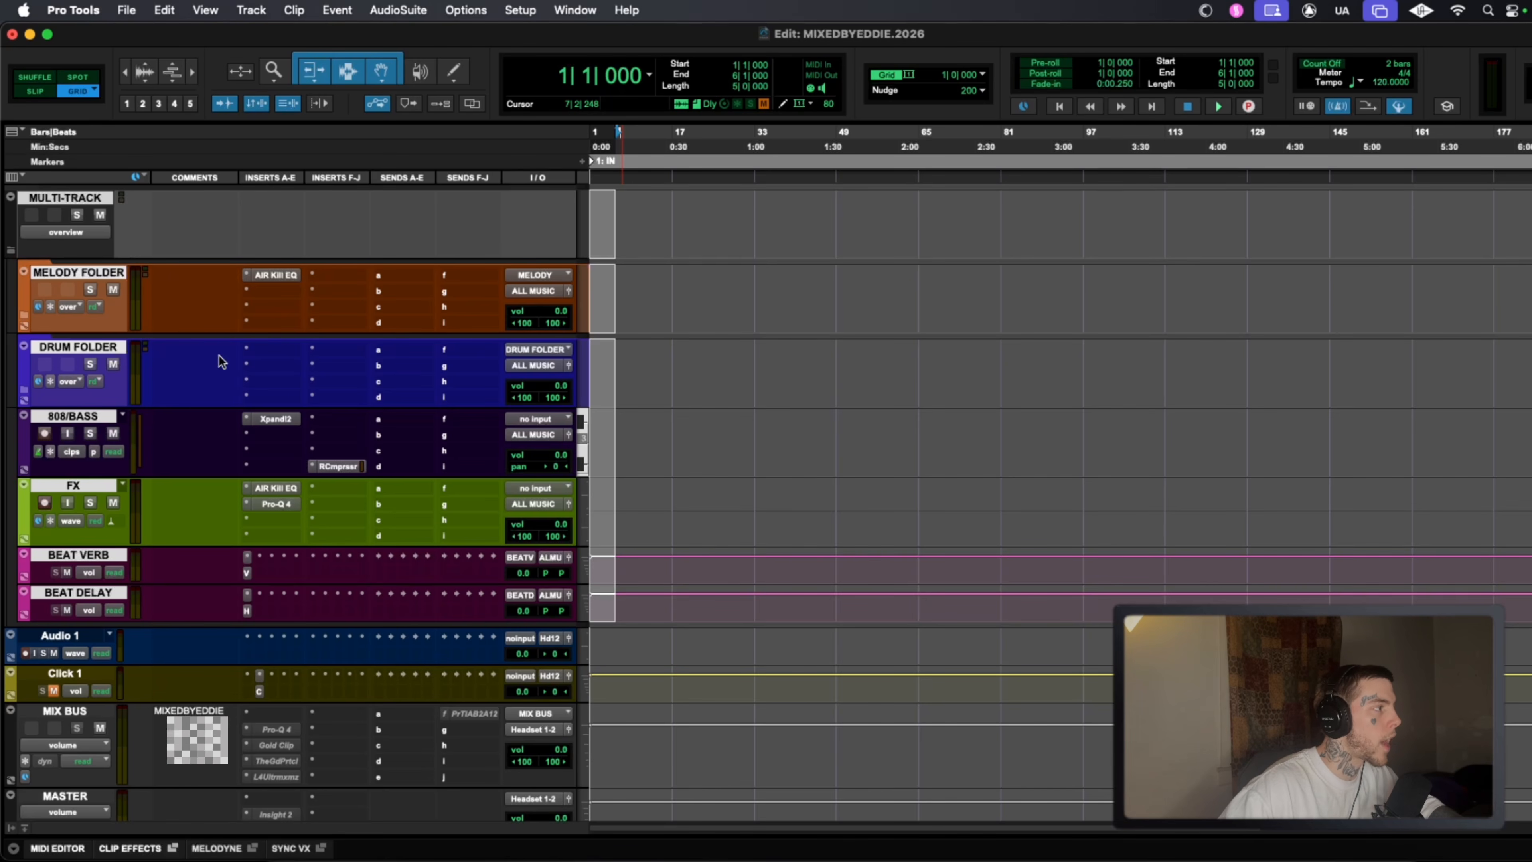
Open the MELODY FOLDER and DRUM FOLDER and review the routing of their nested tracks.
right_click(103, 279)
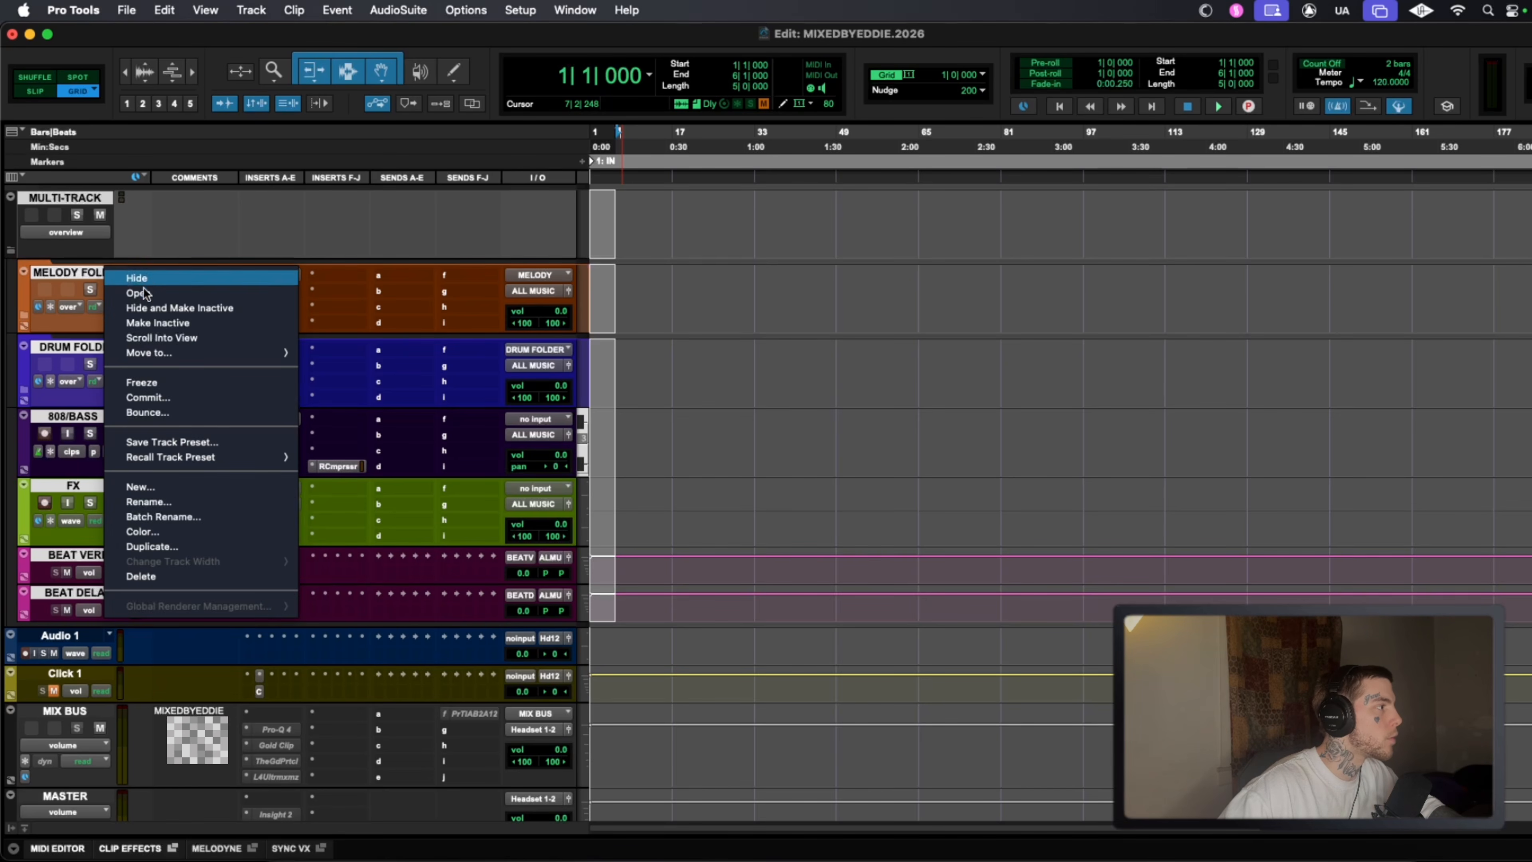
left_click(120, 279)
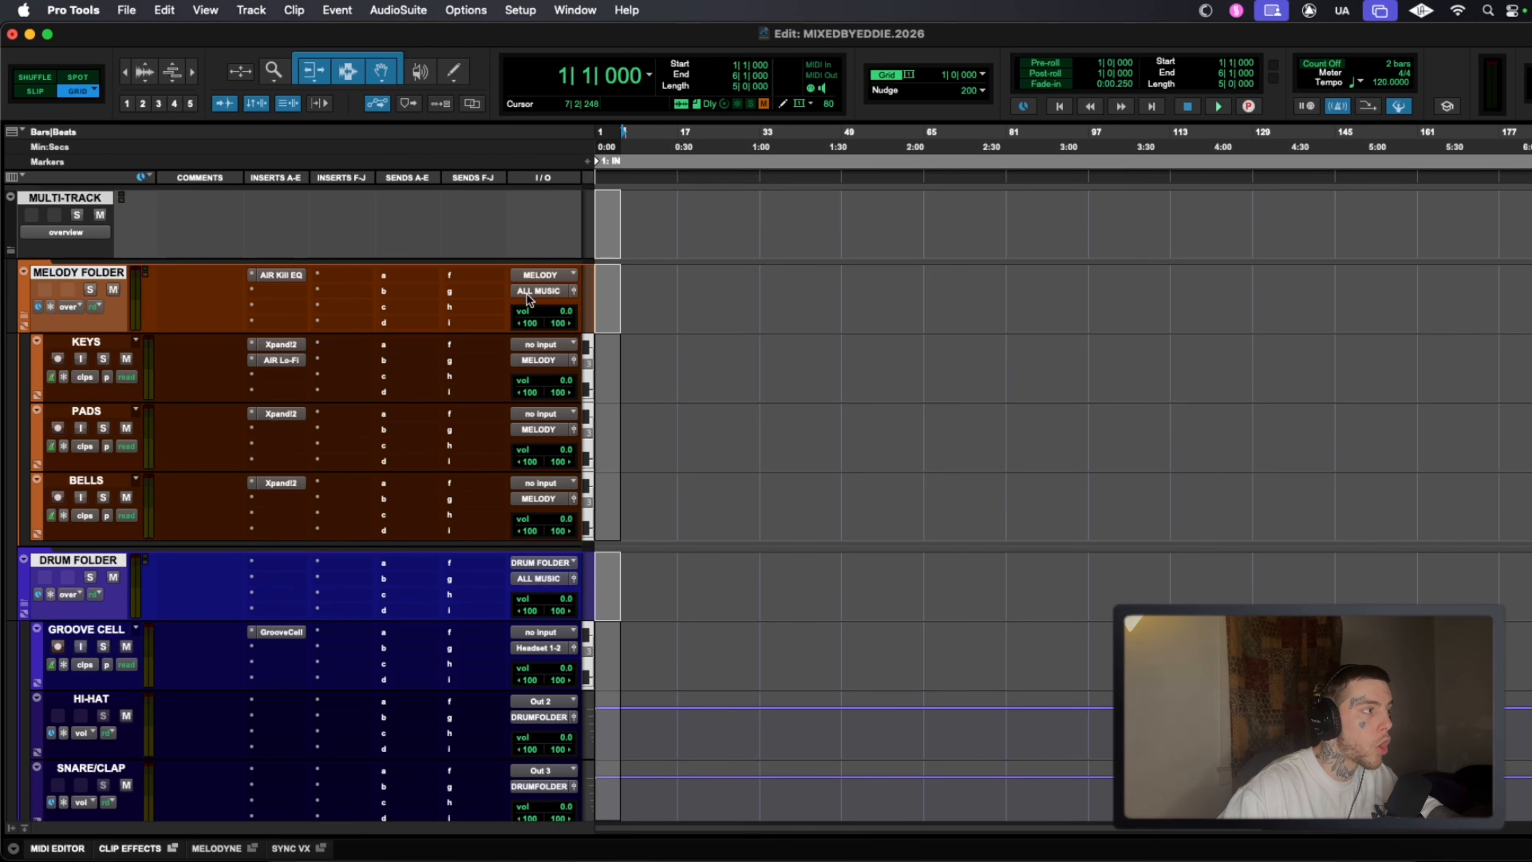
scroll(498, 435, "down", 3)
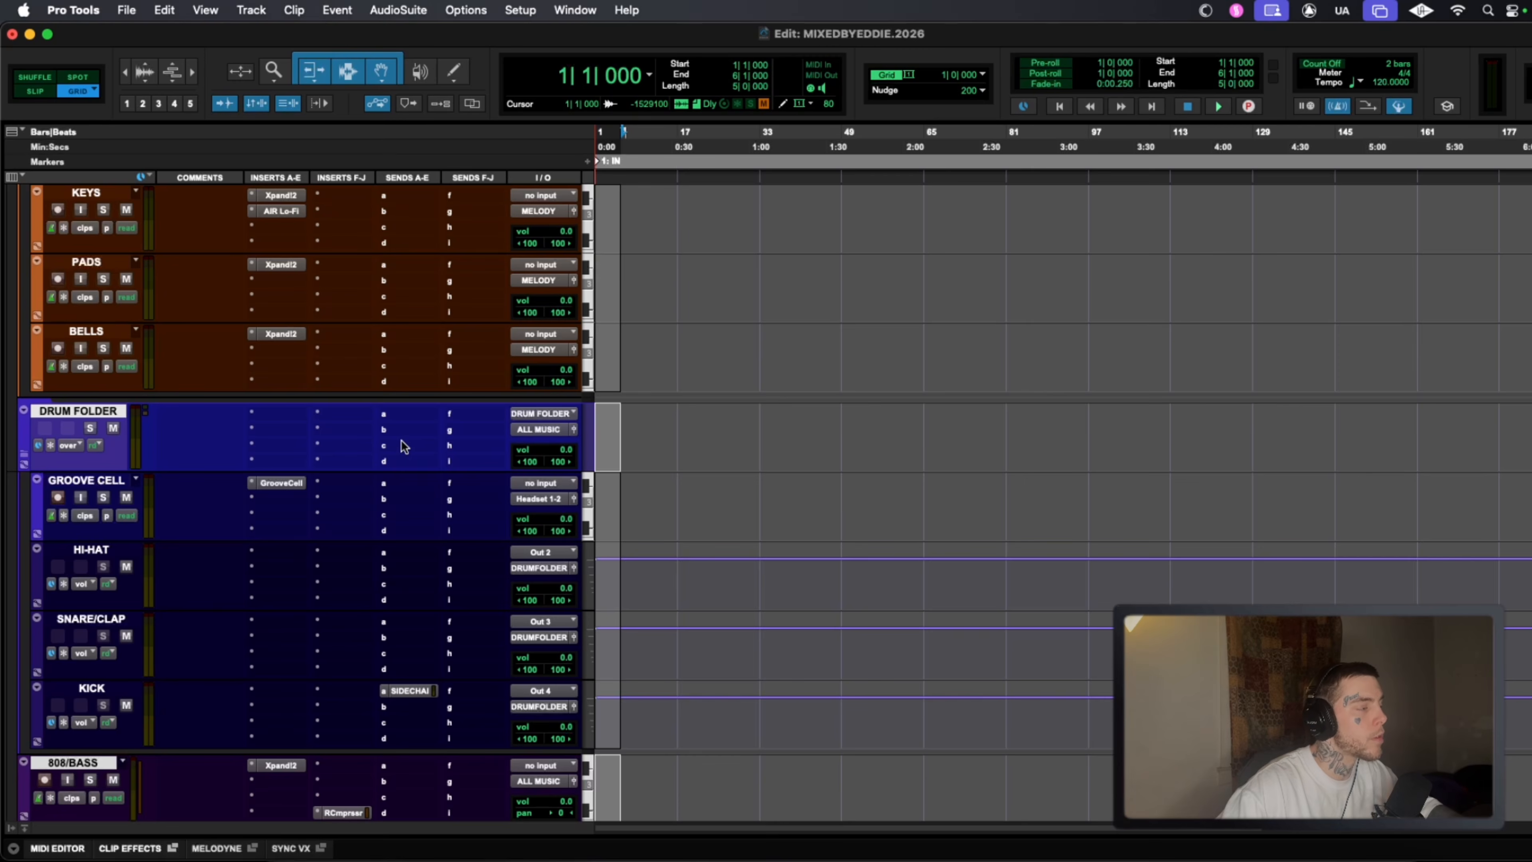
scroll(361, 435, "up", 1)
scroll(241, 392, "down", 2)
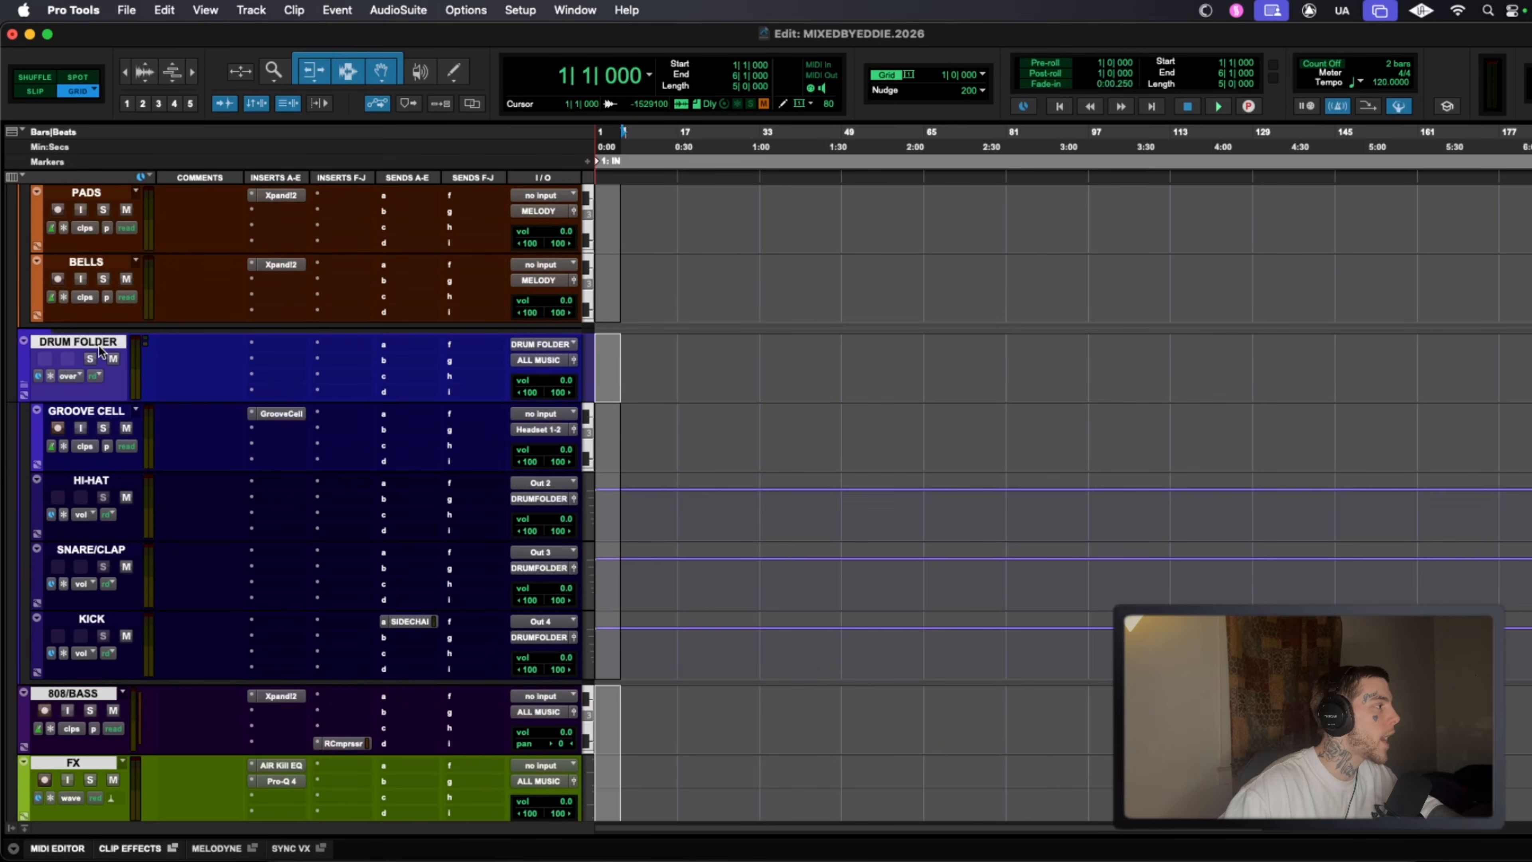
scroll(97, 350, "down", 1)
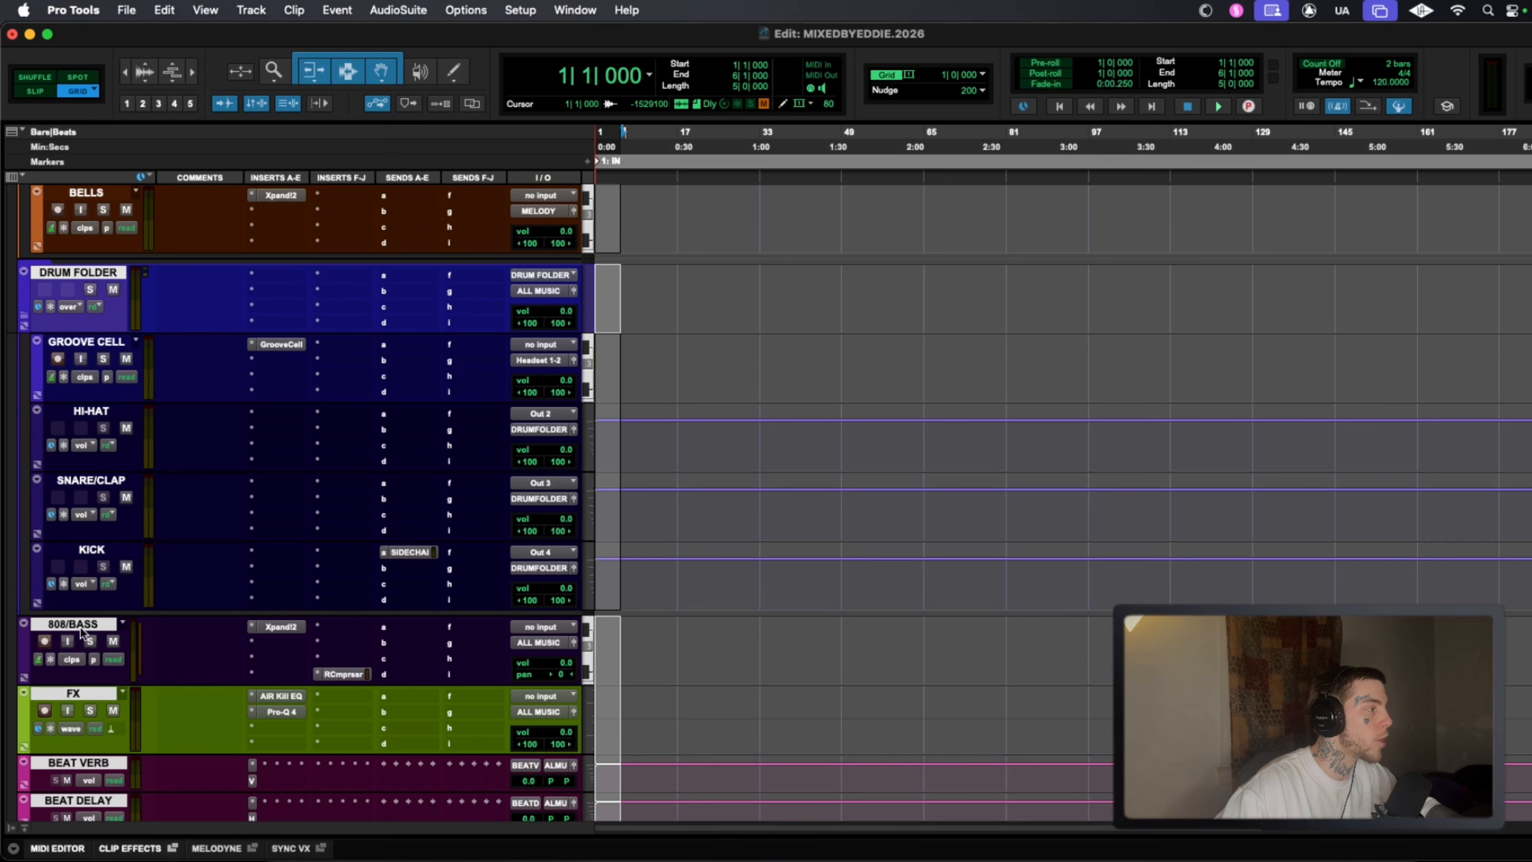
Open the RCompressor on the 808/BASS track to examine its threshold and kick sidechain key input, and close it.
scroll(226, 637, "down", 3)
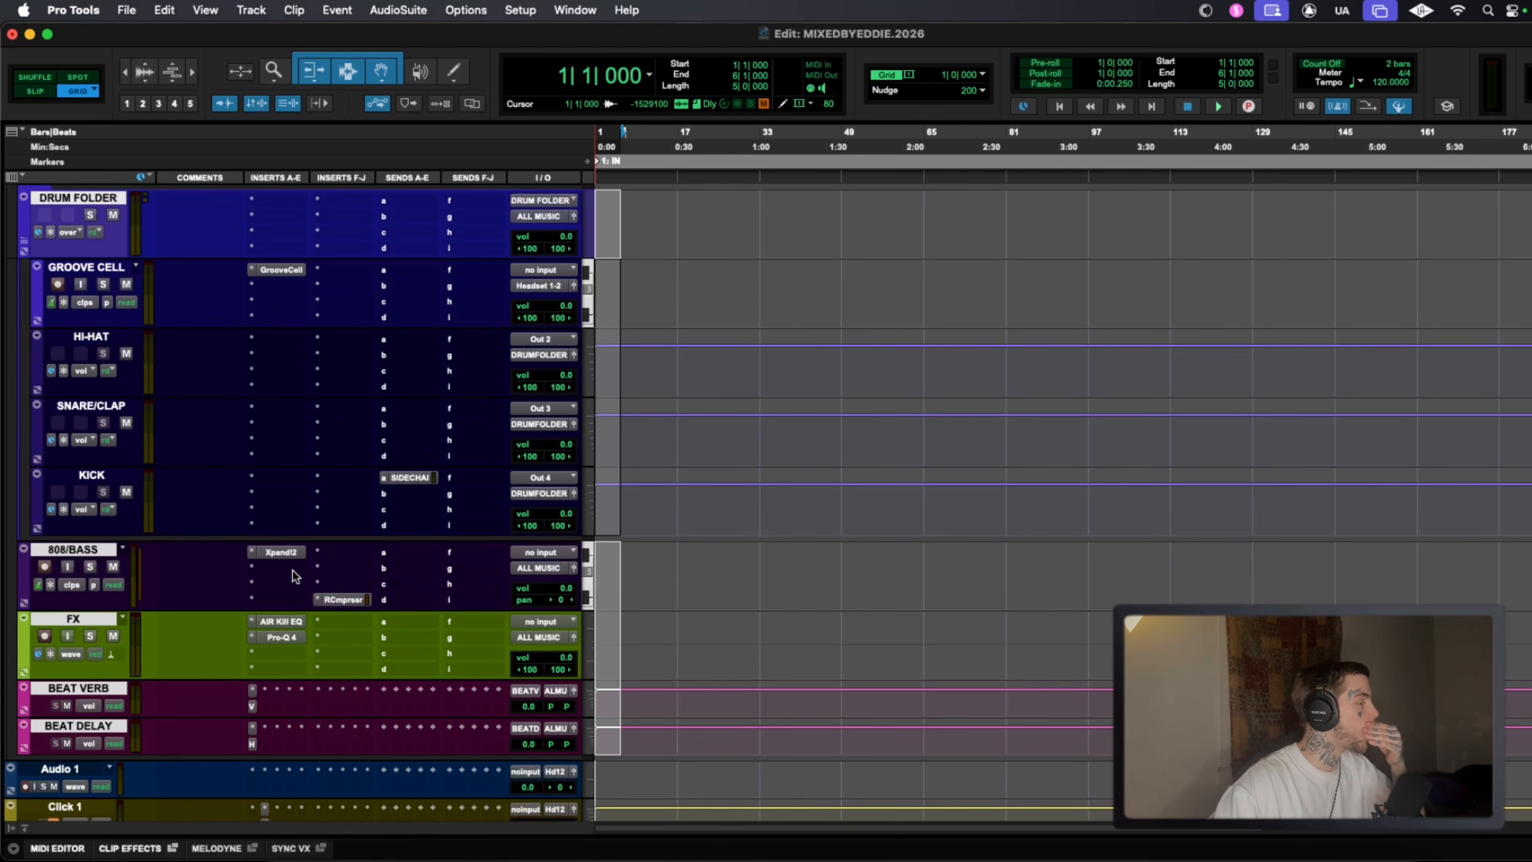
left_click(352, 599)
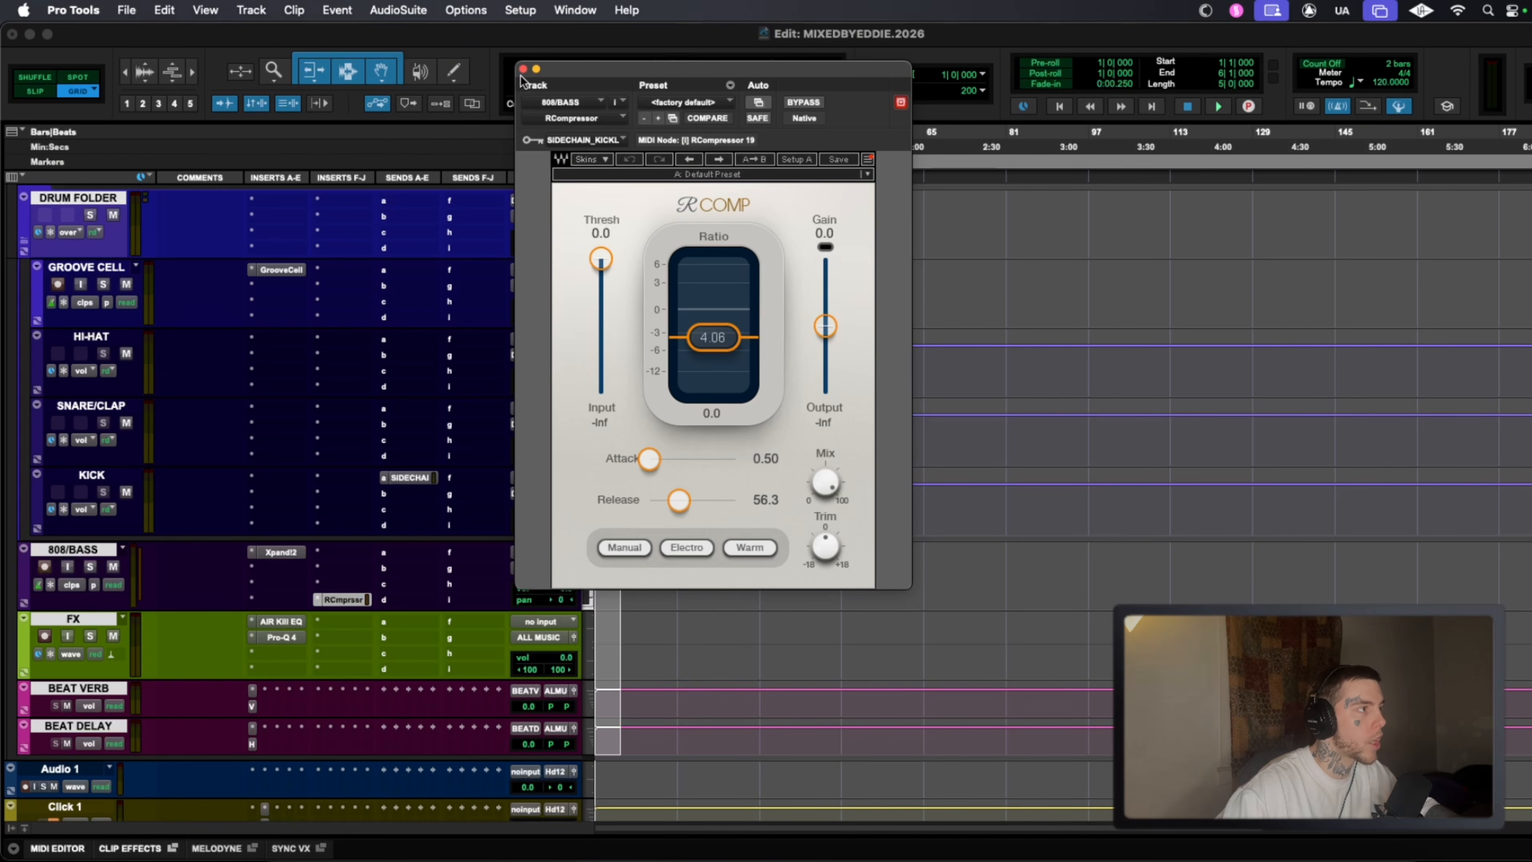
mouse_move(599, 261)
left_mouse_down()
mouse_move(599, 293)
mouse_move(599, 262)
left_mouse_up()
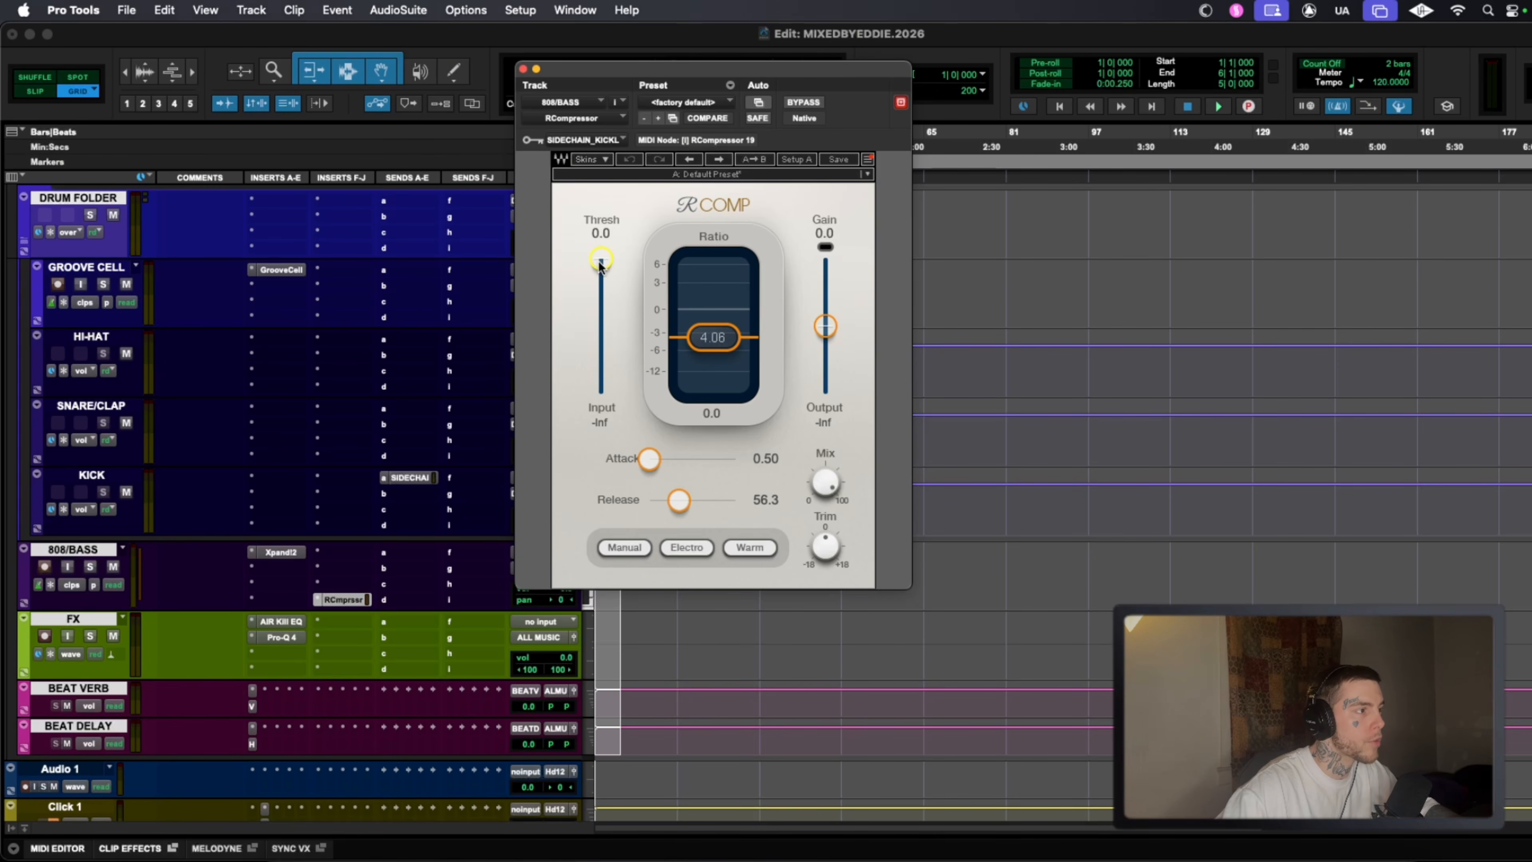
left_click(523, 69)
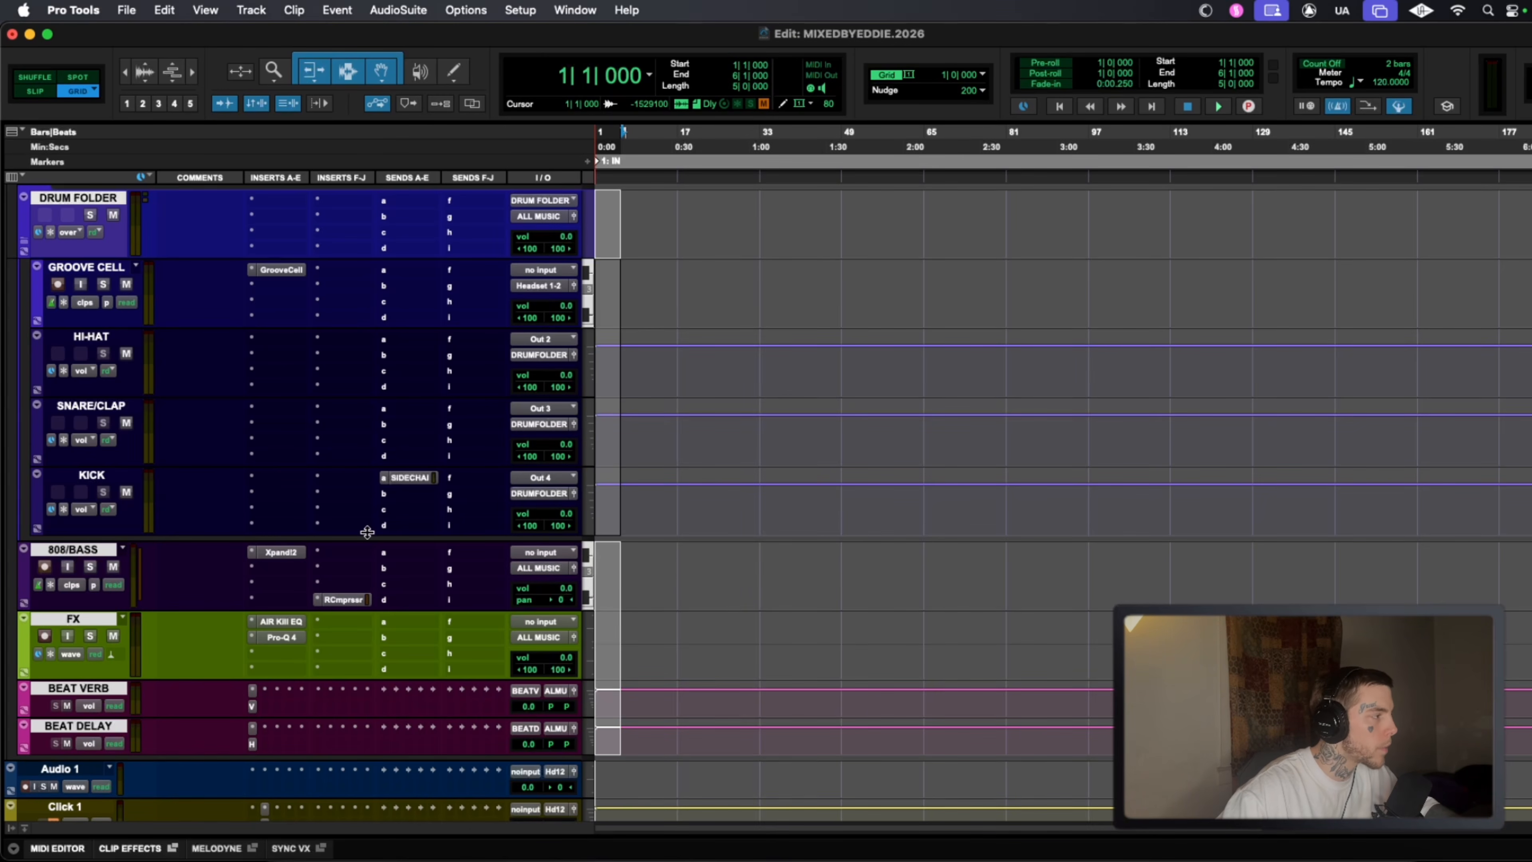
Review the FX track and the BEAT VERB and BEAT DELAY return tracks below 808/BASS.
scroll(367, 533, "down", 2)
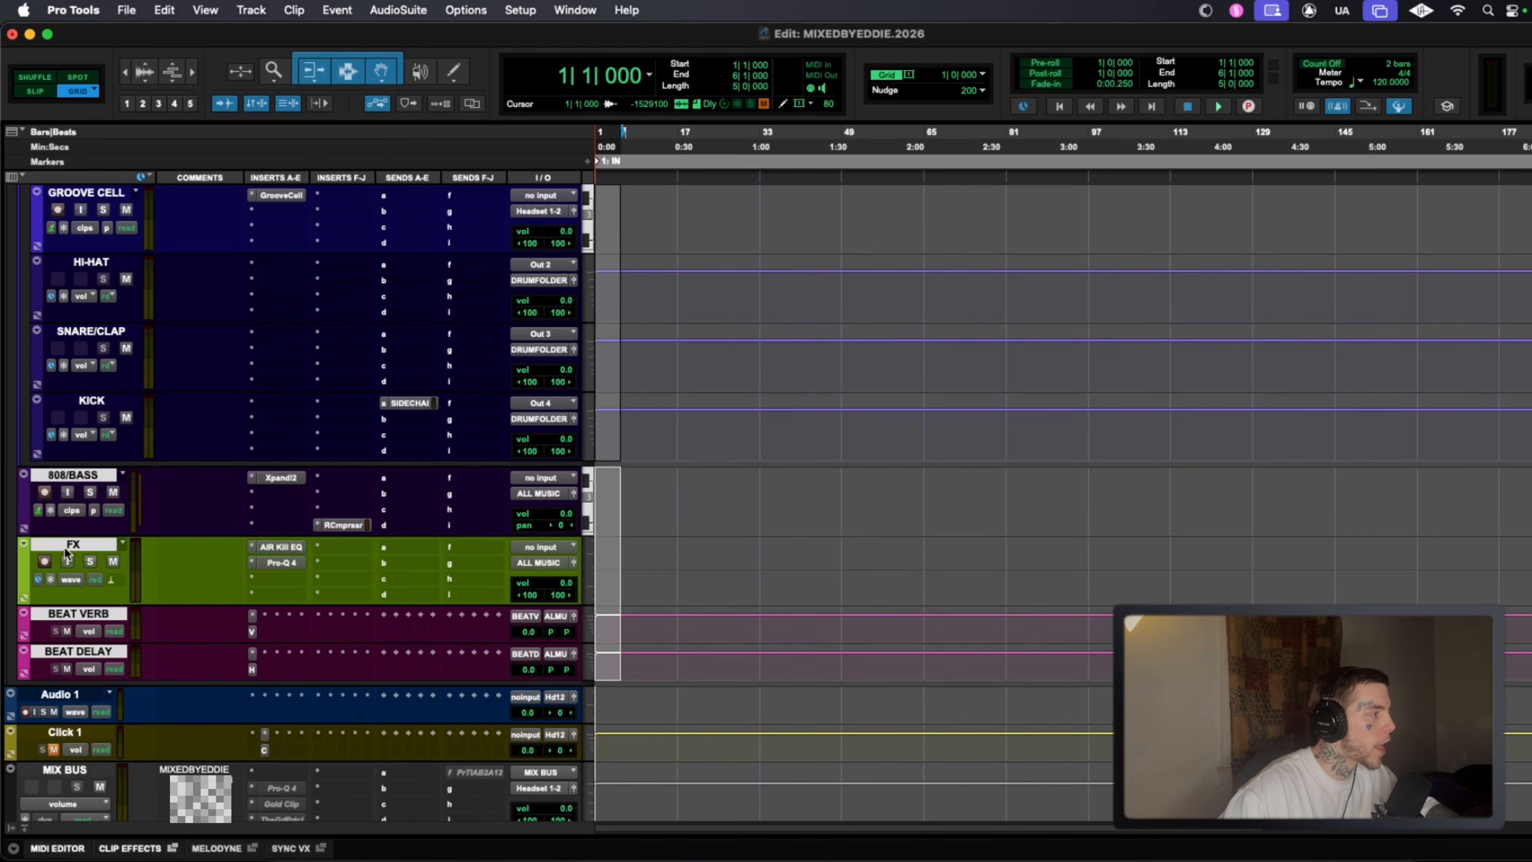
left_click(652, 560)
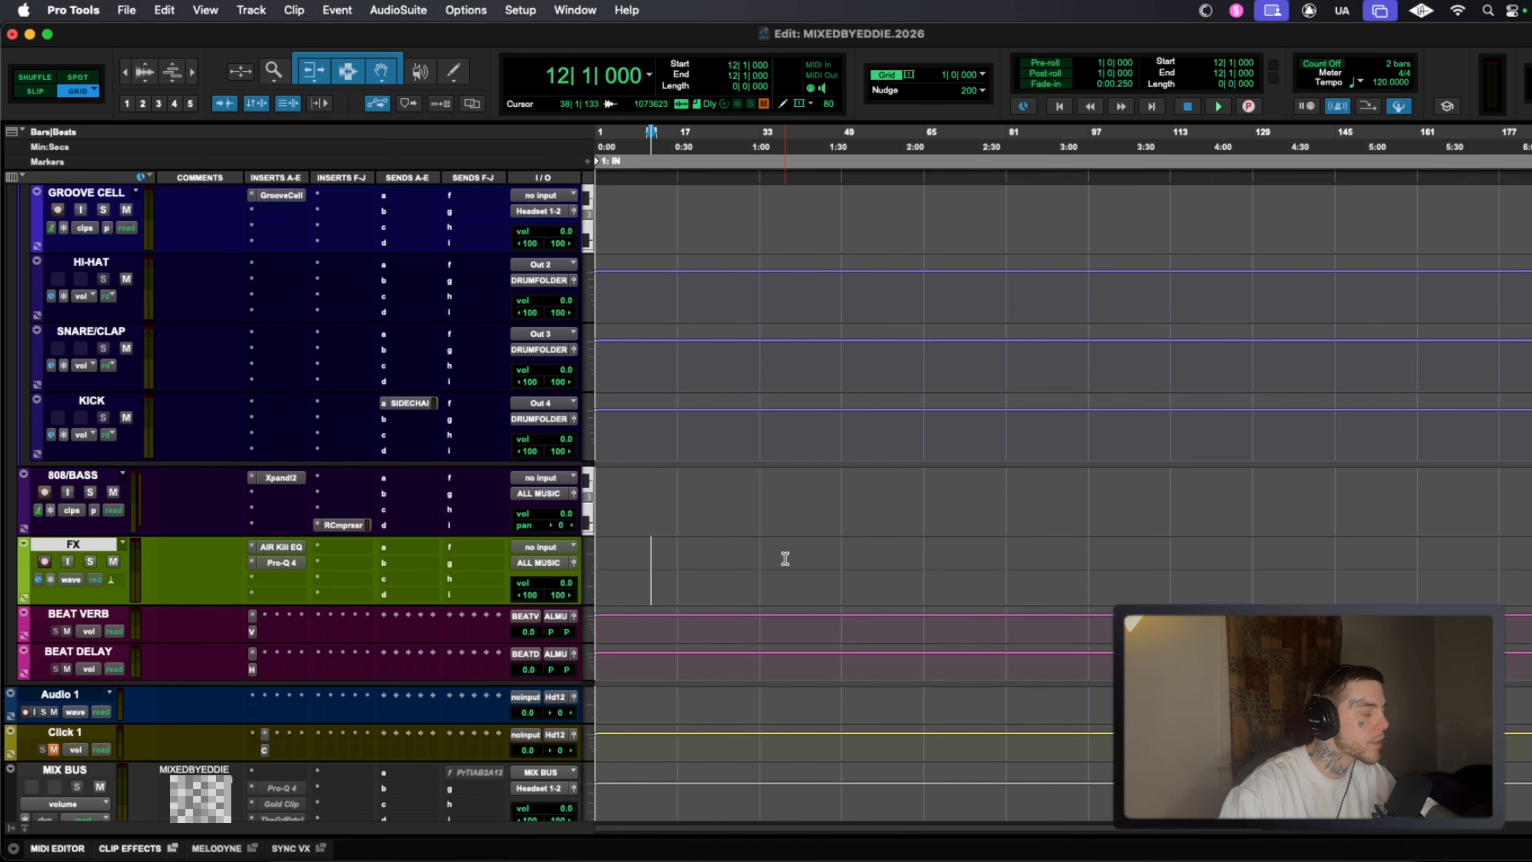
scroll(831, 516, "down", 2)
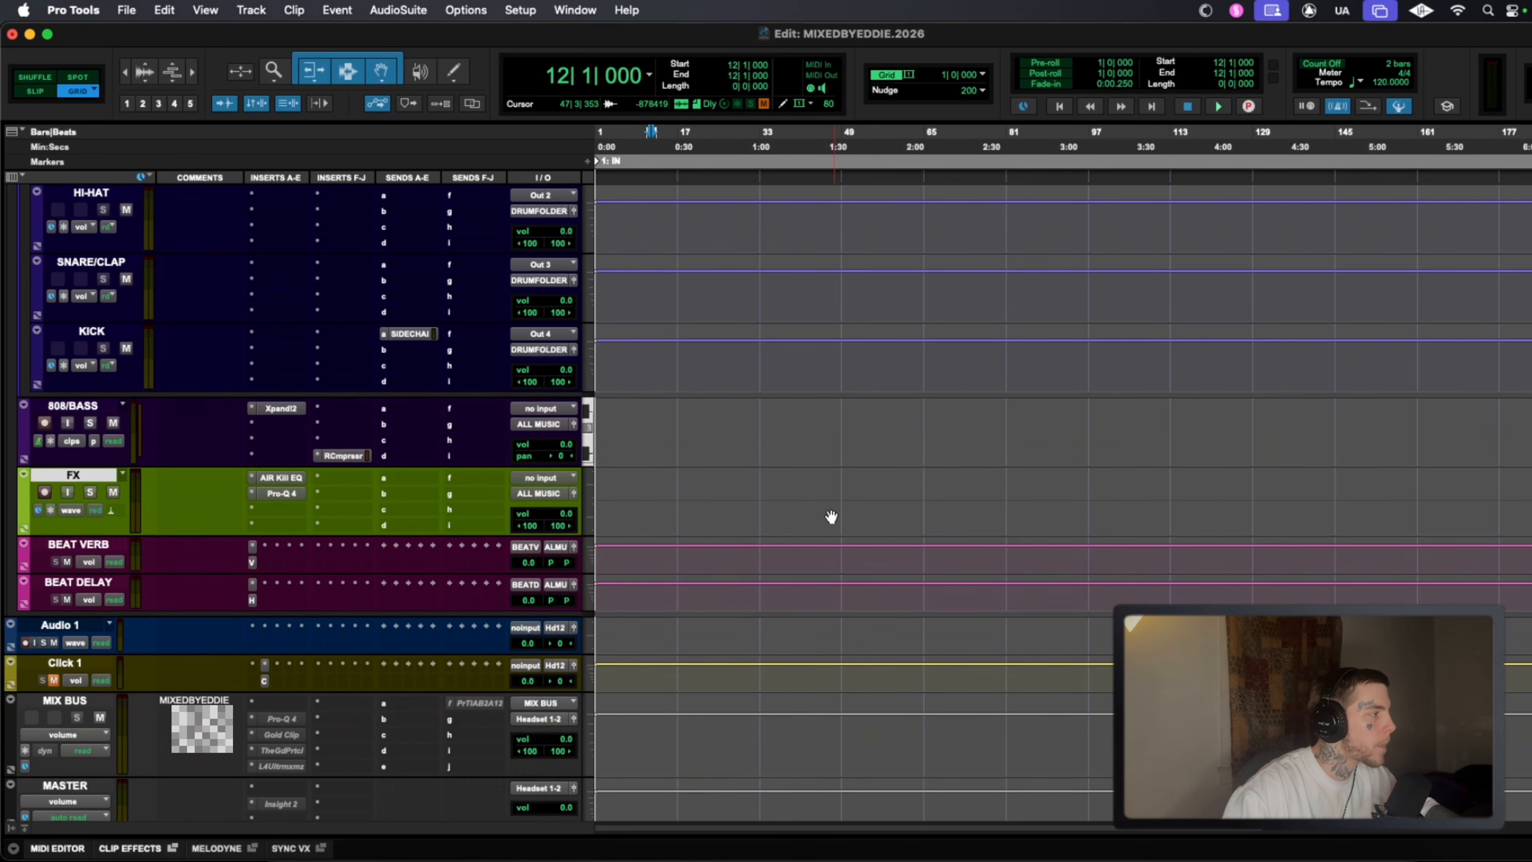
left_click(65, 546)
left_click(92, 583)
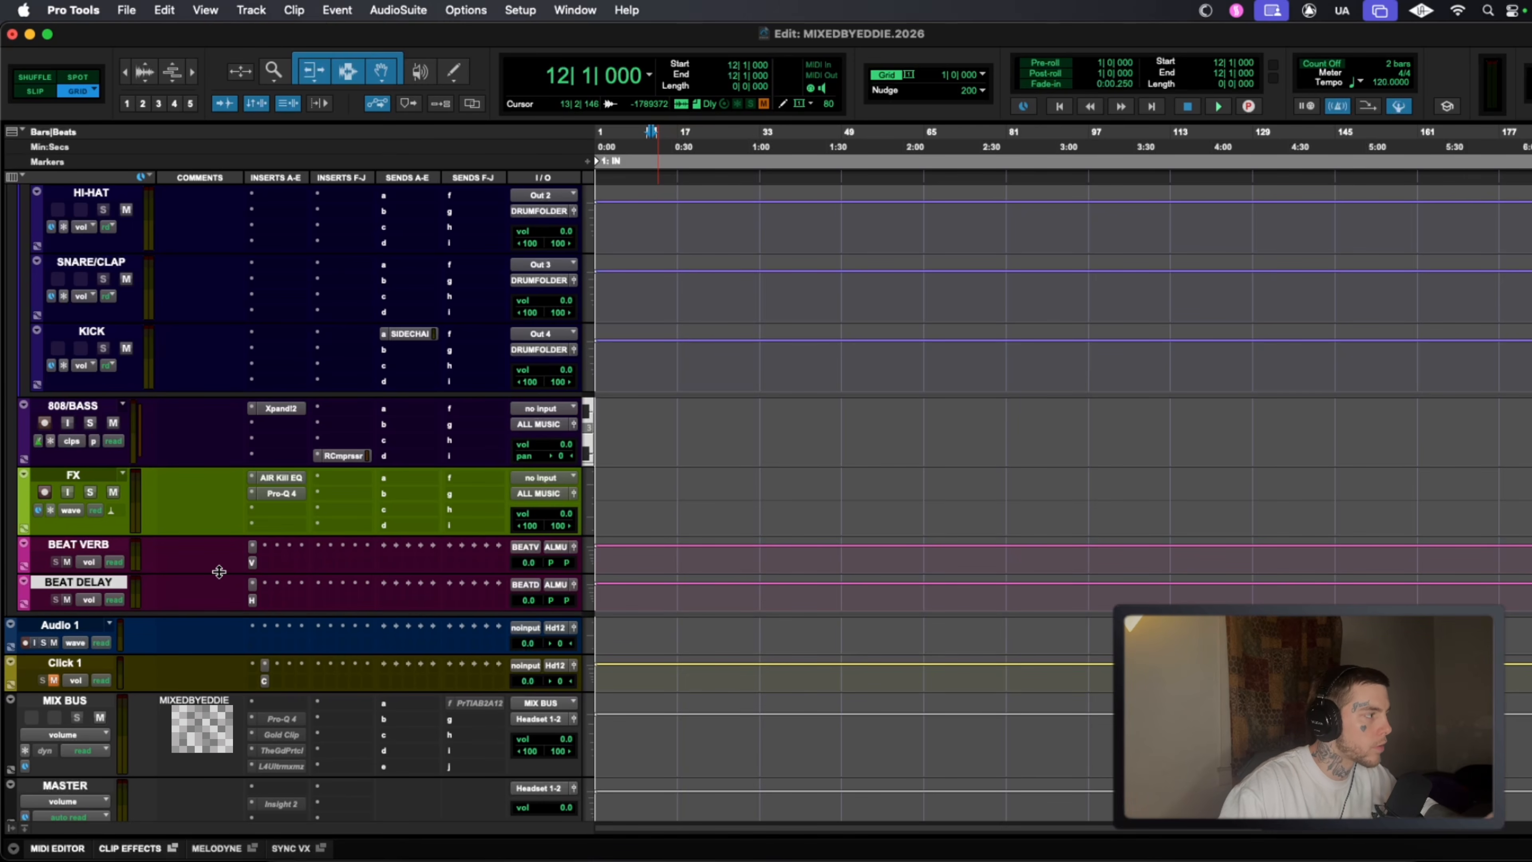
Add a send from the PADS track to the BEAT VERB track at about -12.3 dB.
scroll(336, 496, "up", 5)
scroll(392, 393, "up", 4)
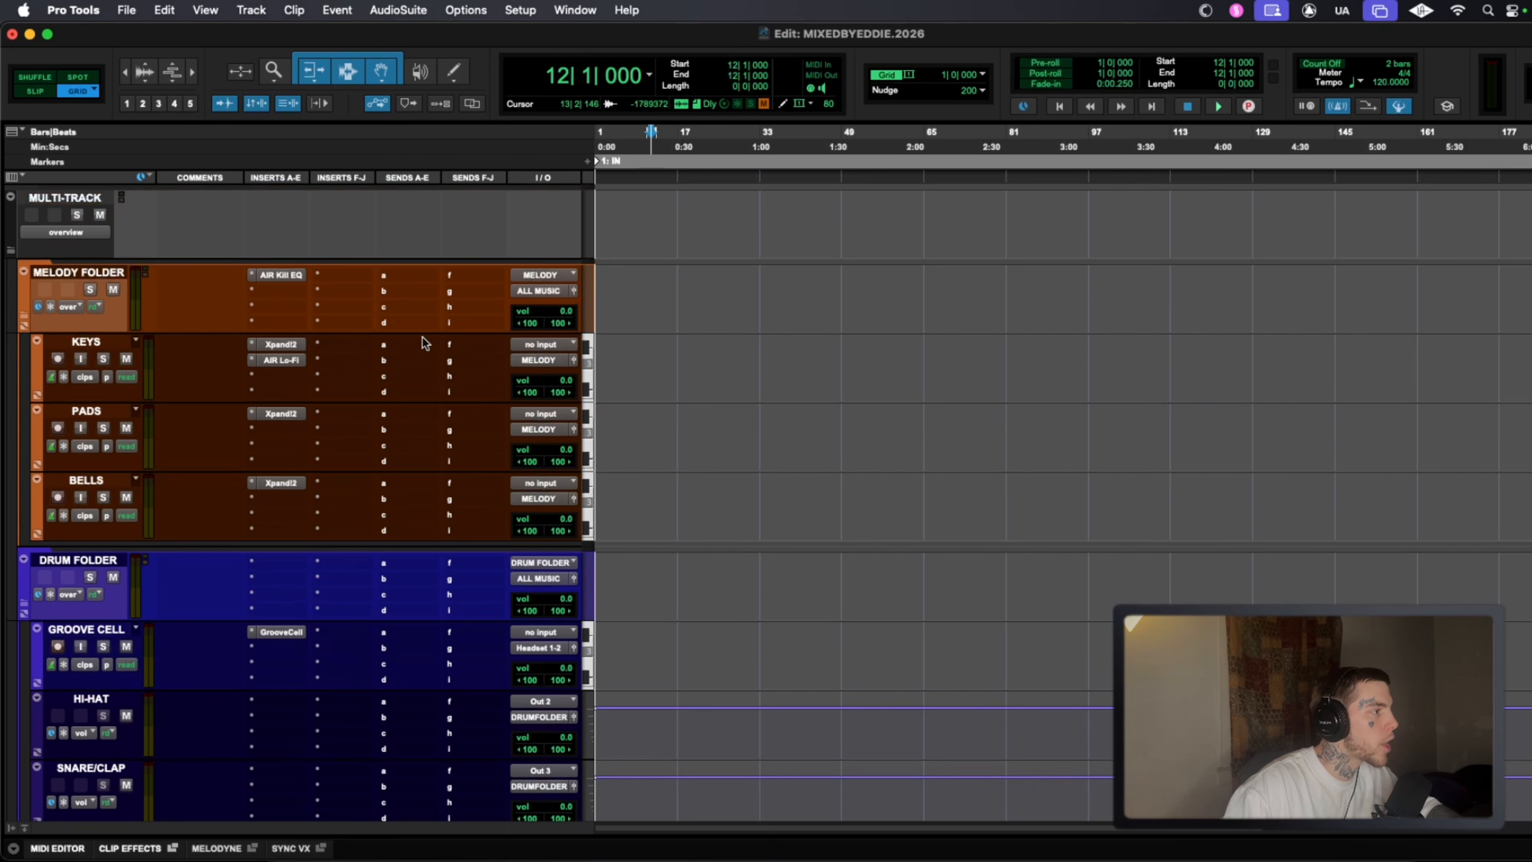
left_click(387, 412)
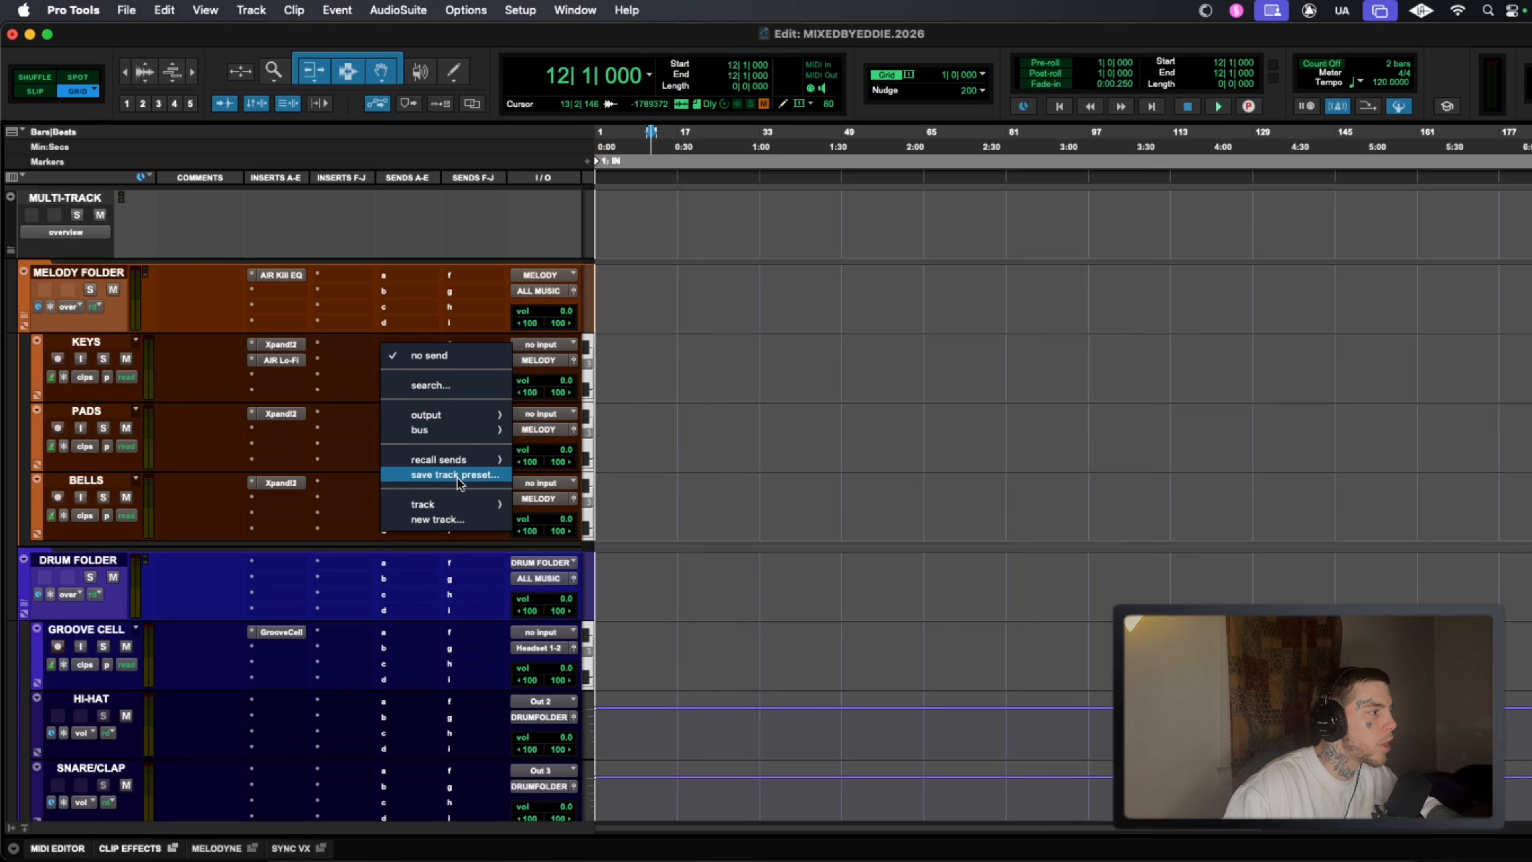
mouse_move(496, 509)
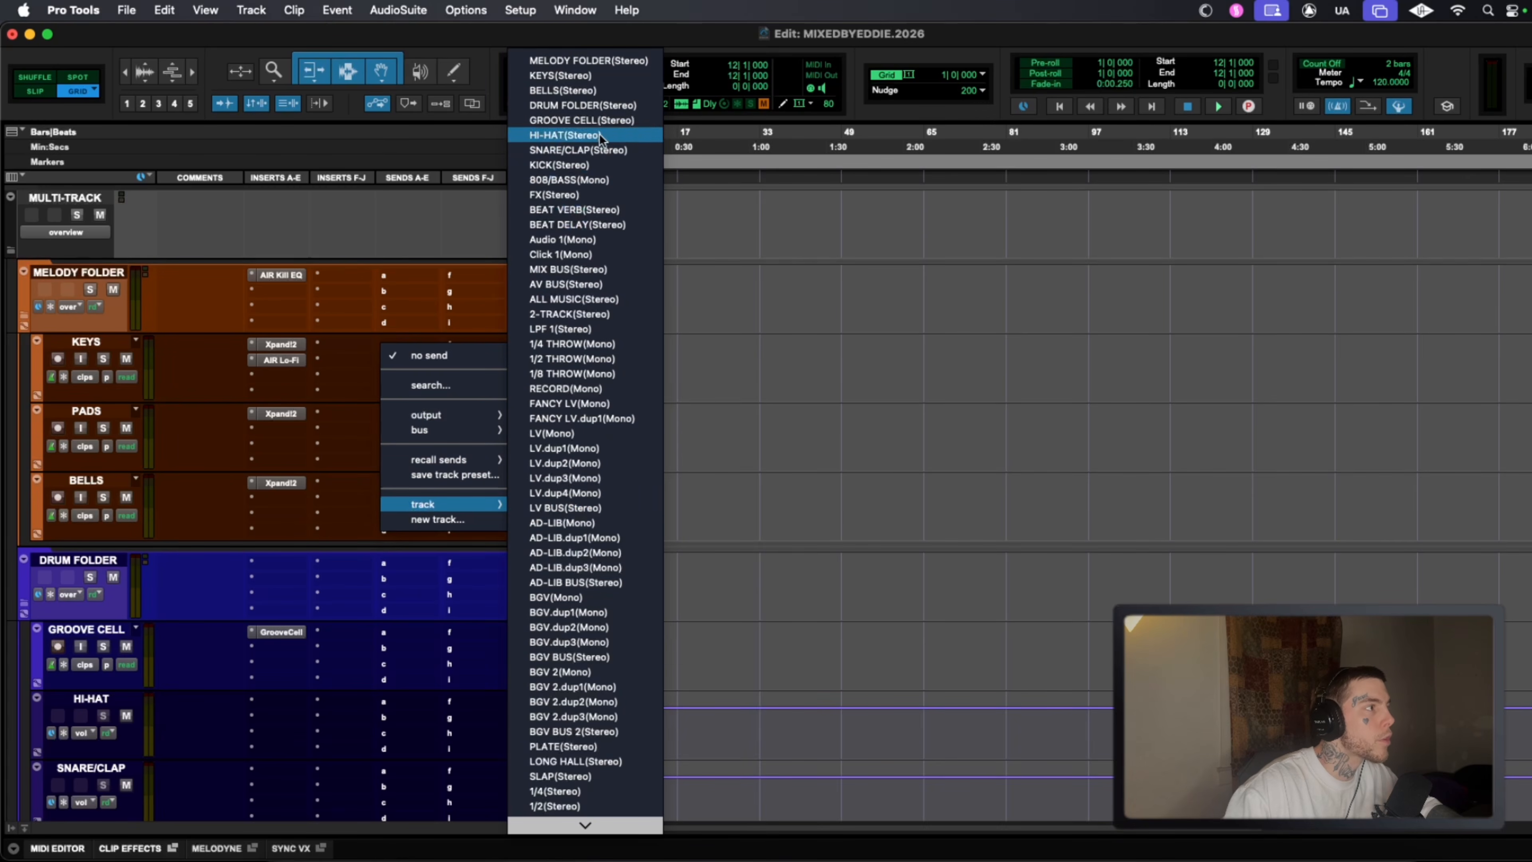
left_click(582, 209)
left_click_drag(157, 510, 157, 417)
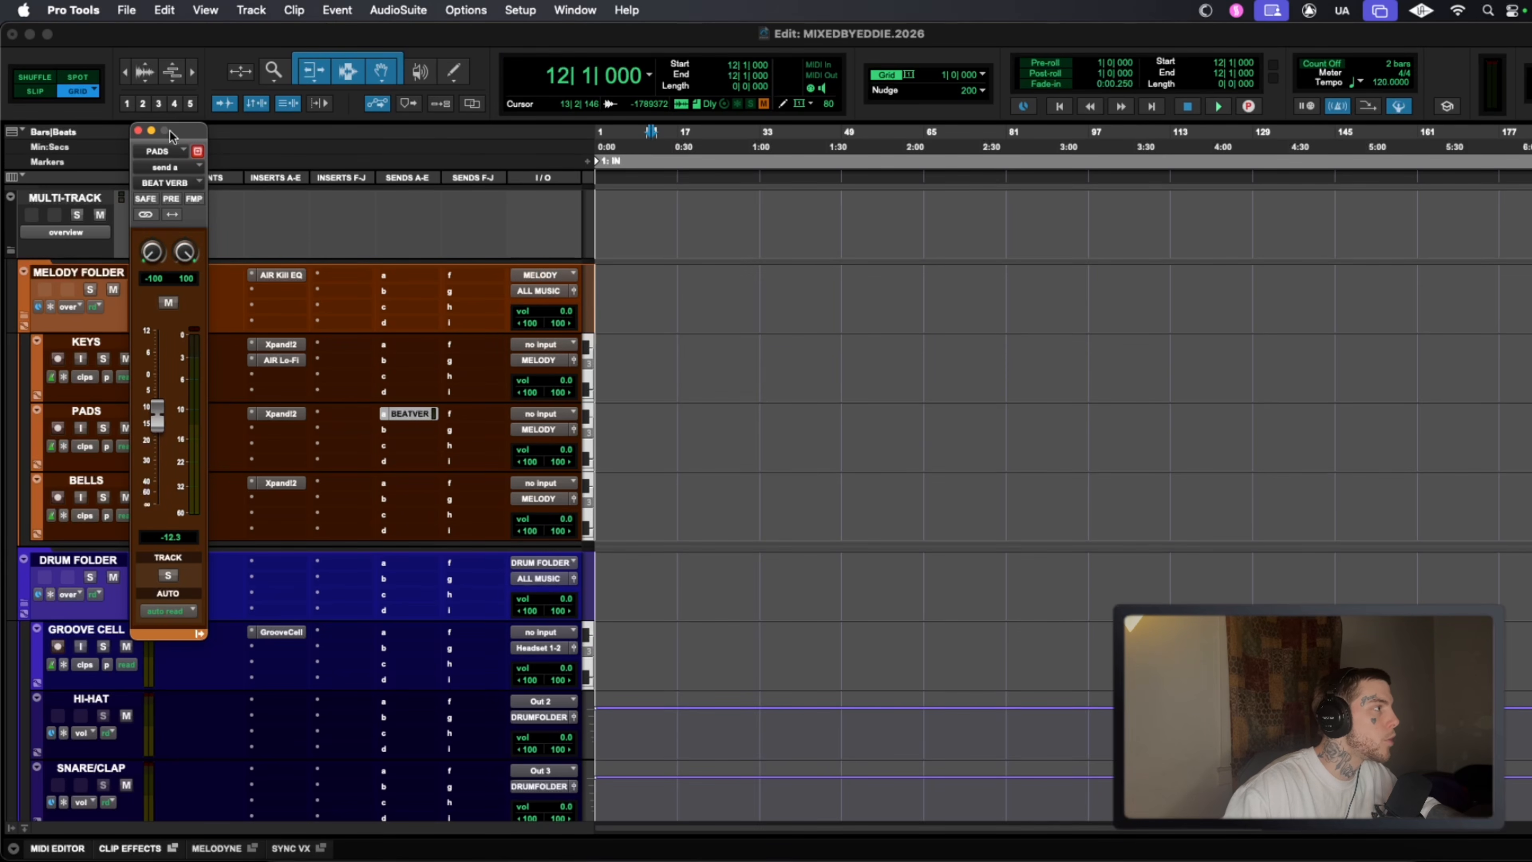
left_click(138, 130)
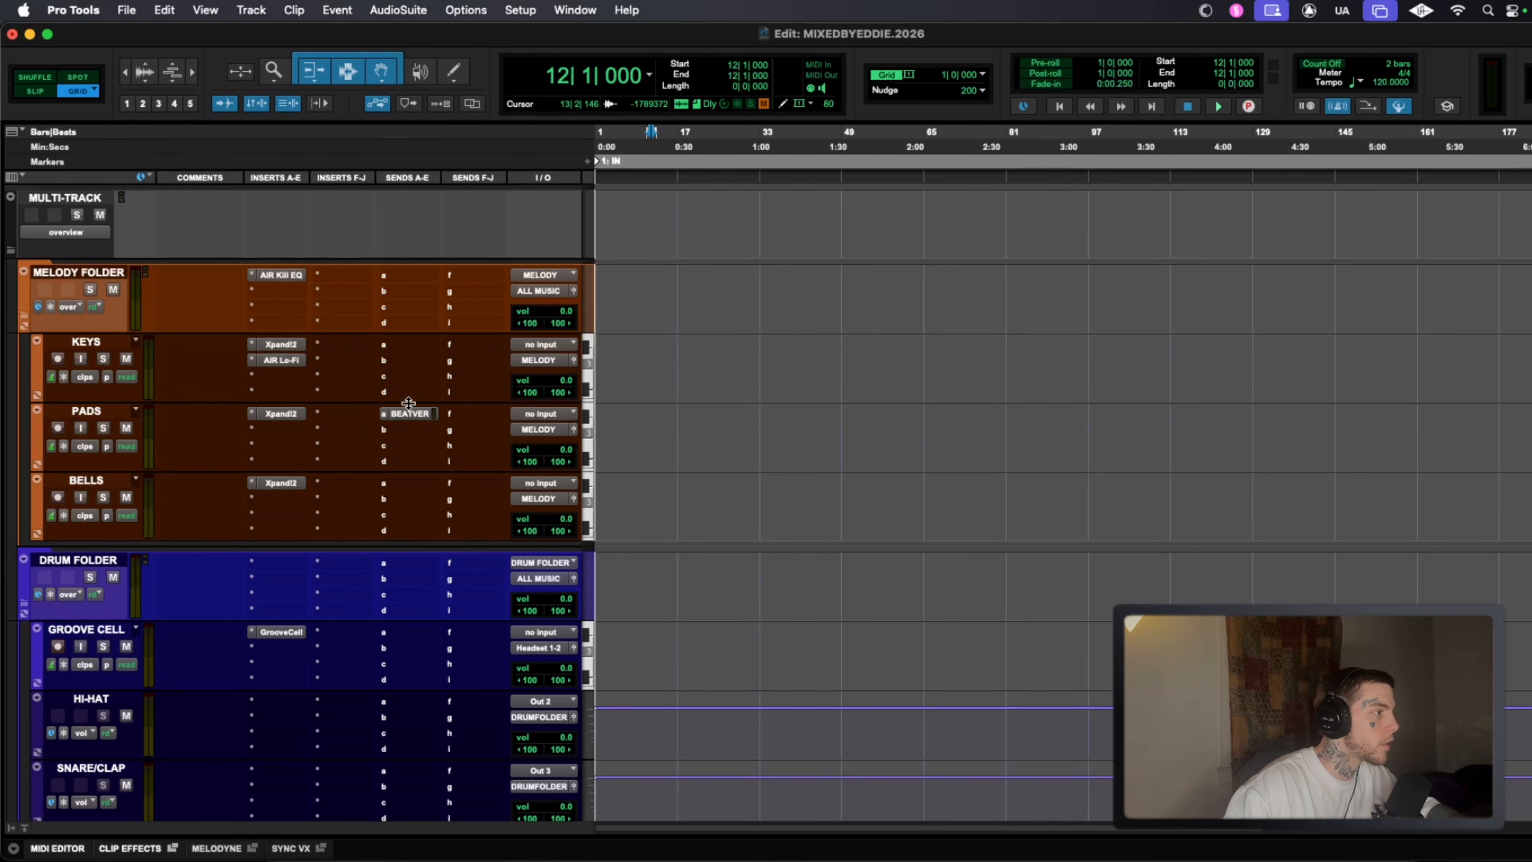
Select the BEAT DELAY return track and collapse the docked MIDI editor.
scroll(87, 589, "down", 10)
left_click(87, 585)
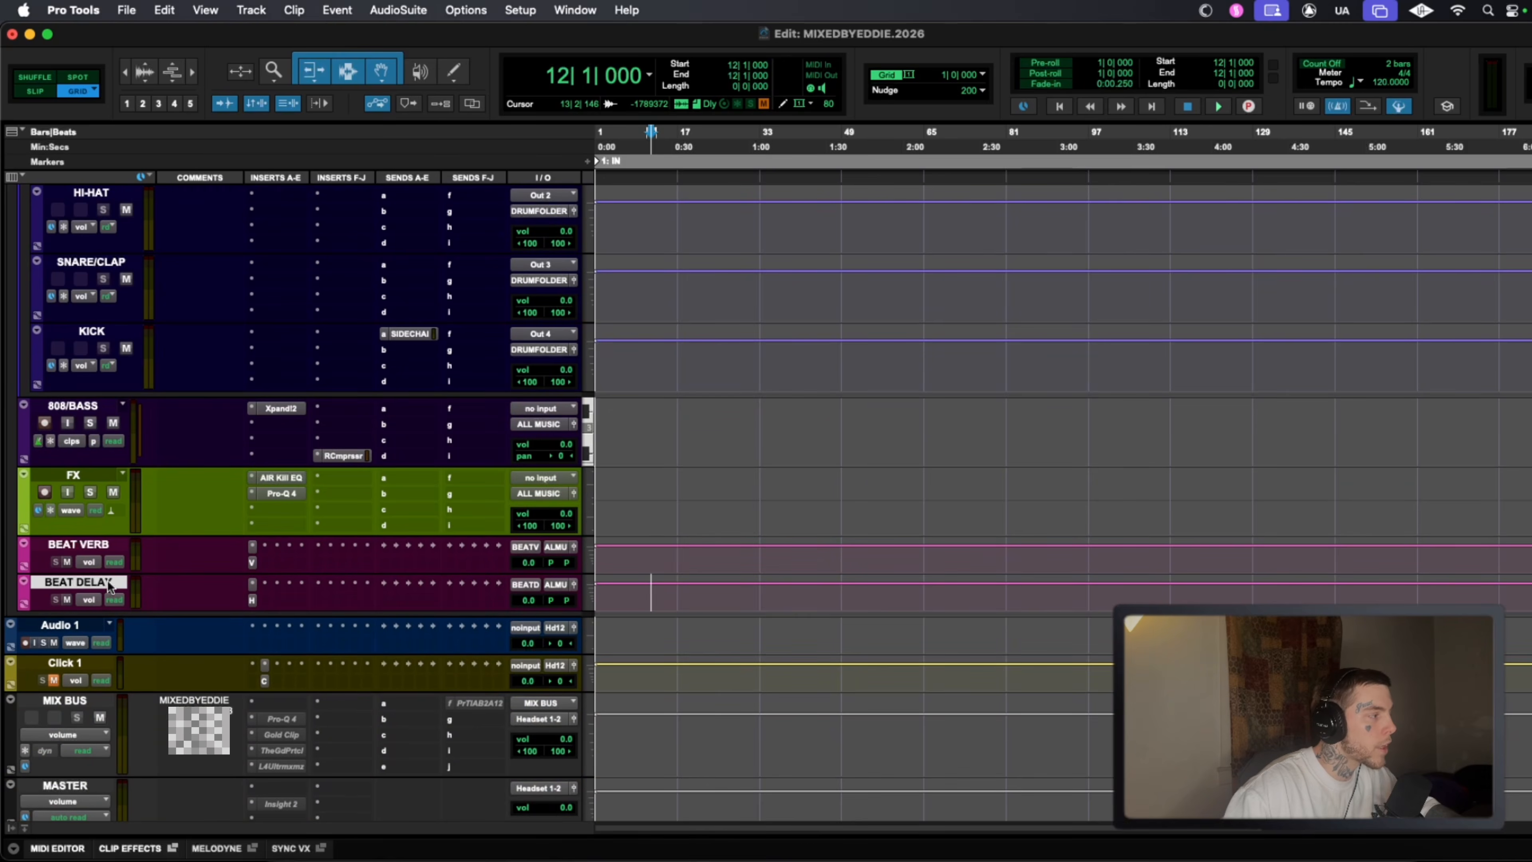
scroll(747, 420, "up", 10)
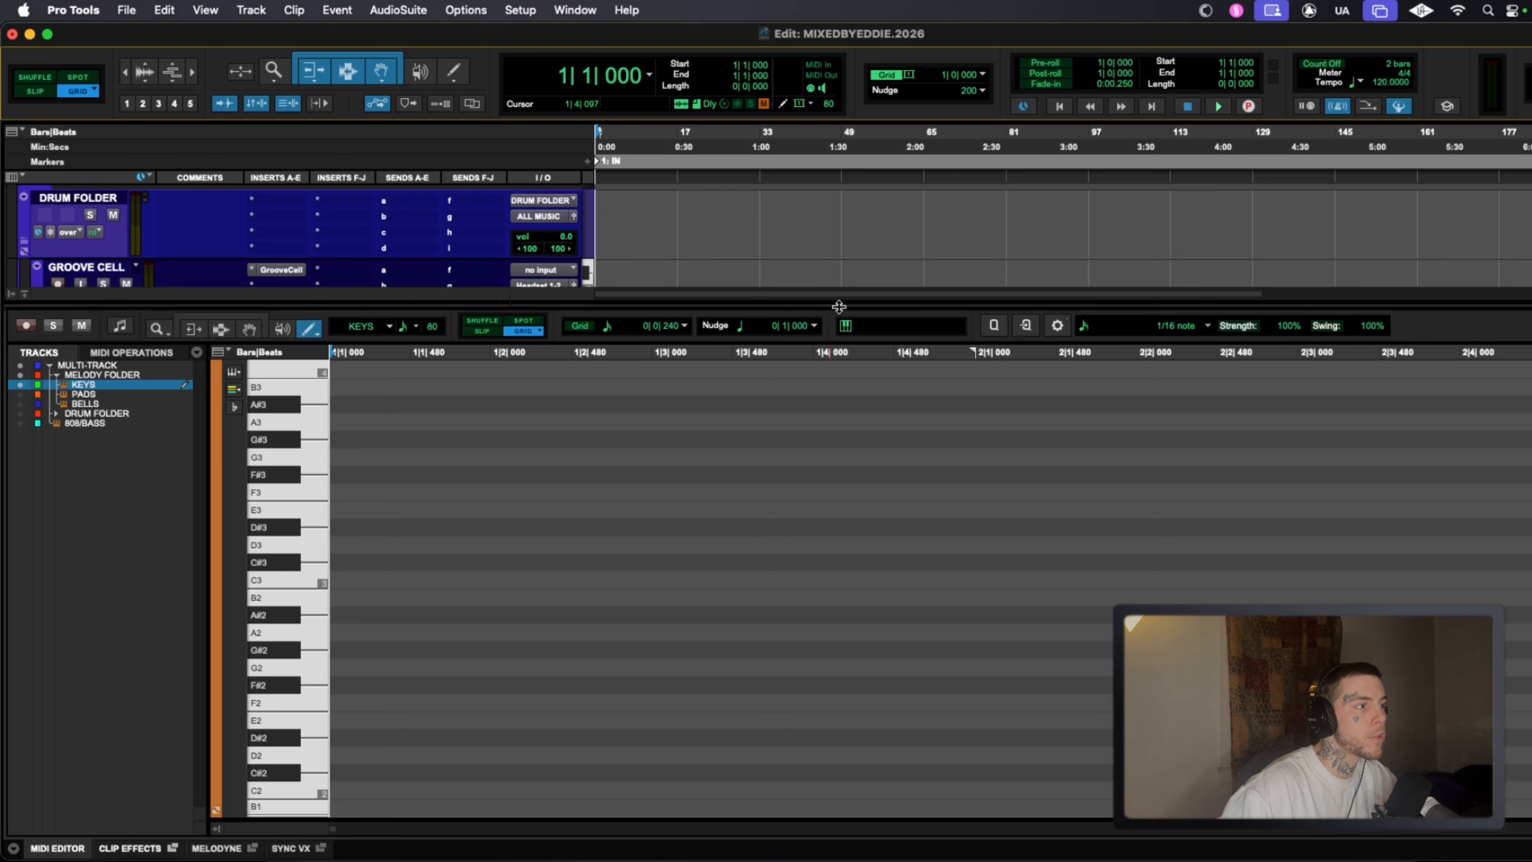
left_click_drag(838, 308, 799, 833)
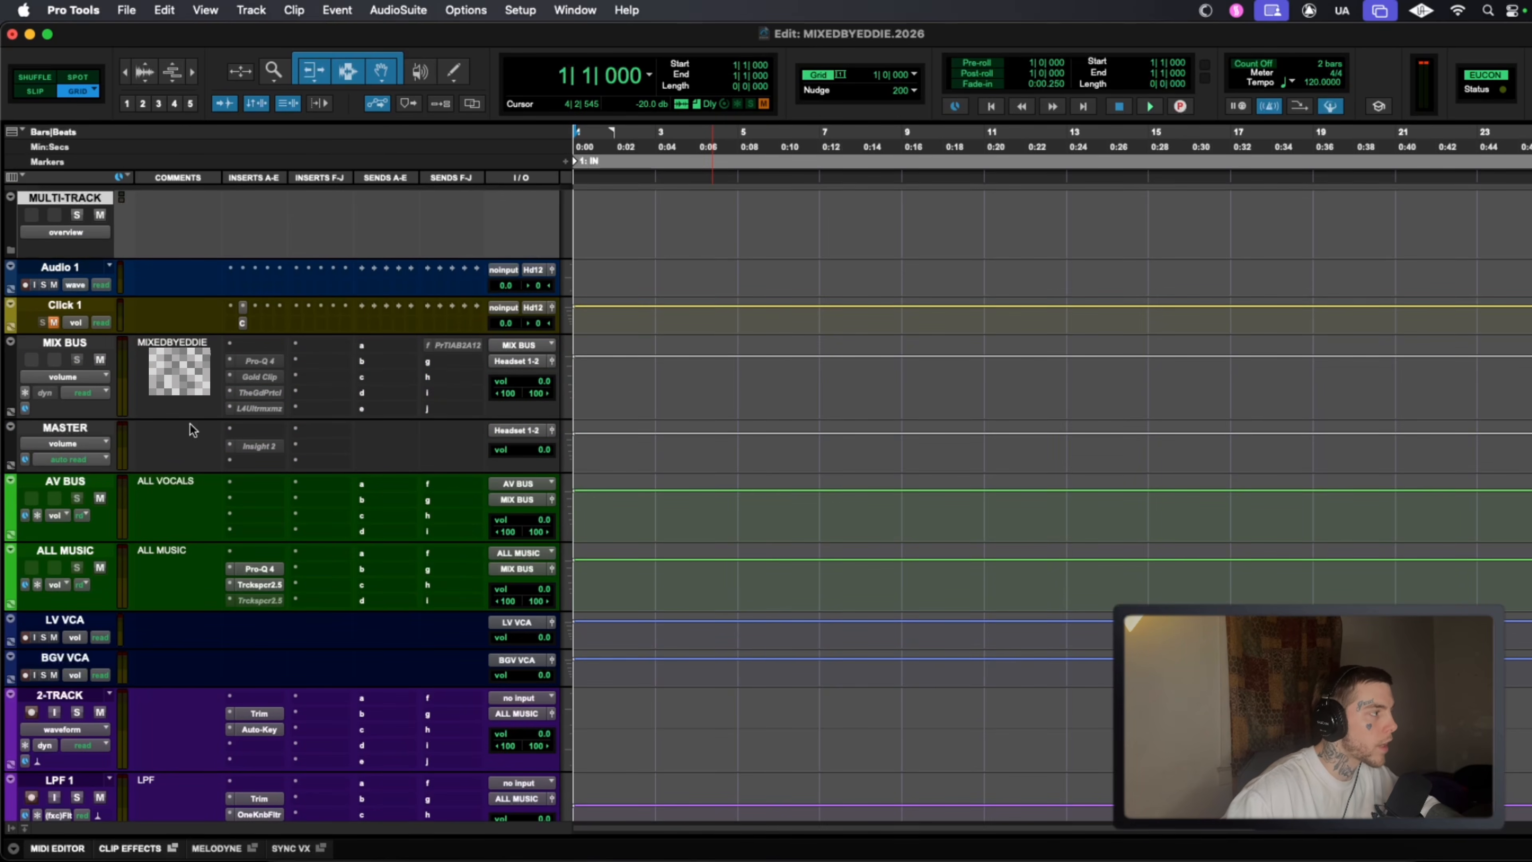
Make the AutoTune insert on the RECORD track active and examine its plug-in window.
scroll(717, 461, "down", 10)
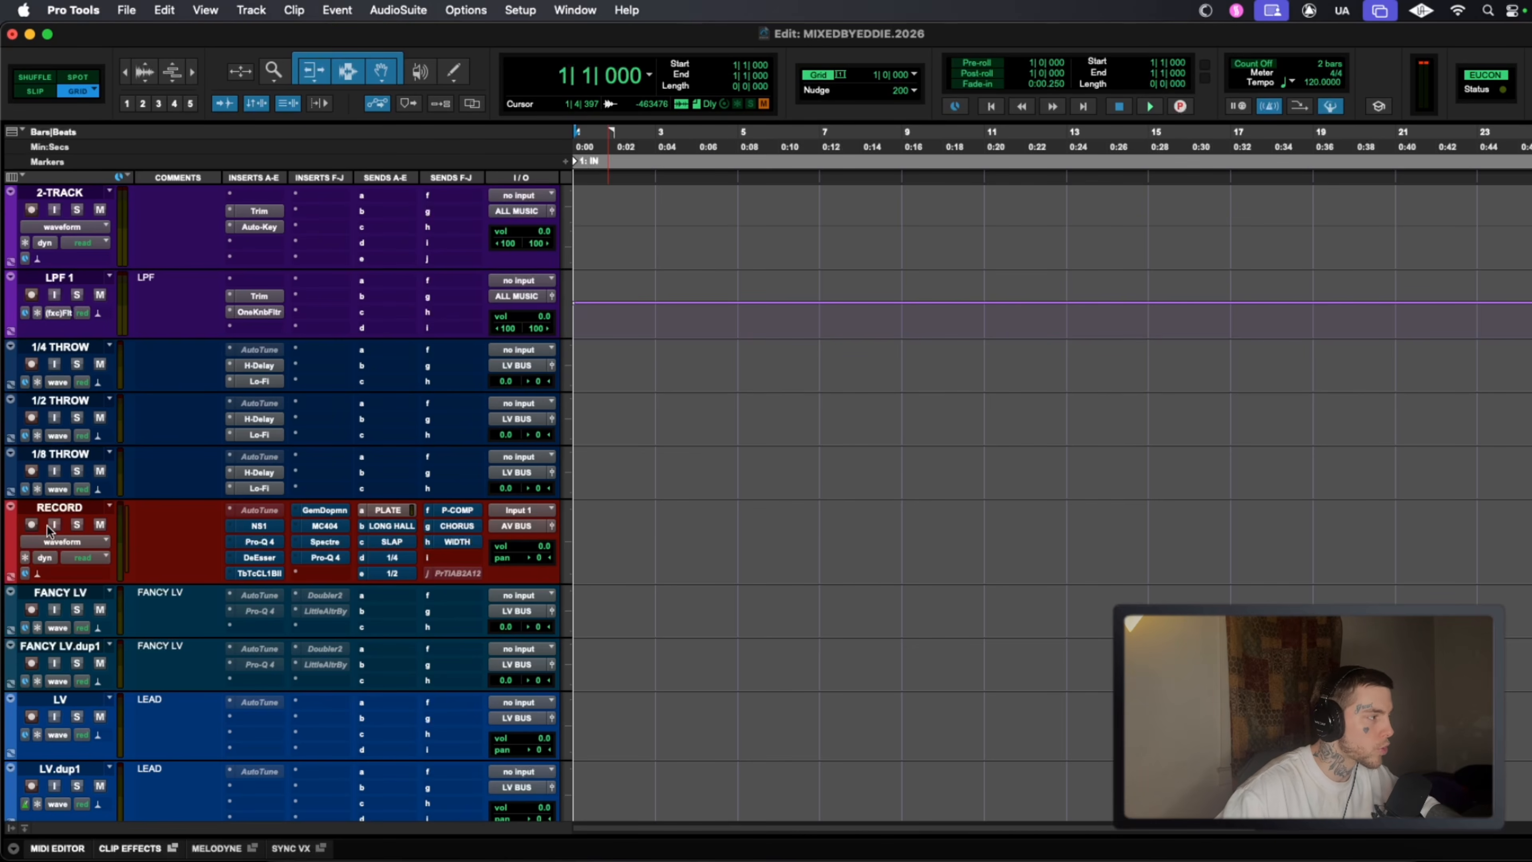
right_click(248, 513)
left_click(310, 531)
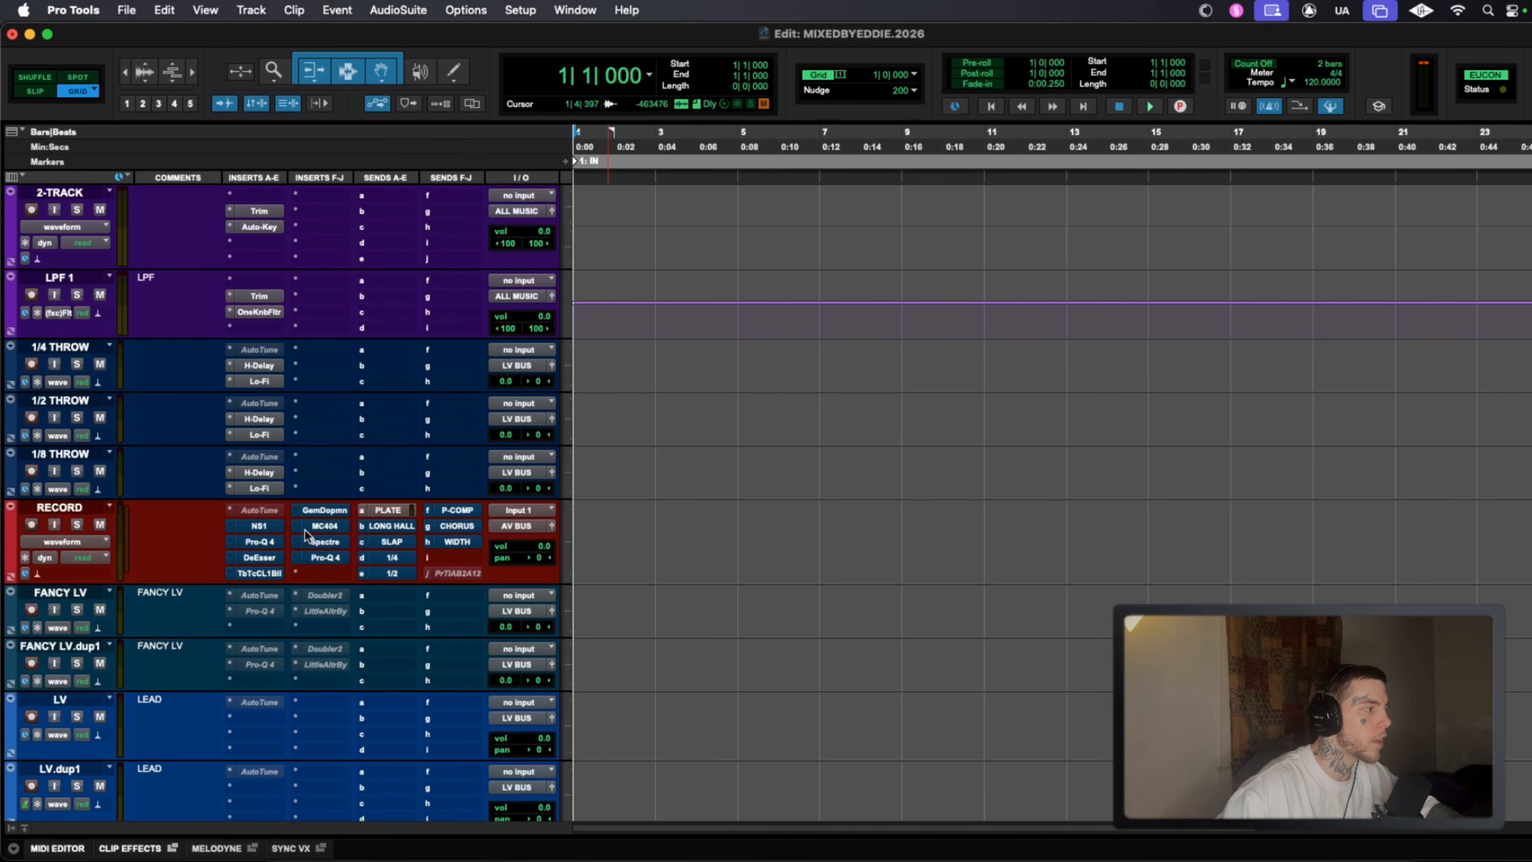
left_click(259, 511)
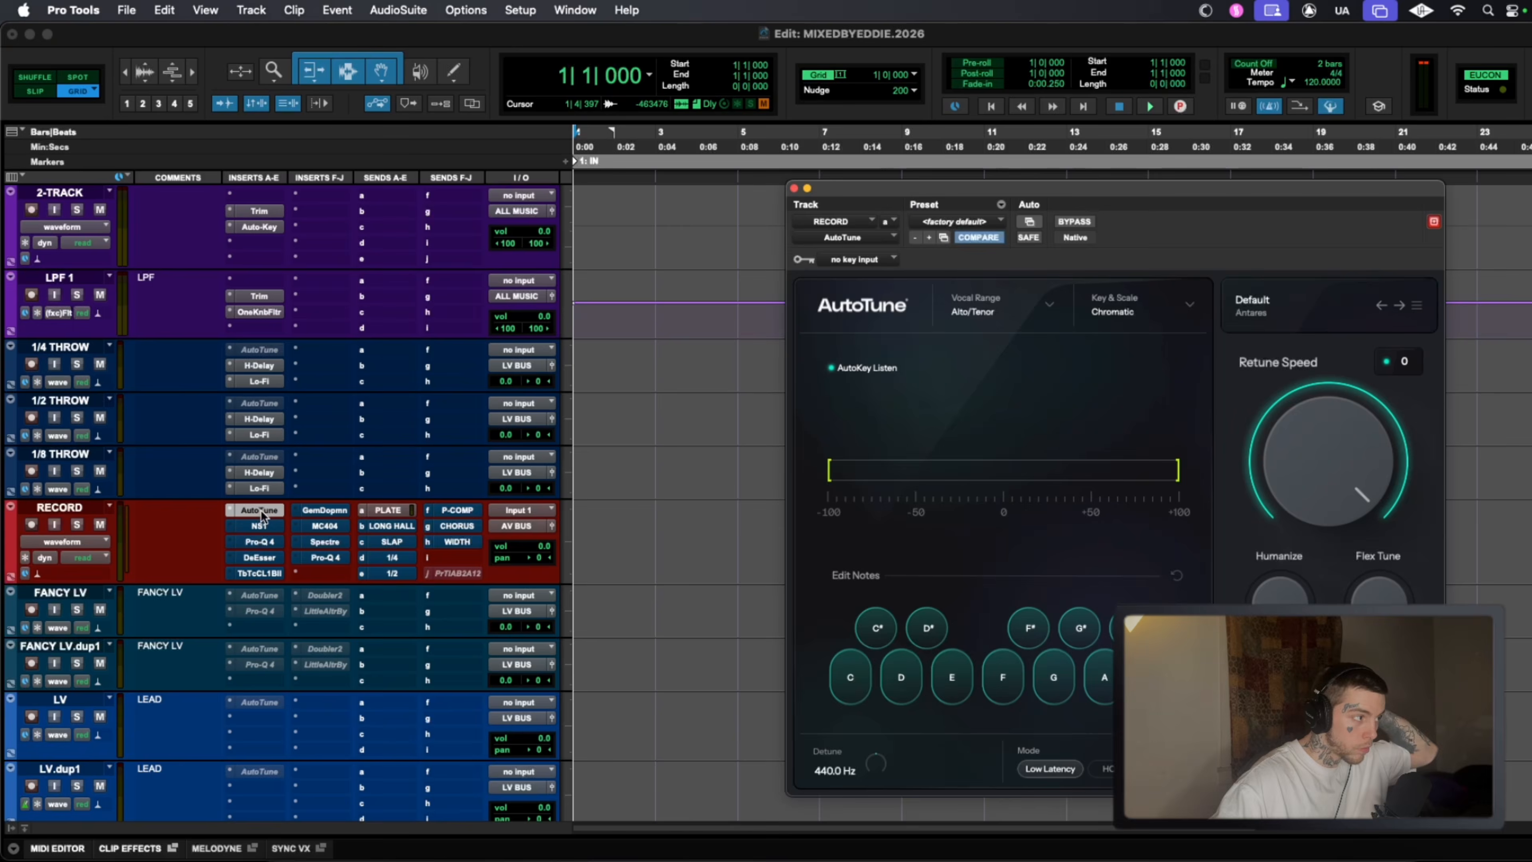
left_click(793, 188)
right_click(258, 533)
left_click(281, 550)
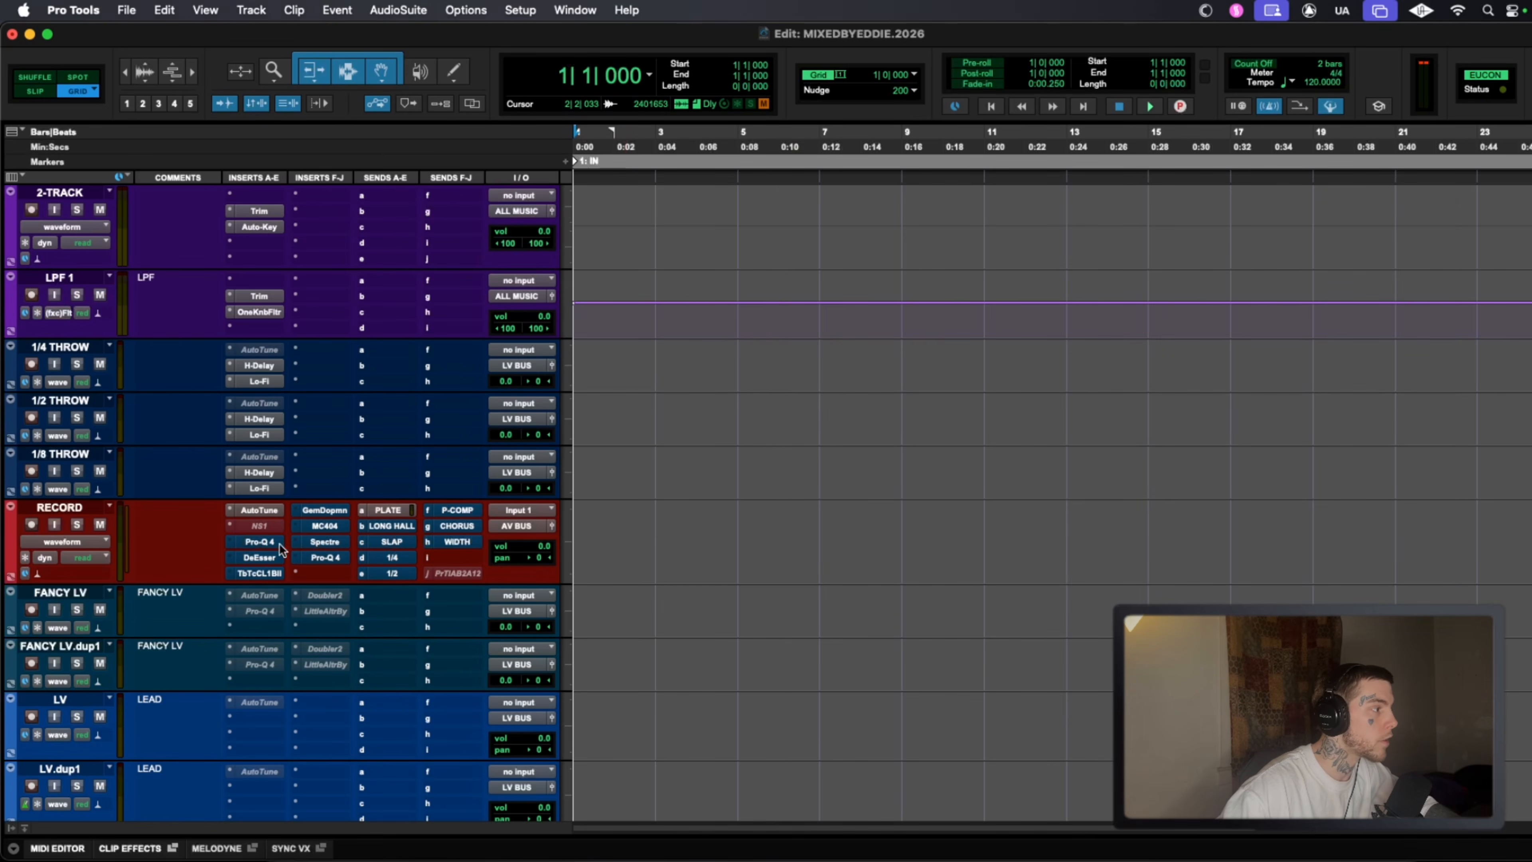
right_click(258, 528)
left_click(303, 545)
Turn off bypass for the NS1 insert on the RECORD track and open its plug-in window.
right_click(262, 523)
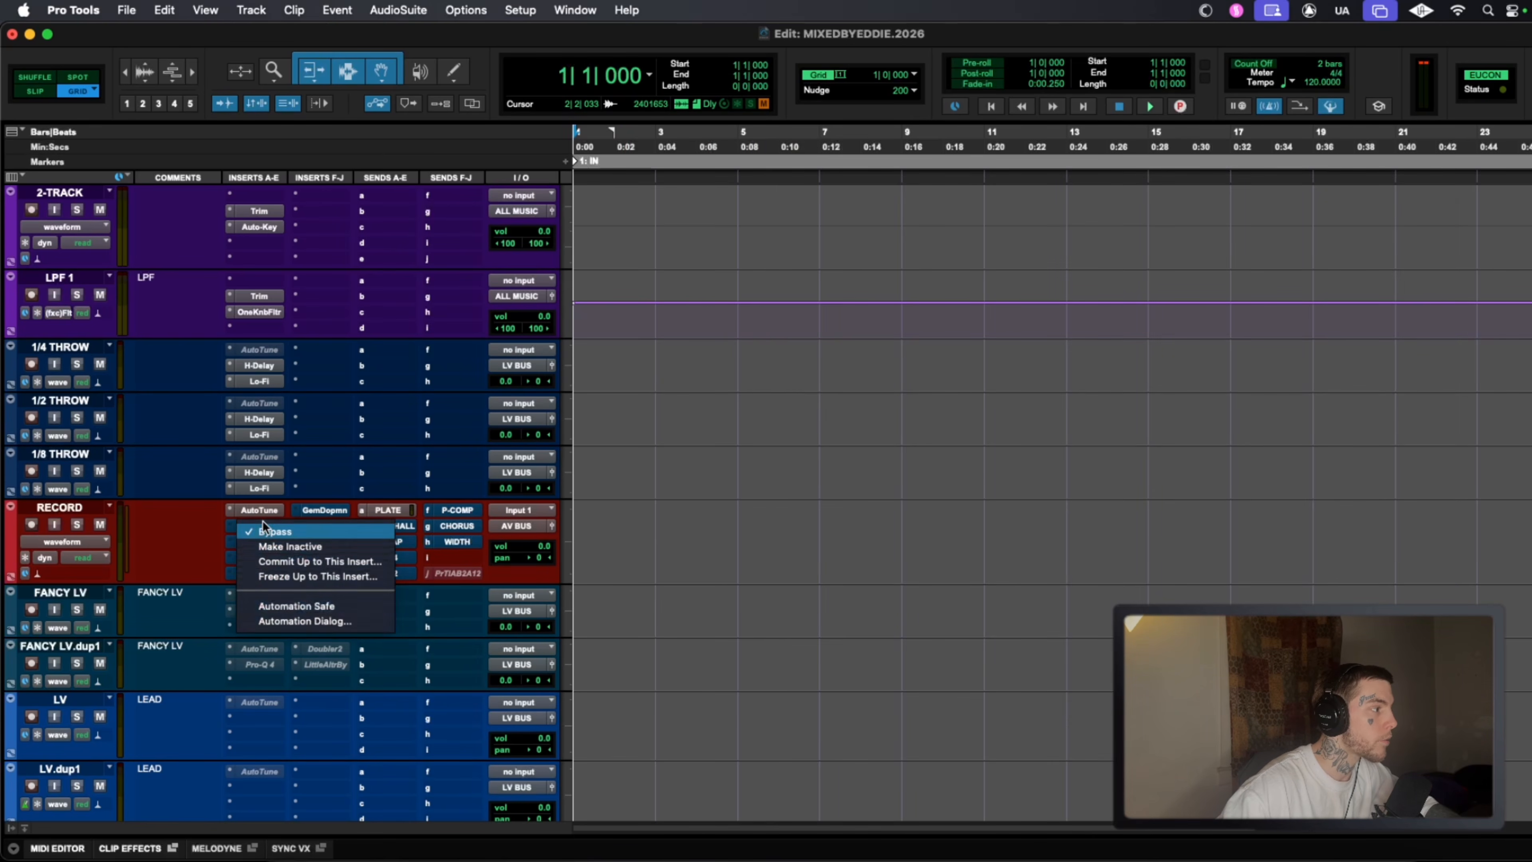
left_click(295, 534)
left_click(260, 526)
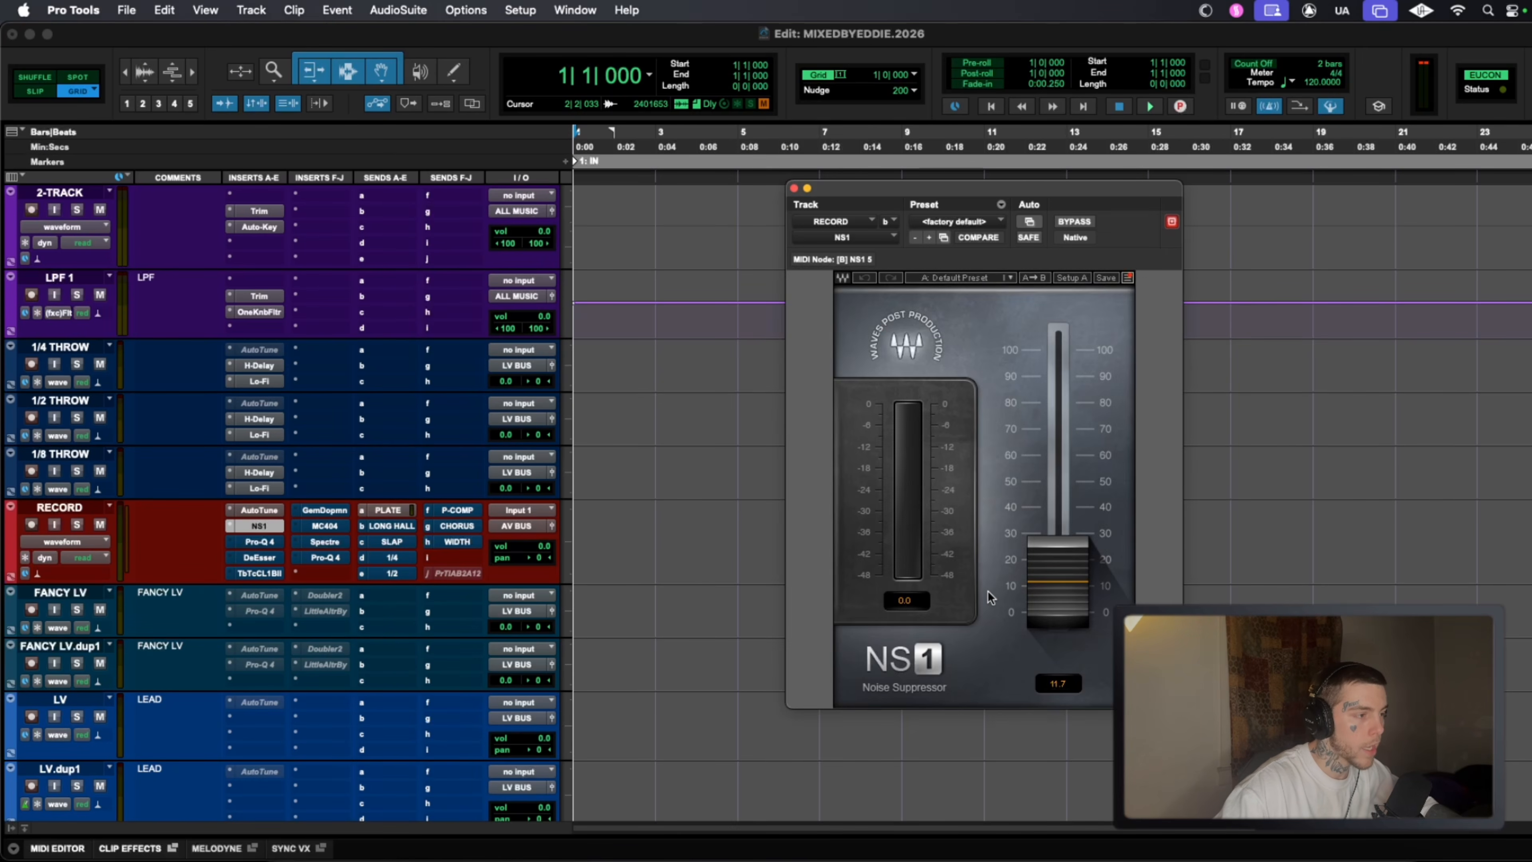
Turn off bypass for the first Pro-Q 4 on the RECORD track, open it and delete its low cut band.
right_click(264, 545)
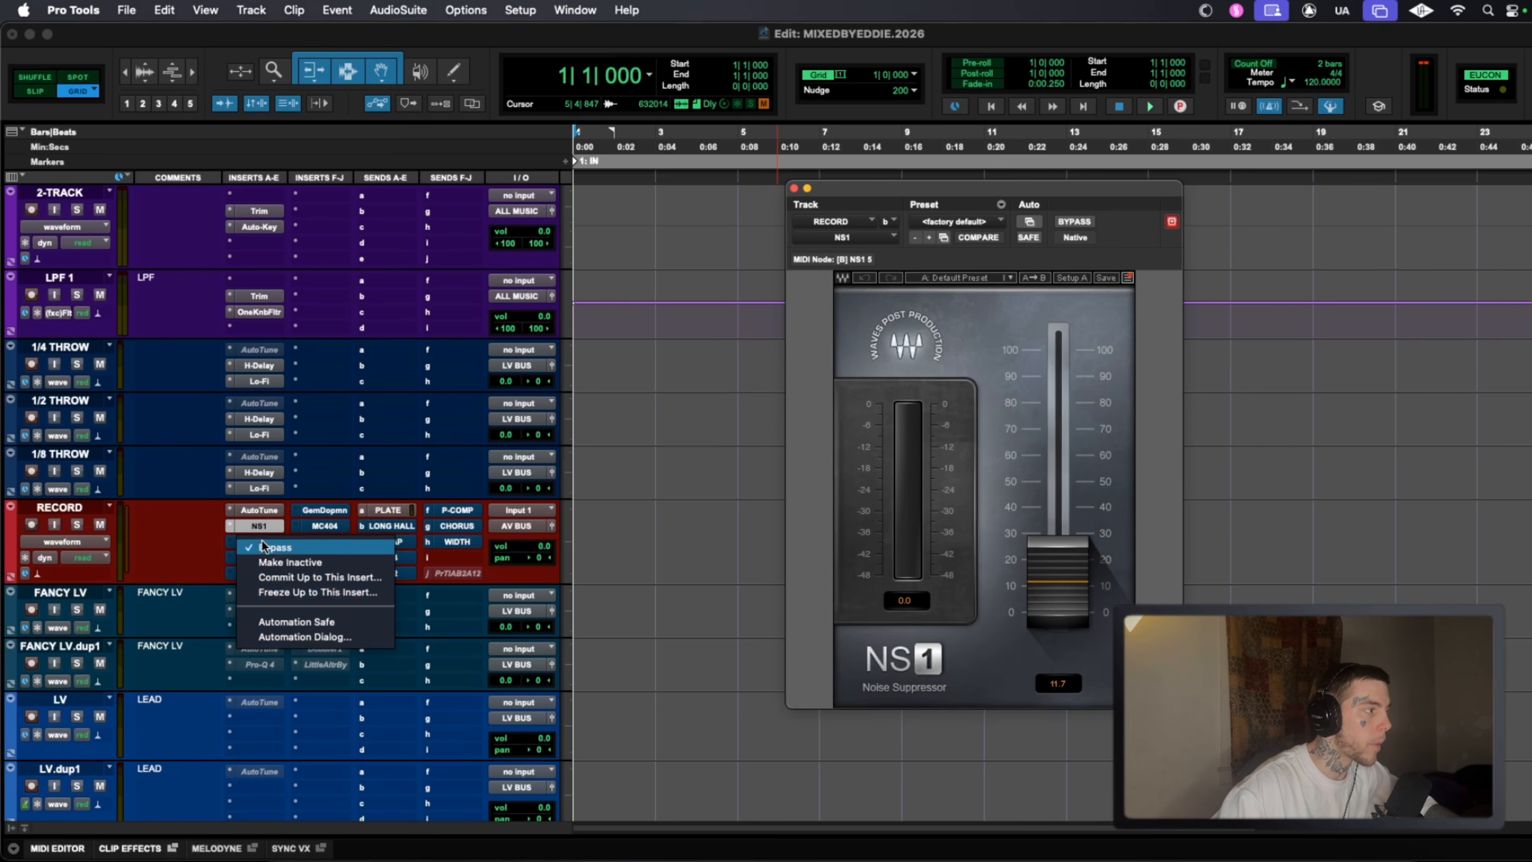
left_click(296, 546)
left_click(261, 541)
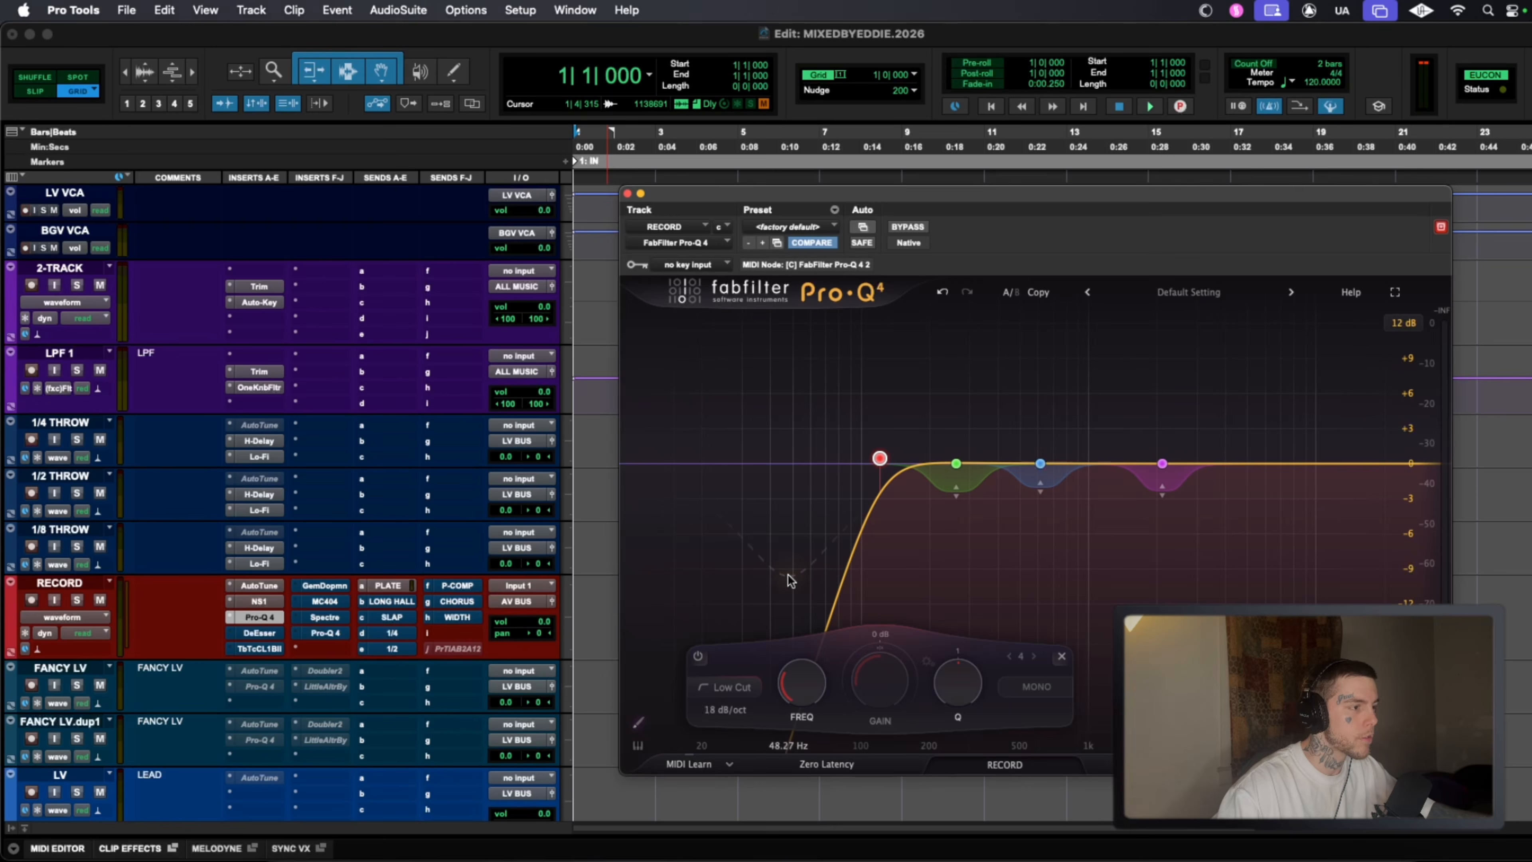
mouse_move(880, 459)
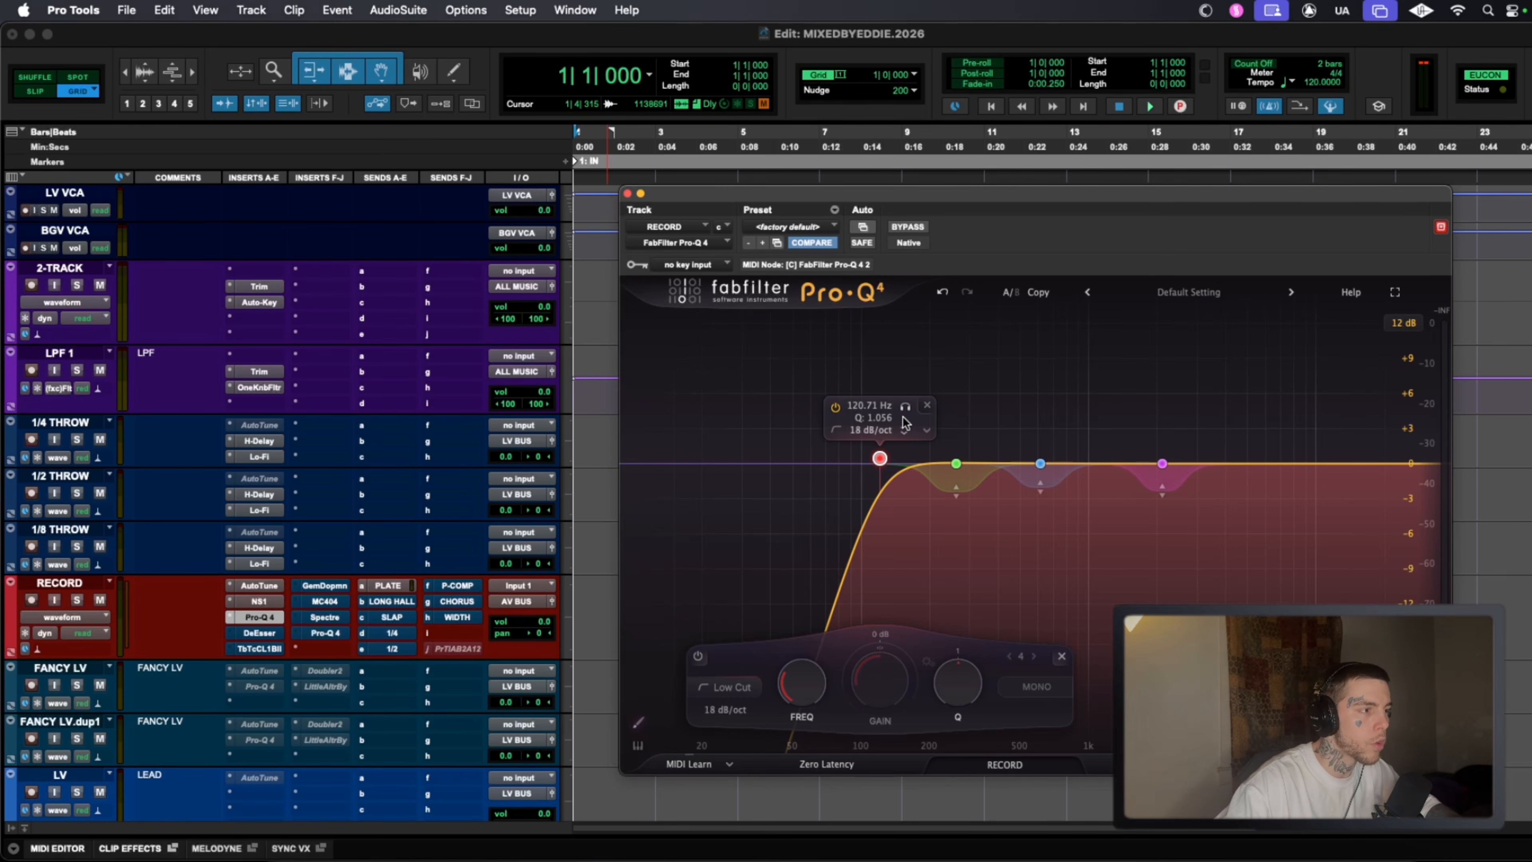
left_click(927, 409)
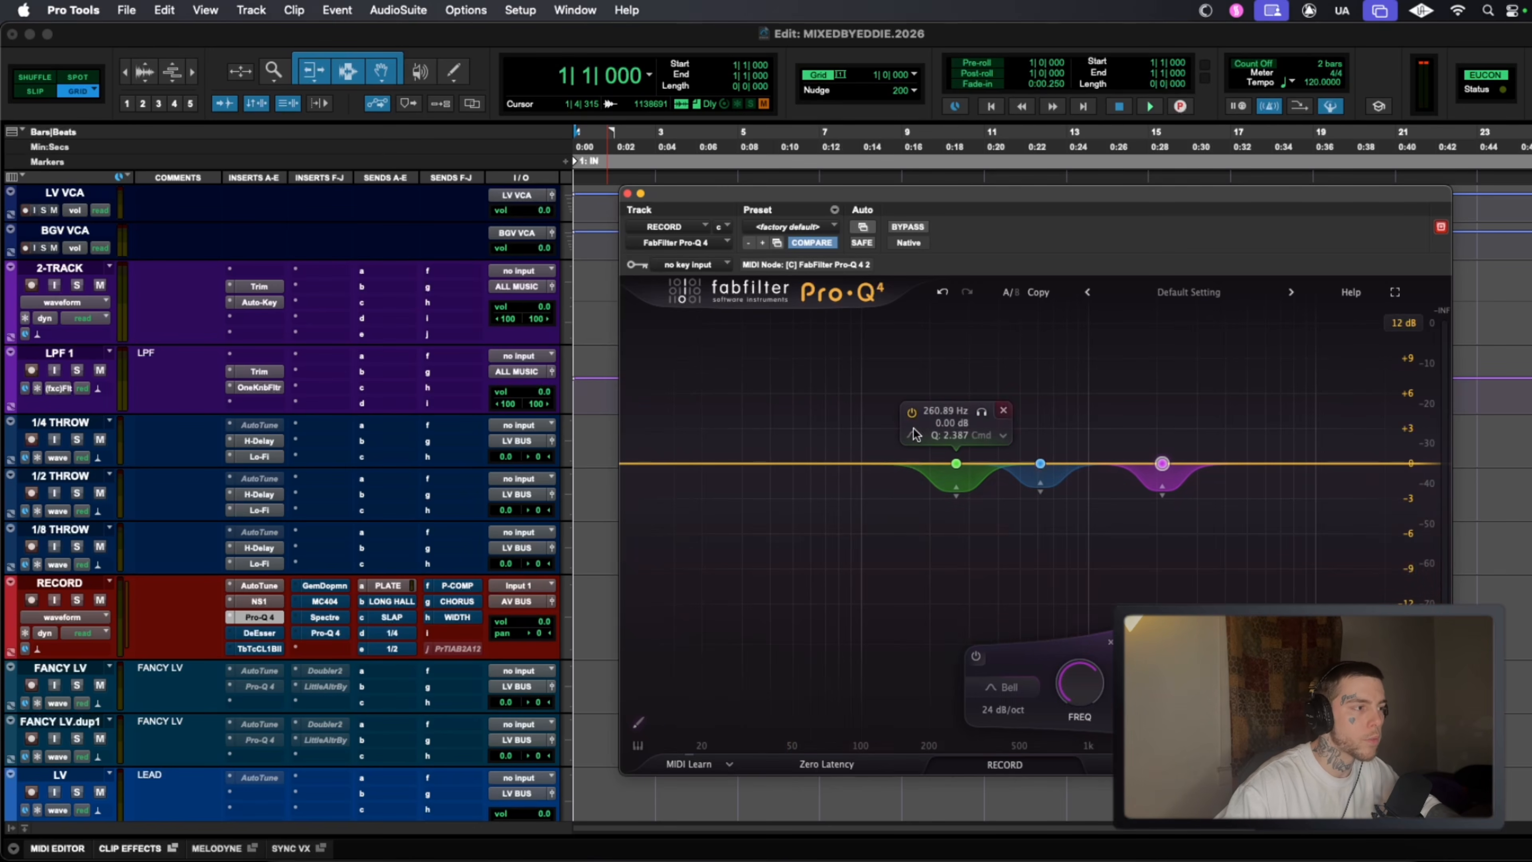
Try an 18 dB/oct low cut band at about 89 Hz in Pro-Q 4 and delete it.
double_click(688, 708)
left_click_drag(781, 519, 851, 466)
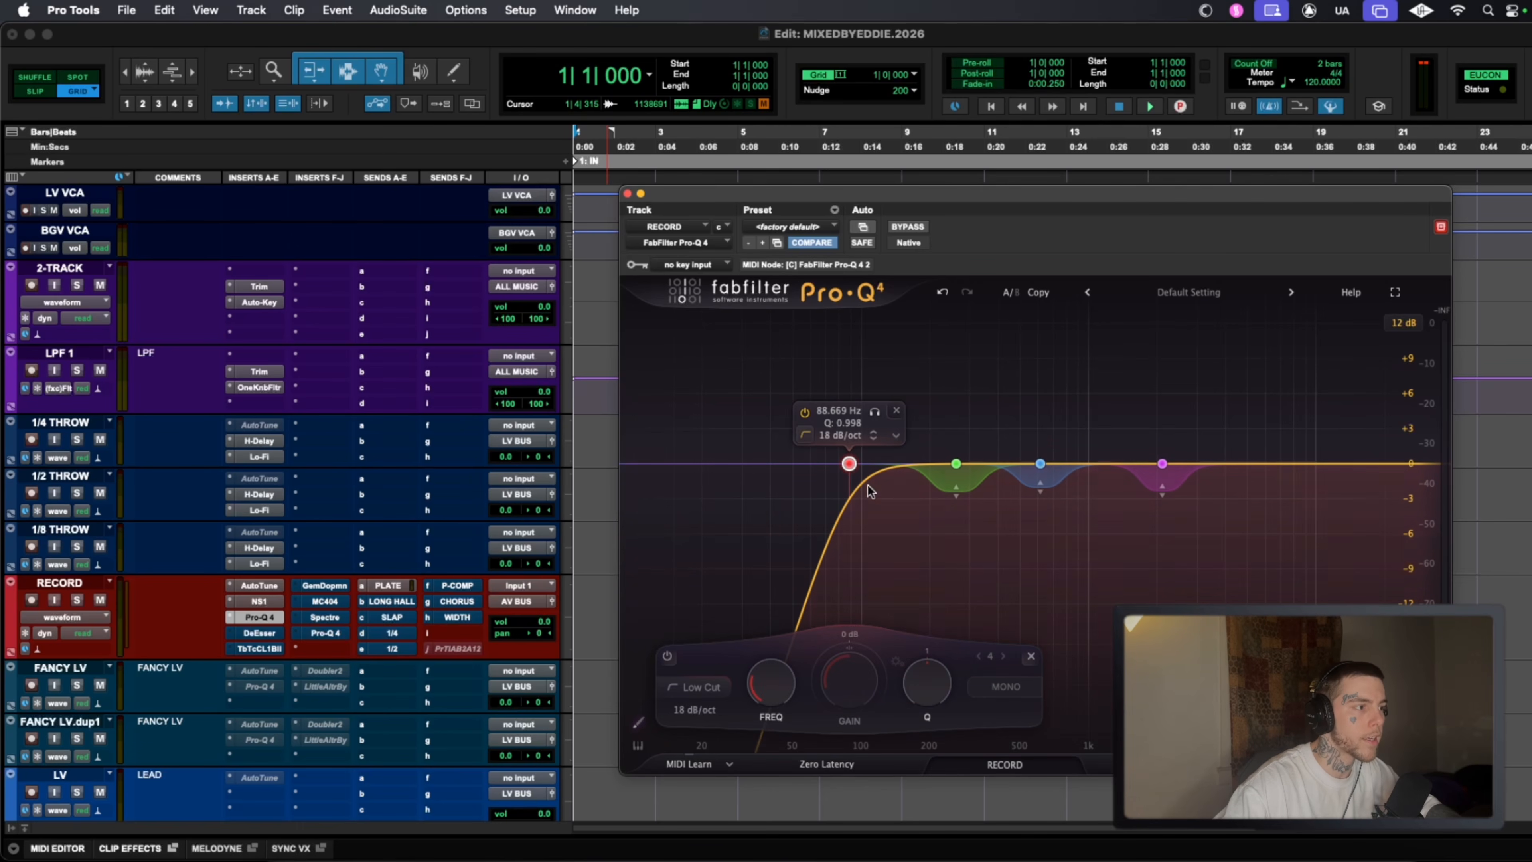
key("Delete")
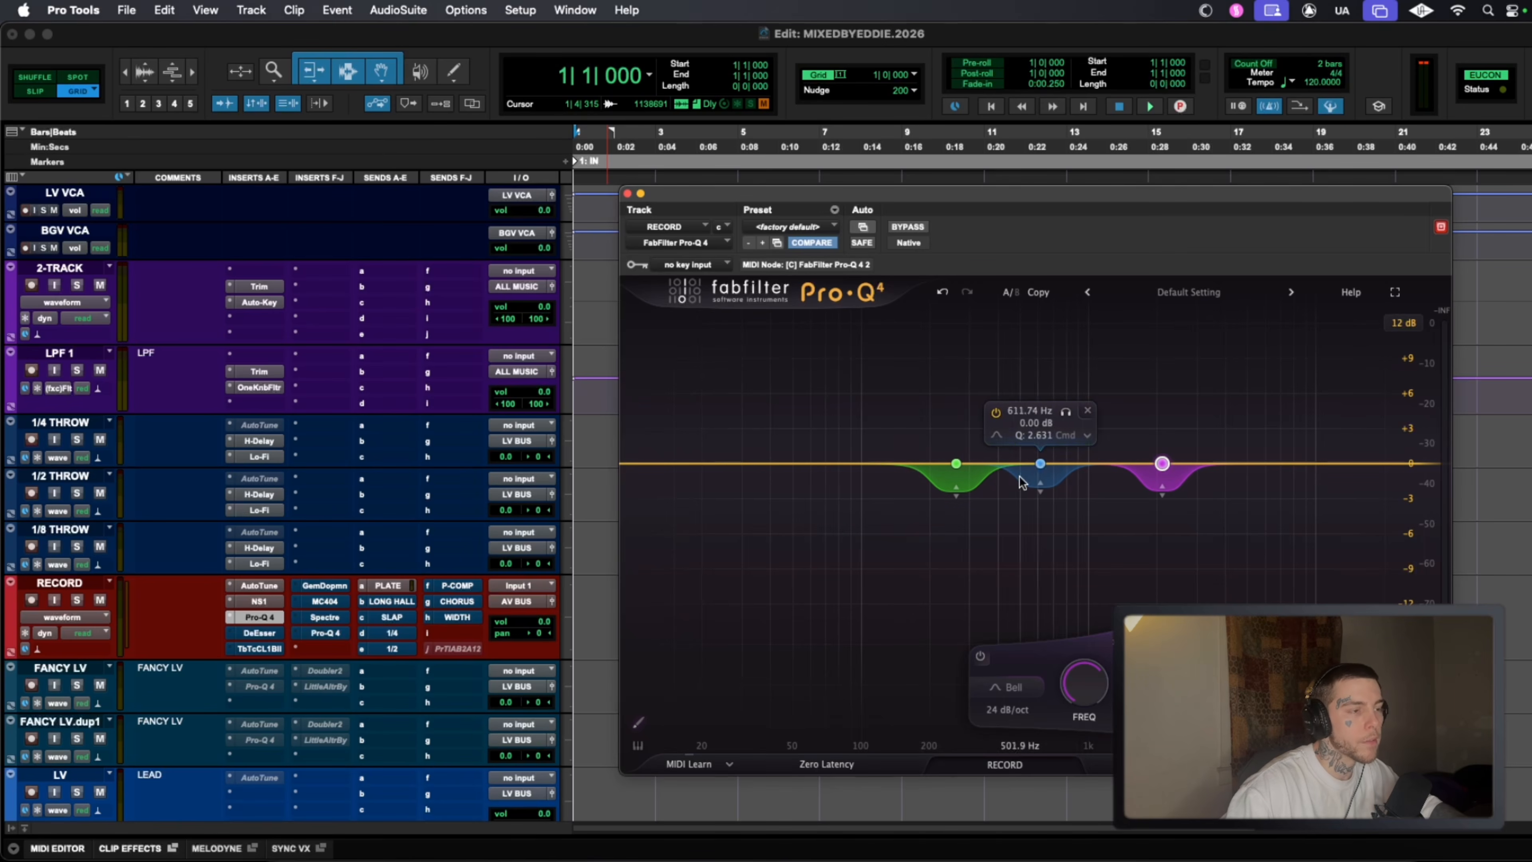
Move the lowest dynamic bell to about 223 Hz, the middle one to about 664 Hz and the highest further up, and close Pro-Q 4.
left_click_drag(956, 463, 940, 462)
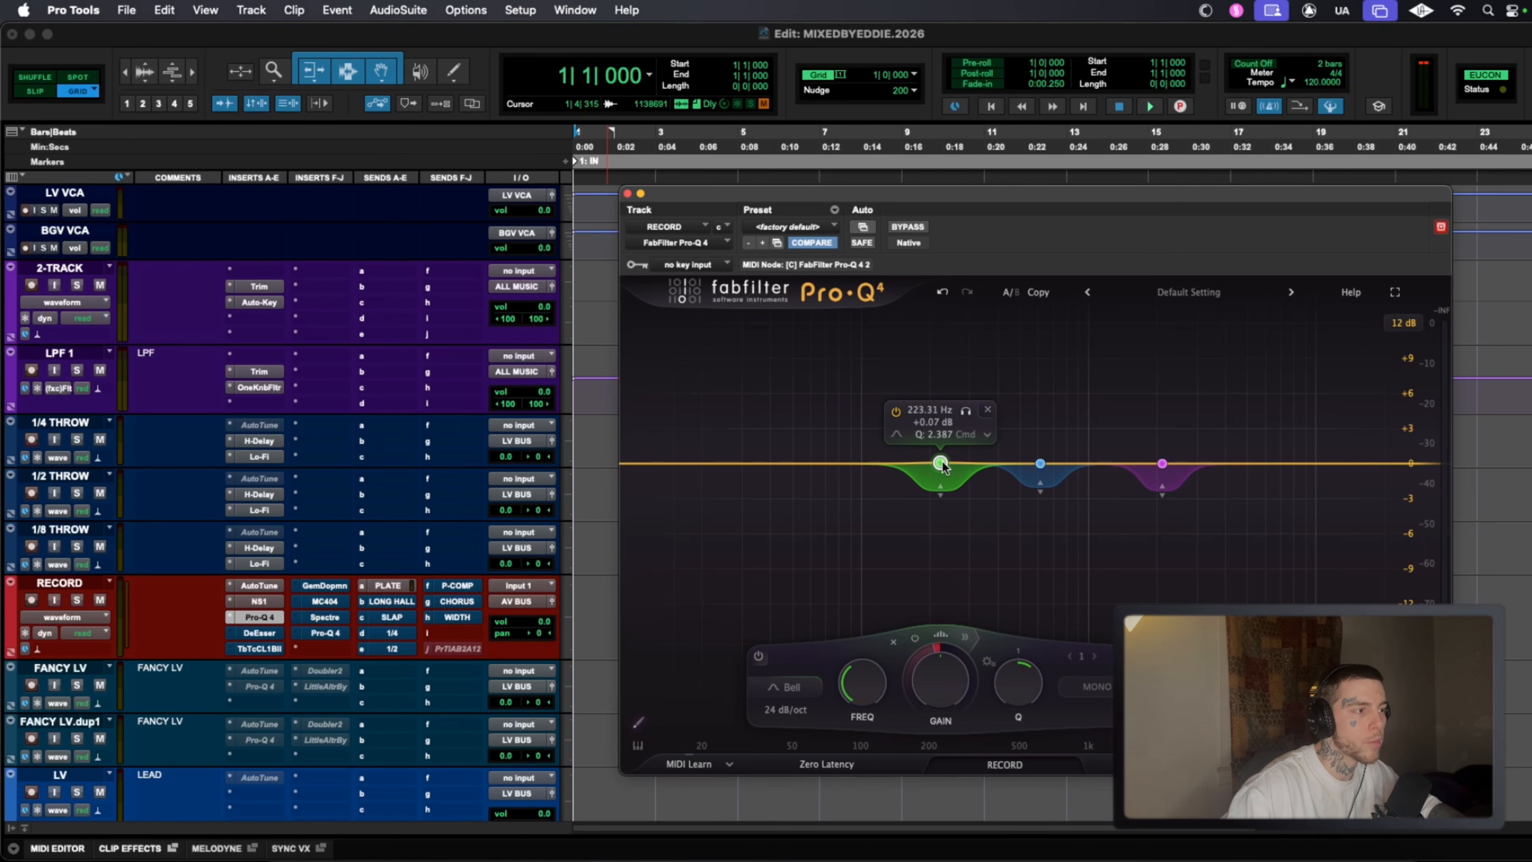
left_click_drag(1040, 463, 1048, 496)
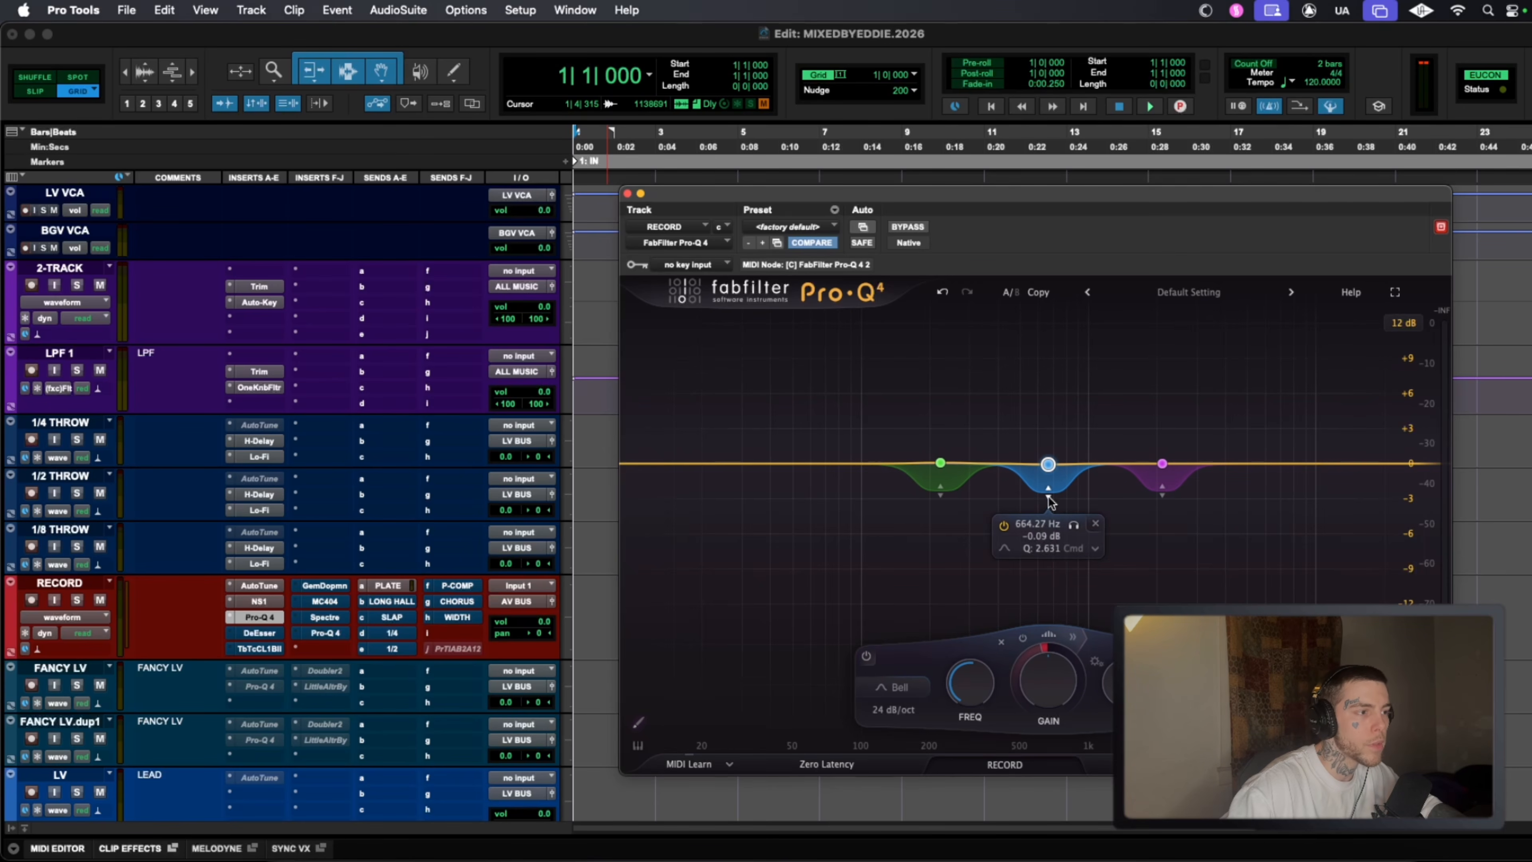
left_click_drag(942, 497, 943, 497)
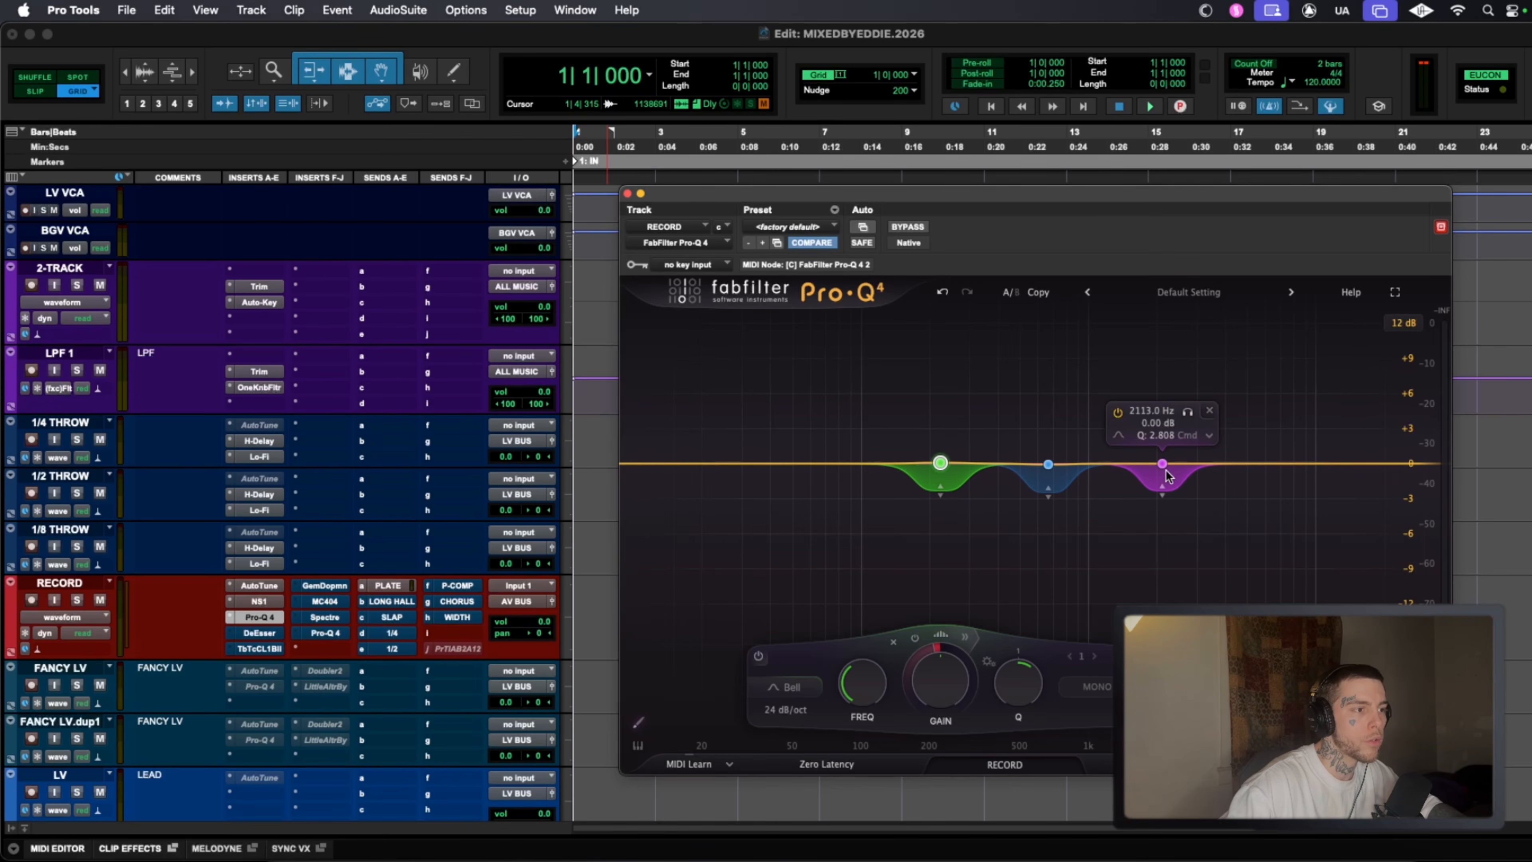
left_click_drag(1165, 468, 1236, 465)
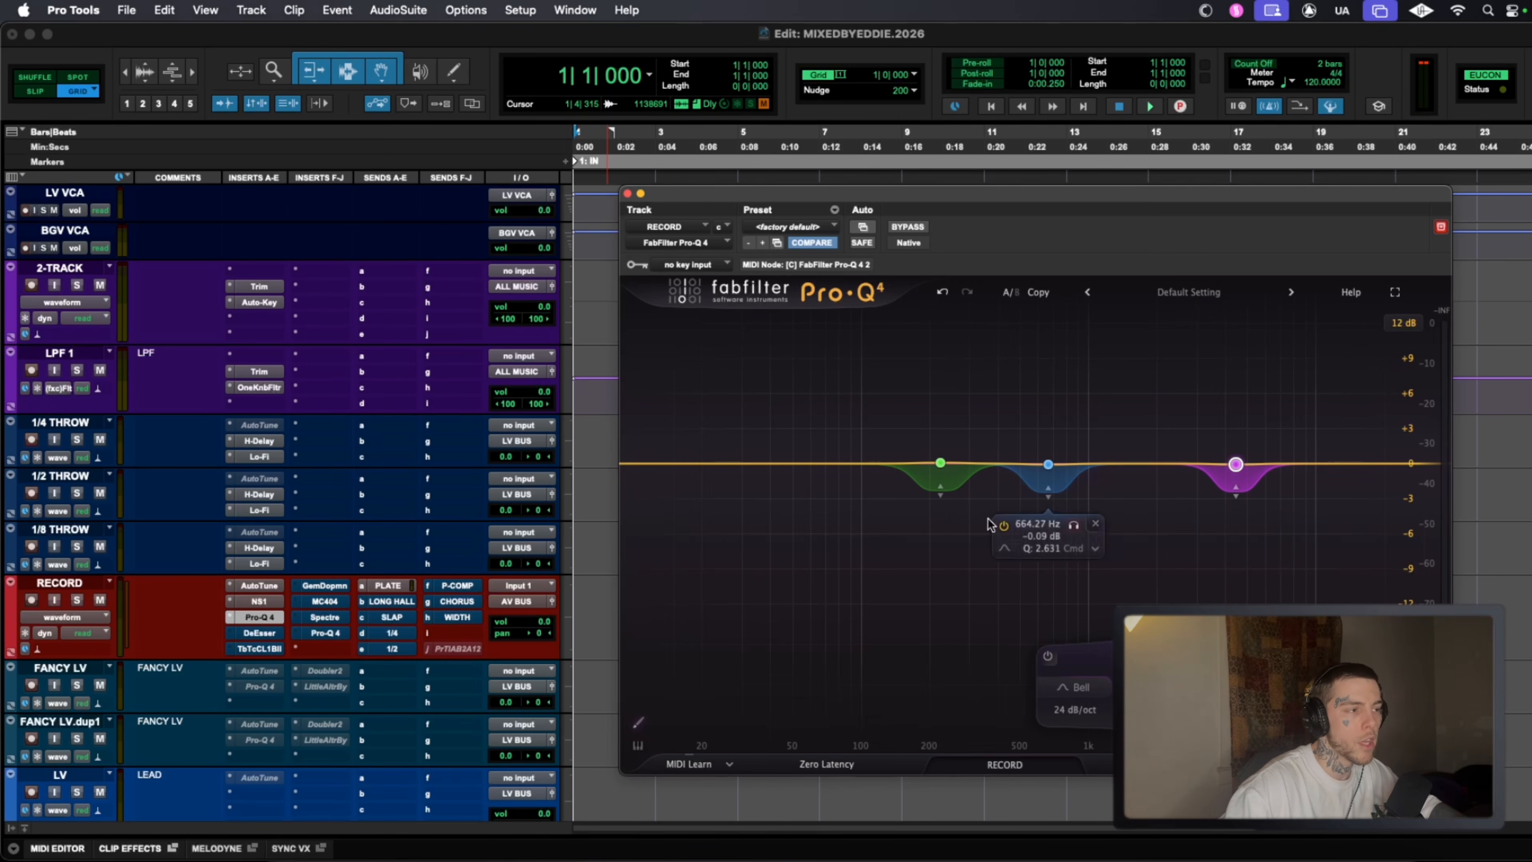
left_click(627, 193)
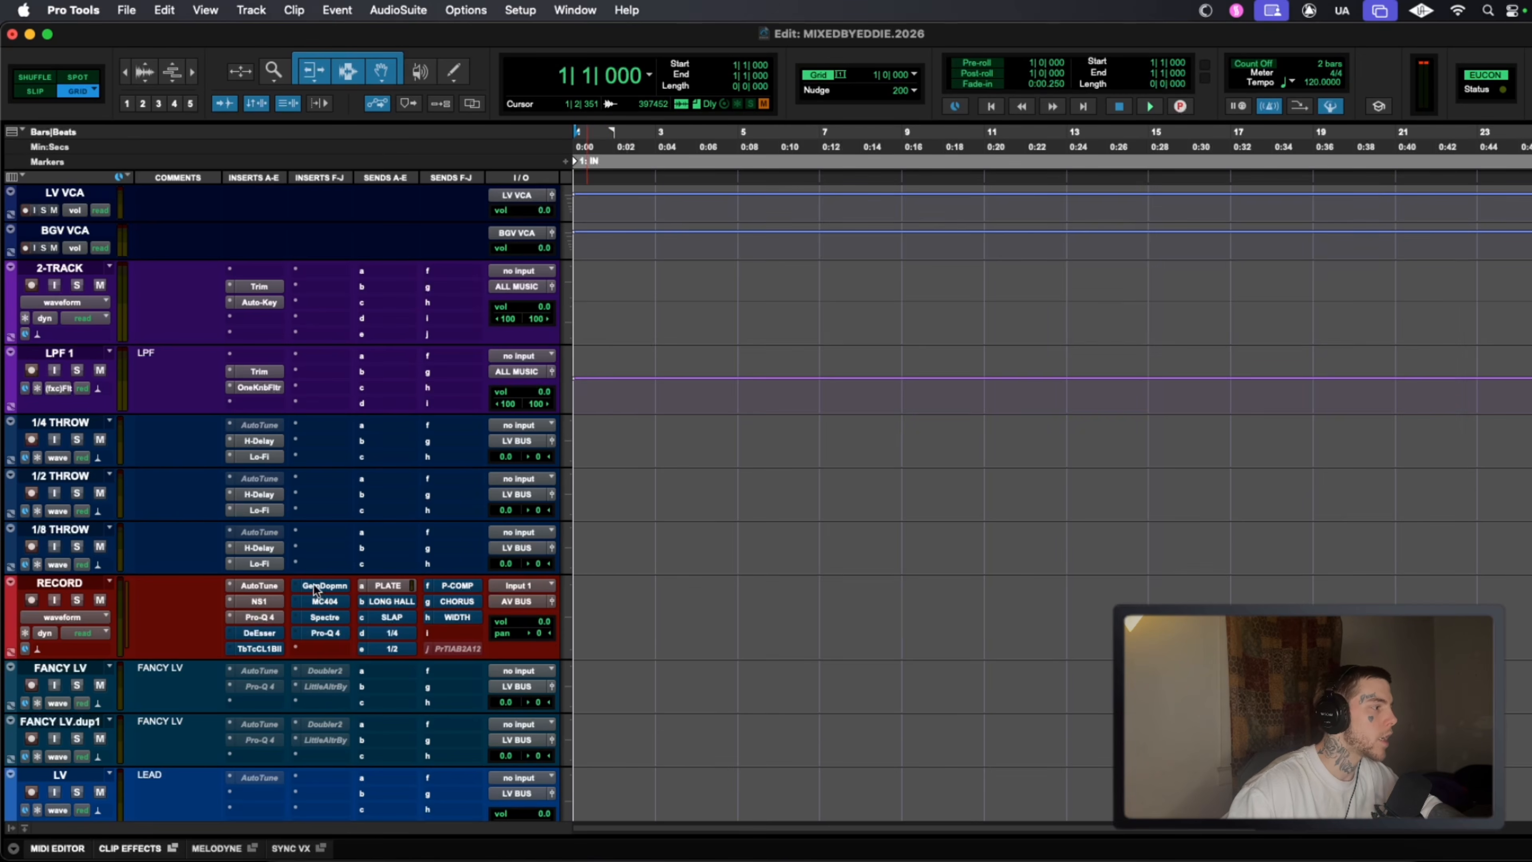
Turn off bypass for the DeEsser insert on the RECORD track, open it and set its threshold to about -32 dB.
right_click(250, 633)
left_click(307, 635)
left_click(268, 633)
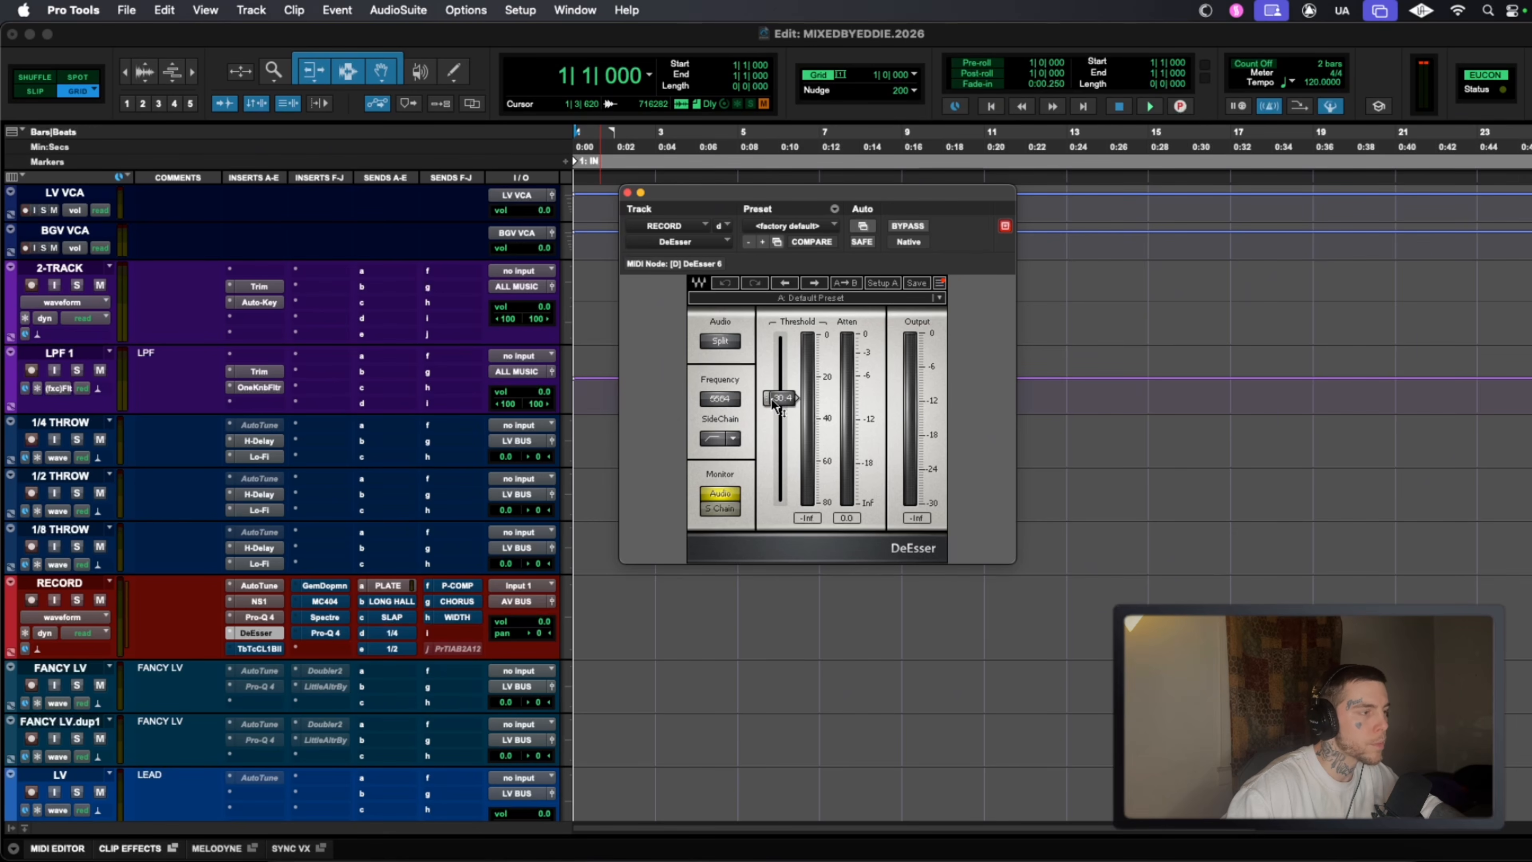
mouse_move(782, 399)
left_mouse_down()
mouse_move(785, 336)
mouse_move(785, 419)
mouse_move(787, 403)
left_mouse_up()
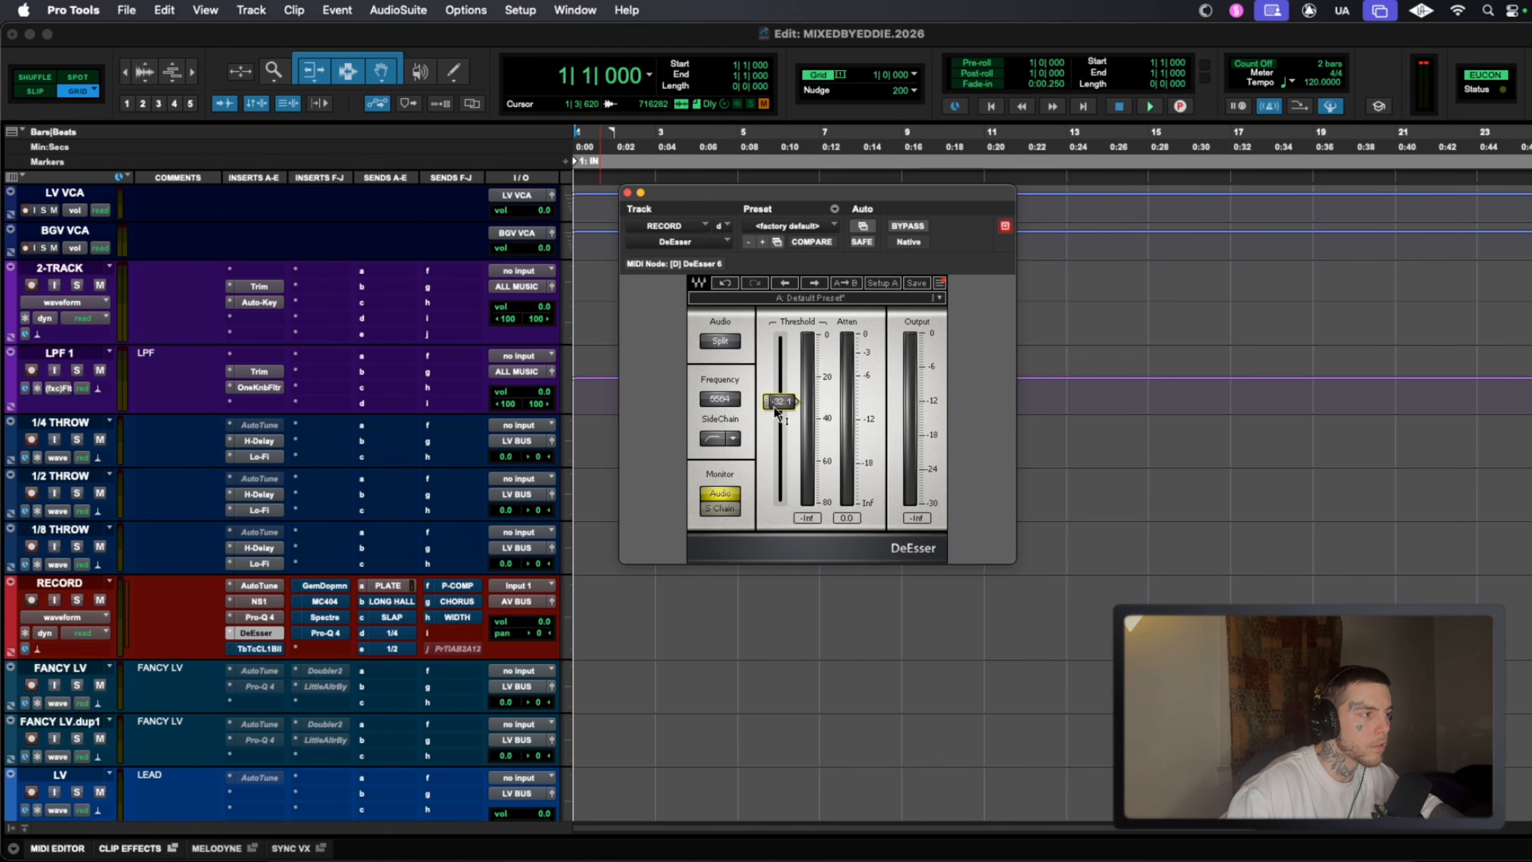
Monitor the DeEsser's sidechain while raising its frequency, and switch the monitor back to audio.
left_click(727, 511)
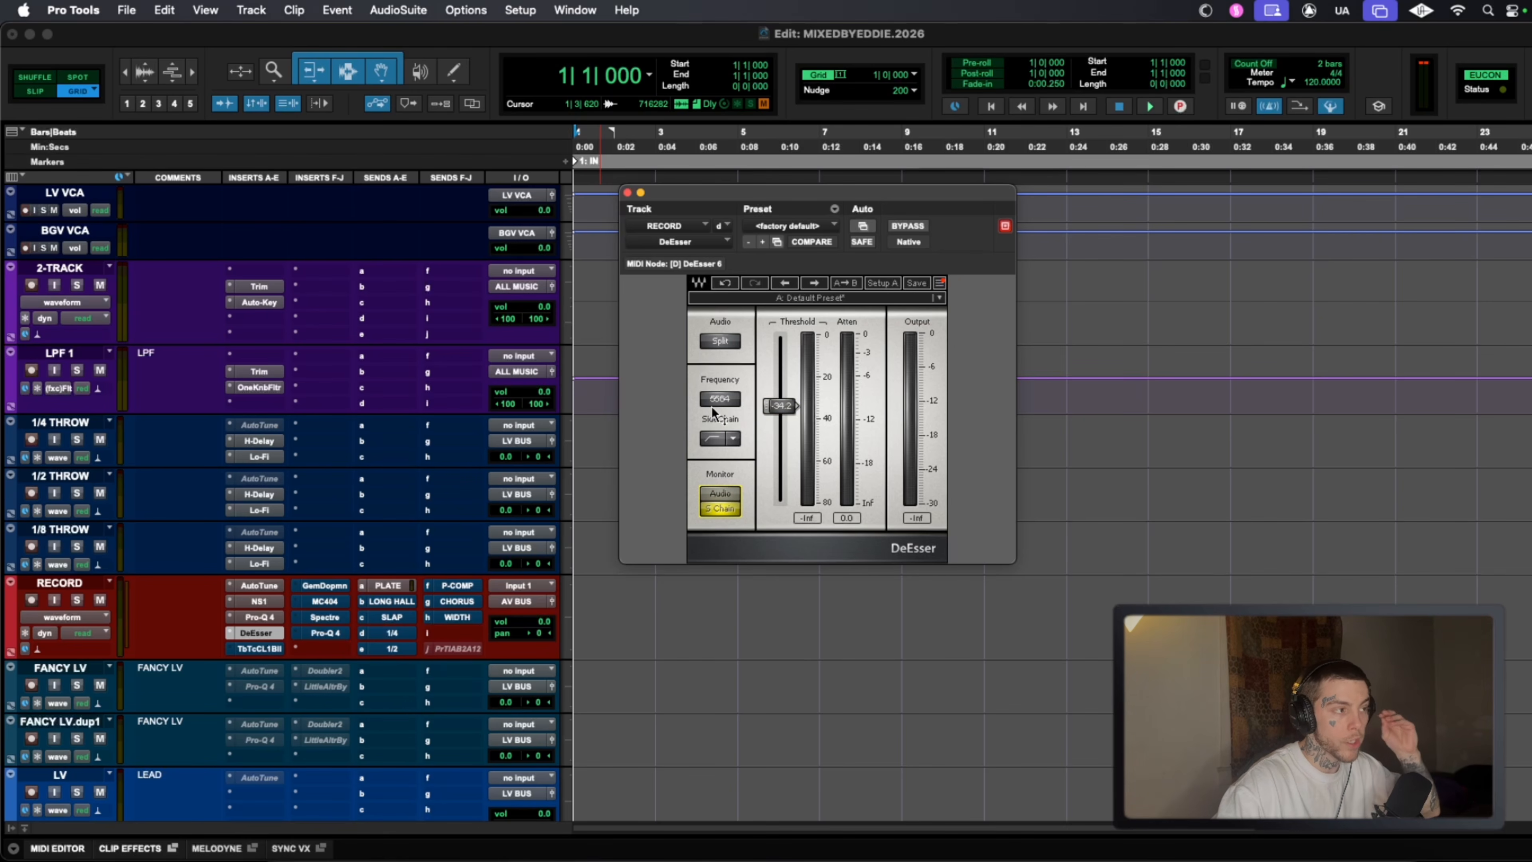
mouse_move(716, 400)
left_mouse_down()
mouse_move(716, 386)
mouse_move(718, 407)
left_mouse_up()
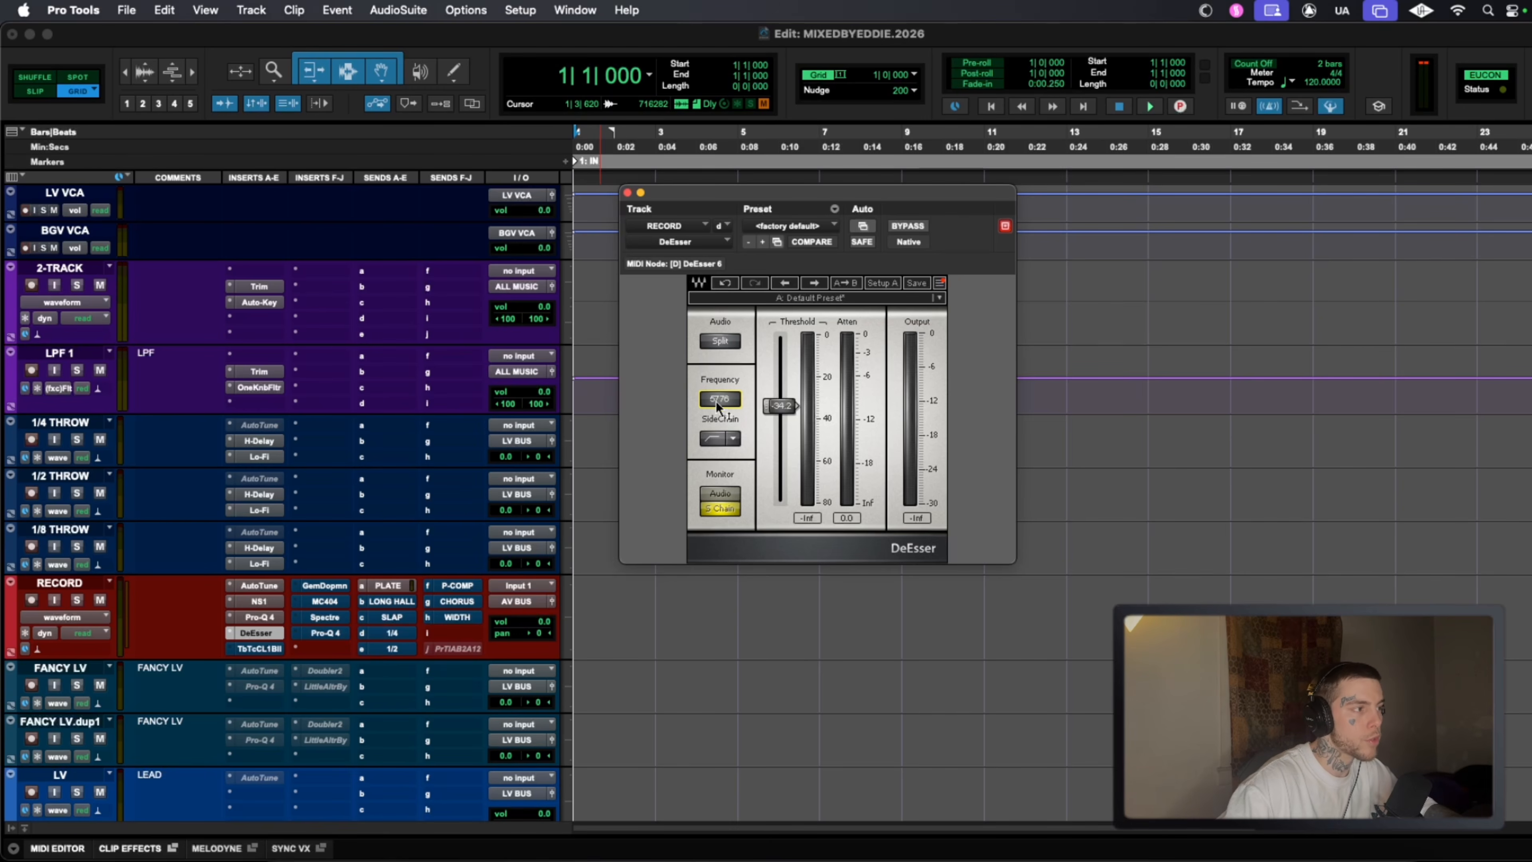
left_click(721, 494)
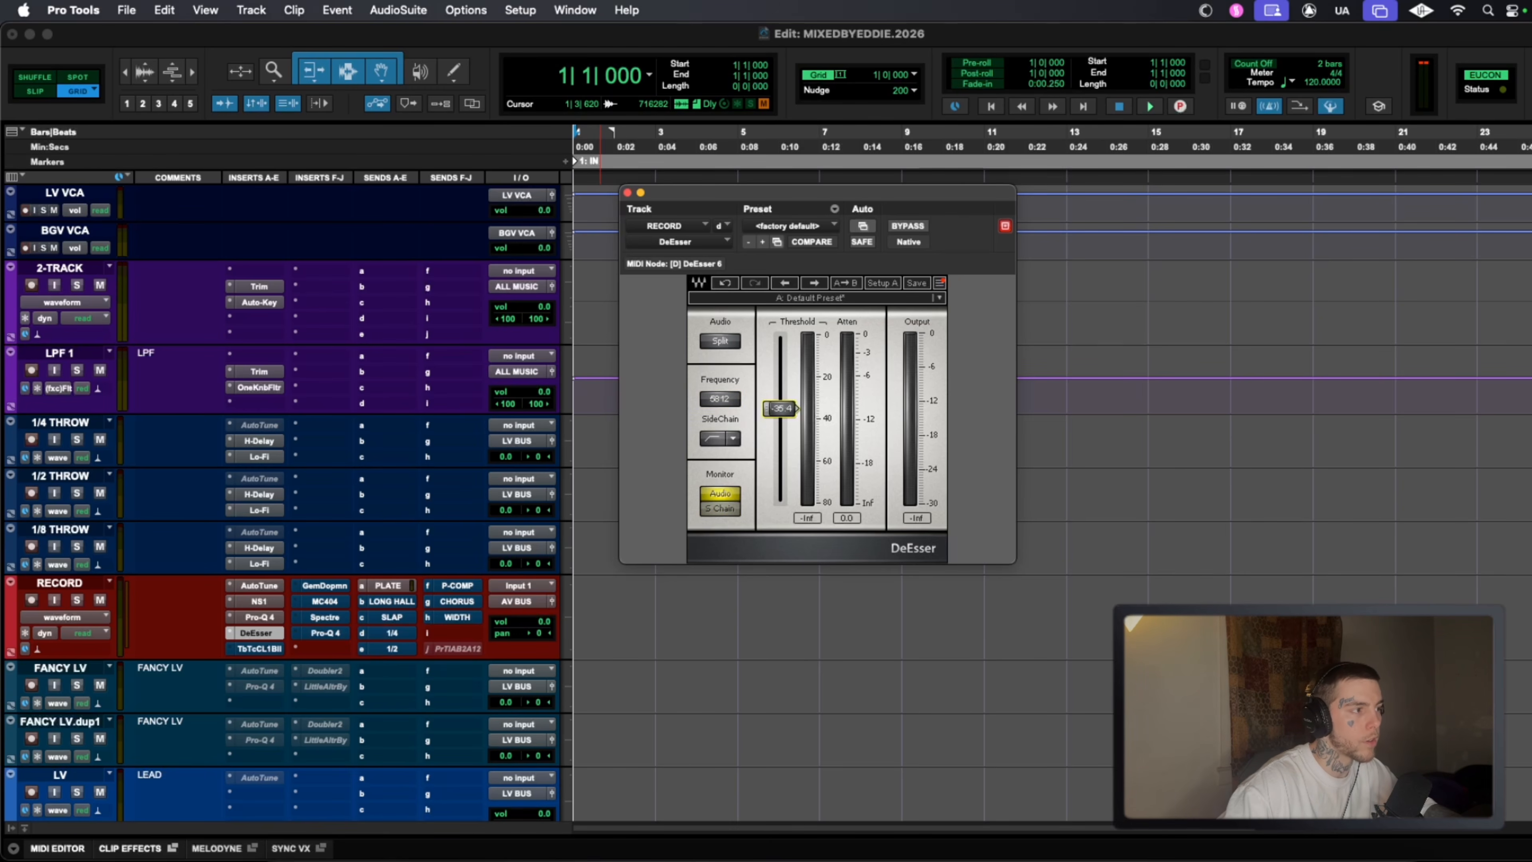
Turn off bypass for the Tube-Tech CL 1B on the RECORD track, view its compressor settings and close it.
right_click(266, 649)
left_click(293, 653)
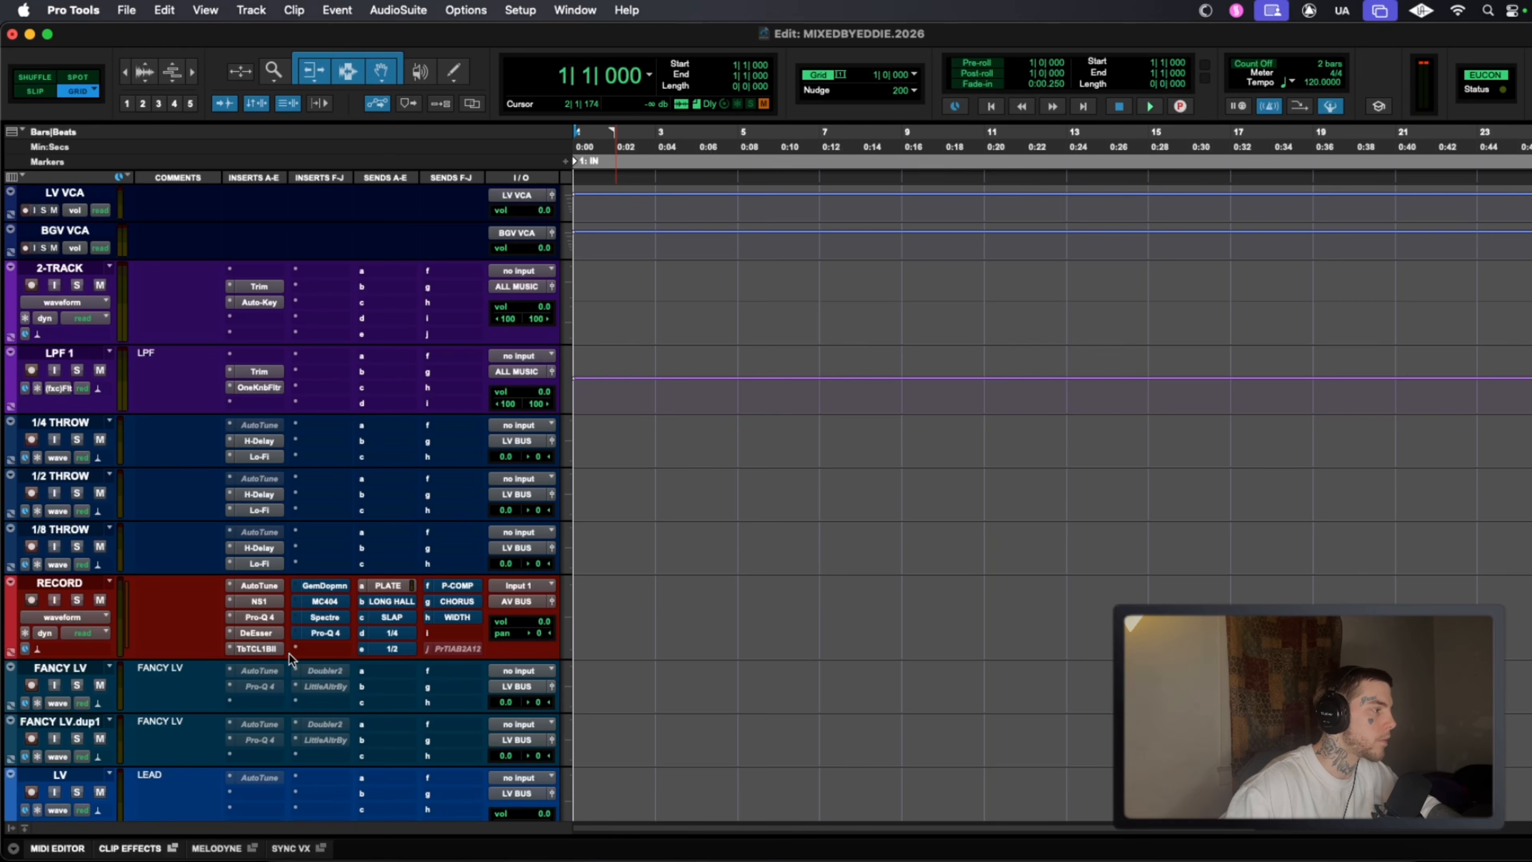
left_click_drag(920, 196, 863, 241)
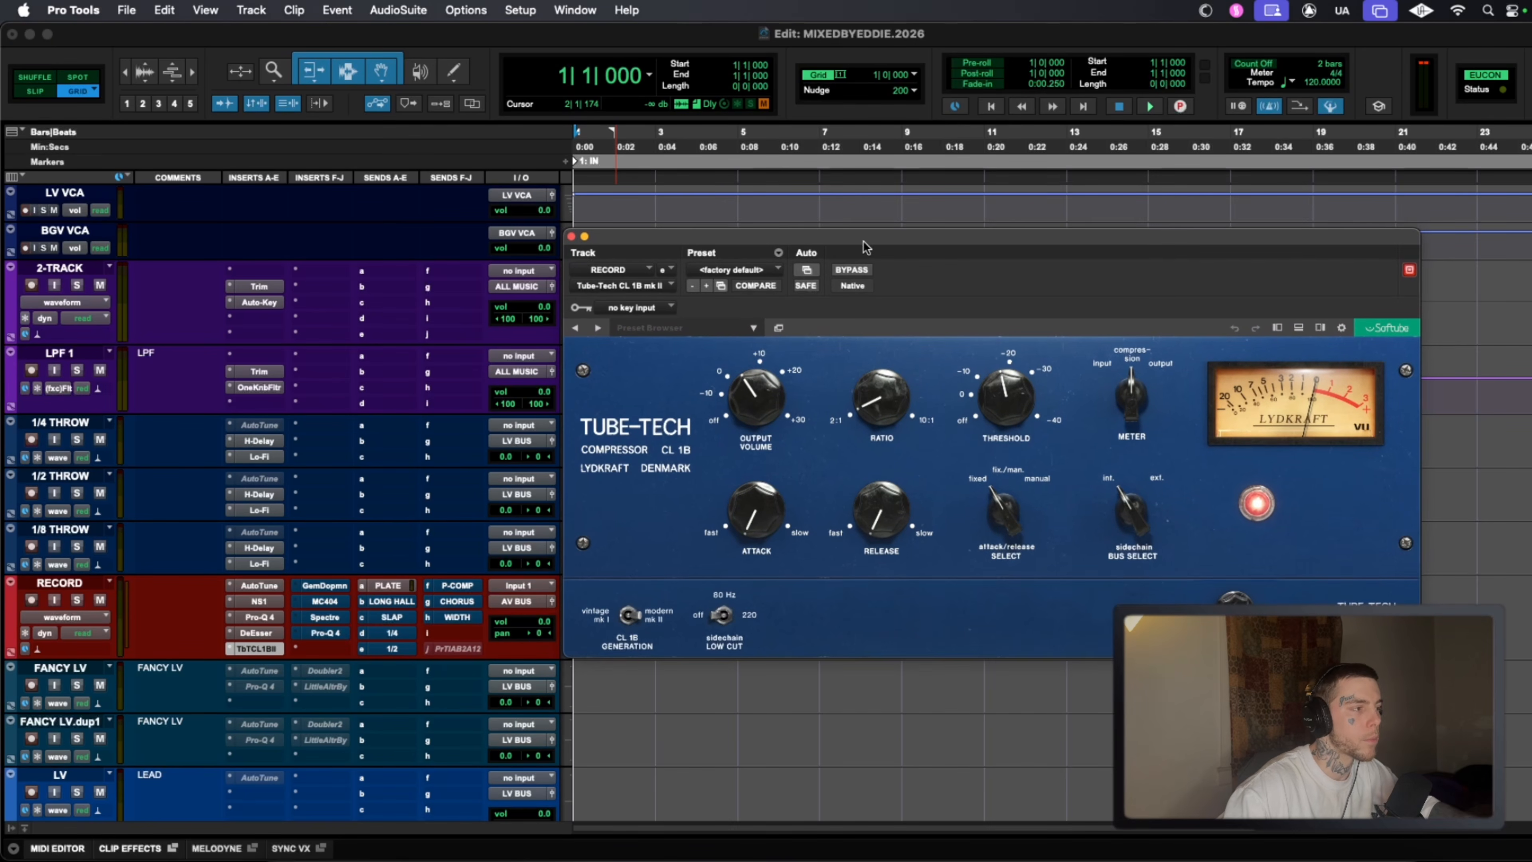
left_click(571, 237)
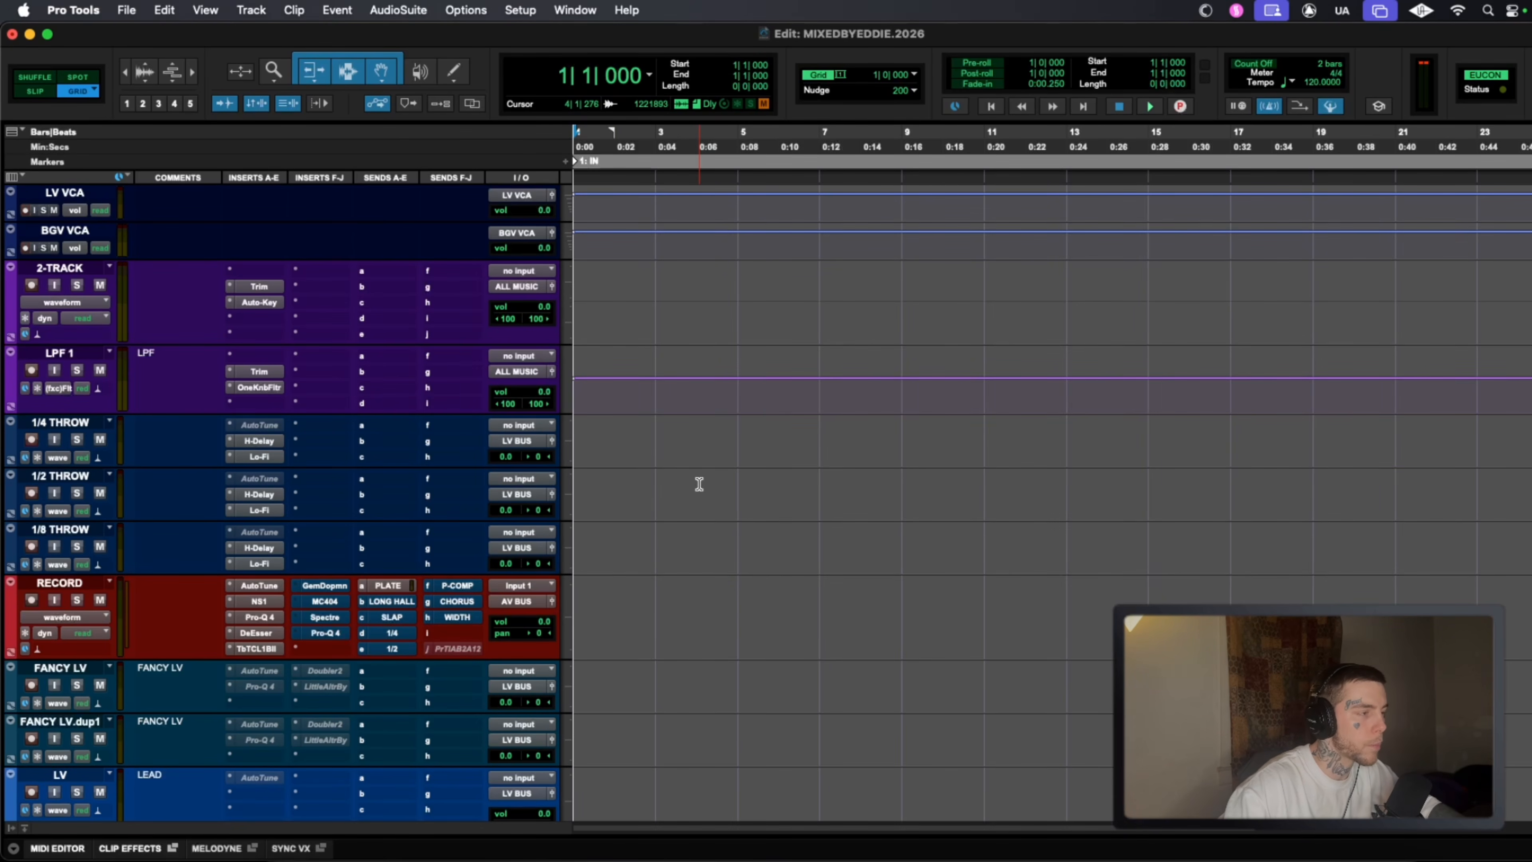
Turn off bypass for the Gem Dopamine insert on the RECORD track and open it.
right_click(330, 586)
left_click(364, 593)
left_click(326, 586)
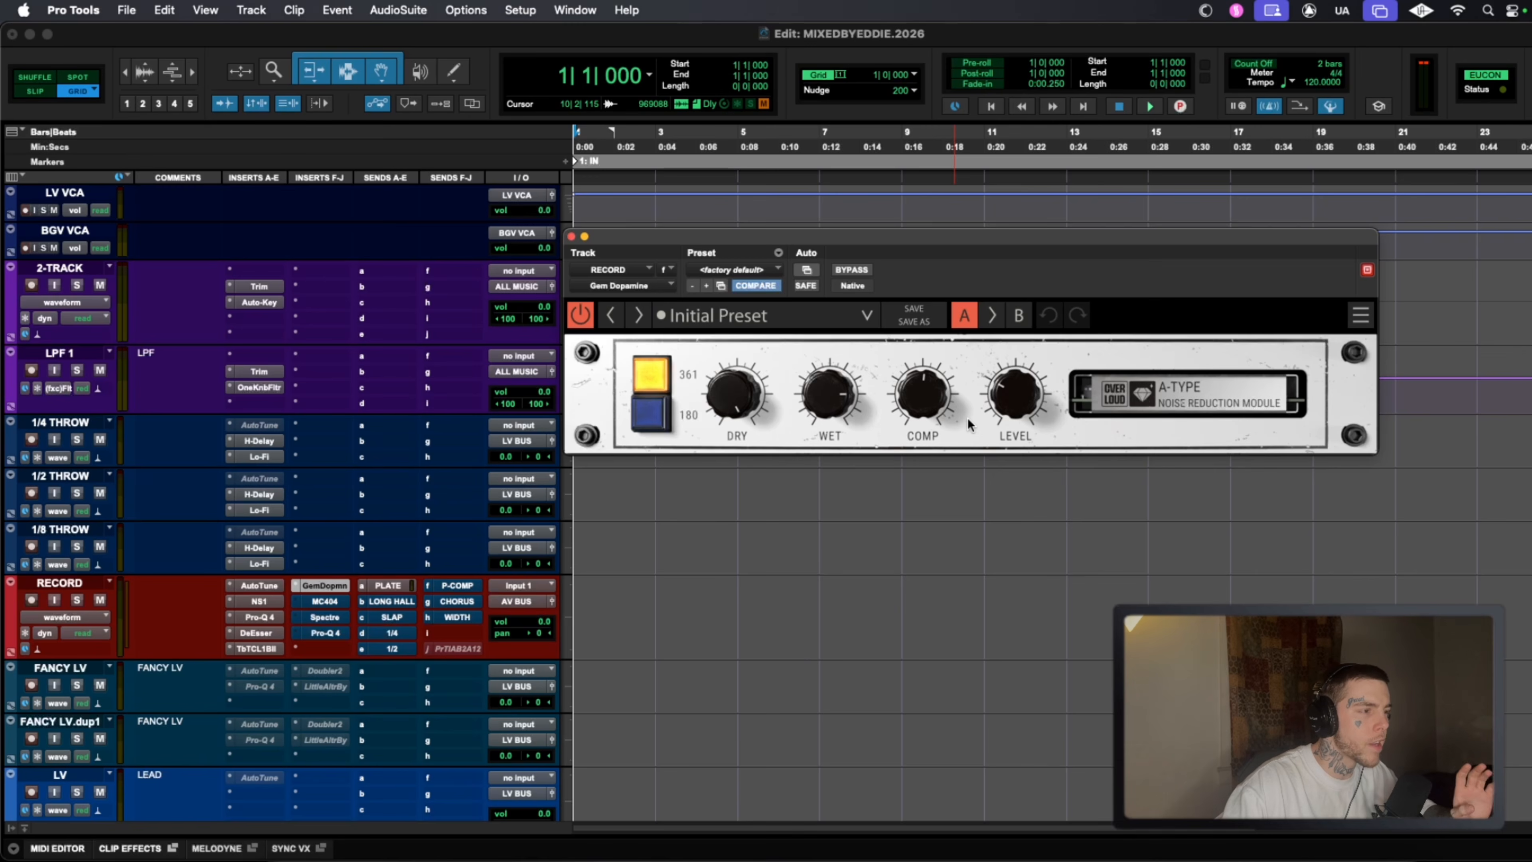
Turn off bypass for the MC404 on the RECORD track, adjust the threshold of band 2 and close the plug-in.
right_click(319, 600)
left_click(369, 609)
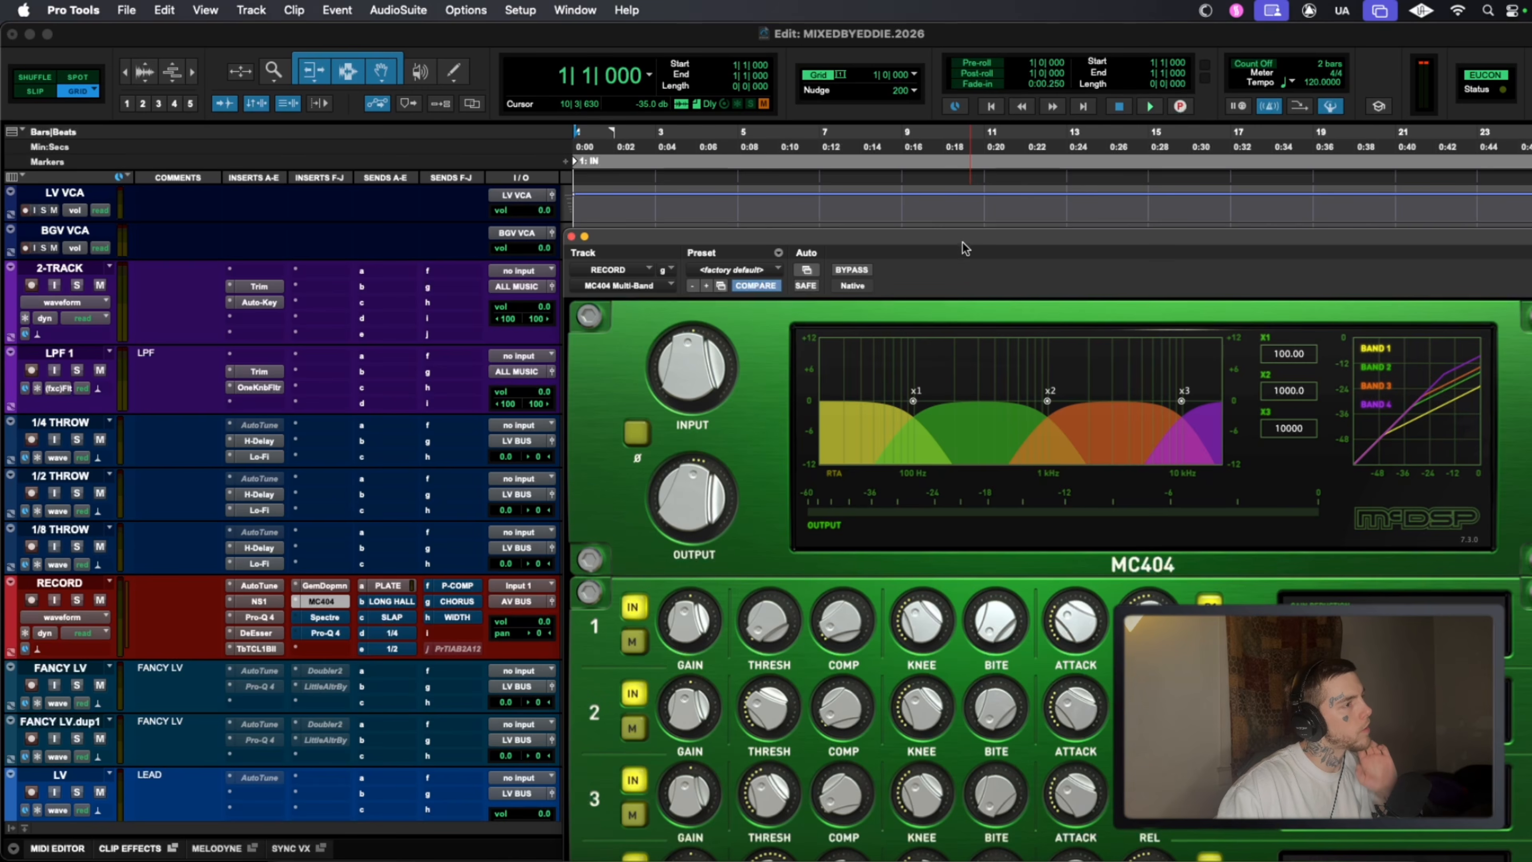
left_click_drag(963, 241, 938, 126)
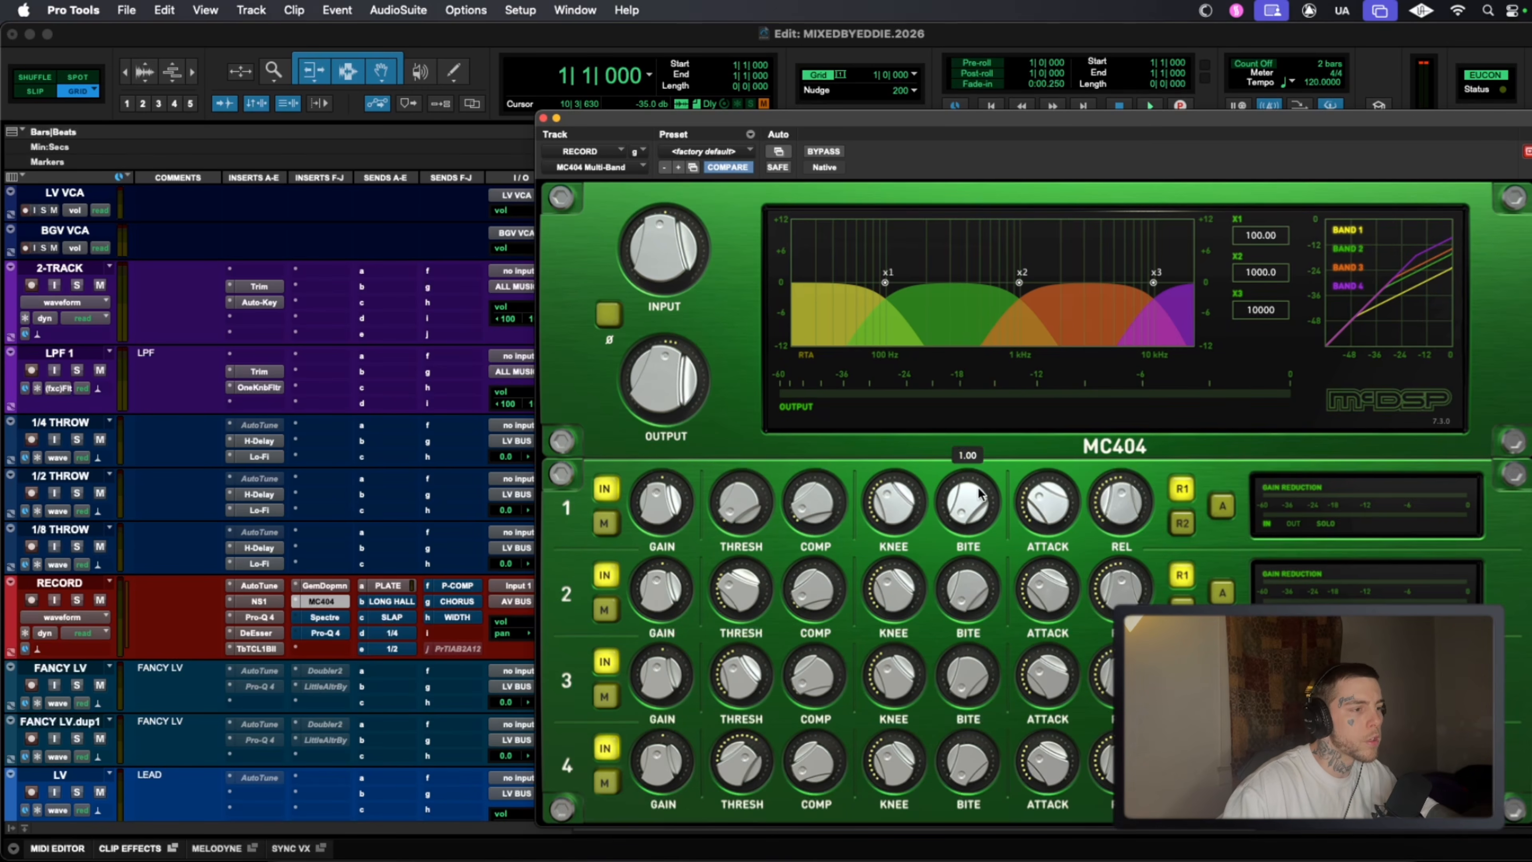
left_click_drag(1041, 122, 1022, 95)
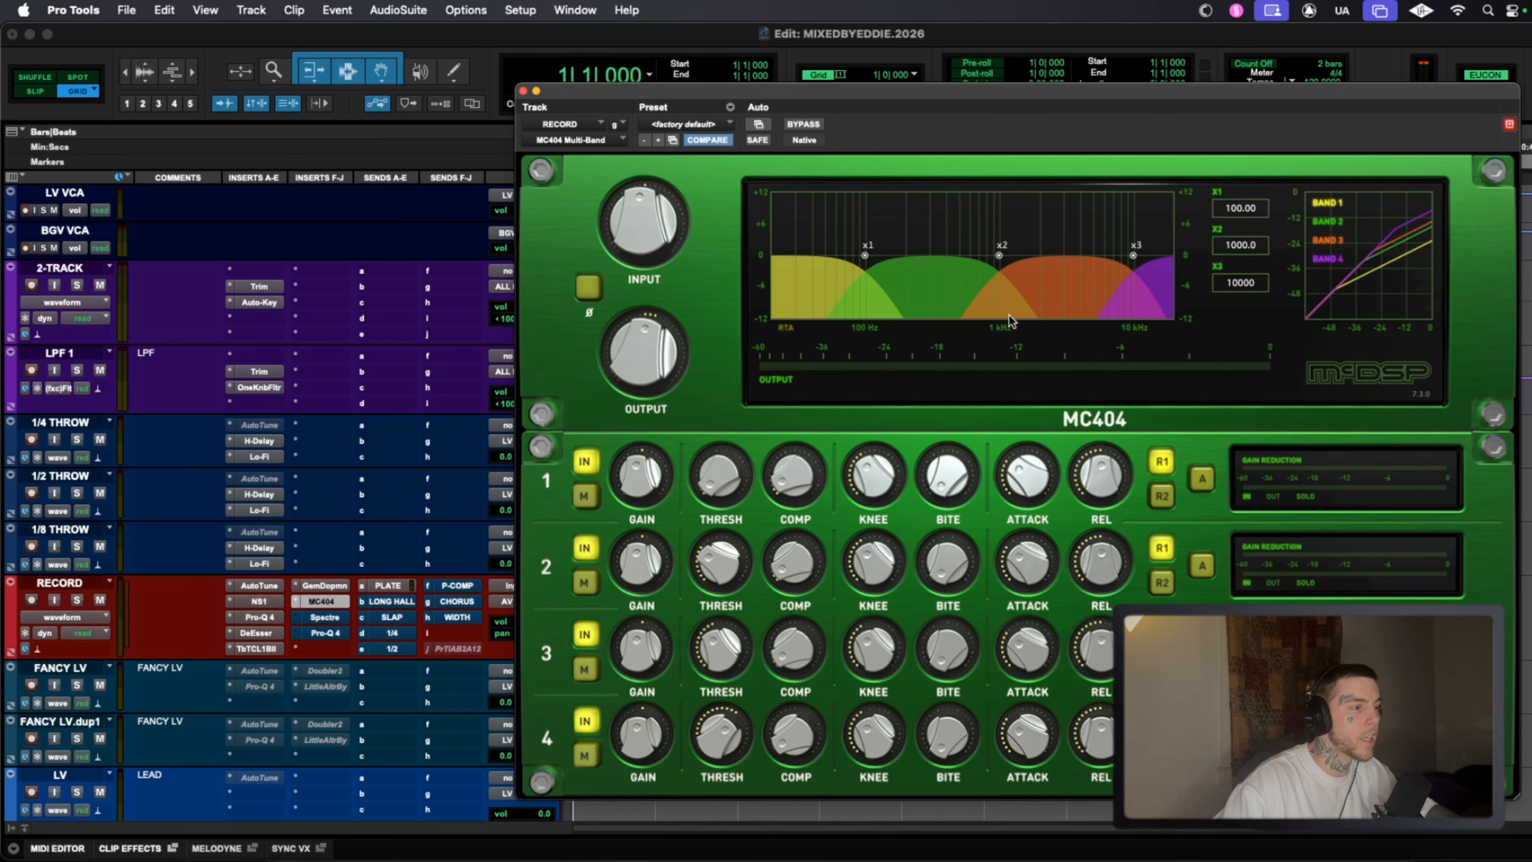
left_click_drag(718, 570, 713, 609)
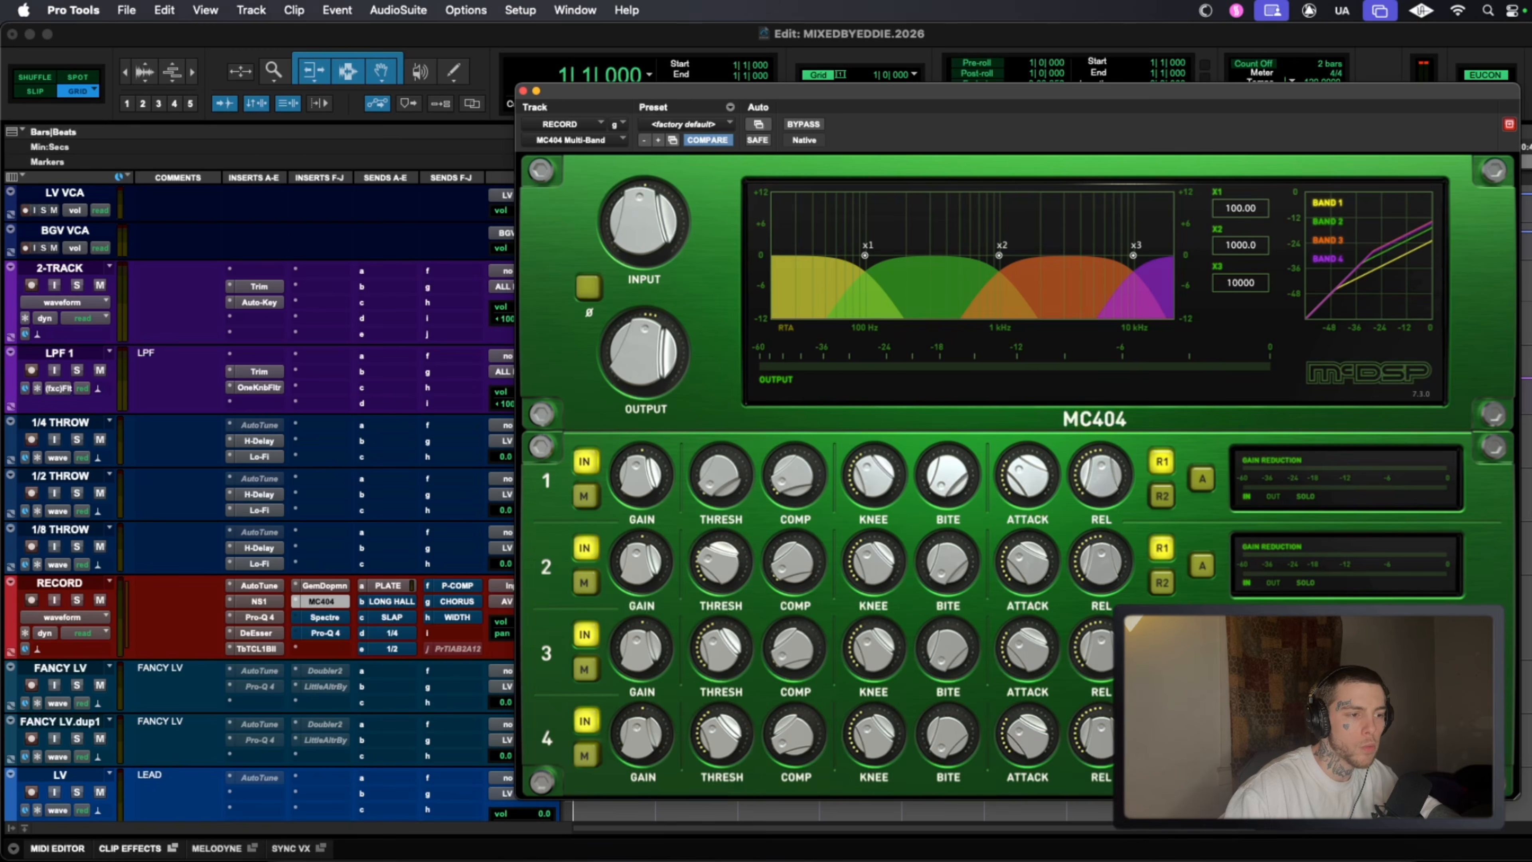
left_click(523, 91)
Turn off bypass for Spectre on the RECORD track, view its band settings and close it.
right_click(316, 616)
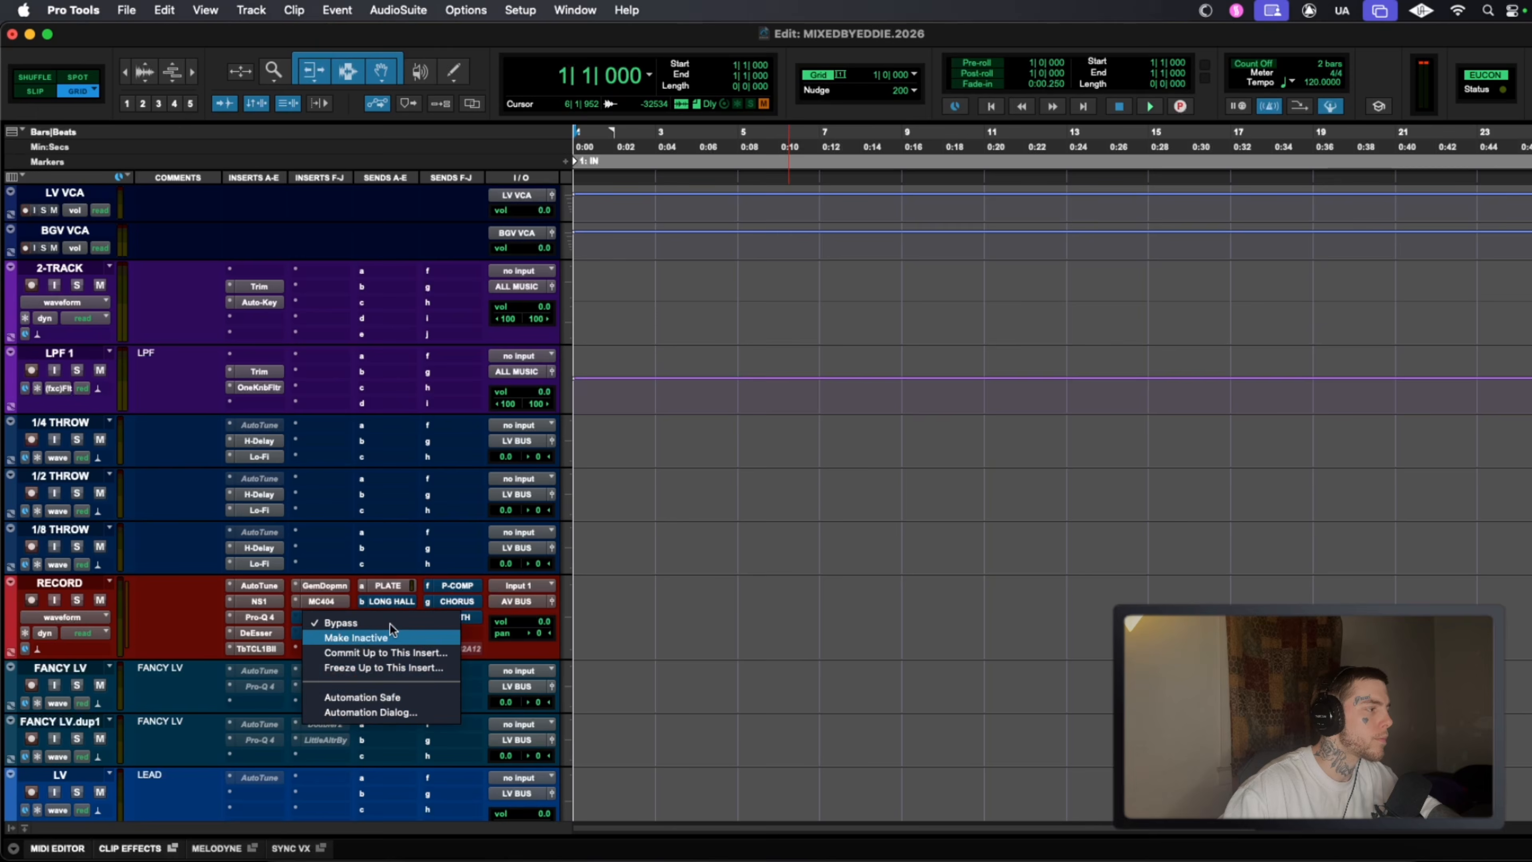
left_click(388, 623)
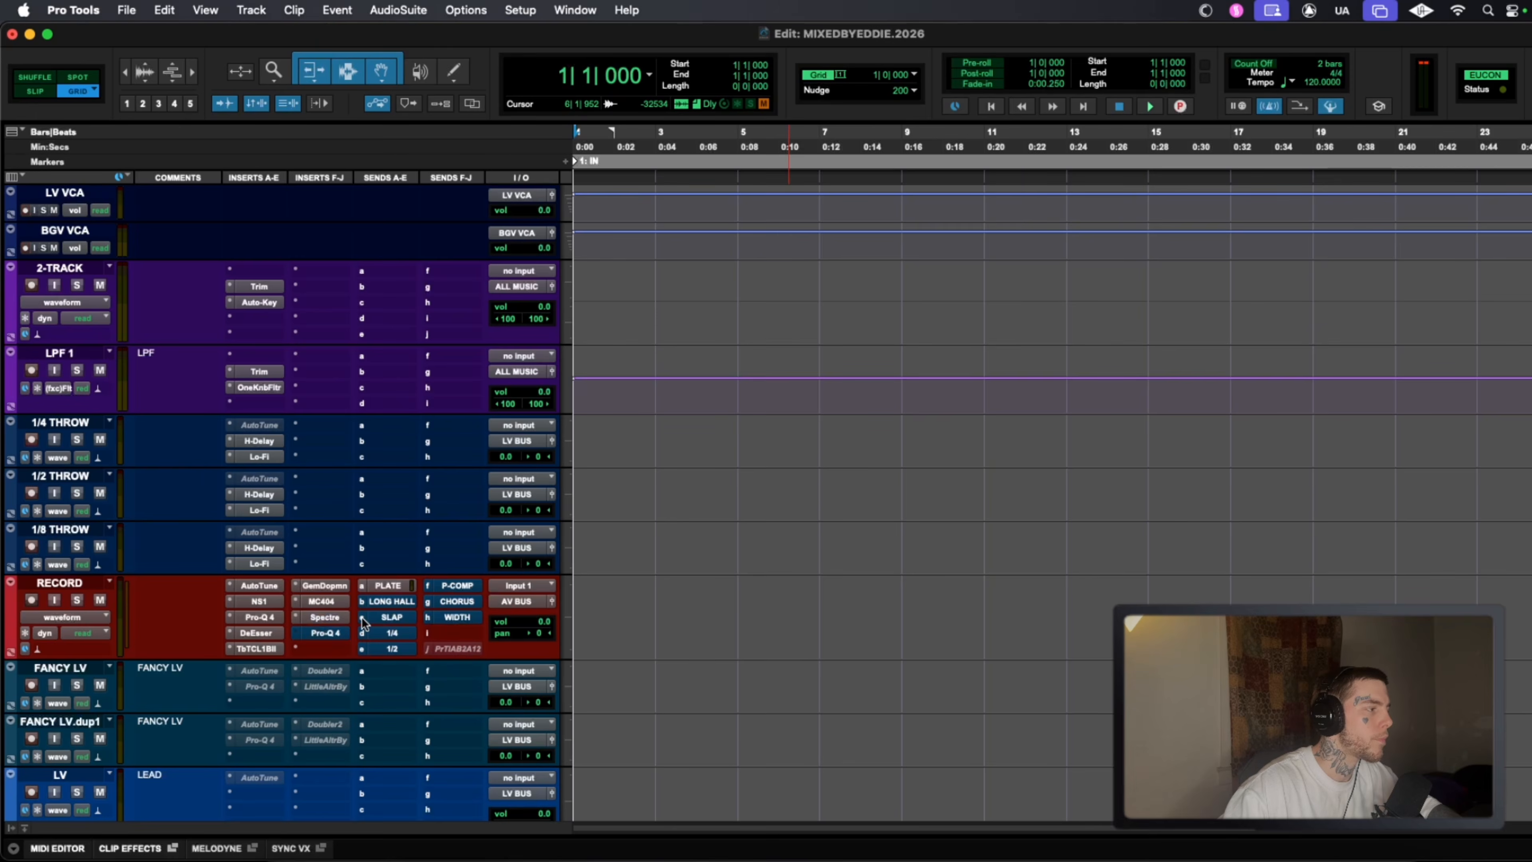
left_click(338, 616)
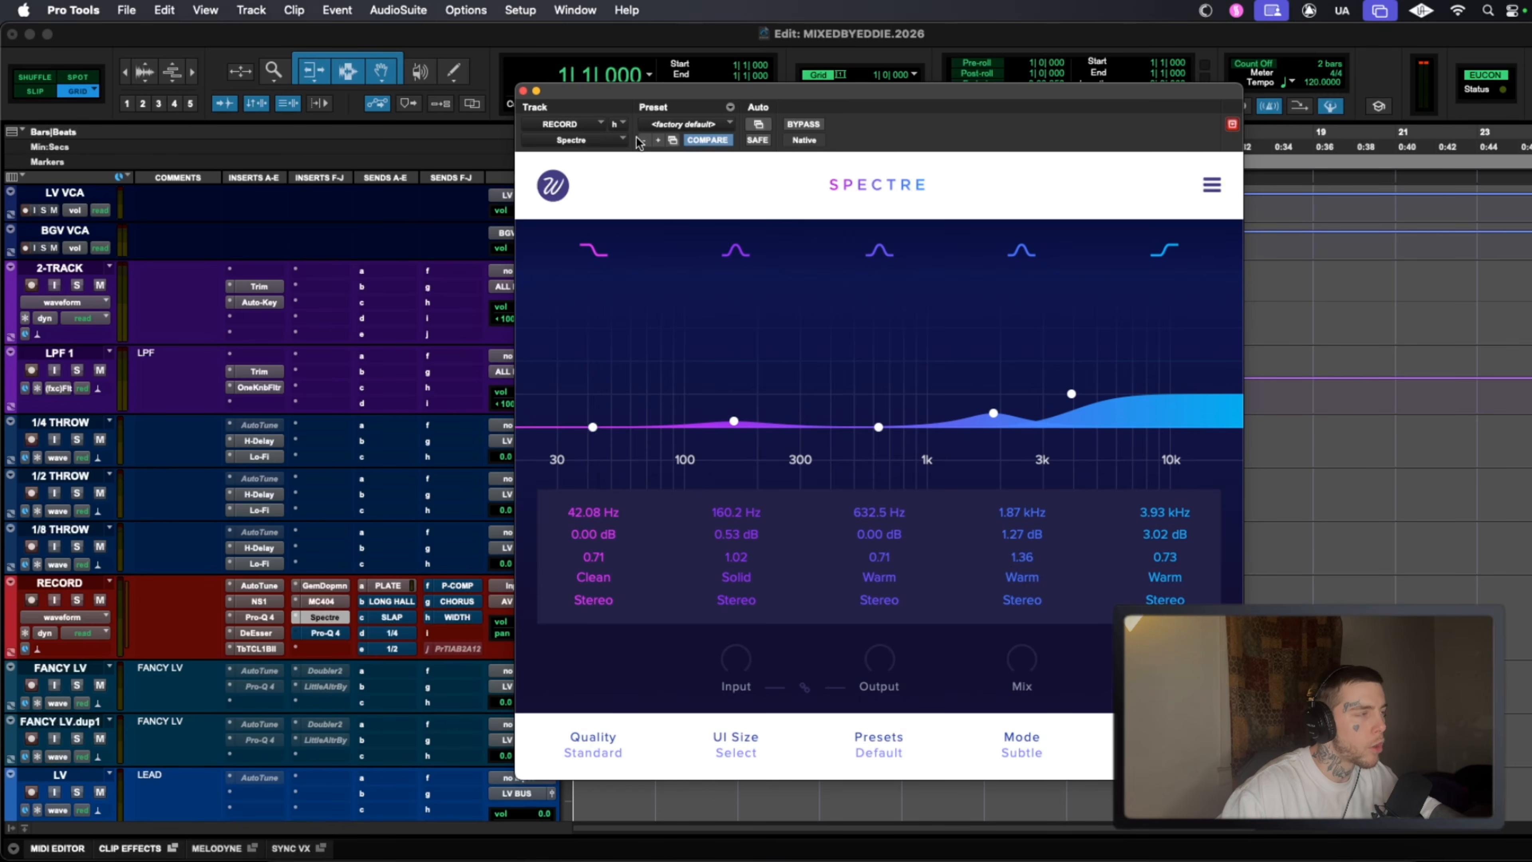
left_click(523, 91)
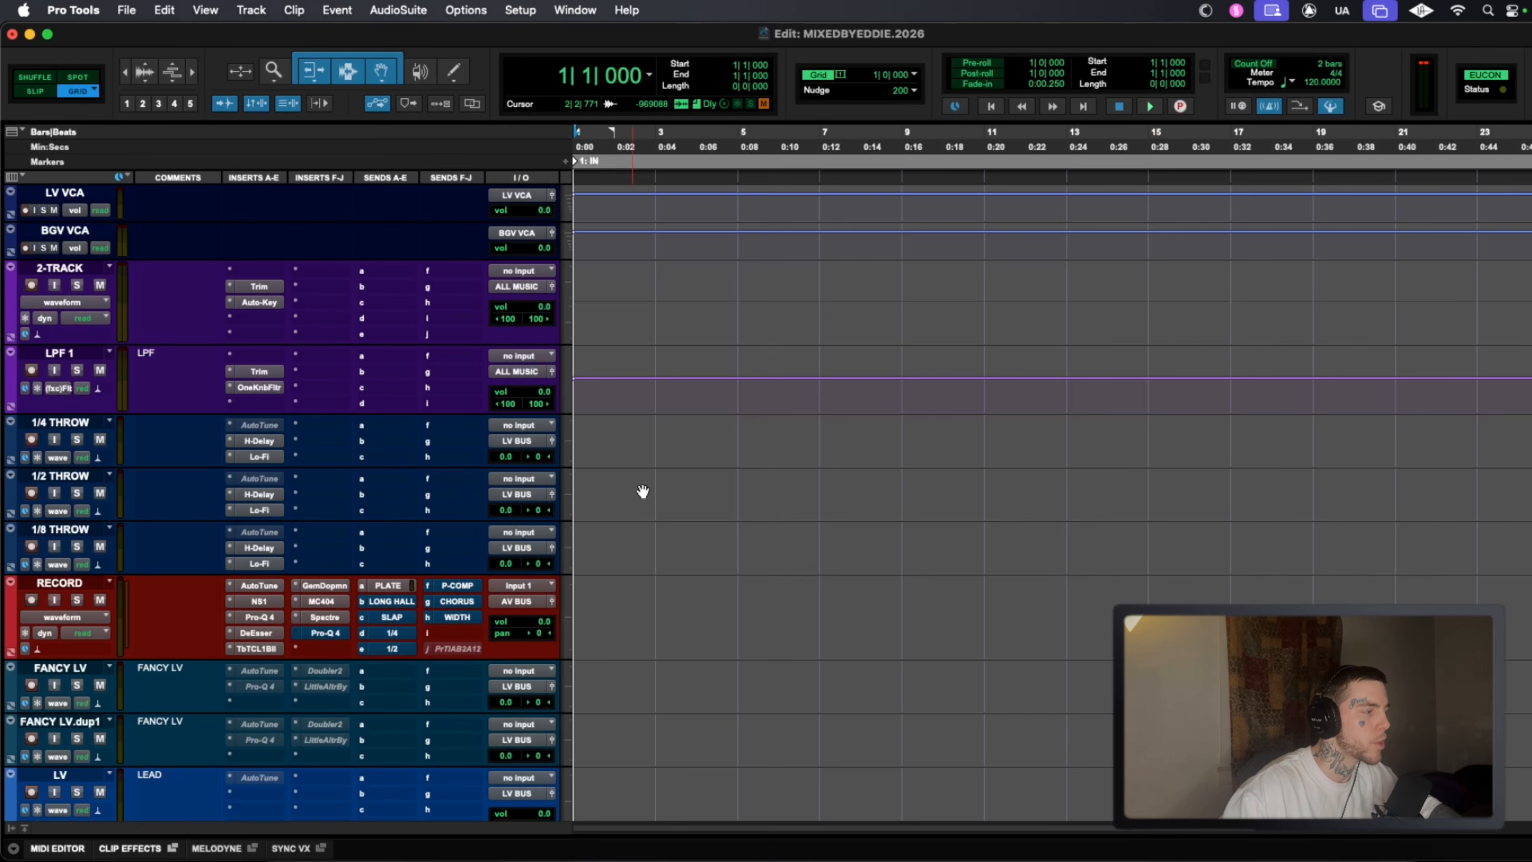
Turn off bypass for the second Pro-Q 4 on the RECORD track, open it to view its curve and close it.
right_click(325, 631)
left_click(352, 637)
left_click(344, 632)
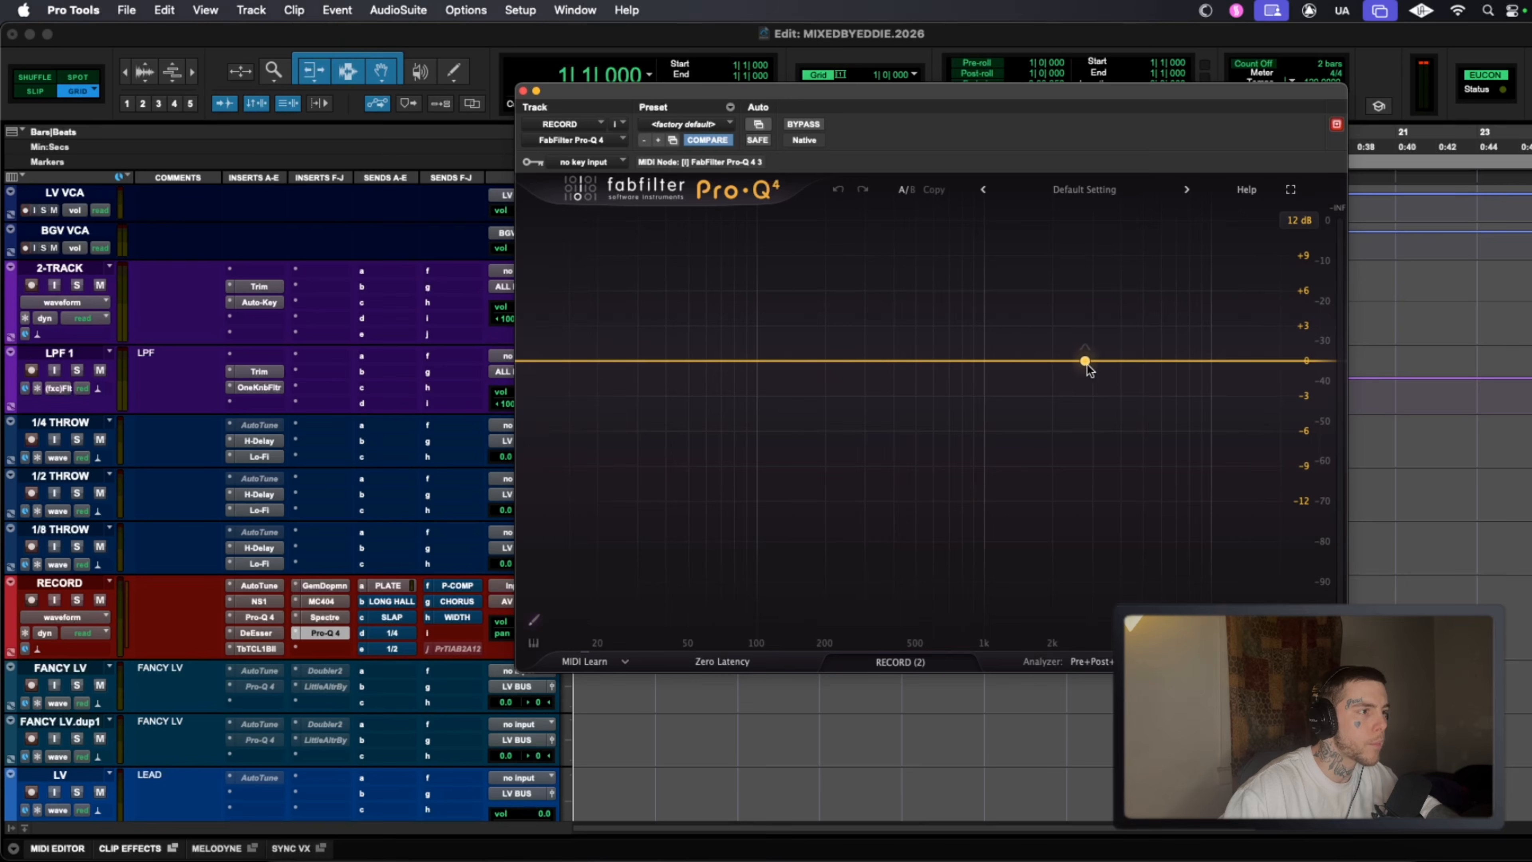
left_click(522, 90)
Open the Tube-Tech CL 1B on the AD-LIB BUS, check its threshold setting and close it.
scroll(694, 525, "down", 10)
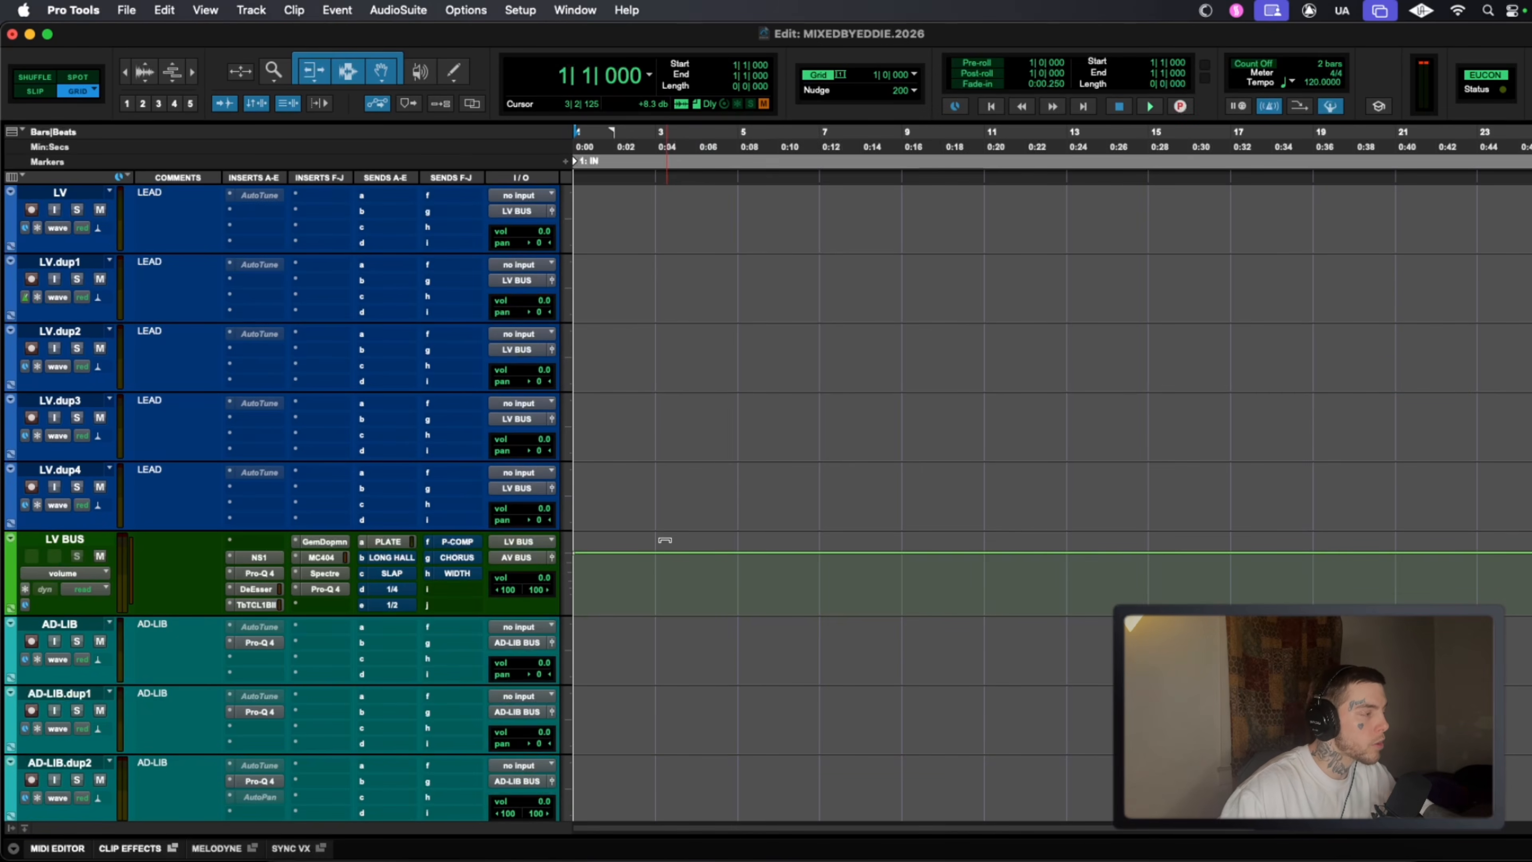
scroll(448, 565, "down", 5)
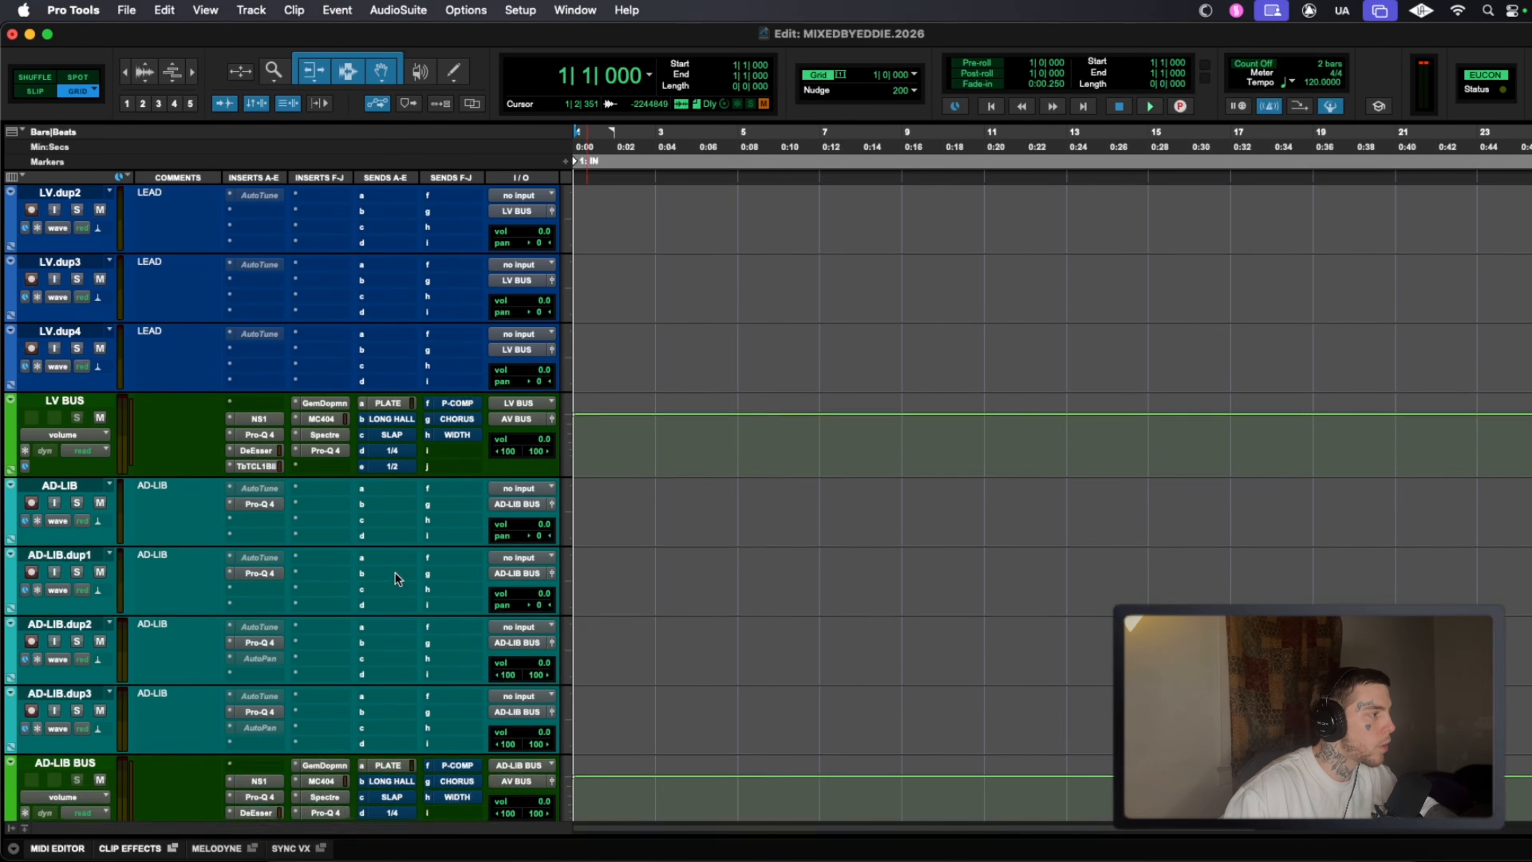
scroll(459, 567, "down", 2)
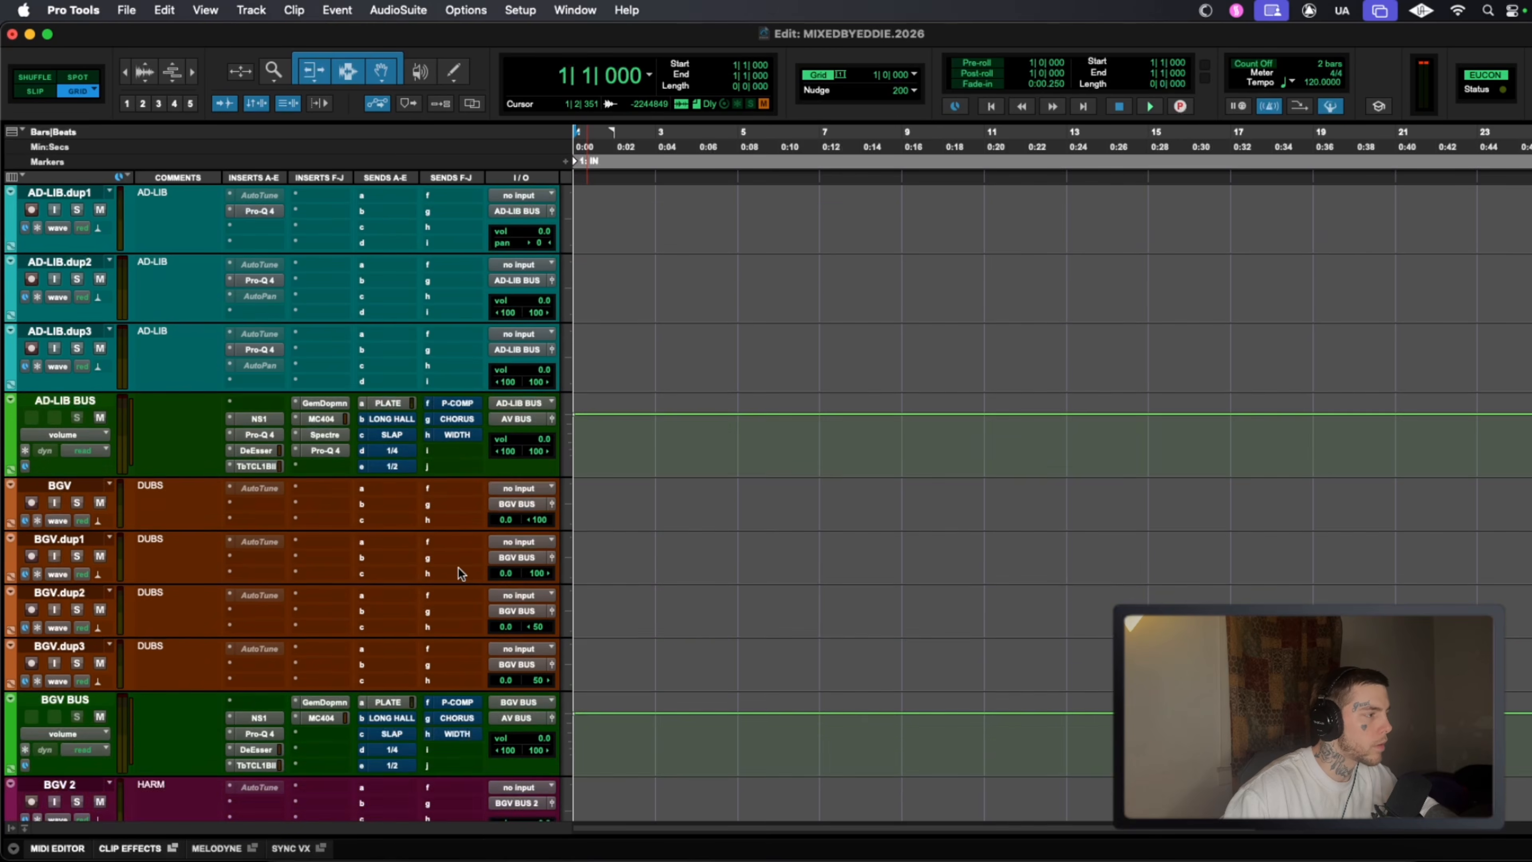
scroll(404, 519, "up", 1)
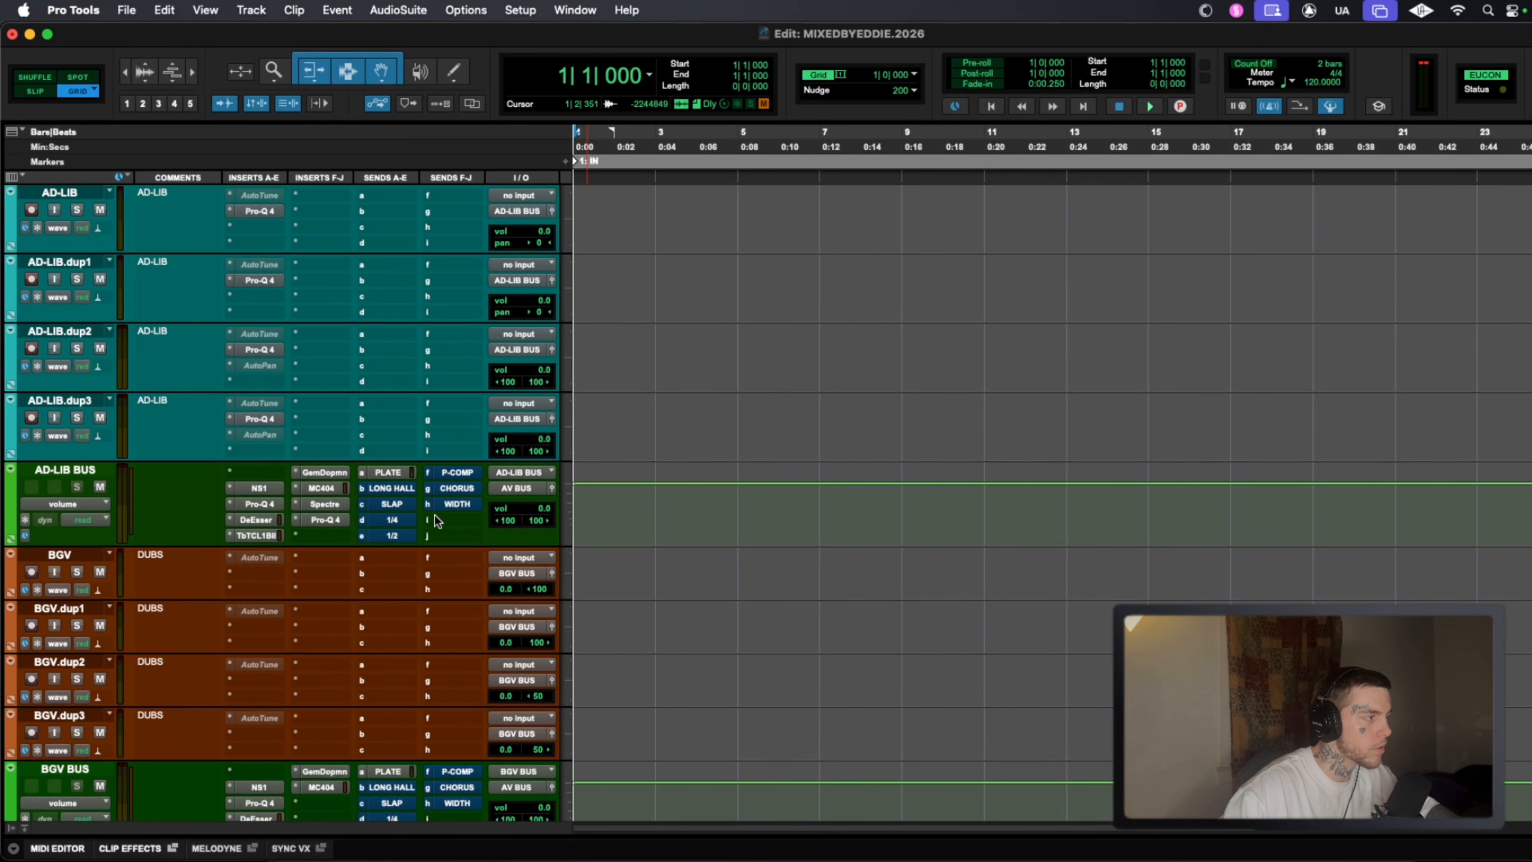
left_click(265, 532)
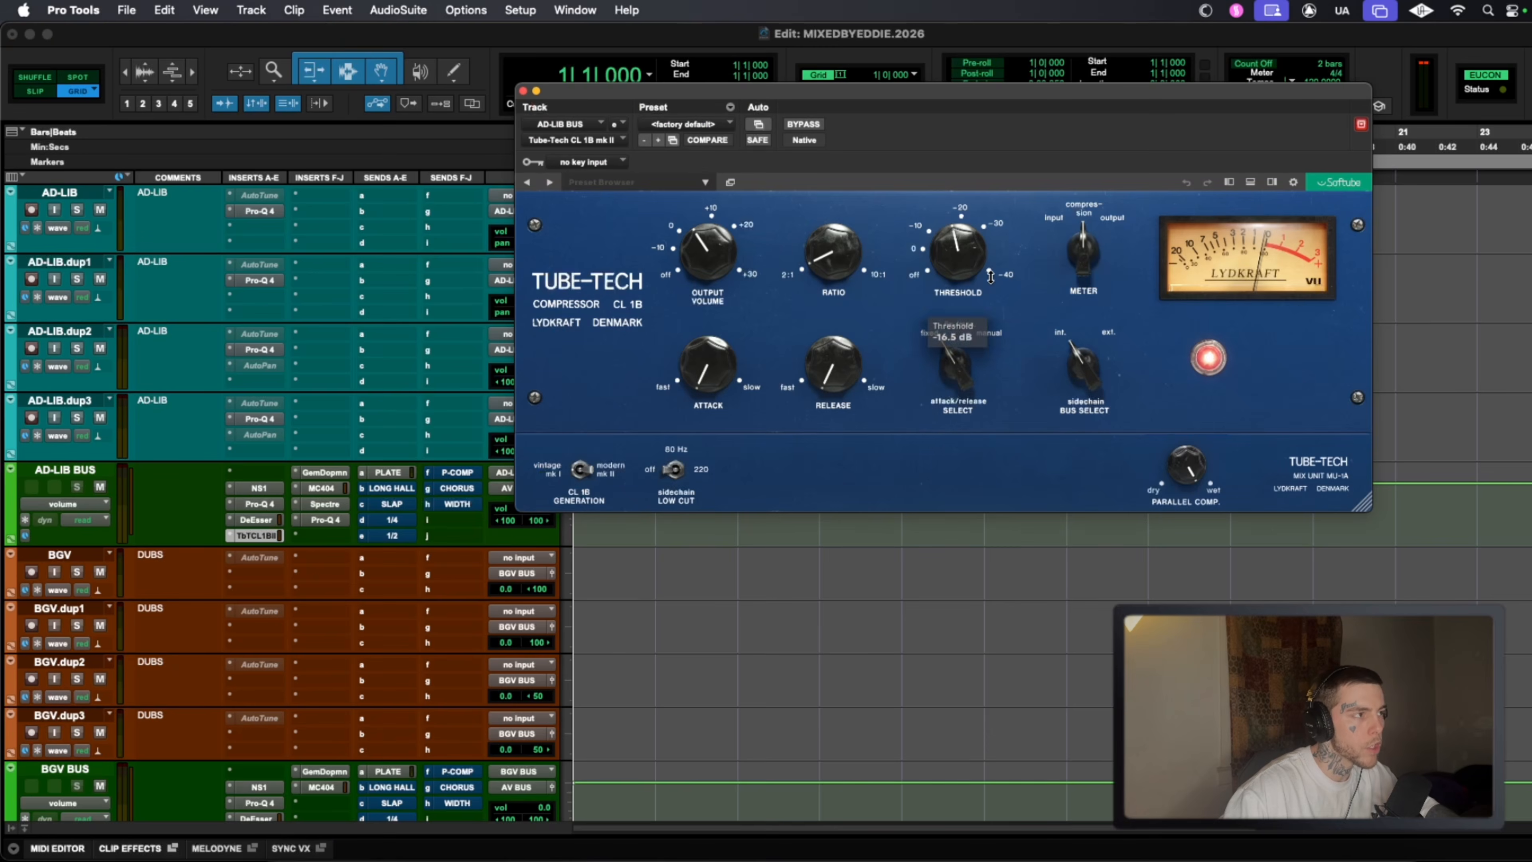
left_click(522, 90)
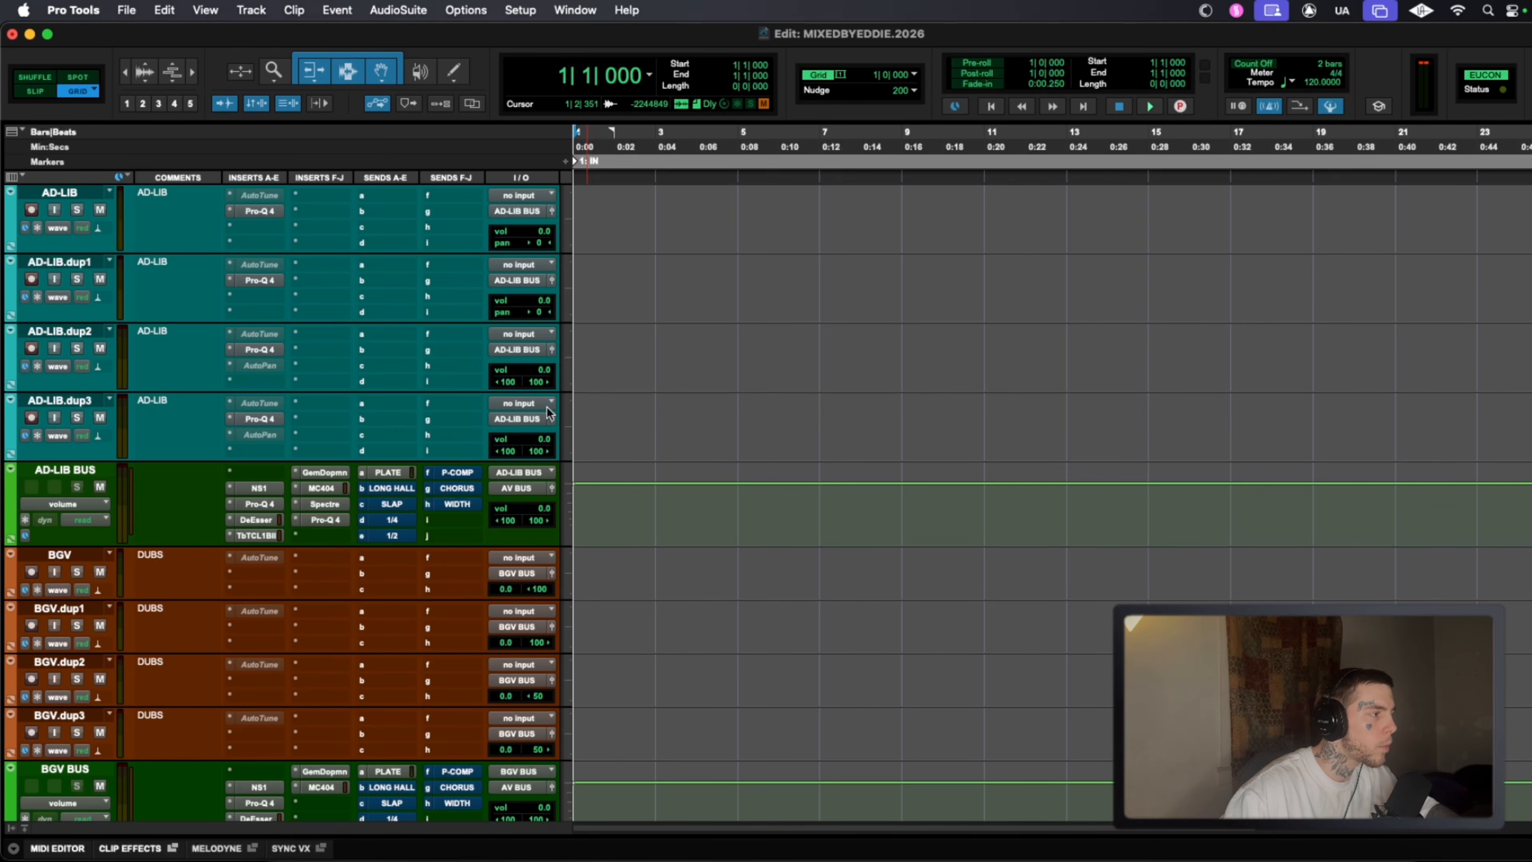
Look through the BGV and BGV 2 tracks with their buses, the effect return tracks and the lead vocal tracks.
scroll(459, 552, "down", 3)
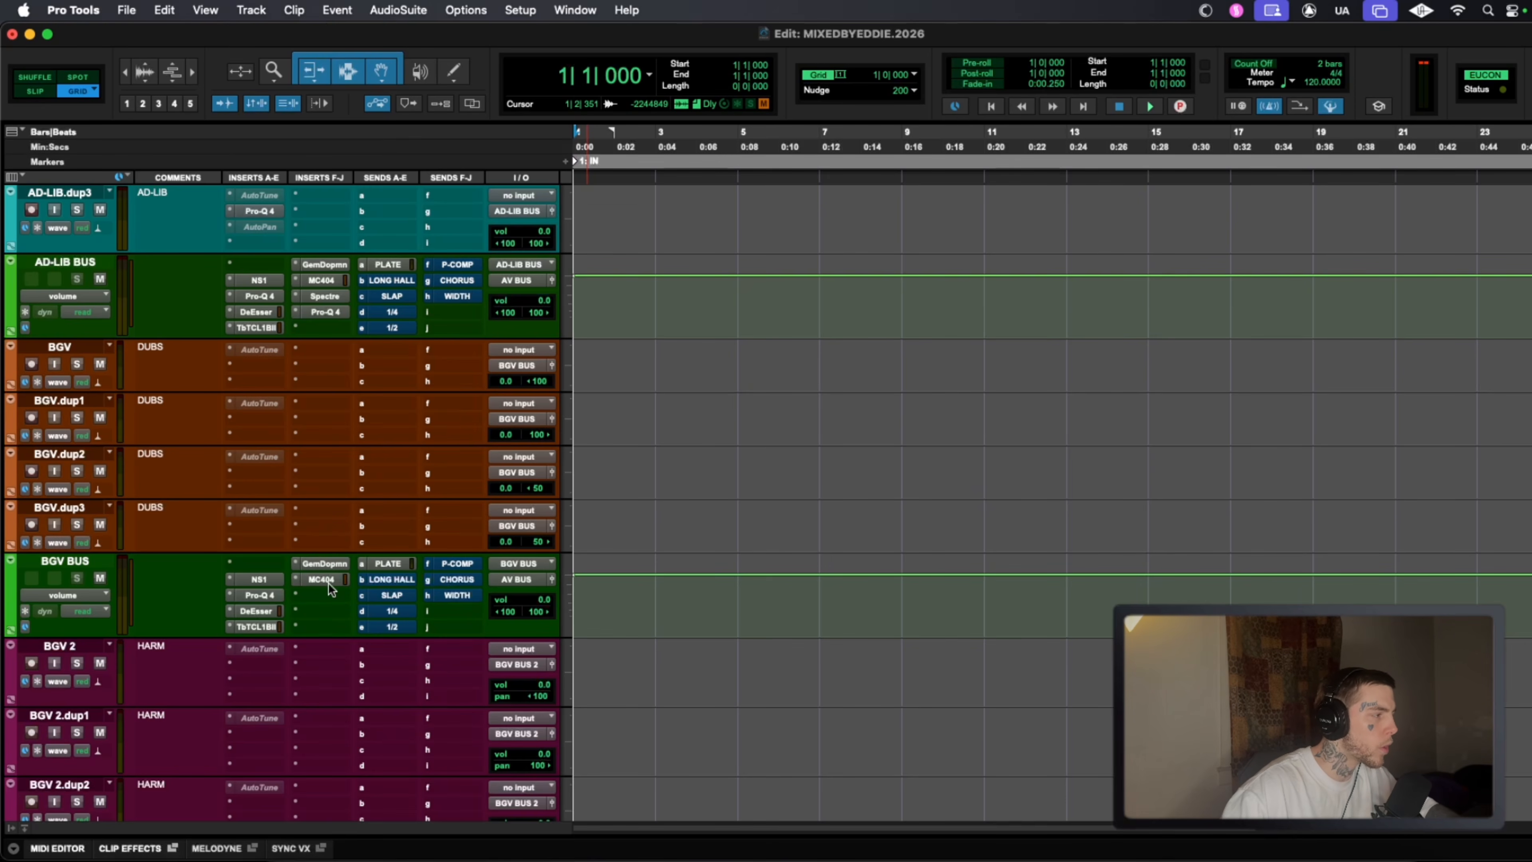
scroll(328, 581, "down", 1)
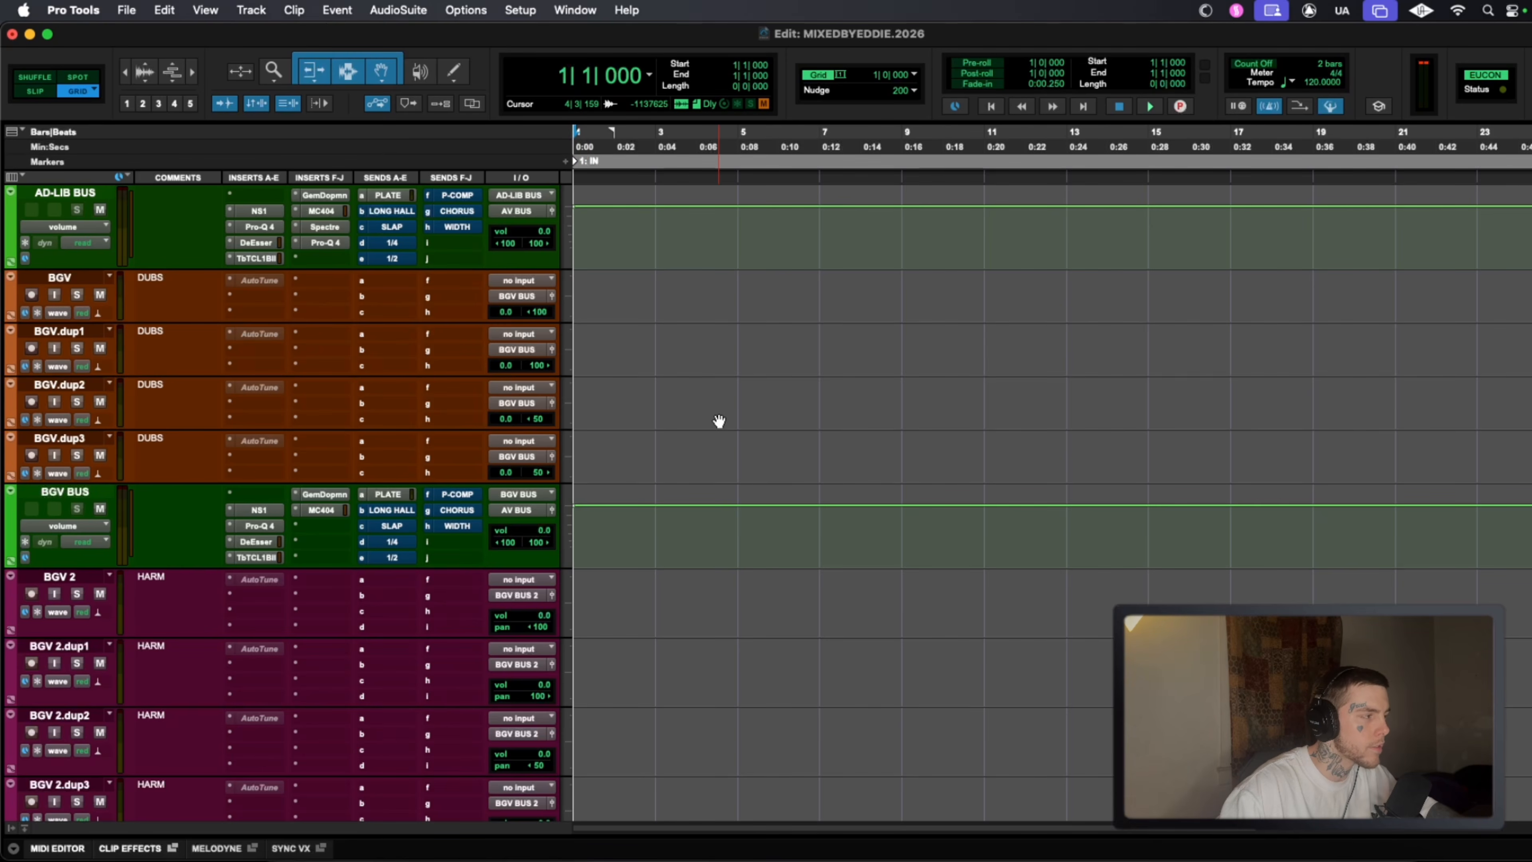
scroll(728, 416, "down", 4)
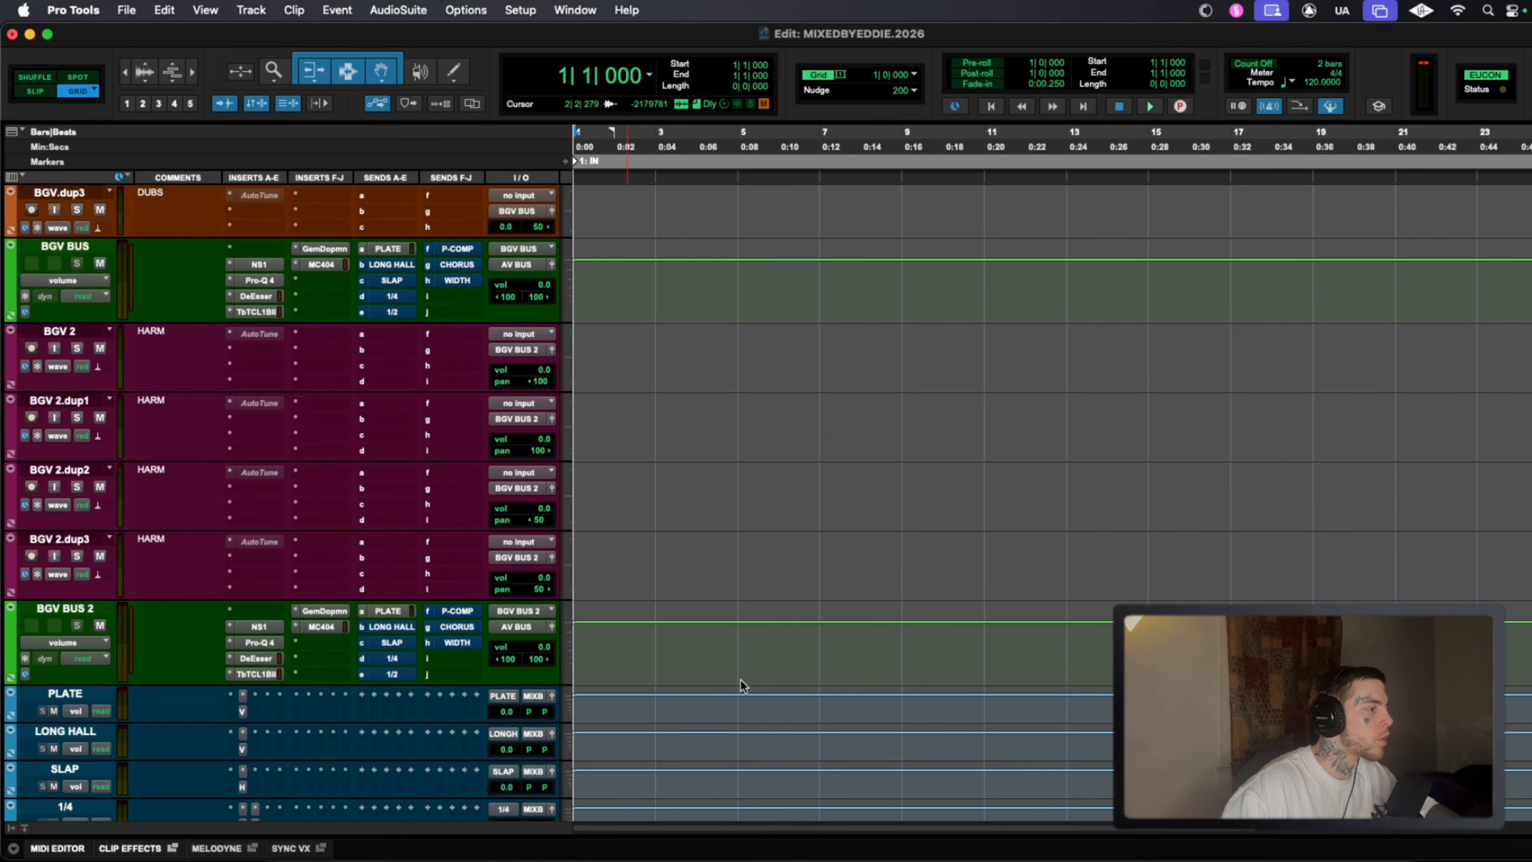
scroll(422, 422, "down", 4)
scroll(615, 387, "up", 12)
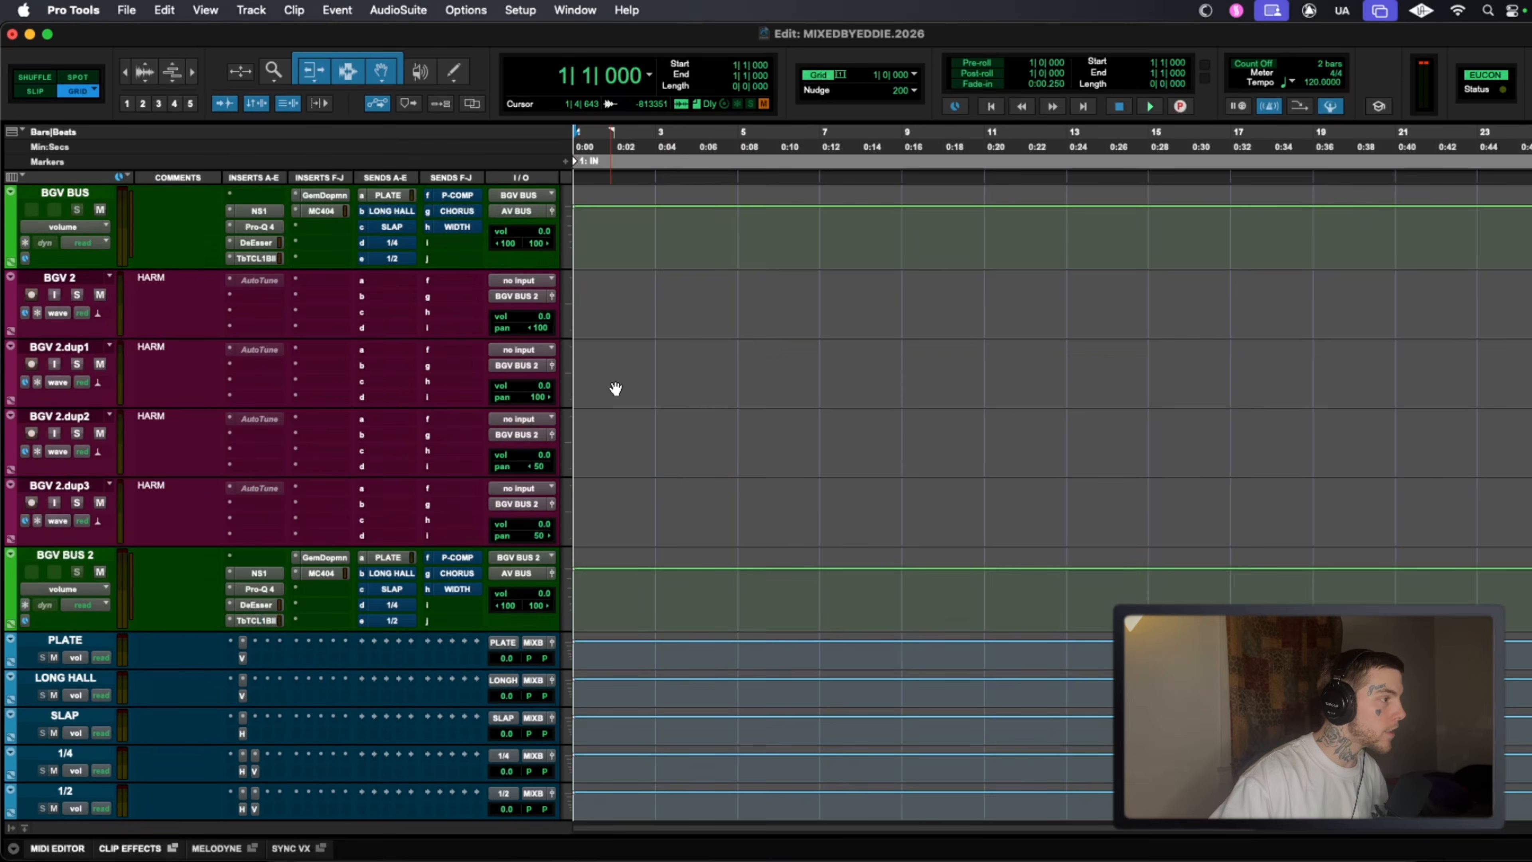
scroll(811, 476, "up", 5)
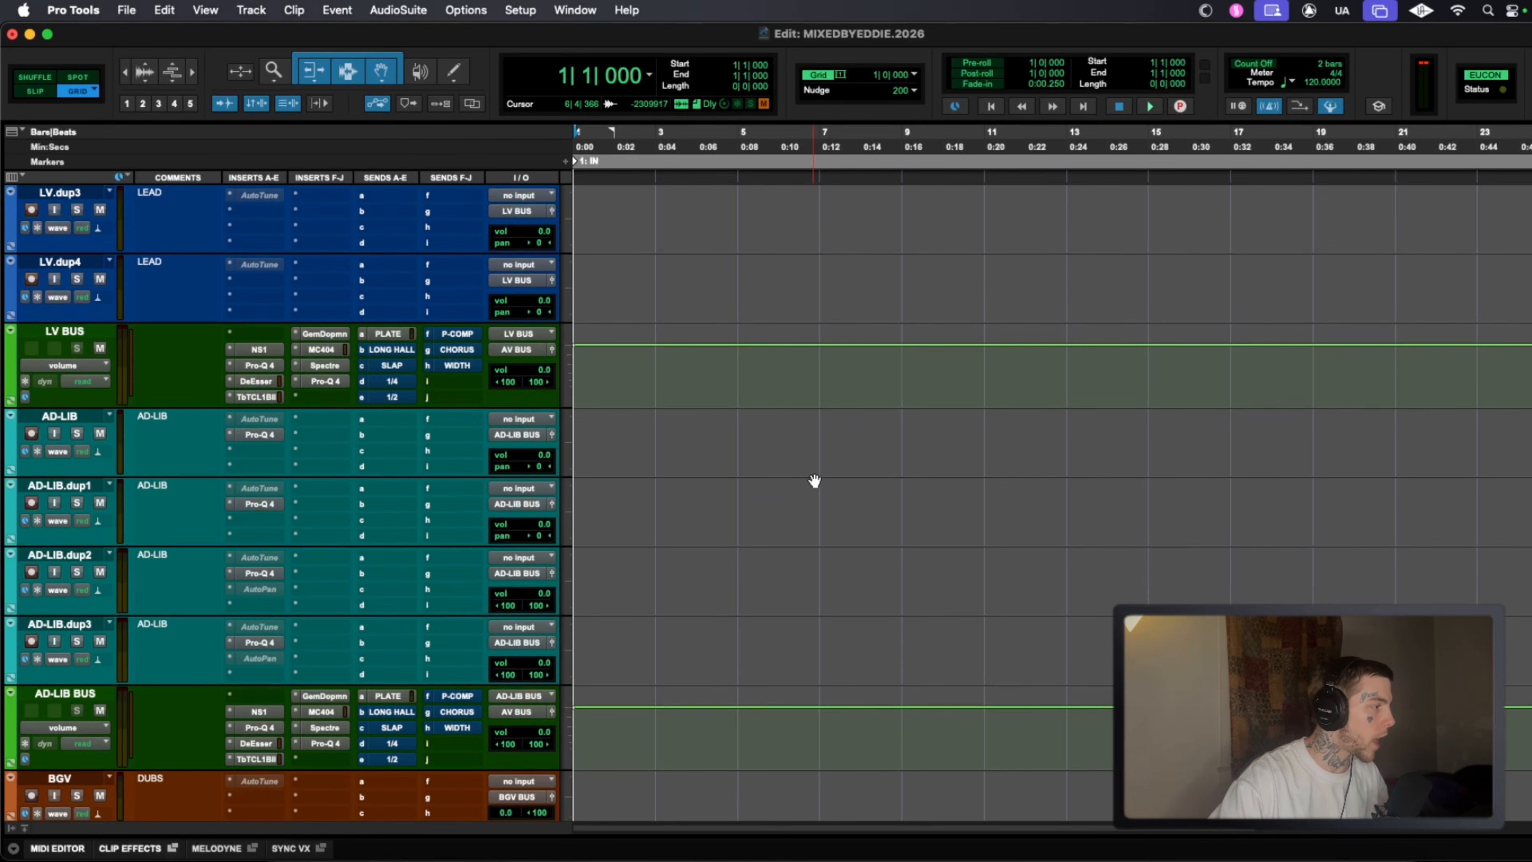
scroll(802, 480, "up", 2)
scroll(787, 487, "up", 2)
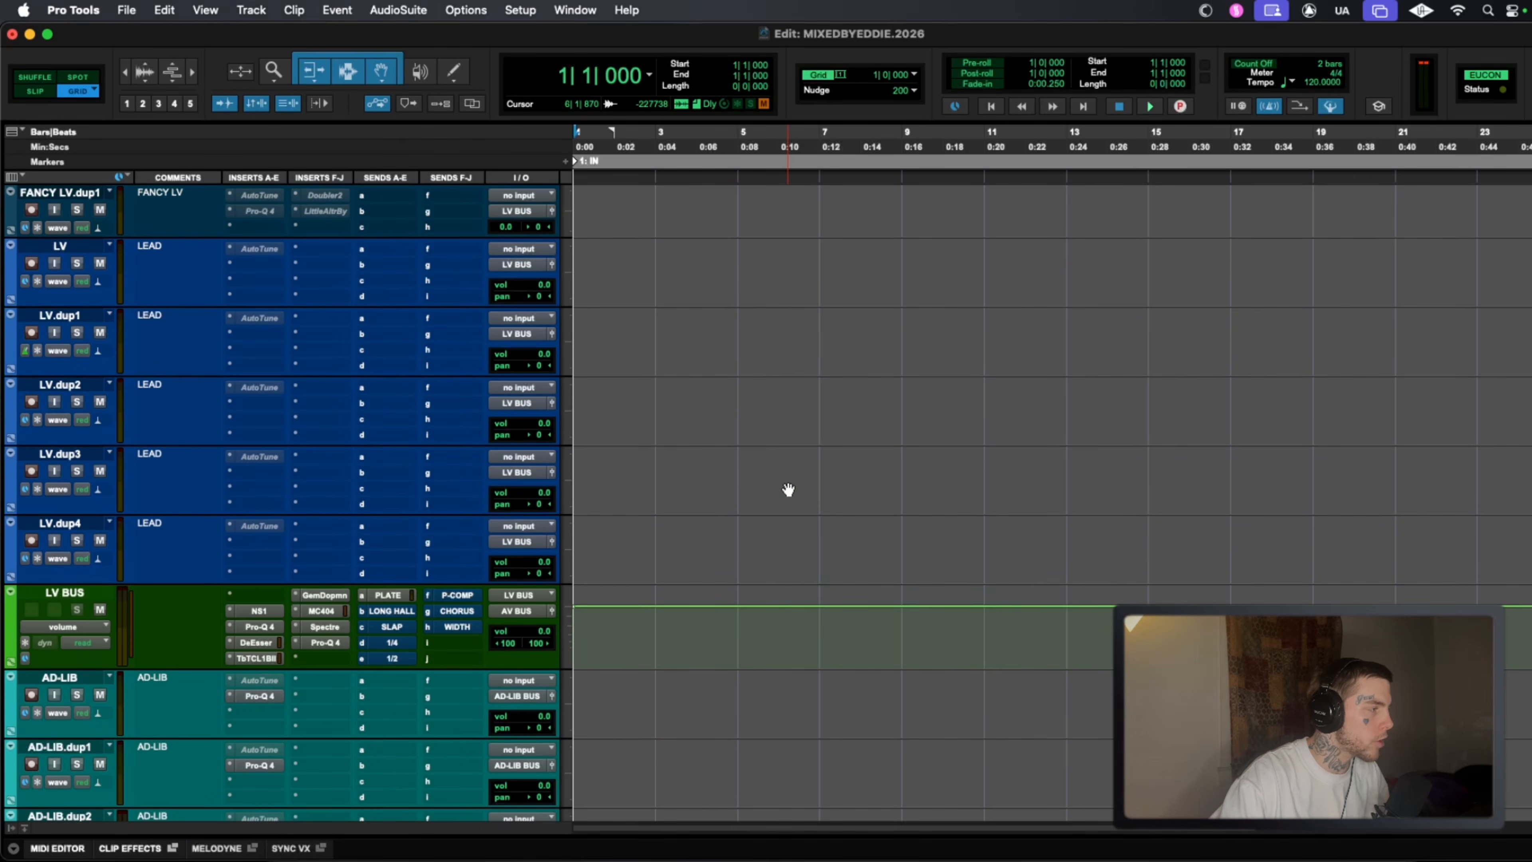
scroll(789, 489, "up", 3)
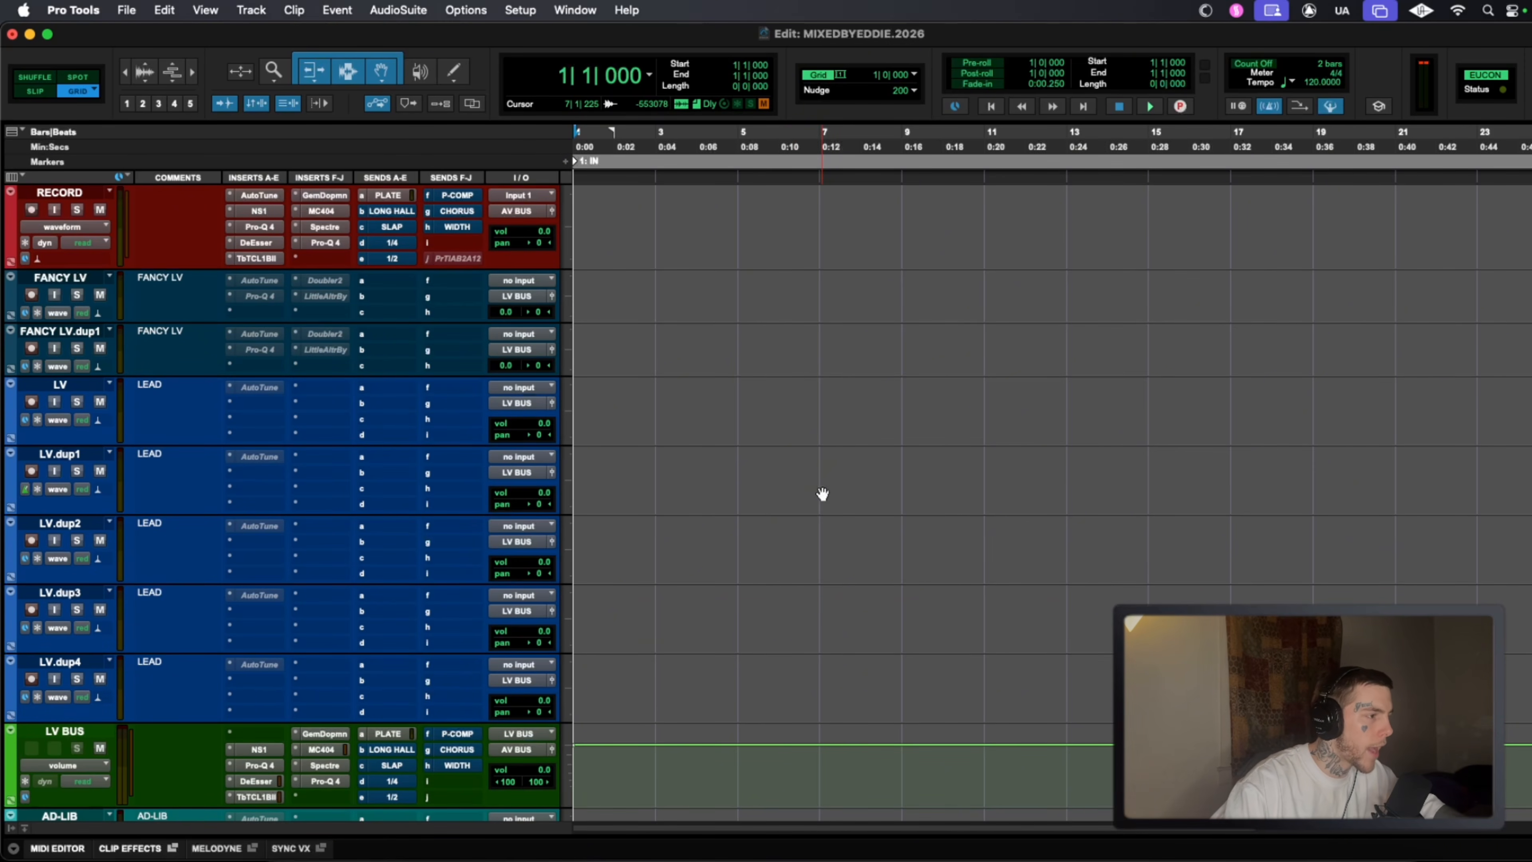
Make the Little AlterBoy insert on the FANCY LV track active and open it.
scroll(862, 465, "up", 4)
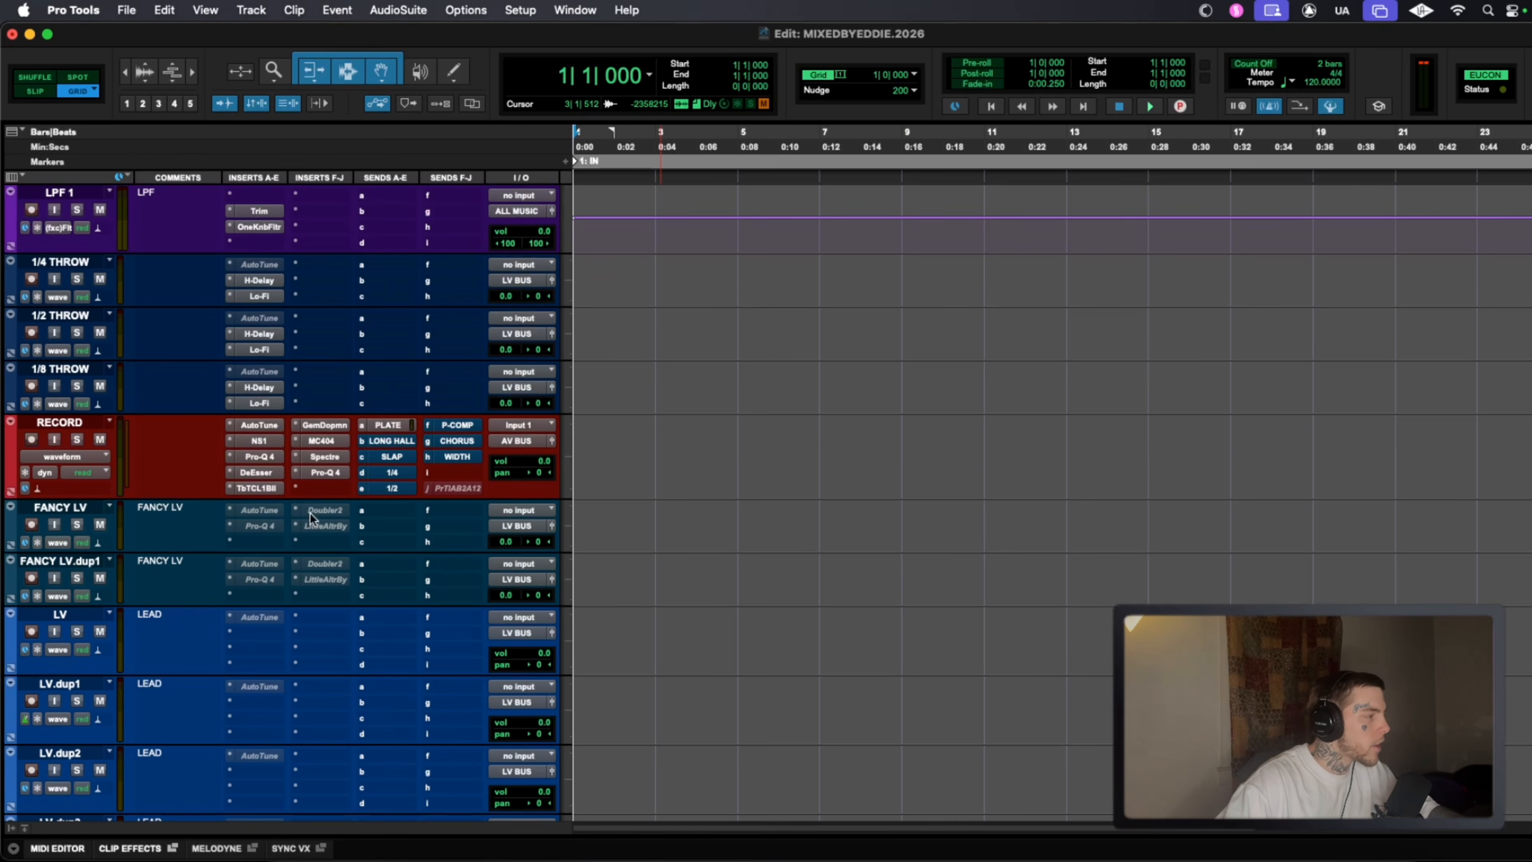
right_click(320, 521)
left_click(385, 540)
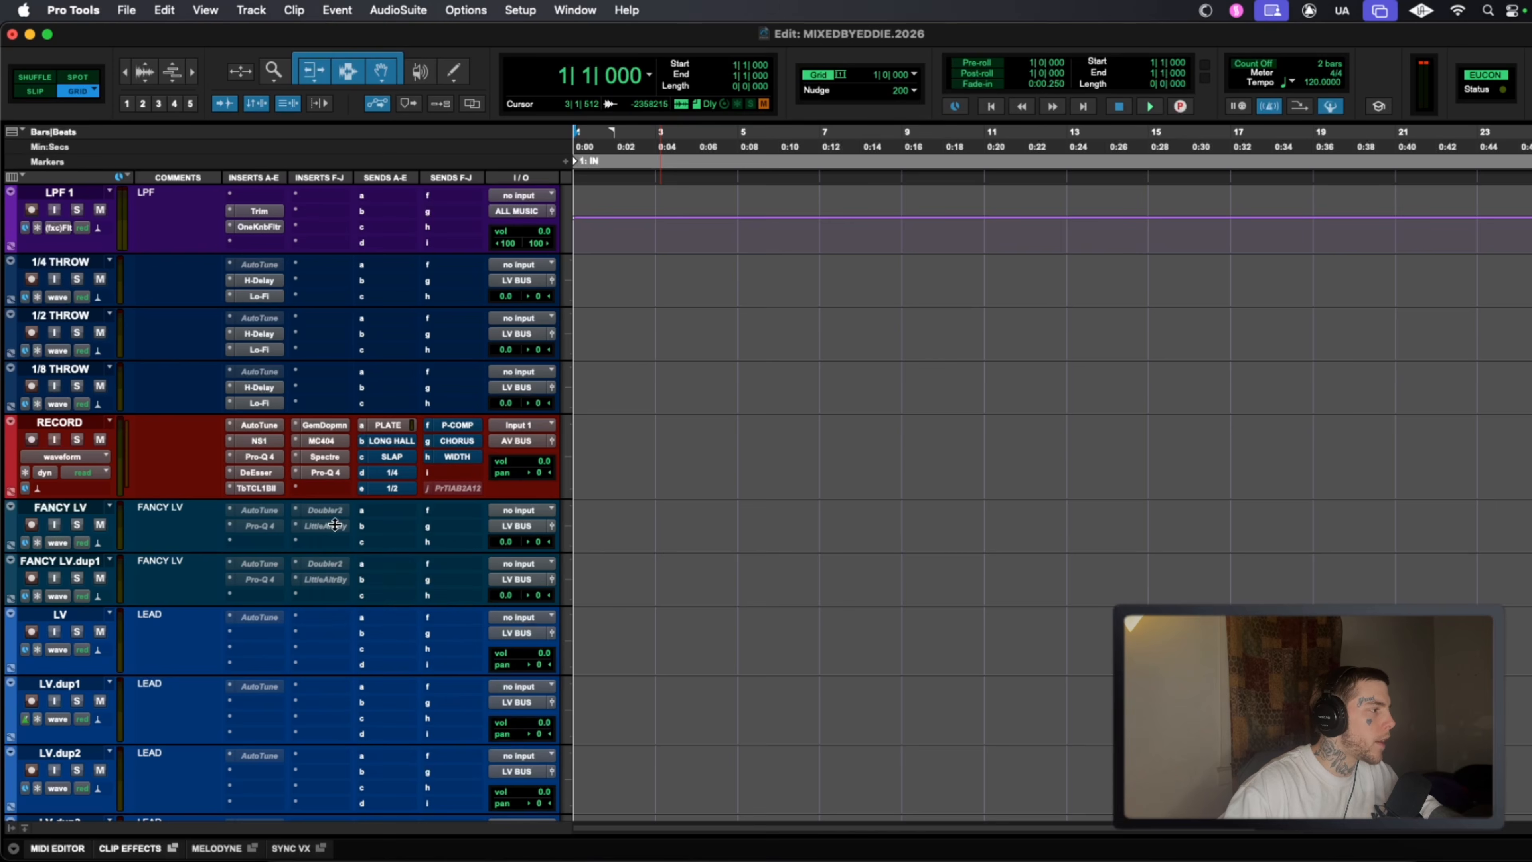
left_click(332, 525)
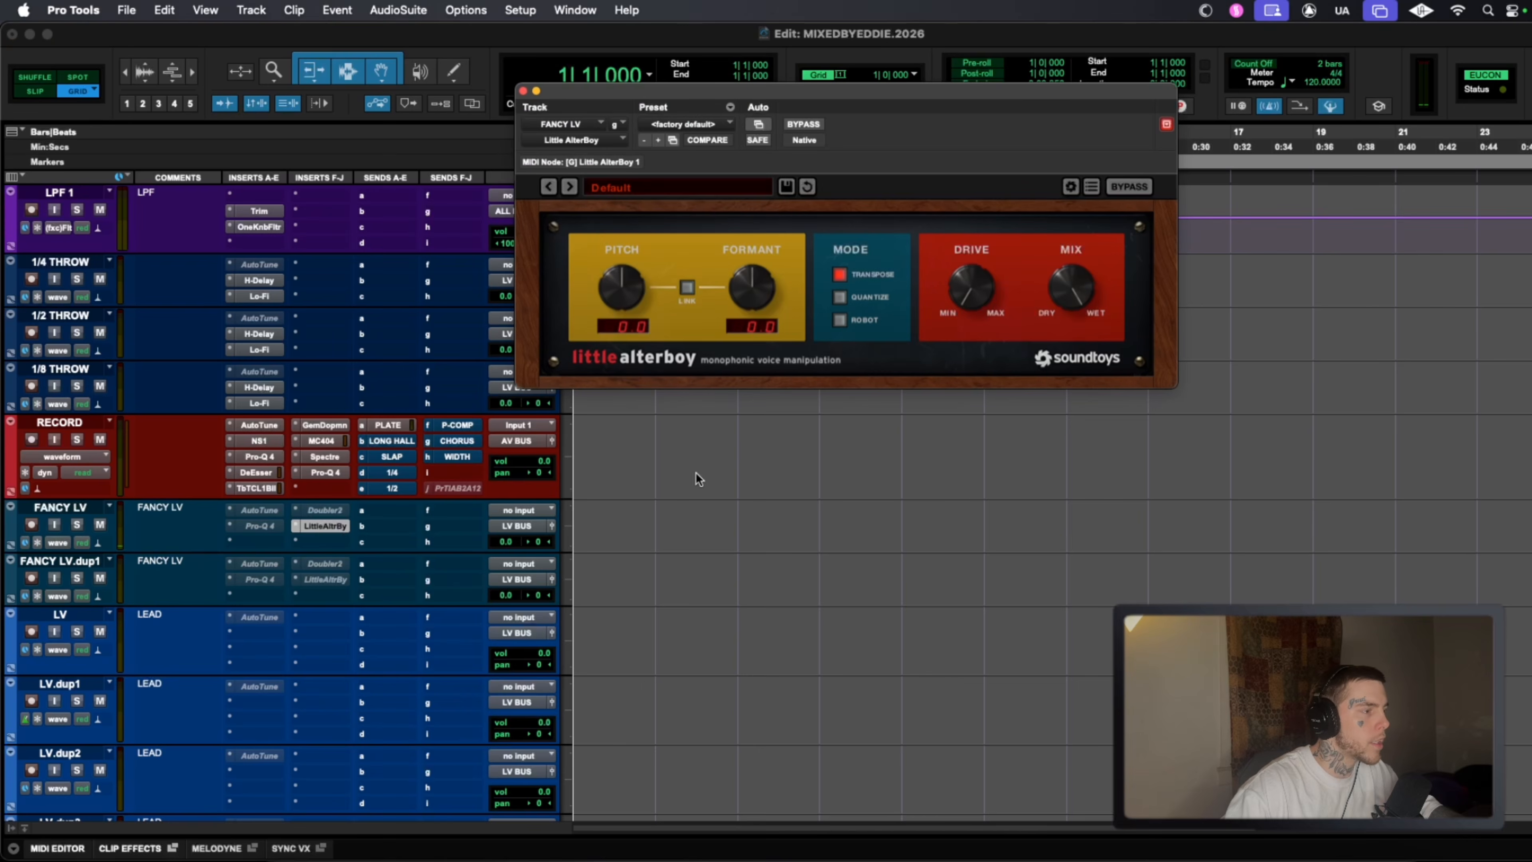
Link pitch and formant in Little AlterBoy, try both at 11.0 and set them to -10.0.
left_click(688, 288)
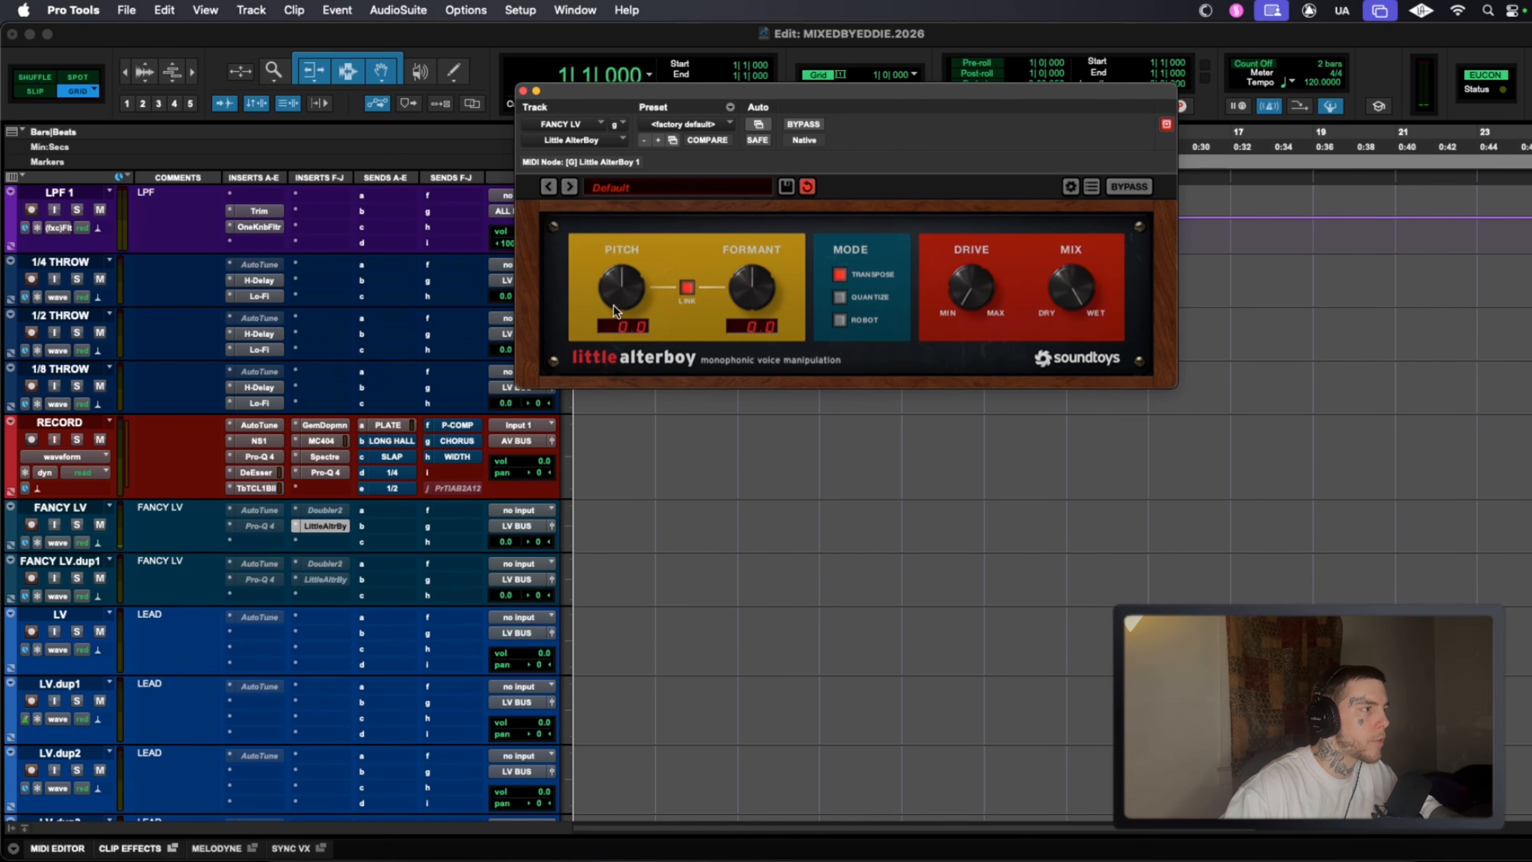
left_click_drag(613, 304, 628, 237)
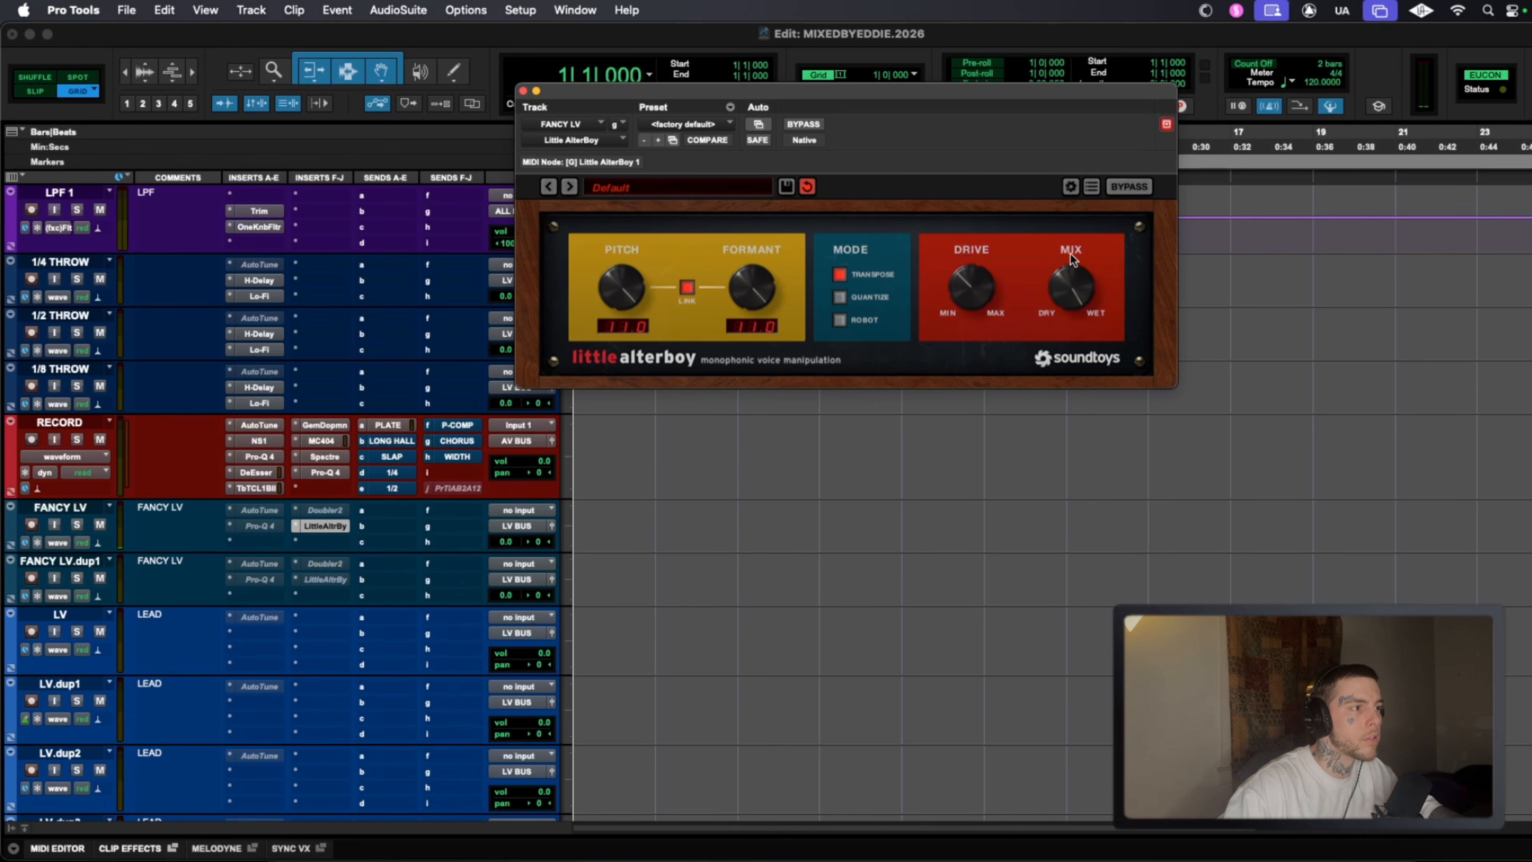
left_click_drag(619, 280, 627, 446)
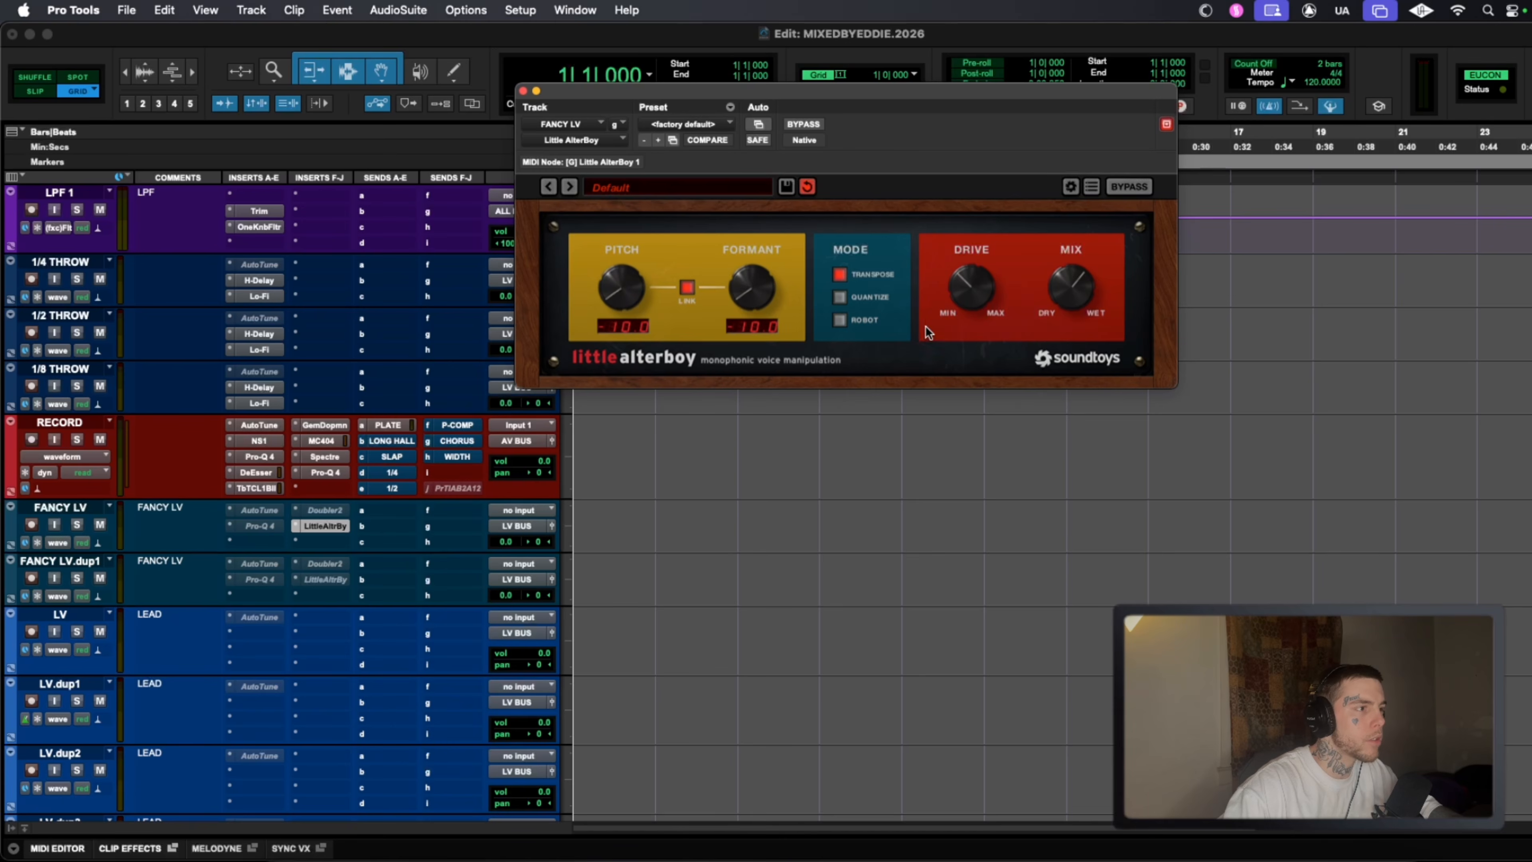
Adjust the dry/wet mix in Little AlterBoy on the FANCY LV track and close the plug-in.
left_click_drag(1064, 280, 1070, 265)
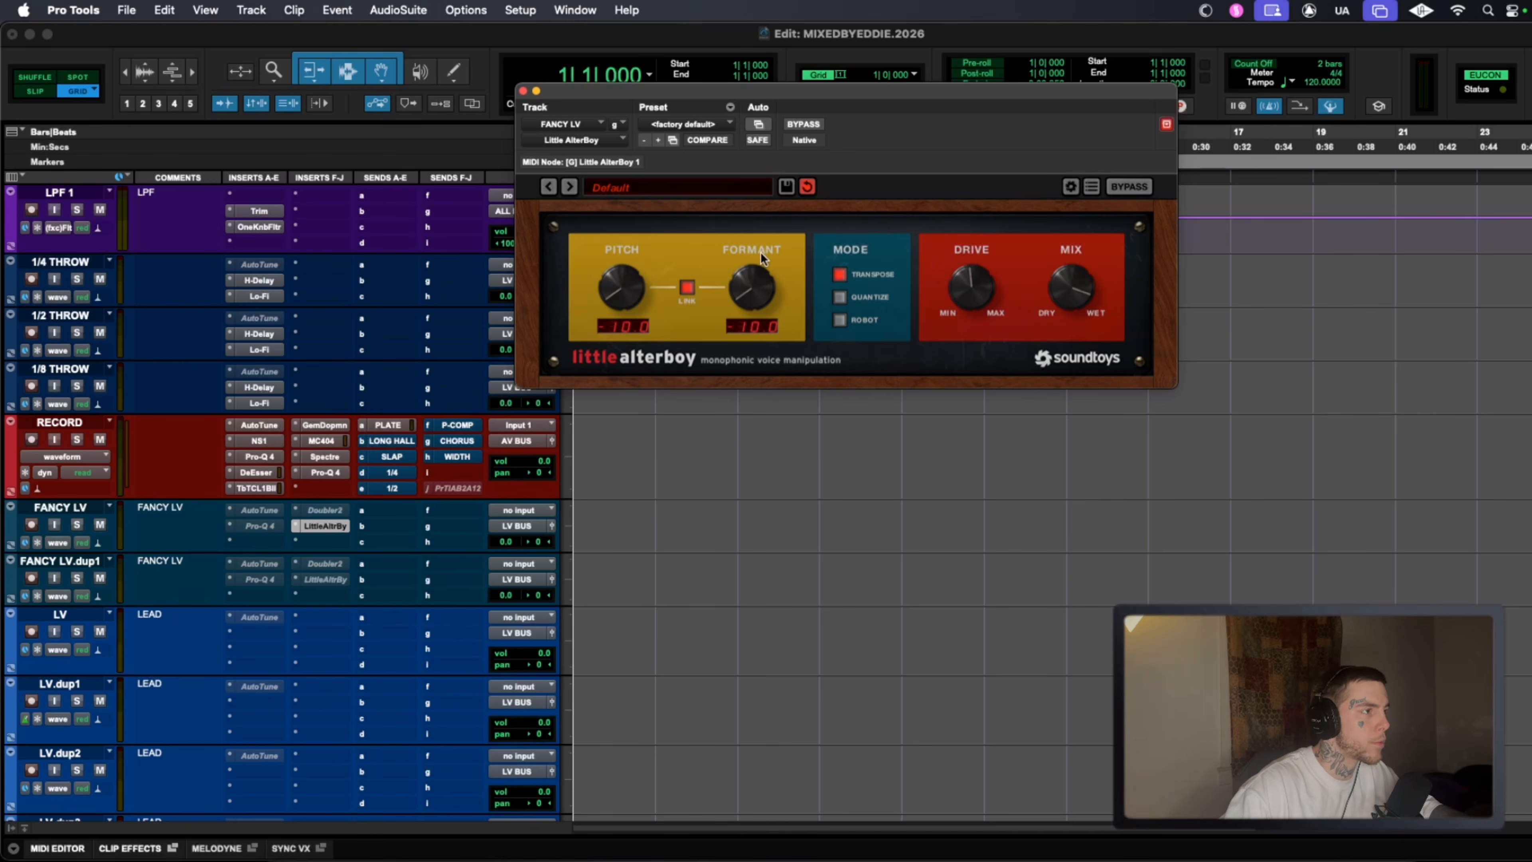
left_click(523, 90)
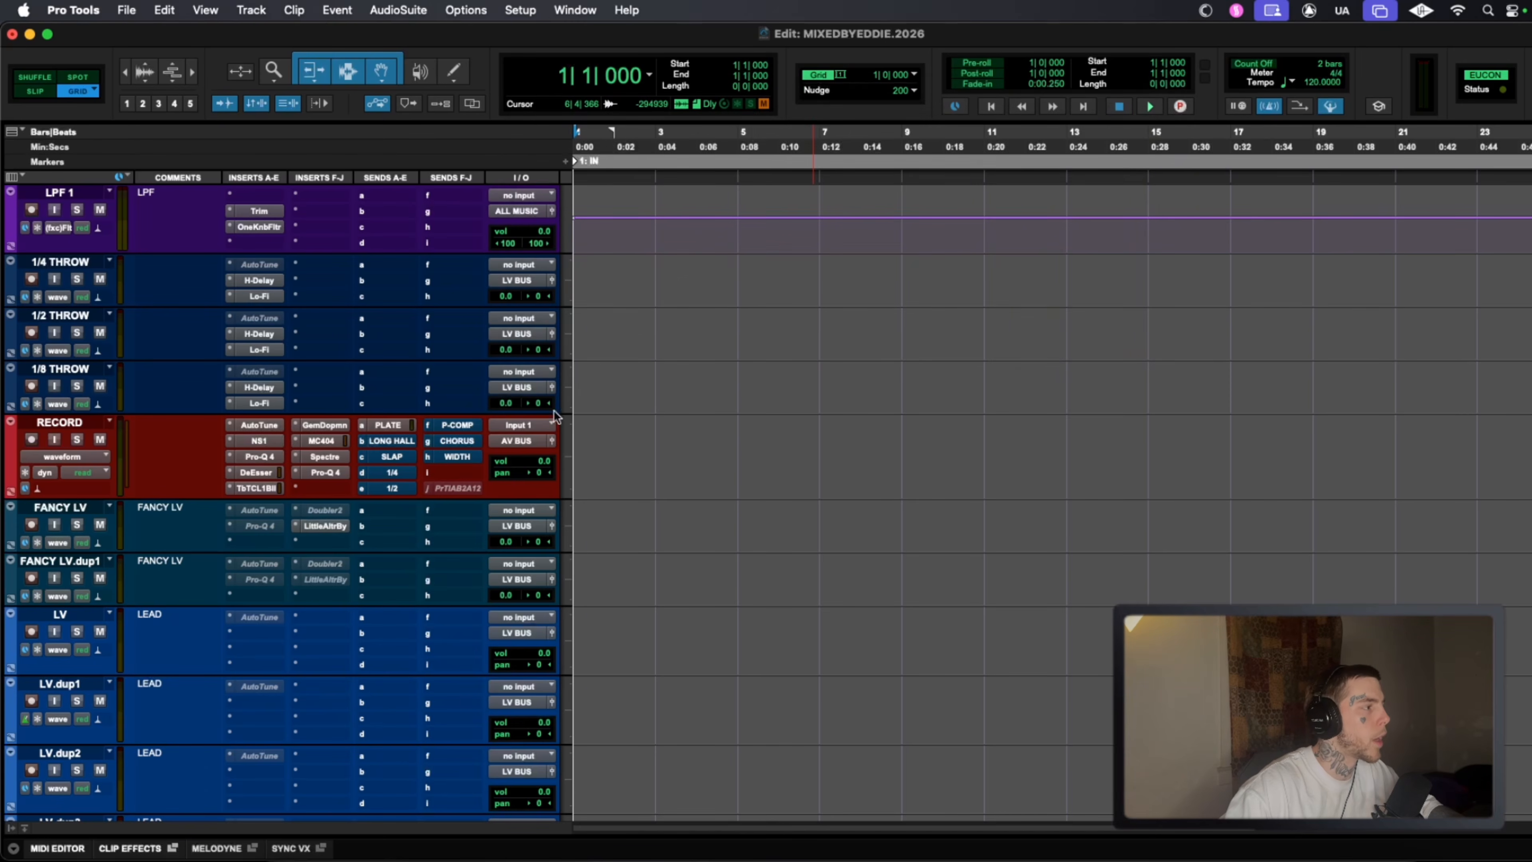
Make the Doubler2 insert on the FANCY LV track active, open it to view its settings and close it.
right_click(319, 508)
left_click(371, 534)
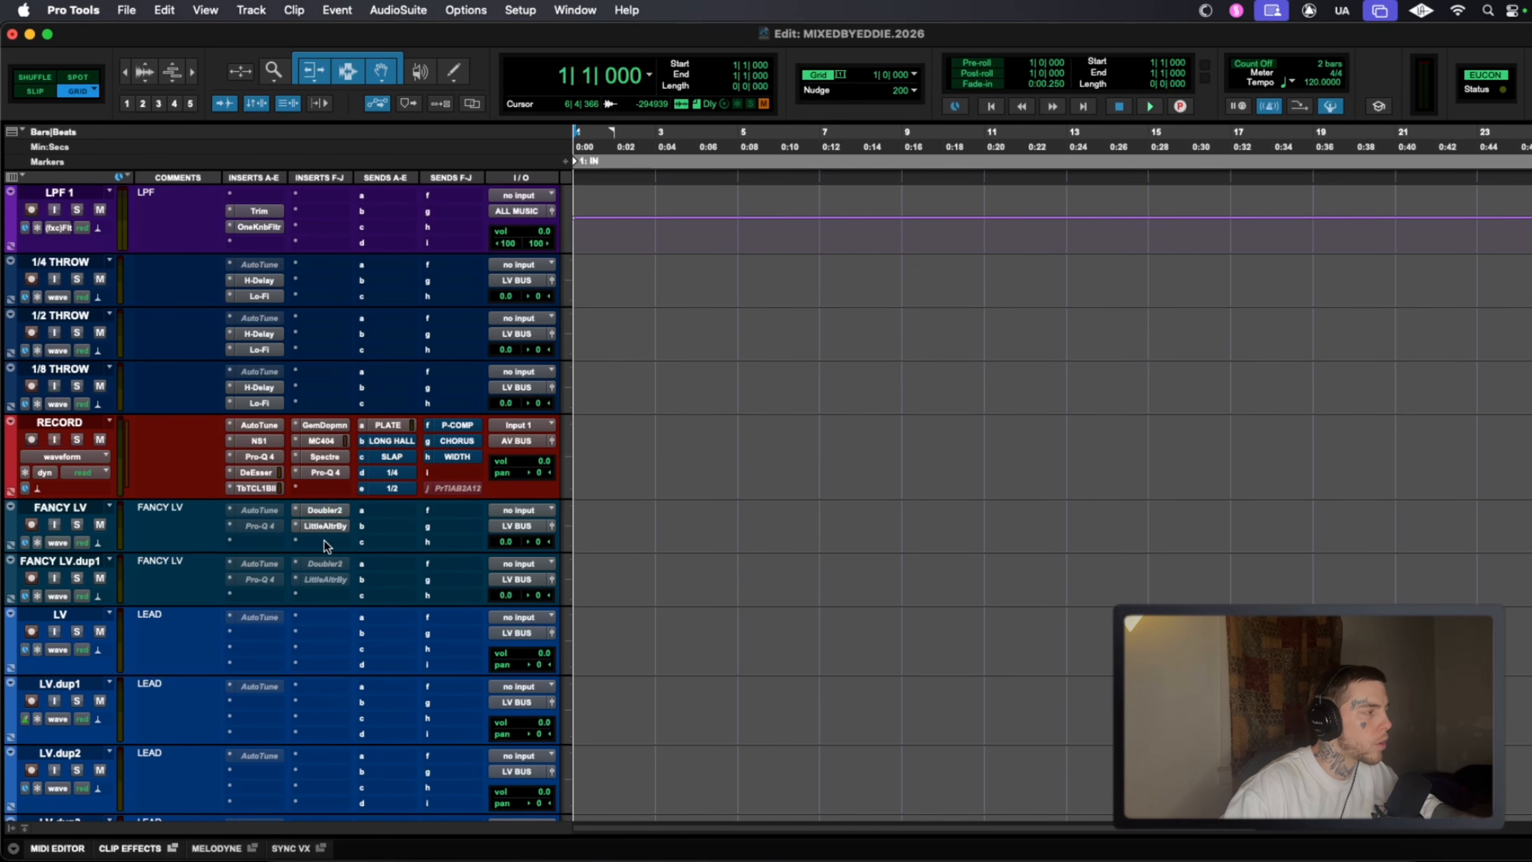
left_click(326, 512)
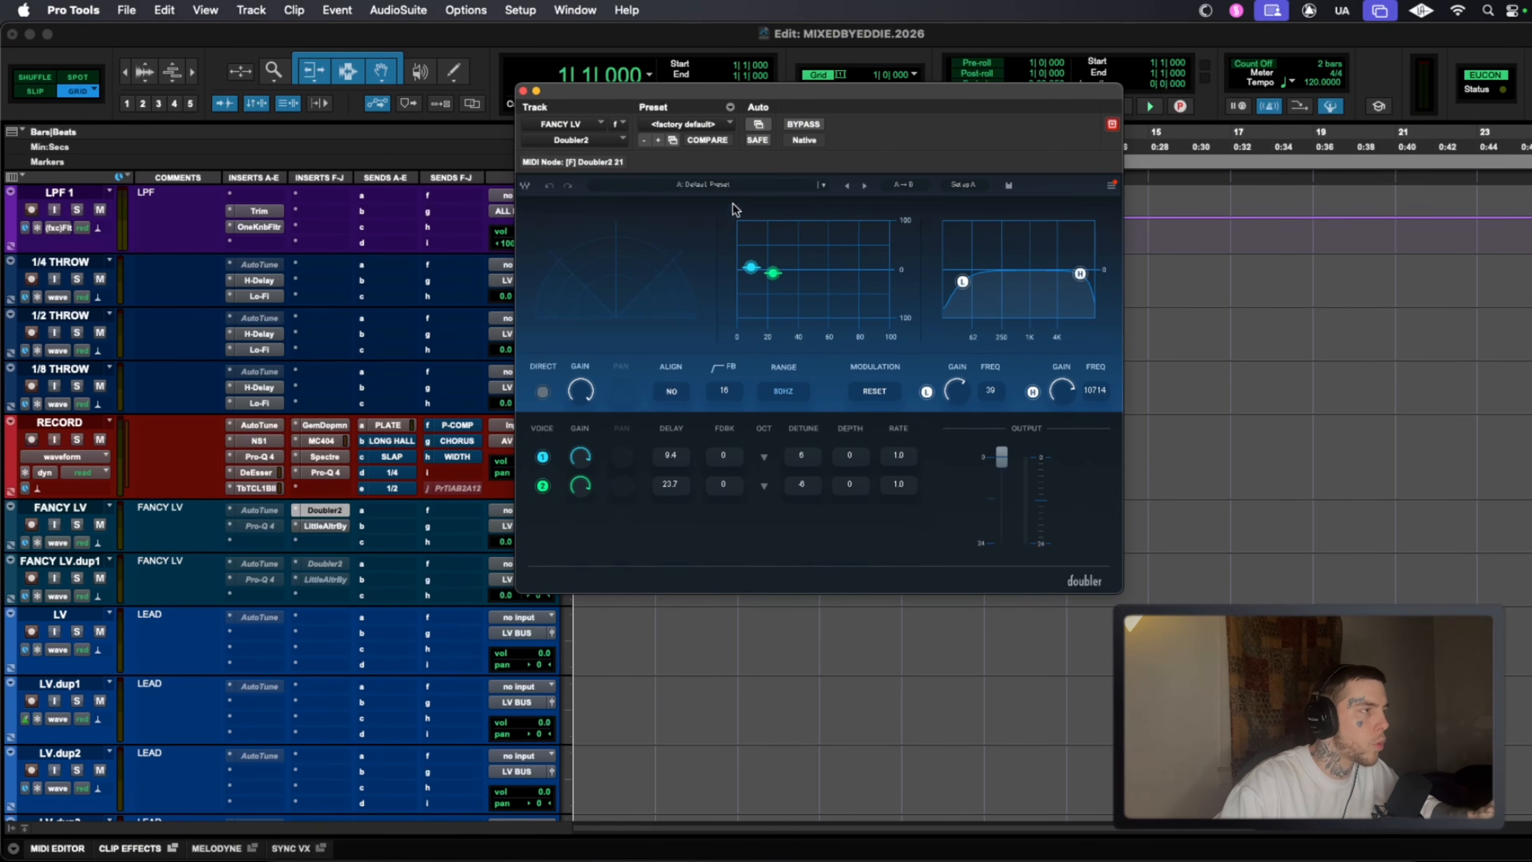
left_click(523, 90)
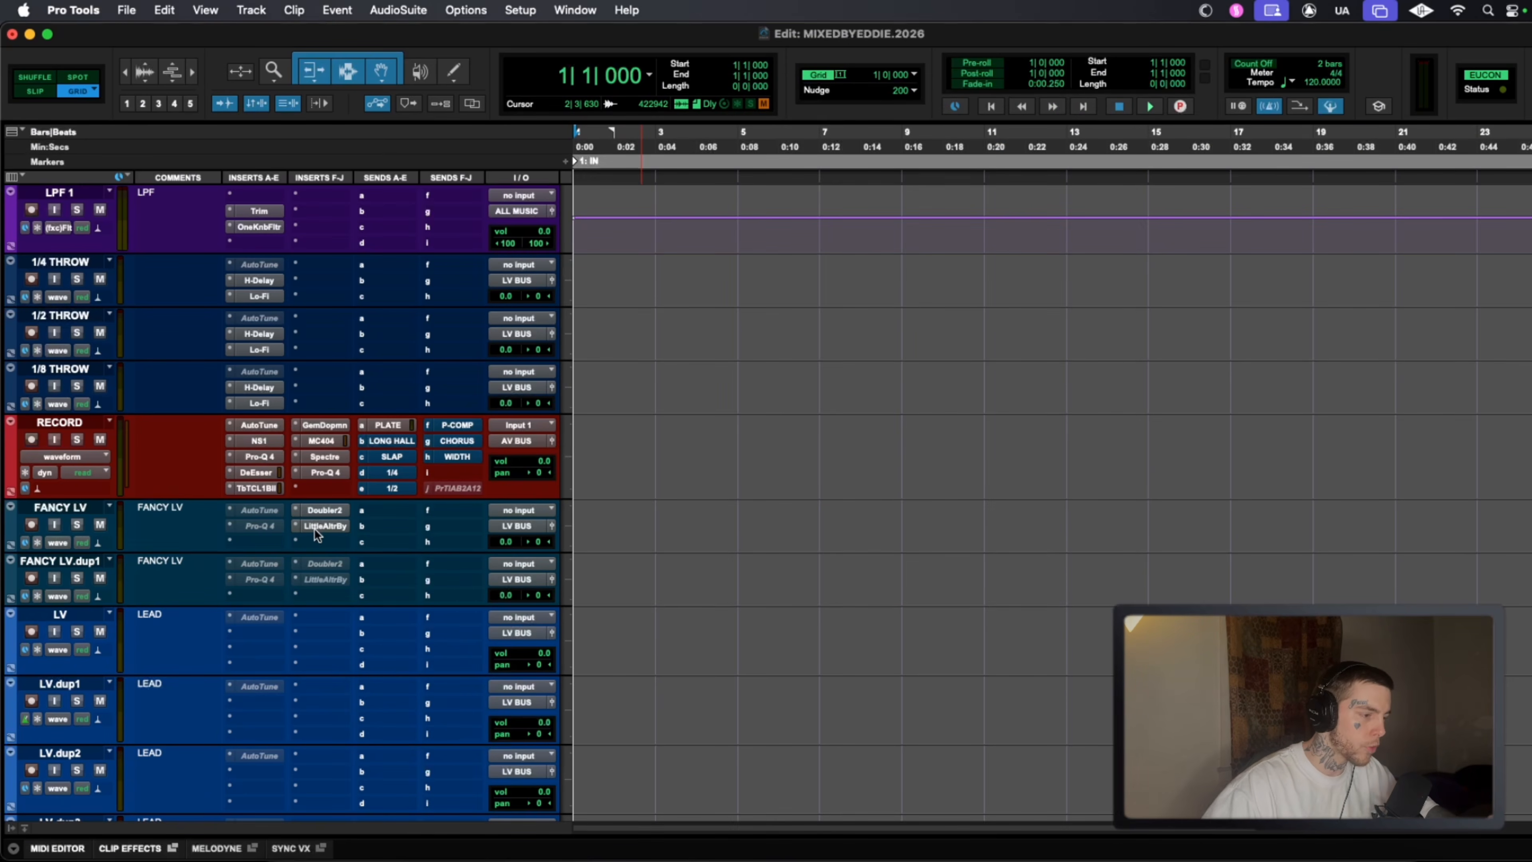
Make the inactive AutoTune inserts active across all the throw, FANCY LV, lead, ad-lib and background vocal tracks.
scroll(259, 378, "down", 5)
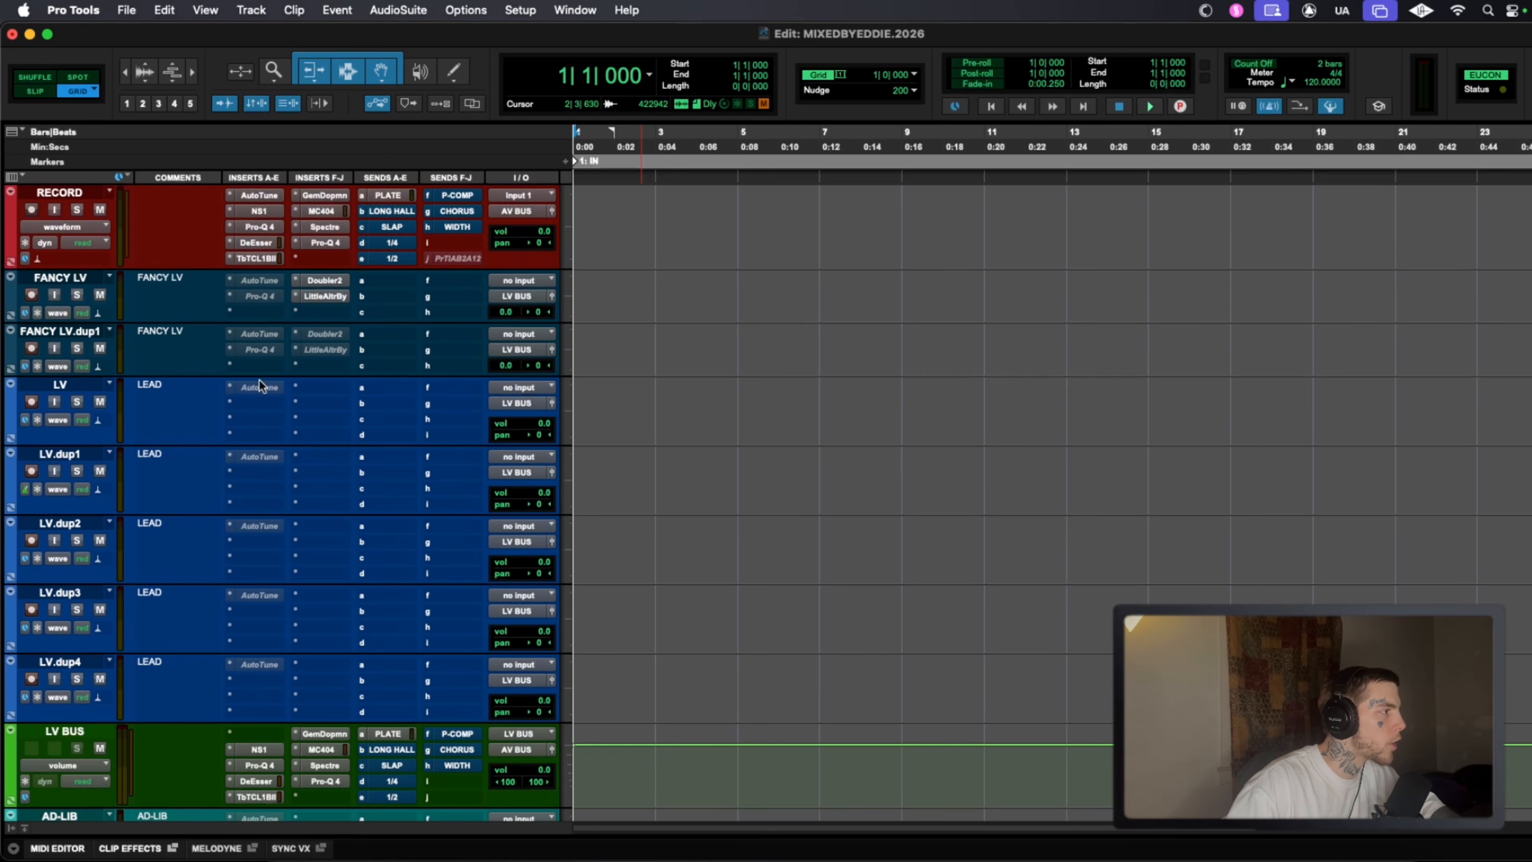
scroll(273, 456, "up", 8)
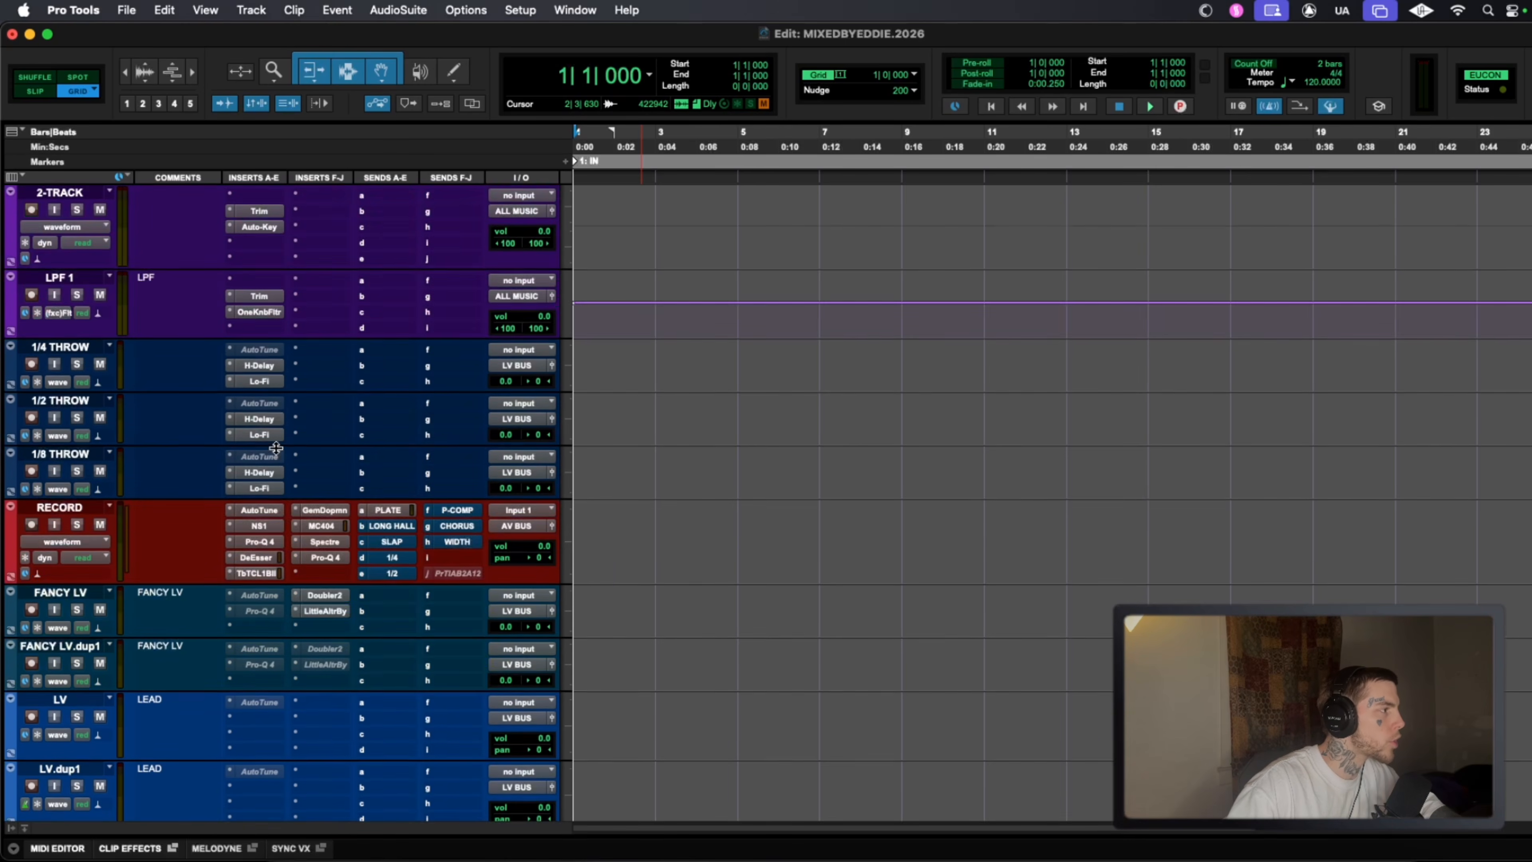
scroll(276, 453, "up", 5)
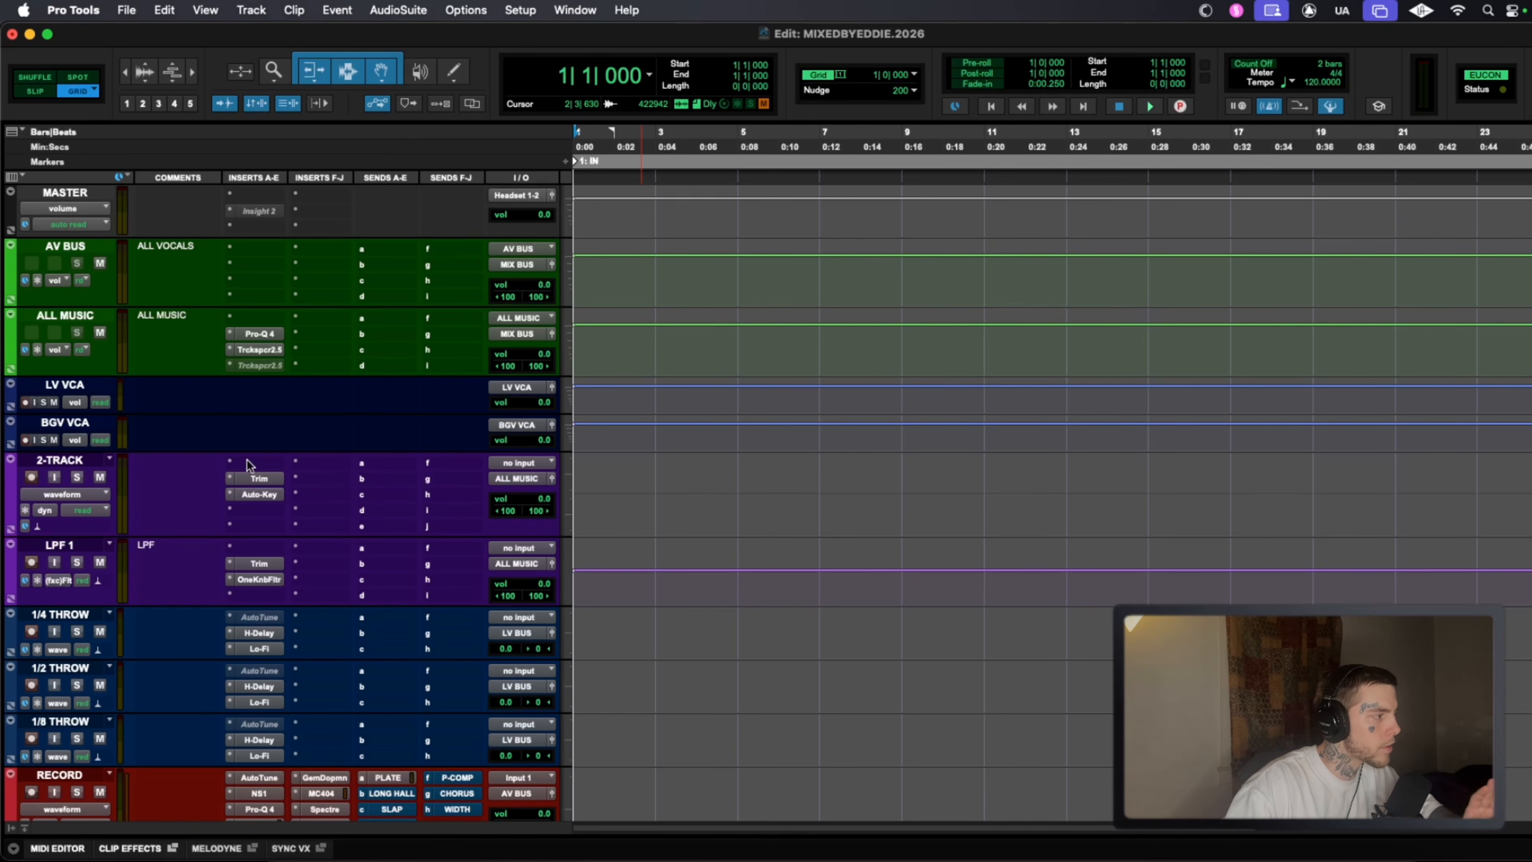
right_click(259, 616)
left_click(316, 585)
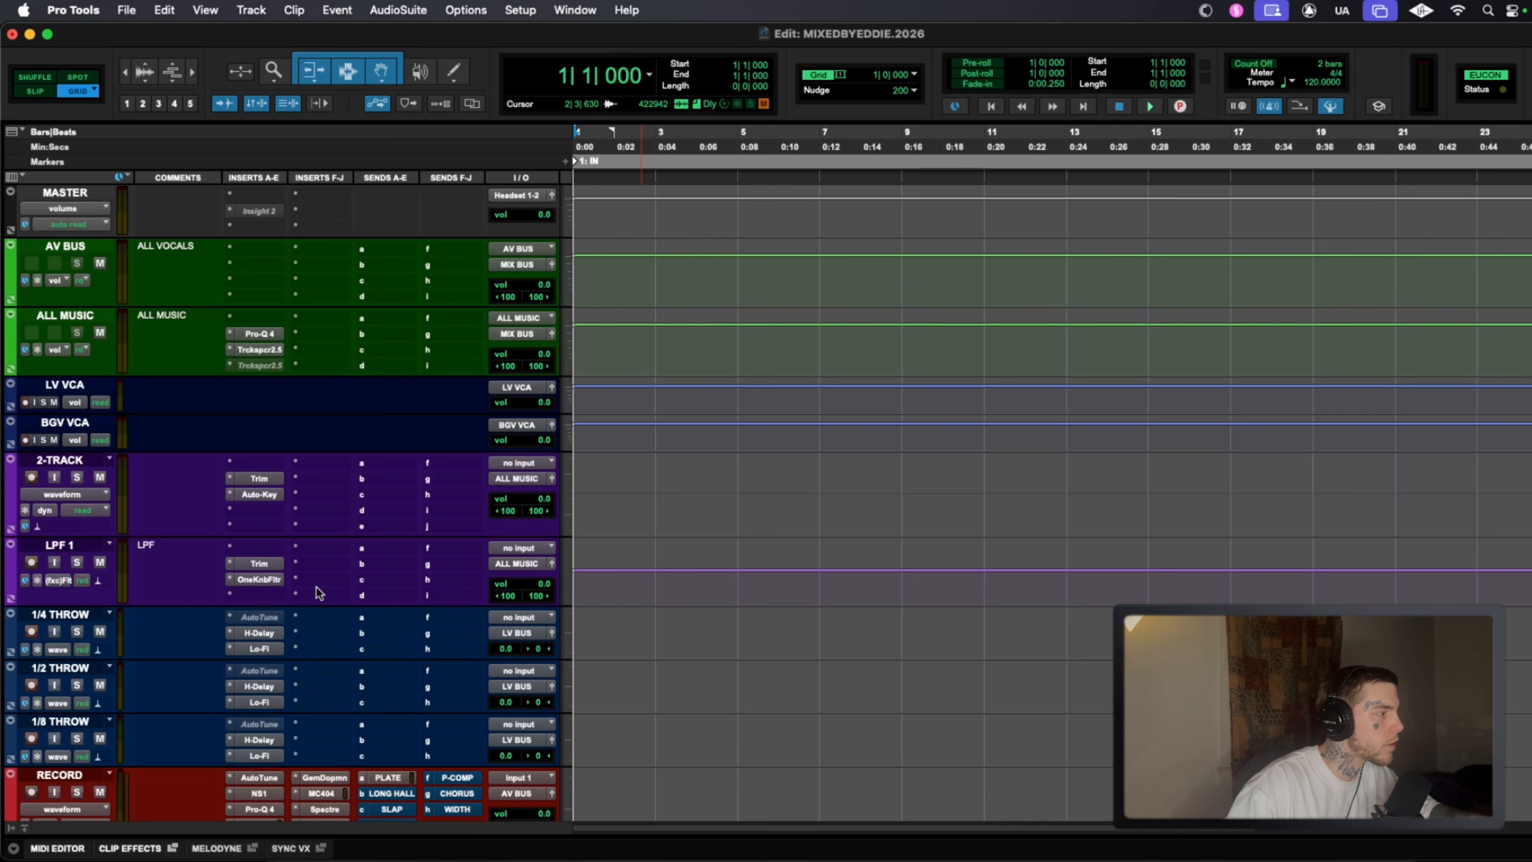
right_click(263, 615)
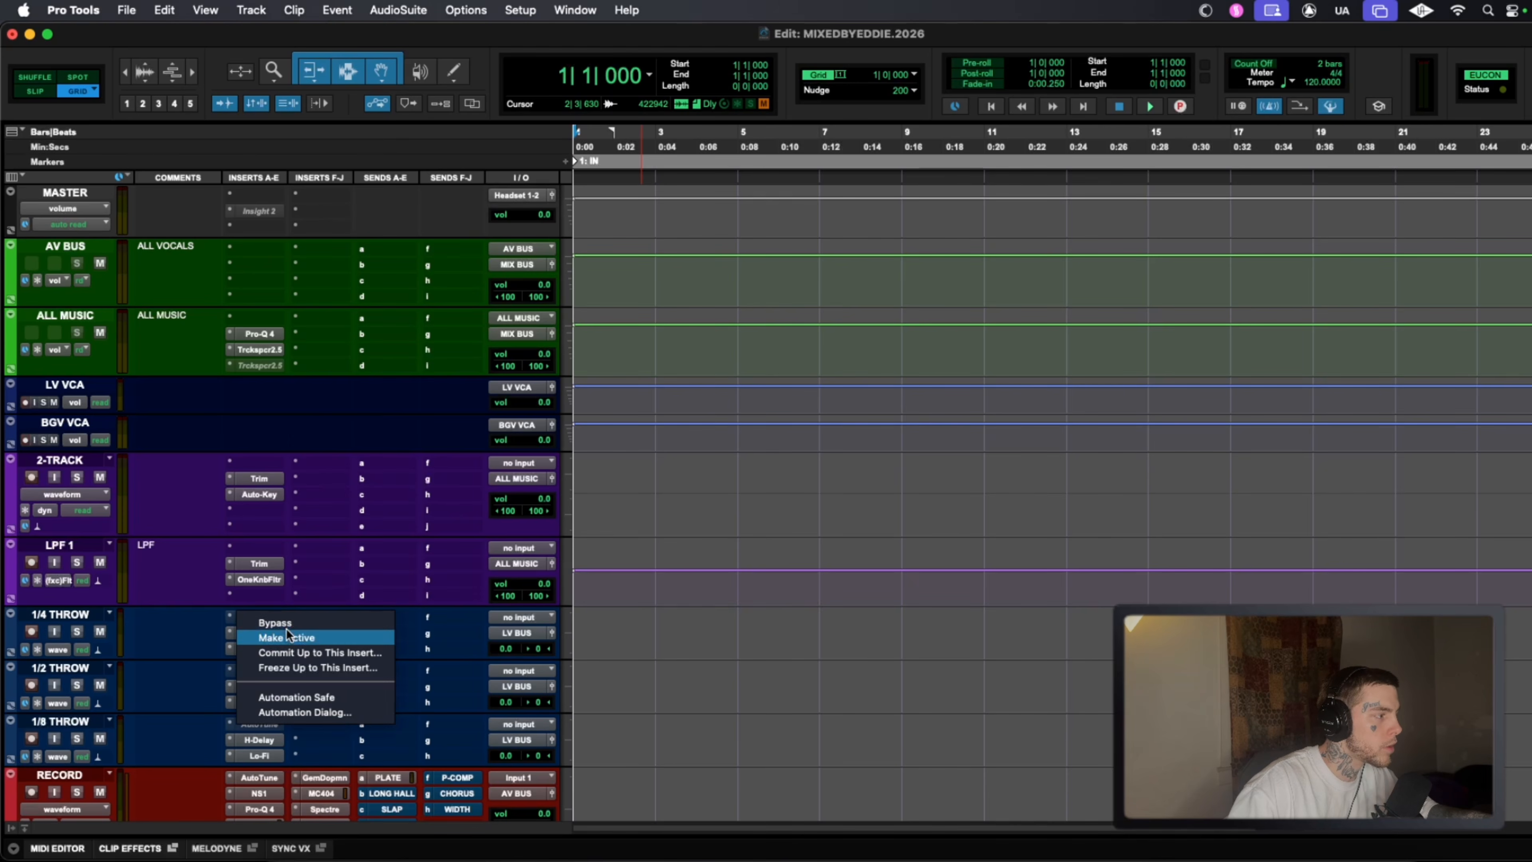
left_click(291, 637)
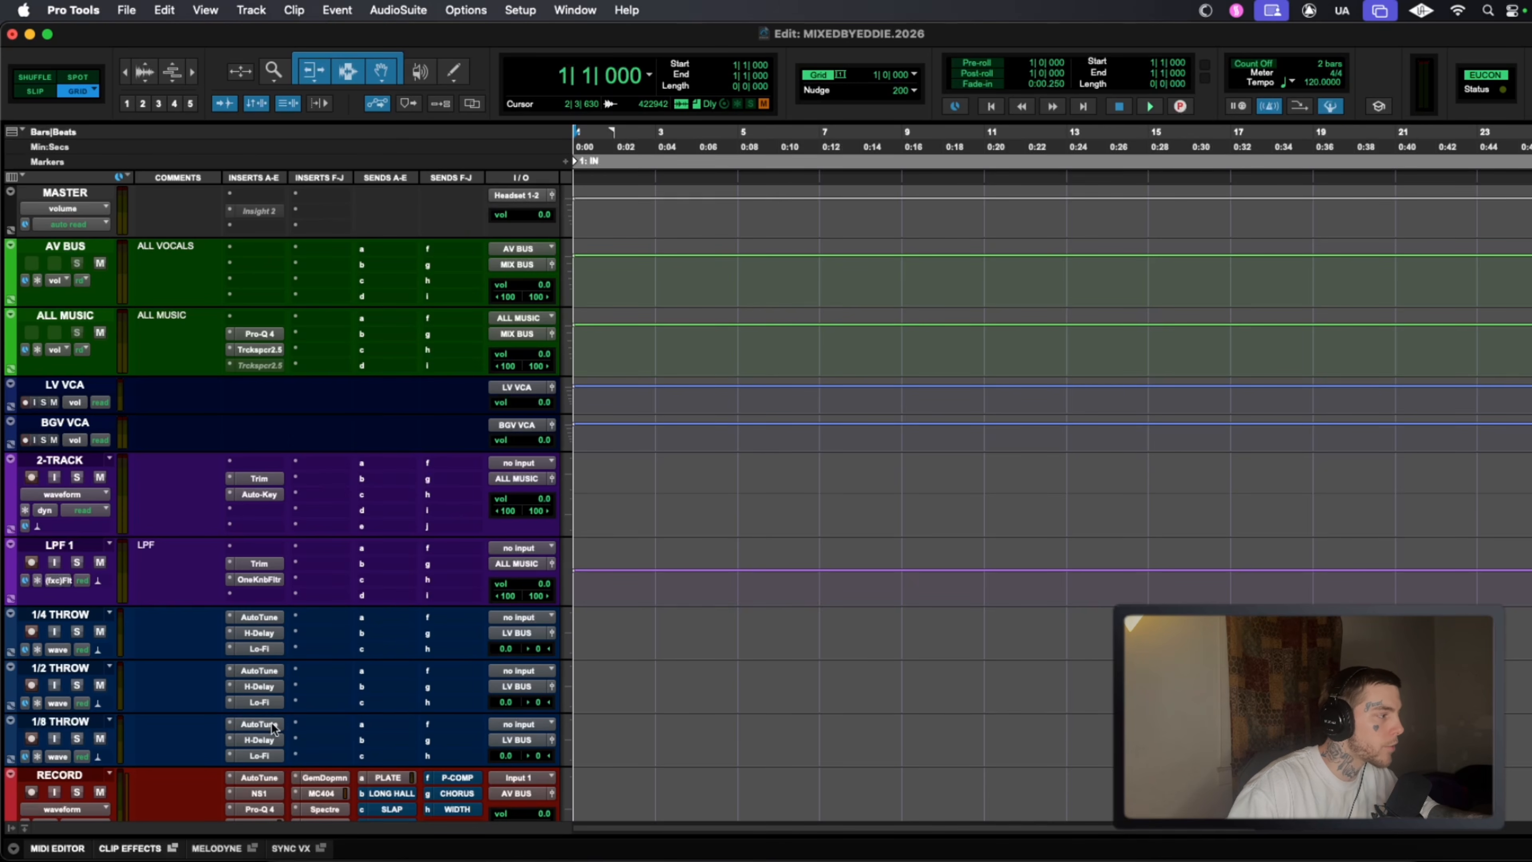
left_click(272, 724)
left_click(523, 91)
scroll(271, 564, "down", 6)
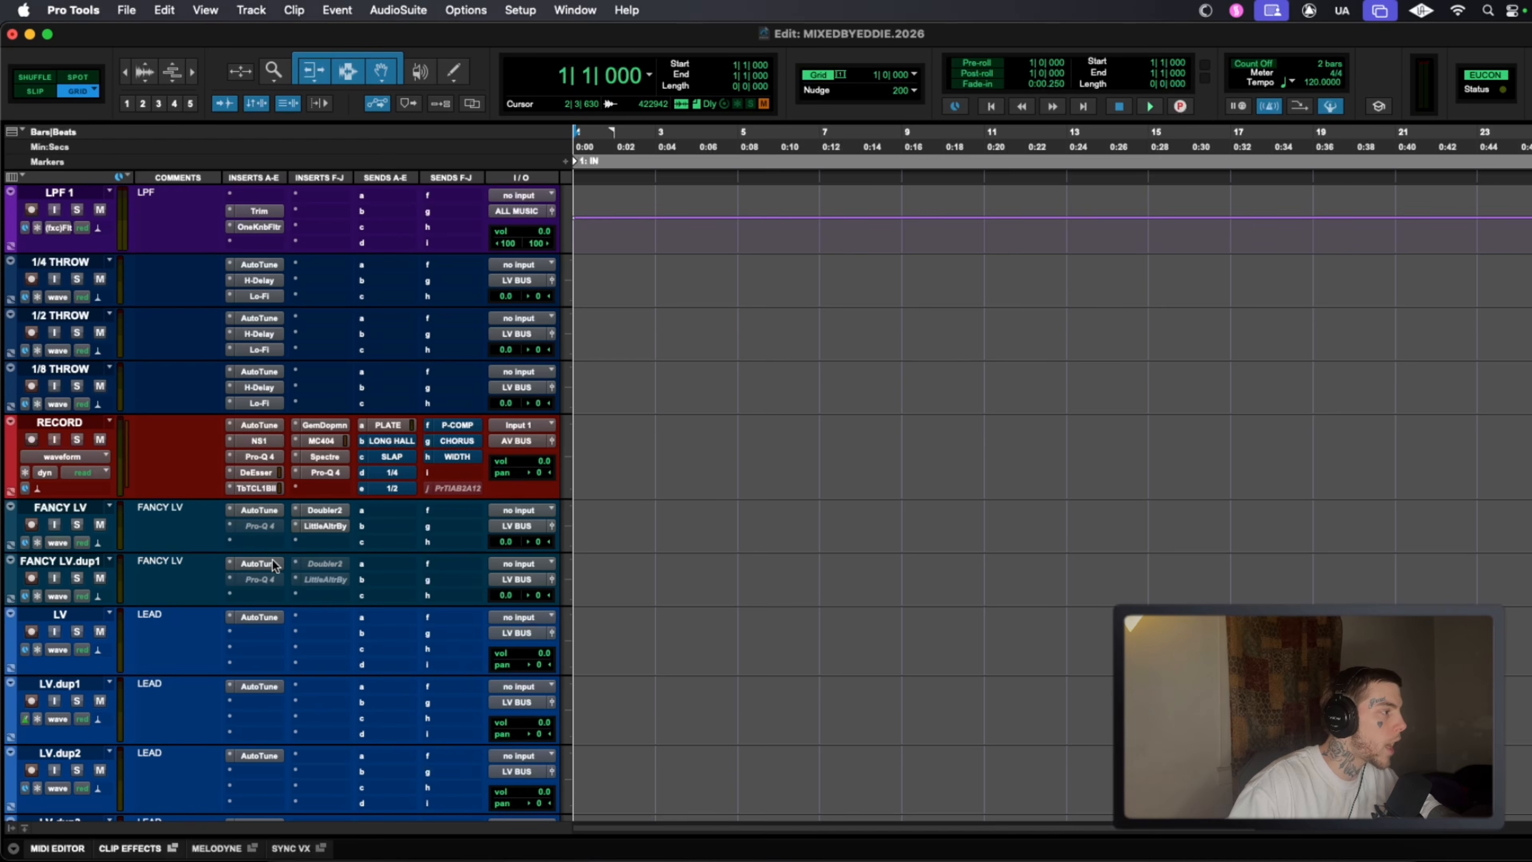
Open the Pro-Q 4 on the AD-LIB track, examine its low-cut and high-cut bands and close it.
scroll(275, 595, "down", 8)
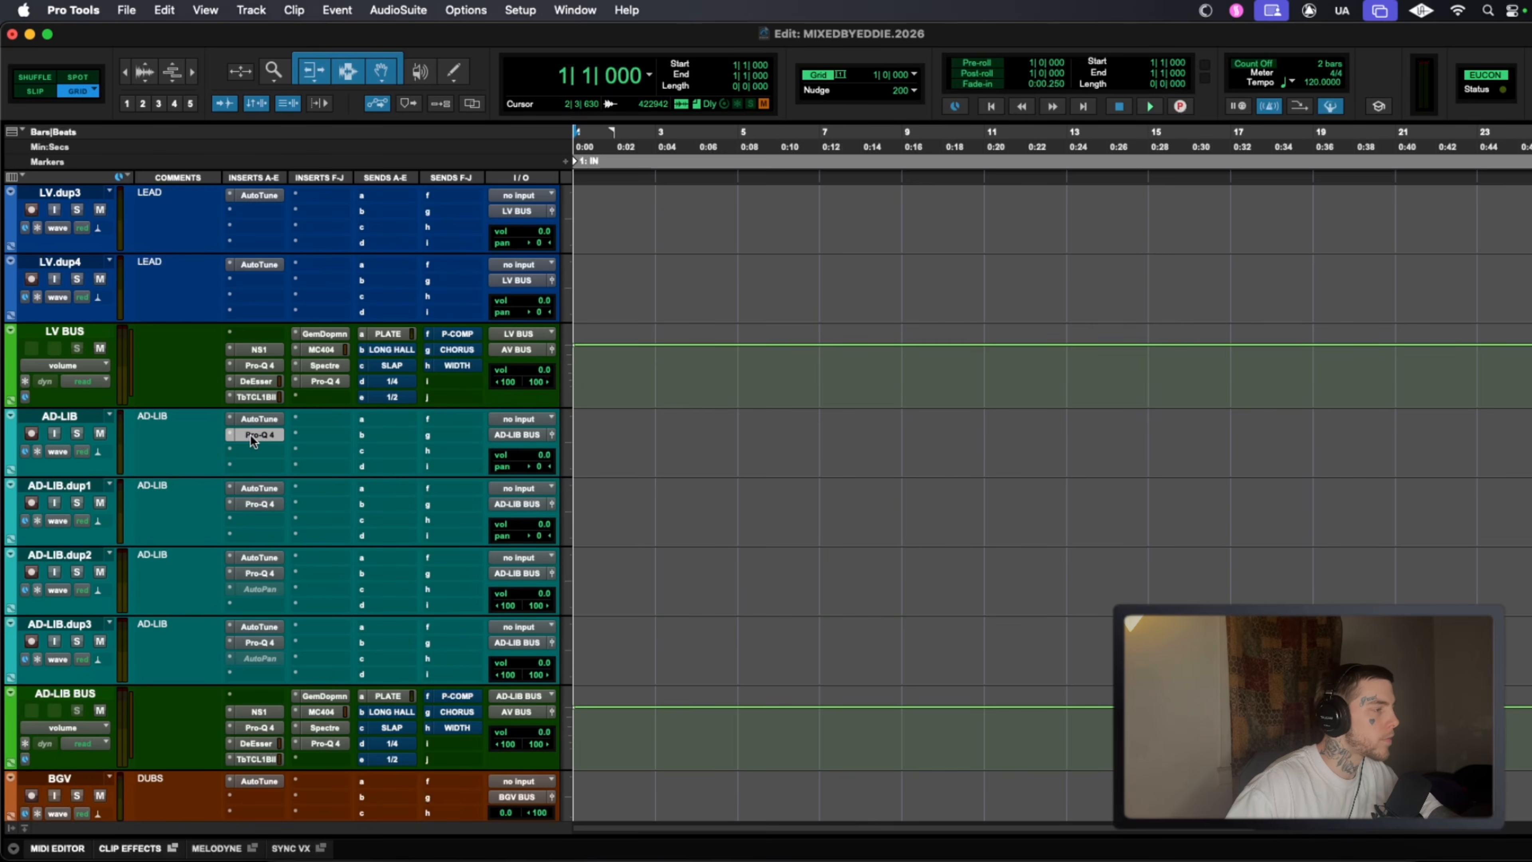
left_click(250, 434)
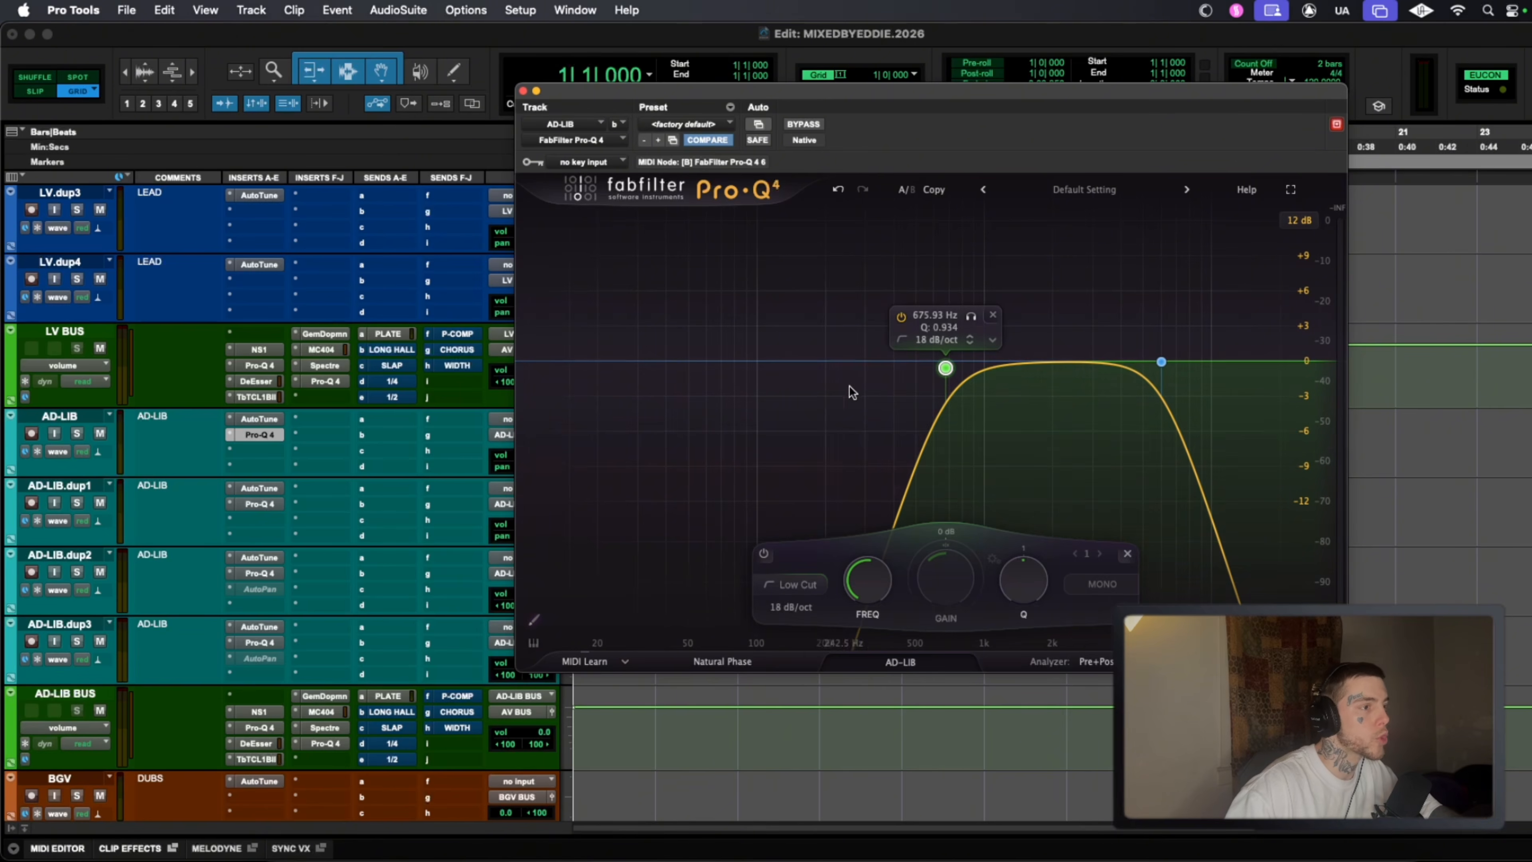
left_click(1159, 362)
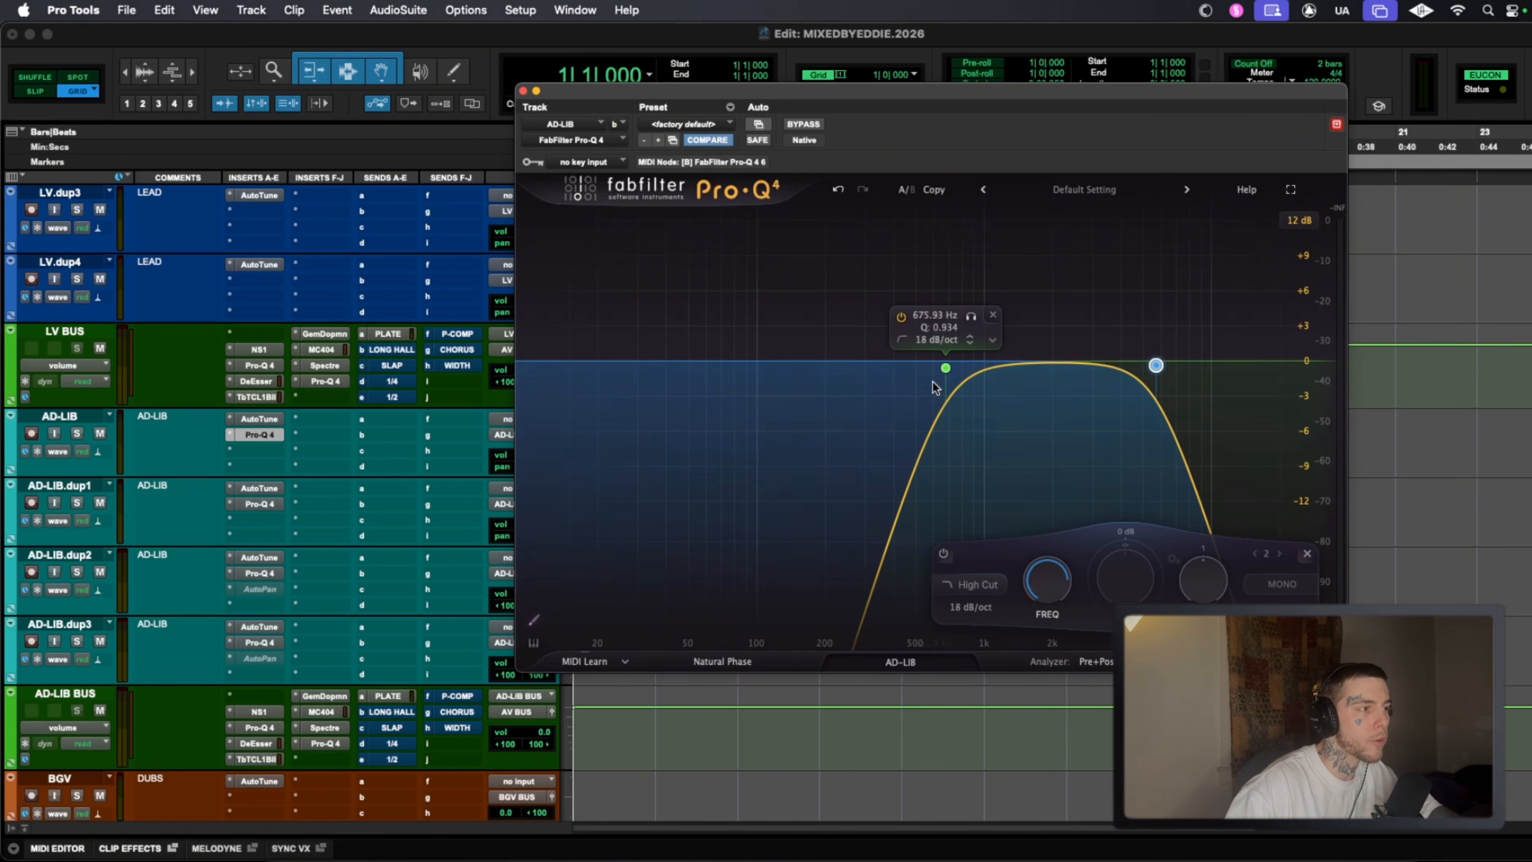
left_click(535, 92)
Enlarge the PLATE return track, look through the reverb modes in its ValhallaVintageVerb and close the plug-in.
scroll(721, 568, "down", 15)
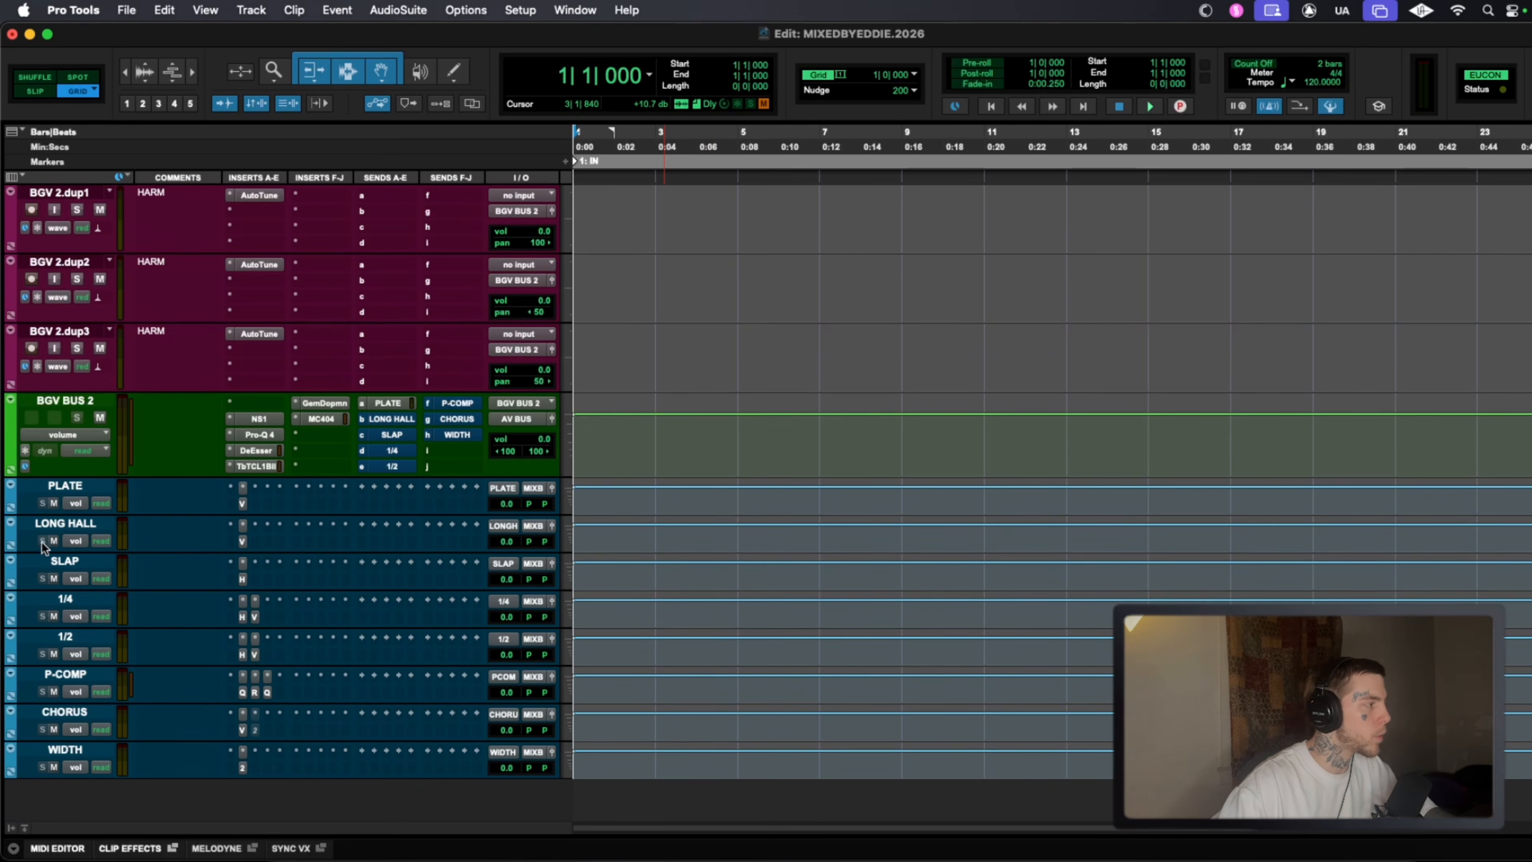
left_click_drag(164, 513, 166, 542)
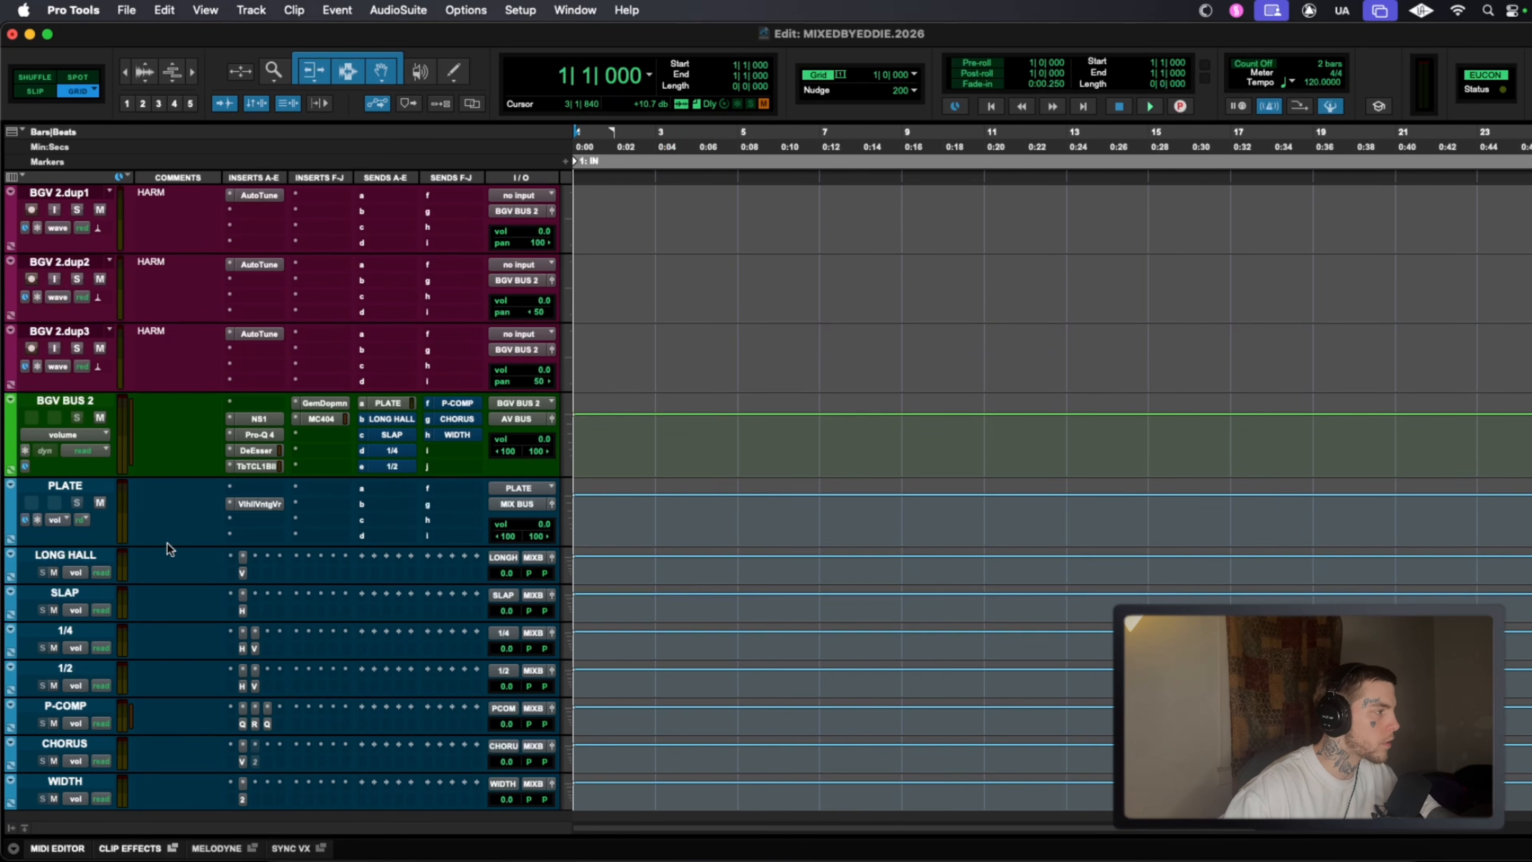
left_click(254, 505)
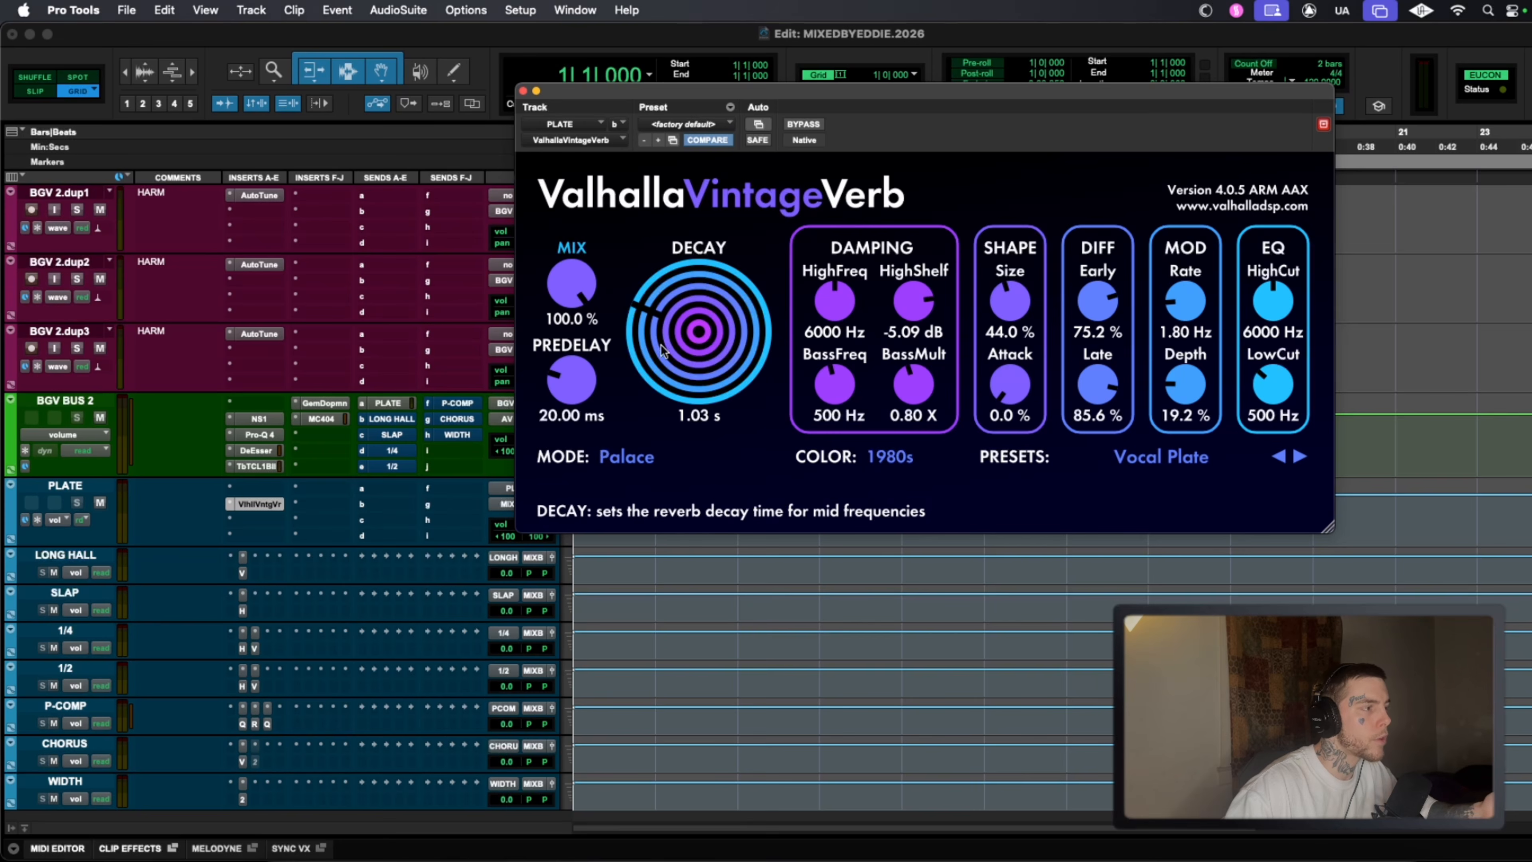
left_click(621, 456)
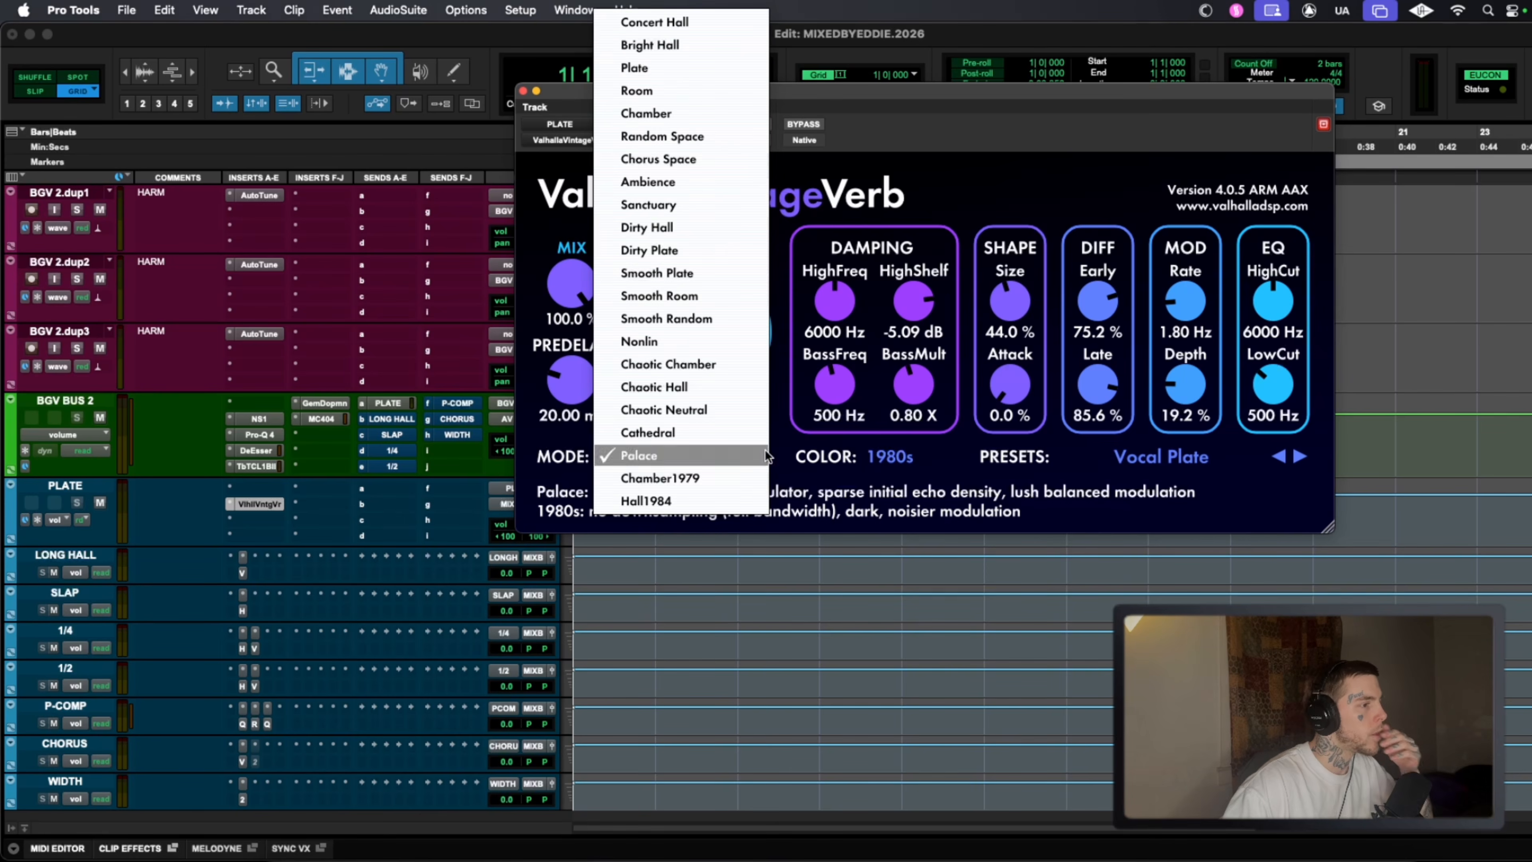
left_click(915, 476)
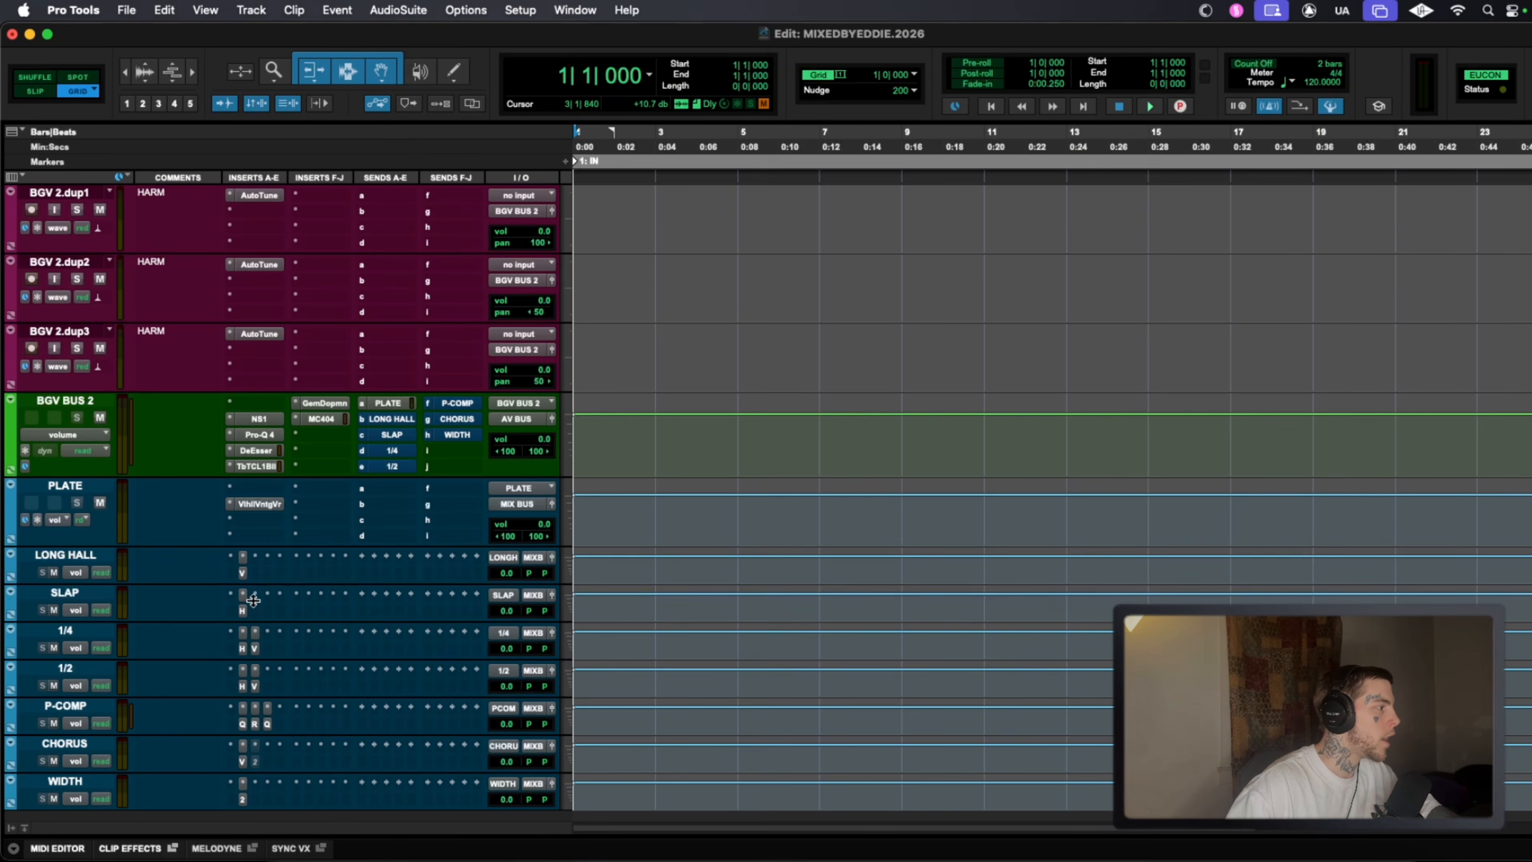
Enlarge the LONG HALL return track, view its ValhallaVintageVerb settings and close the plug-in.
left_click_drag(250, 584, 259, 599)
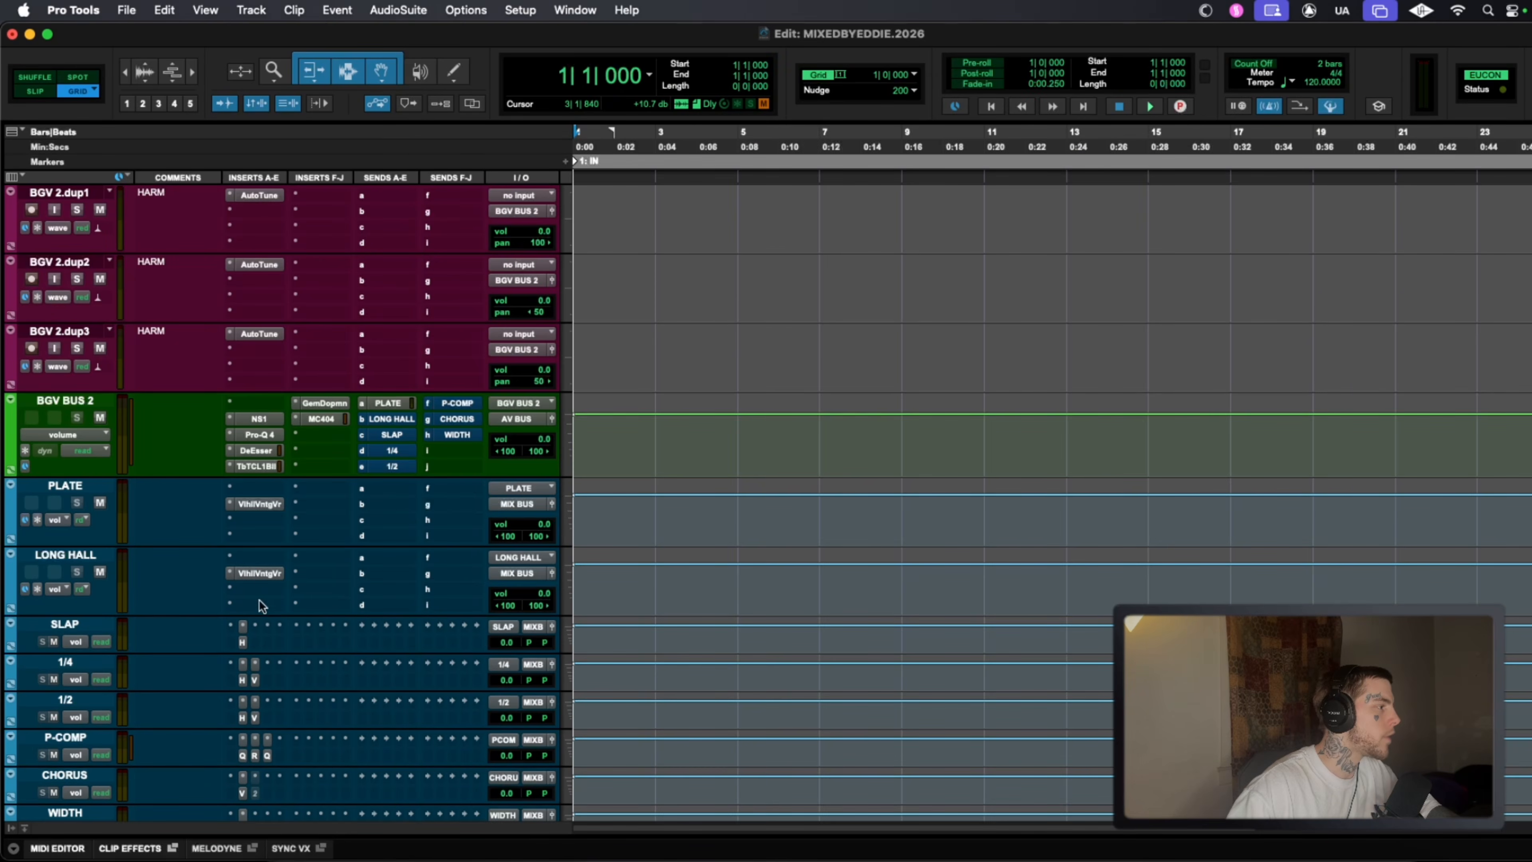
left_click(257, 572)
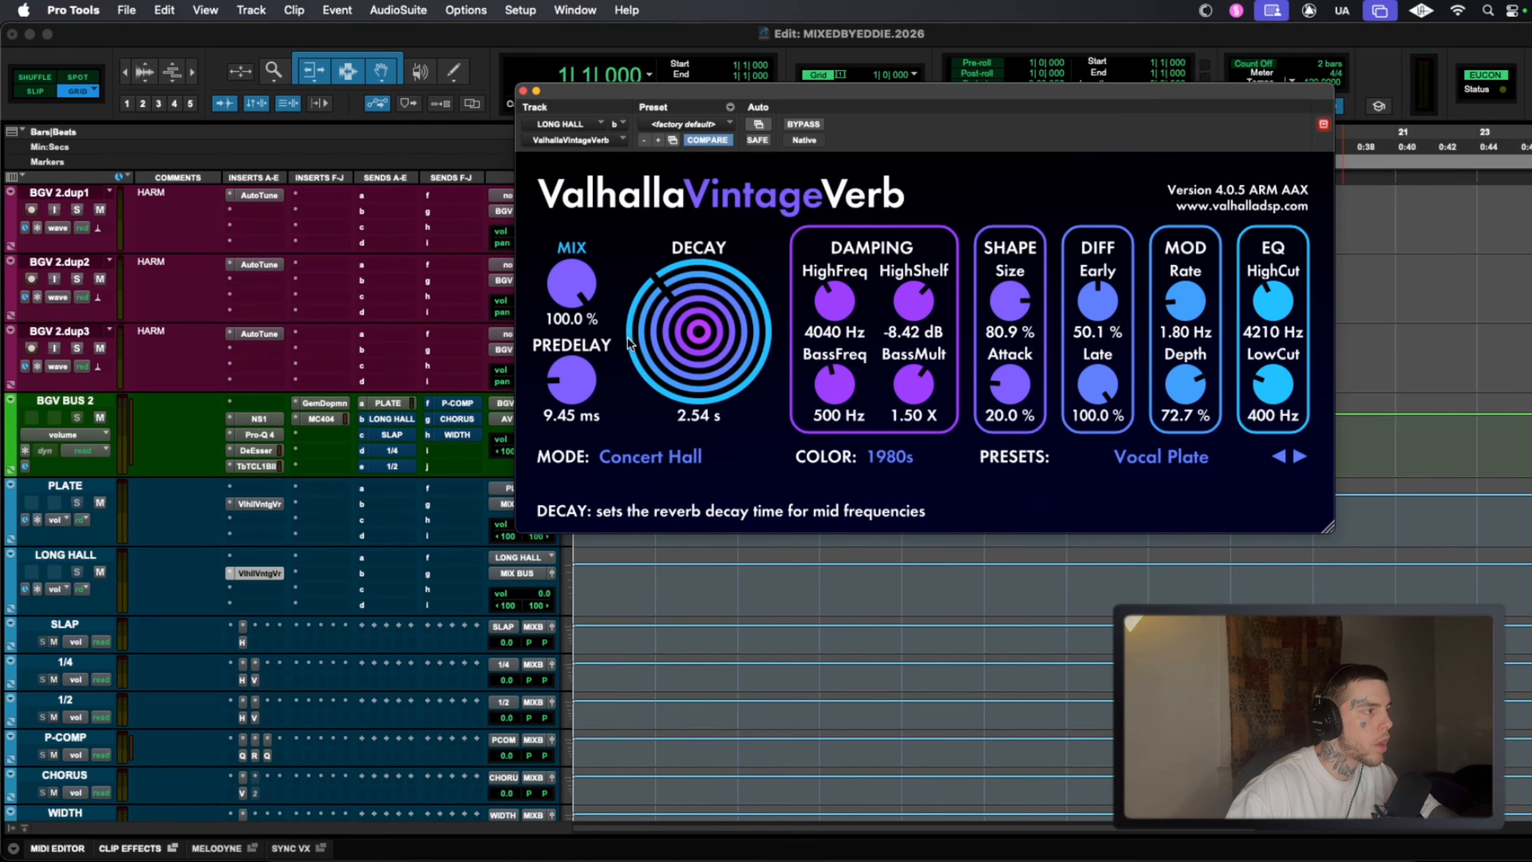
left_click(522, 90)
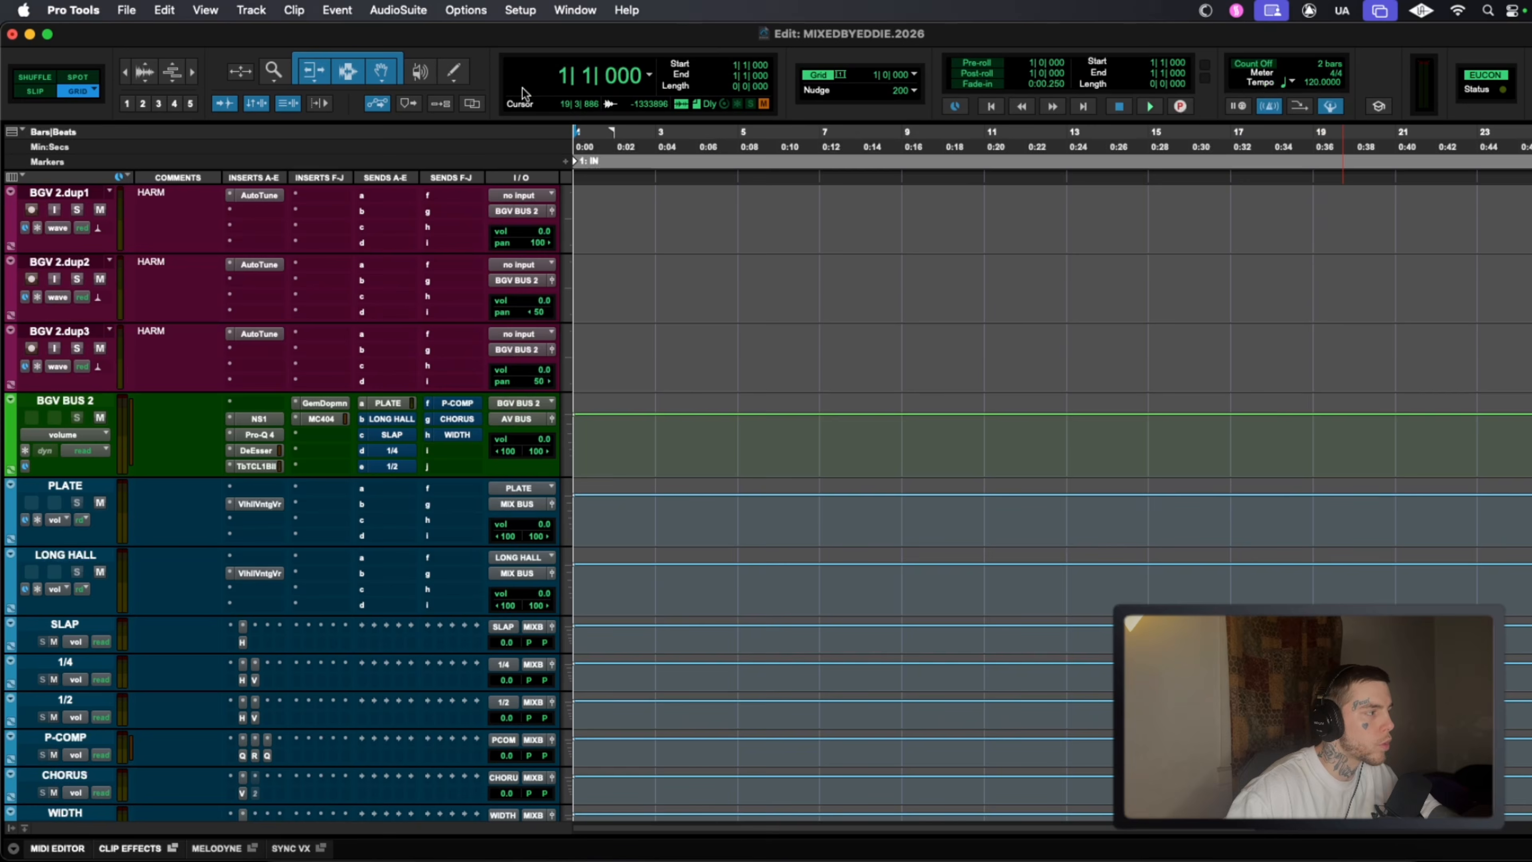
Enlarge the SLAP return track, set its H-Delay time to 80 ms, check the feedback and close the plug-in.
scroll(281, 511, "down", 3)
key("ctrl+Up")
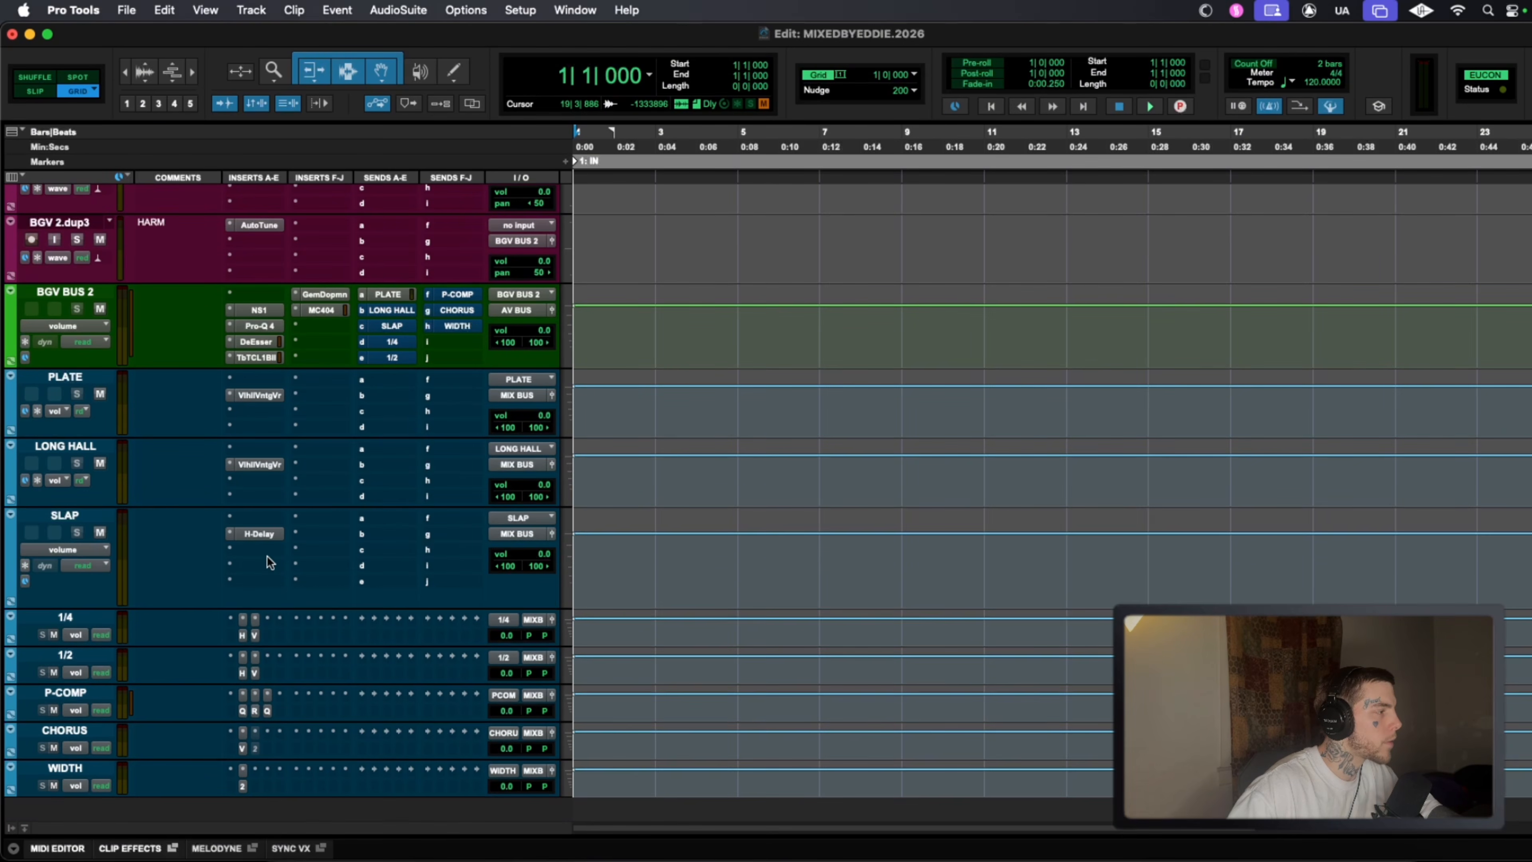
left_click(261, 534)
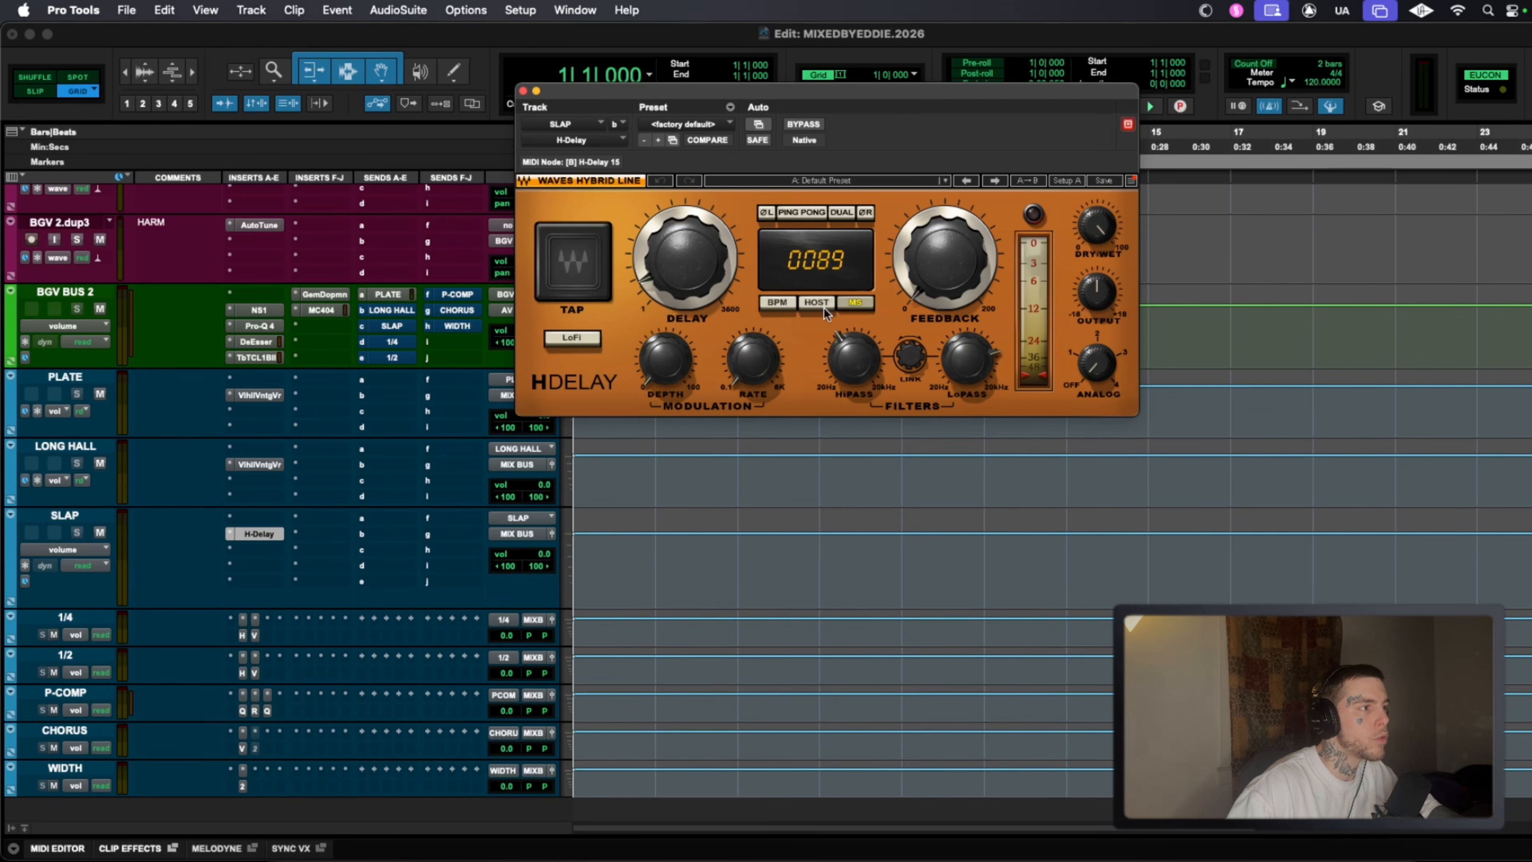
left_click(713, 258)
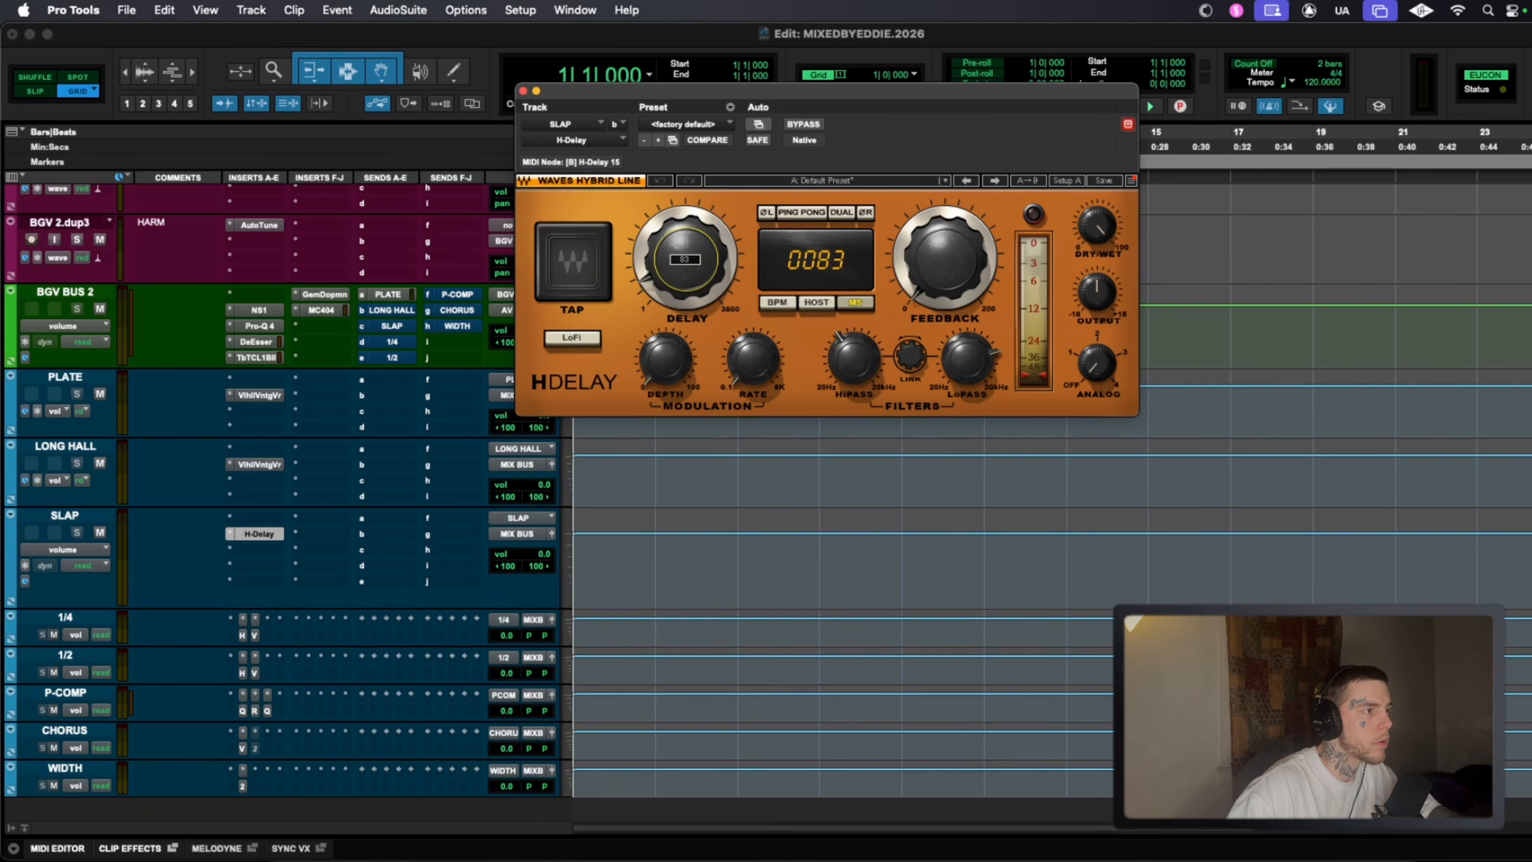
left_click_drag(712, 258, 713, 267)
left_click(944, 259)
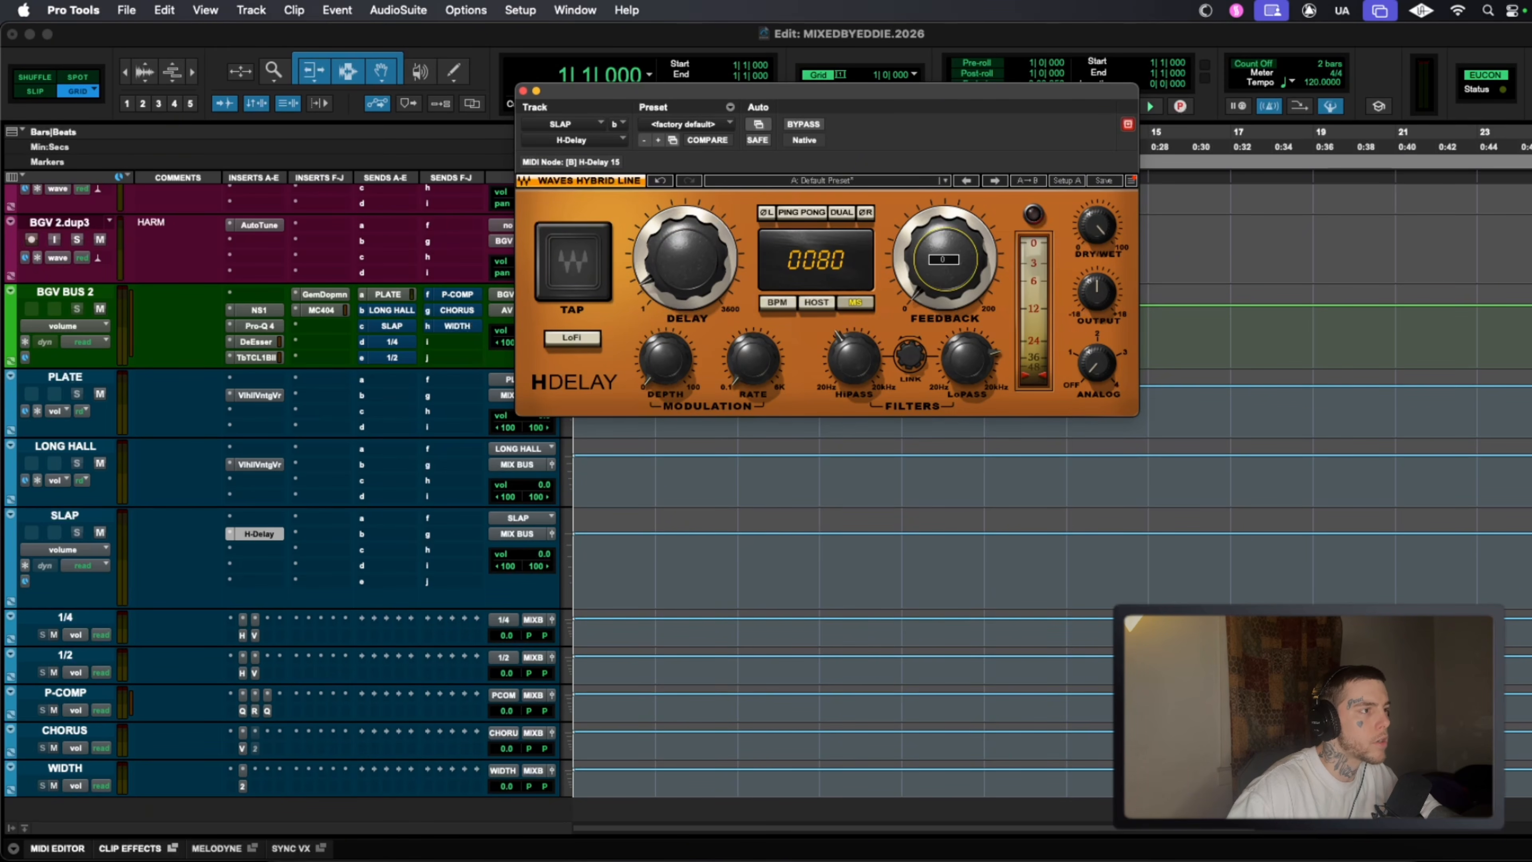
left_click(523, 92)
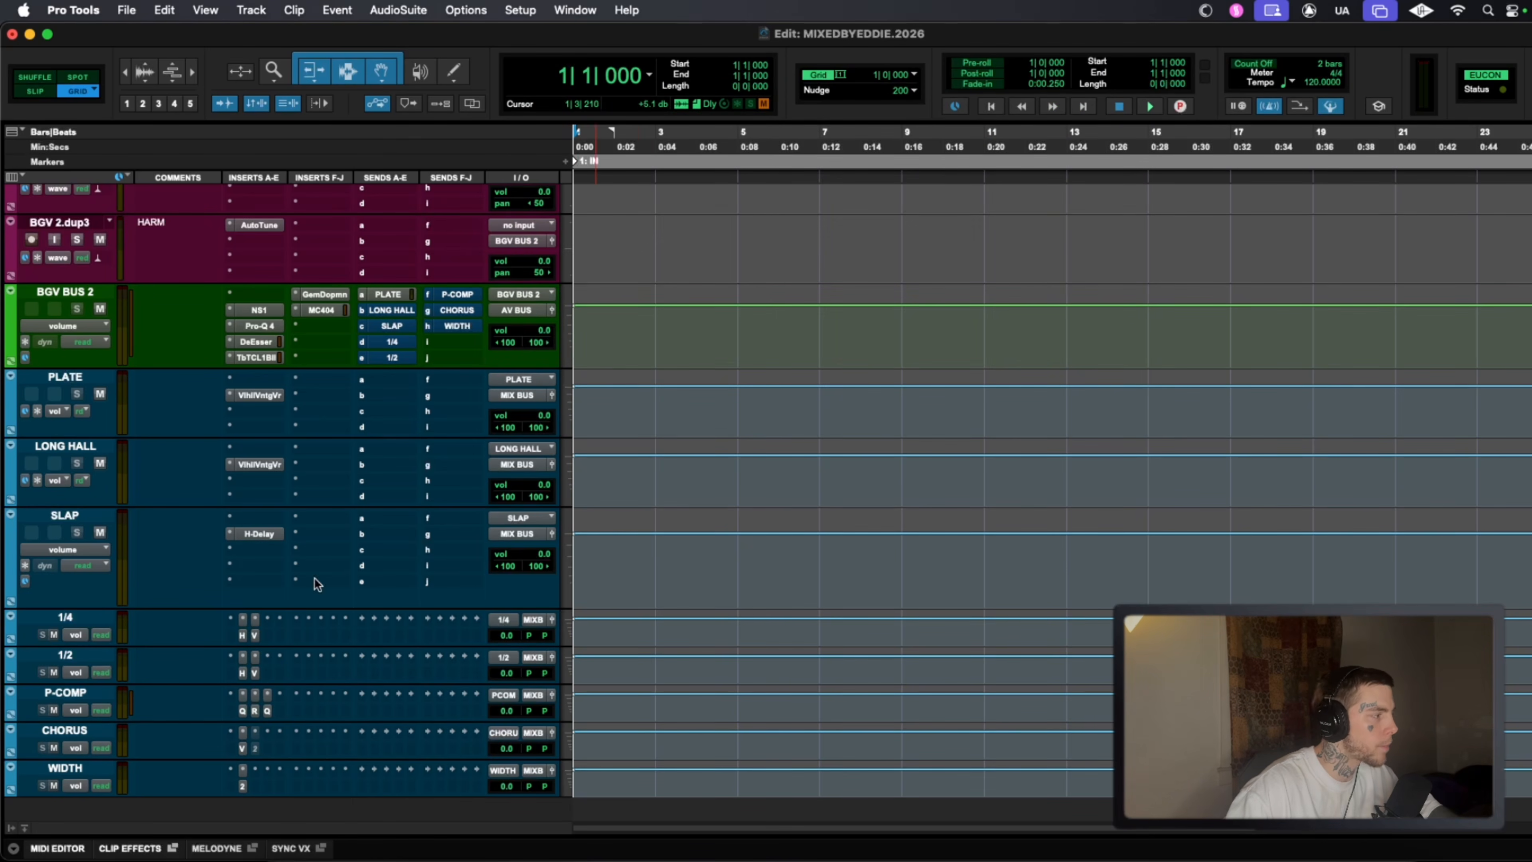
Enlarge the 1/4 and 1/2 return tracks, view the ValhallaVintageVerb on the 1/4 track and close it.
scroll(268, 587, "down", 2)
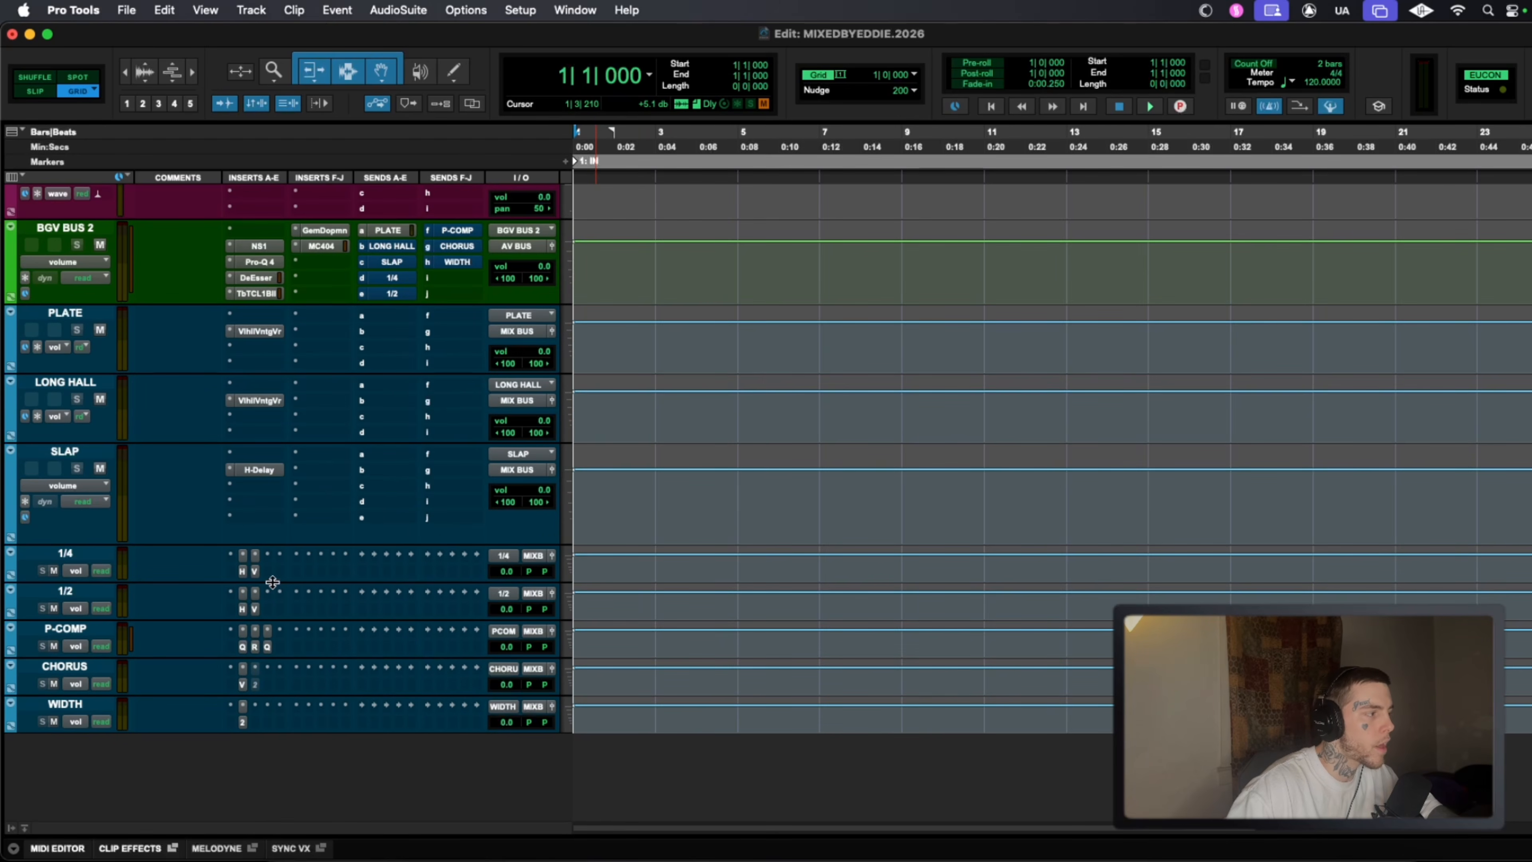
left_click_drag(273, 581, 271, 607)
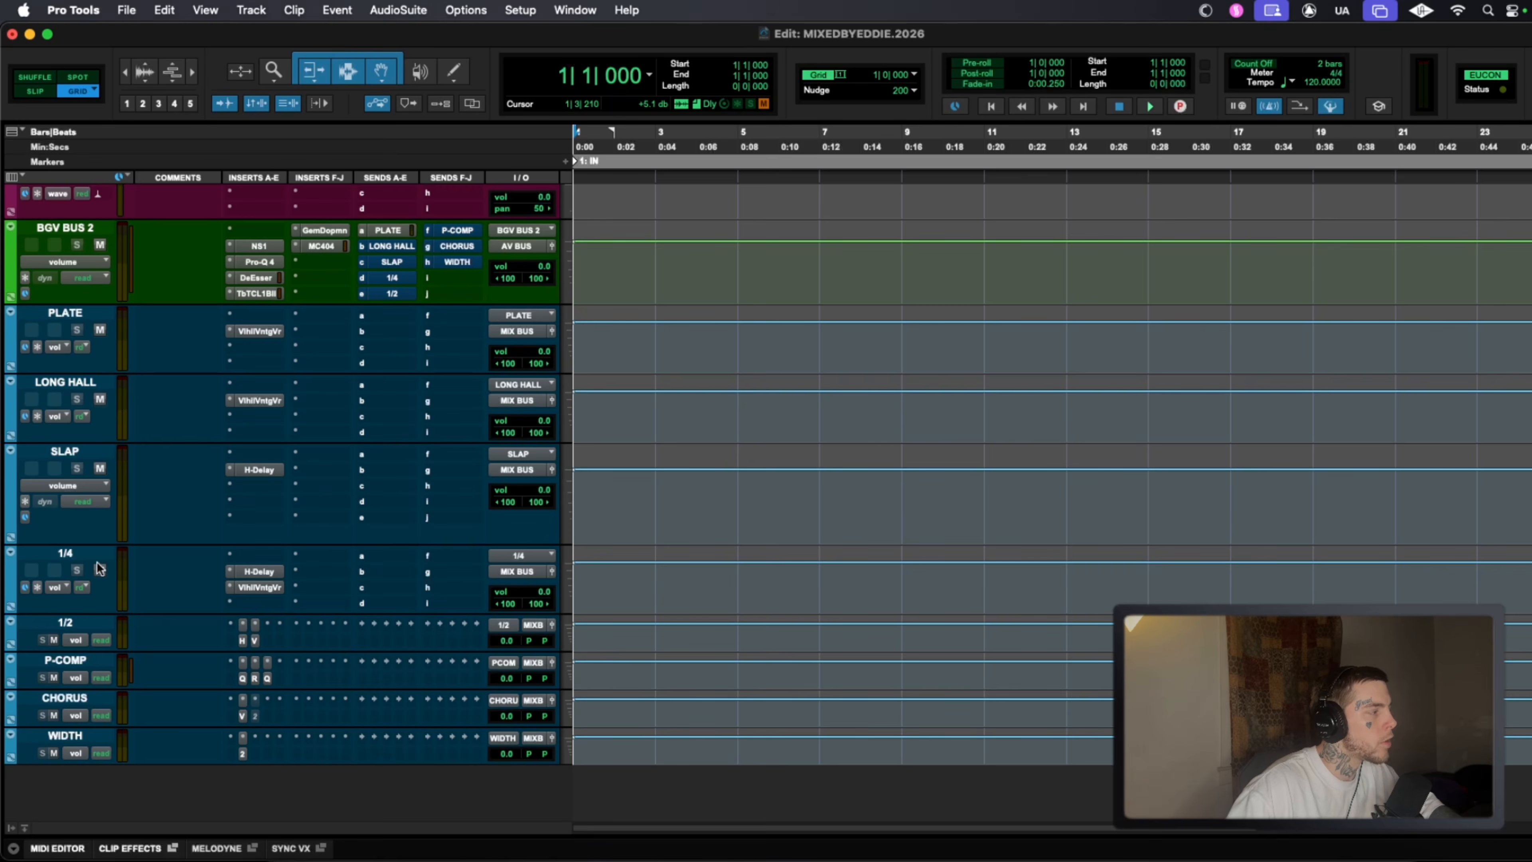
left_click_drag(242, 649, 244, 694)
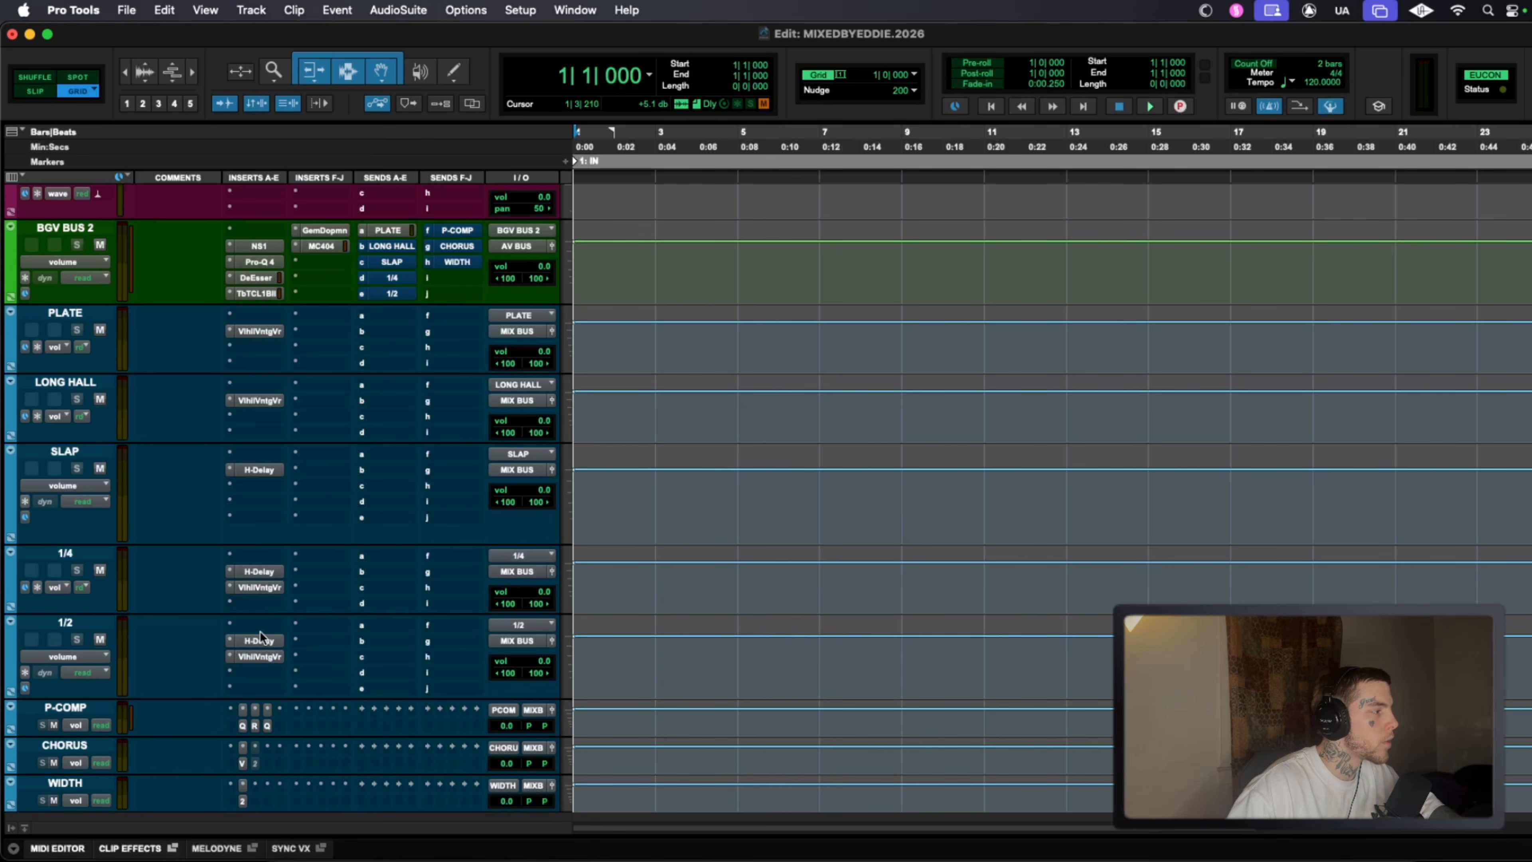
left_click(260, 590)
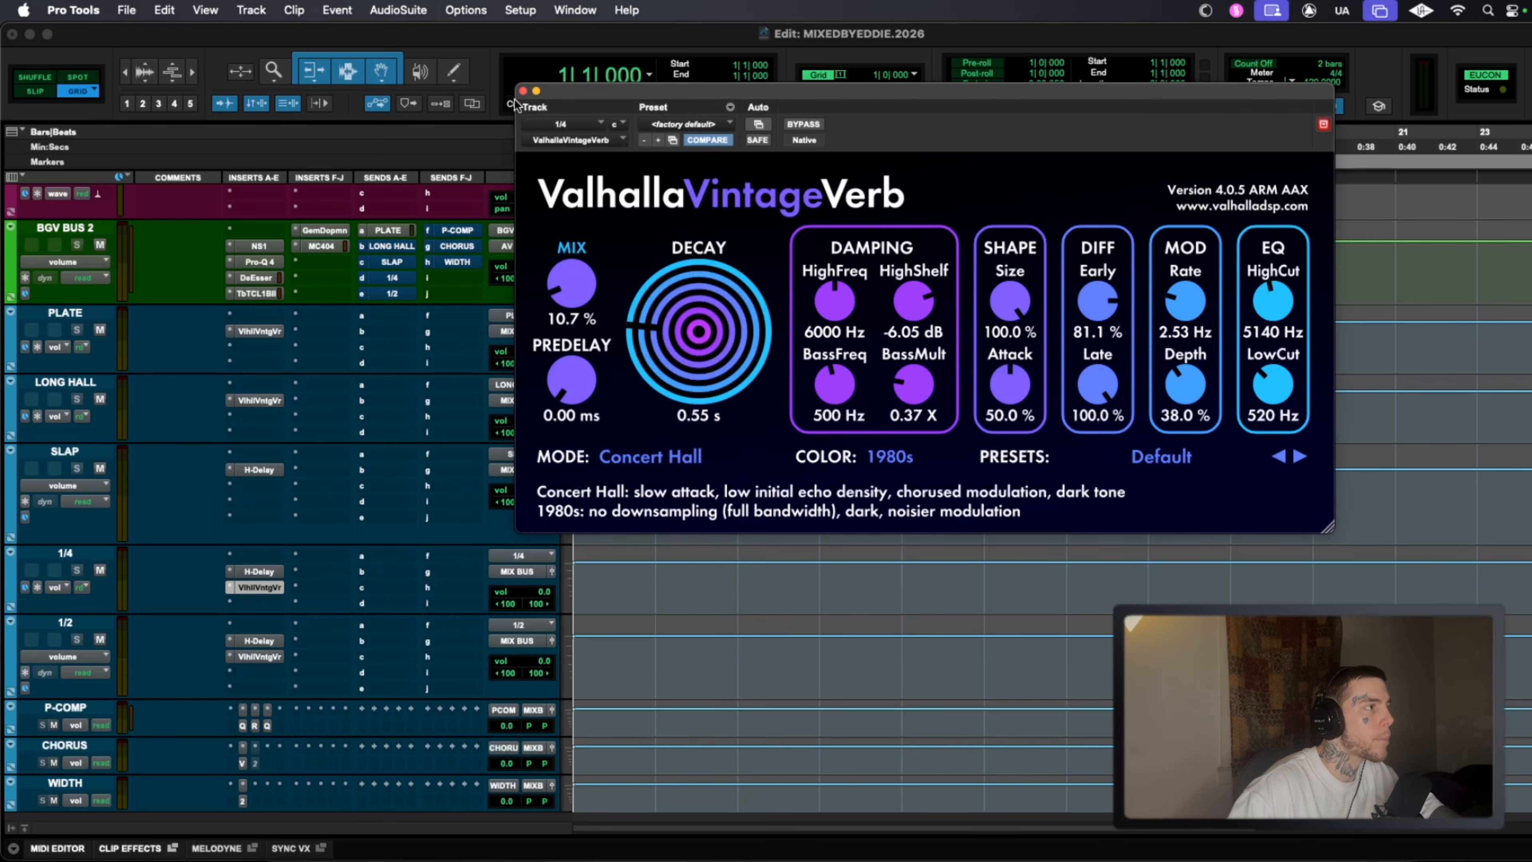
left_click(523, 92)
View the H-Delay plug-ins on the 1/4 and 1/2 returns, set the 1/2 delay's low-pass to about 4.2 kHz and check its high-pass.
left_click(259, 571)
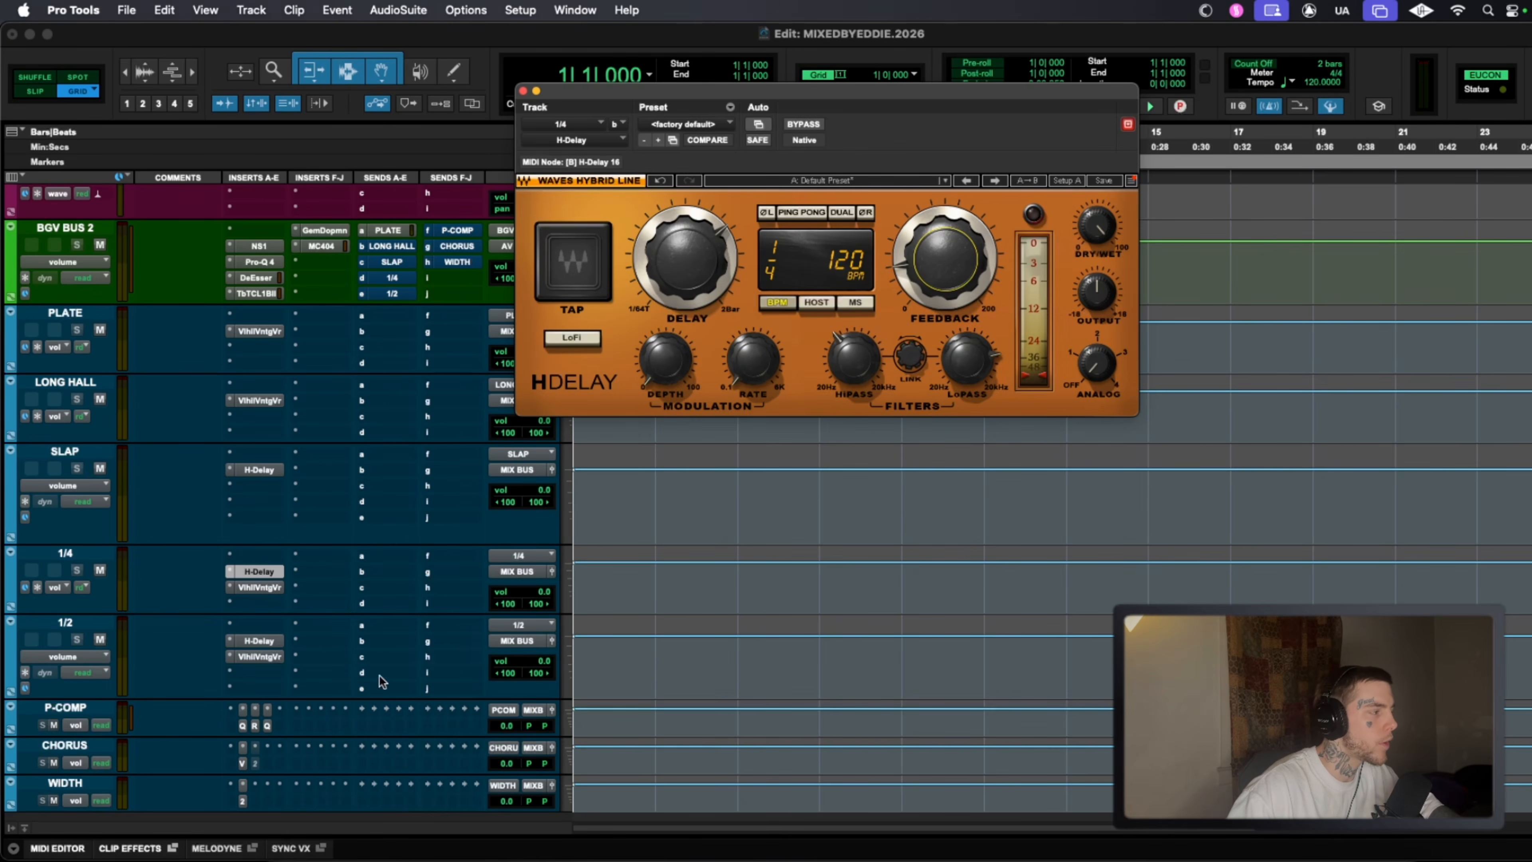
left_click(258, 640)
left_click_drag(885, 275, 921, 279)
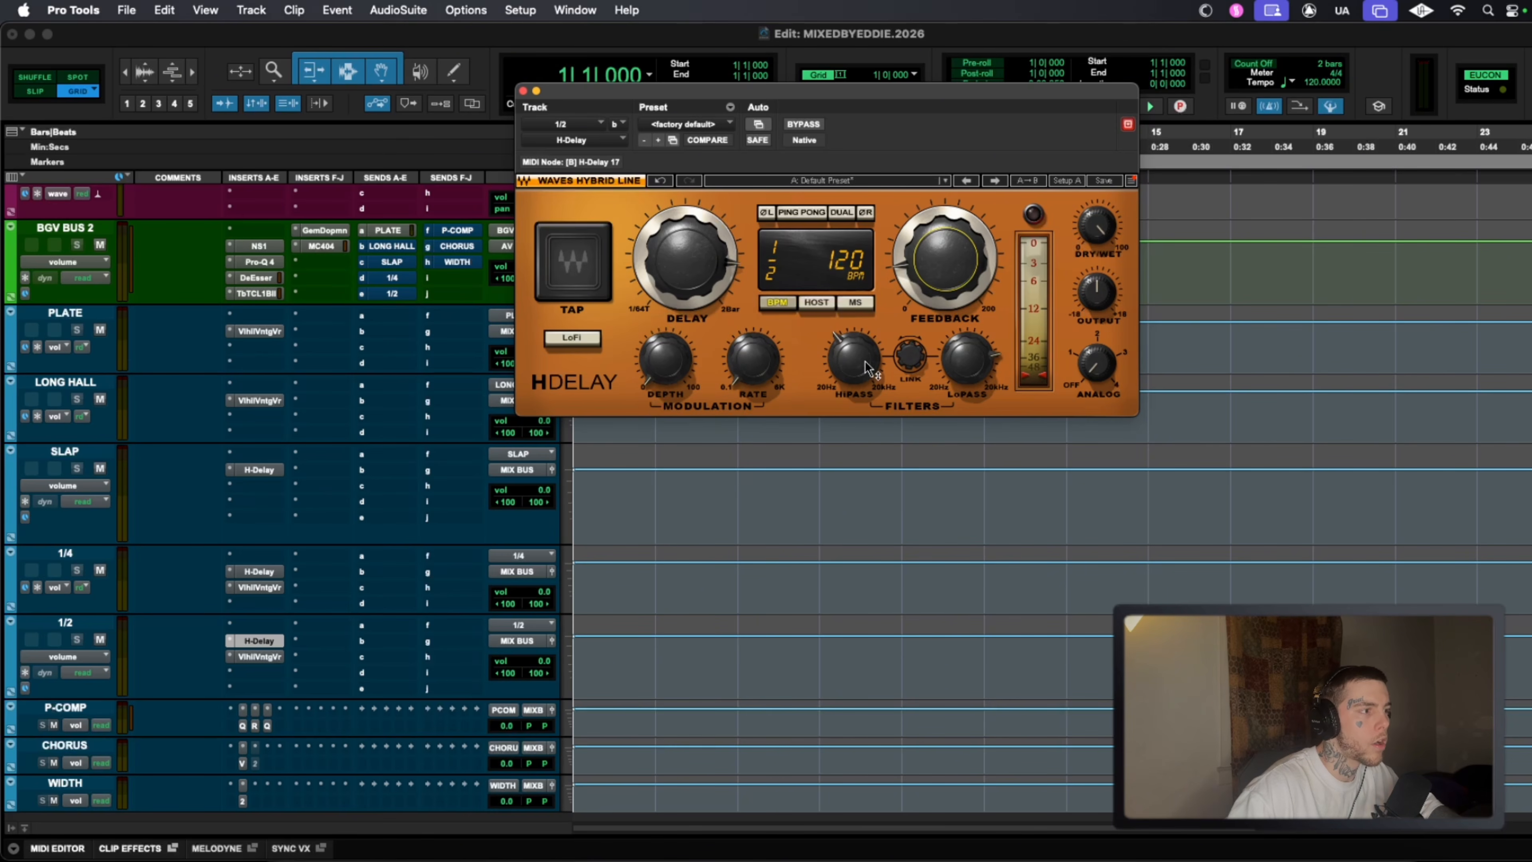
left_click(993, 365)
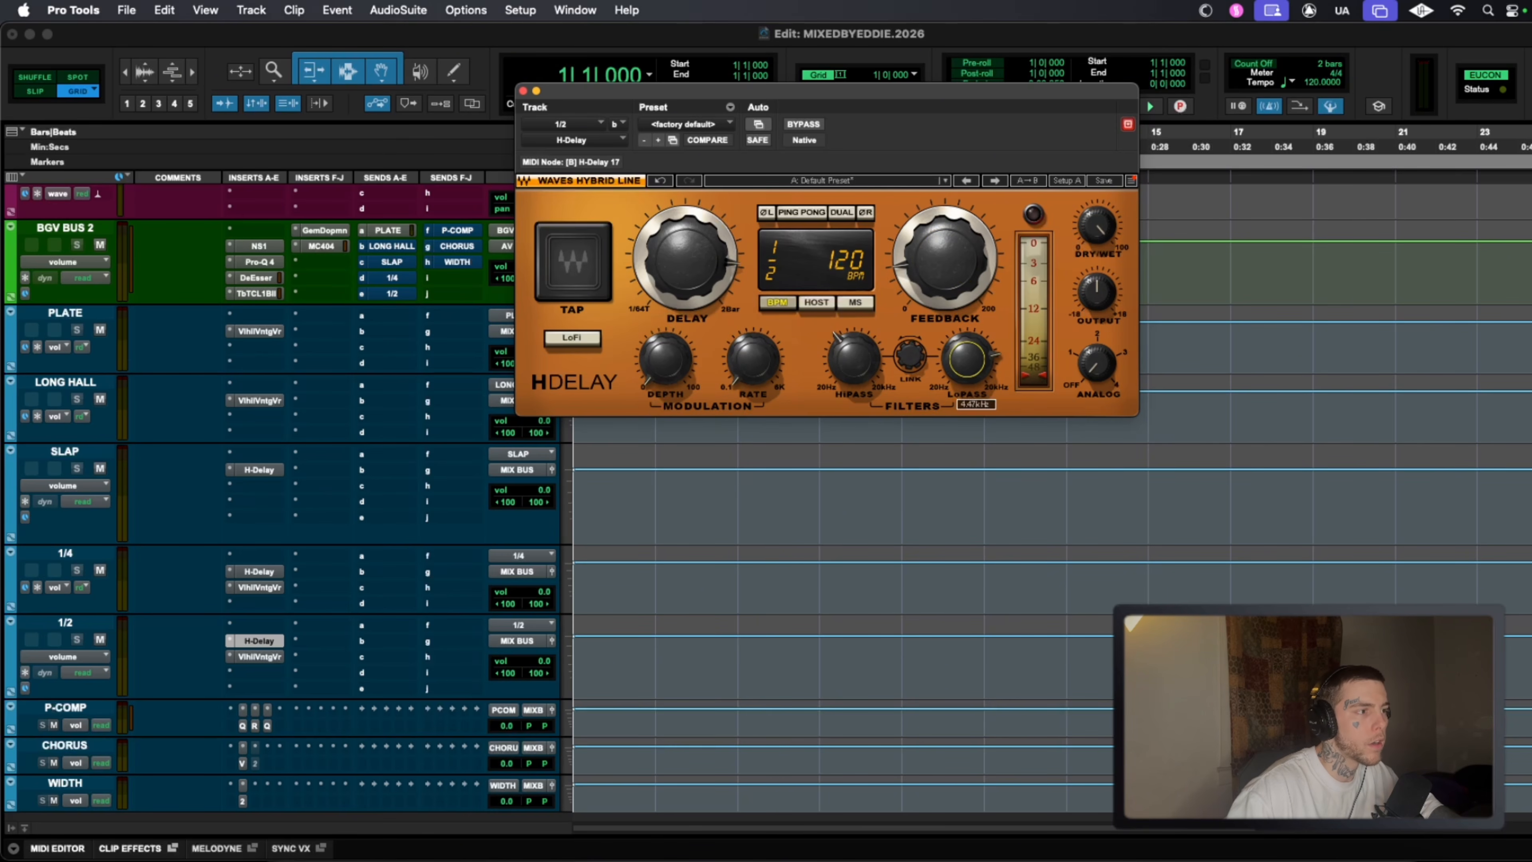
left_click_drag(994, 365, 993, 366)
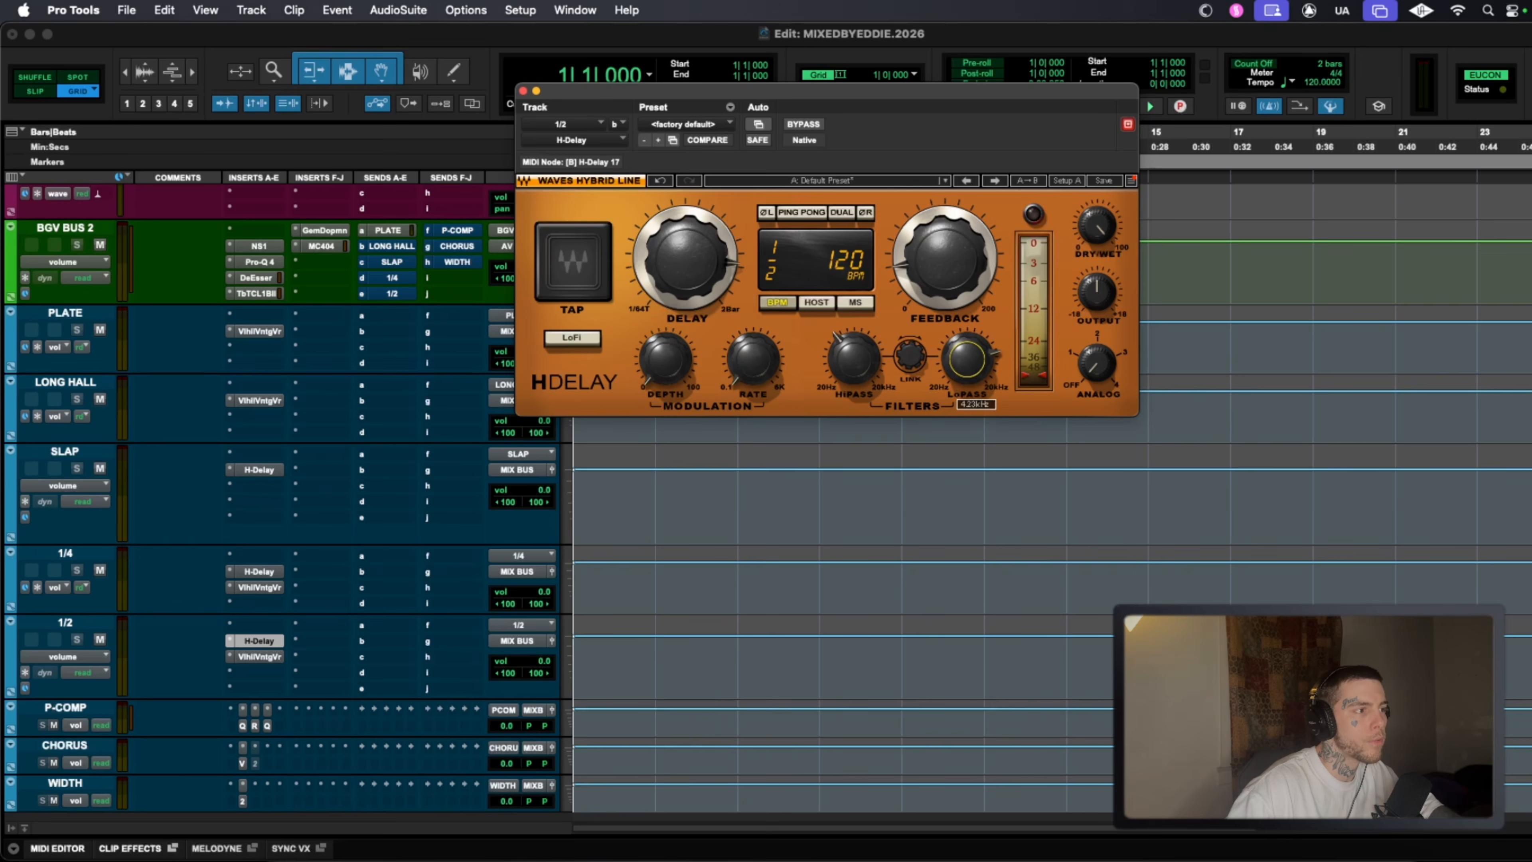
left_click(852, 359)
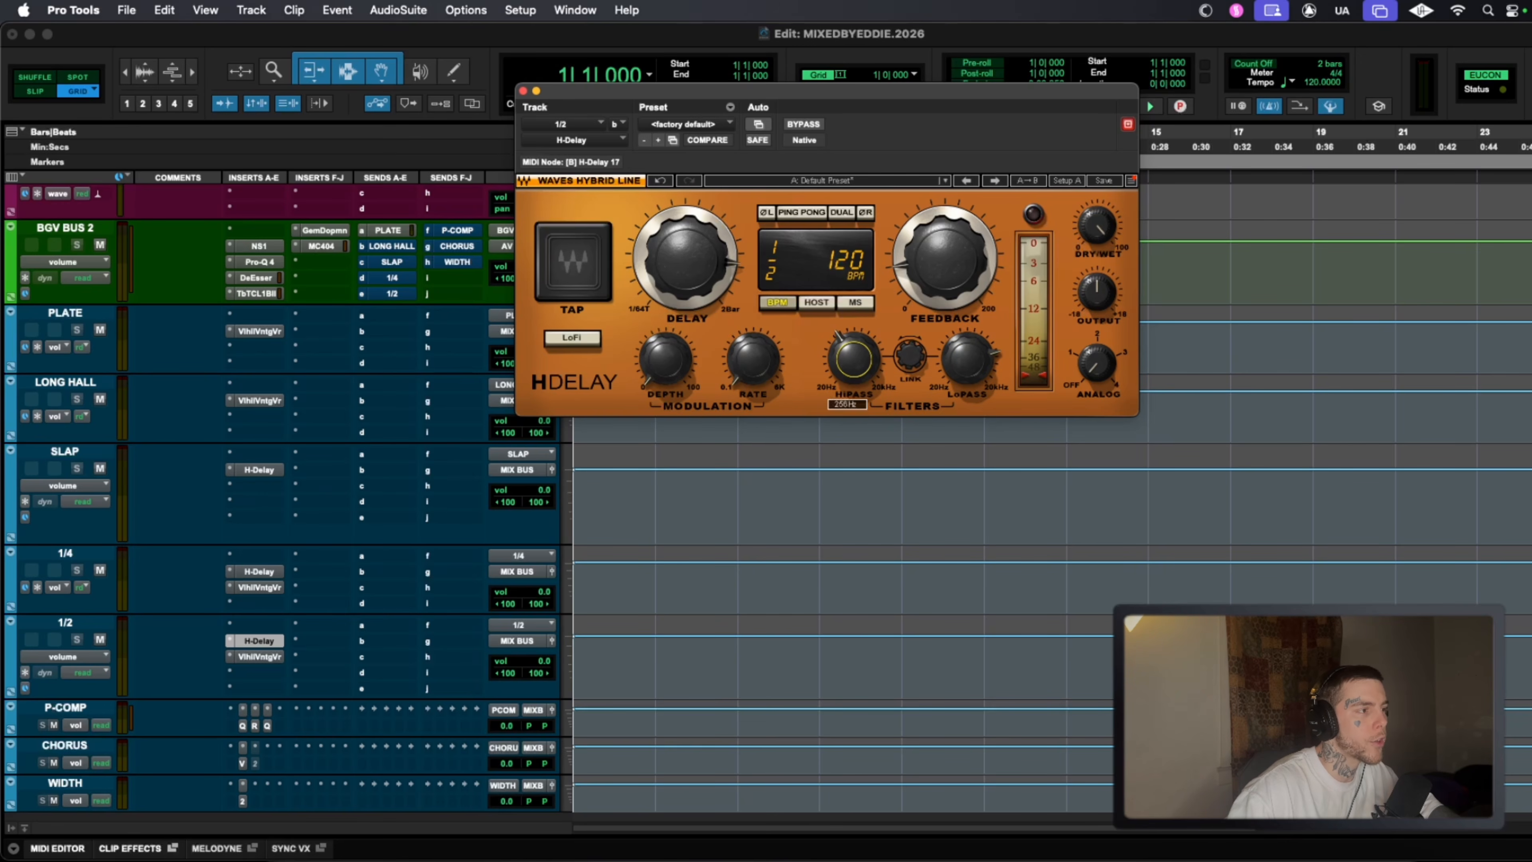
left_click(523, 91)
Enlarge the P-COMP return track, open its RVox and set the compression threshold to -28.9.
scroll(97, 604, "down", 2)
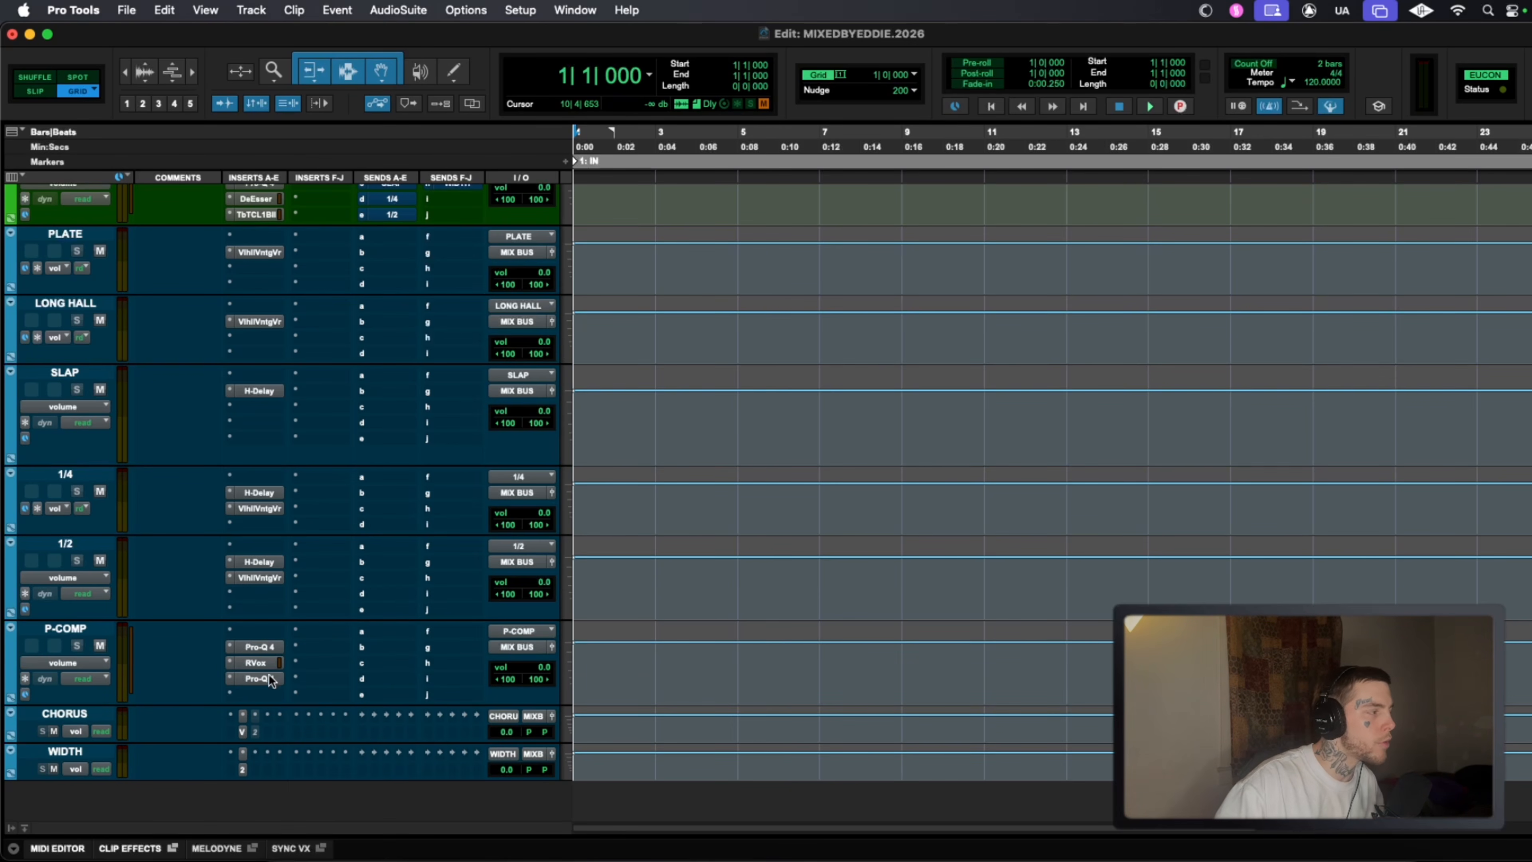
left_click(264, 662)
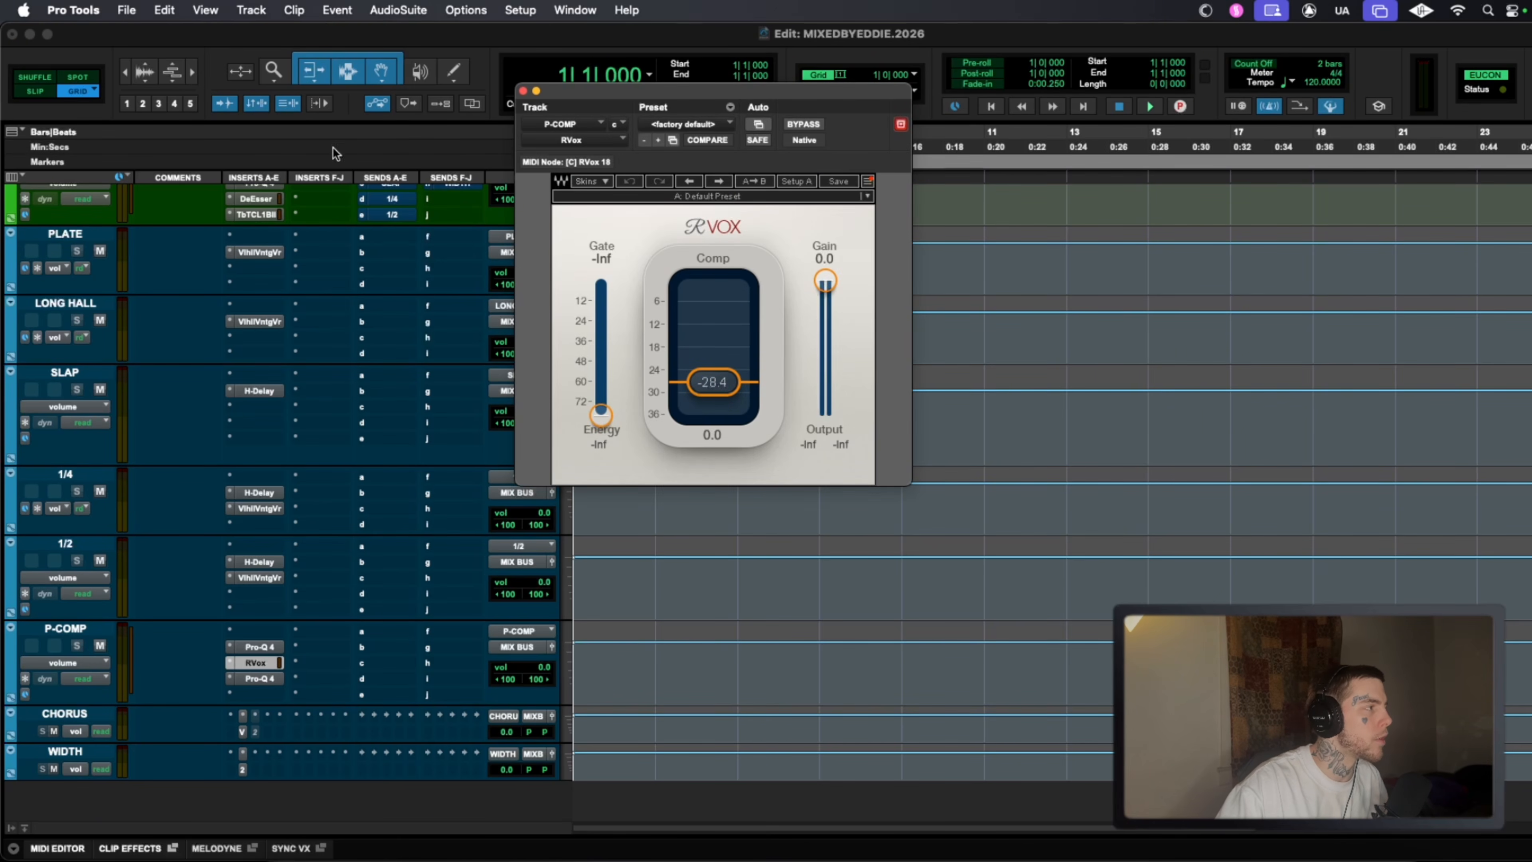
scroll(332, 438, "up", 2)
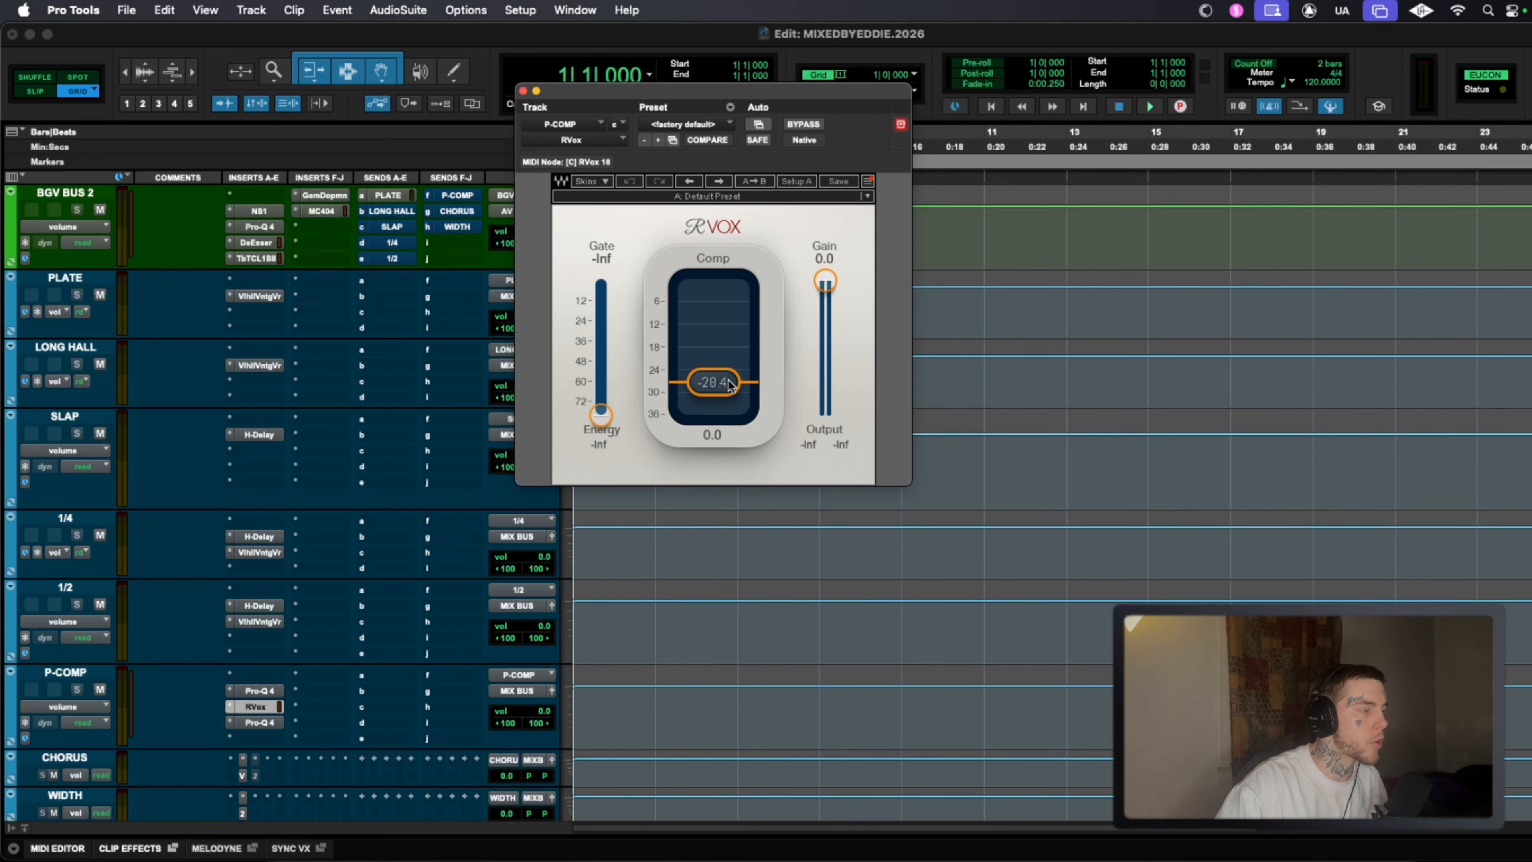
left_click_drag(731, 384, 731, 387)
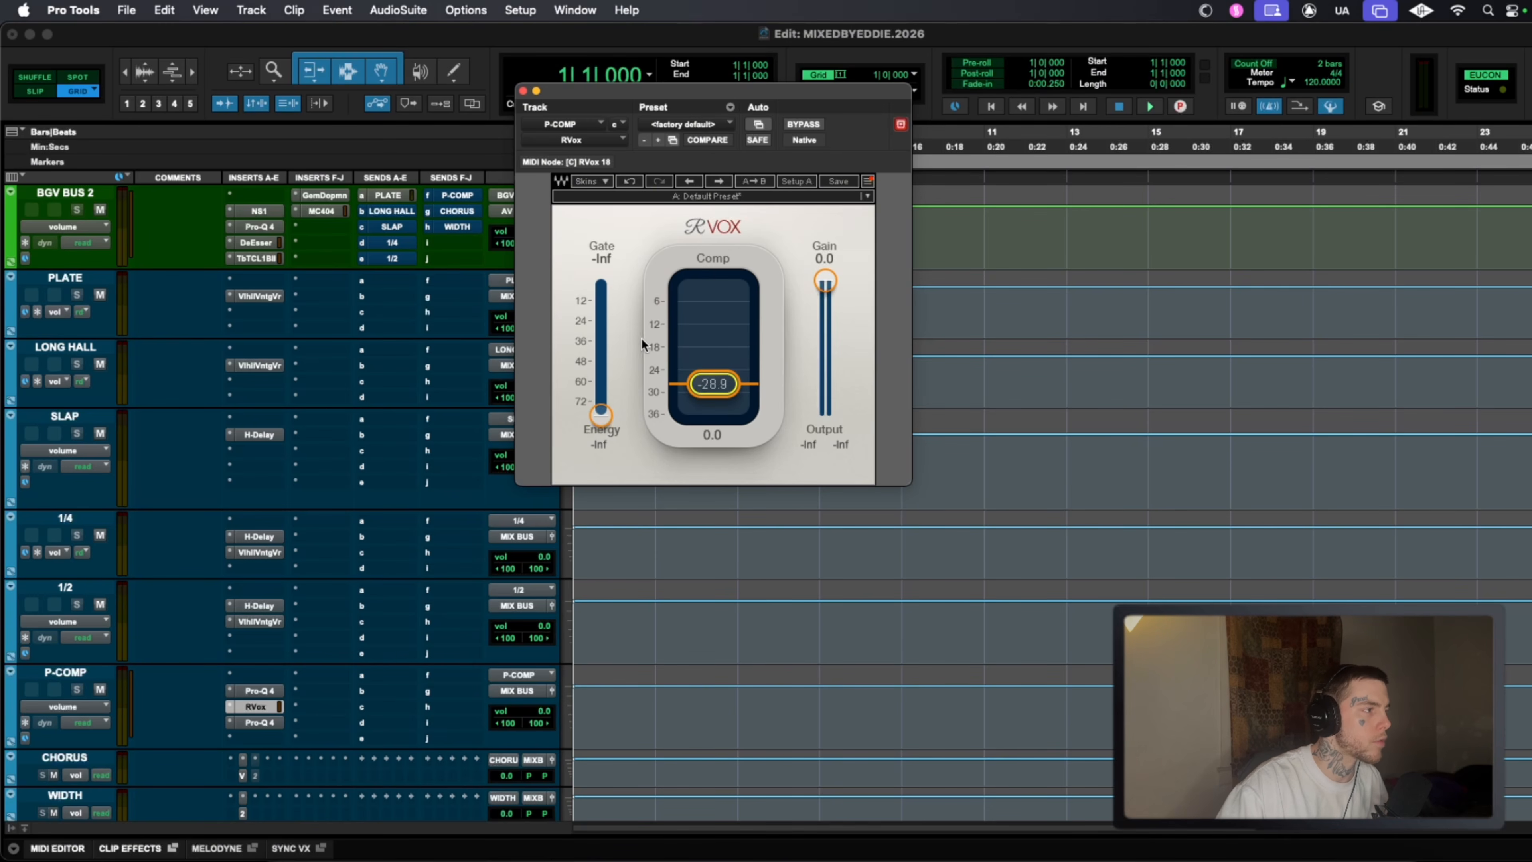
scroll(253, 794, "up", 3)
scroll(301, 742, "down", 2)
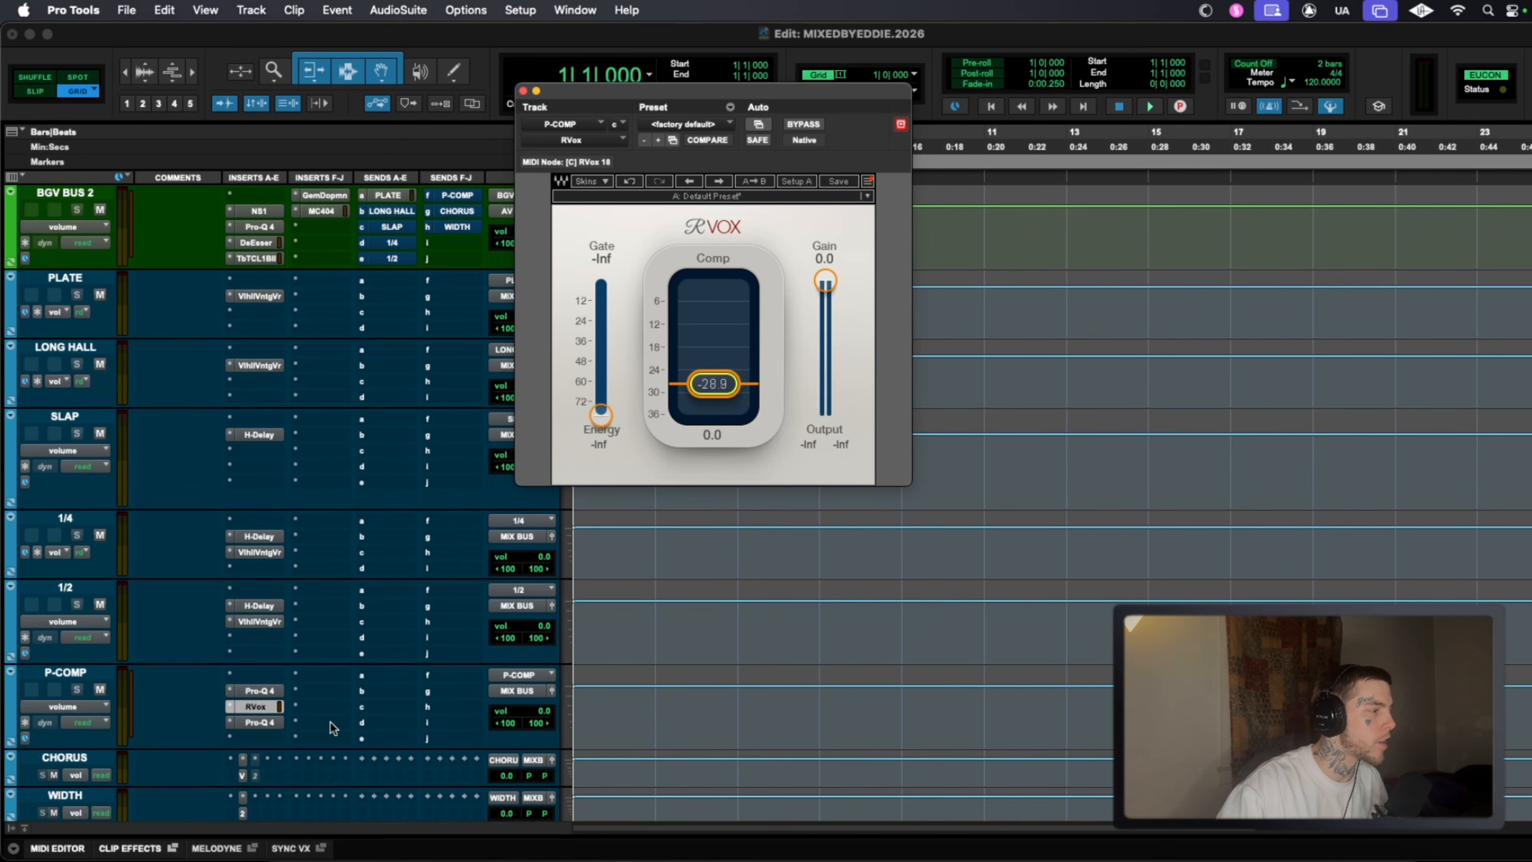
Unmute the P-COMP send on LV BUS, set its level to -31.4 dB, and close the send and RVox windows.
scroll(361, 693, "up", 10)
scroll(426, 528, "up", 10)
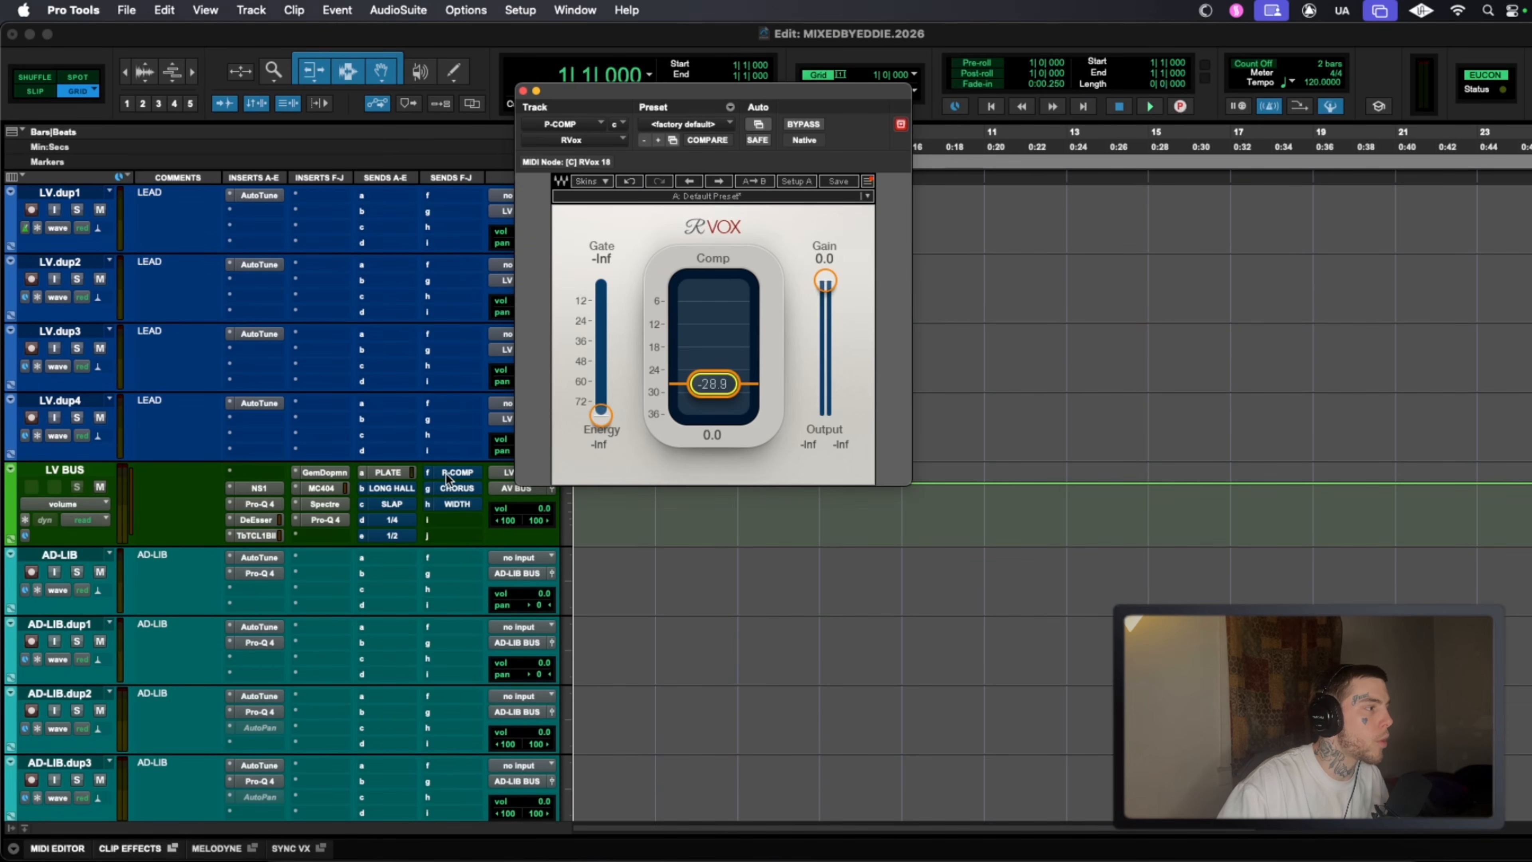
right_click(445, 473)
left_click(497, 477)
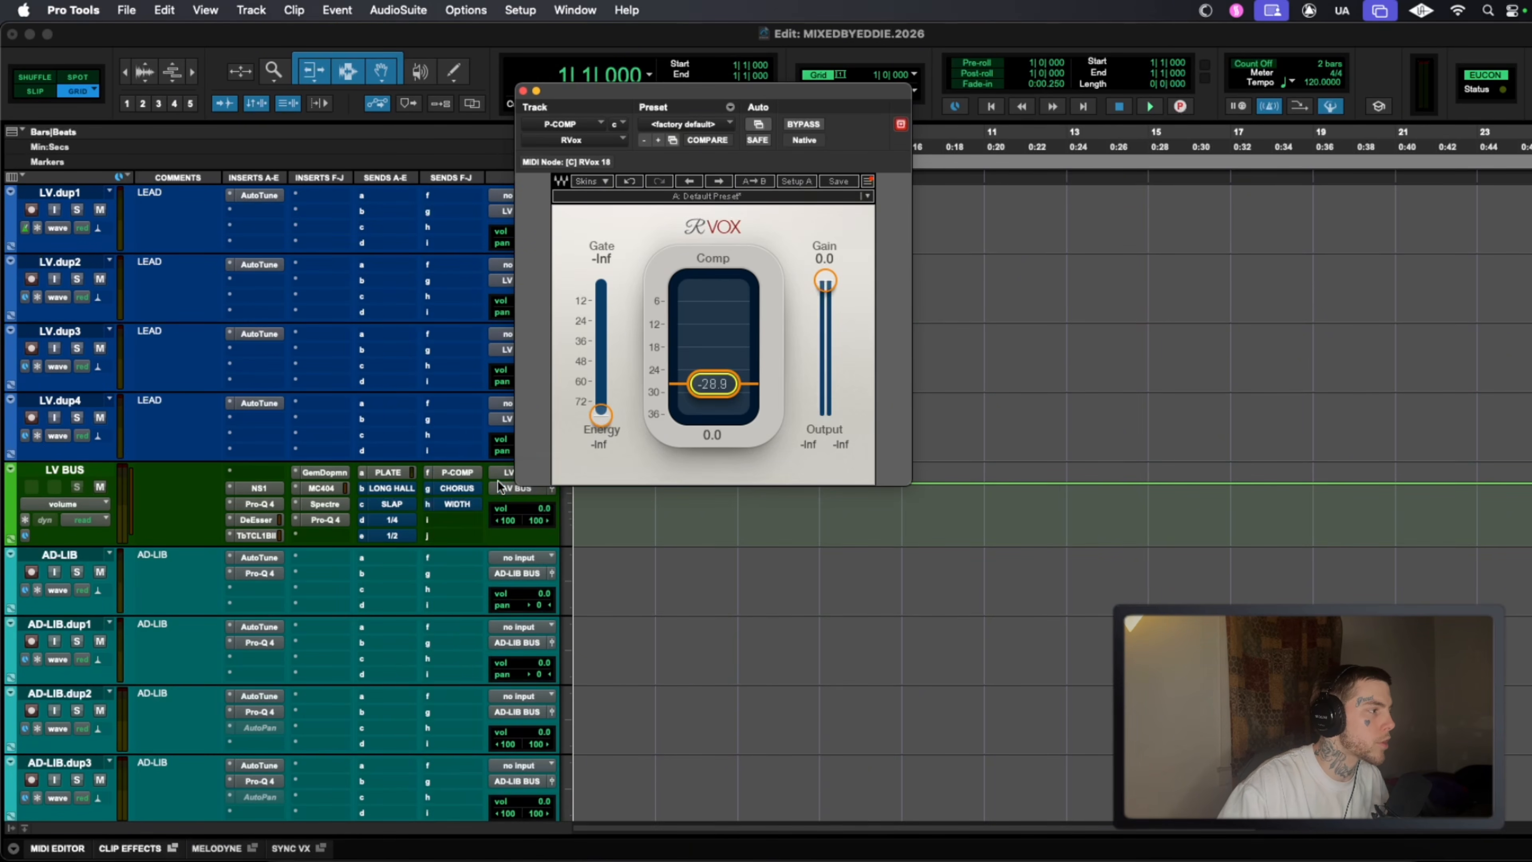
left_click(449, 472)
left_click_drag(160, 509, 159, 471)
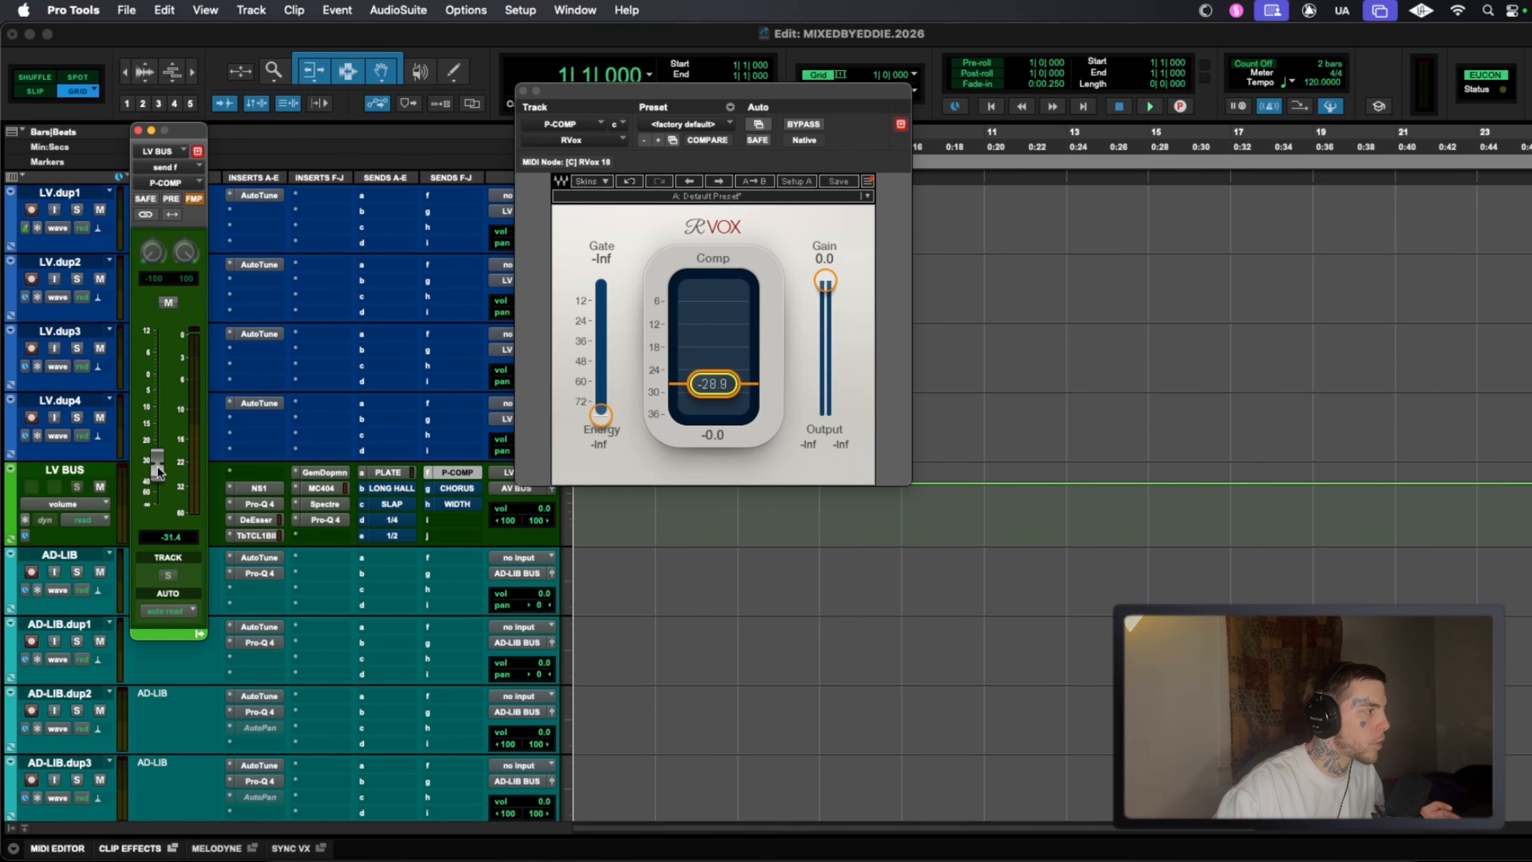
left_click_drag(158, 468, 158, 469)
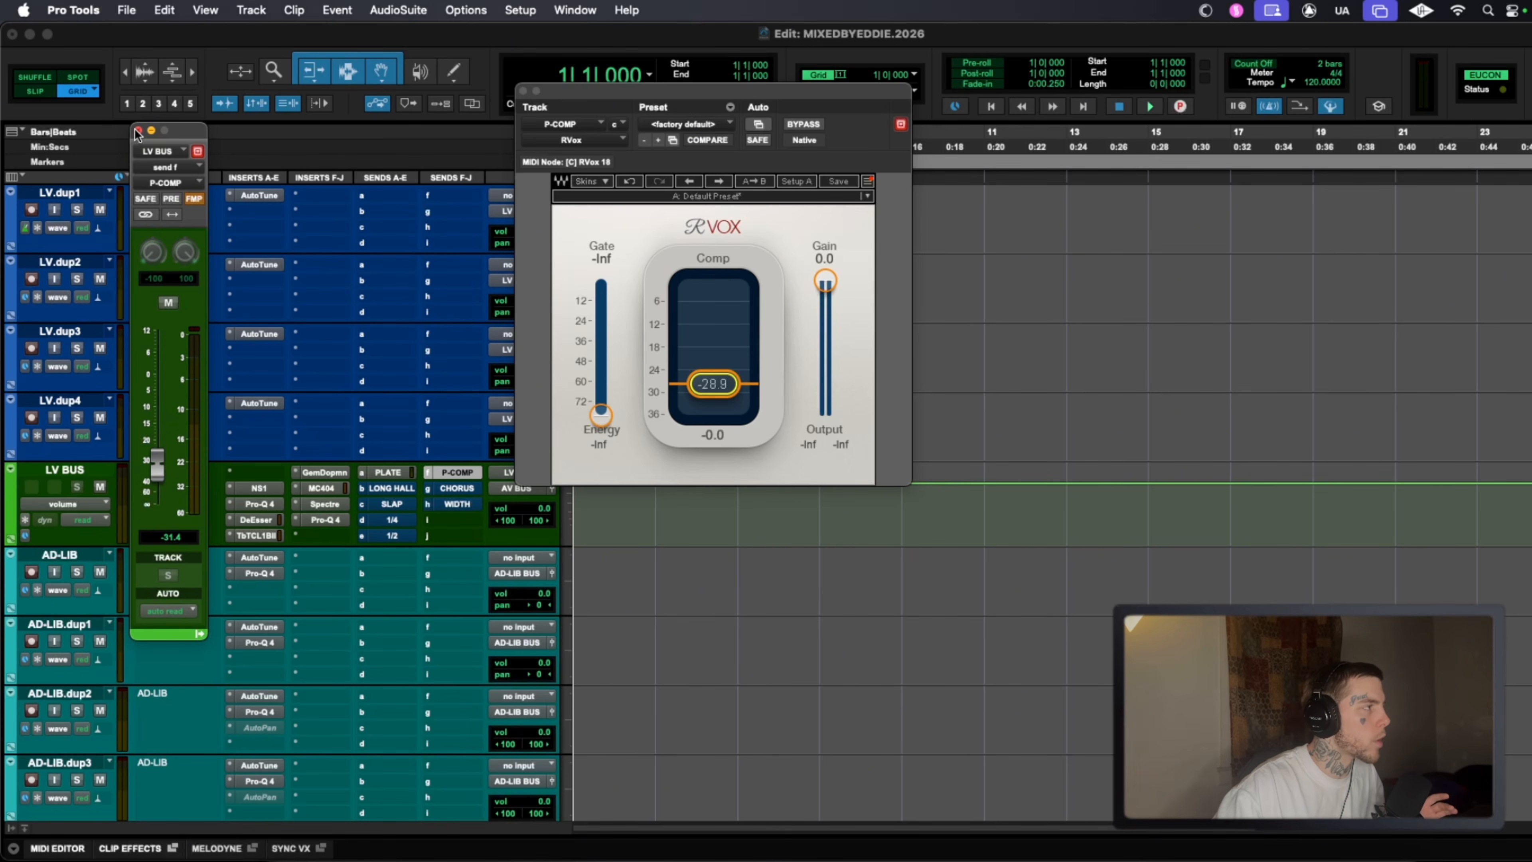
left_click(137, 131)
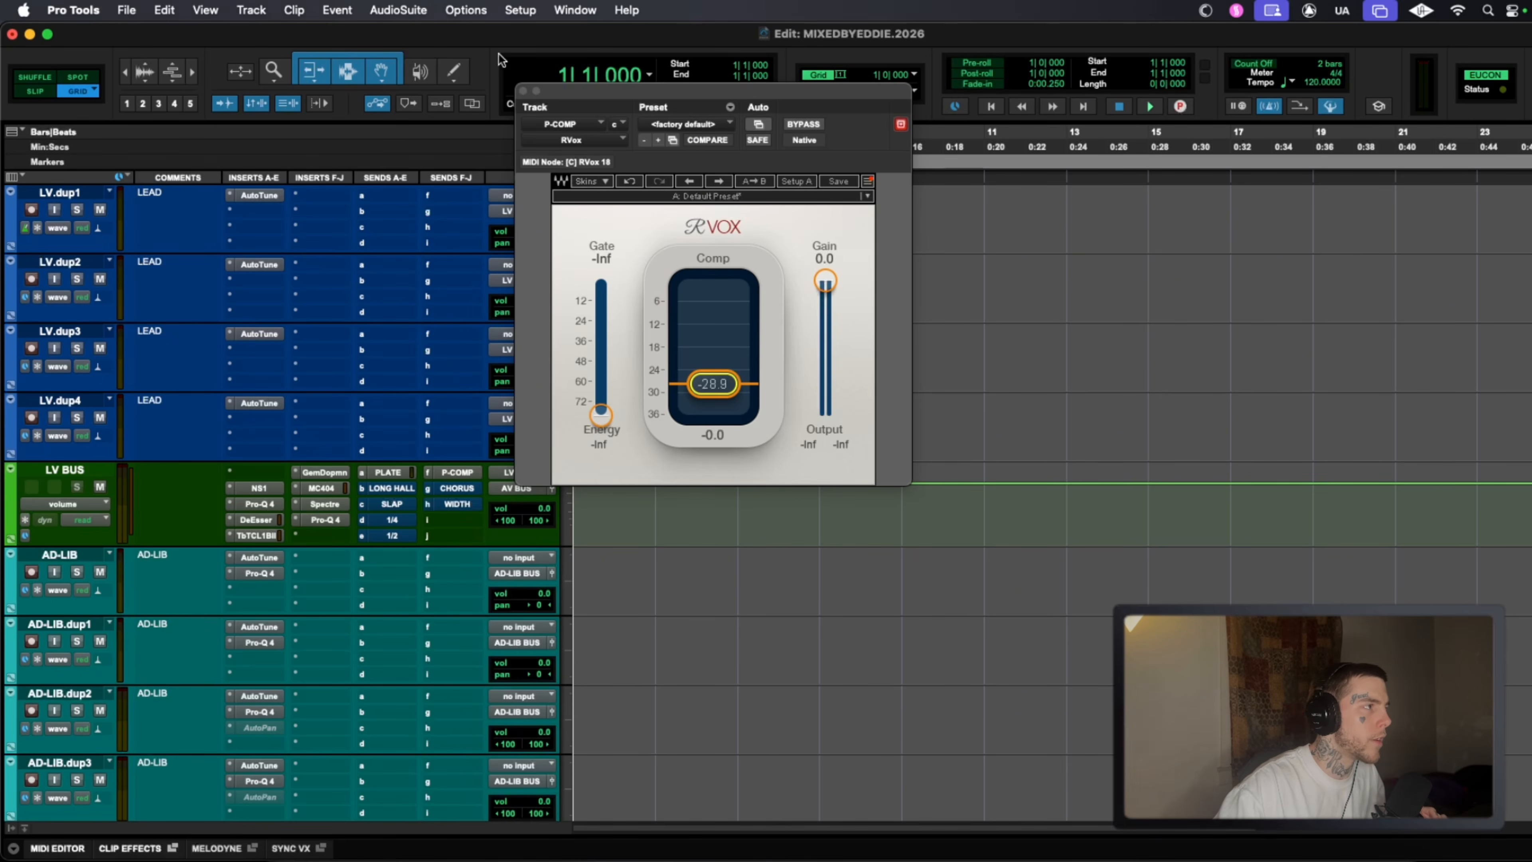
left_click(523, 90)
Enlarge the CHORUS and WIDTH return tracks so their inserts are readable.
scroll(690, 472, "down", 3)
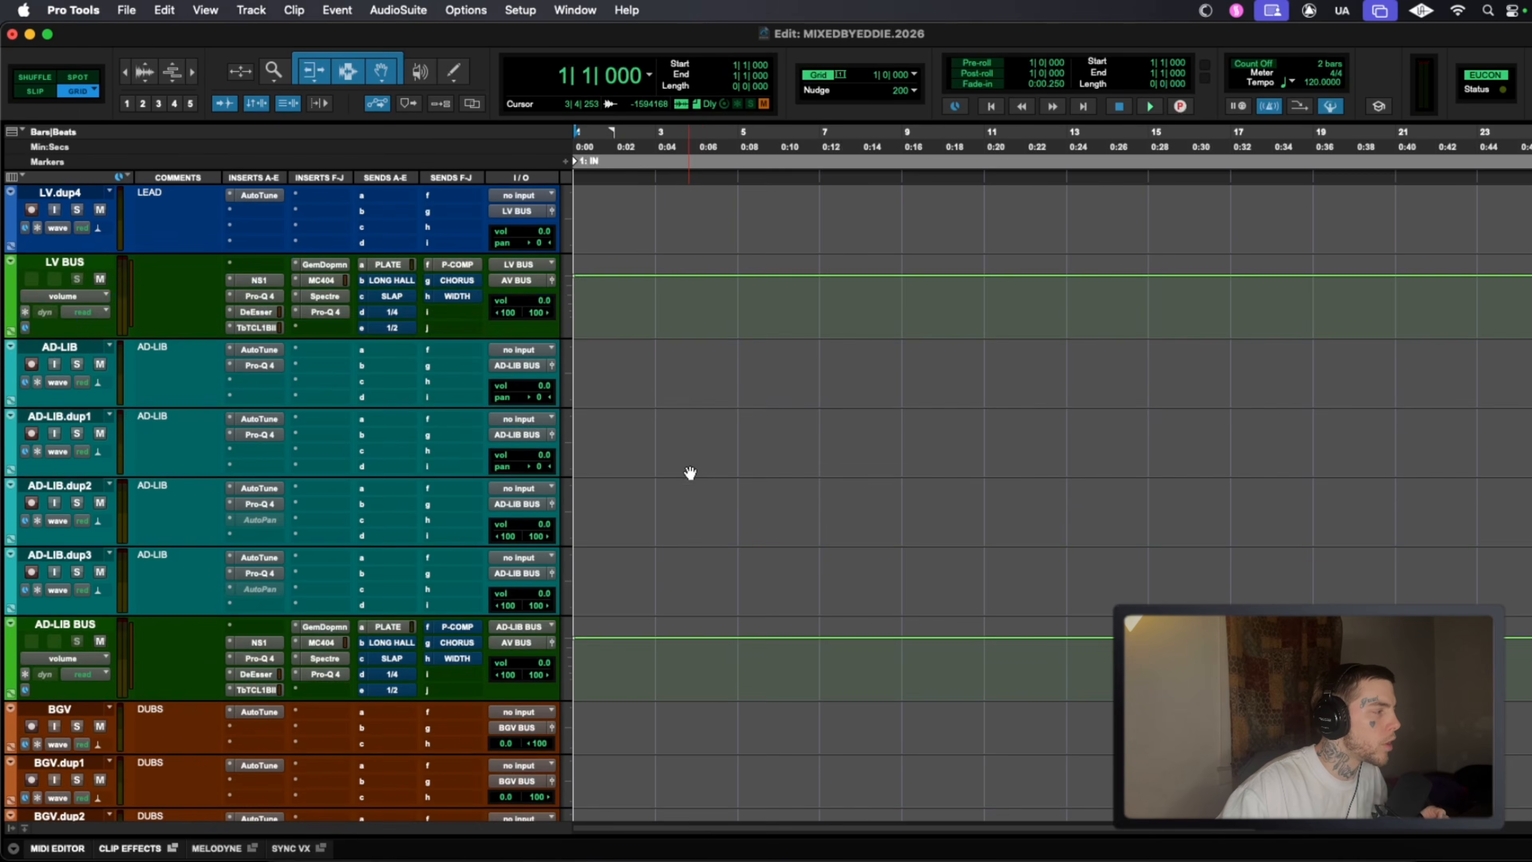
scroll(690, 472, "down", 10)
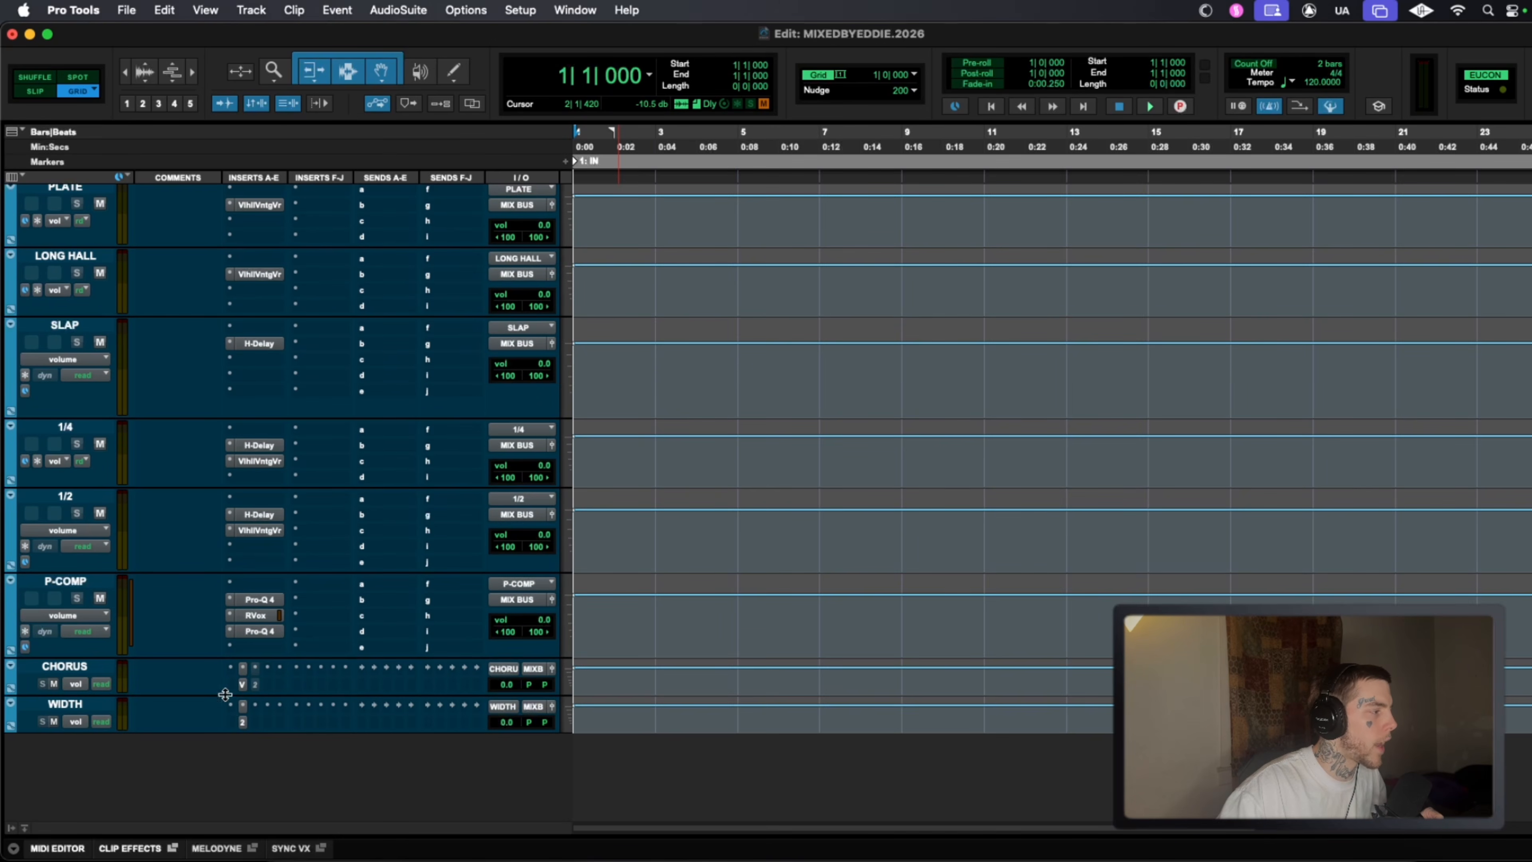
left_click_drag(225, 695, 211, 818)
scroll(211, 818, "down", 3)
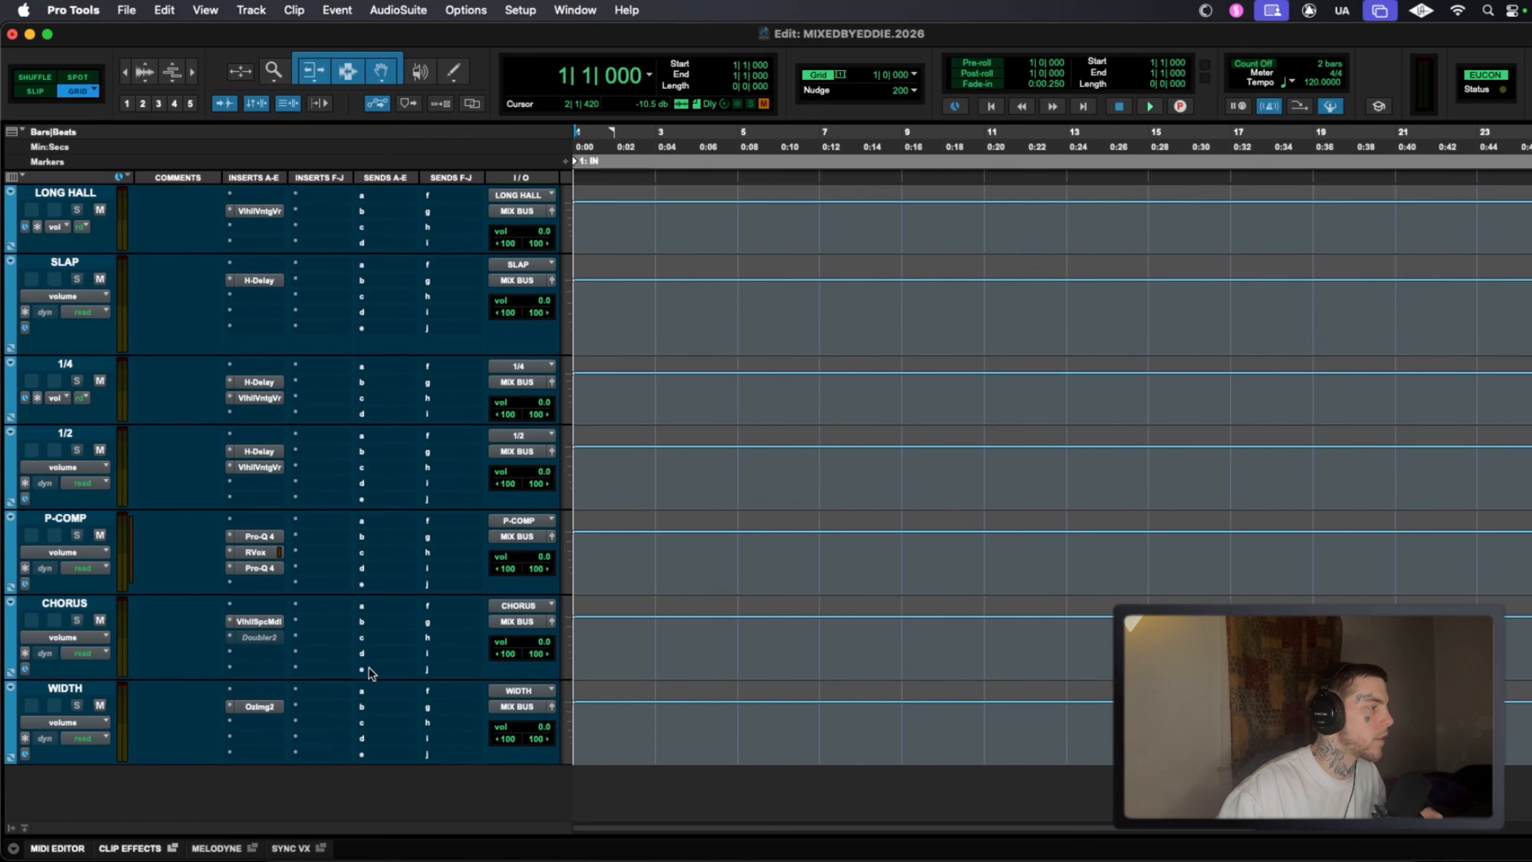
Look over the sends on the vocal buses, then view the ValhallaSpaceModulator on the CHORUS track and close it.
scroll(317, 636, "up", 15)
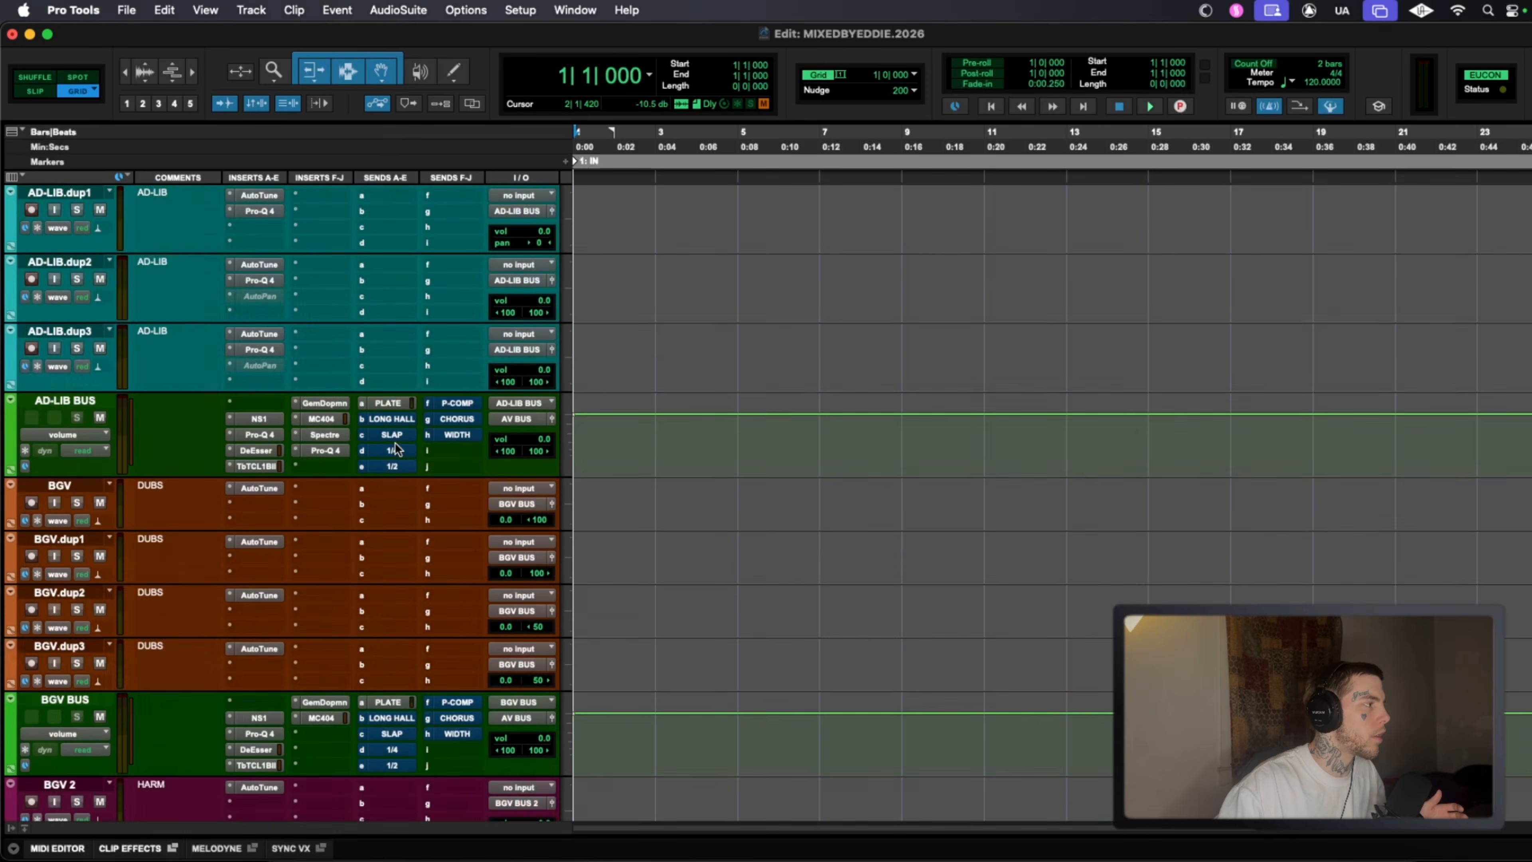
scroll(361, 417, "up", 3)
scroll(338, 422, "down", 12)
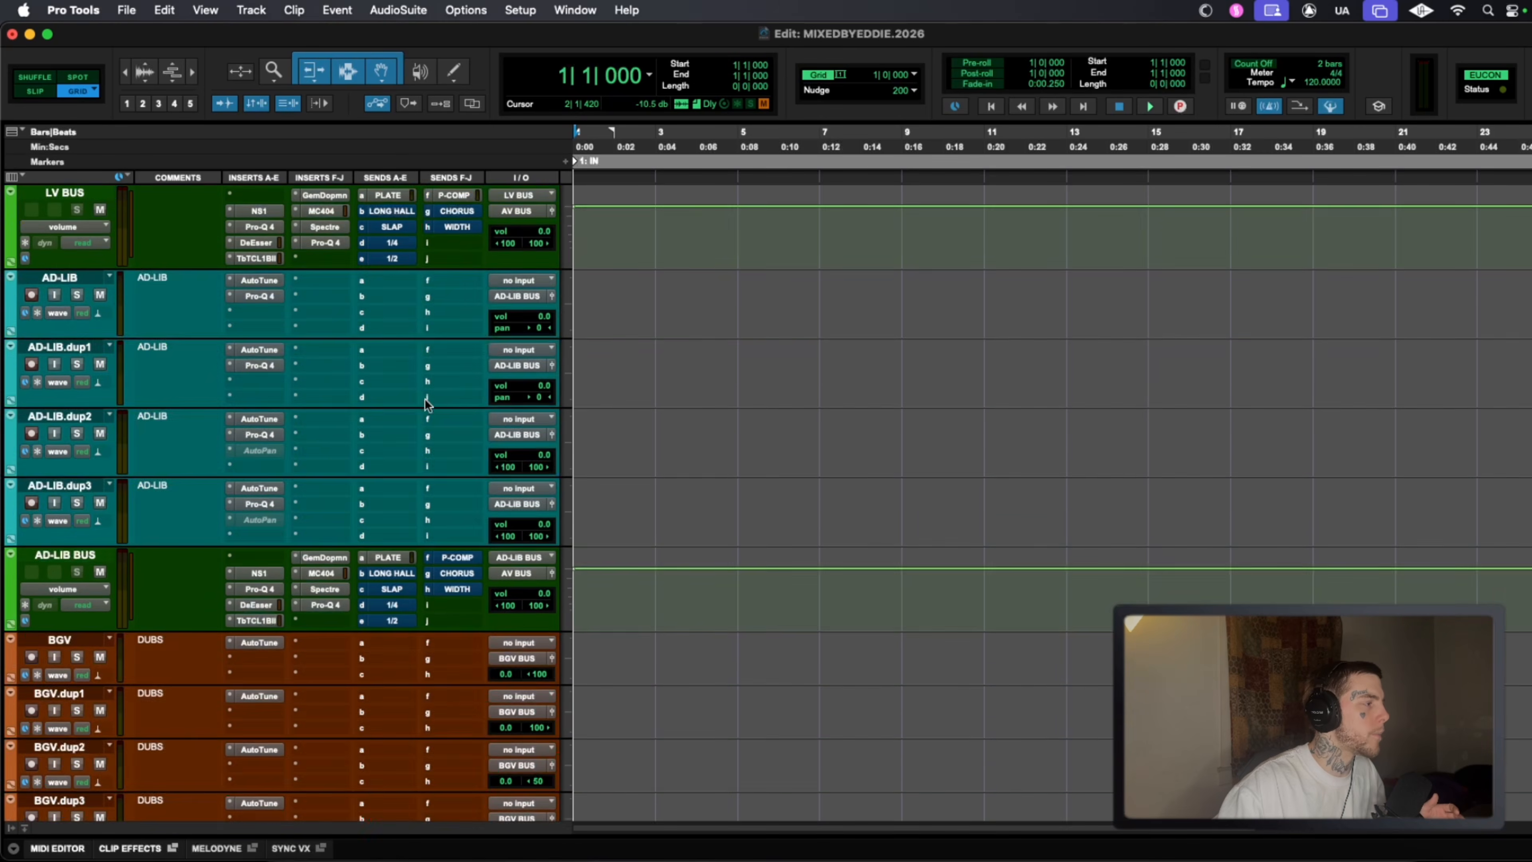
scroll(421, 602, "down", 15)
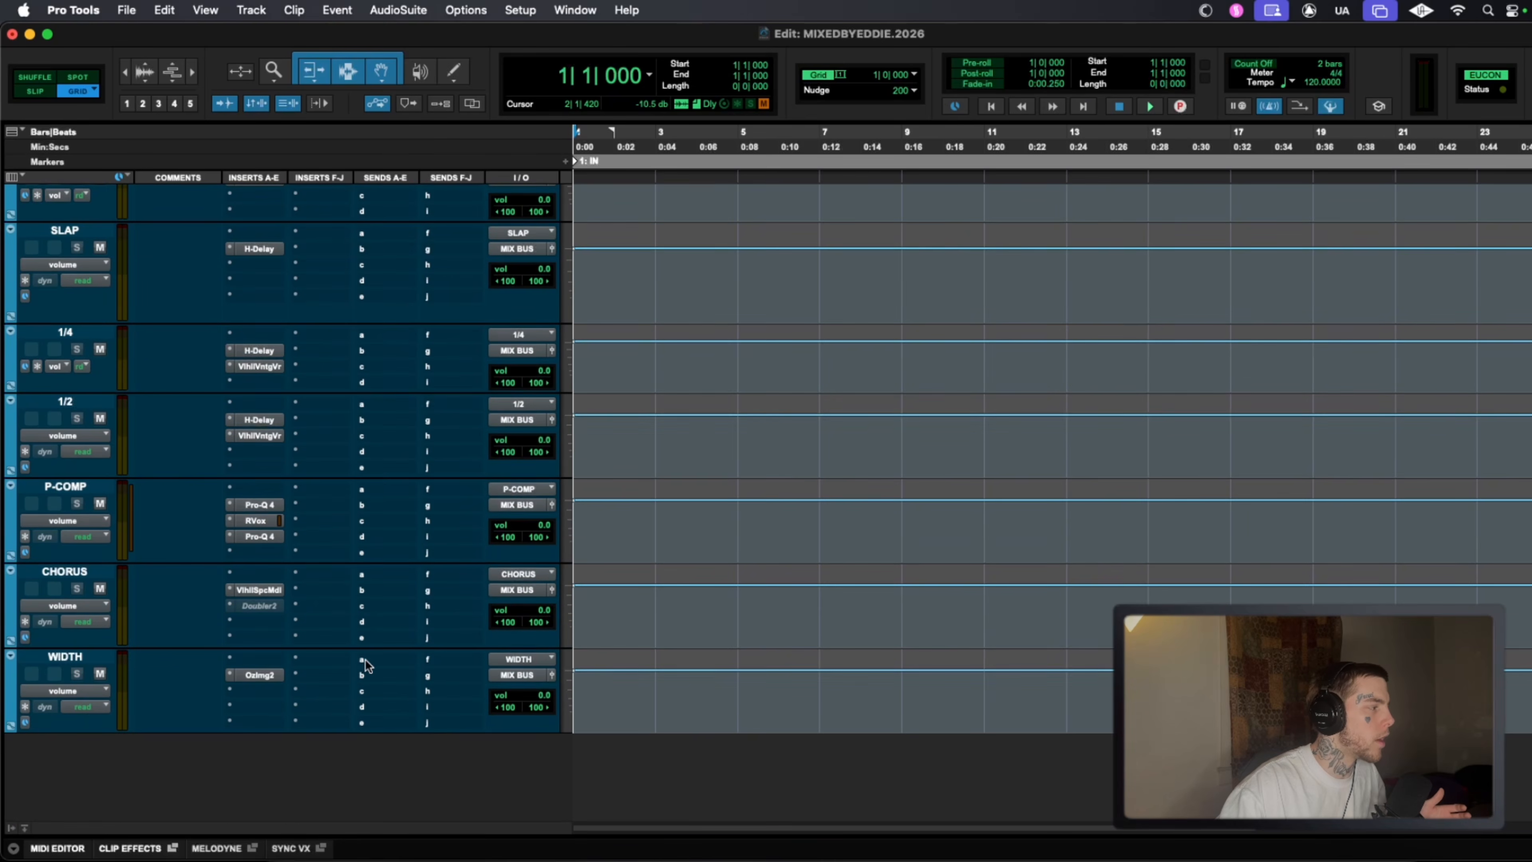
left_click(265, 591)
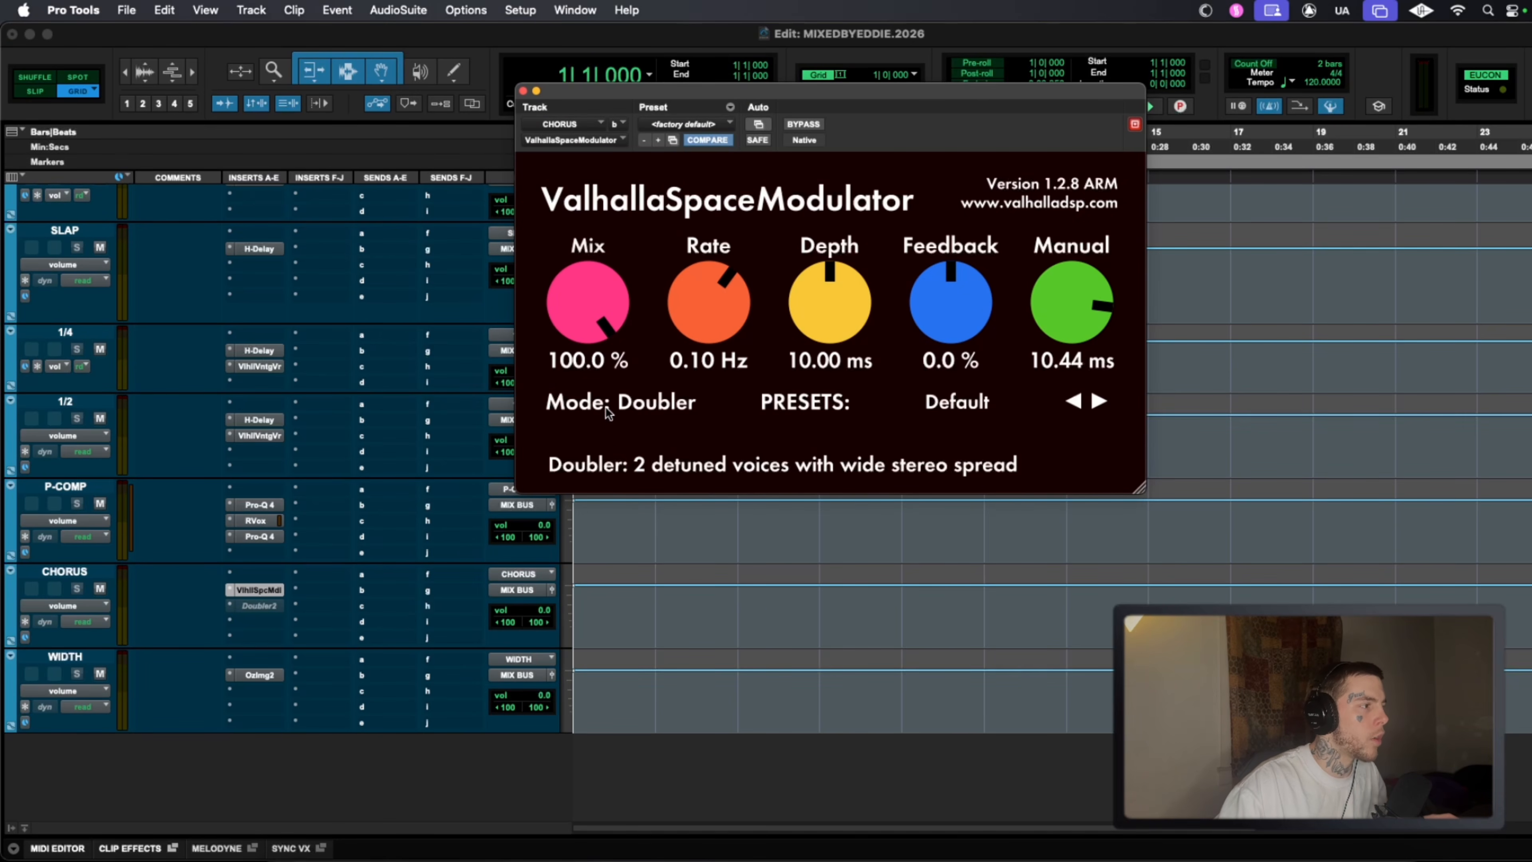
left_click(260, 590)
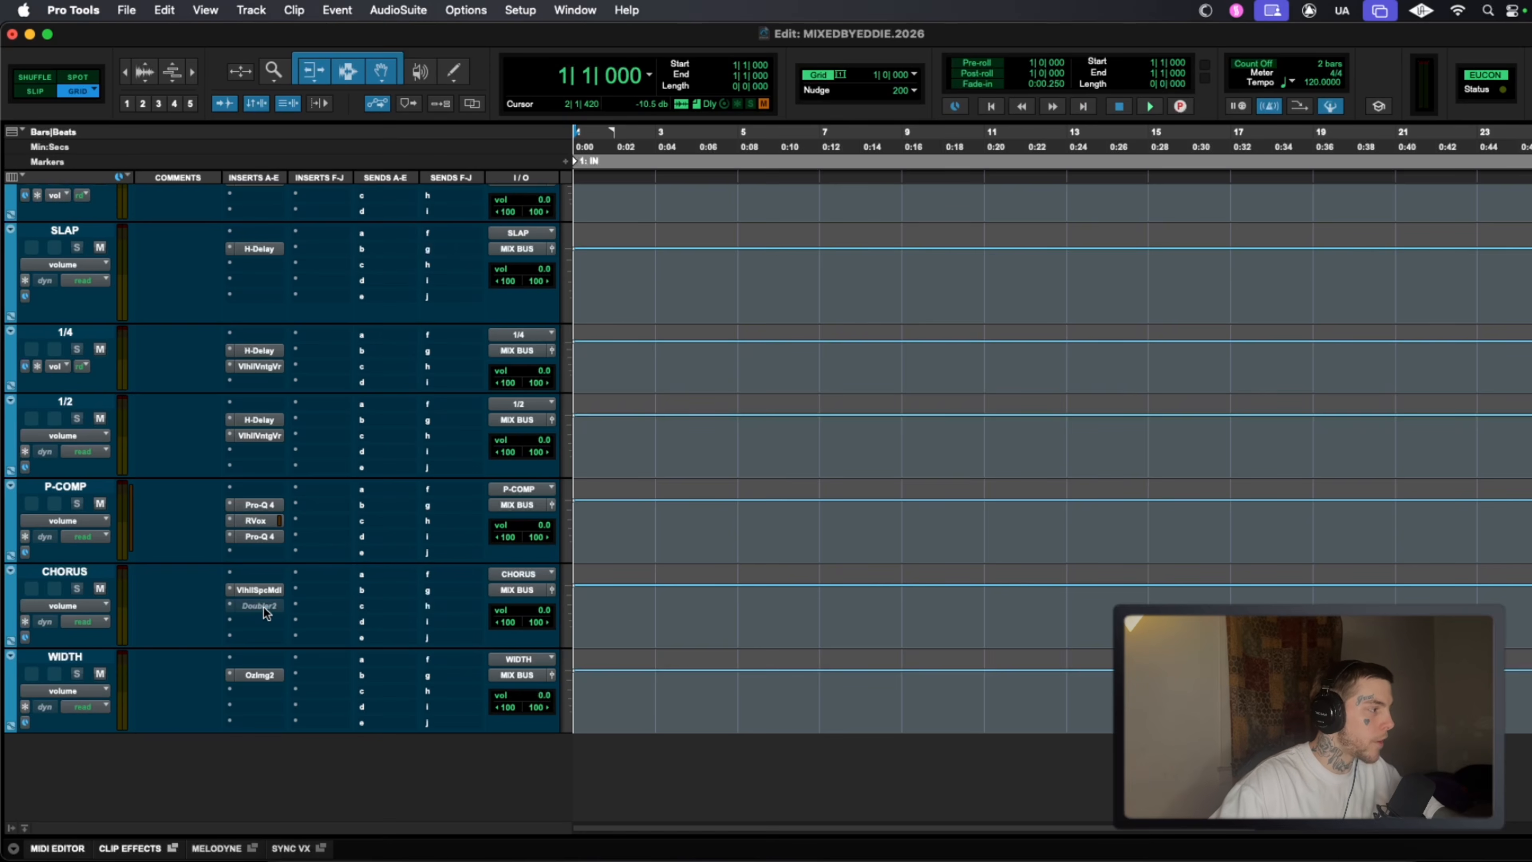
Activate the Doubler2 insert on the CHORUS track, view its voices and direct signal control, close it and make it inactive again.
right_click(263, 606)
left_click(320, 625)
left_click(269, 605)
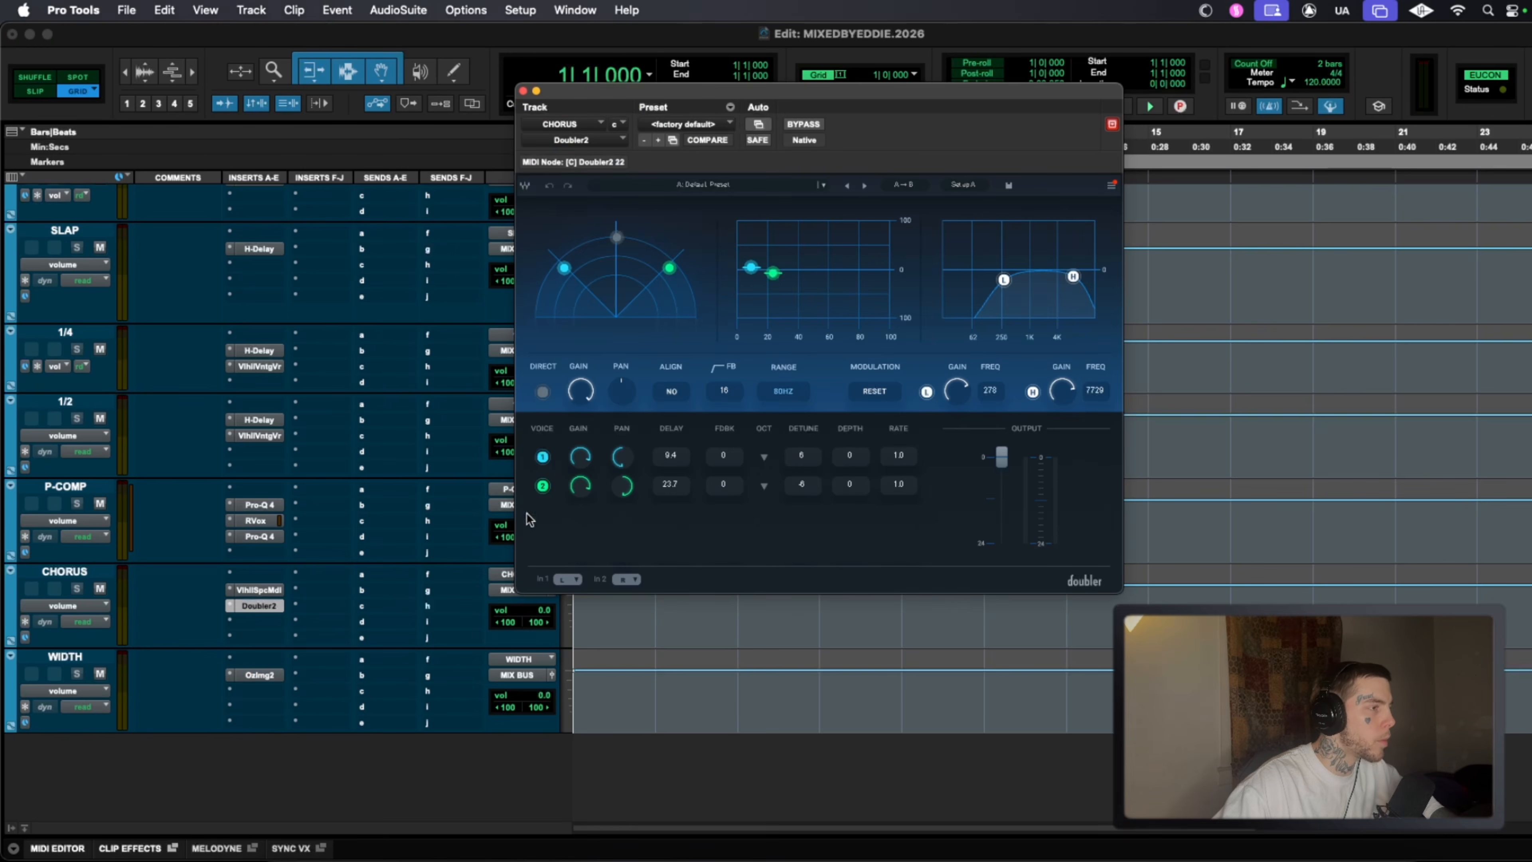
left_click(543, 392)
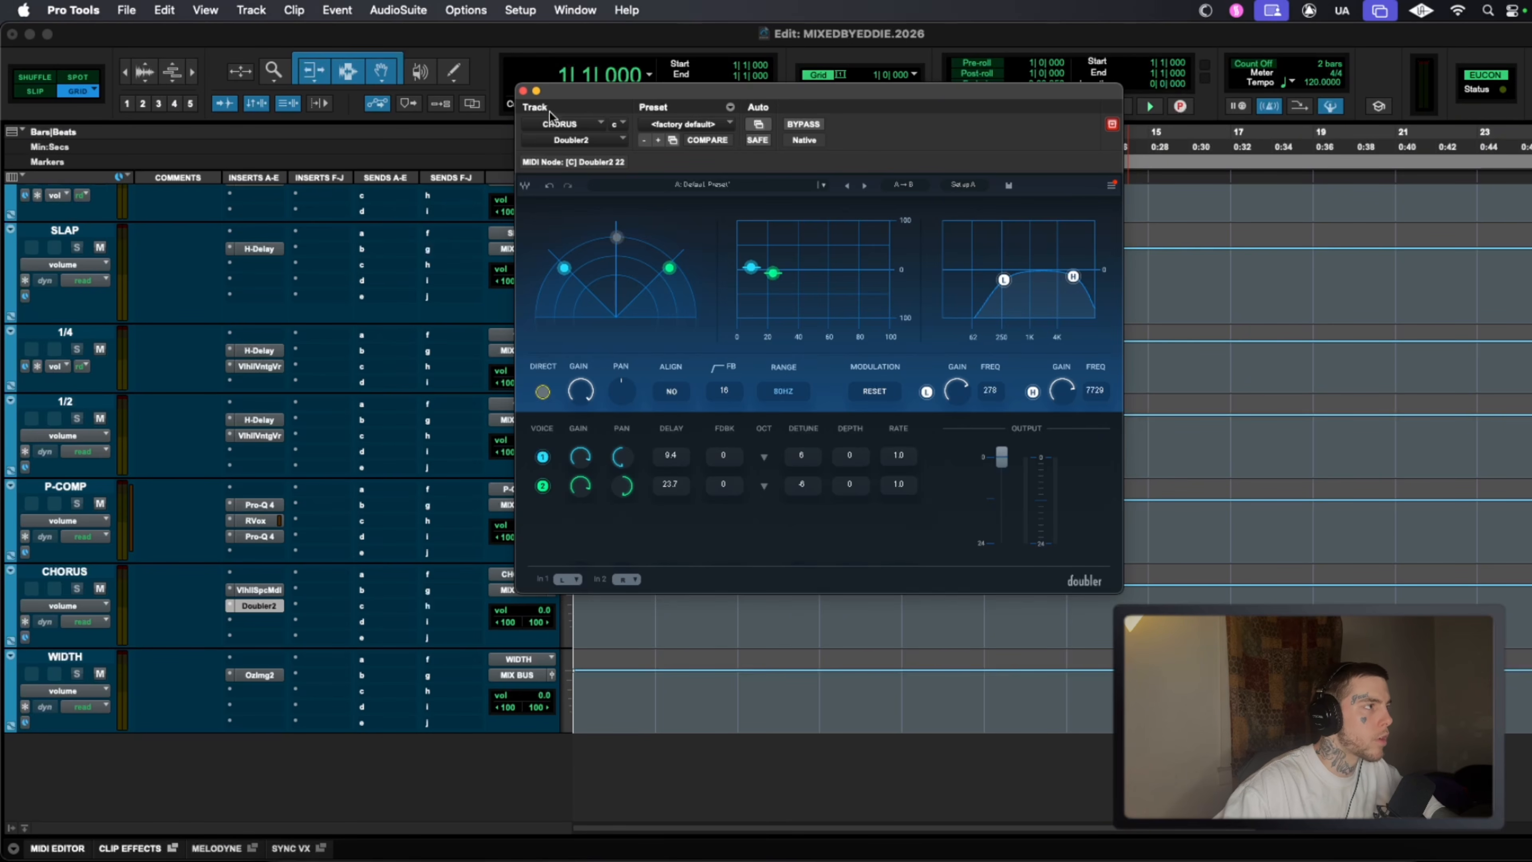
left_click(523, 90)
right_click(271, 608)
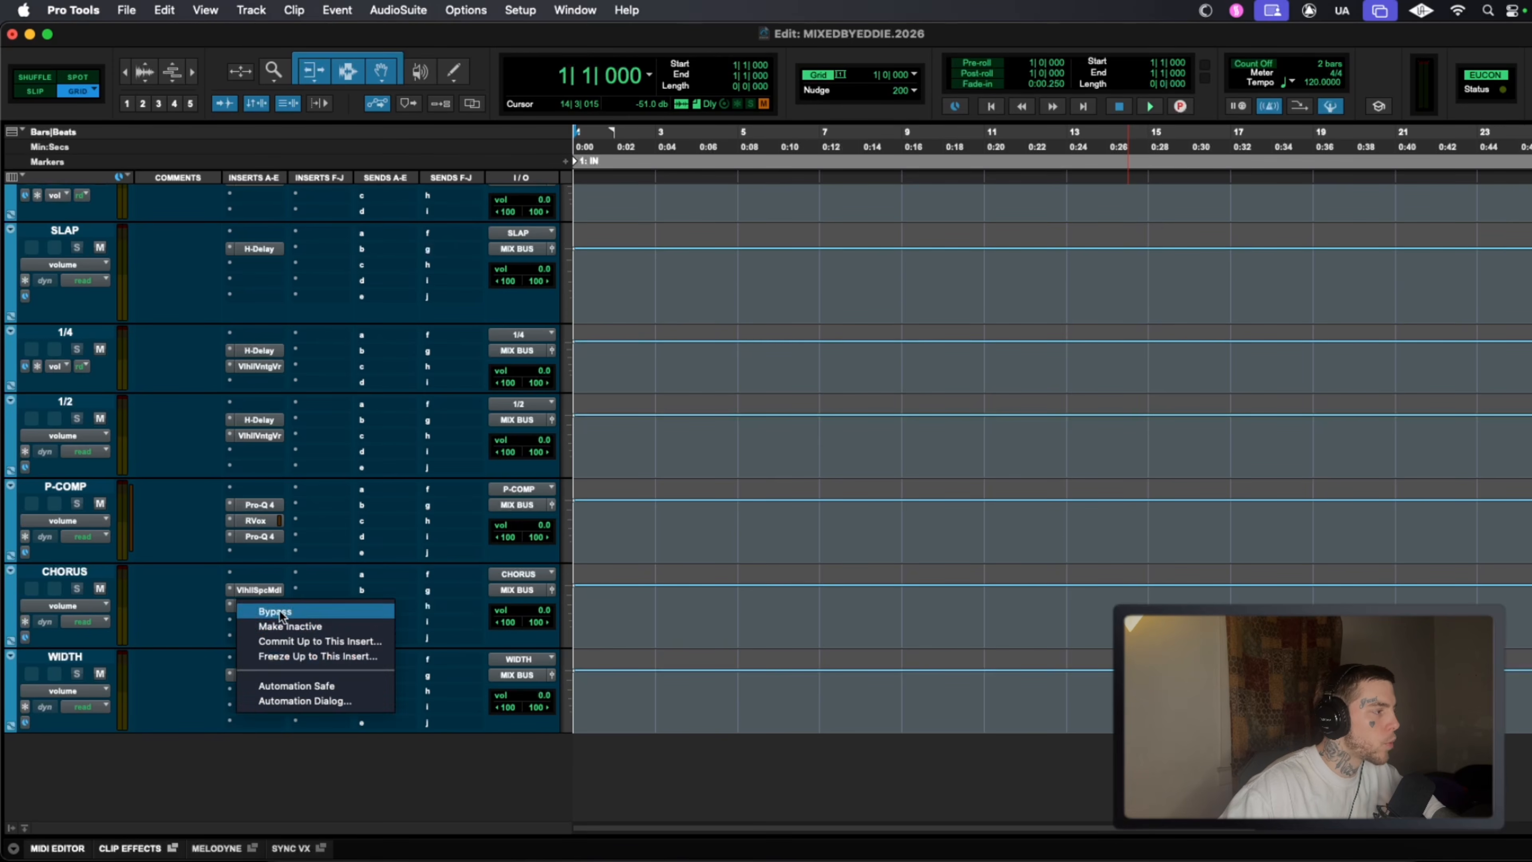
left_click(293, 626)
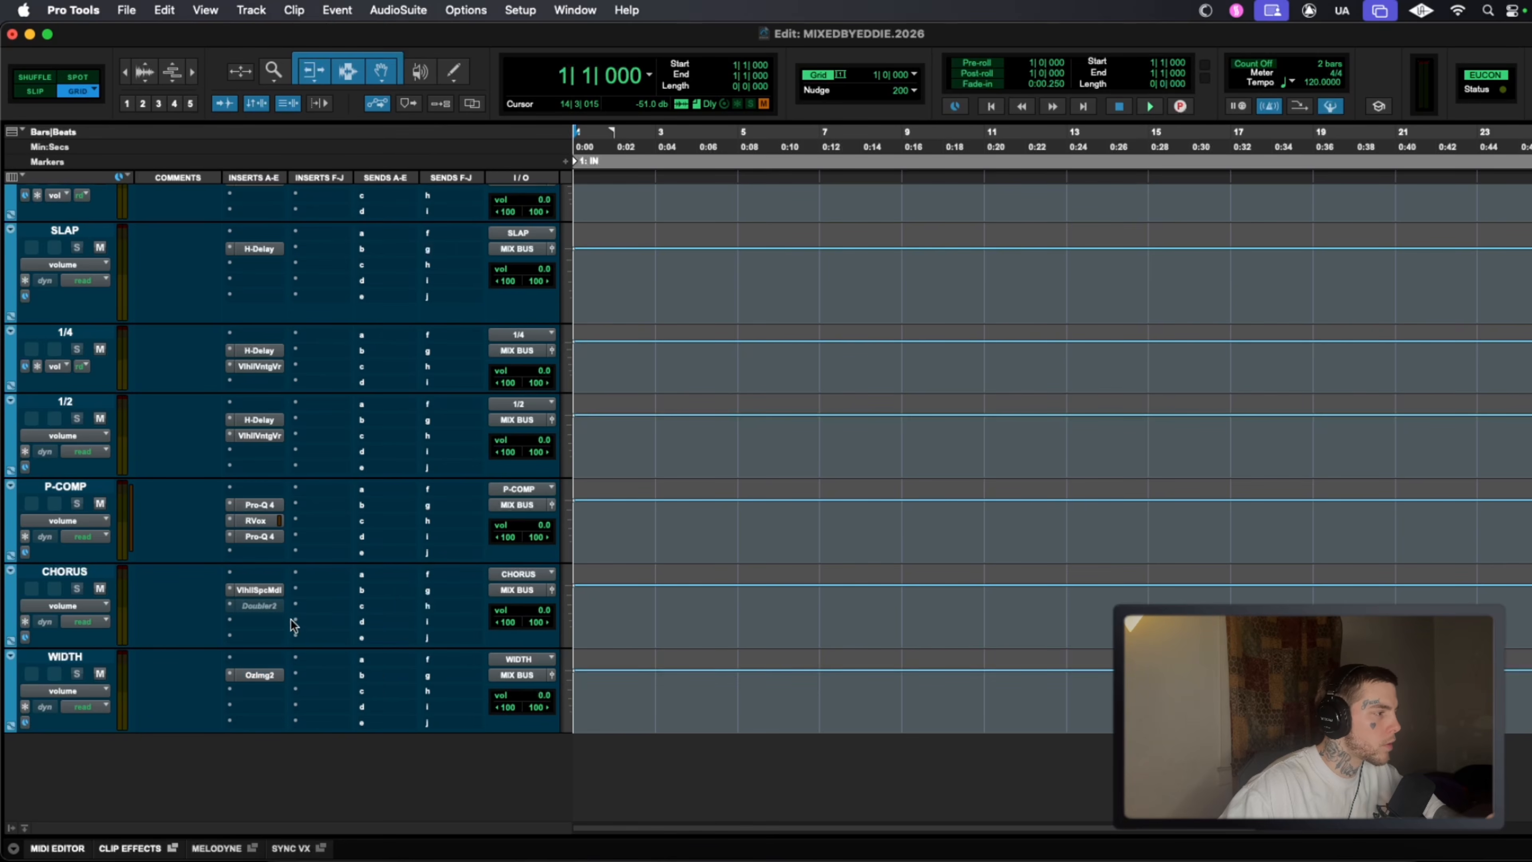
Draw volume automation breakpoints on the CHORUS track between about bars 2 and 8, raising the level by bar 8.
left_click(641, 585)
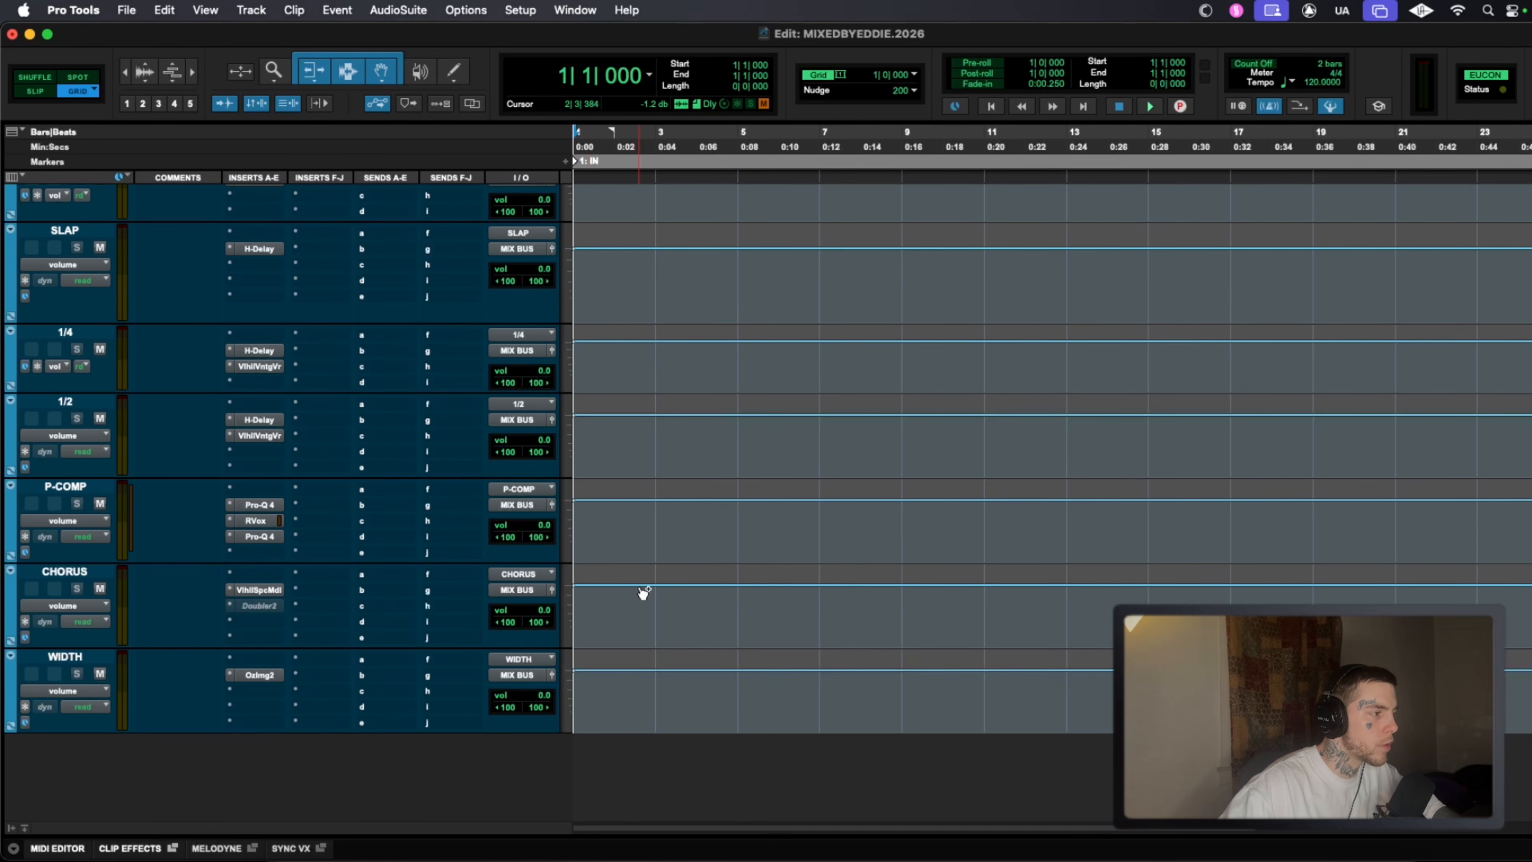
left_click_drag(738, 585, 861, 569)
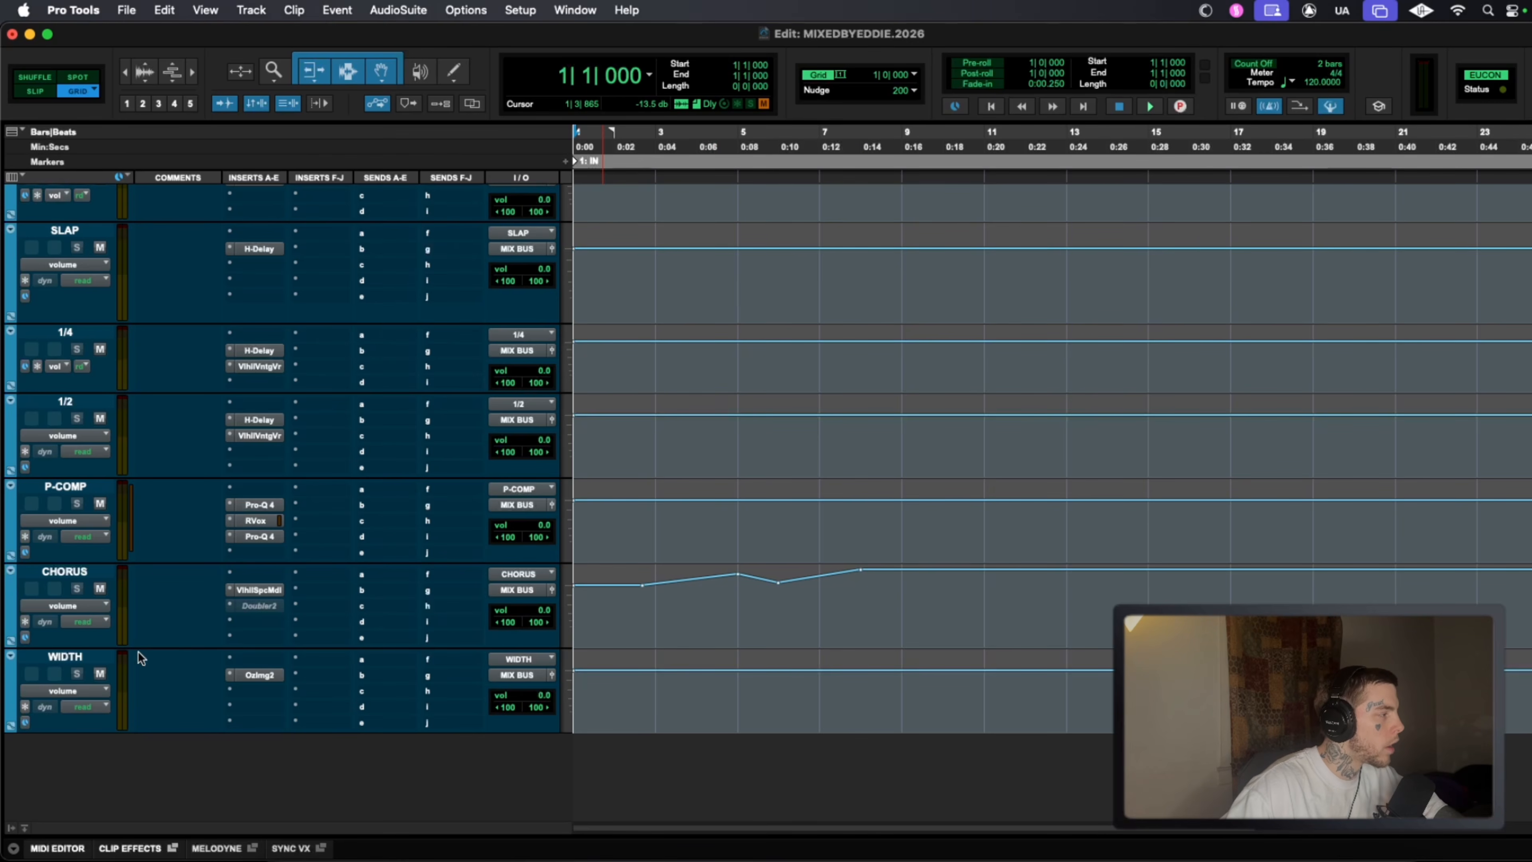
Select the WIDTH track, view the width and Stereoize settings of its Ozone Imager 2 and close the plug-in.
left_click(78, 659)
left_click(248, 674)
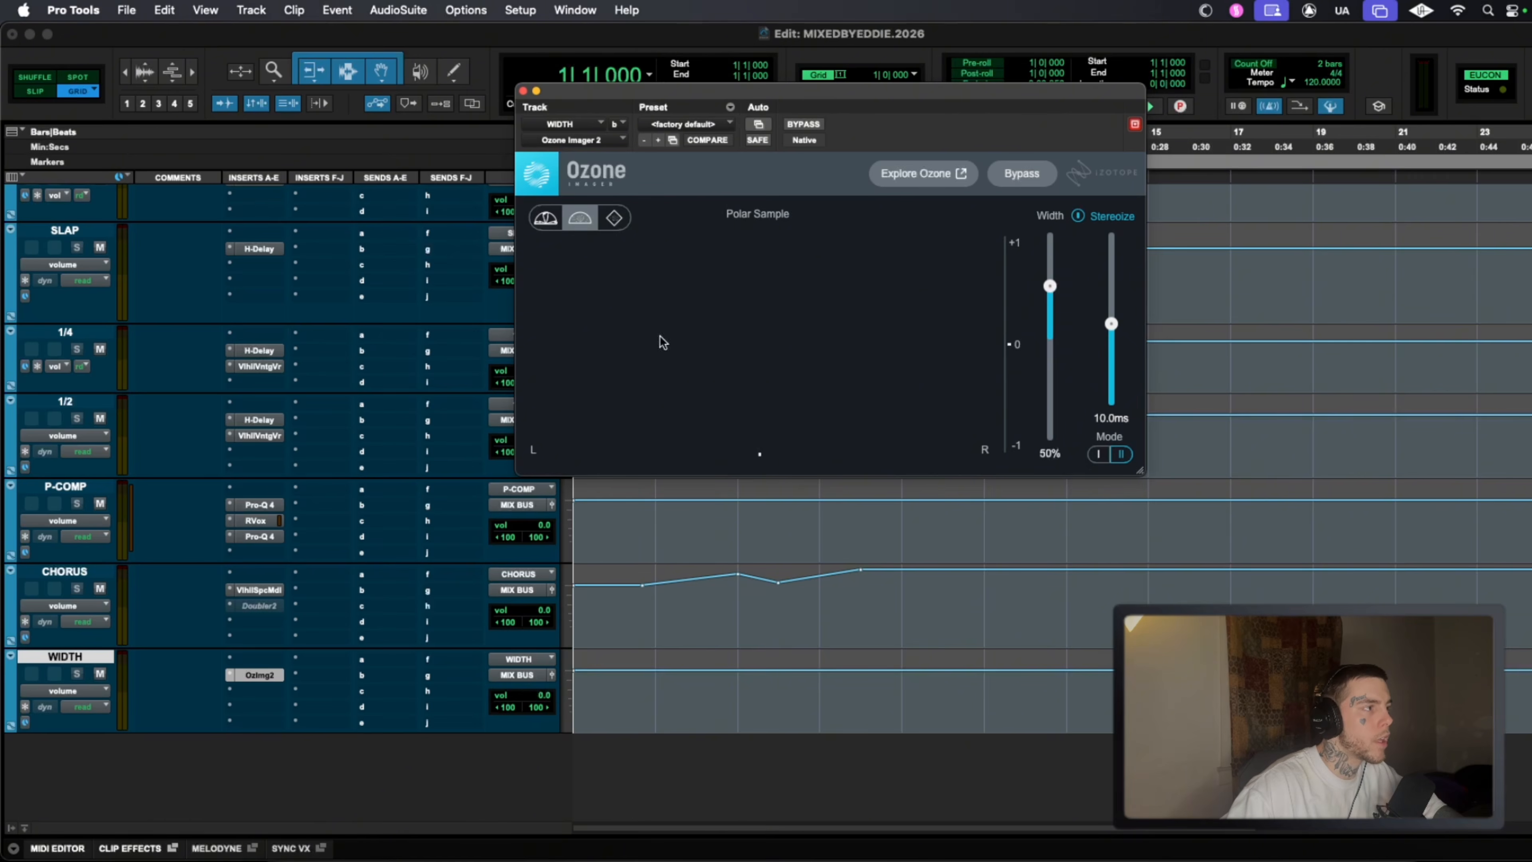
left_click(523, 91)
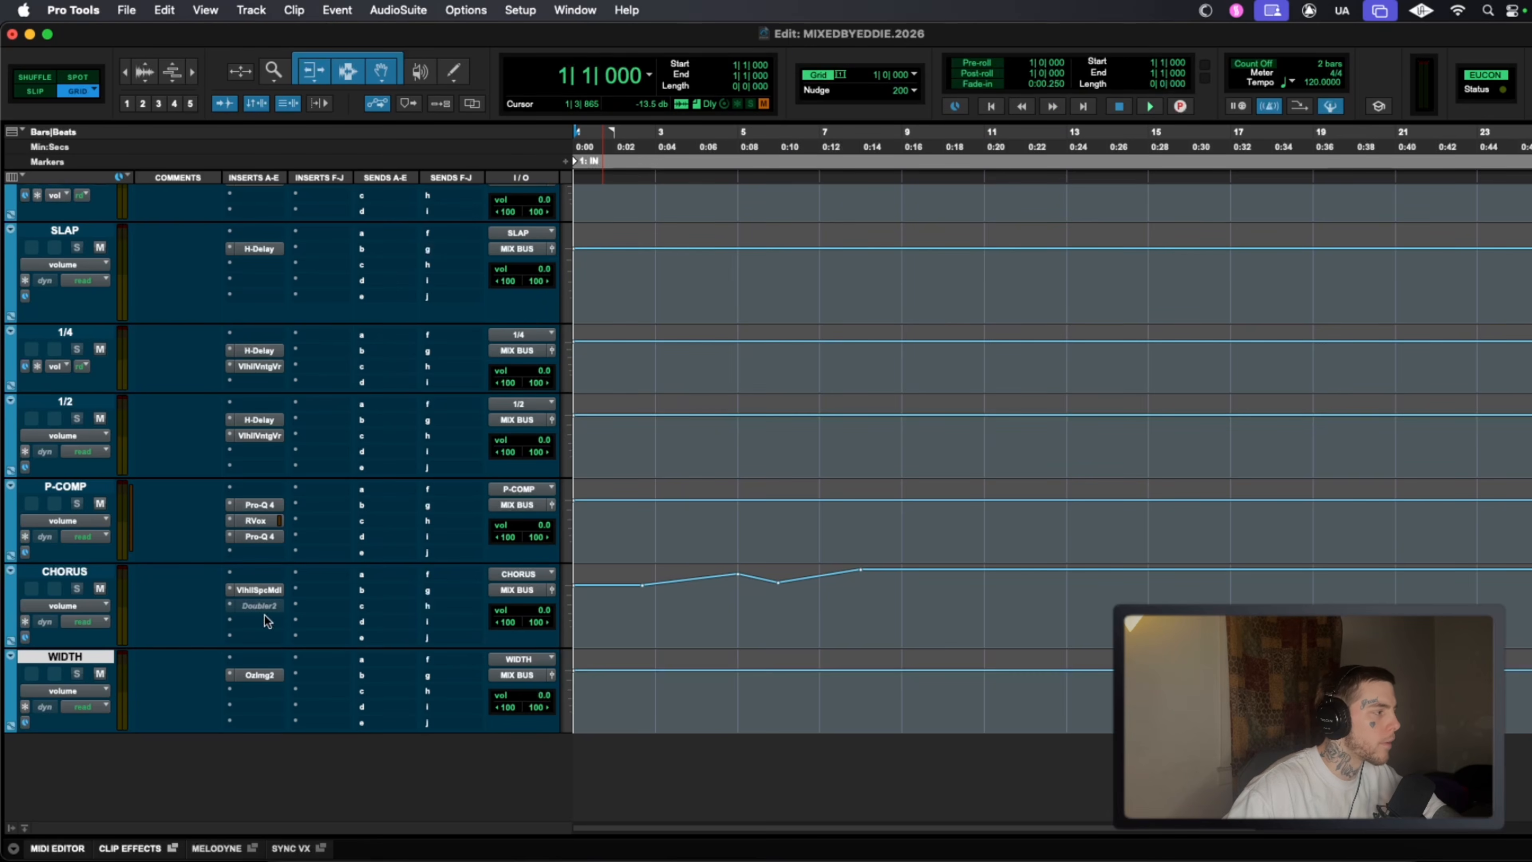
left_click(262, 674)
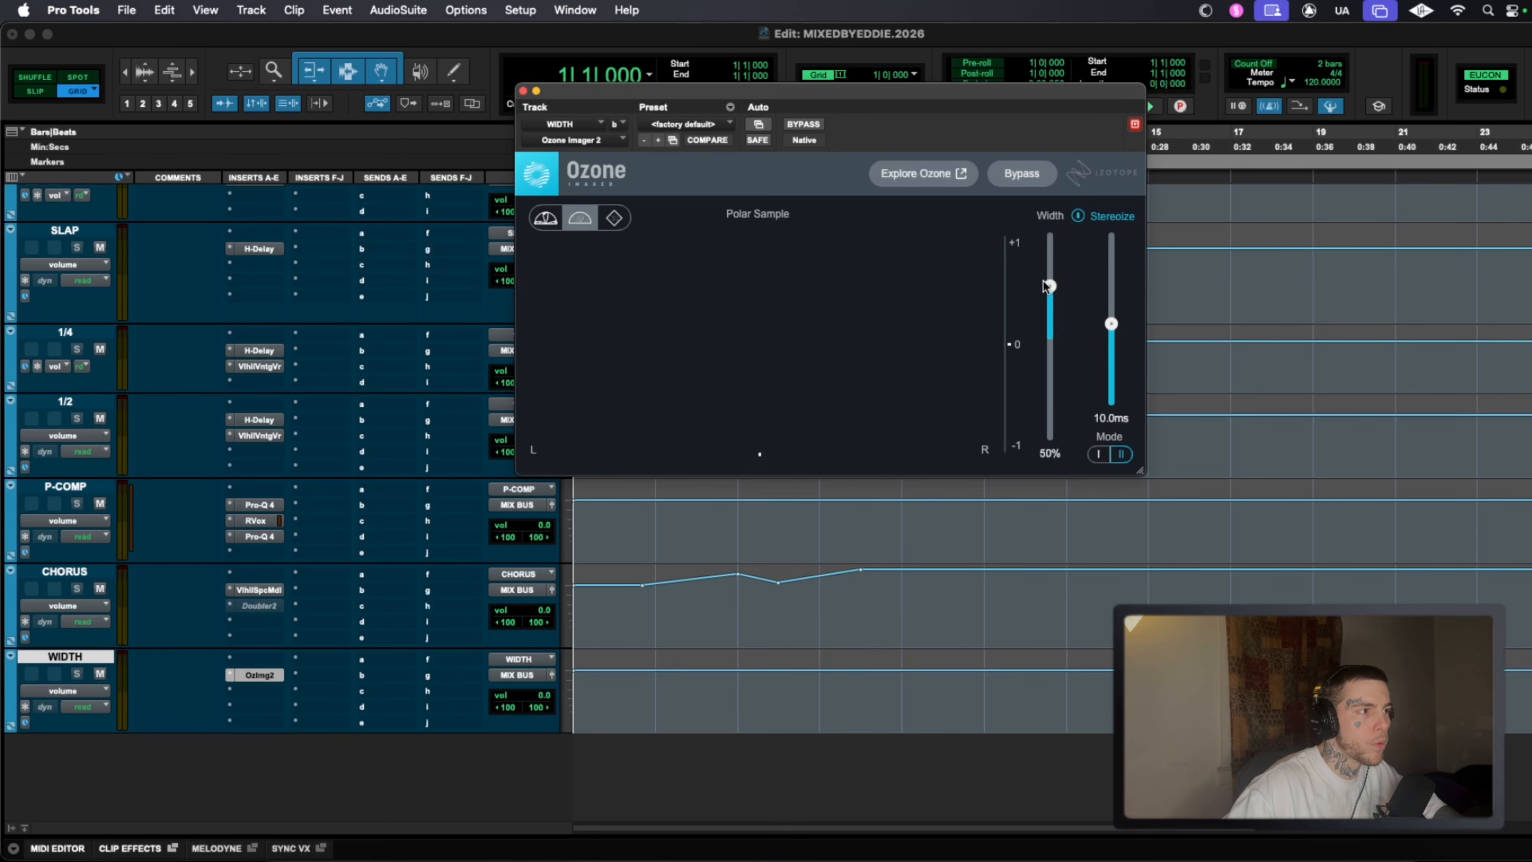
left_click(528, 91)
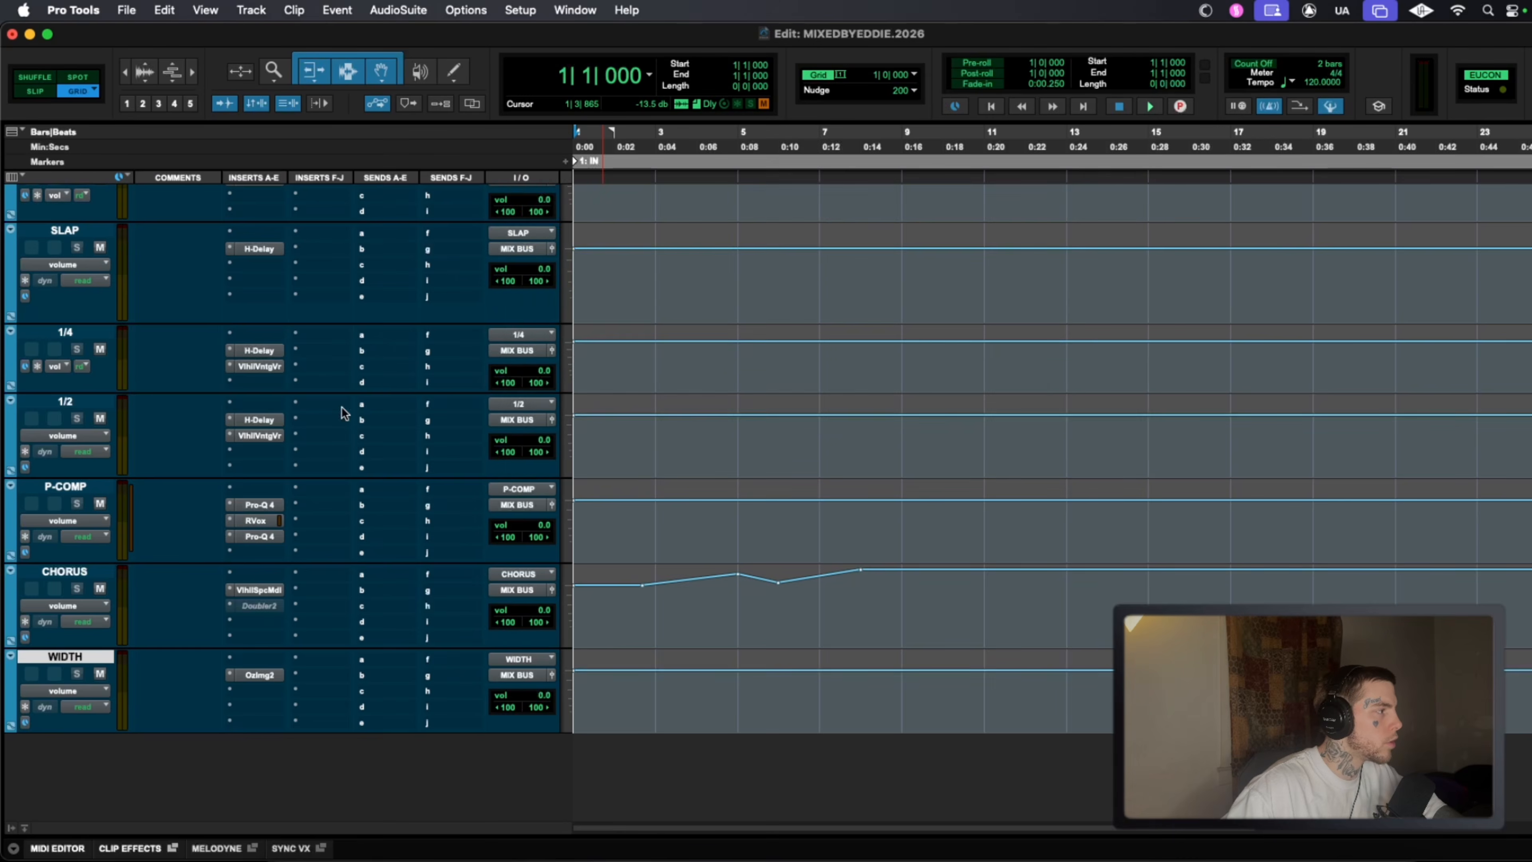
Raise the WIDTH send on BGV BUS 2 to about -12.6 dB and close the send window.
scroll(342, 406, "up", 8)
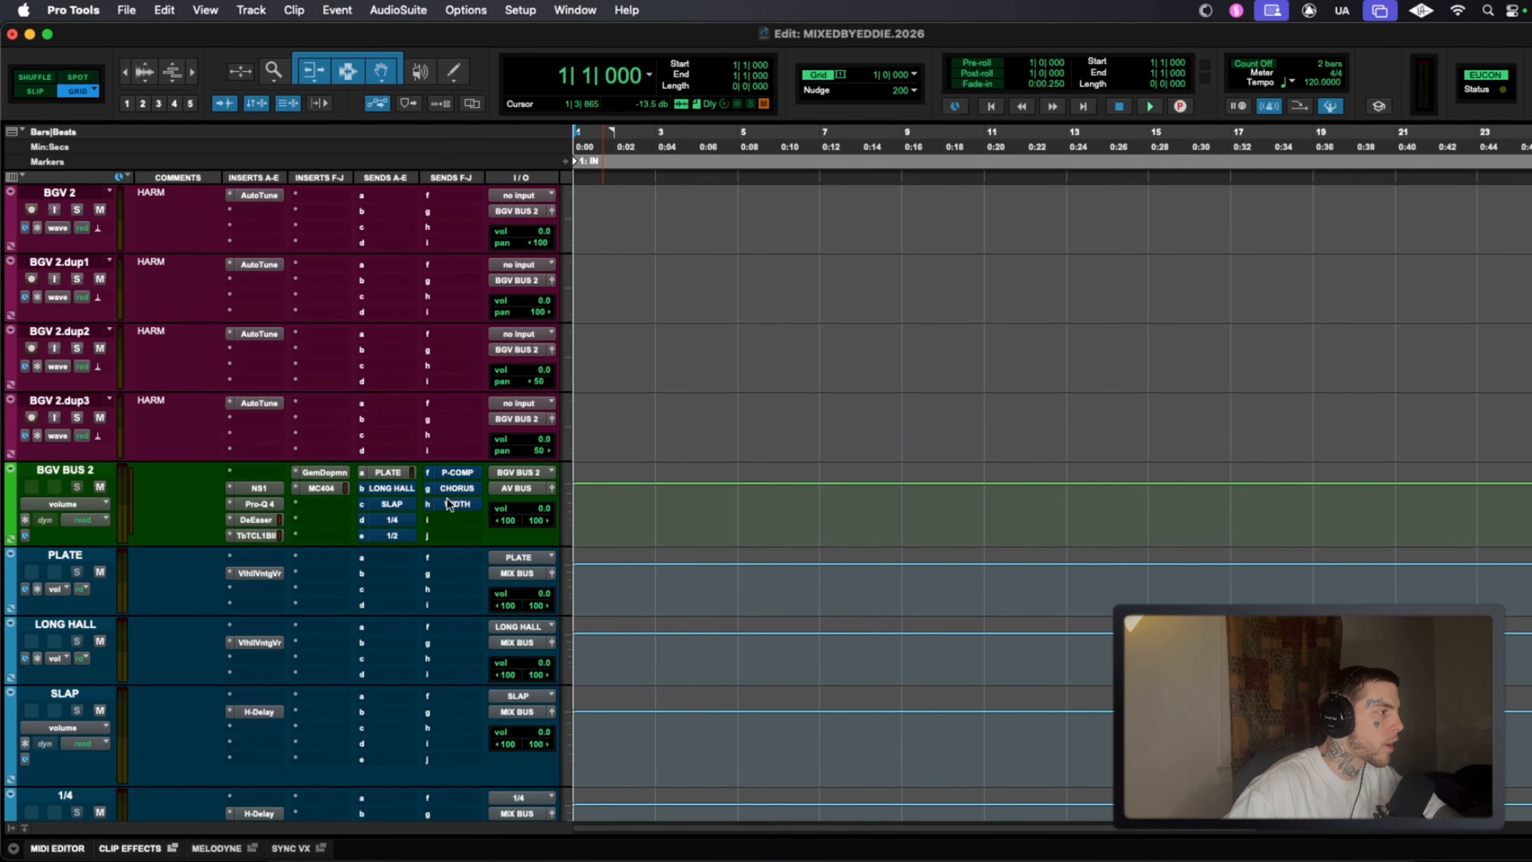
right_click(447, 497)
left_click(463, 506)
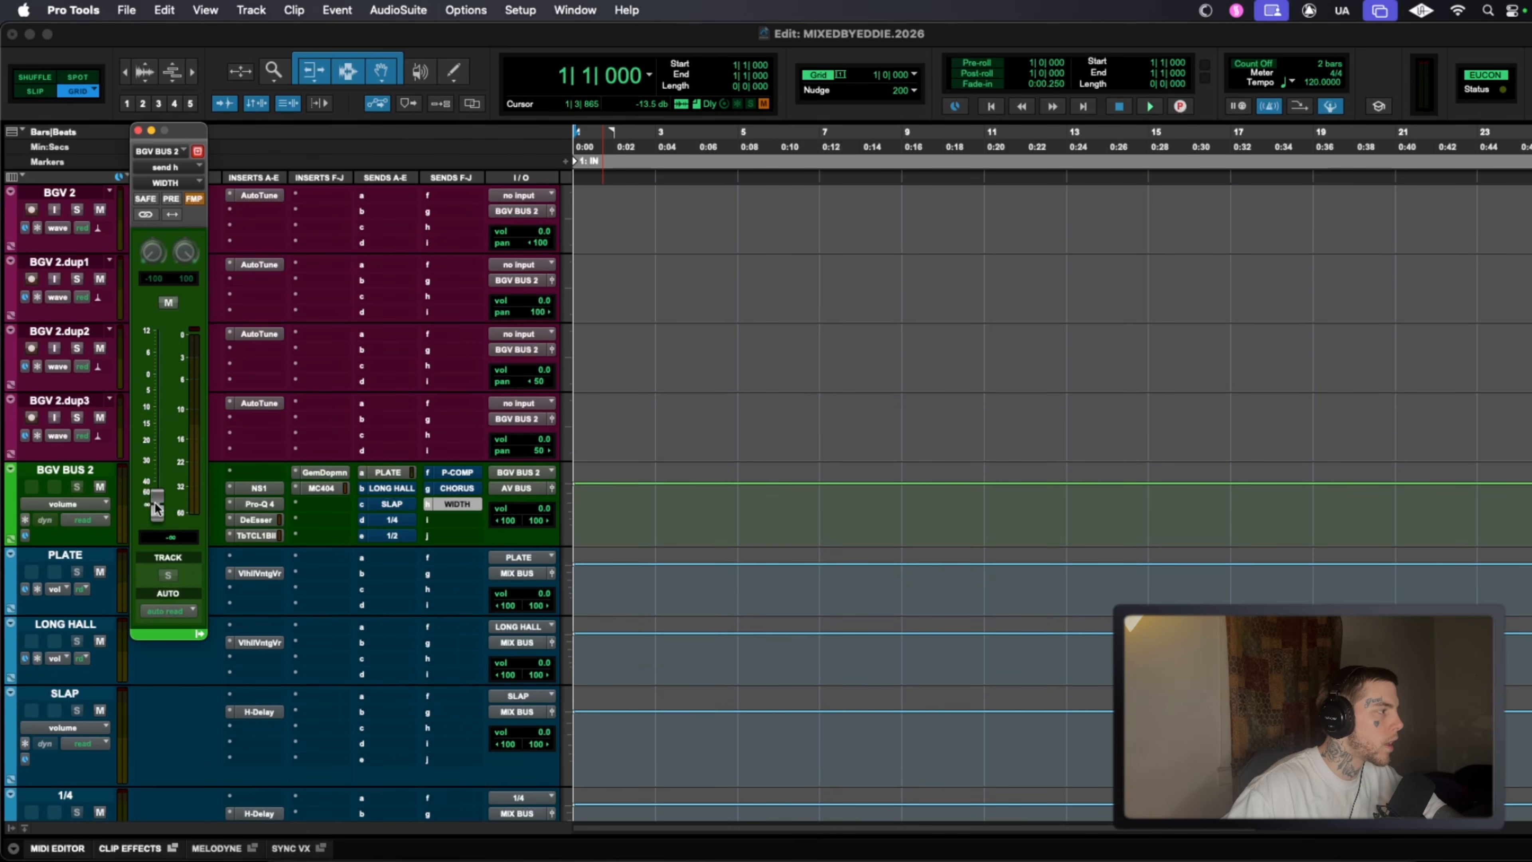
left_click_drag(157, 506, 167, 415)
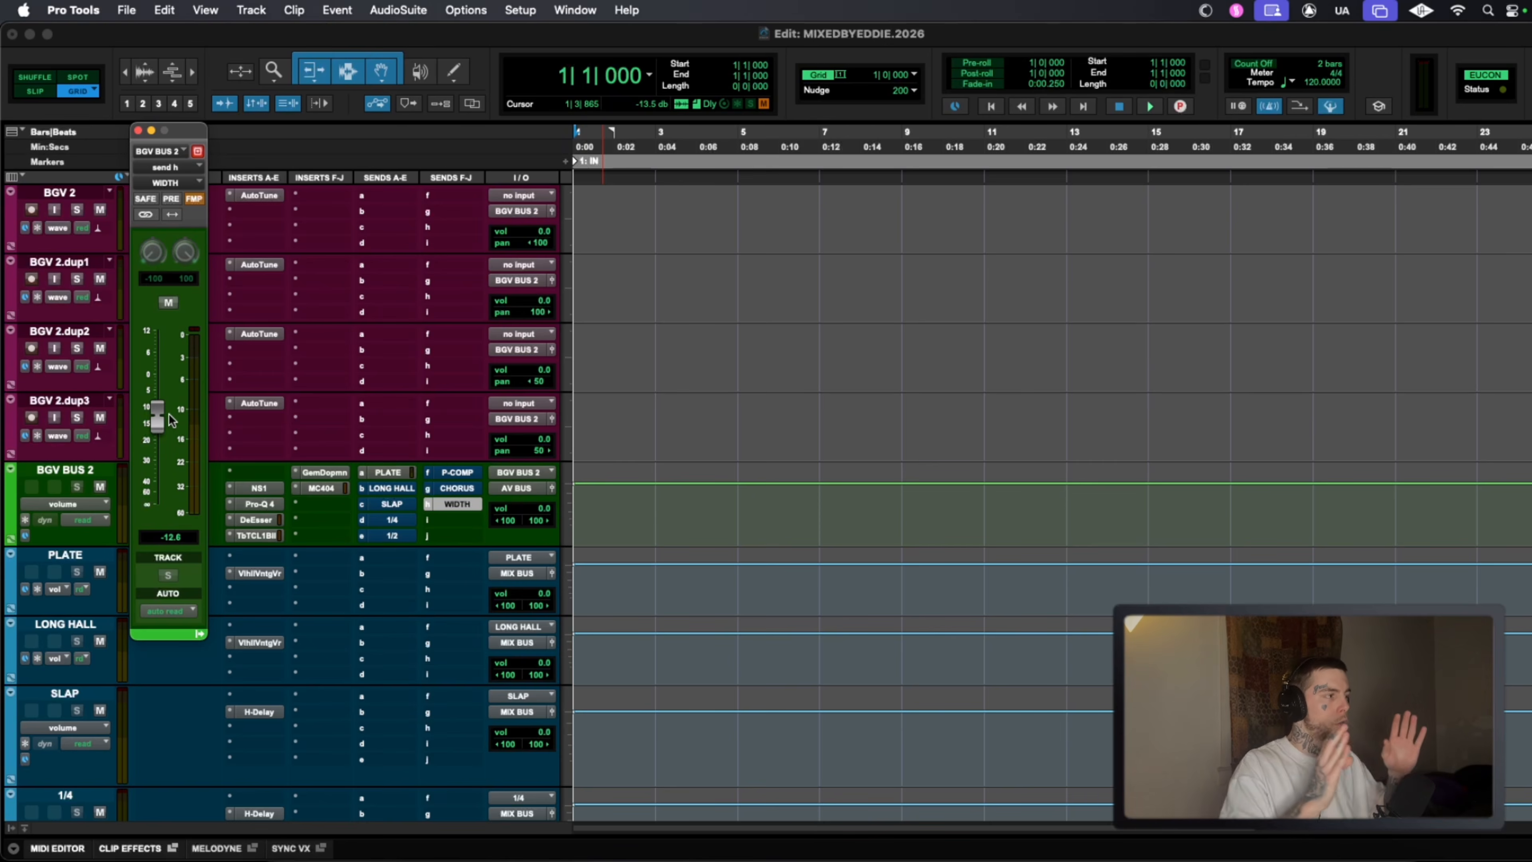
left_click(137, 130)
Make the Pro-Q 4 insert on the MIX BUS active and view its EQ curve, along with the low cut of the ALL MUSIC Pro-Q 4.
scroll(817, 424, "up", 15)
scroll(821, 426, "up", 15)
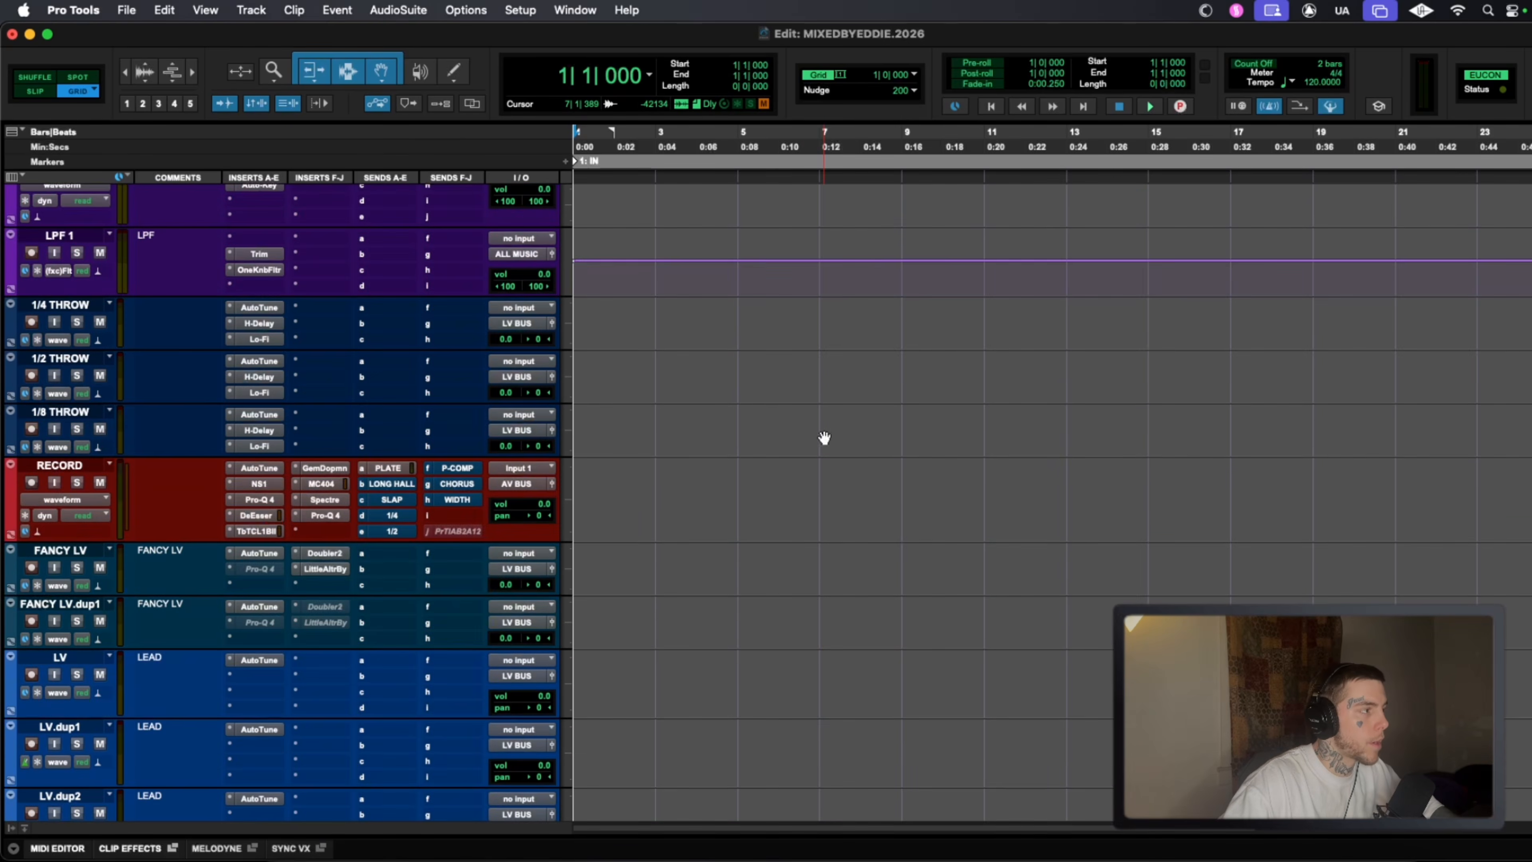
scroll(824, 435, "up", 8)
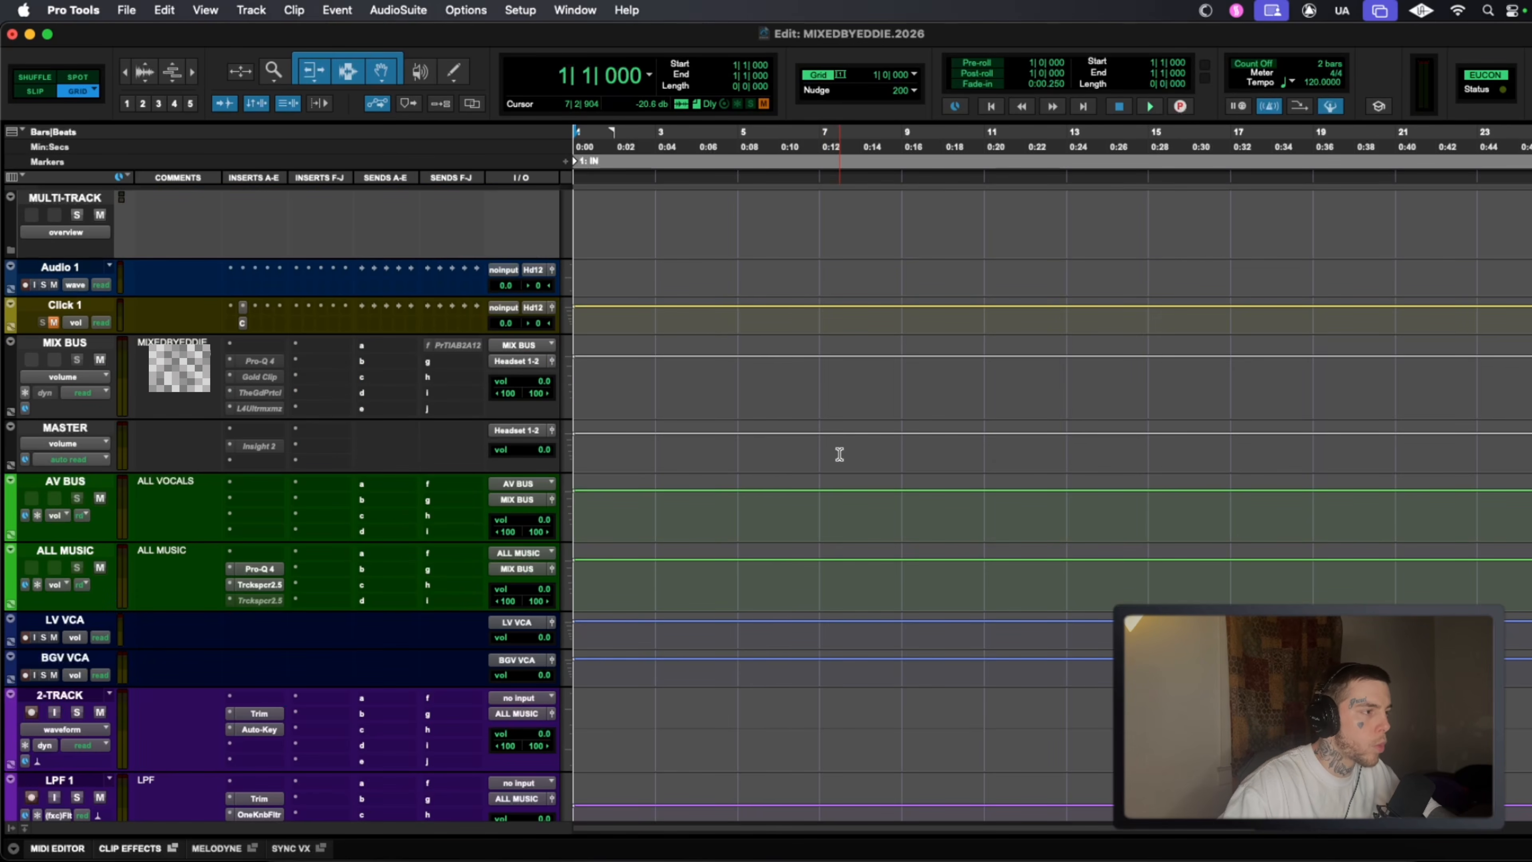
right_click(248, 358)
left_click(265, 361, "ctrl+super")
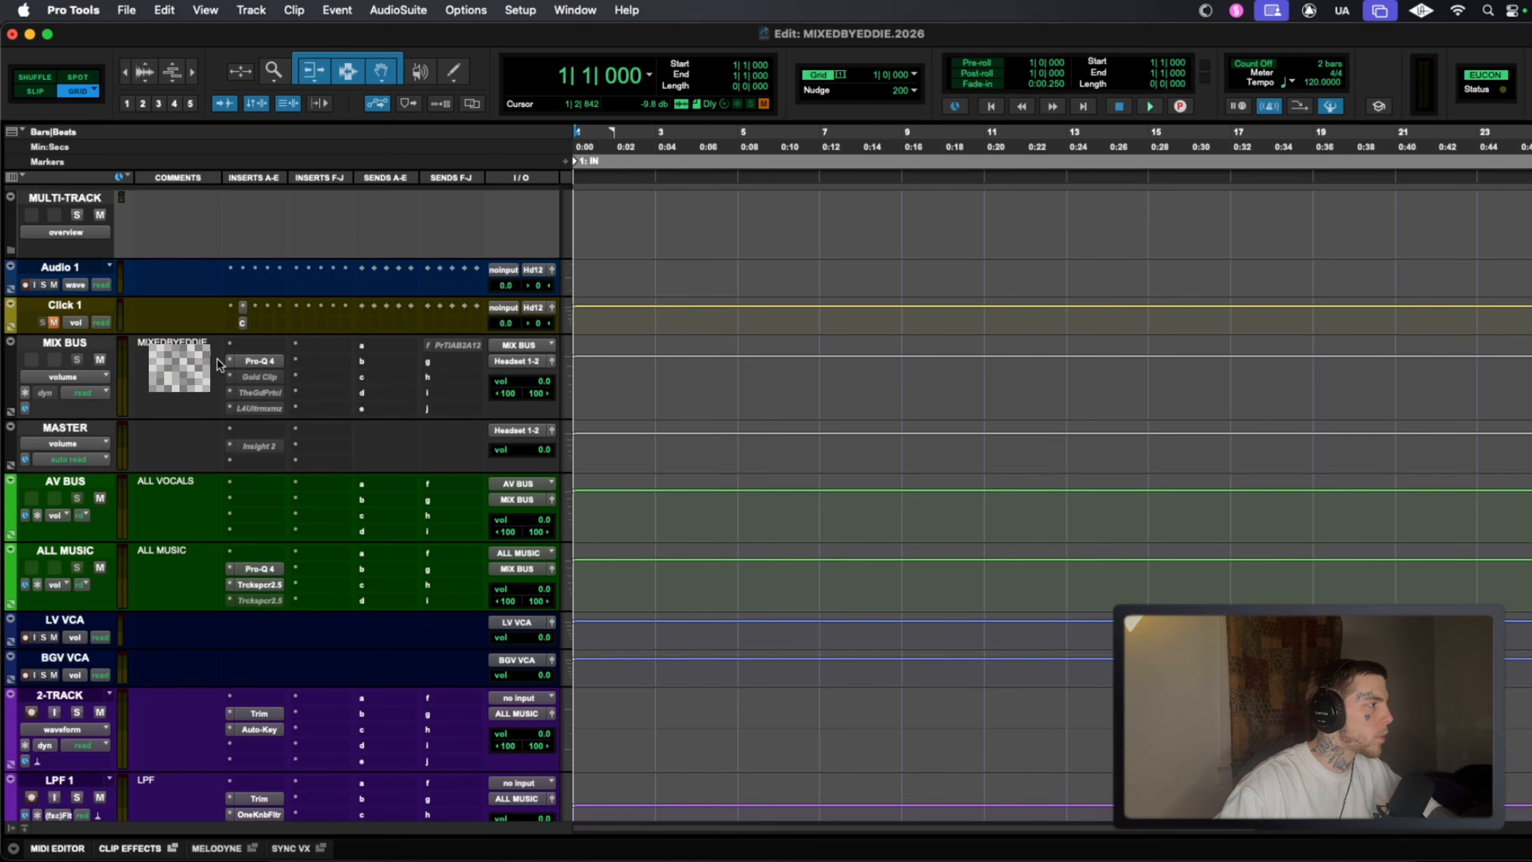
left_click(256, 365)
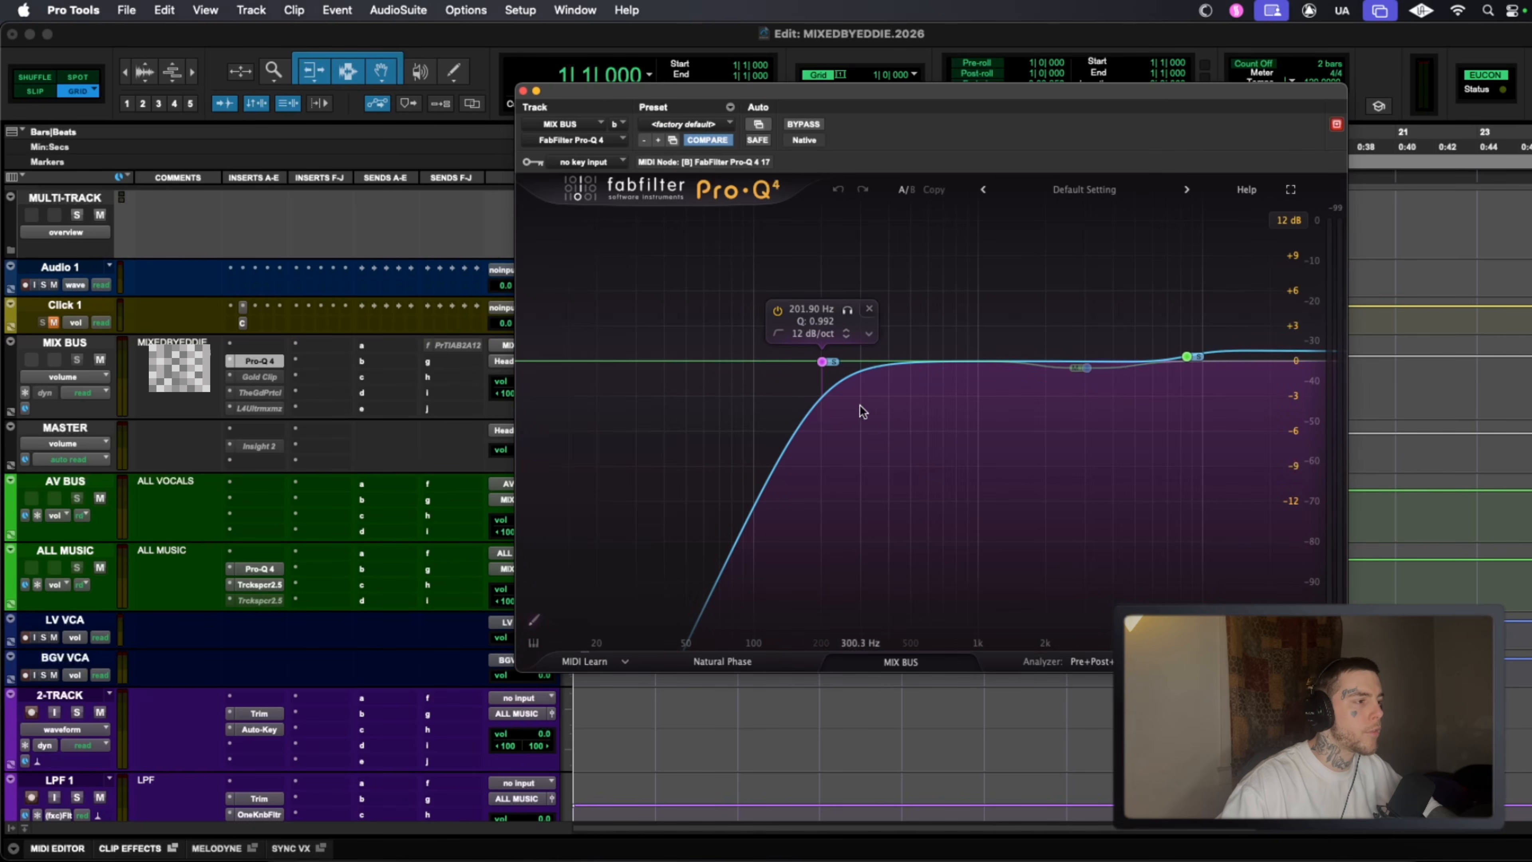
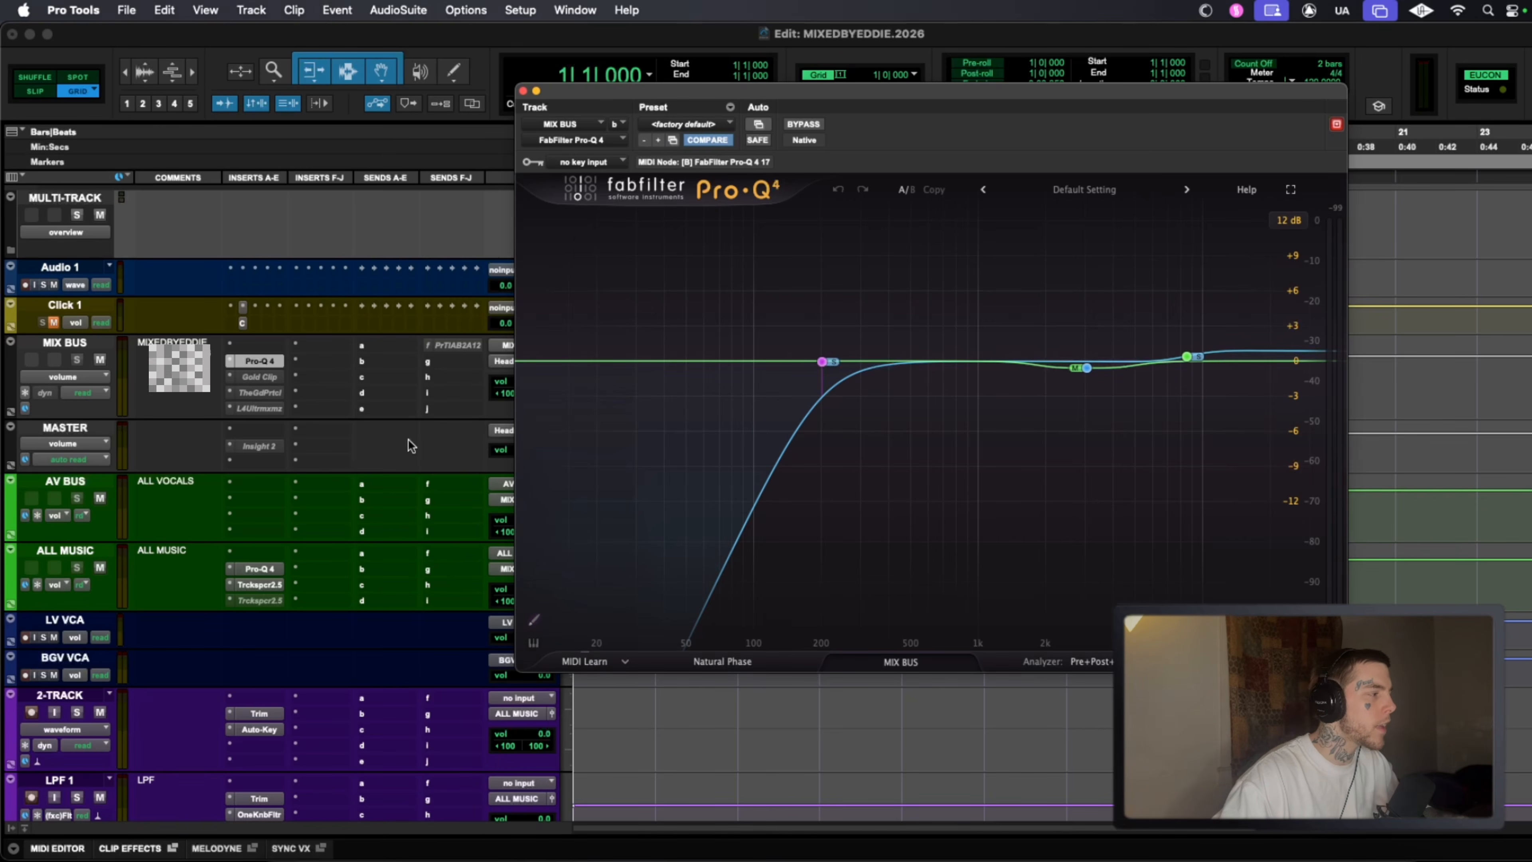
left_click(261, 569)
left_click(598, 361)
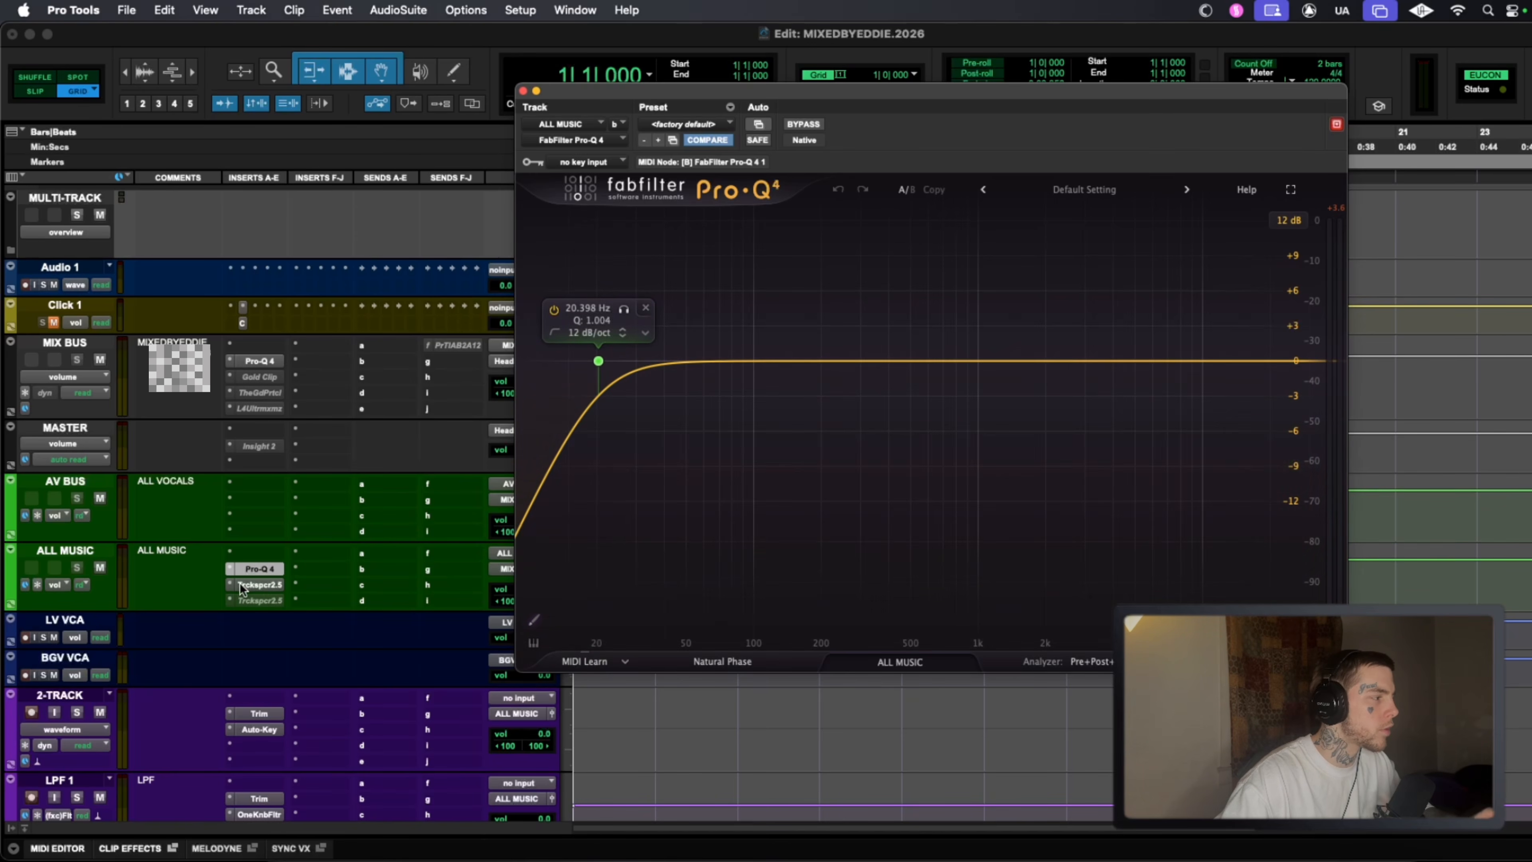
Make Gold Clip on the MIX BUS active, raise its Gold amount to 1.18 dB and lower its ceiling to -9.7 dB.
right_click(274, 377)
left_click(320, 397)
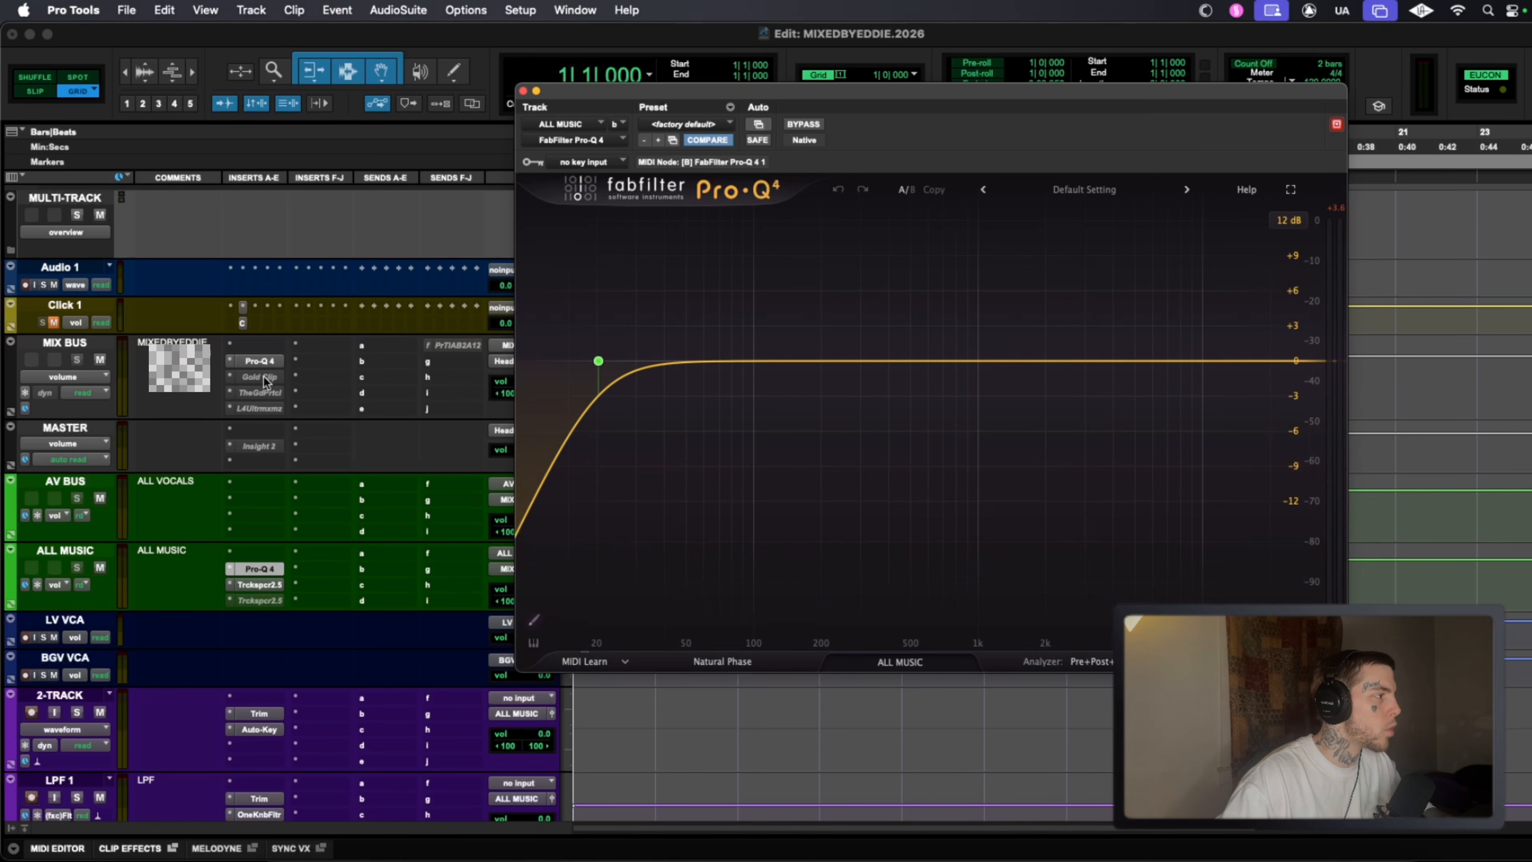
left_click(264, 377)
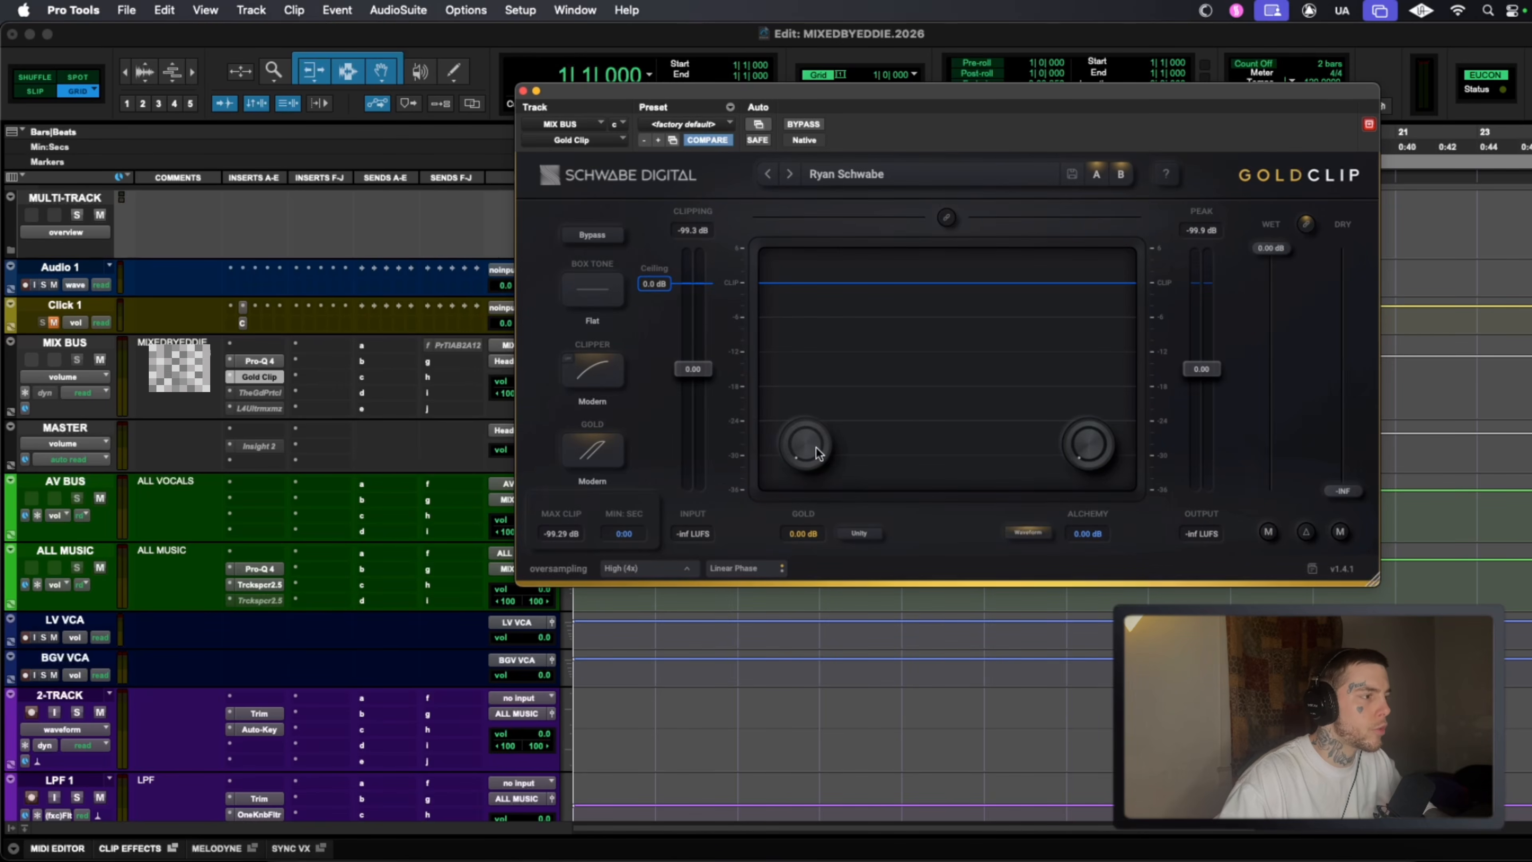
left_click_drag(805, 445, 804, 396)
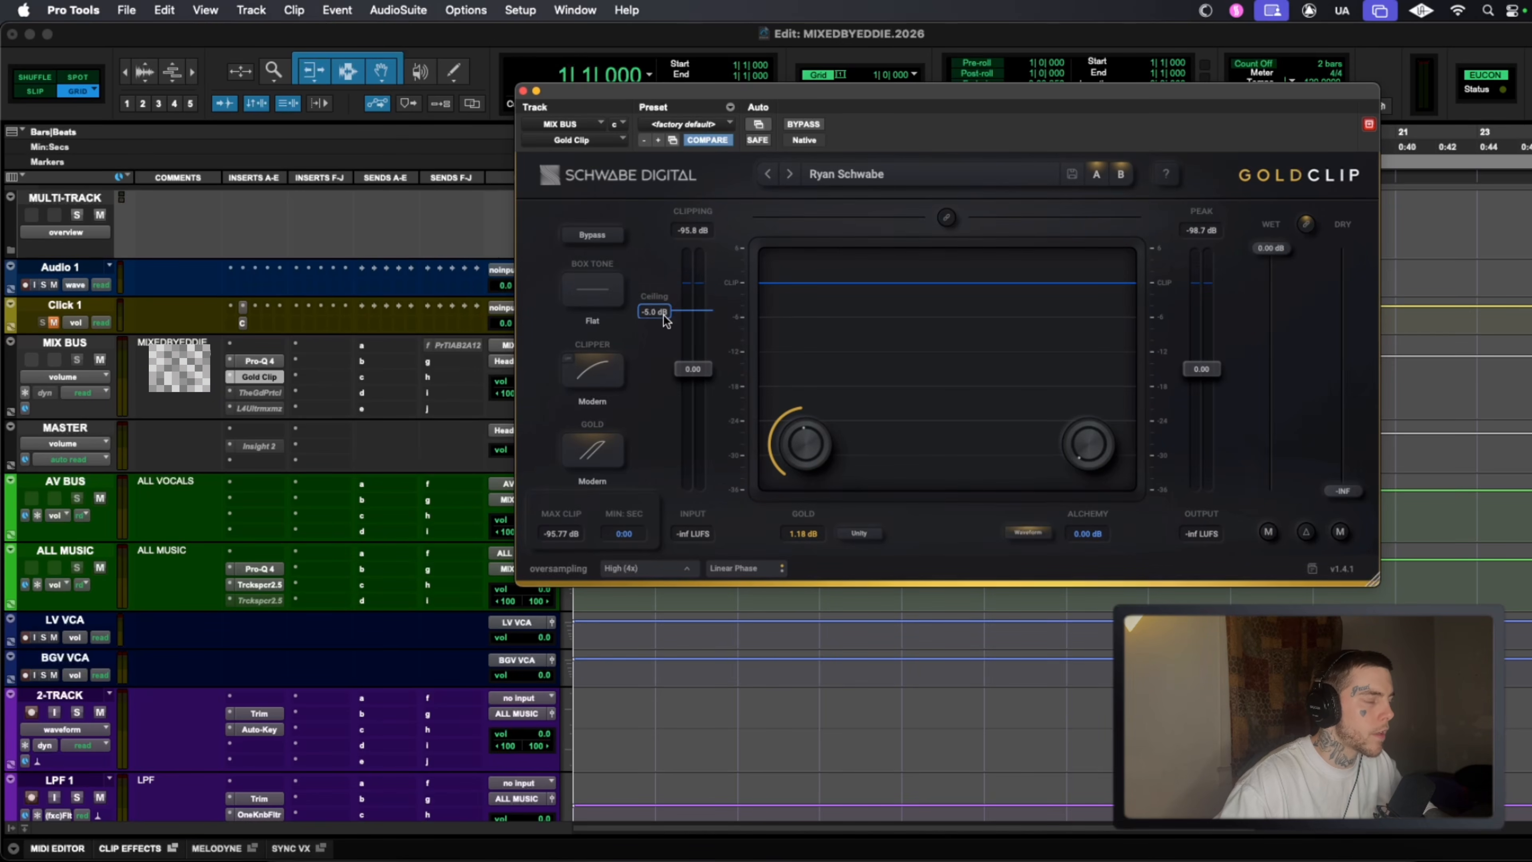
left_click_drag(665, 284, 660, 327)
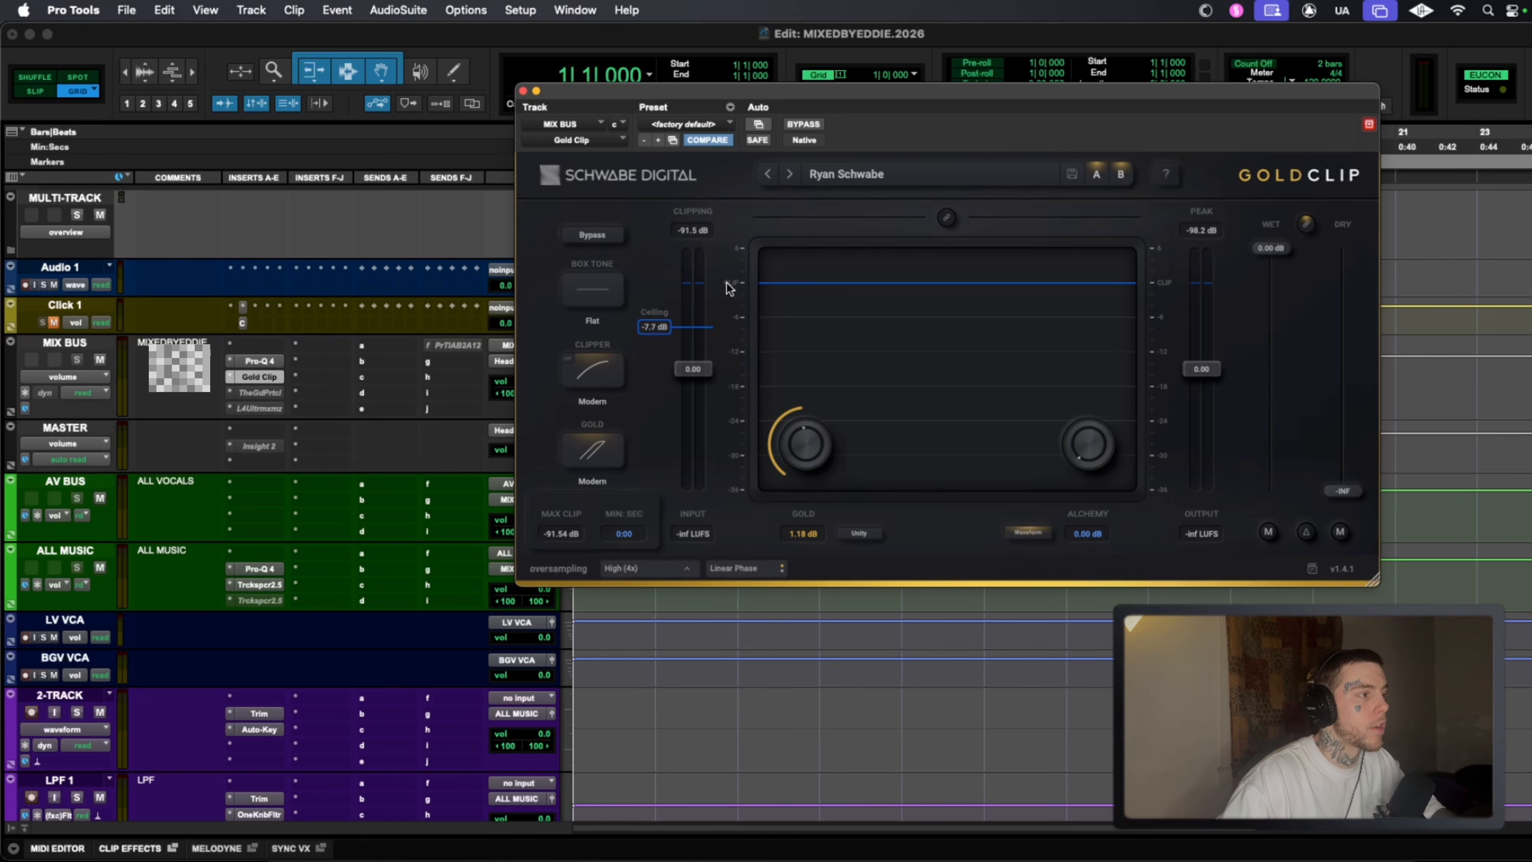
mouse_move(654, 323)
left_mouse_down()
mouse_move(664, 252)
mouse_move(652, 338)
left_mouse_up()
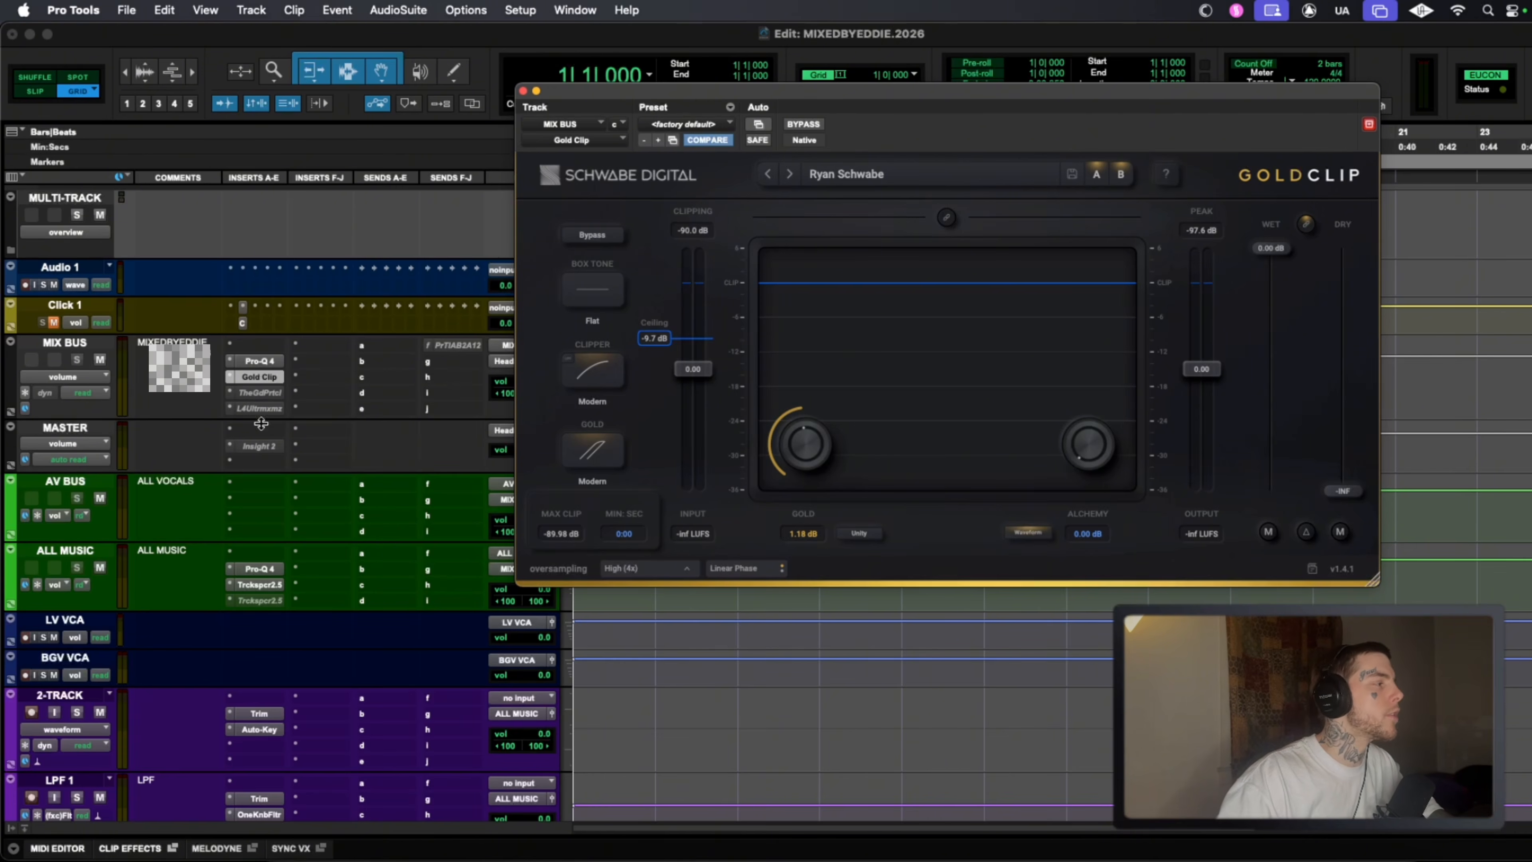
Make The God Particle insert on the MIX BUS active and open it to view its amount, EQ and limiter controls.
right_click(261, 391)
left_click(291, 410)
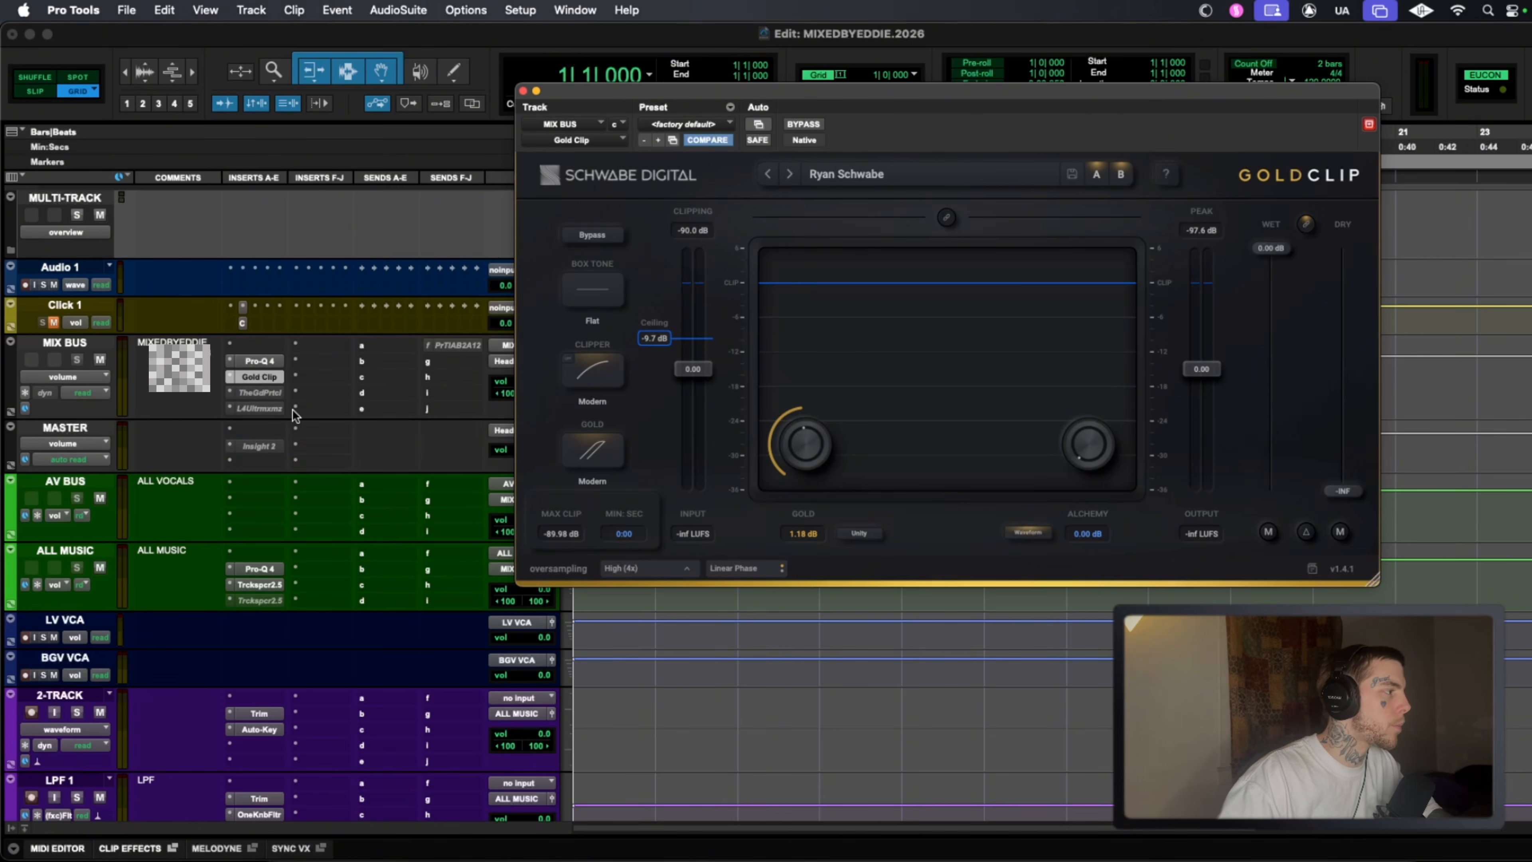
left_click(268, 393)
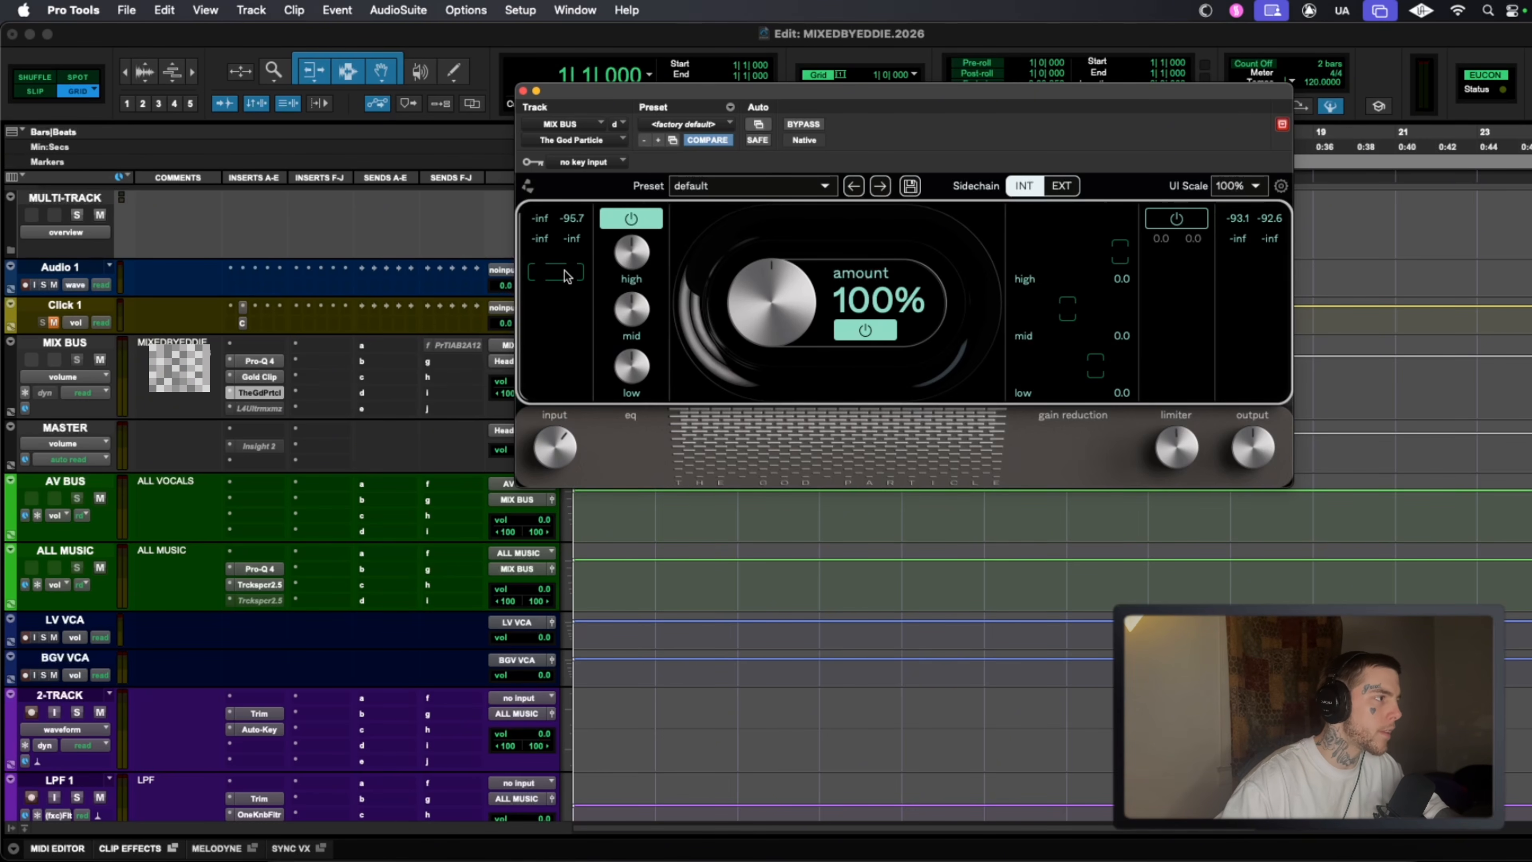
scroll(1167, 304, "down", 2)
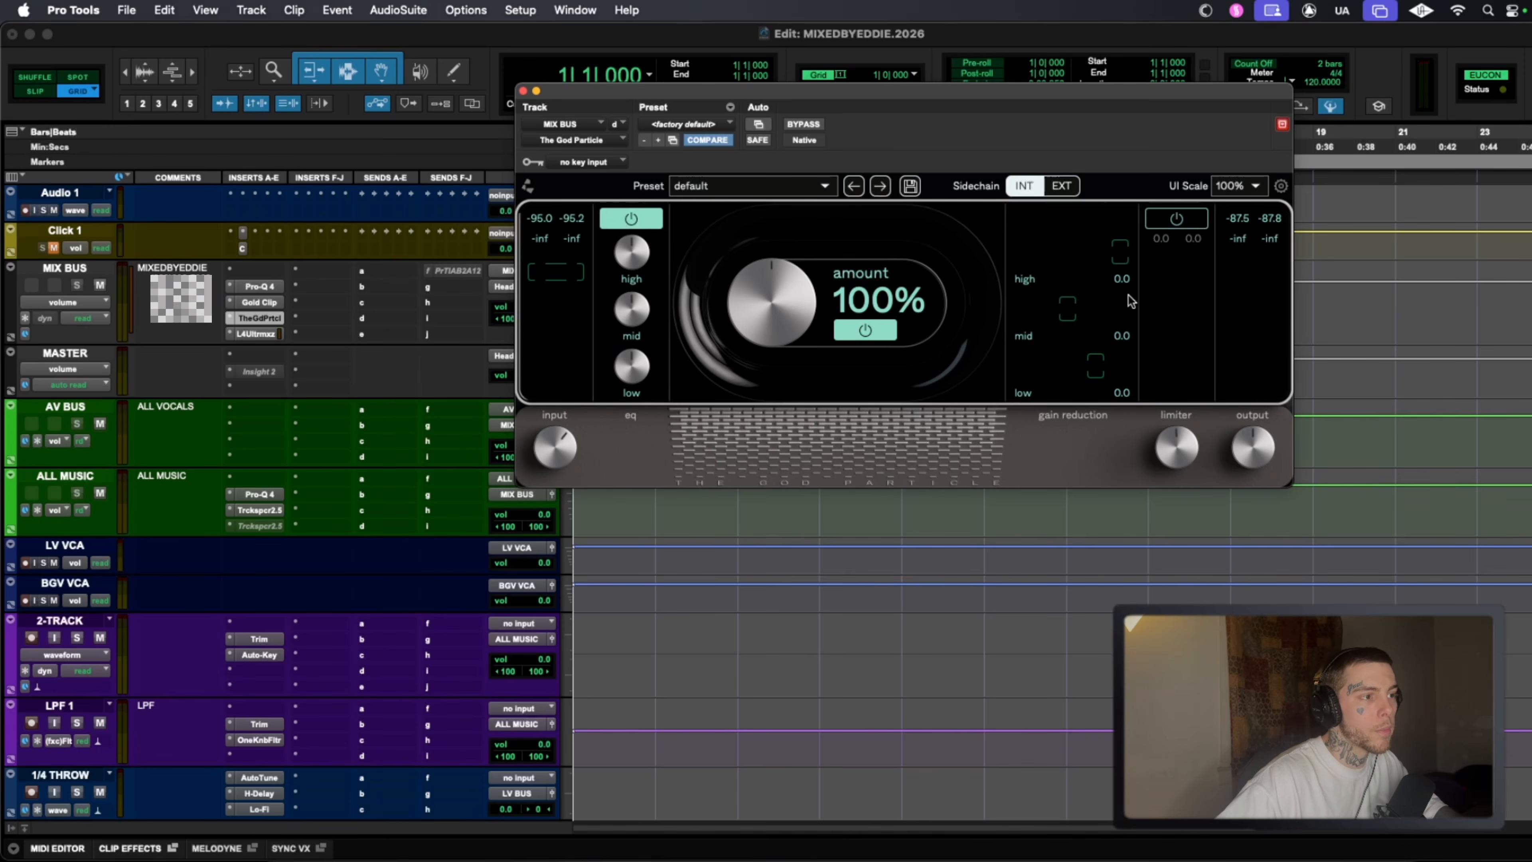
View the L4 Ultramaximizer on the MIX BUS, try lowering its threshold, and close the plug-in.
left_click(253, 334)
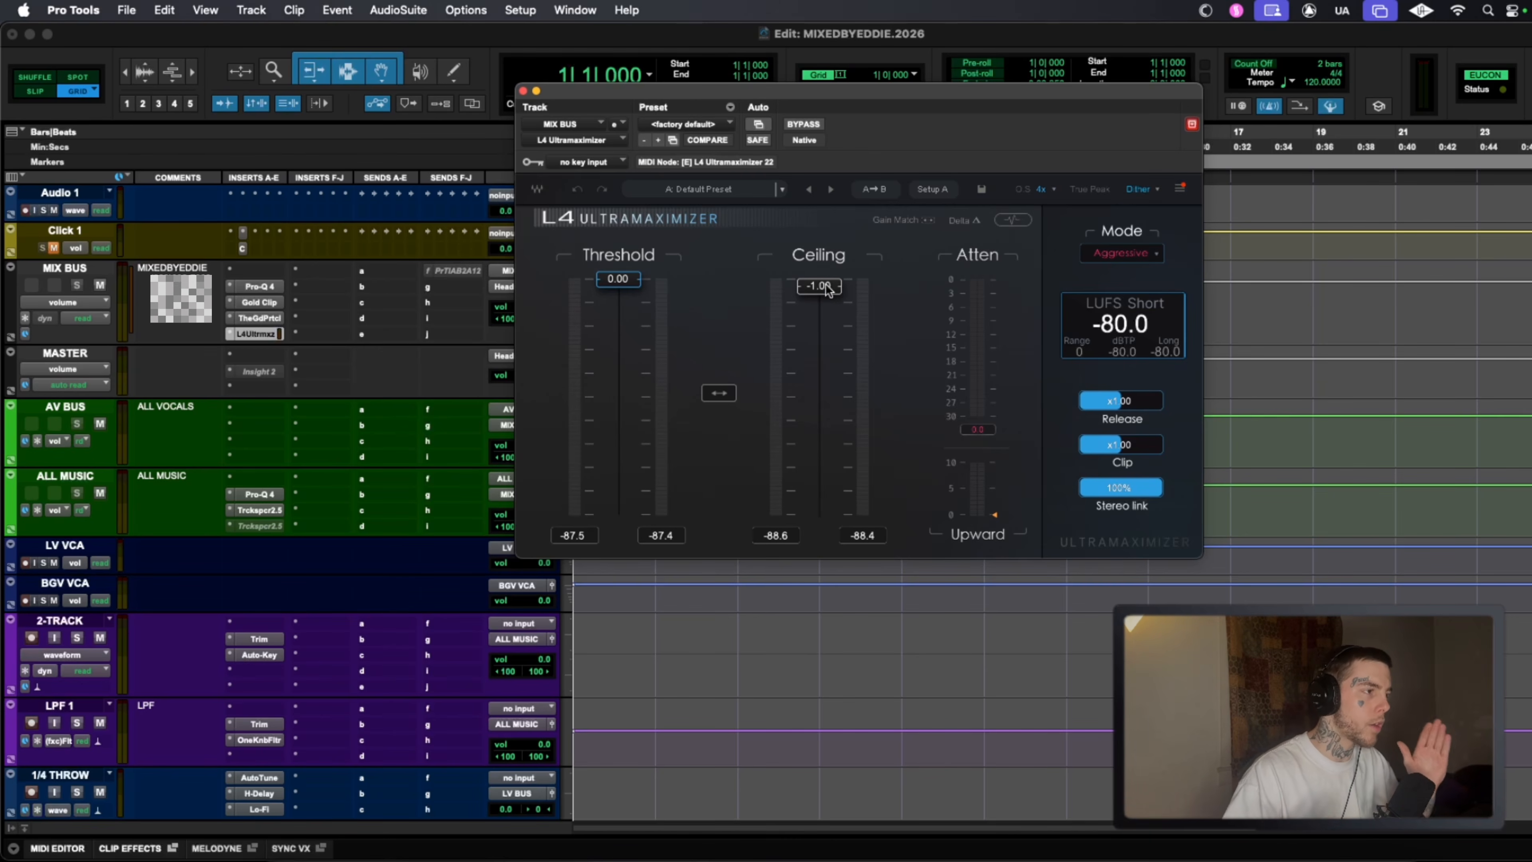
left_click_drag(627, 281, 644, 317)
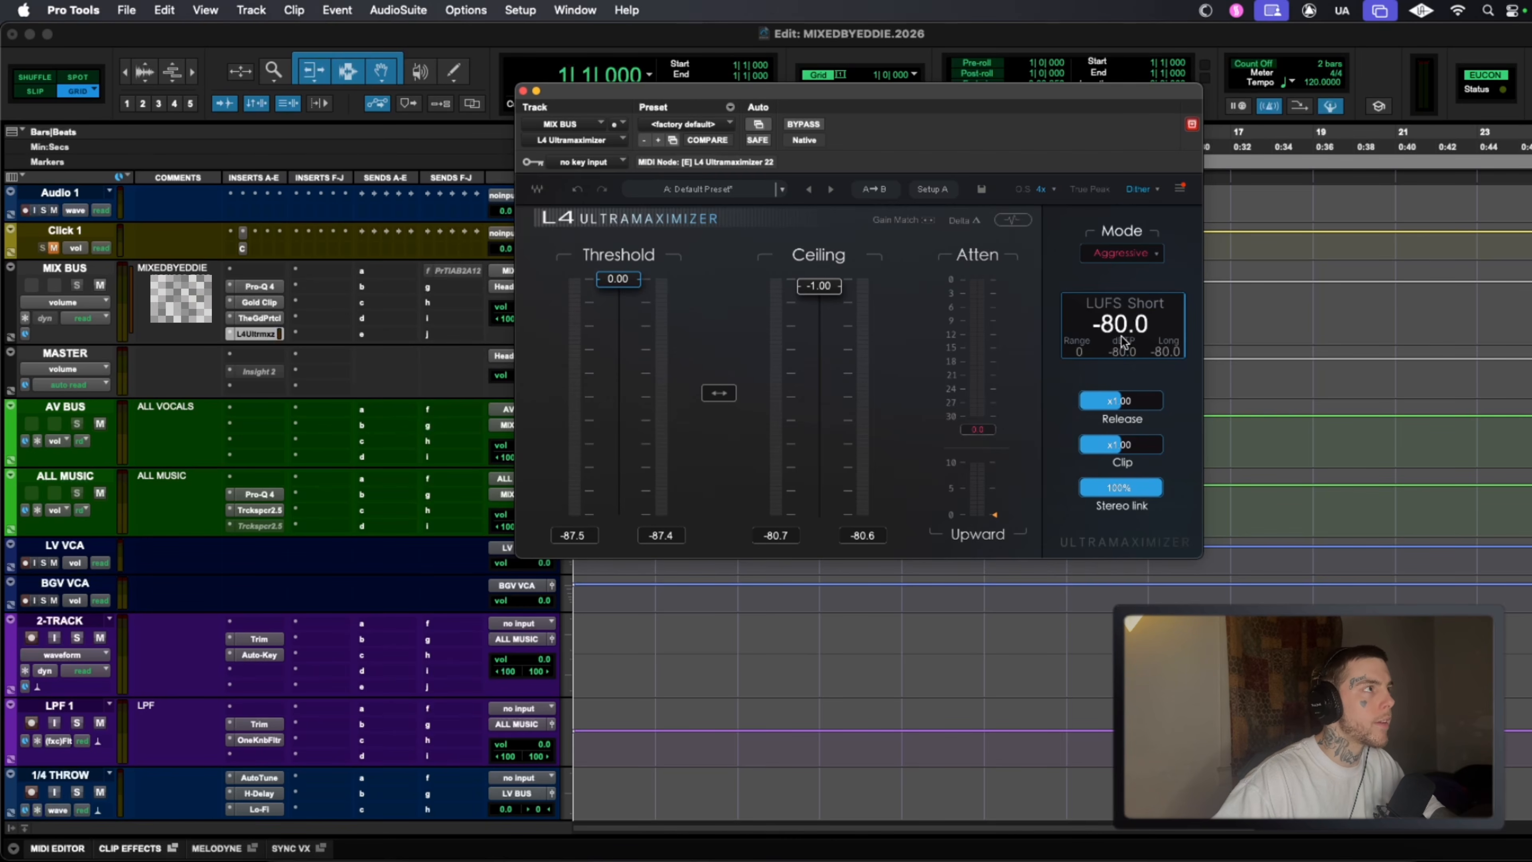
left_click(523, 91)
Select the MASTER track, make its Insight 2 insert active and open the loudness meter.
left_click(80, 356)
right_click(247, 371)
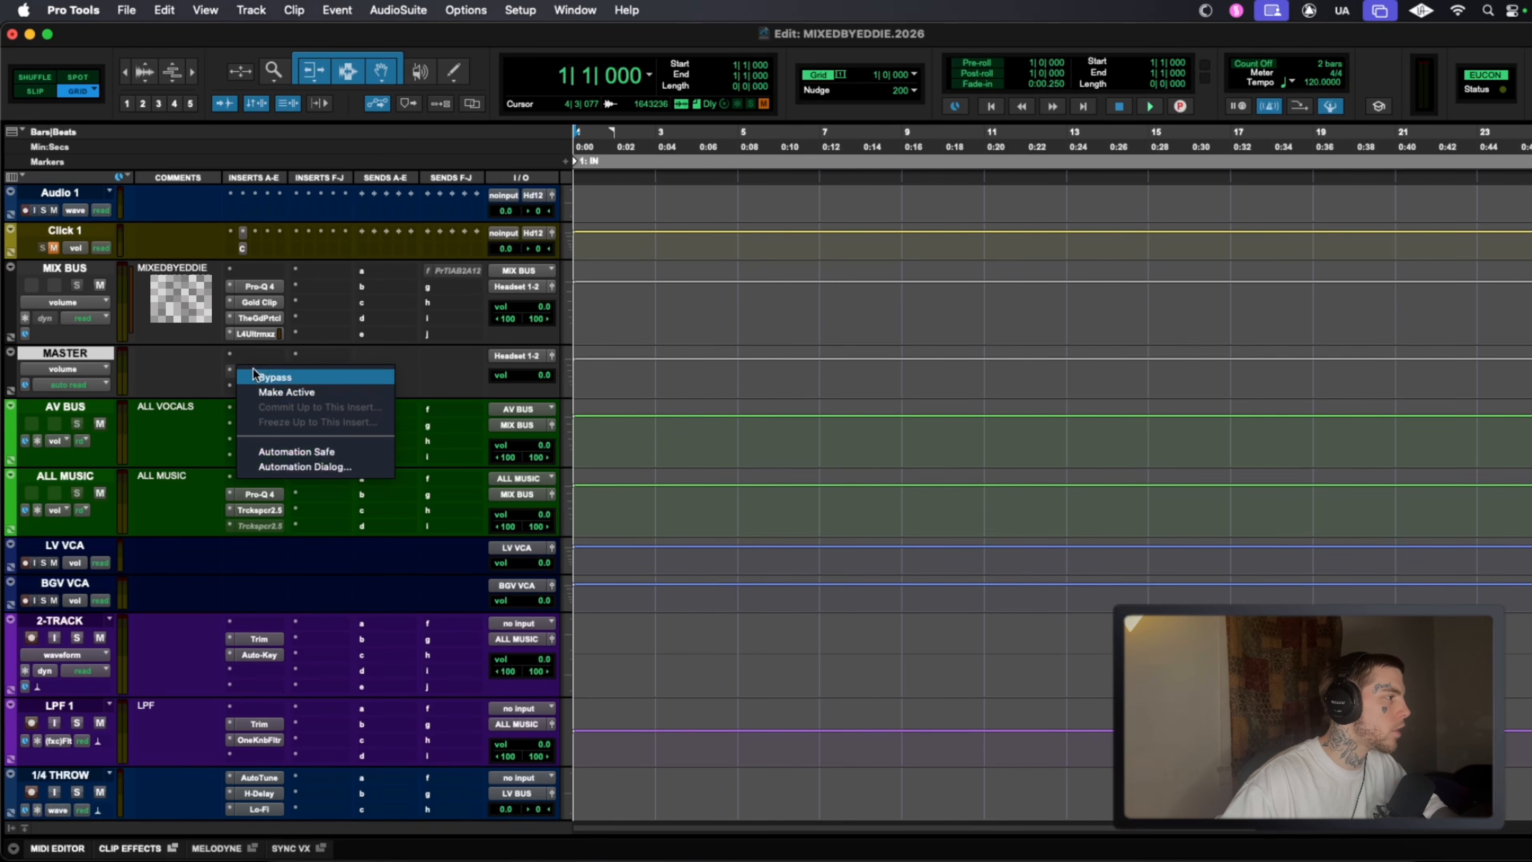
left_click(300, 392)
left_click(270, 376)
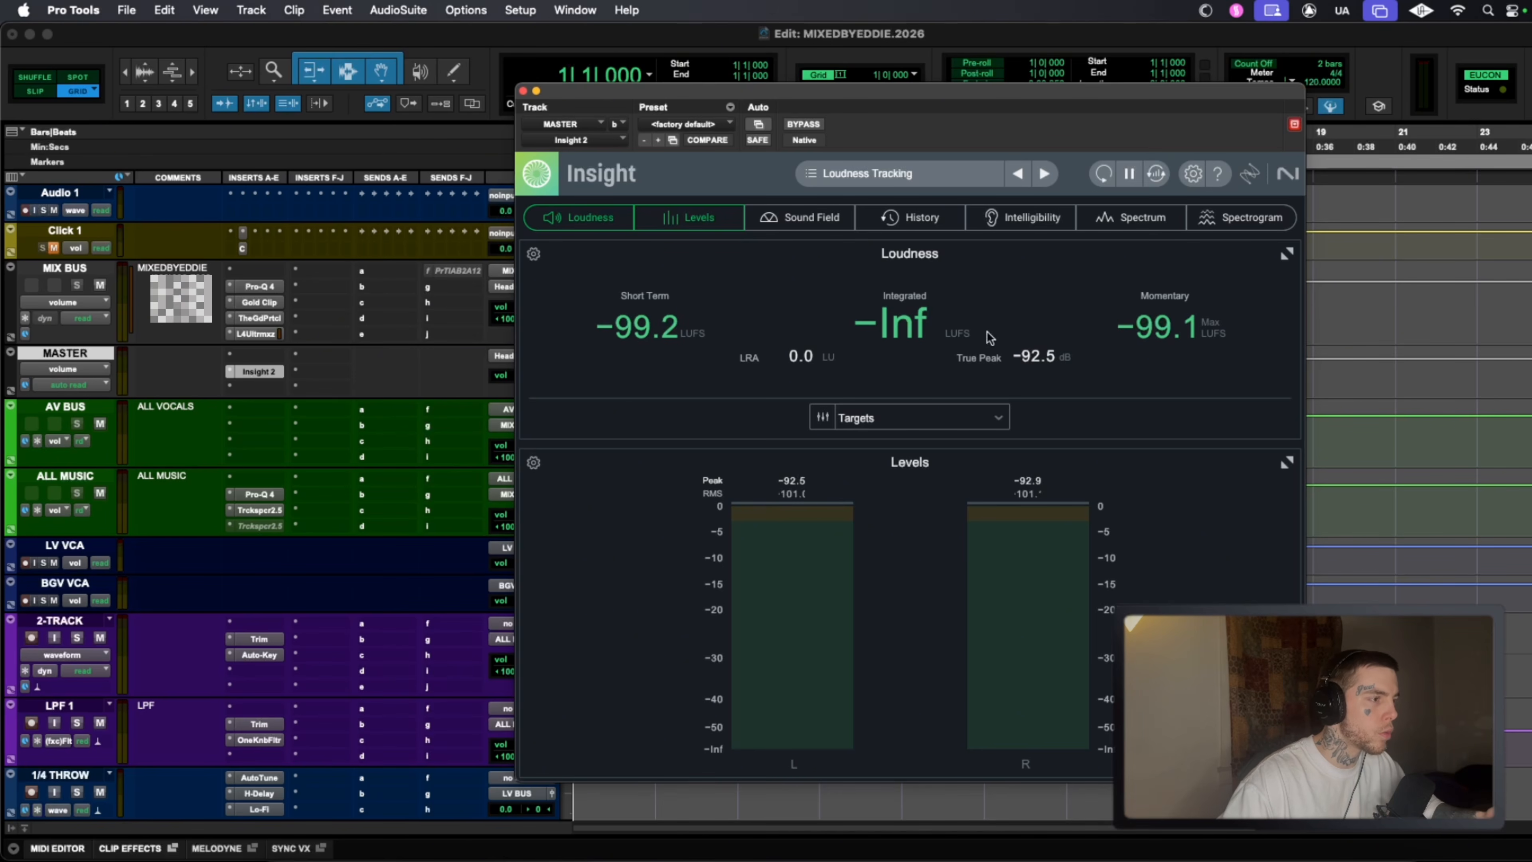
Show and hide Insight's Sound Field, History, Intelligibility, Spectrum and Spectrogram meters in turn, and close the plug-in.
left_click(825, 222)
left_click(927, 221)
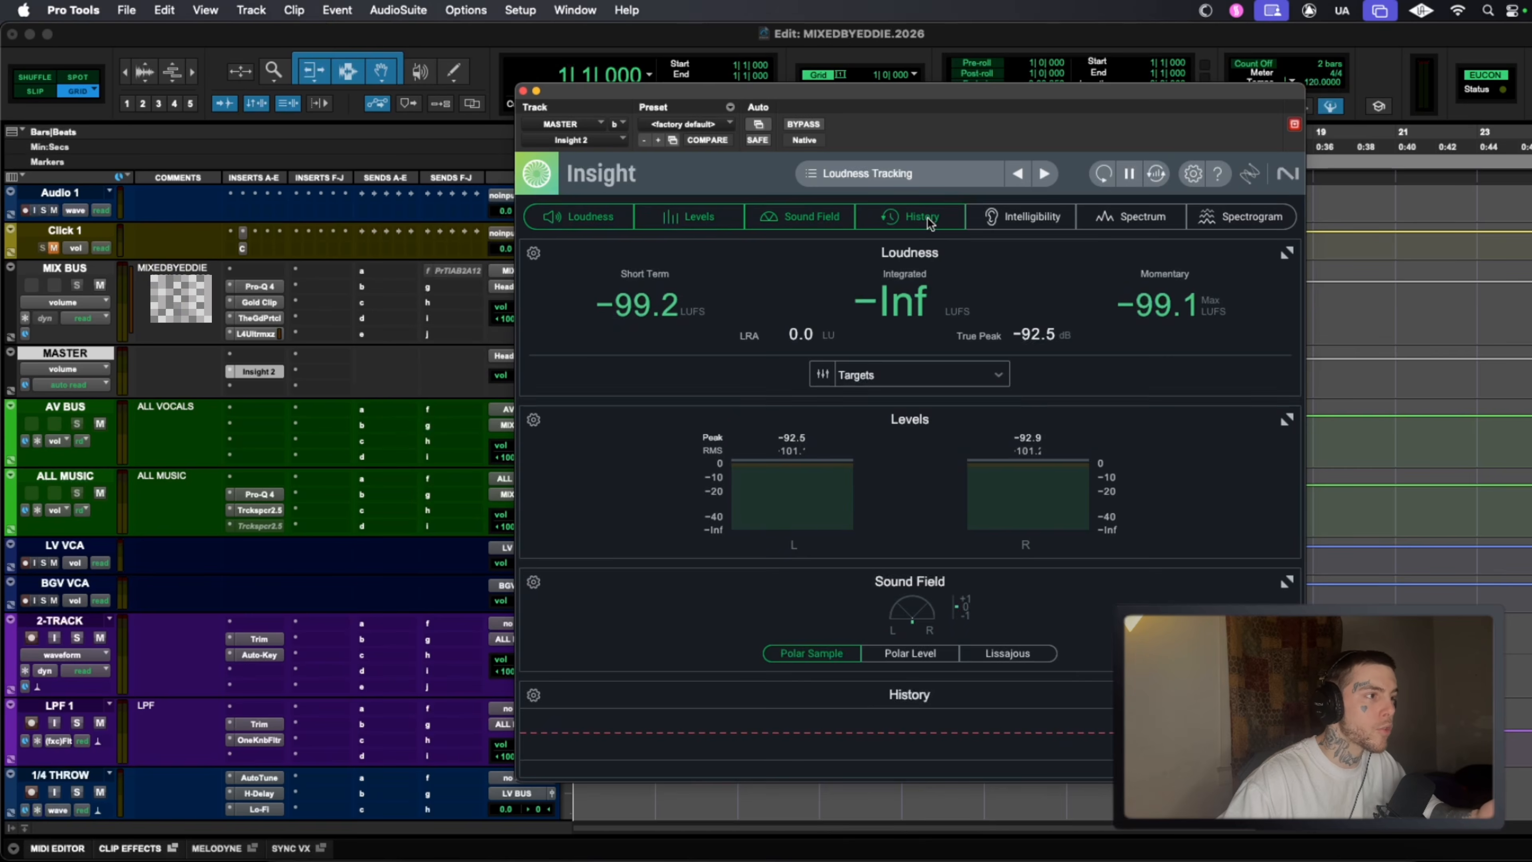
left_click(1025, 216)
left_click(1025, 216)
left_click(1134, 218)
left_click(1161, 222)
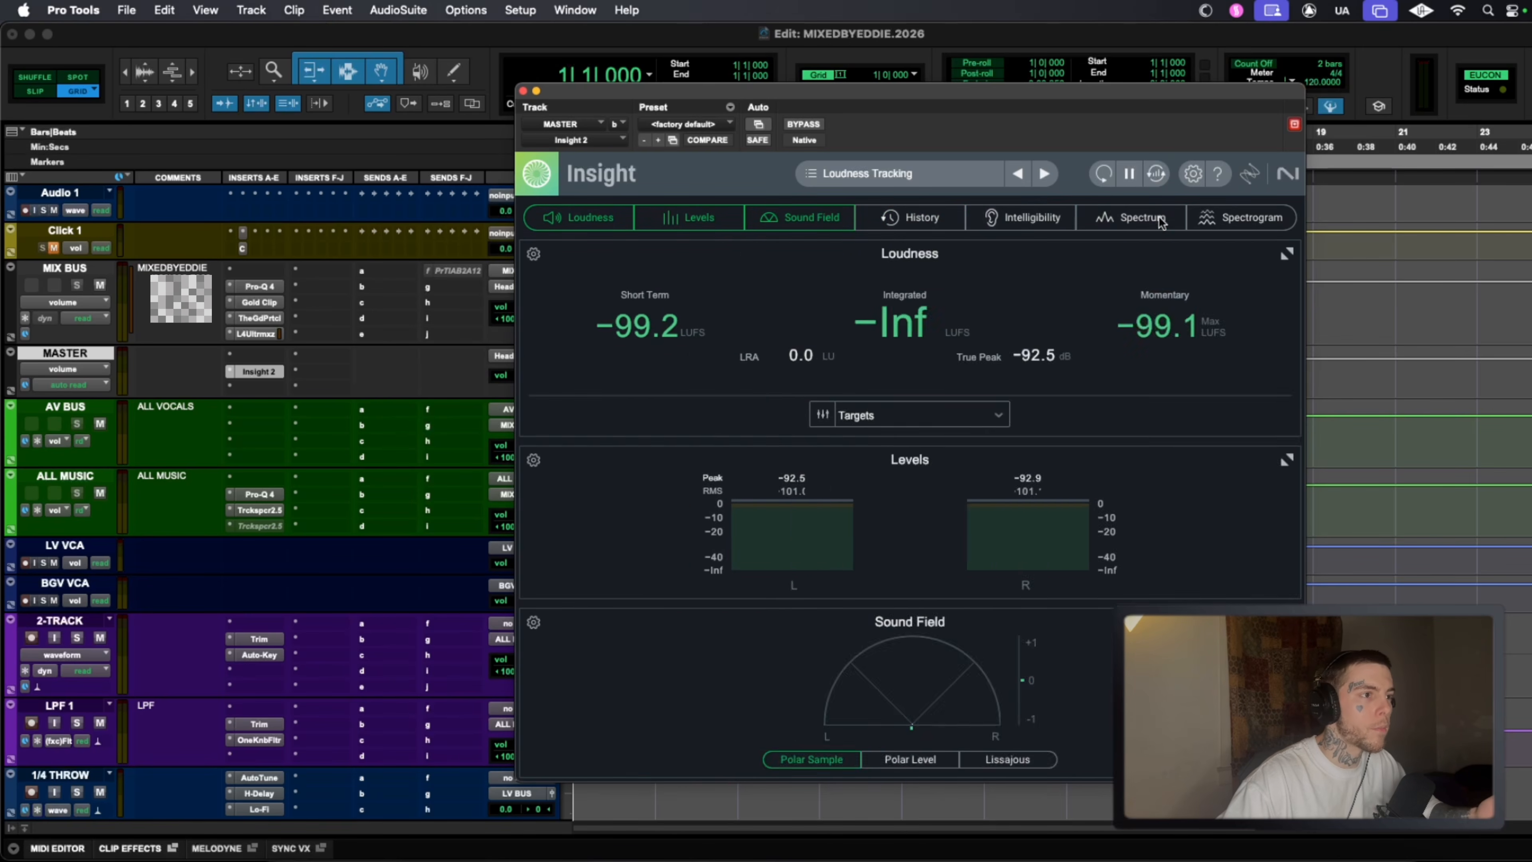
left_click(1241, 223)
left_click(1246, 217)
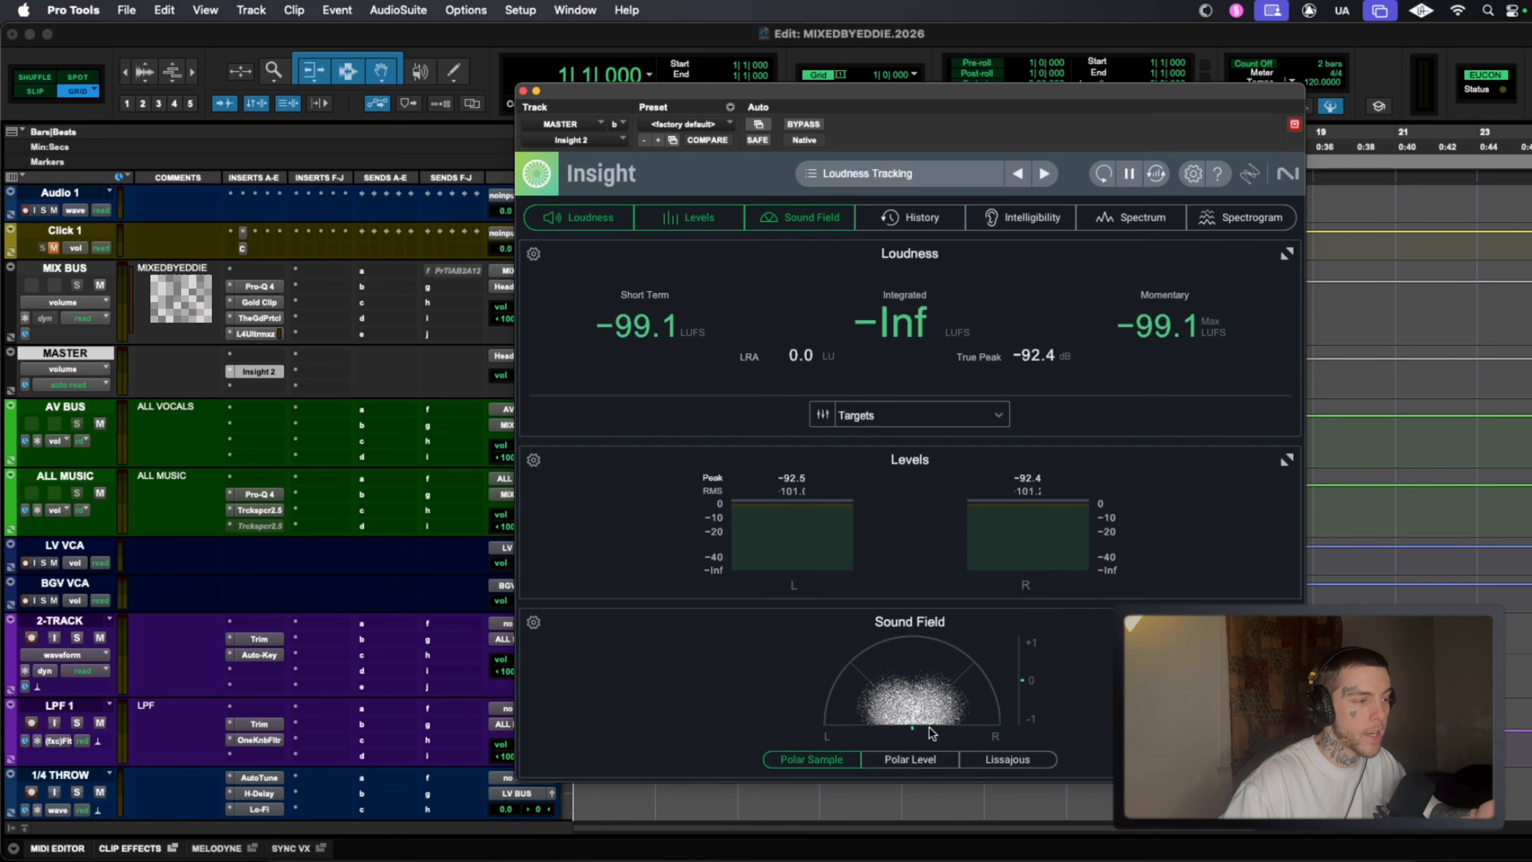
left_click(808, 222)
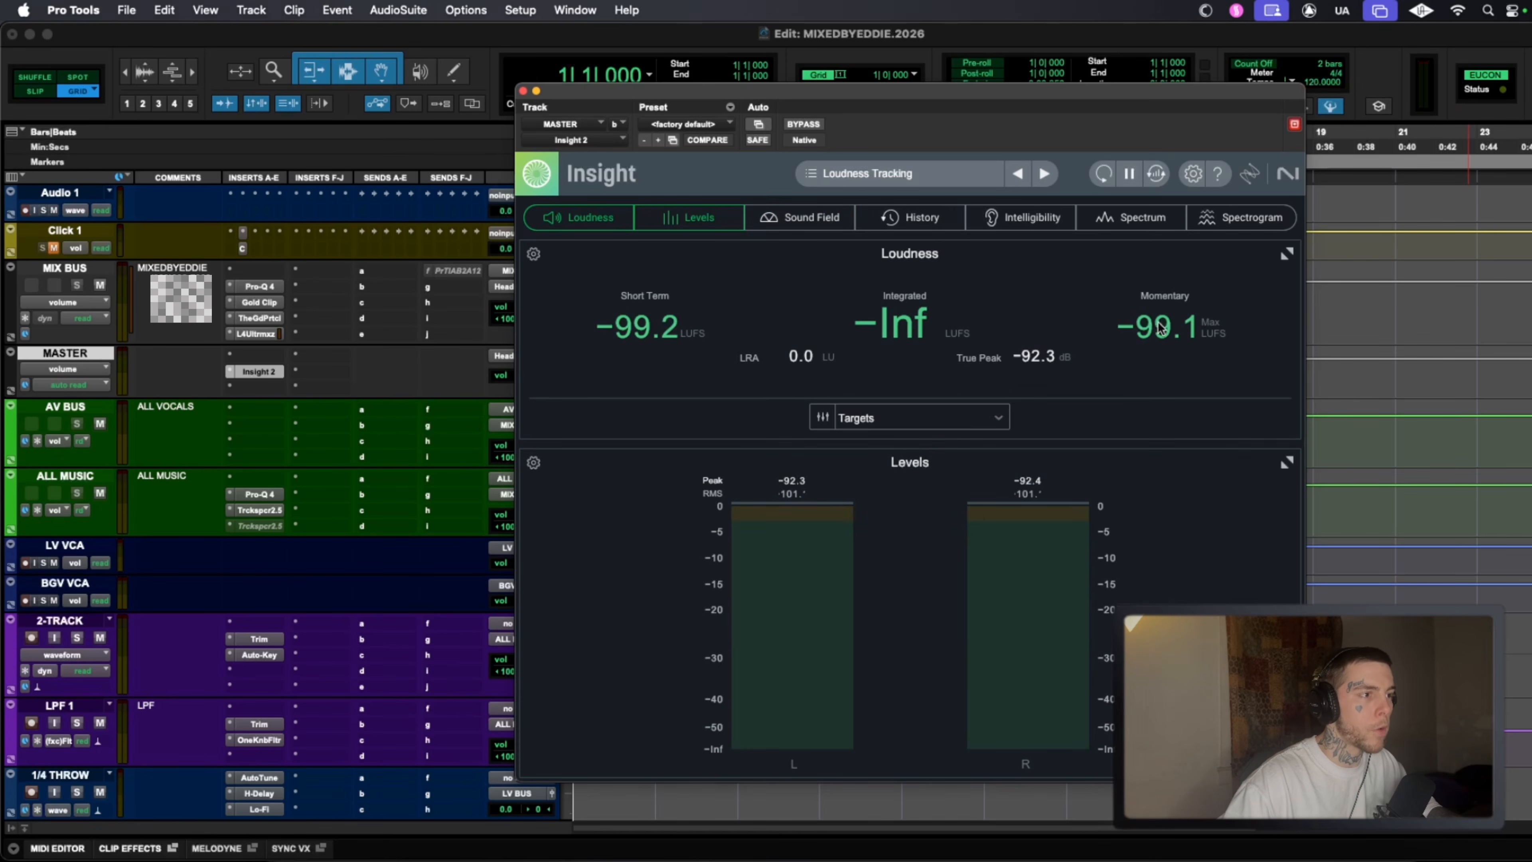
left_click(523, 91)
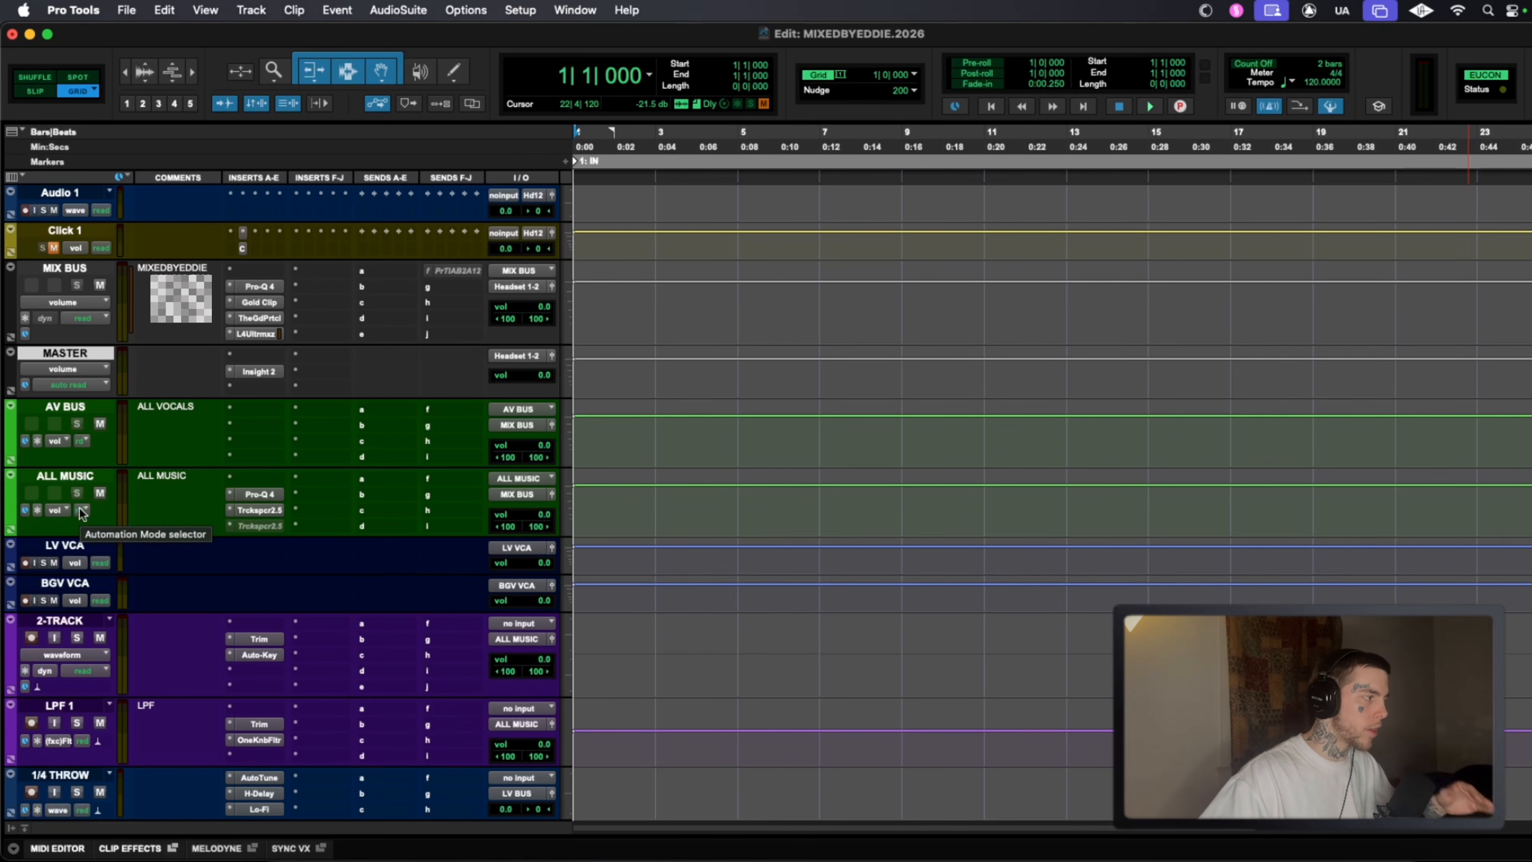
Open the Pro-Q 4 on the ALL MUSIC bus and examine its low-cut band.
scroll(193, 416, "down", 1)
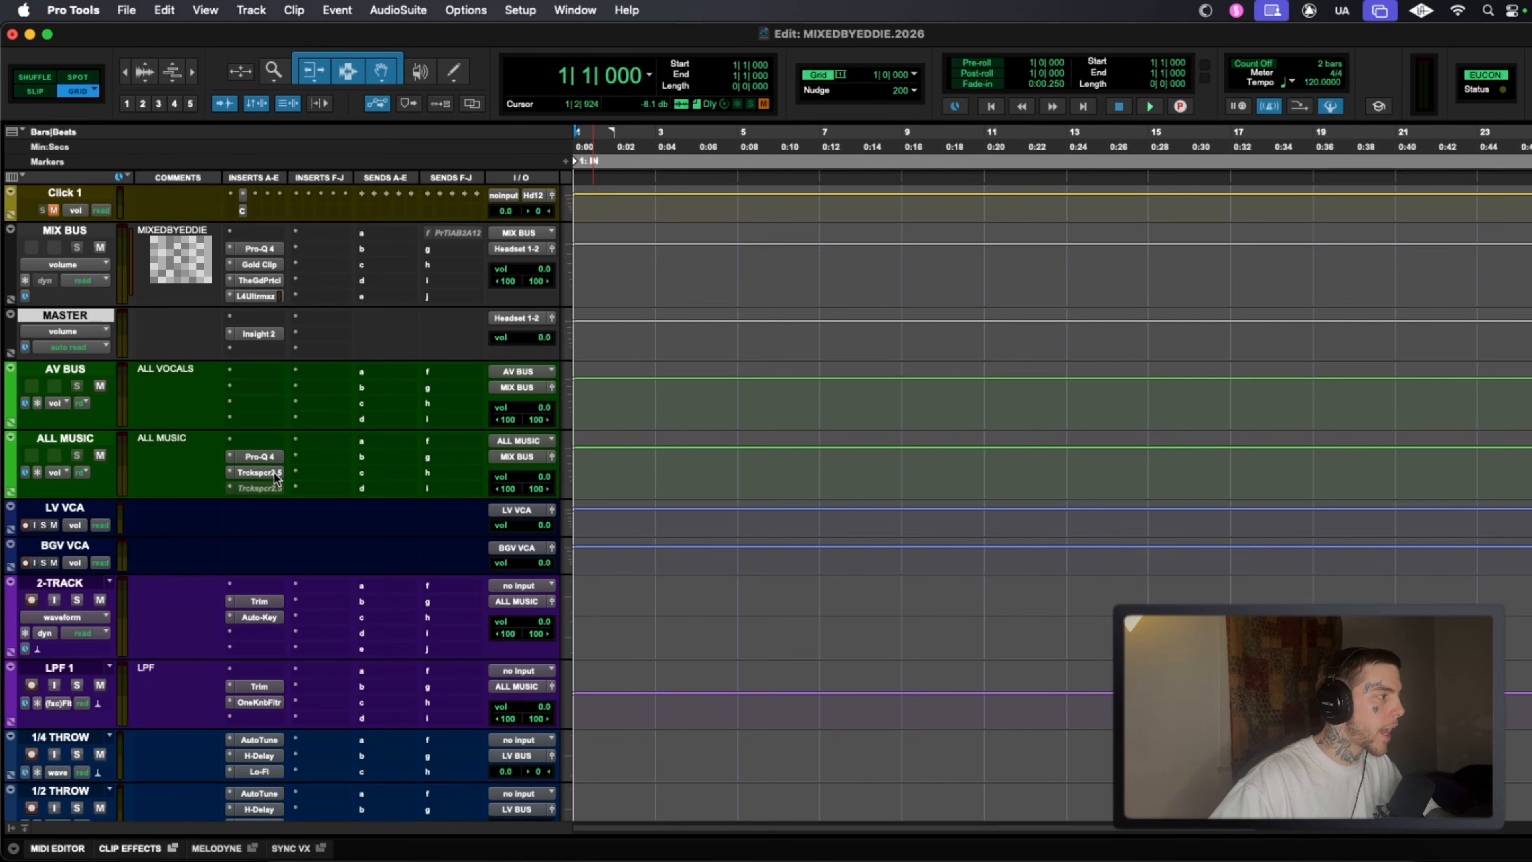
left_click(267, 462)
mouse_move(603, 374)
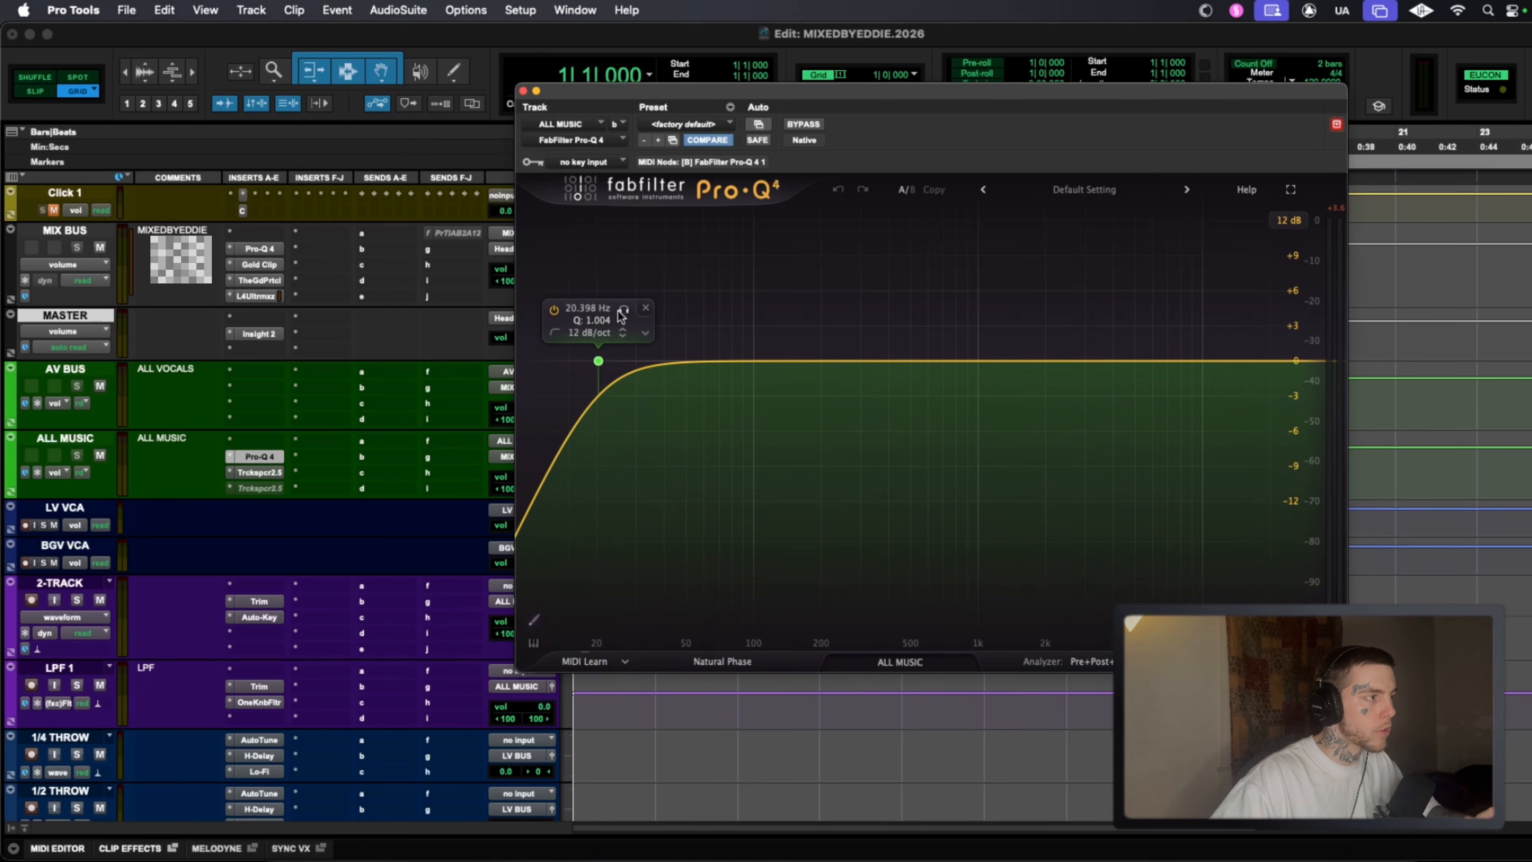
Open the active Trackspacer on ALL MUSIC, set its low cut to about 166 Hz, nudge the high cut and reduce the amount slightly.
left_click(259, 472)
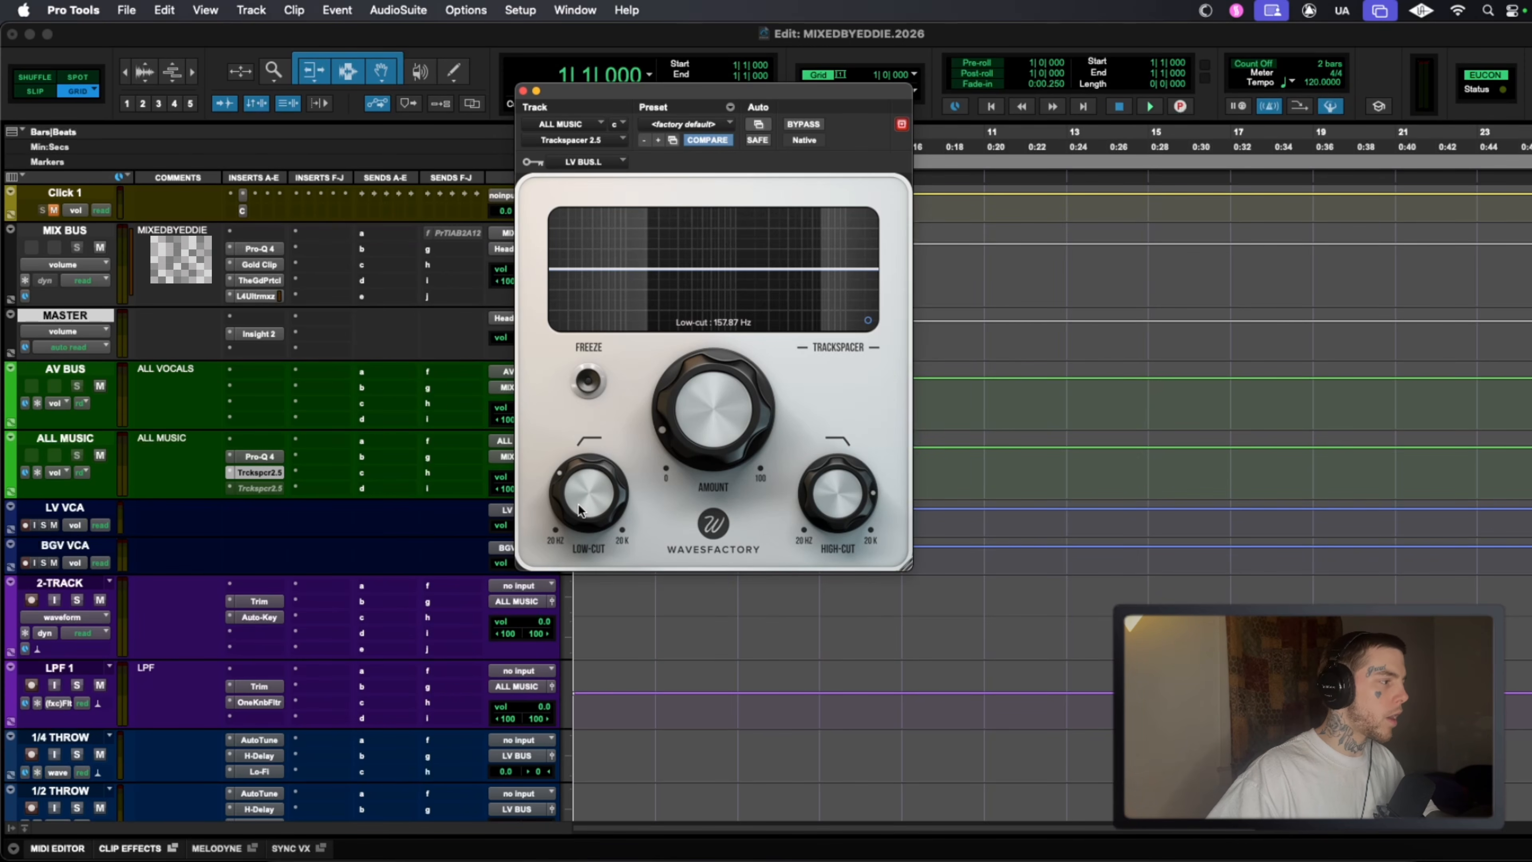
left_click_drag(579, 509, 578, 507)
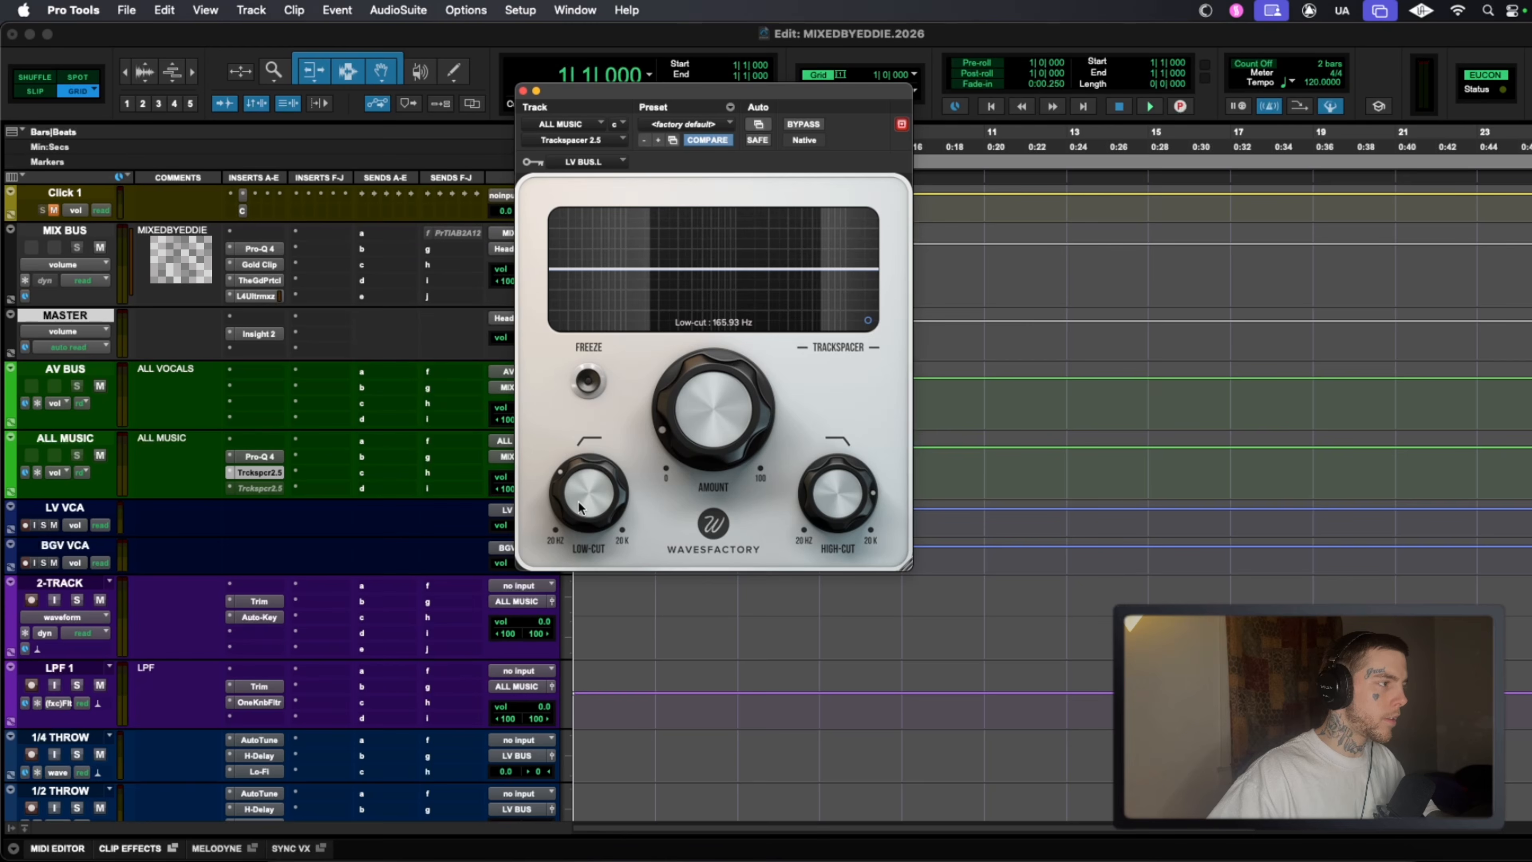
left_click_drag(851, 488, 851, 490)
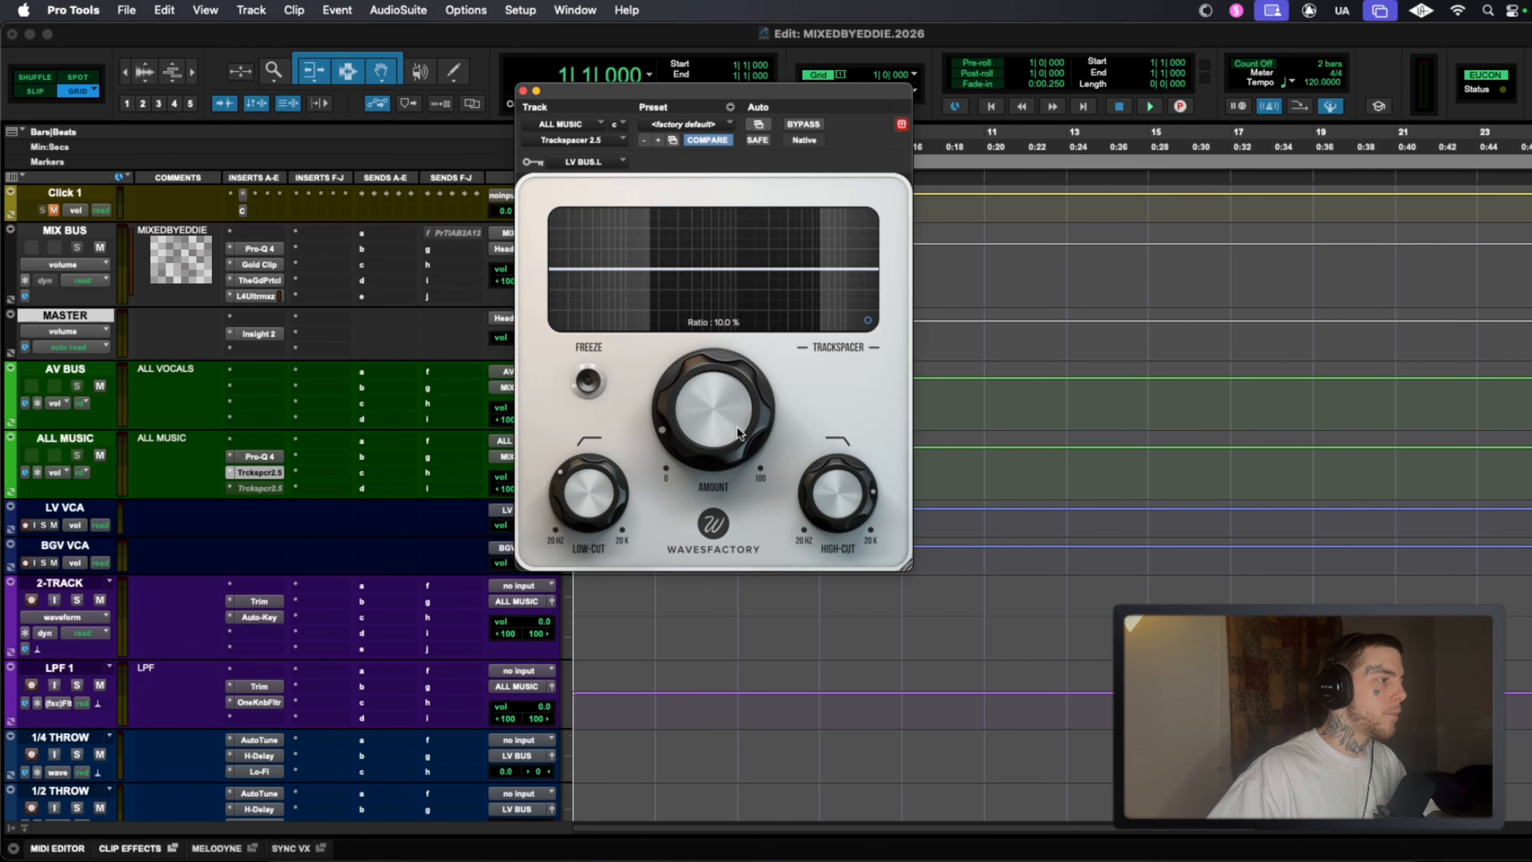
left_click_drag(729, 424, 700, 414)
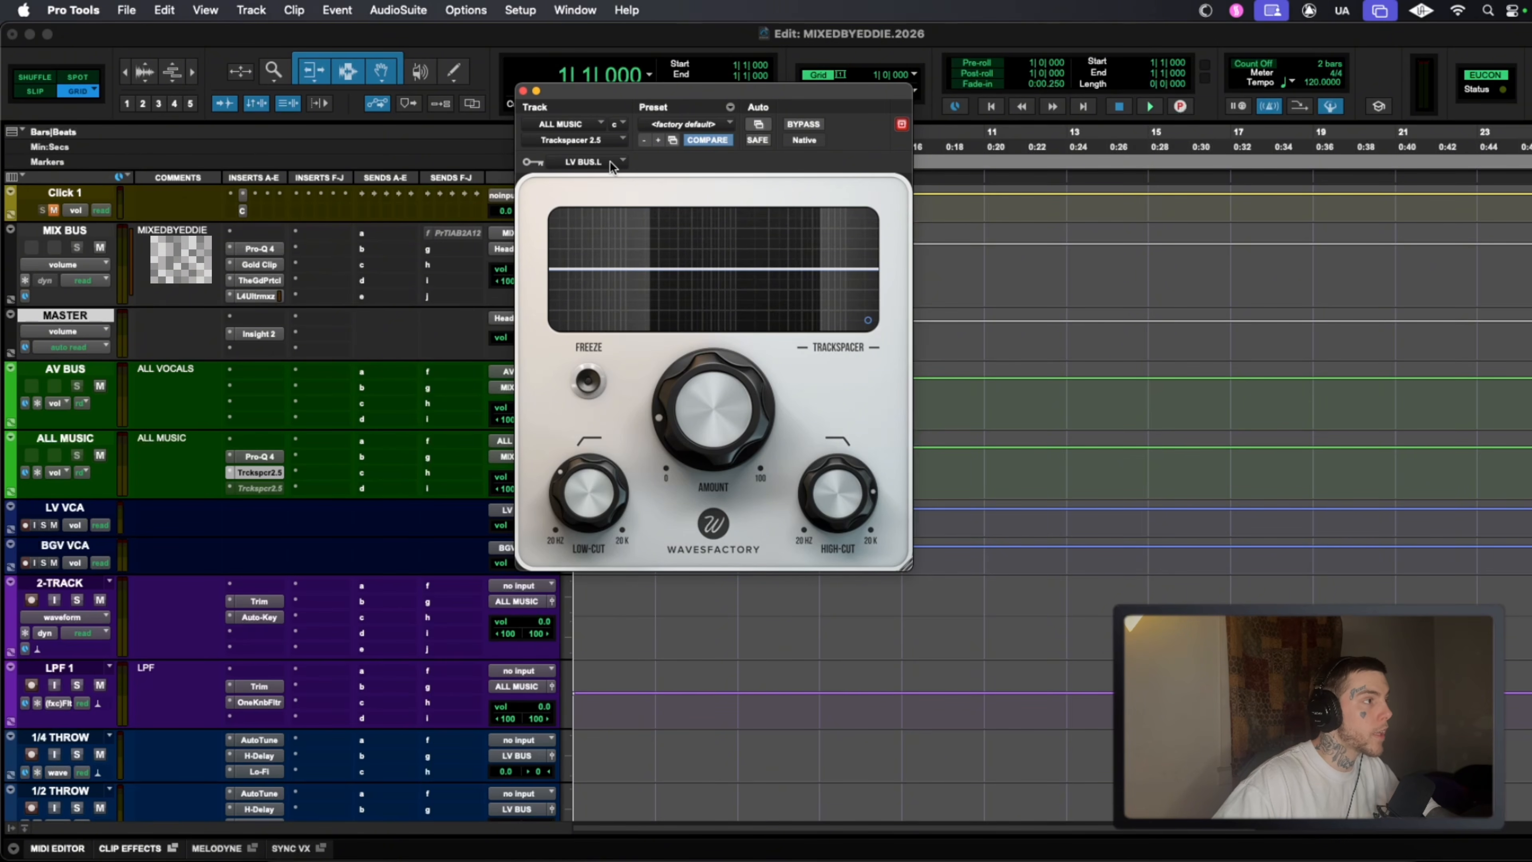
Look over the bus choices for Trackspacer's sidechain key input, leaving LV BUS.L selected.
left_click(600, 166)
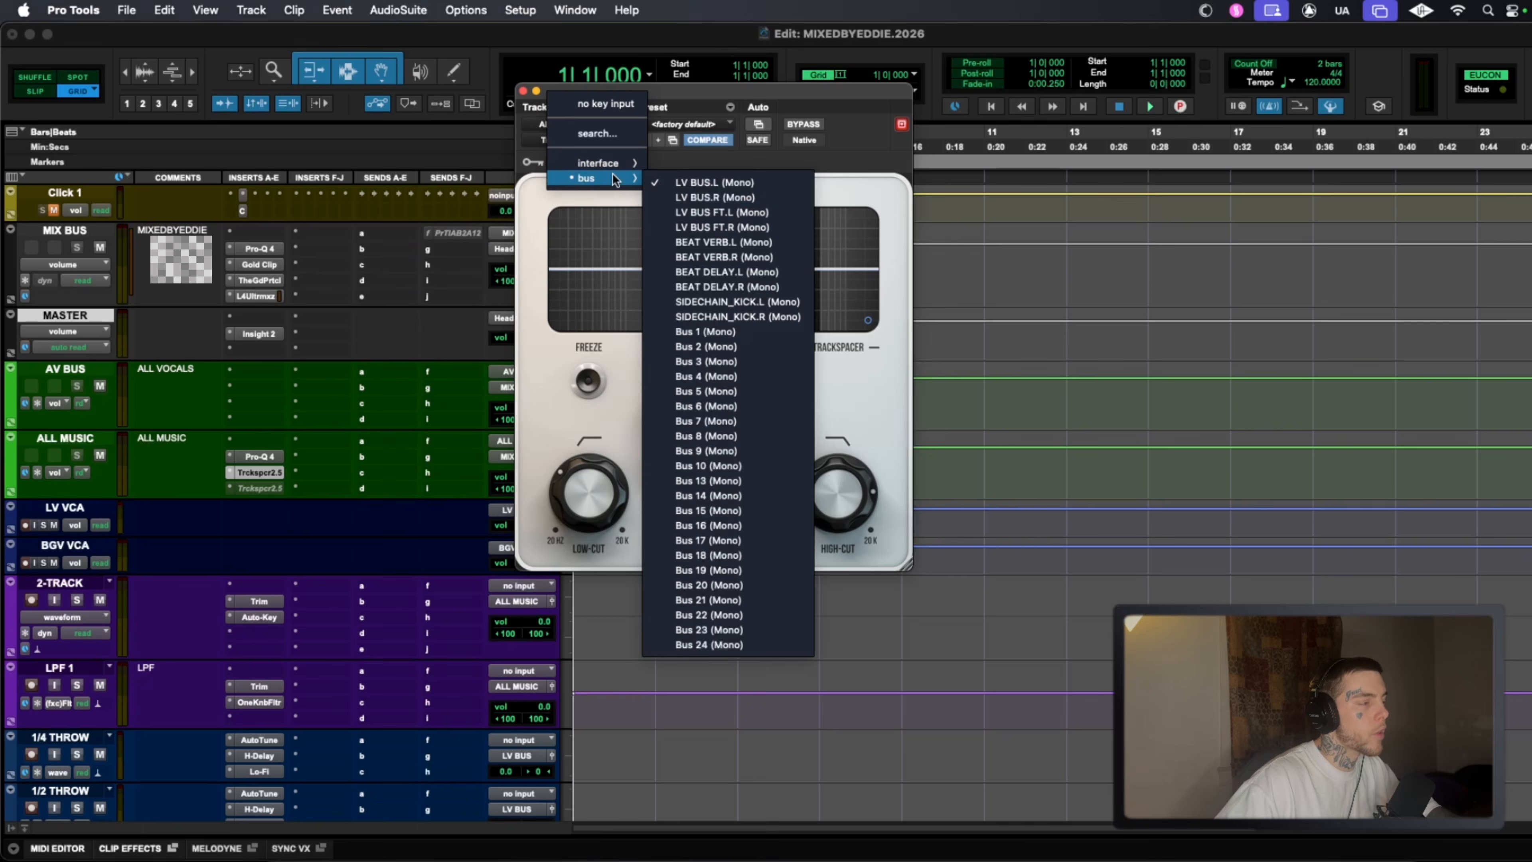
mouse_move(616, 161)
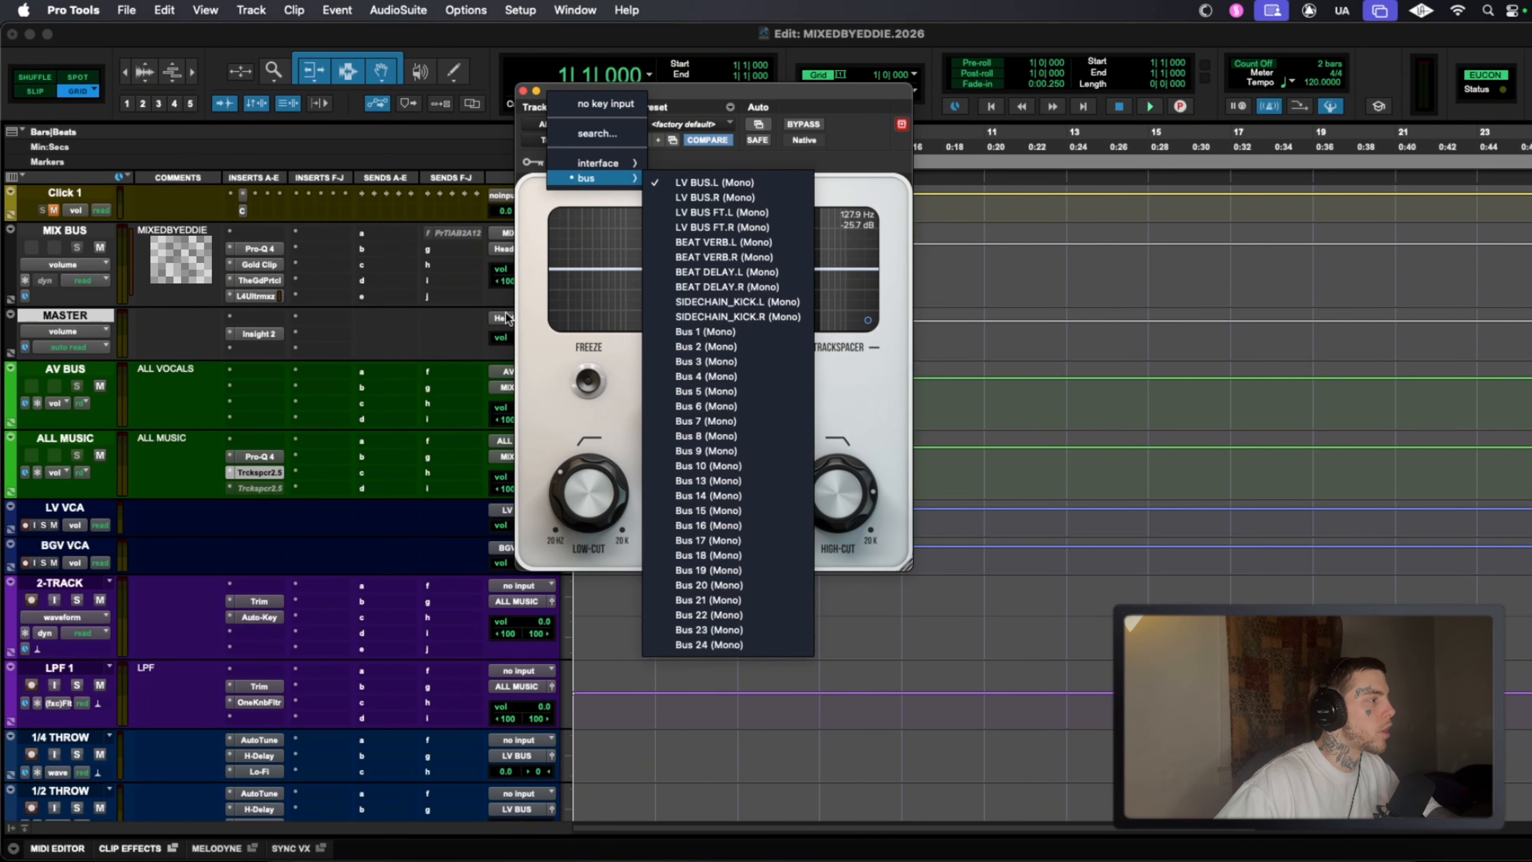
left_click(220, 451)
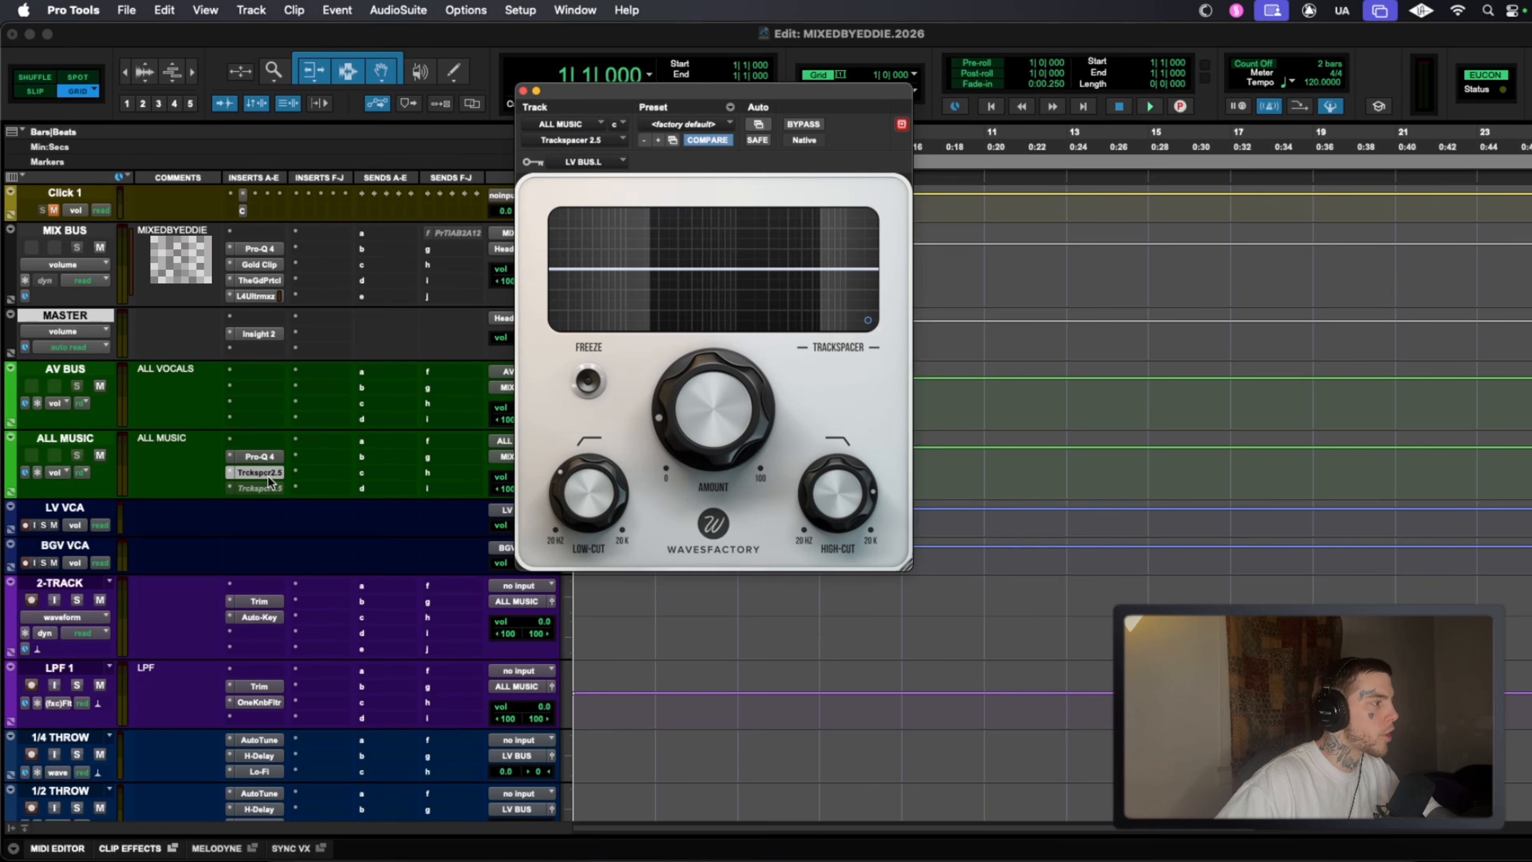
Review the sidechain key input of the first Trackspacer on ALL MUSIC, keeping LV BUS.L selected, and close the plug-in.
left_click(268, 475)
left_click(268, 475)
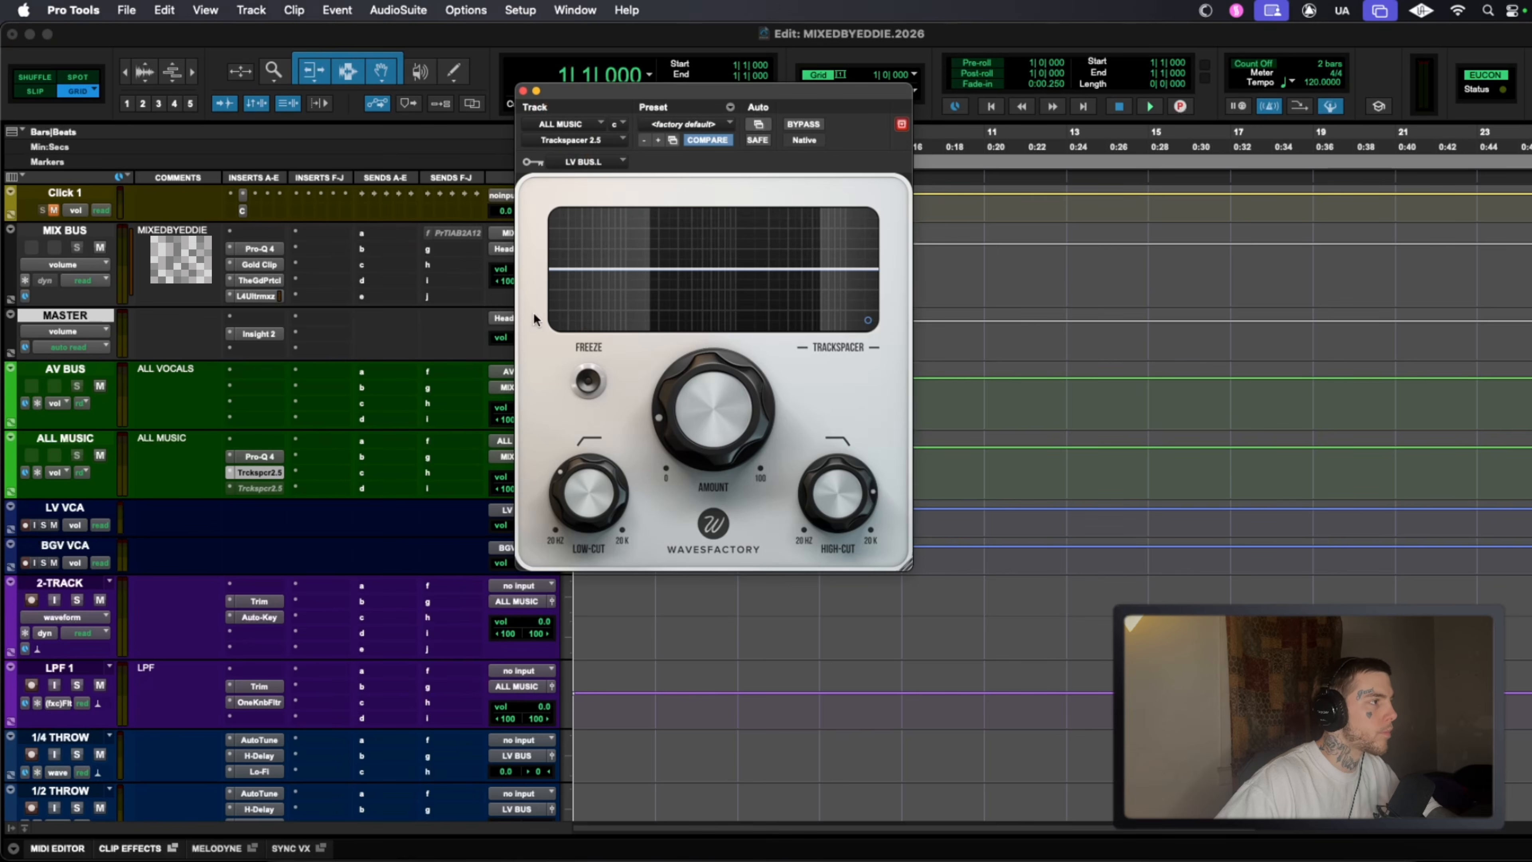
left_click(592, 161)
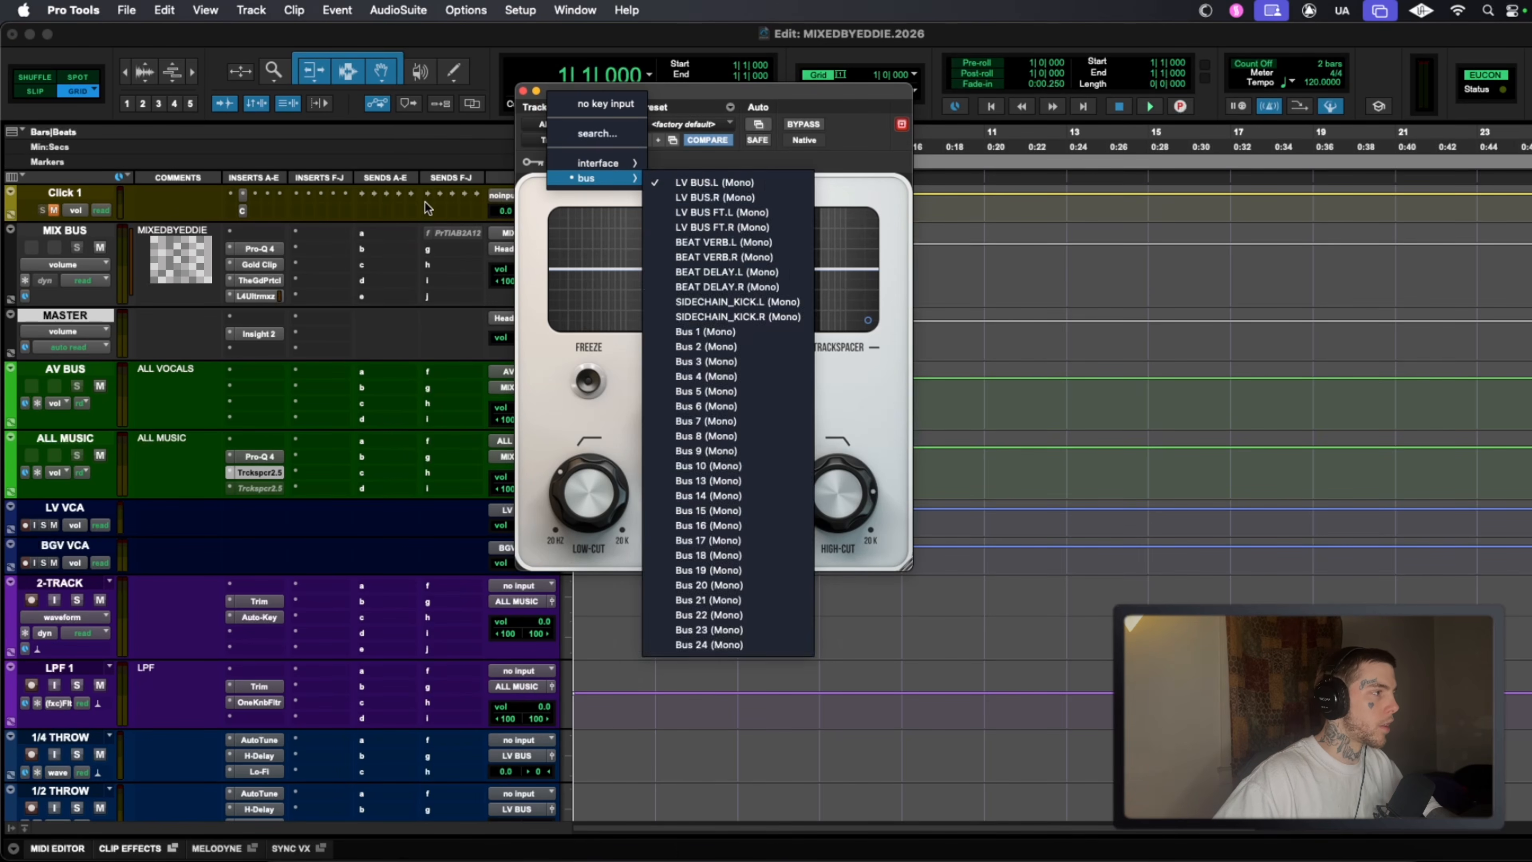
mouse_move(597, 163)
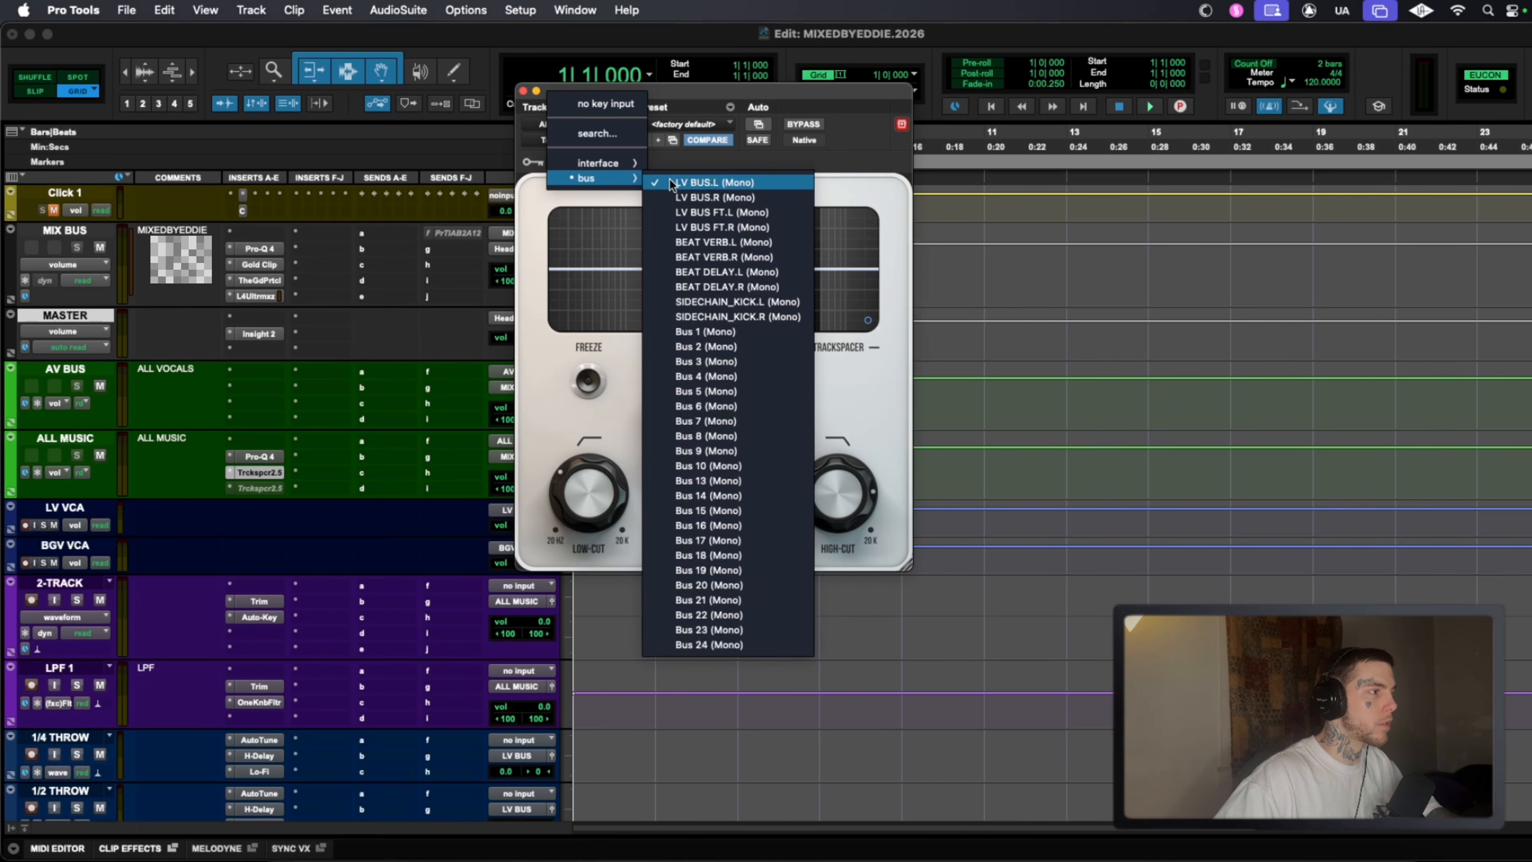
left_click(727, 182)
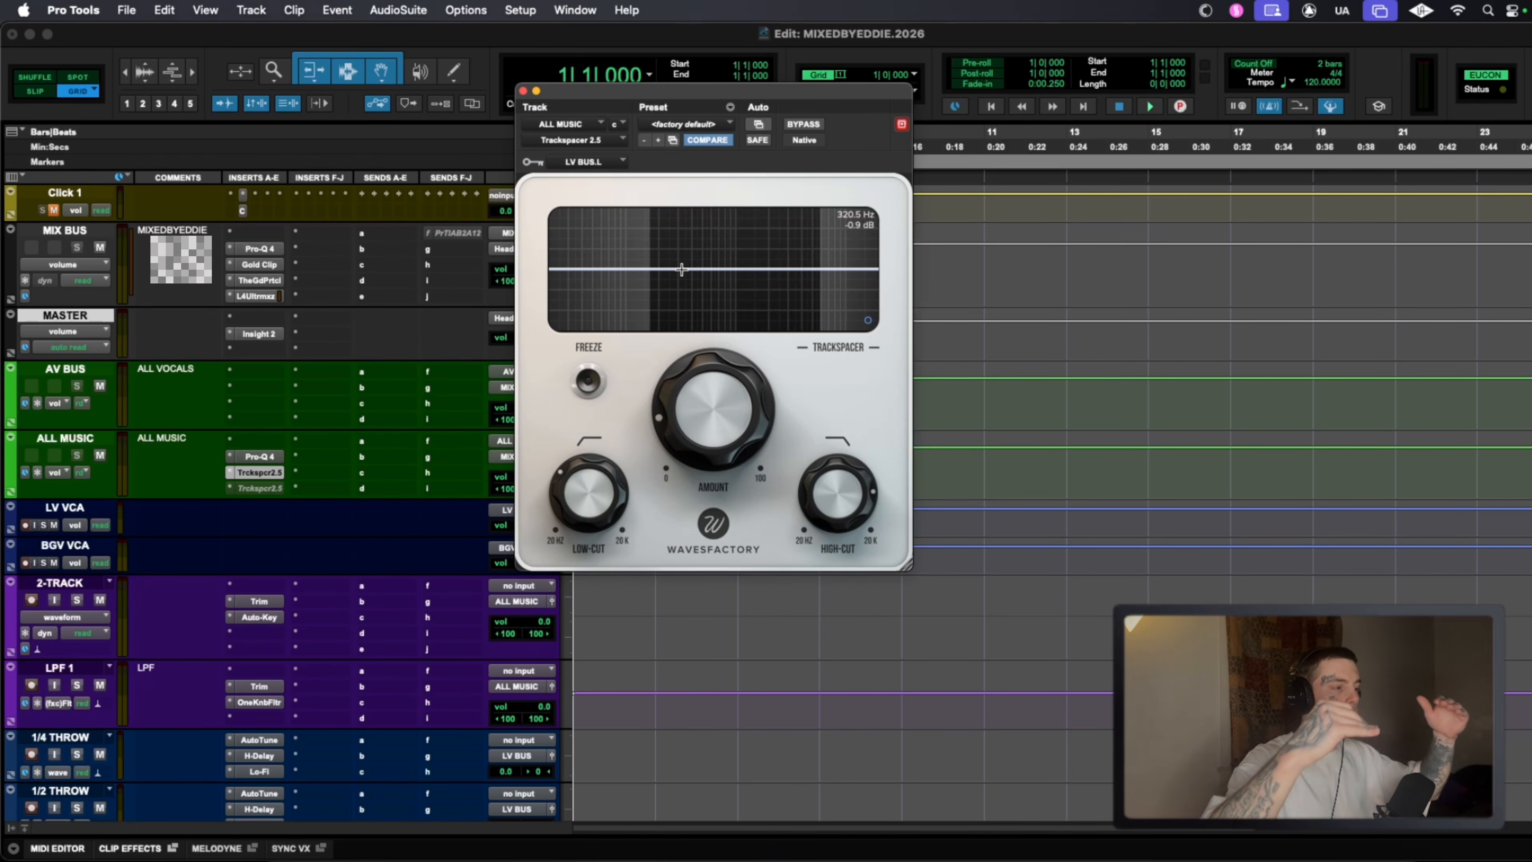
left_click(523, 91)
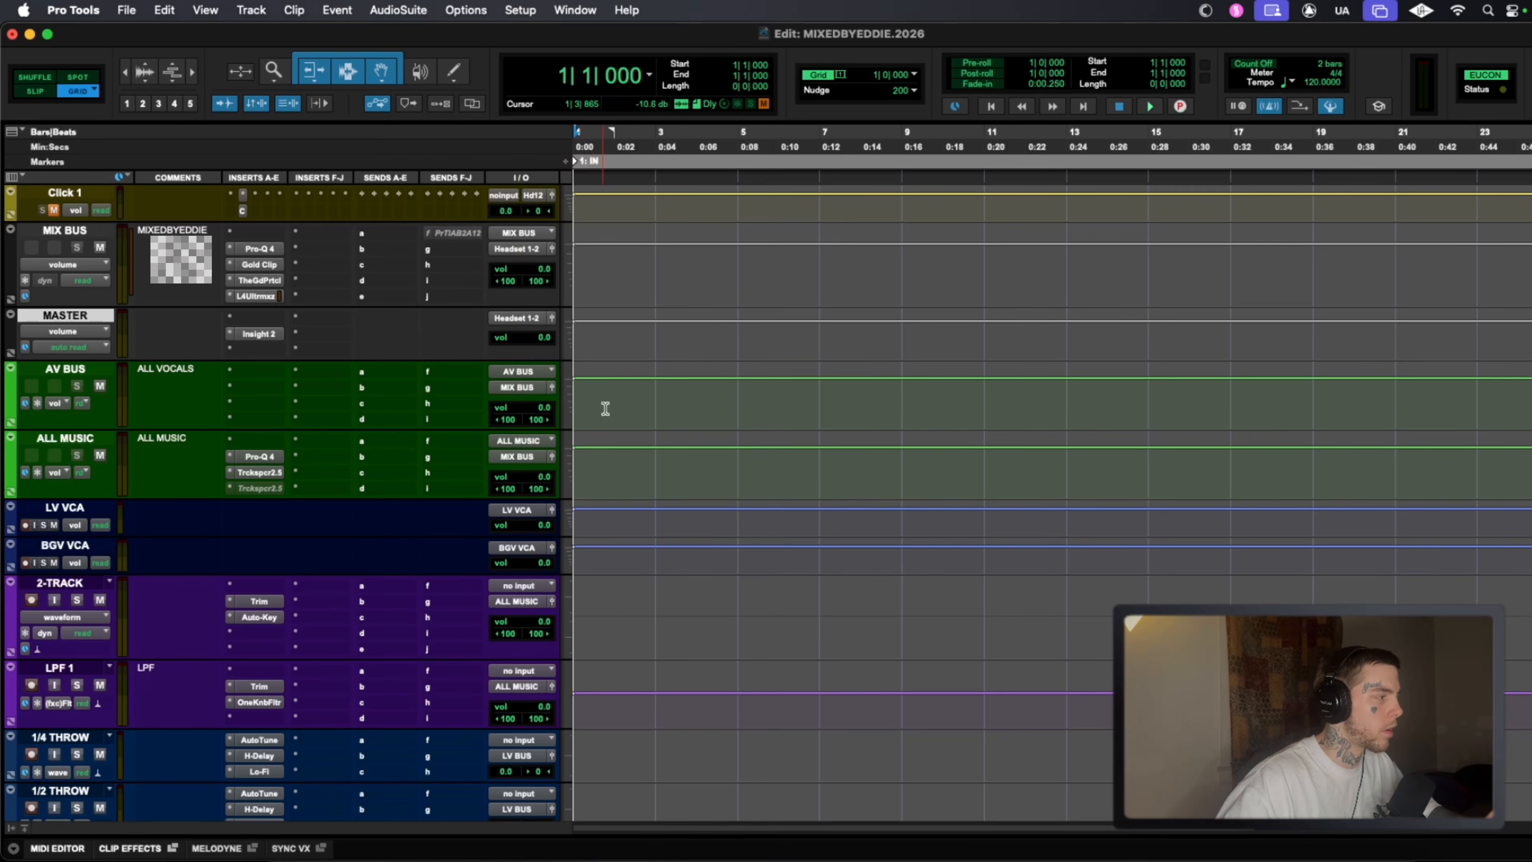
Activate and open the second Trackspacer on ALL MUSIC, review its sidechain key input choices keeping LV BUS FT.L, and close it.
right_click(239, 486)
left_click(289, 504)
left_click(255, 487)
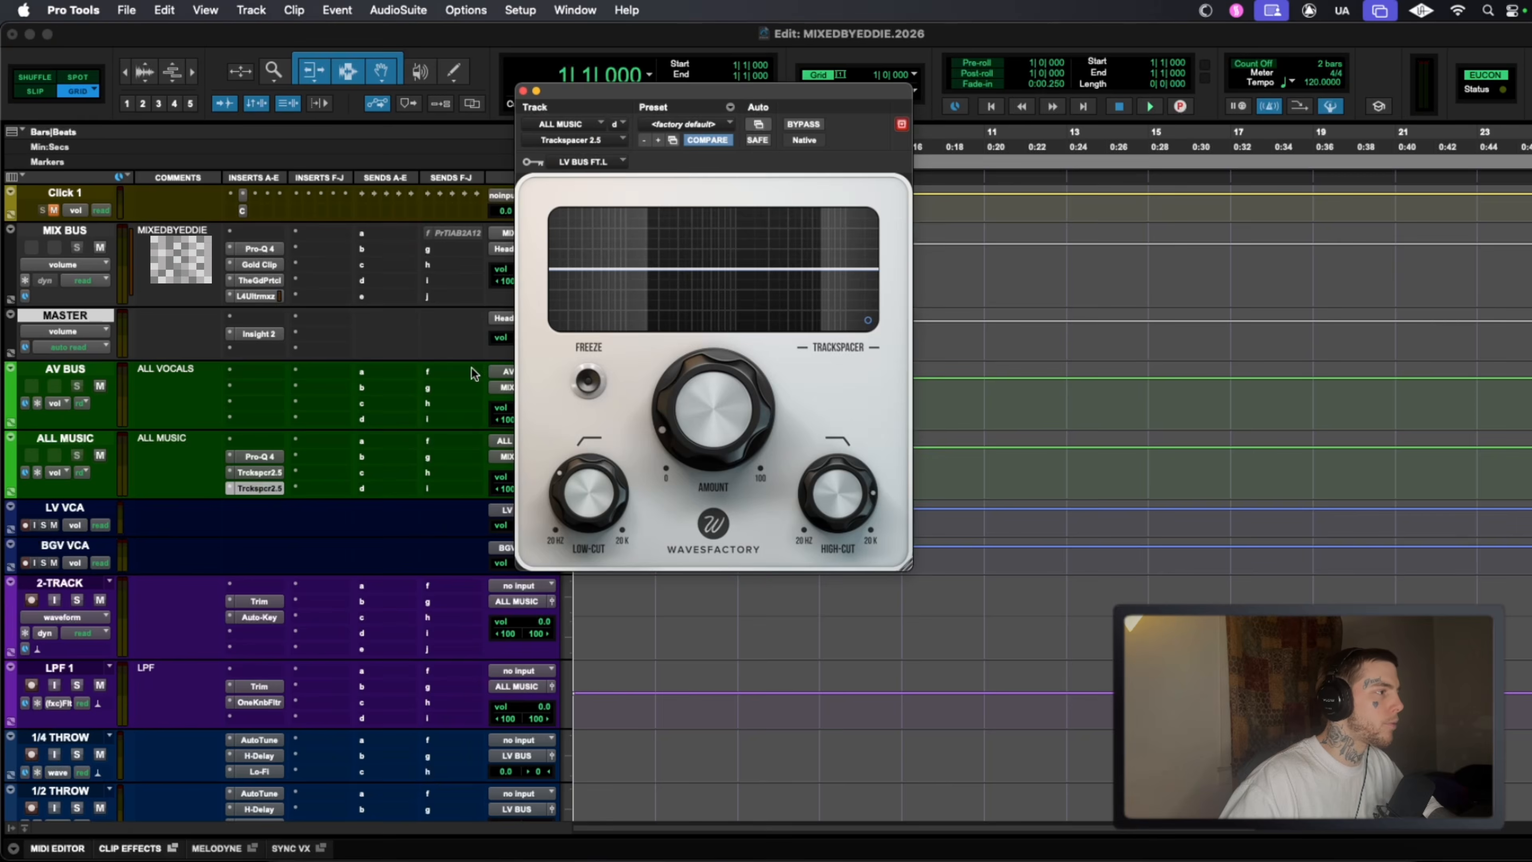
left_click(605, 163)
mouse_move(608, 164)
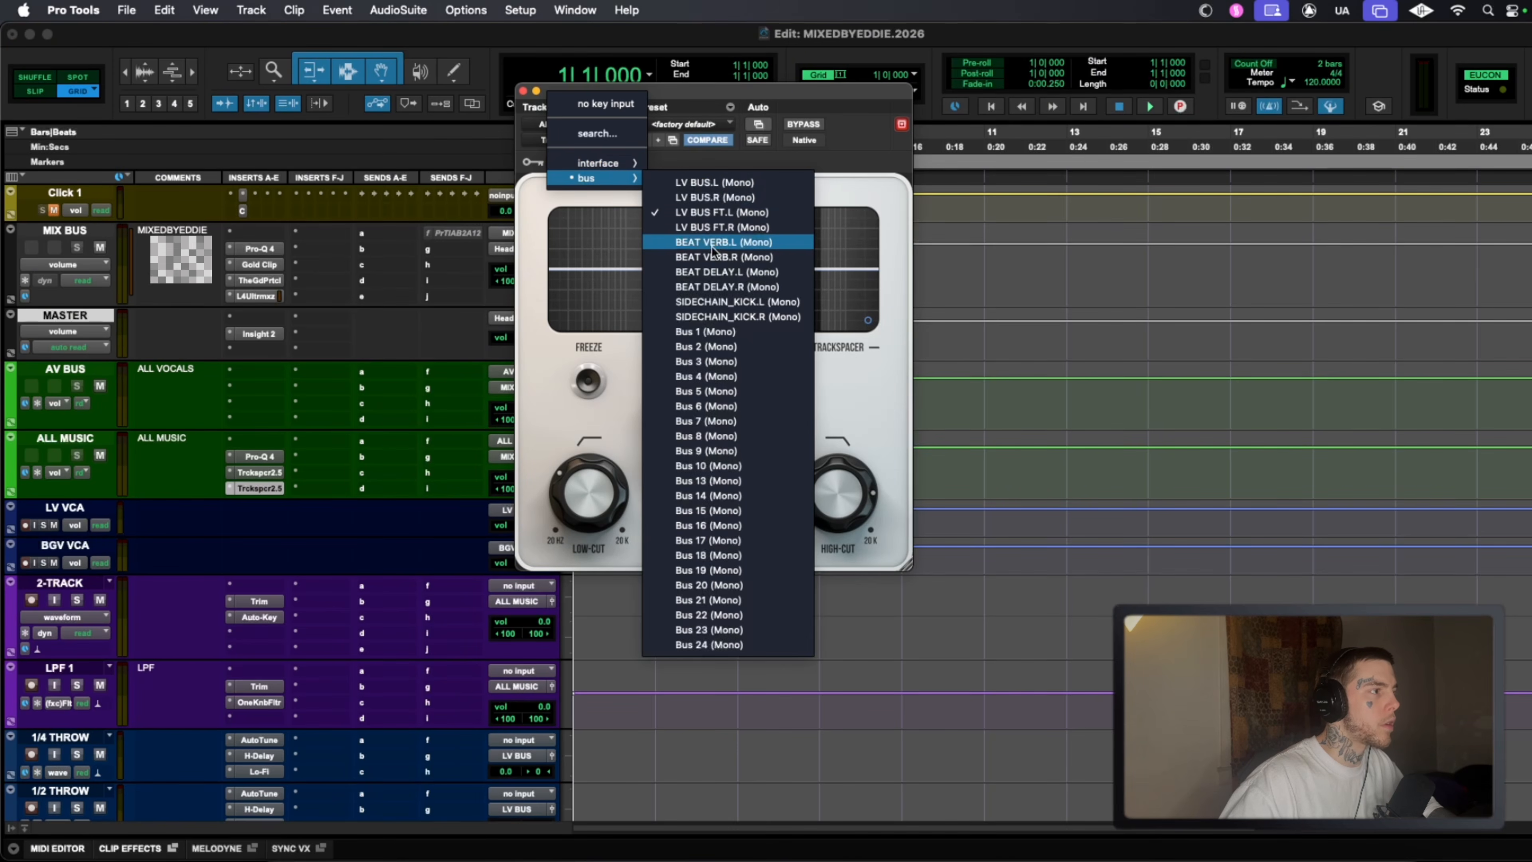
left_click(723, 245)
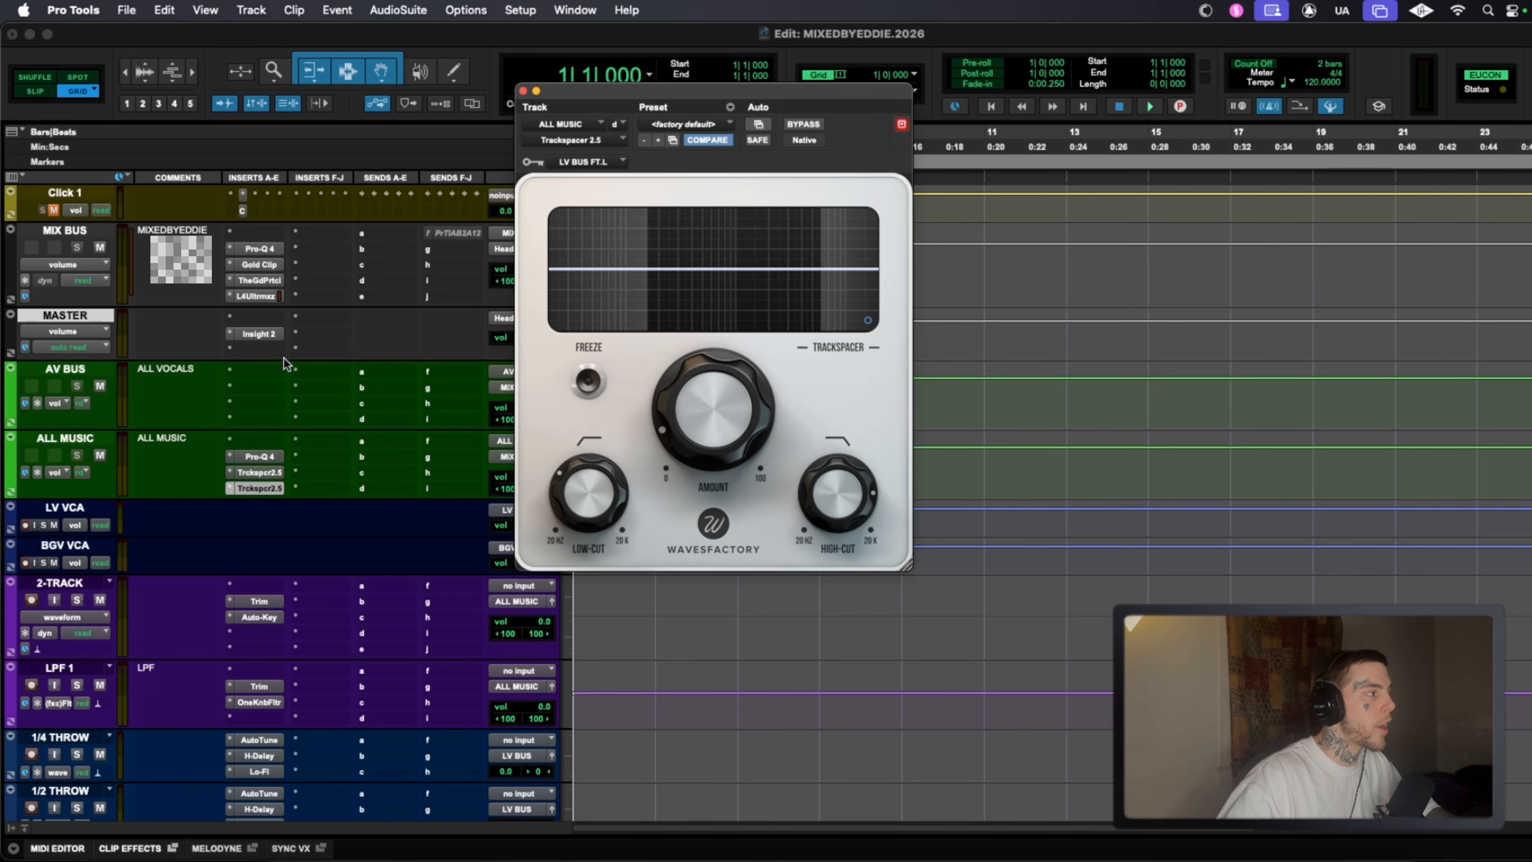
left_click(259, 487)
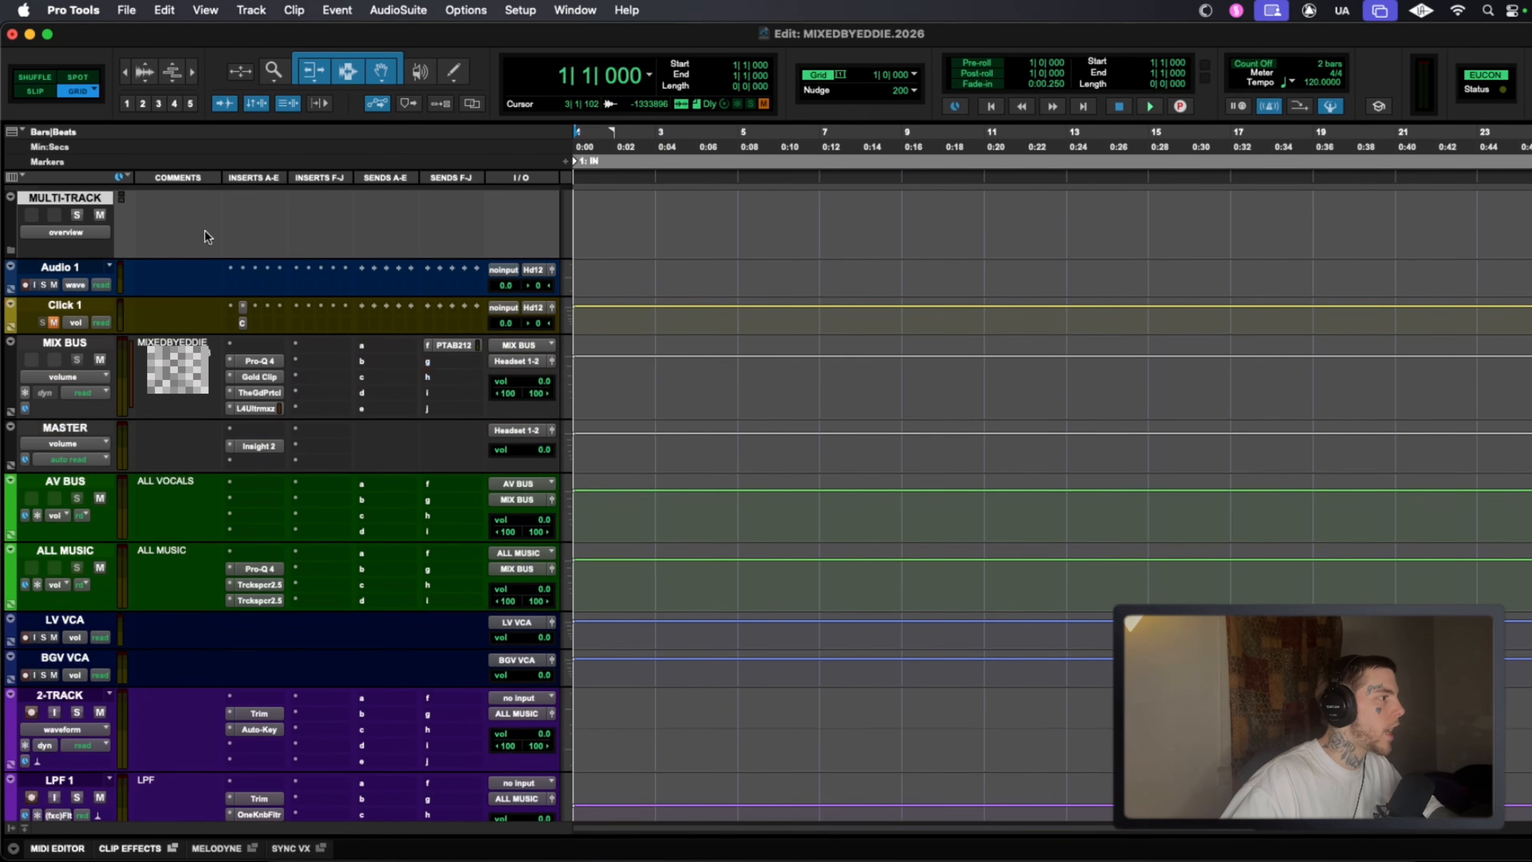
Unmute the 1/4 delay send on the LV BUS and raise its level to -23.9 dB.
scroll(761, 370, "down", 10)
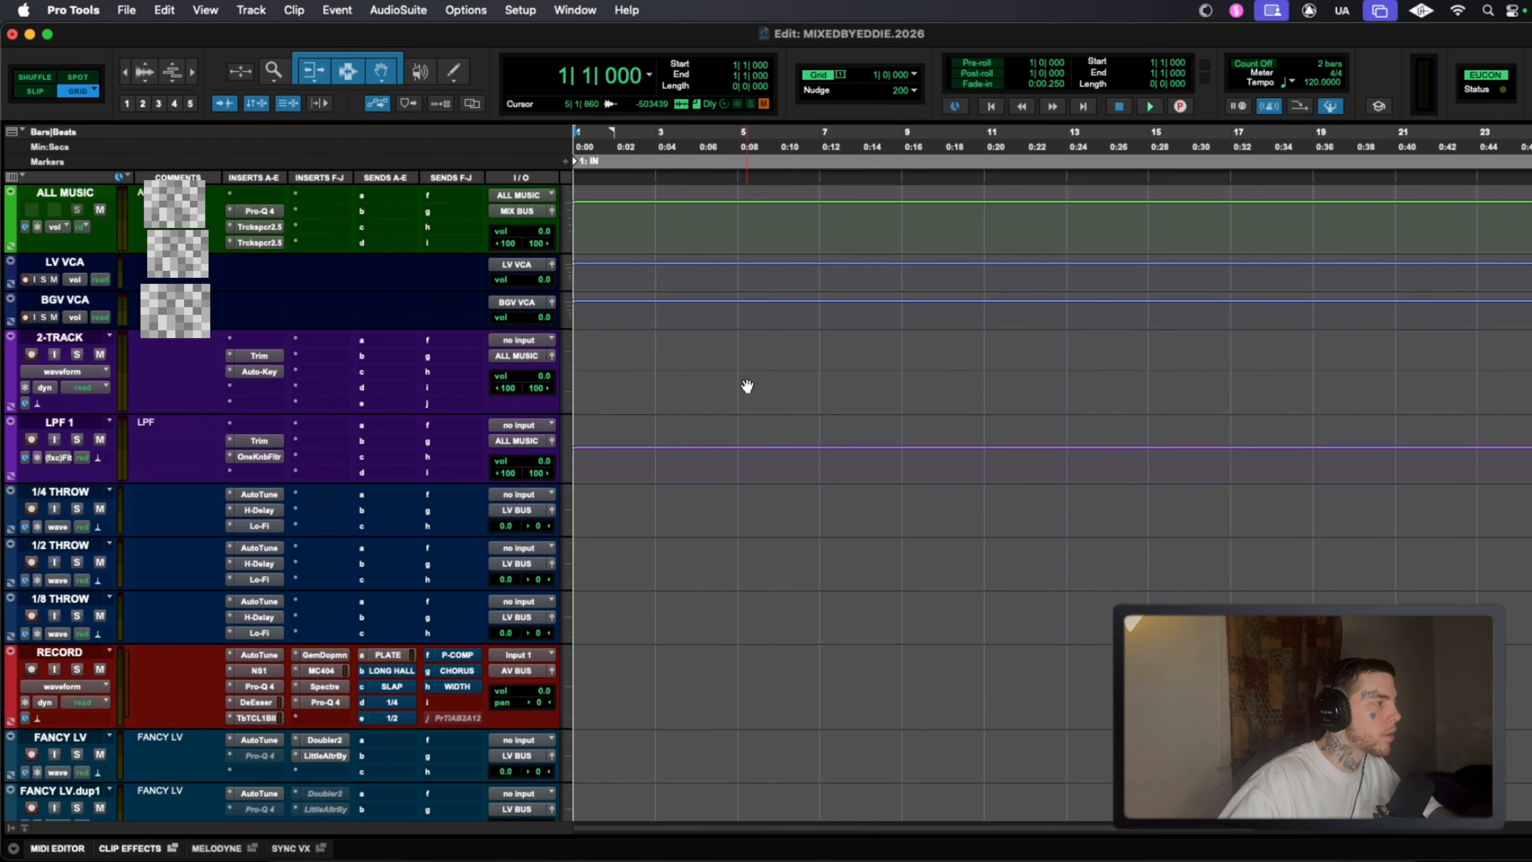
scroll(746, 383, "up", 2)
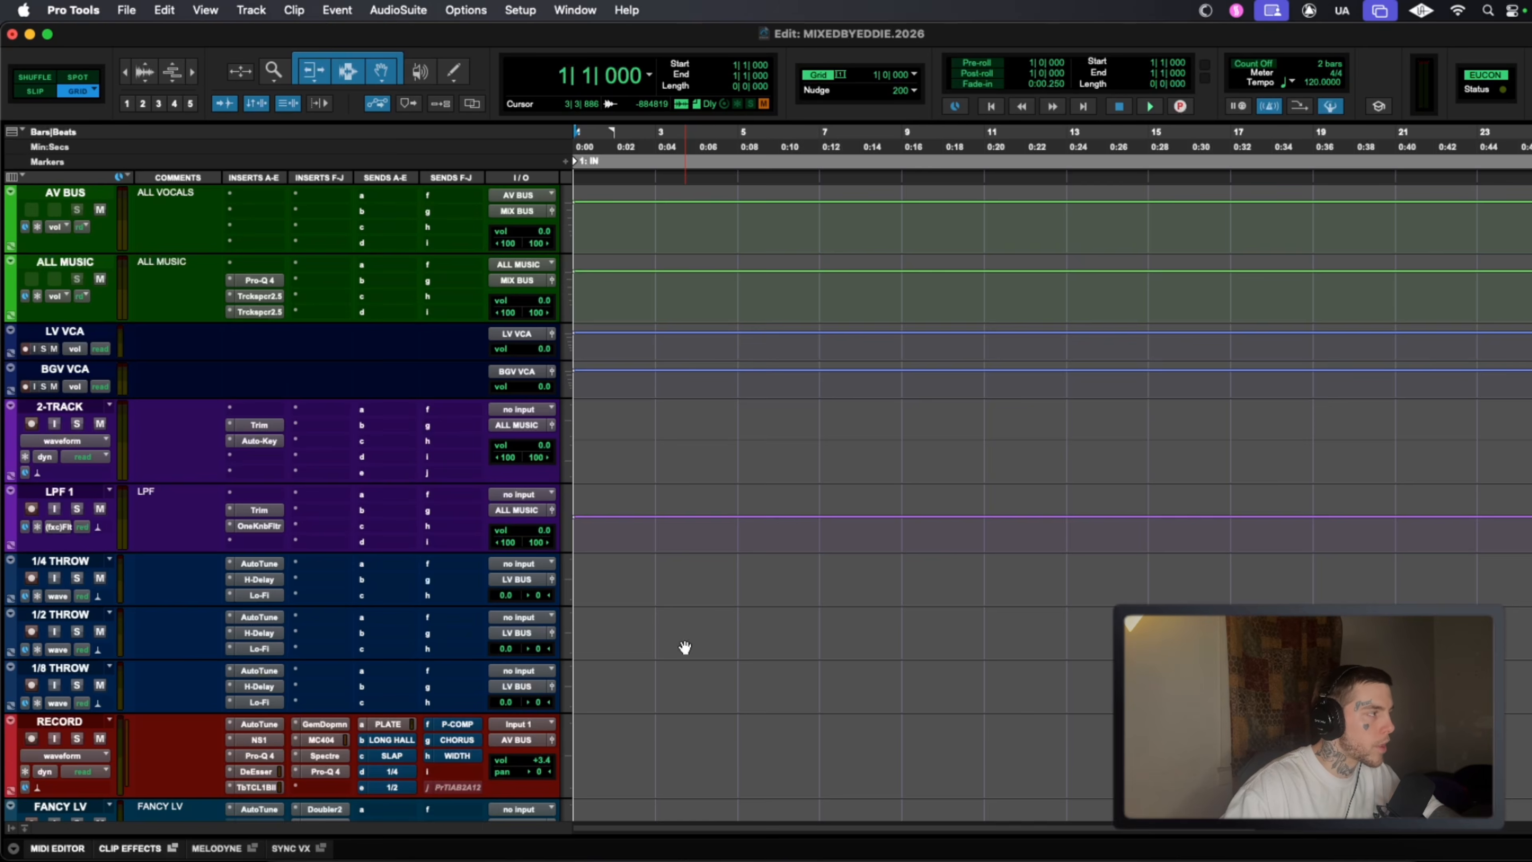
scroll(685, 640, "down", 20)
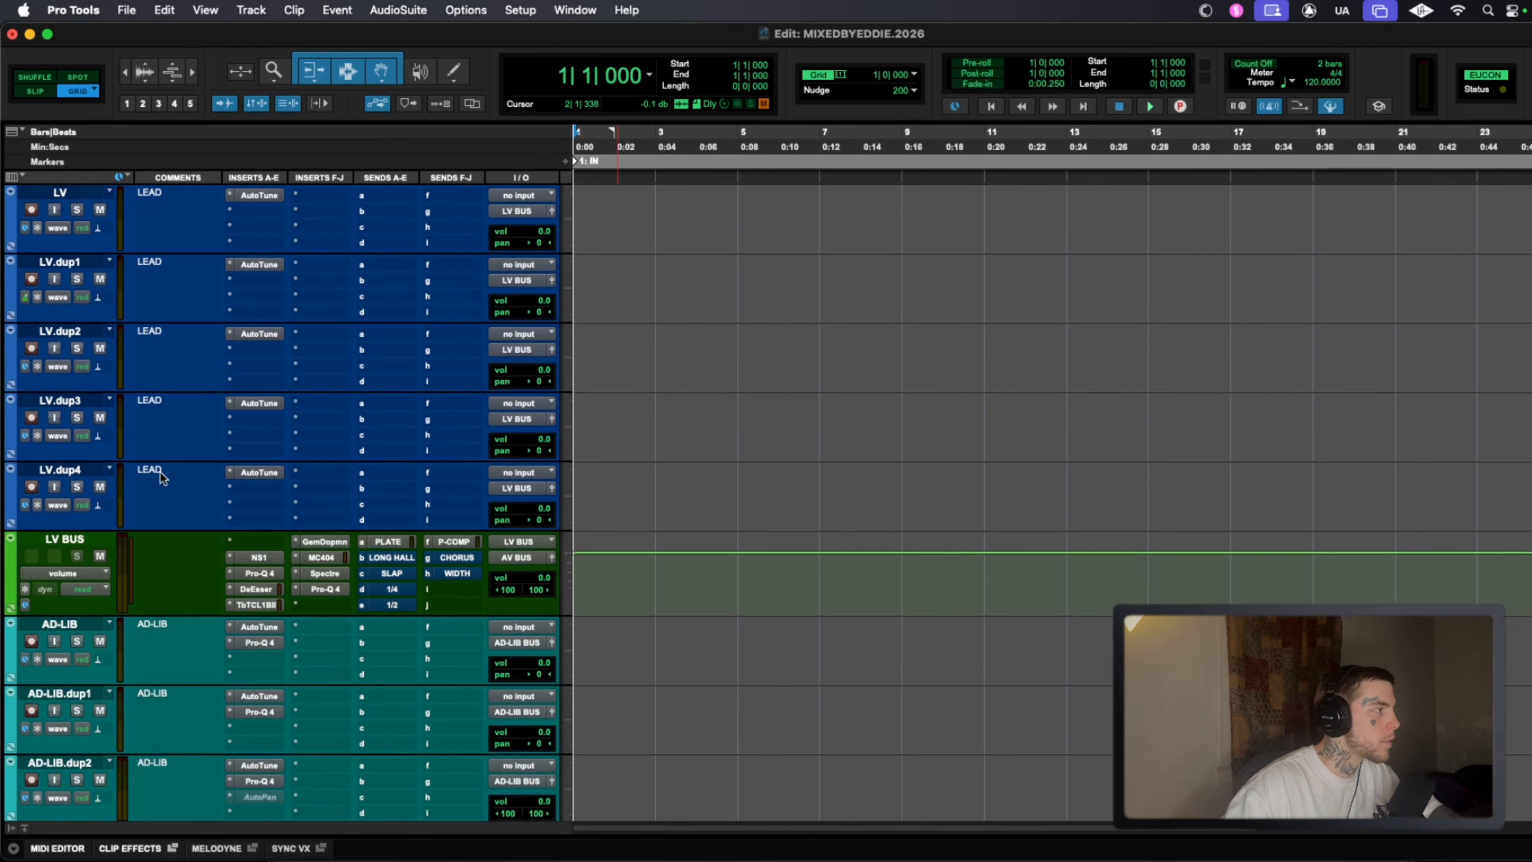
scroll(326, 555, "down", 8)
scroll(603, 564, "up", 10)
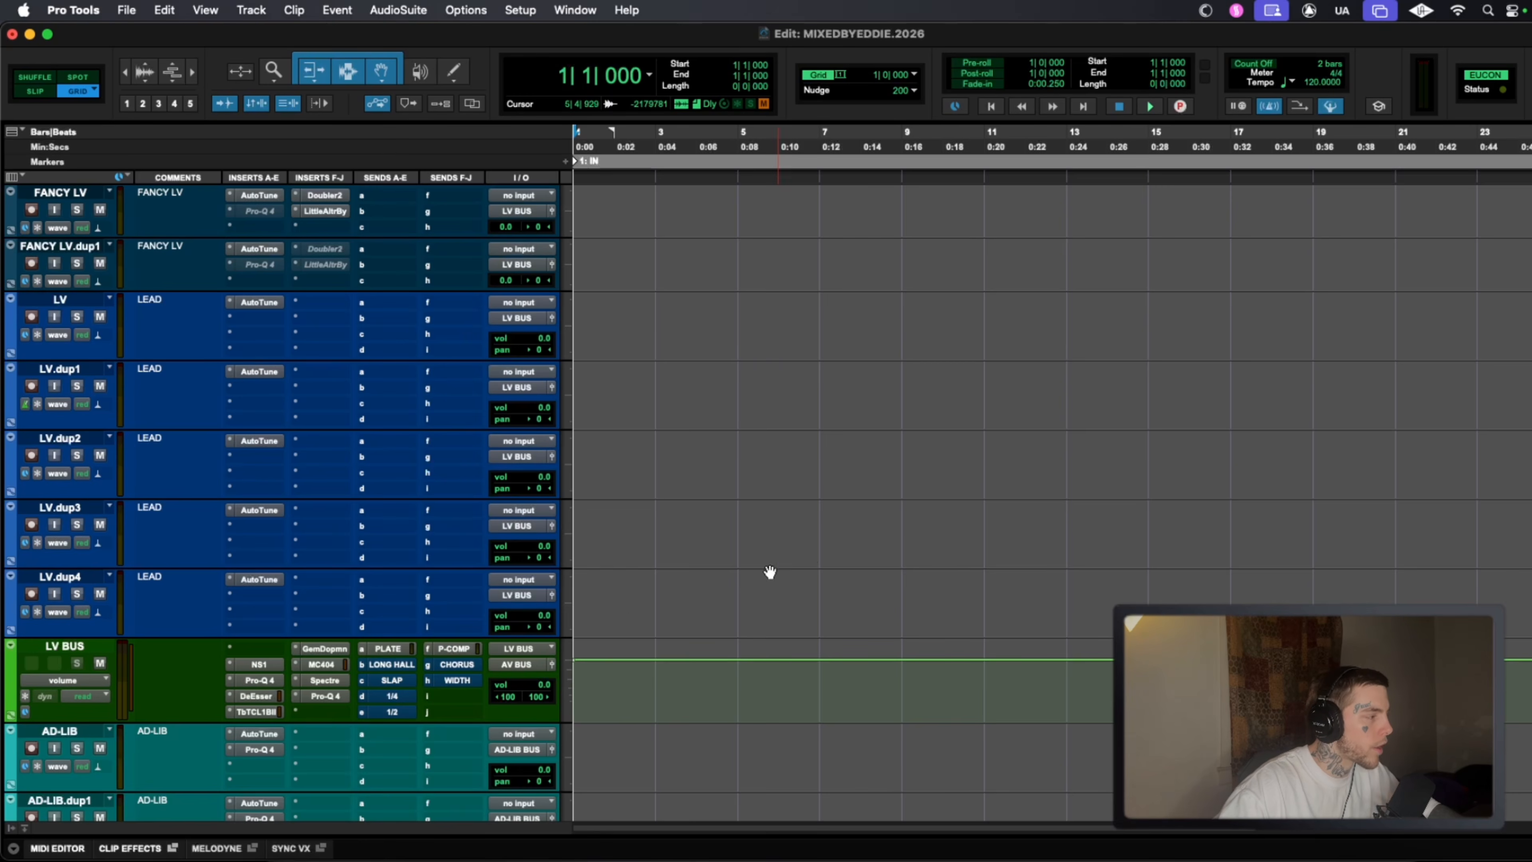
scroll(84, 642, "down", 3)
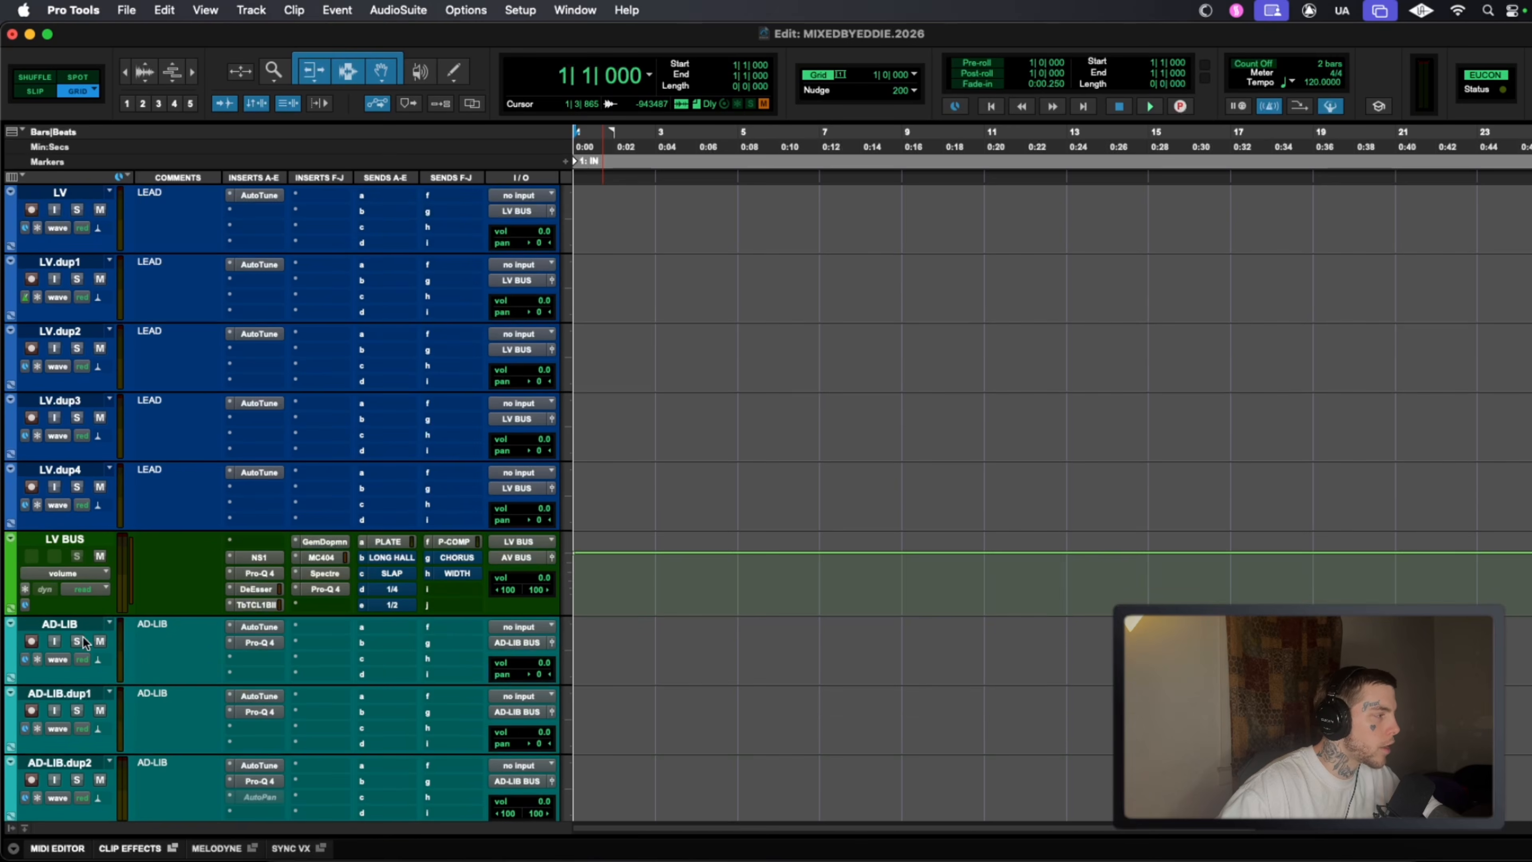
right_click(396, 590)
left_click(422, 593)
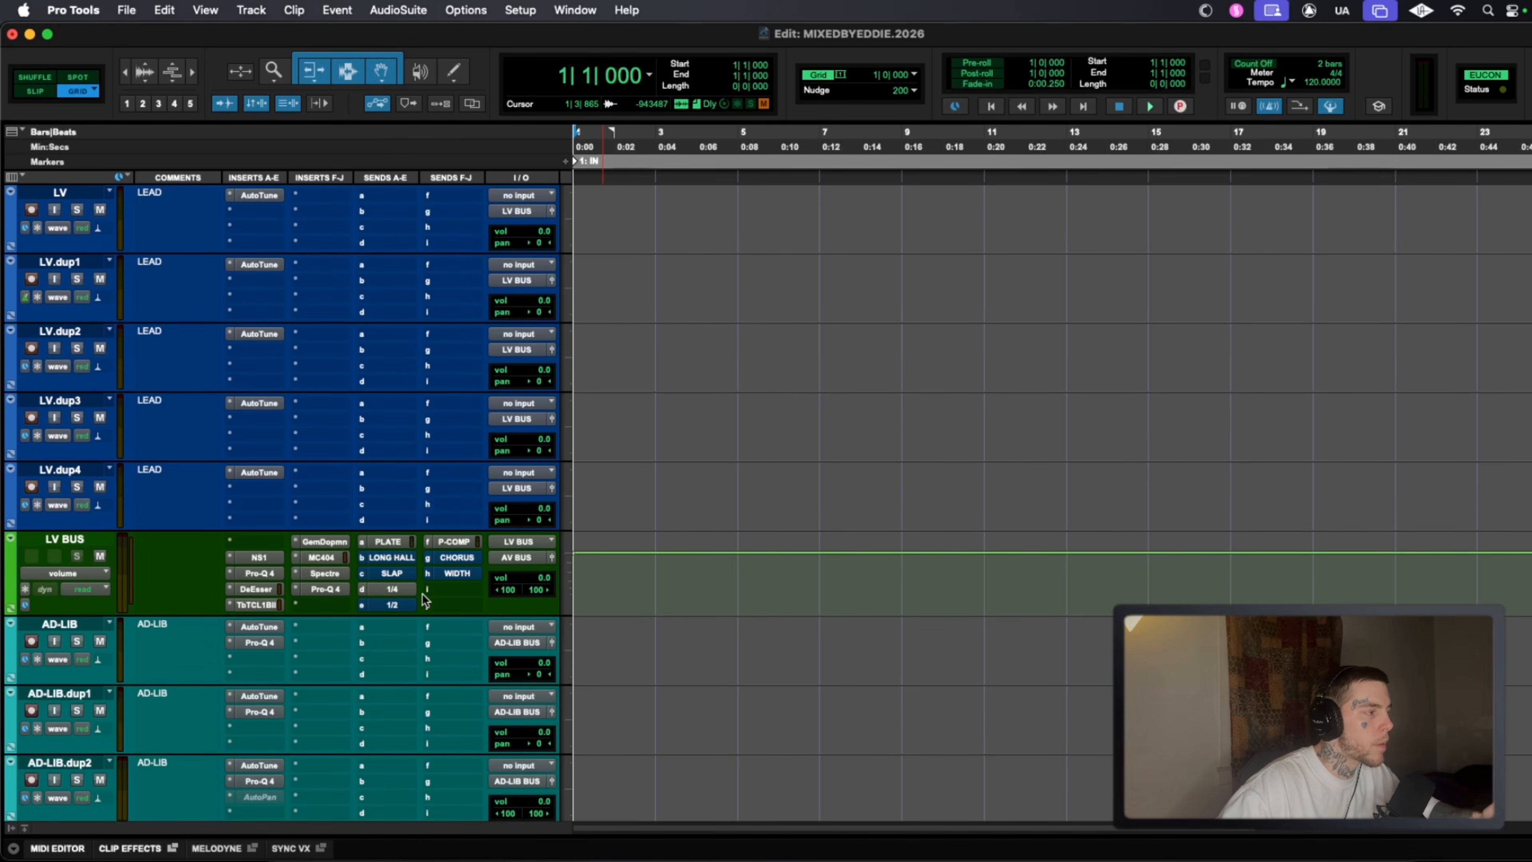
left_click(407, 590)
left_click_drag(158, 510, 159, 464)
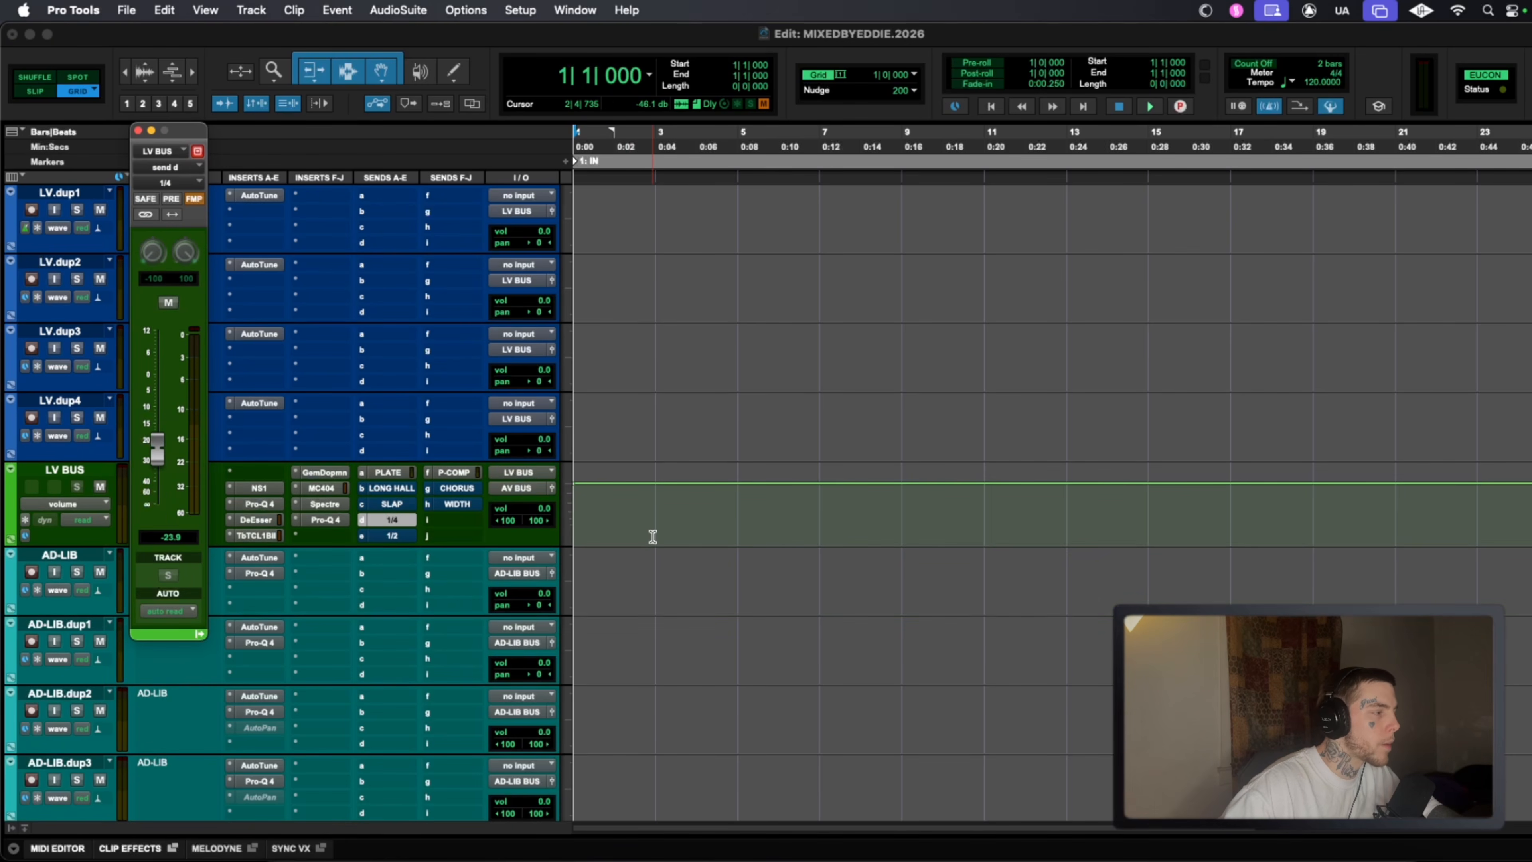
Unmute the 1/4 delay send on the AD-LIB BUS, raise its level to -8.6 dB and close the send window.
scroll(690, 576, "down", 4)
scroll(690, 579, "down", 1)
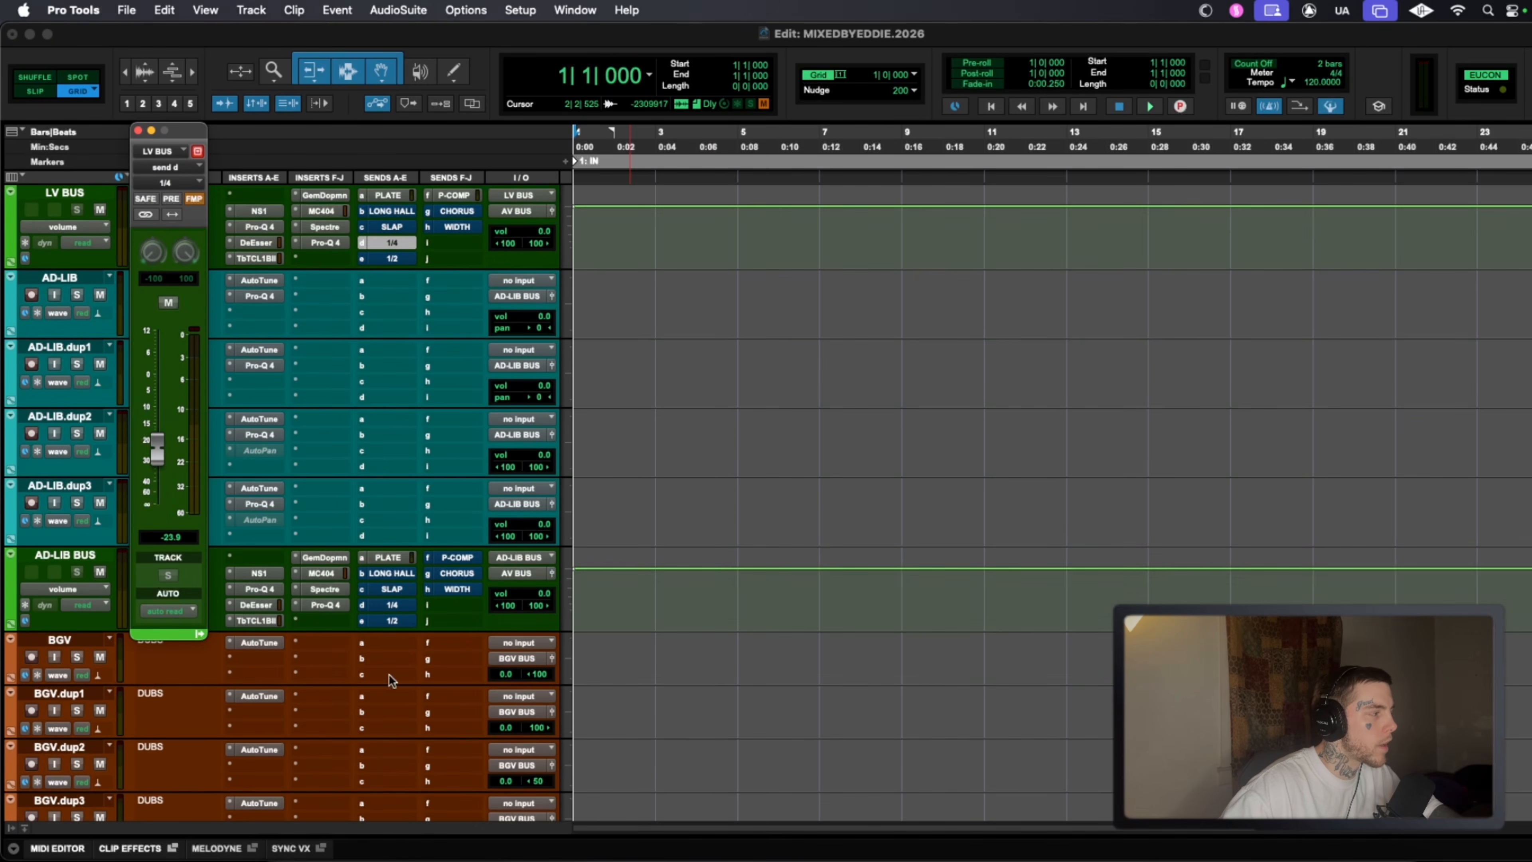
right_click(382, 605)
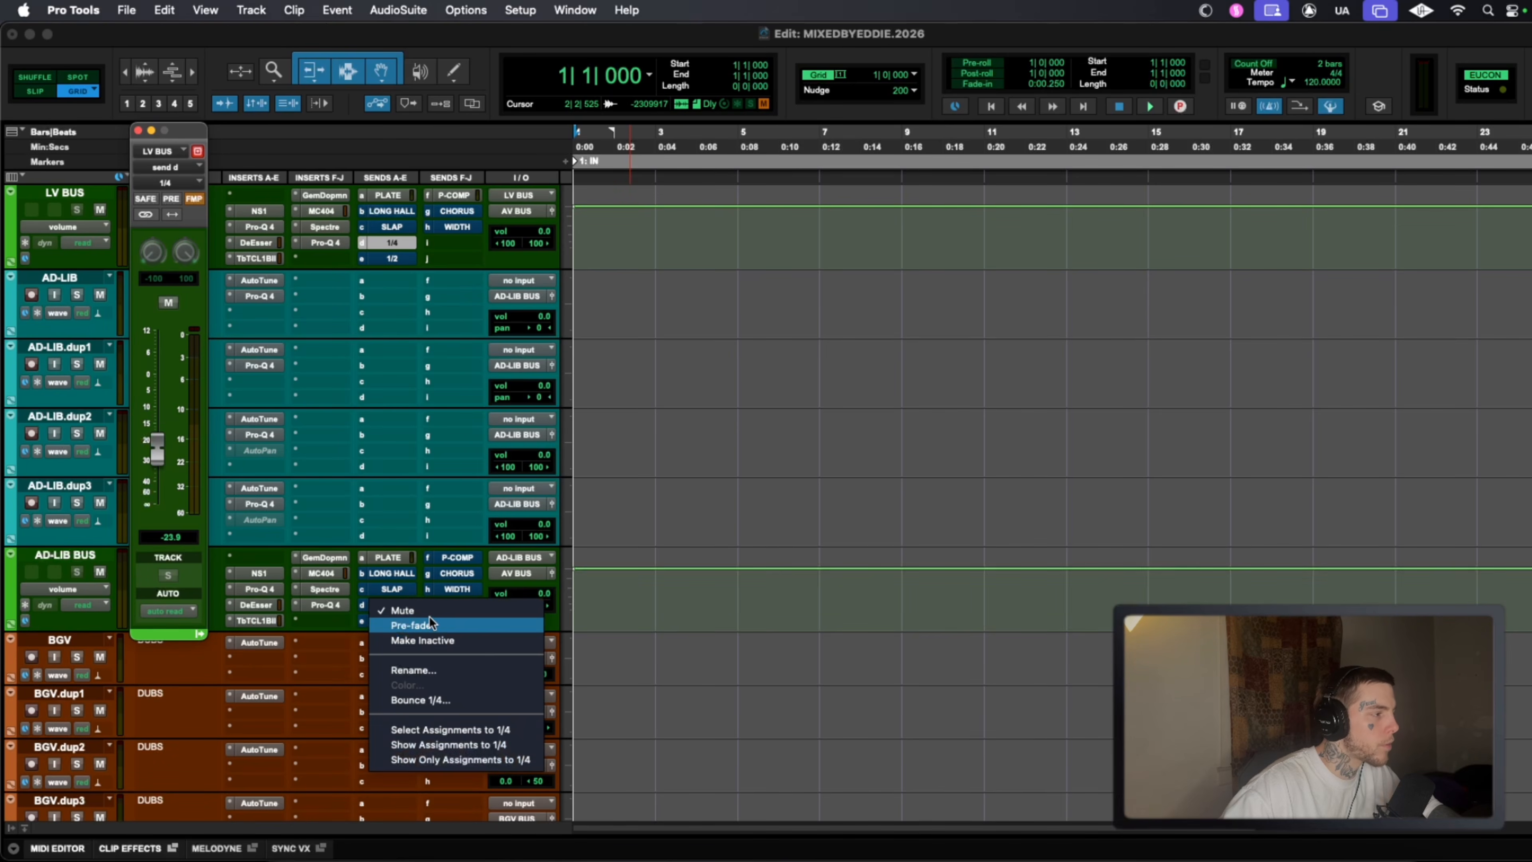
left_click(428, 616)
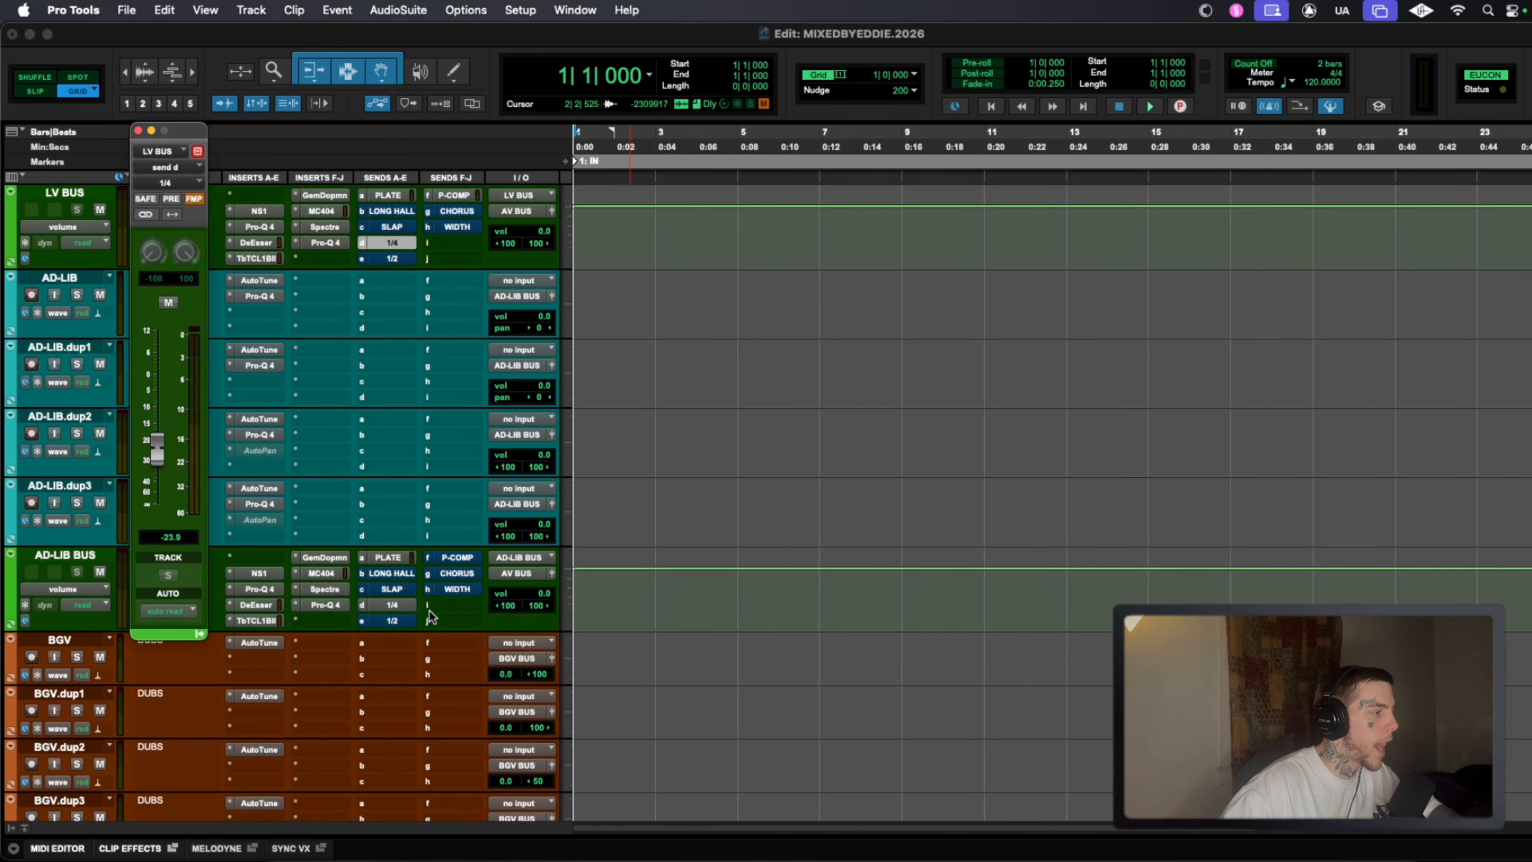
left_click(138, 130)
left_click(377, 606)
left_click_drag(157, 505, 155, 407)
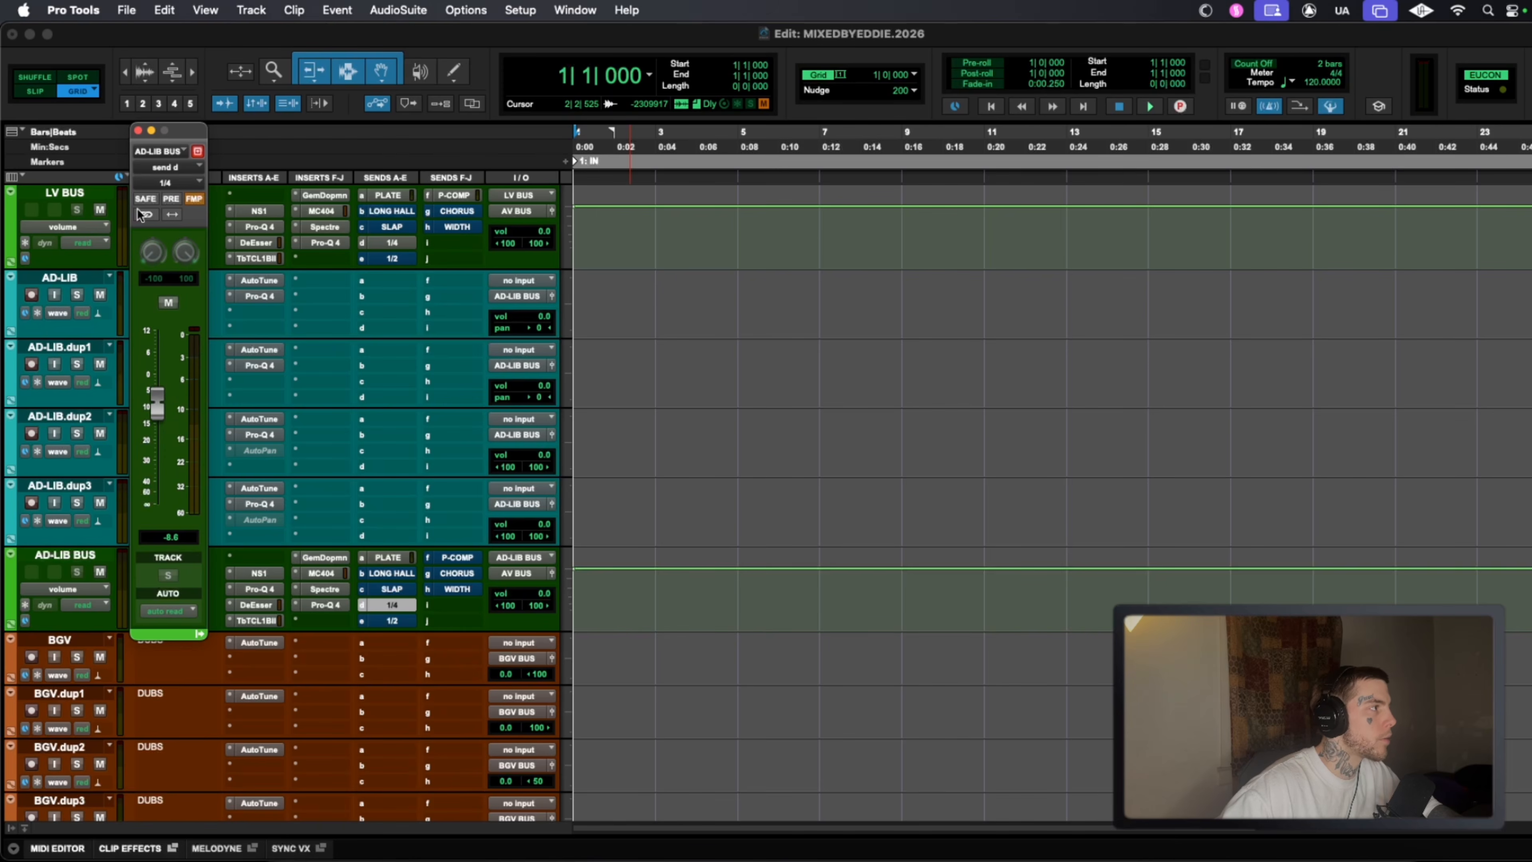
left_click(138, 130)
Duplicate the FANCY LV.dup1 track once with its inserts, sends, markers and group assignments, inserting the copy after the selected track.
scroll(780, 499, "up", 10)
scroll(780, 500, "up", 8)
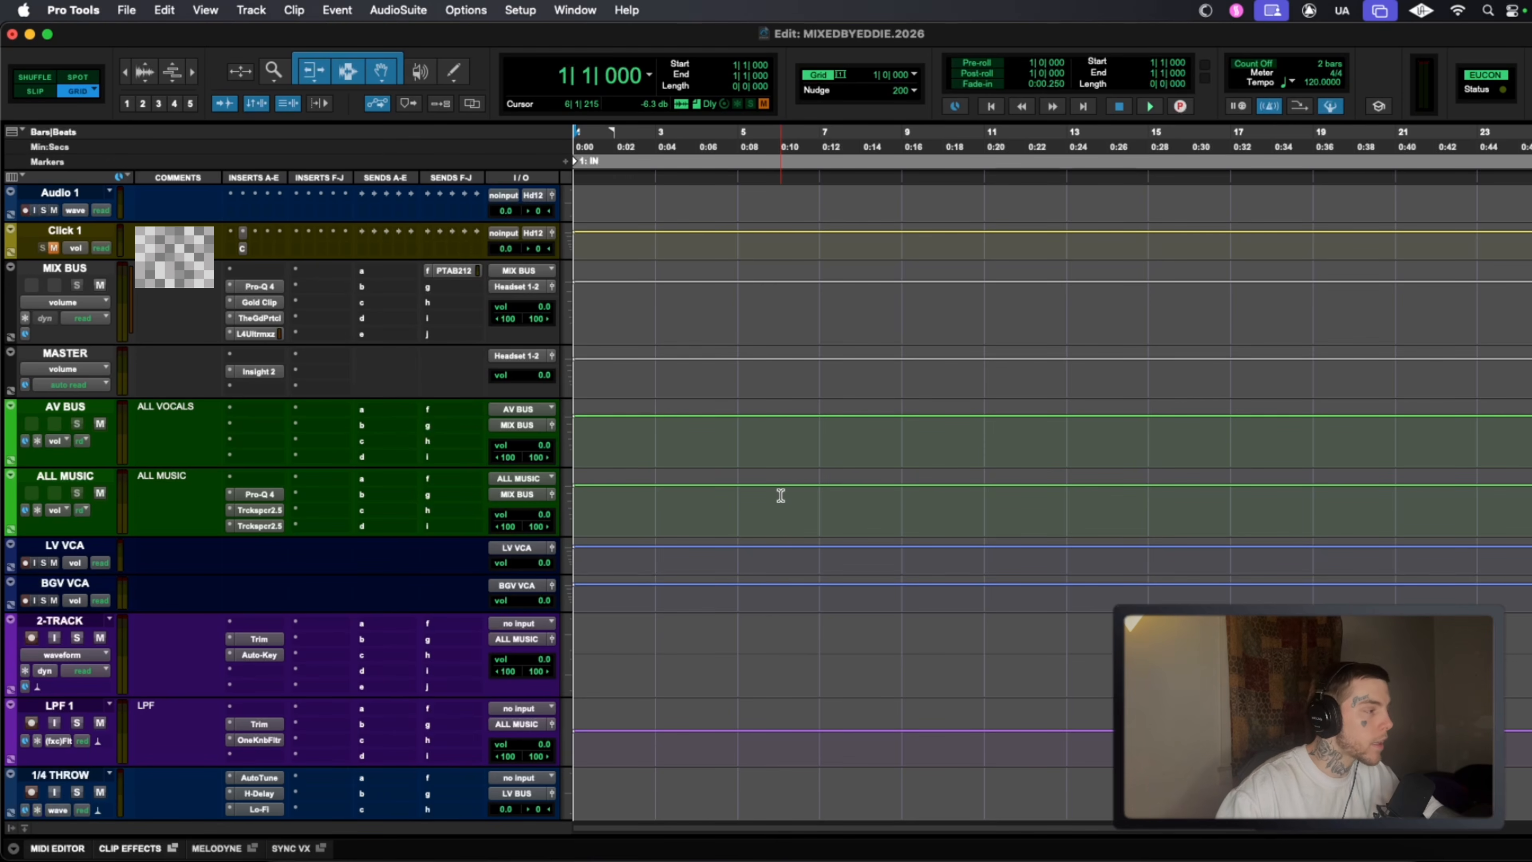
scroll(631, 417, "down", 5)
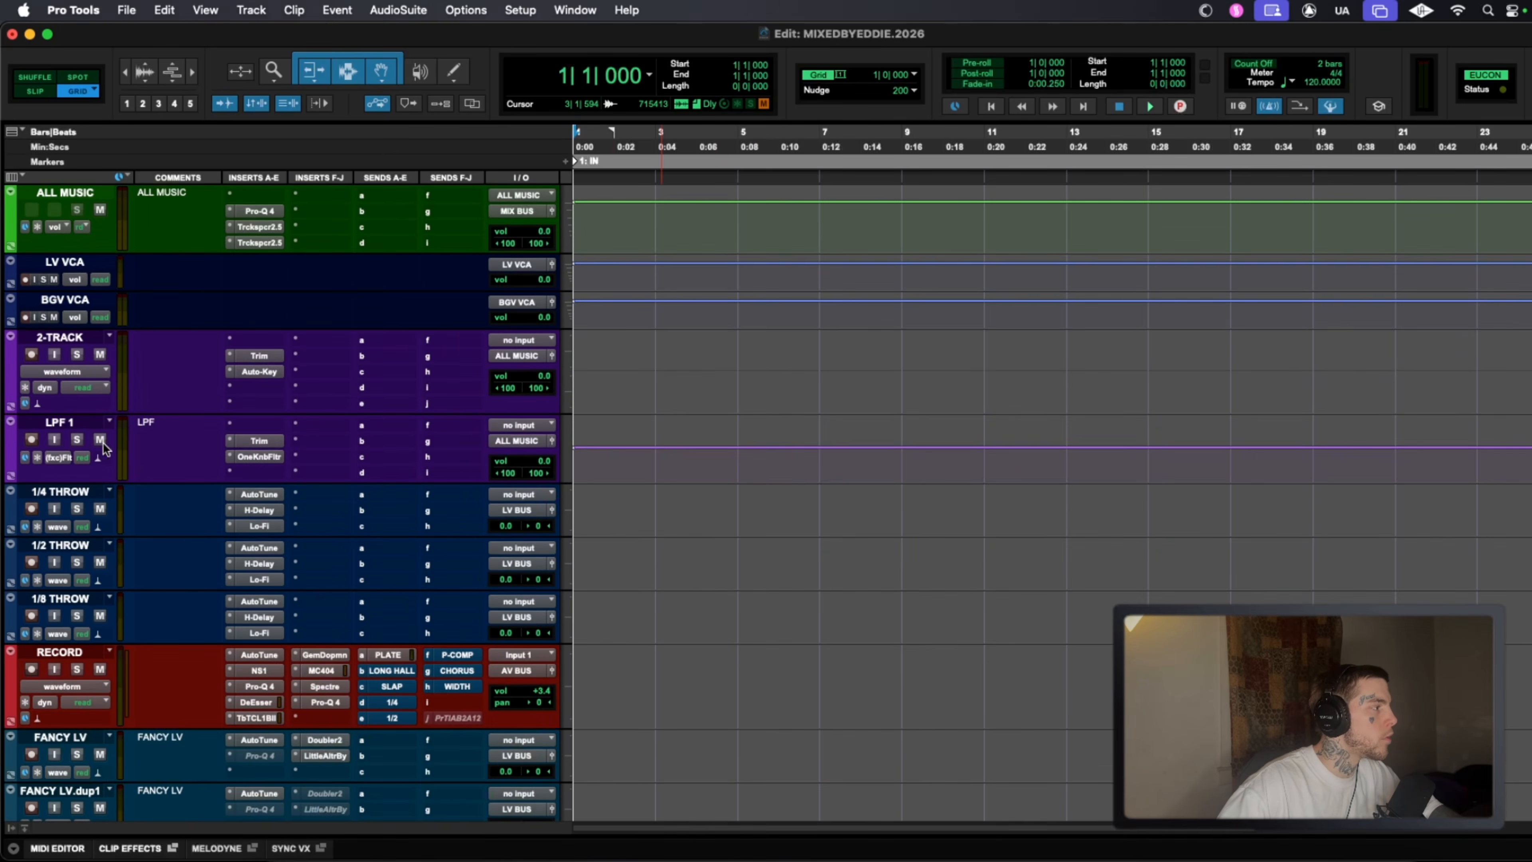
scroll(112, 465, "down", 3)
scroll(73, 767, "down", 3)
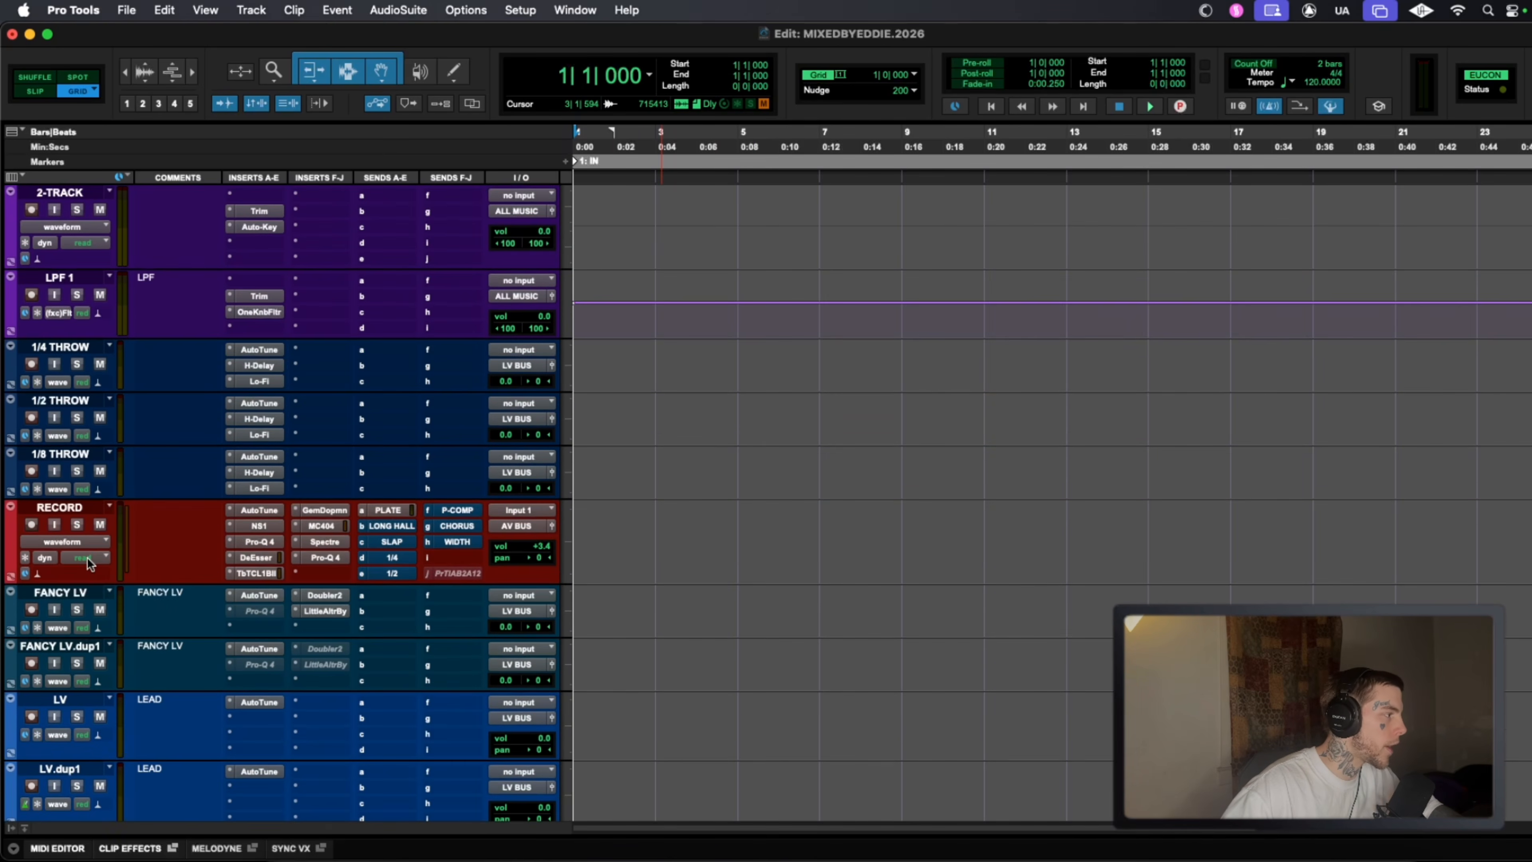
scroll(126, 426, "down", 3)
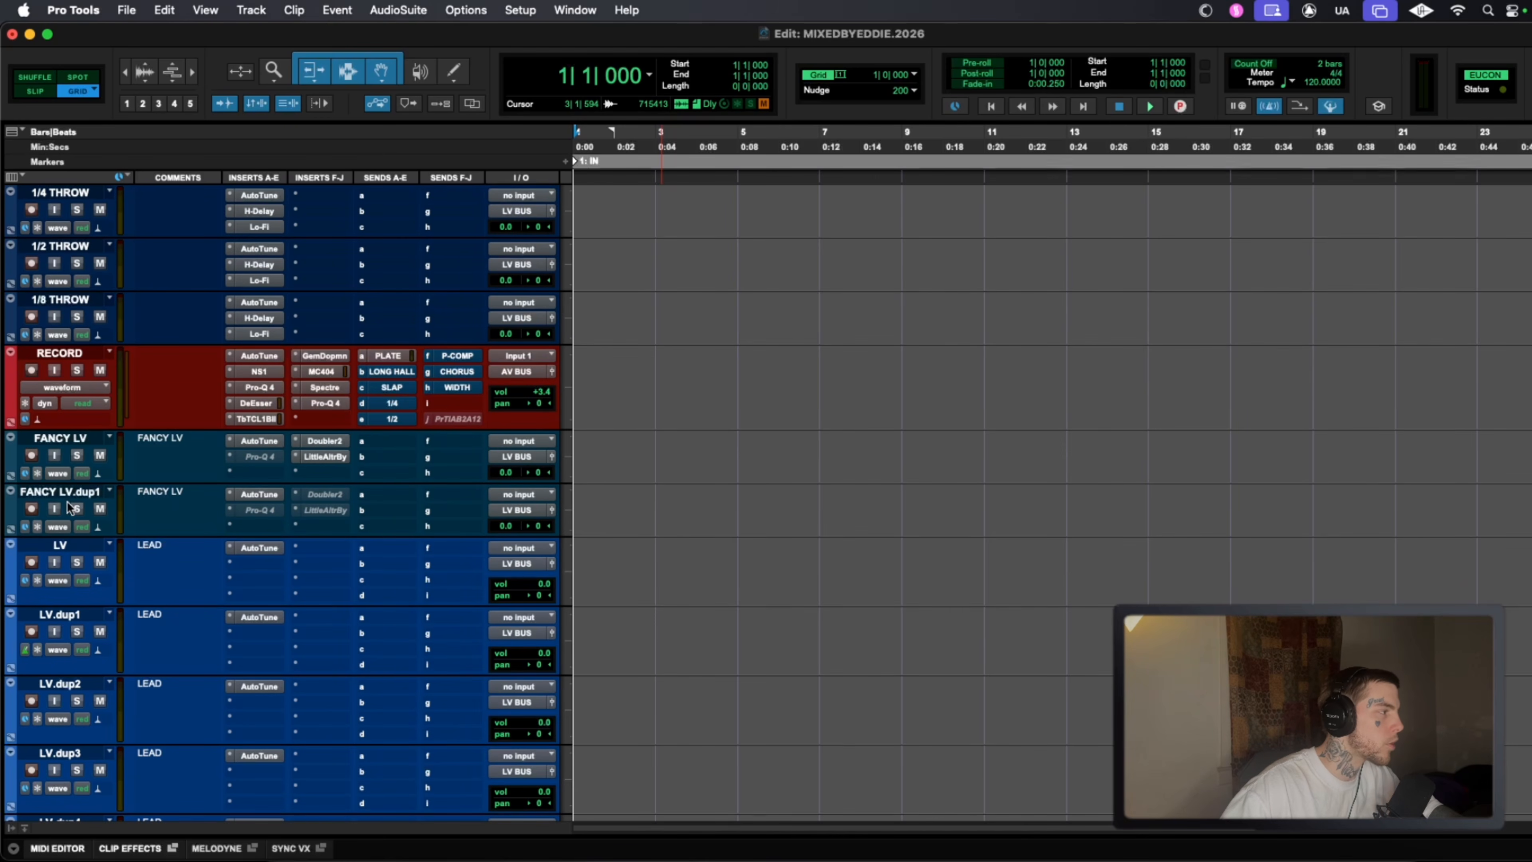
left_click(75, 434)
left_click(80, 491)
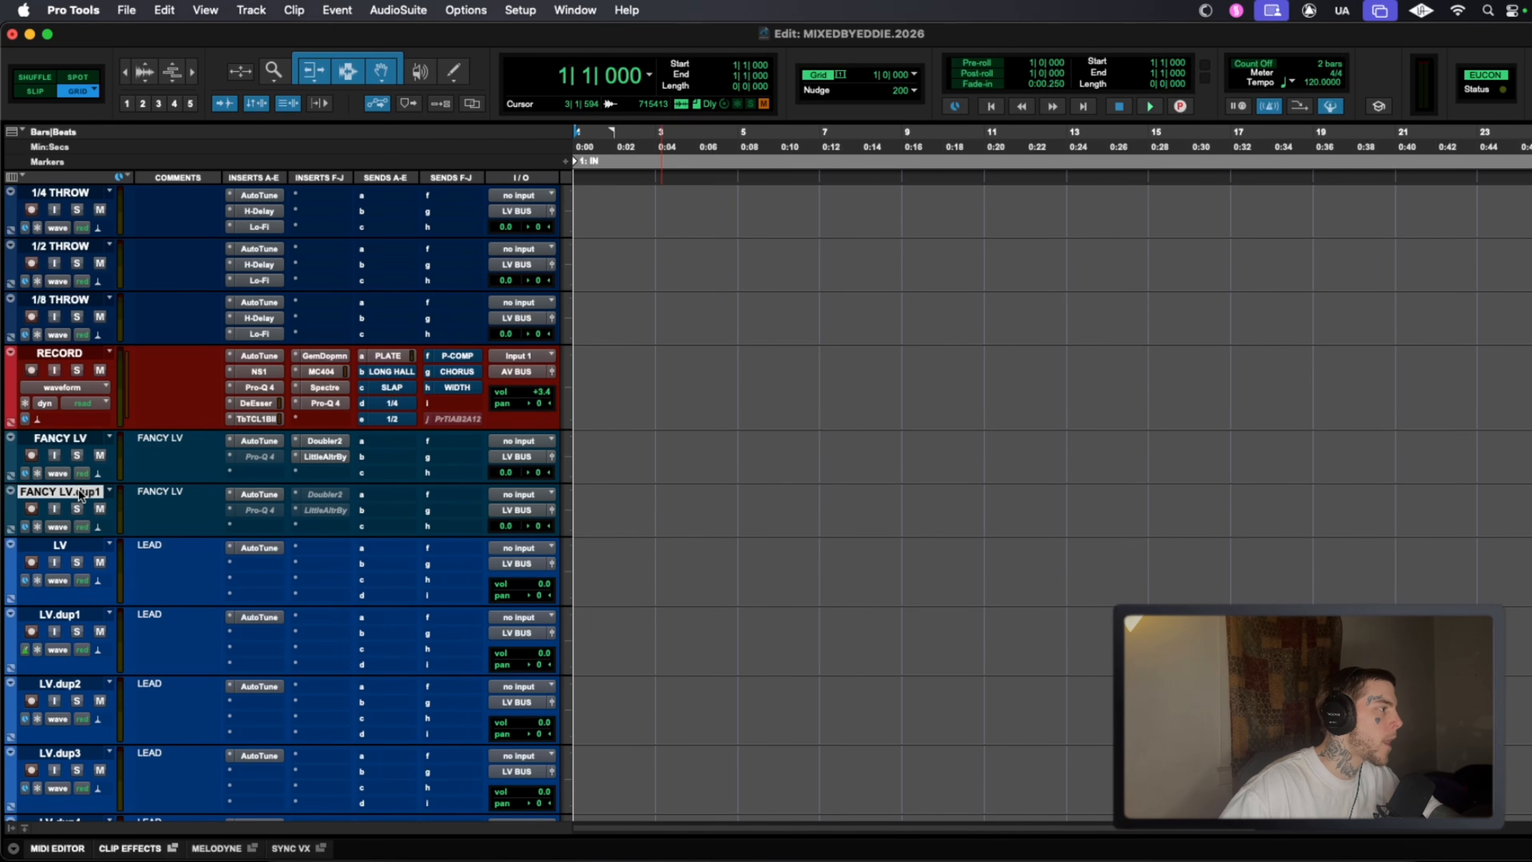
right_click(64, 490)
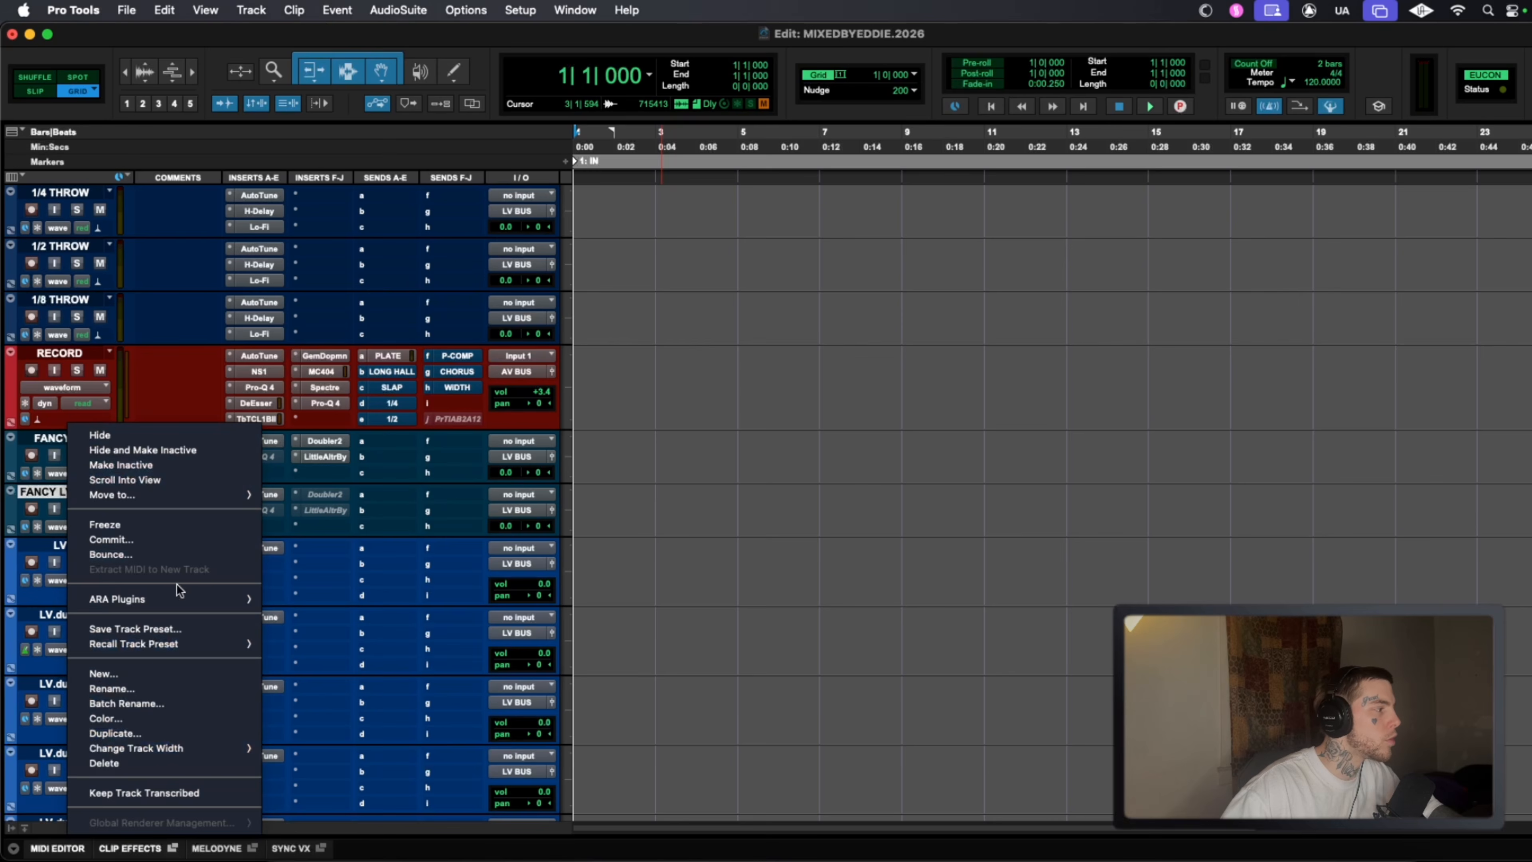
left_click(177, 727)
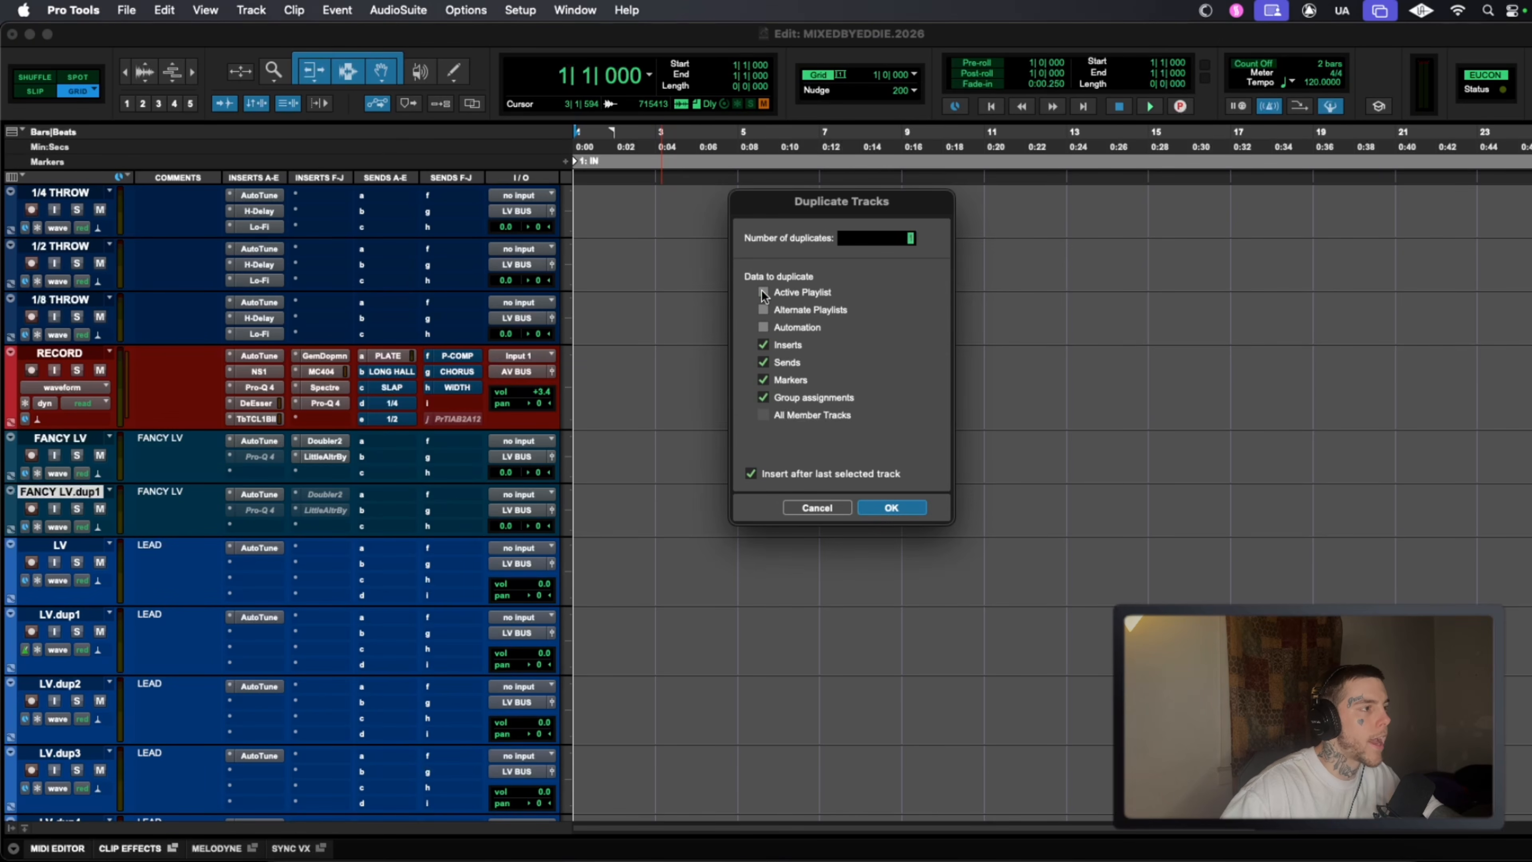
left_click(886, 507)
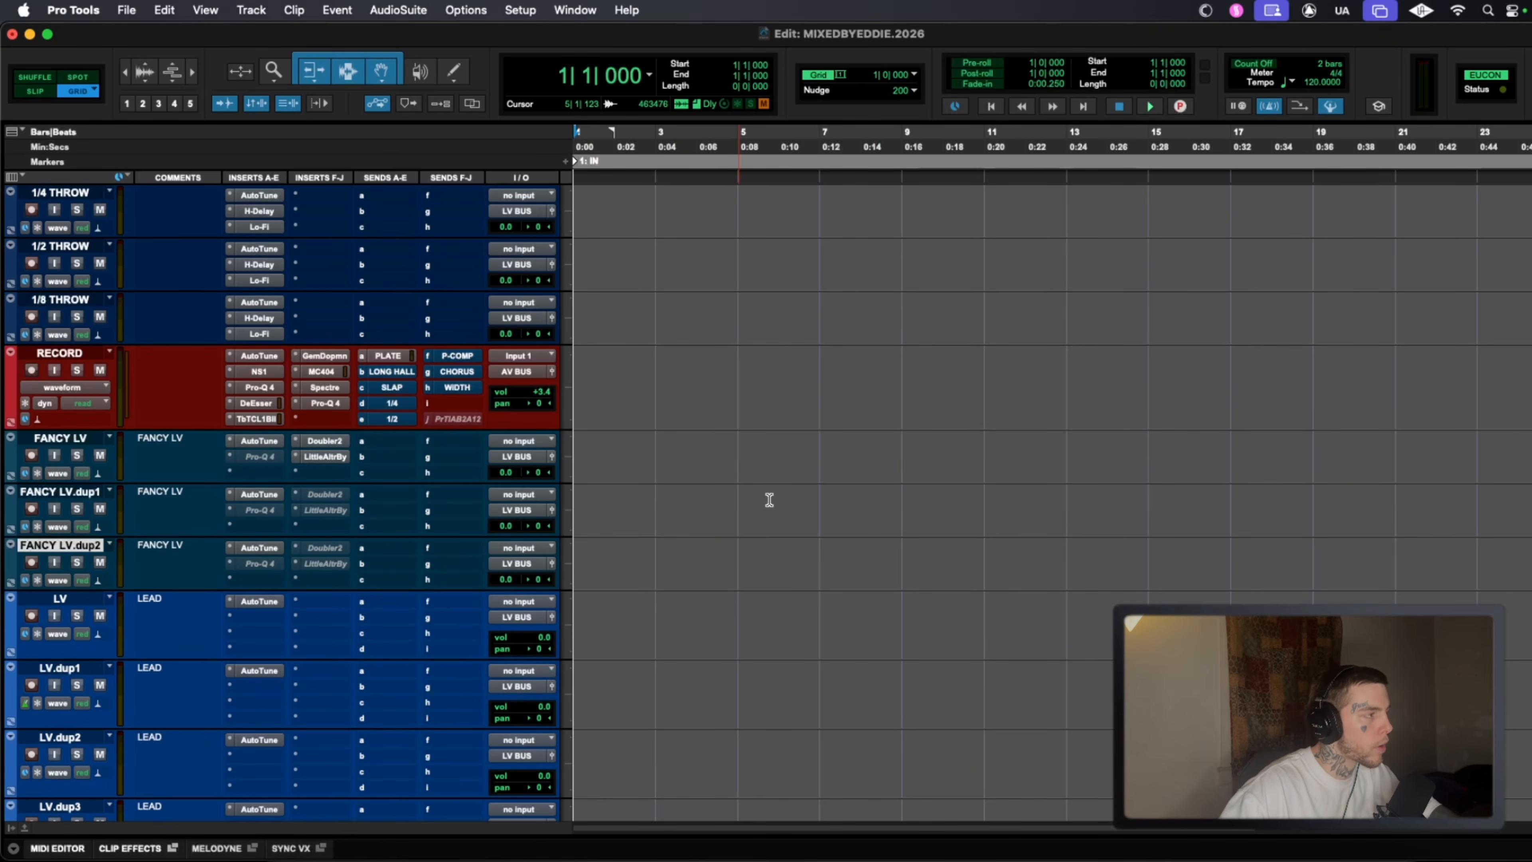
Examine the gain of the Trim plug-ins on the 2-TRACK and LPF 1 tracks, and close the plug-in window.
scroll(769, 512, "up", 10)
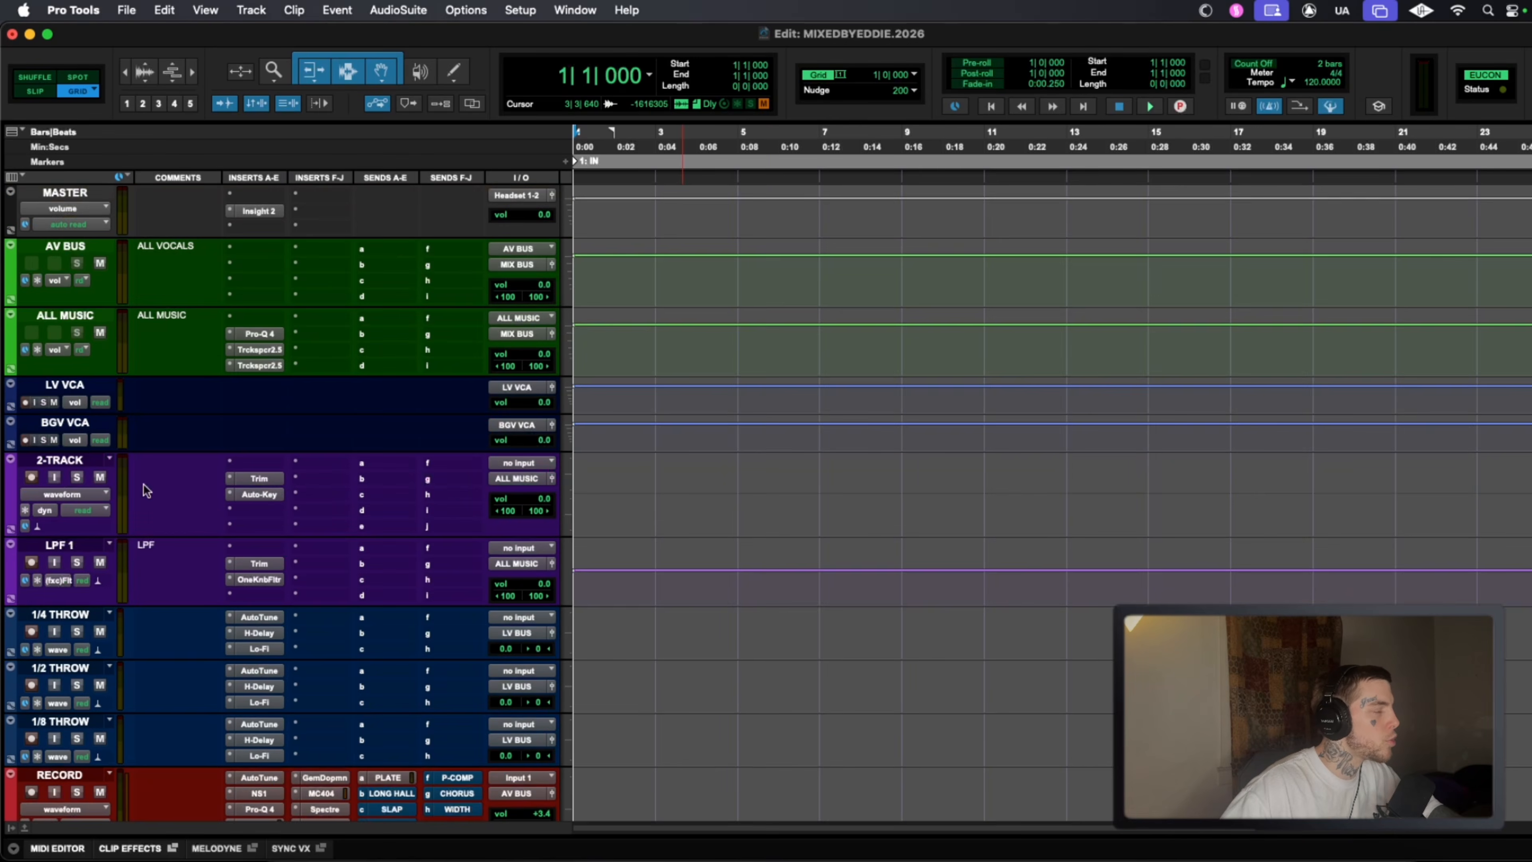
left_click(259, 477)
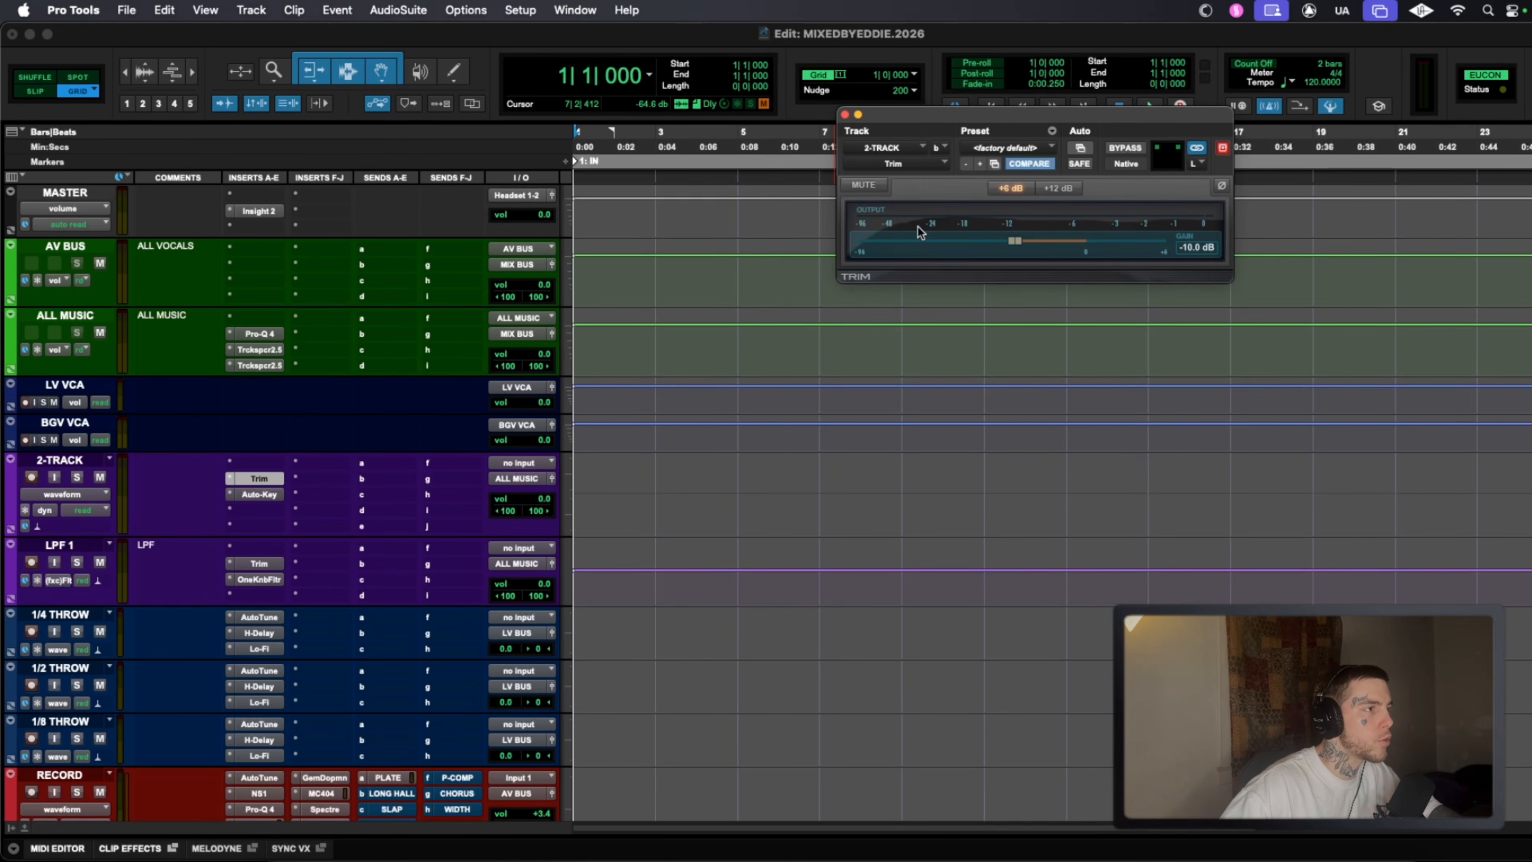
left_click(248, 564)
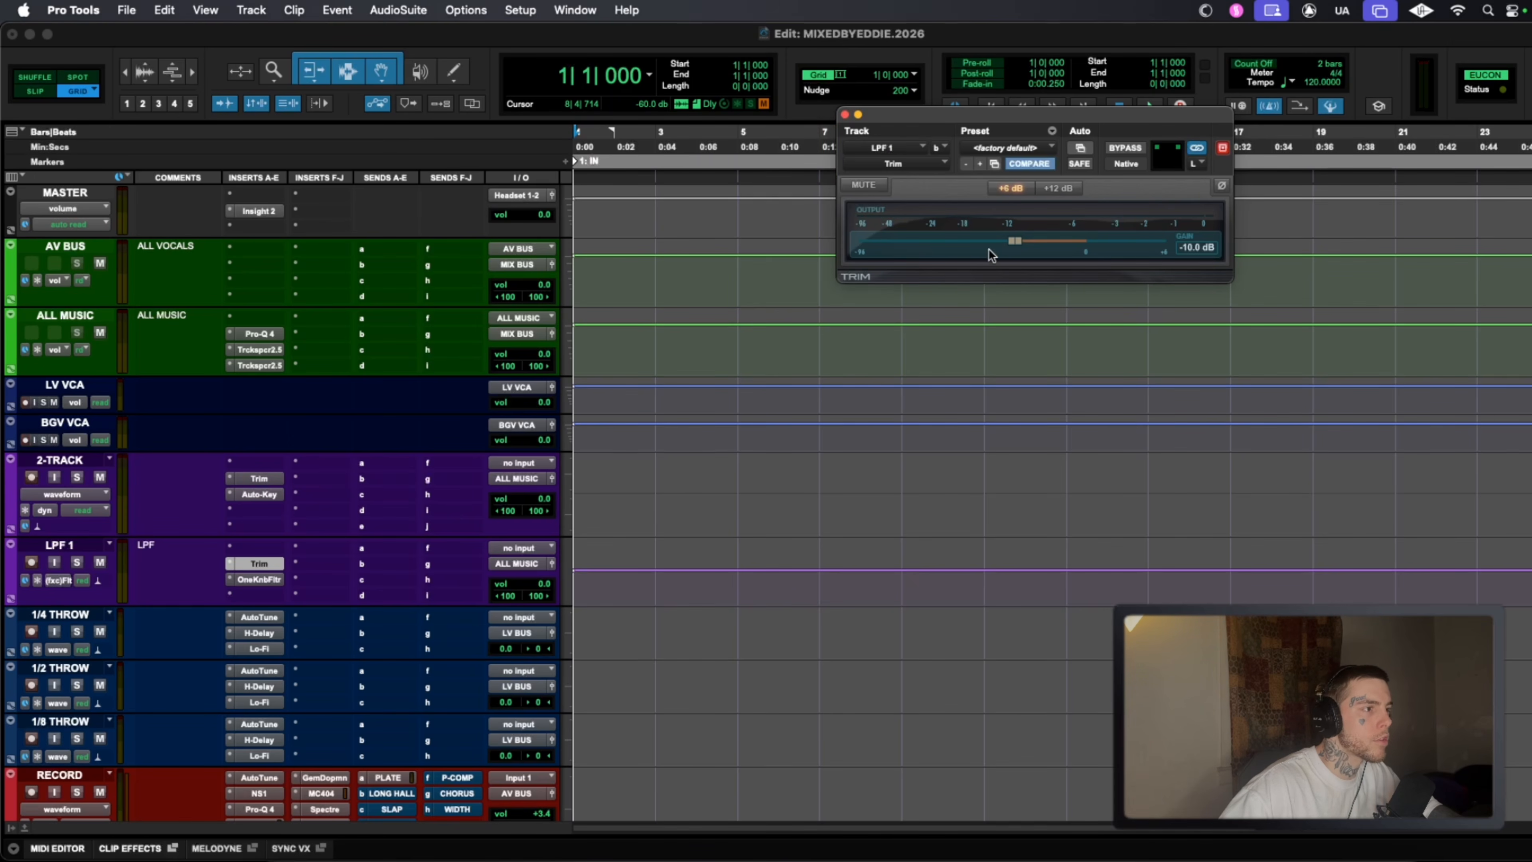
left_click(844, 114)
Set Auto-Key on 2-TRACK to manual detection in F# Major and check the key in the AutoTune on 1/4 THROW.
left_click(259, 494)
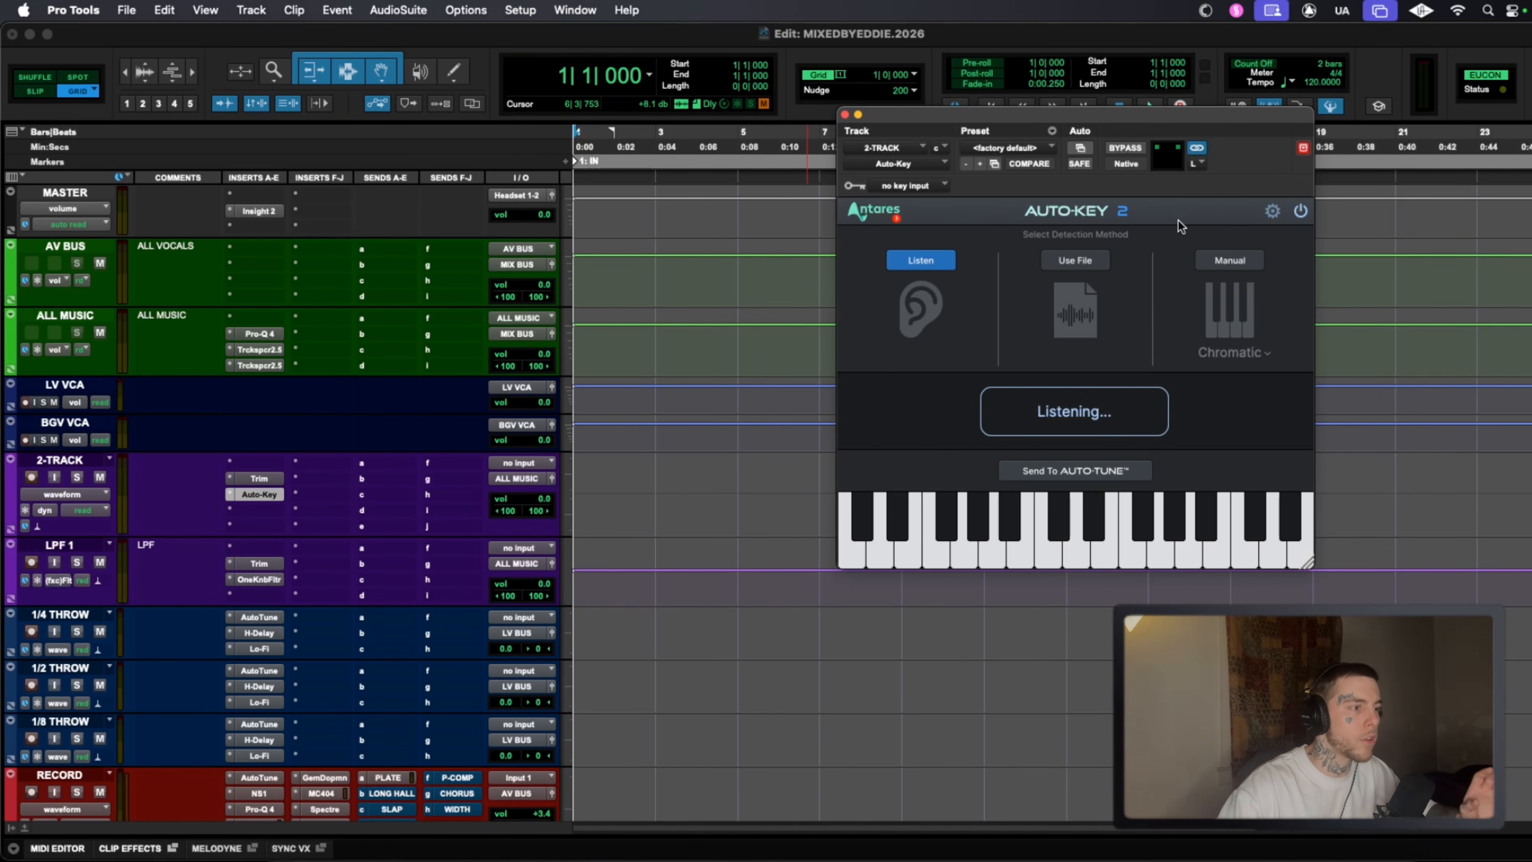
left_click(1222, 264)
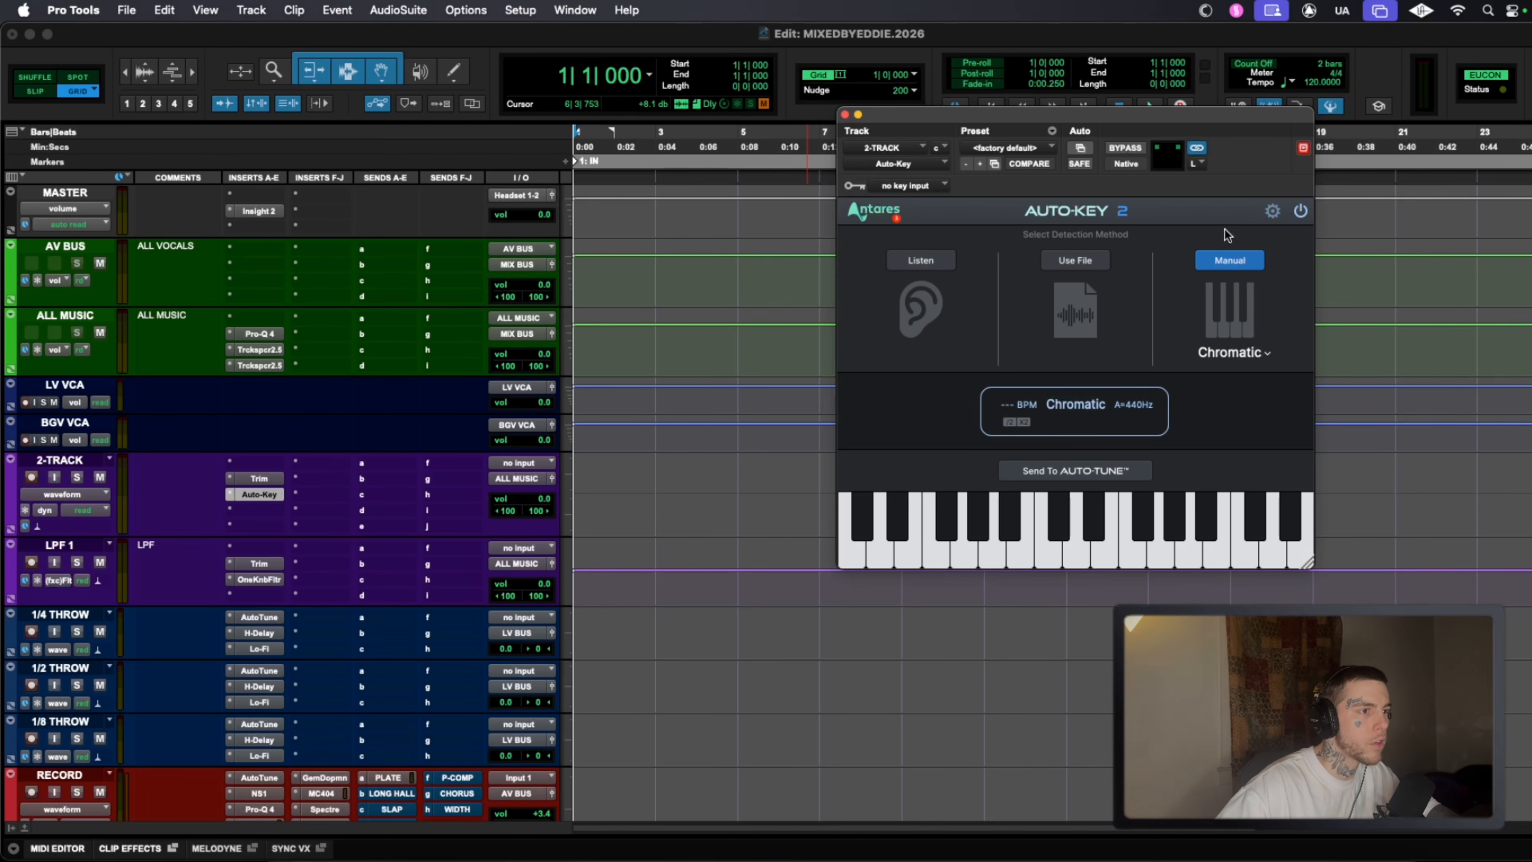
left_click(1269, 355)
left_click(1189, 421)
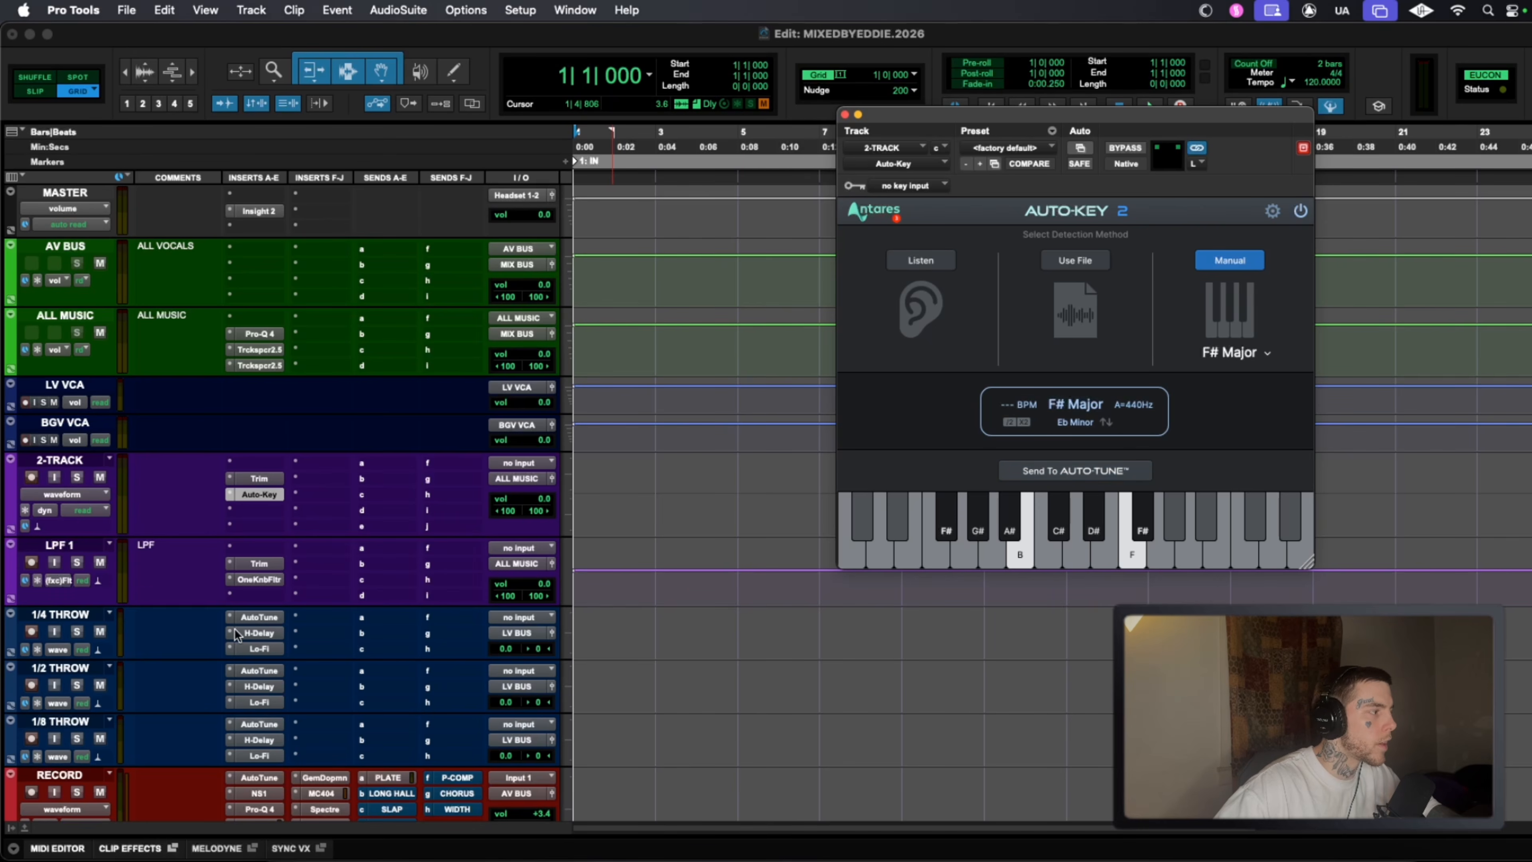
left_click(257, 617)
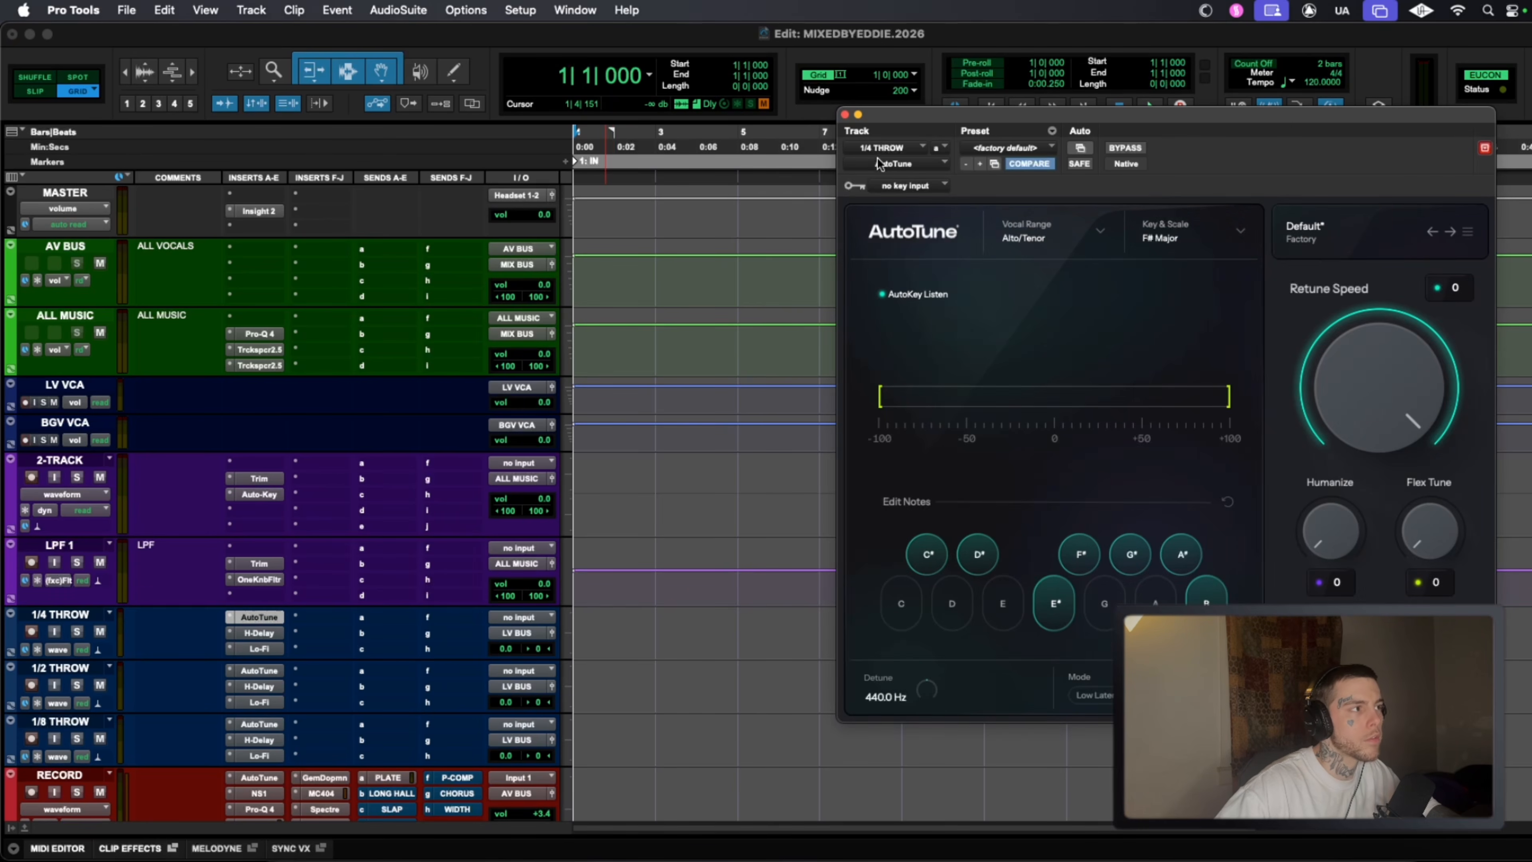
Close the AutoTune window, look over the template's tracks, examine their channel strips in the Mix window and return to the Edit window.
left_click(845, 115)
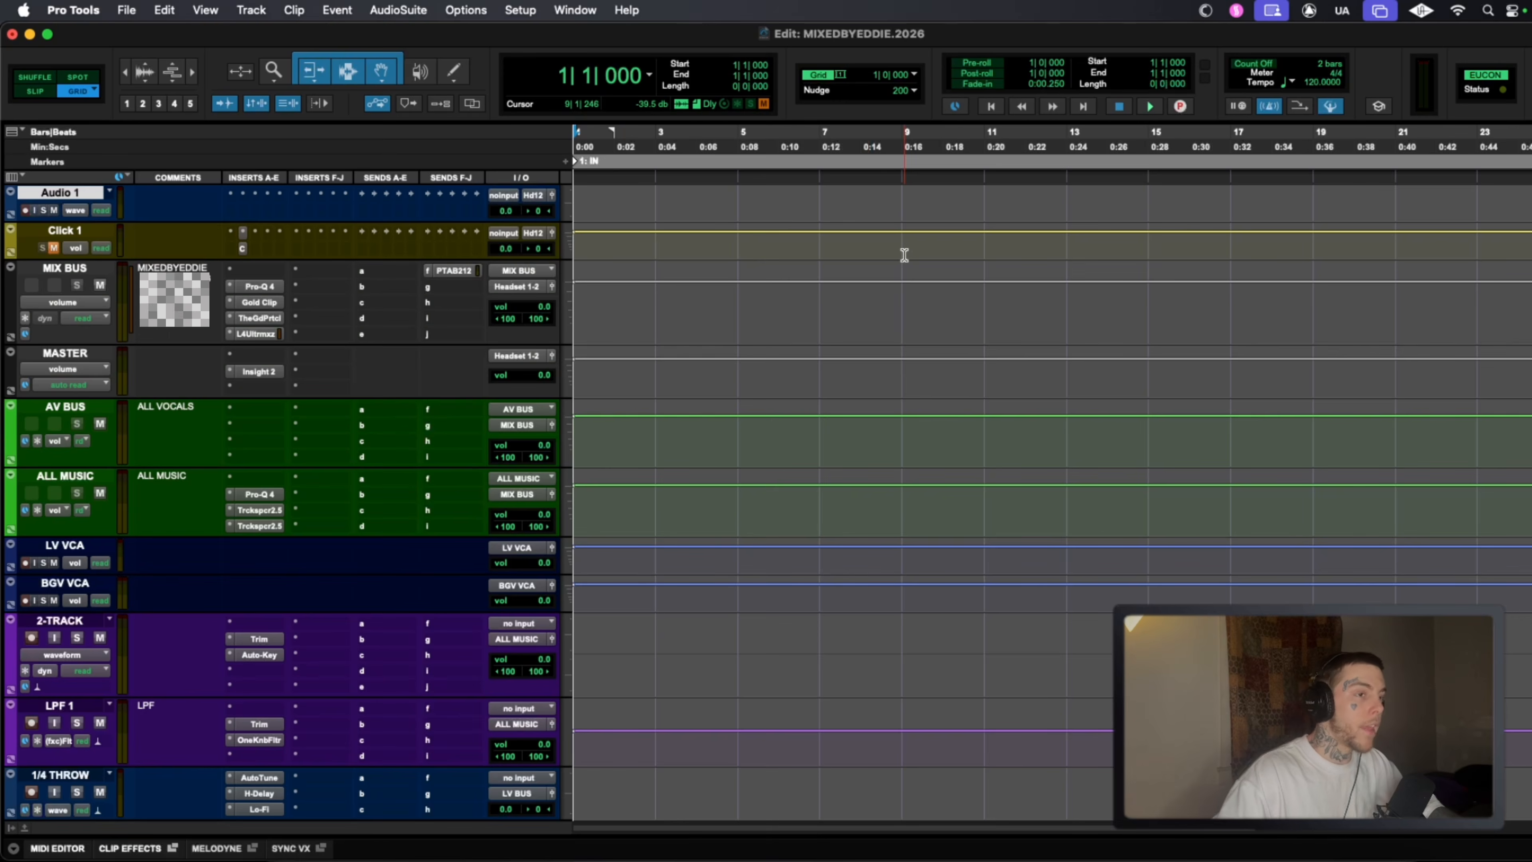
scroll(905, 250, "up", 5)
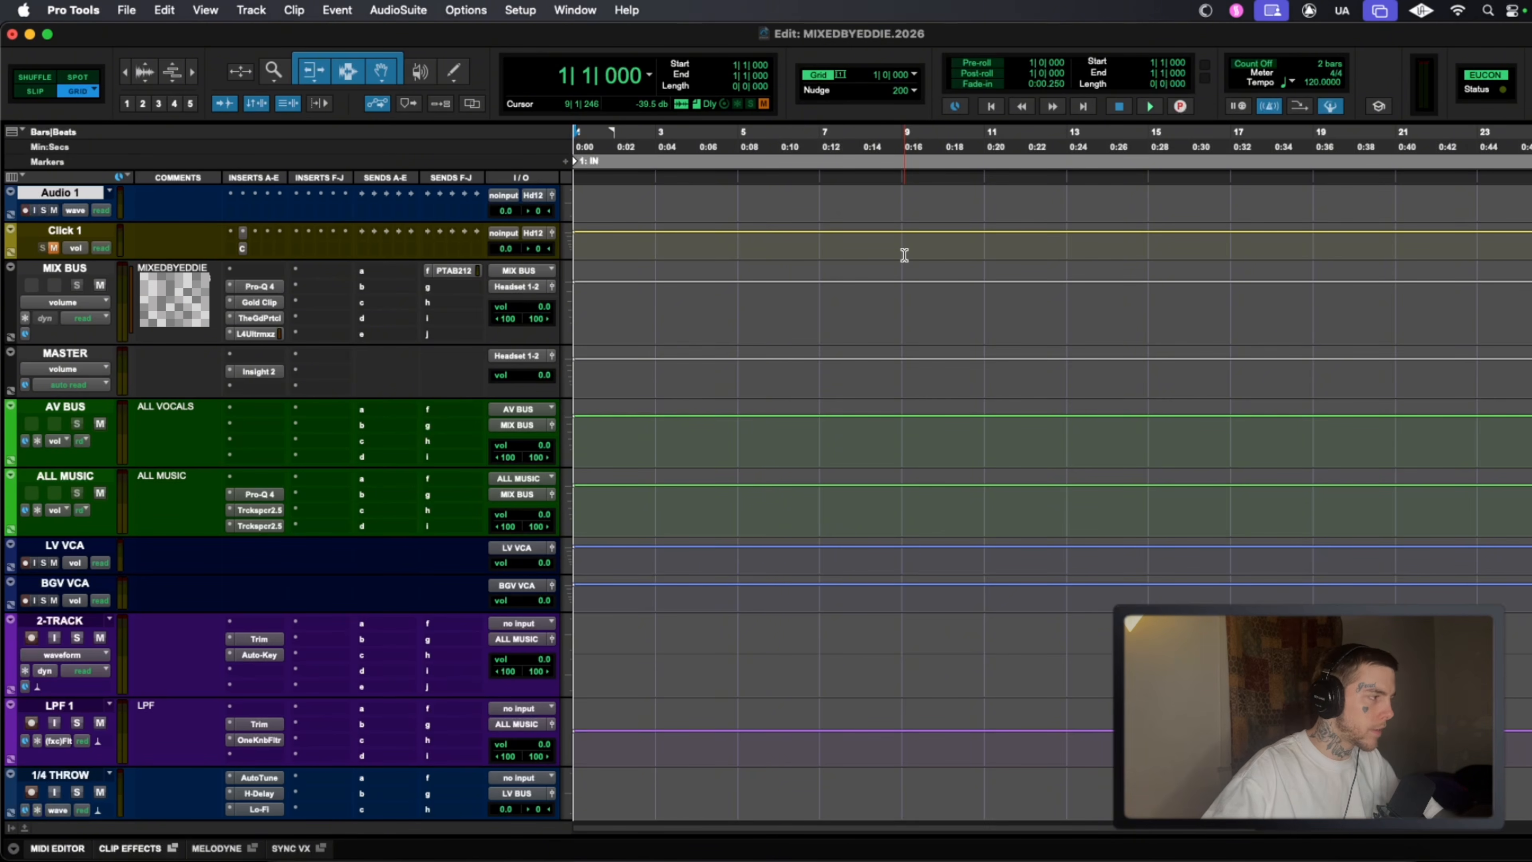
scroll(971, 526, "down", 6)
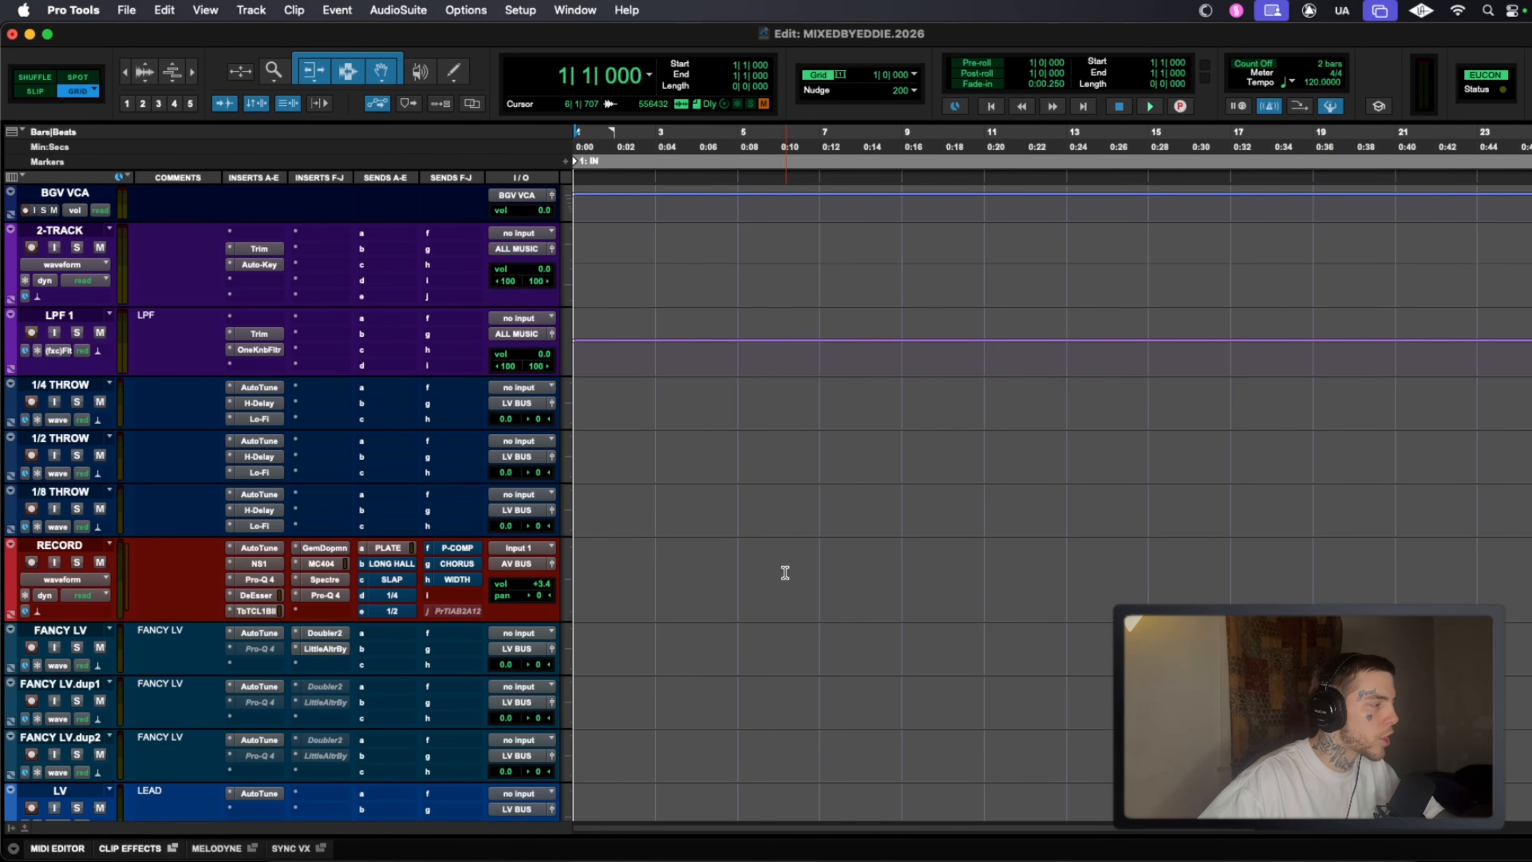
scroll(779, 564, "down", 2)
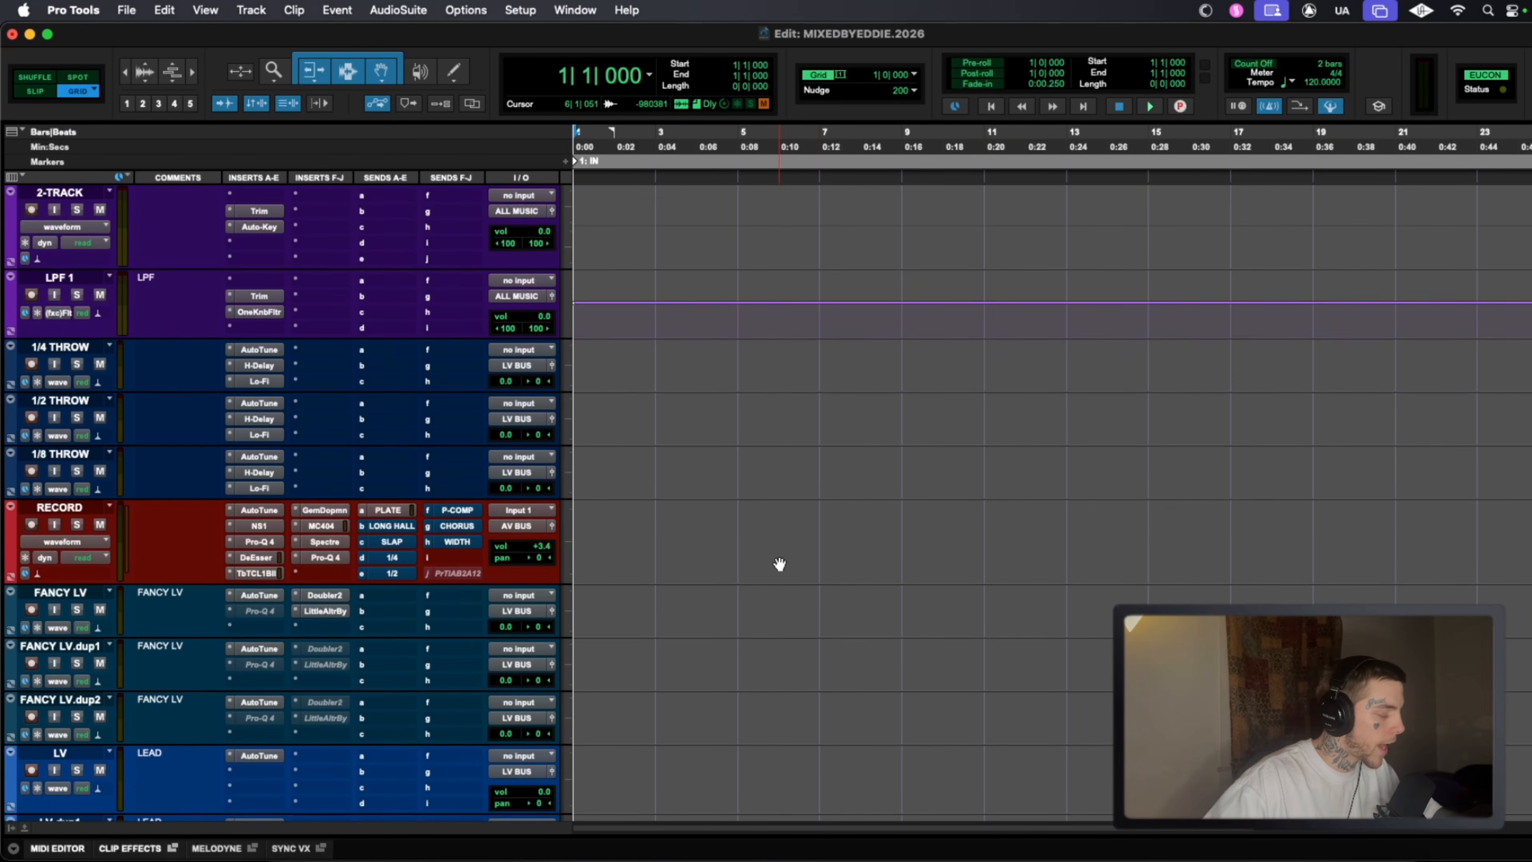
key("super+equal")
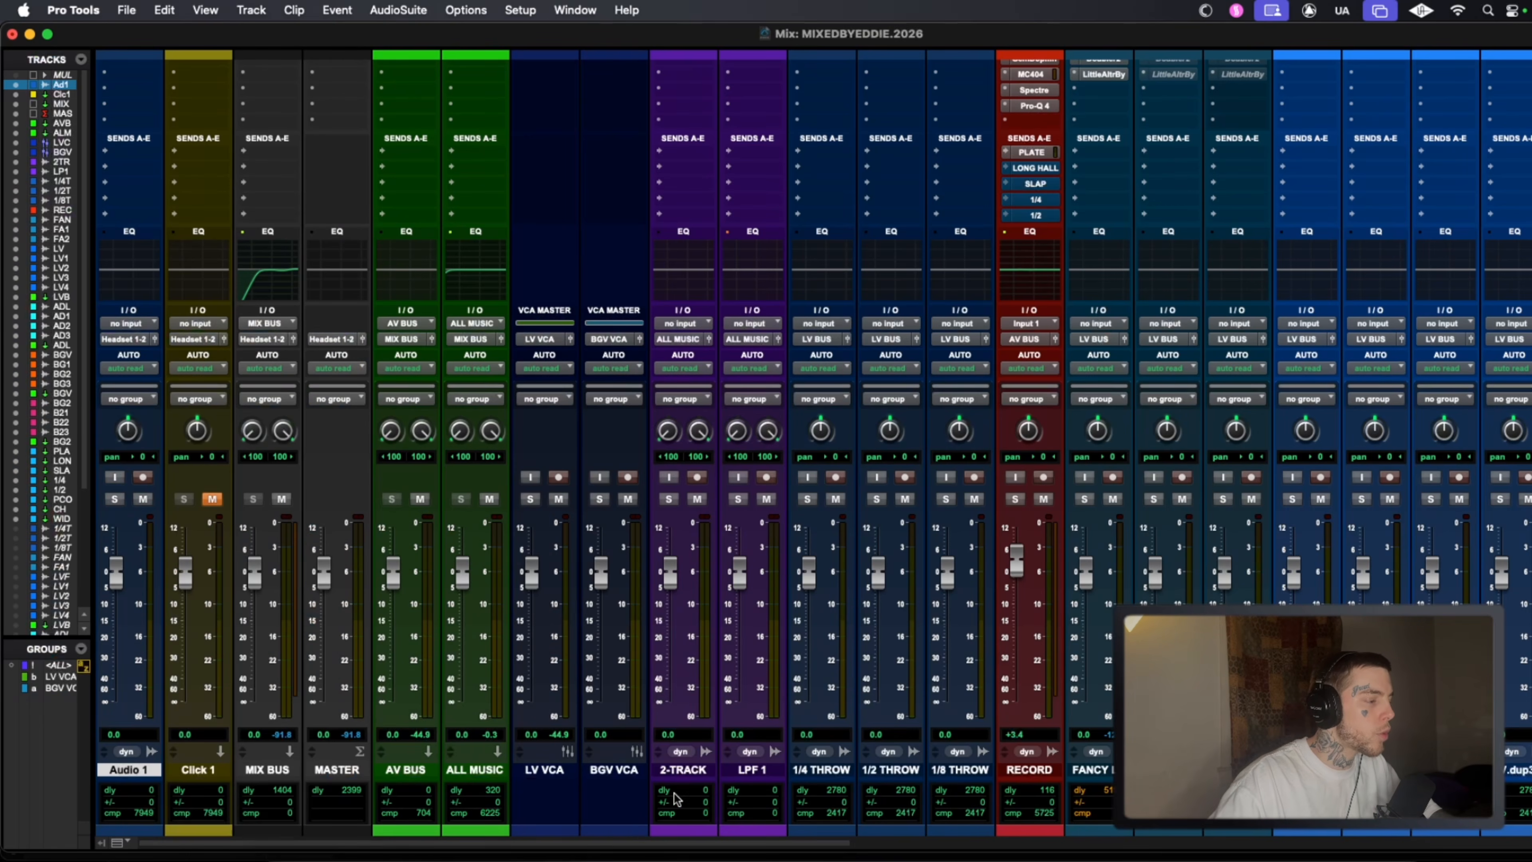
mouse_move(684, 844)
left_mouse_down()
mouse_move(1432, 851)
mouse_move(672, 848)
left_mouse_up()
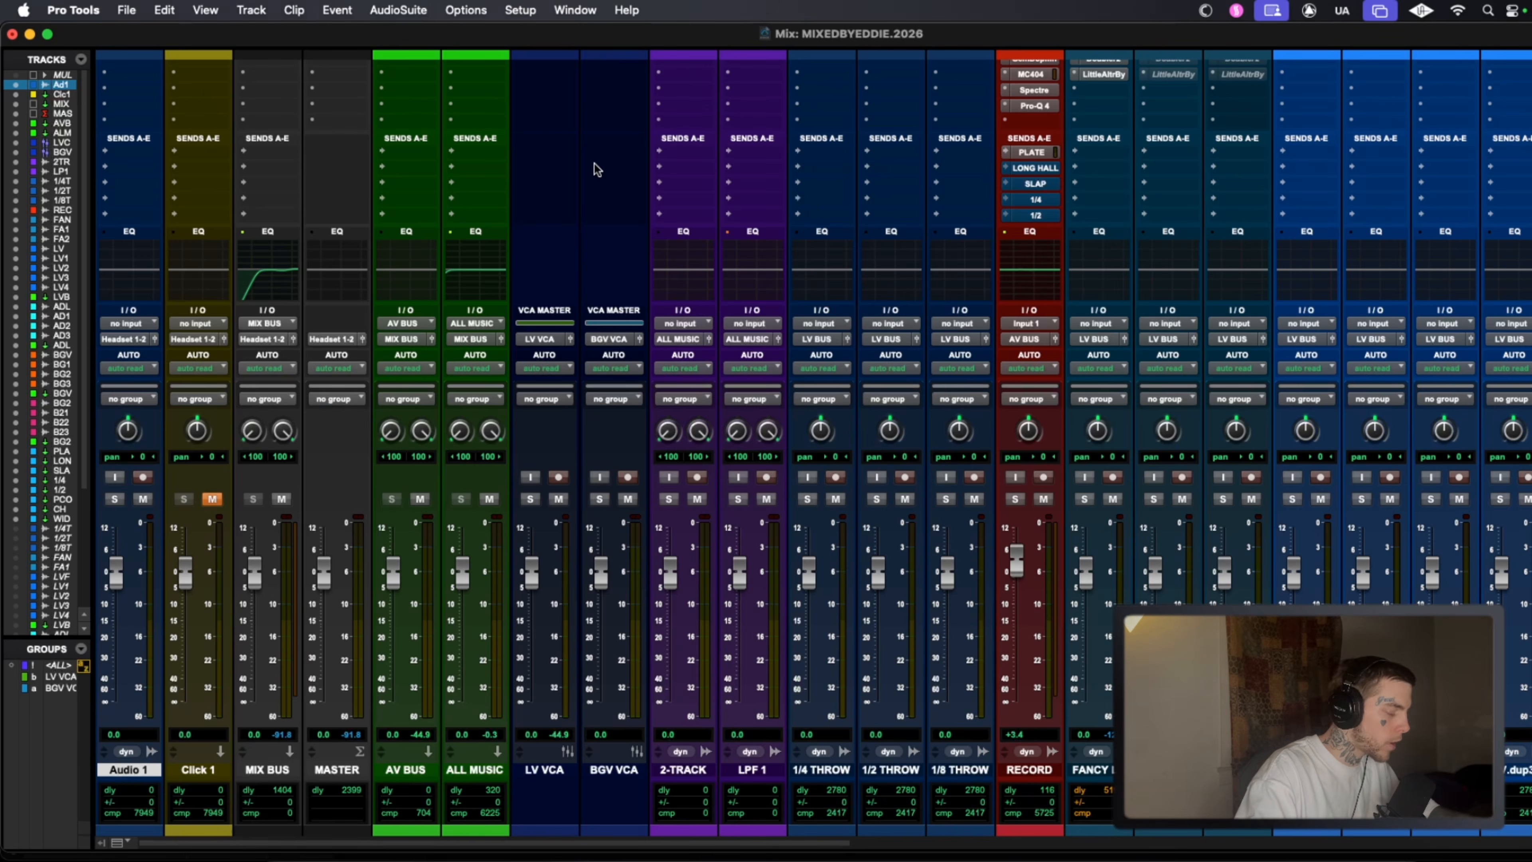
key("super+equal")
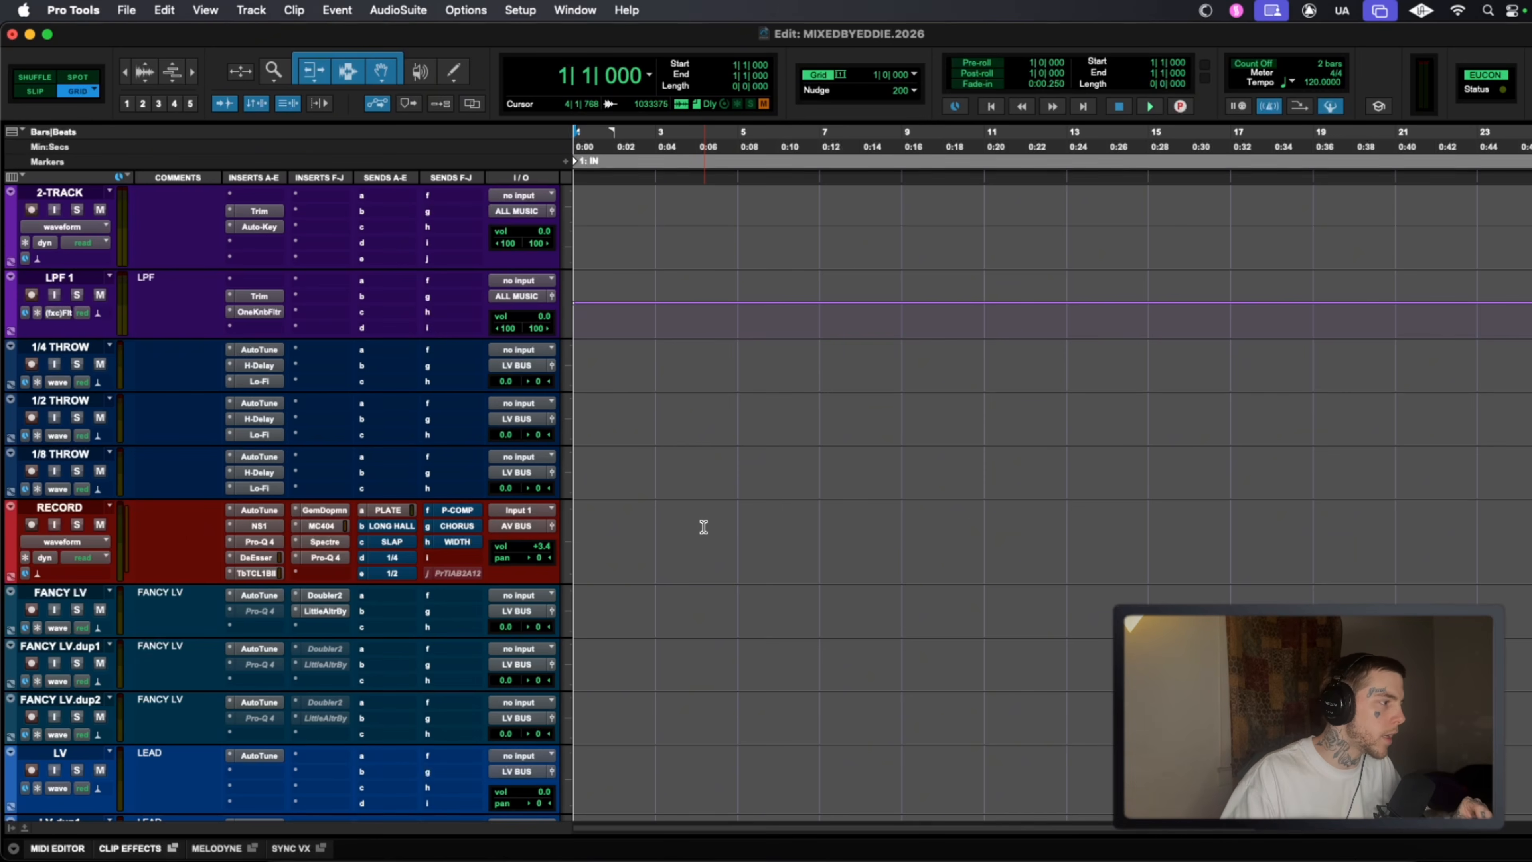
scroll(703, 527, "up", 5)
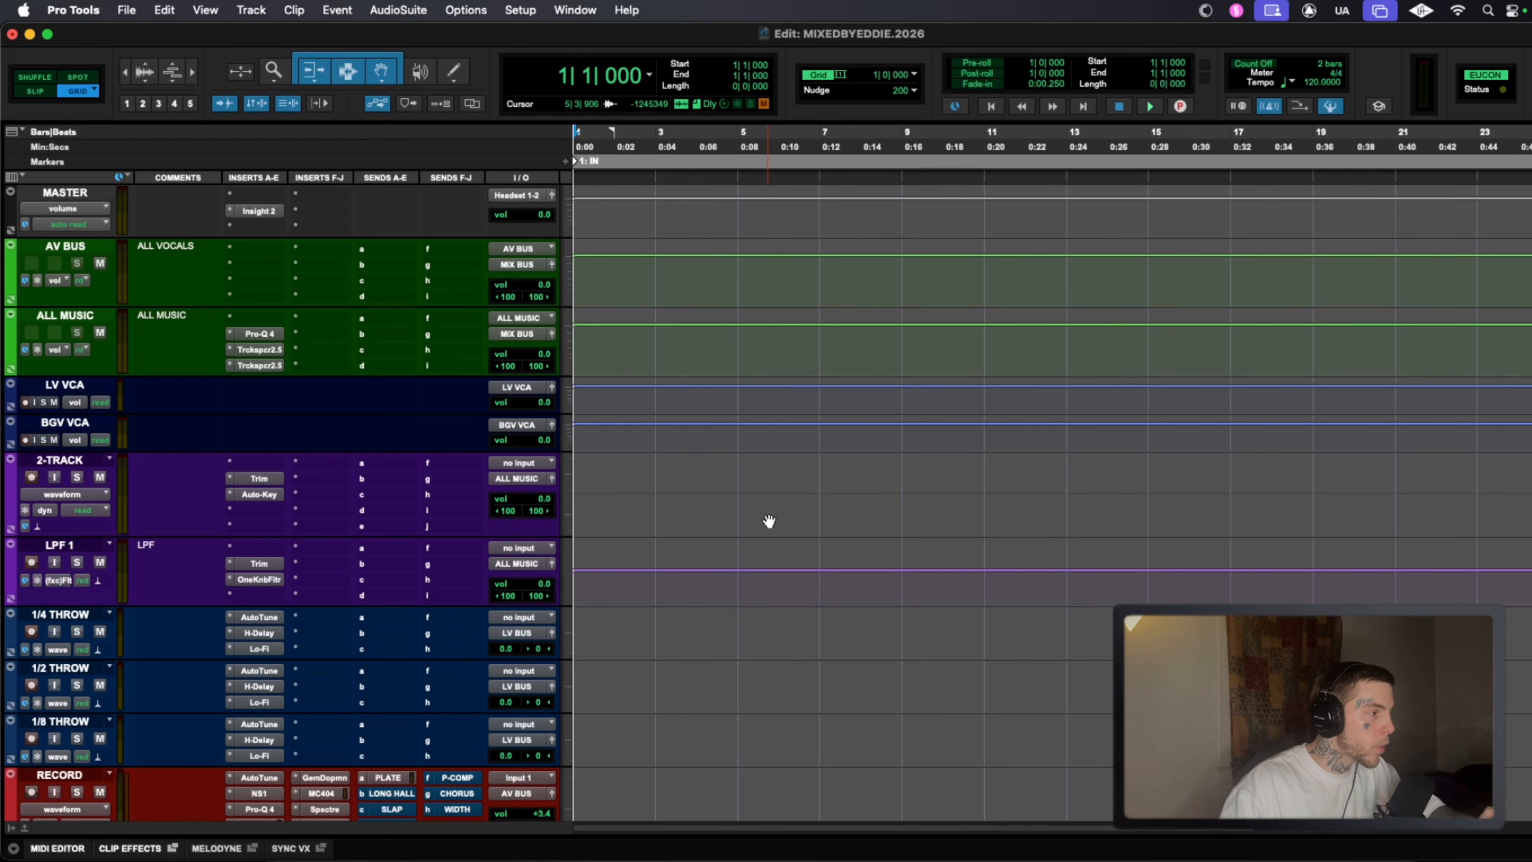
scroll(458, 558, "down", 4)
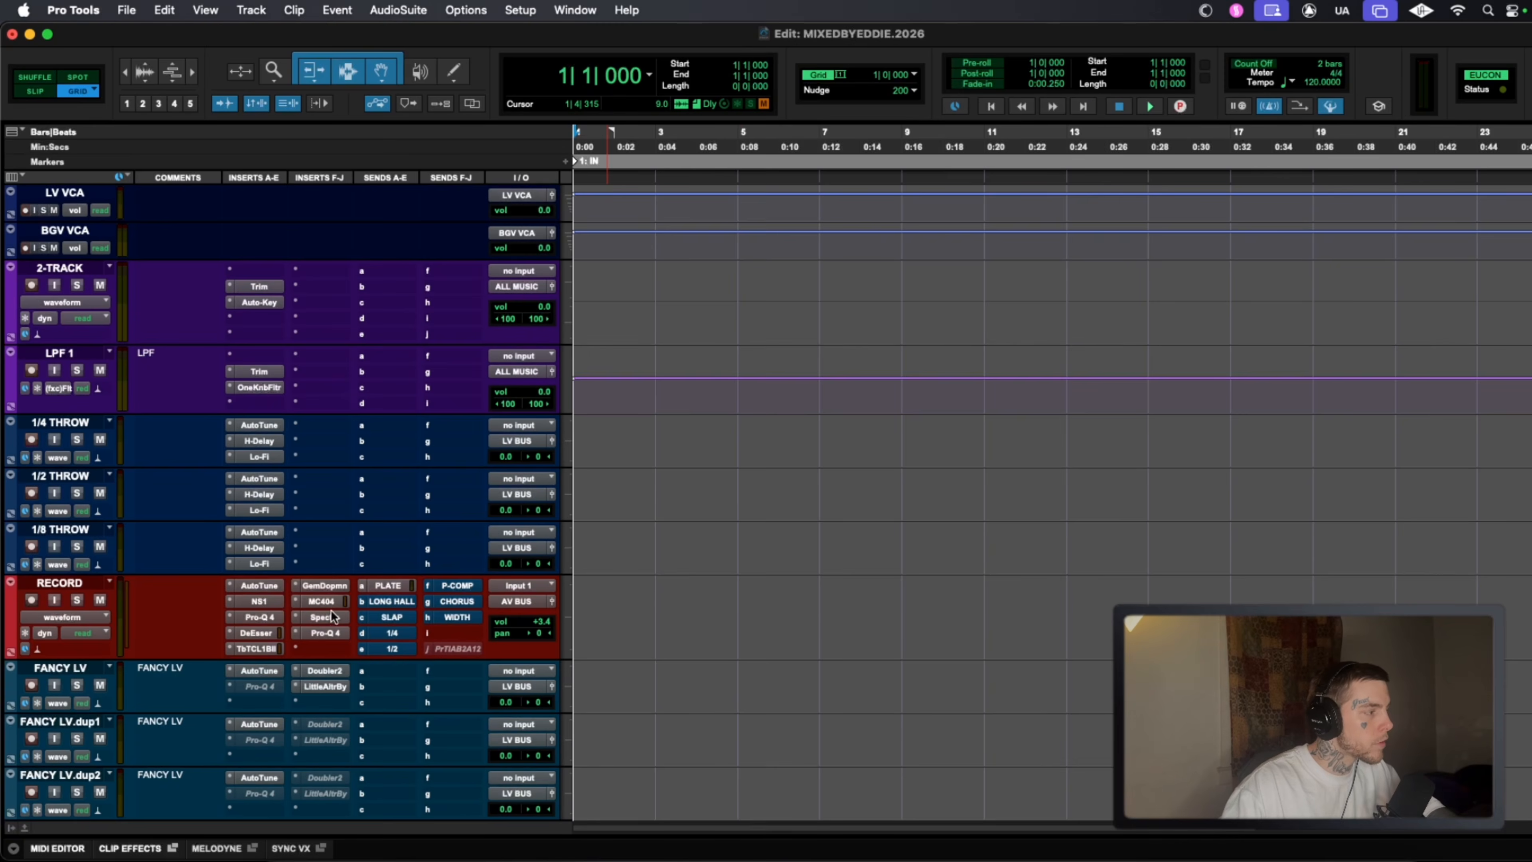
scroll(740, 543, "up", 4)
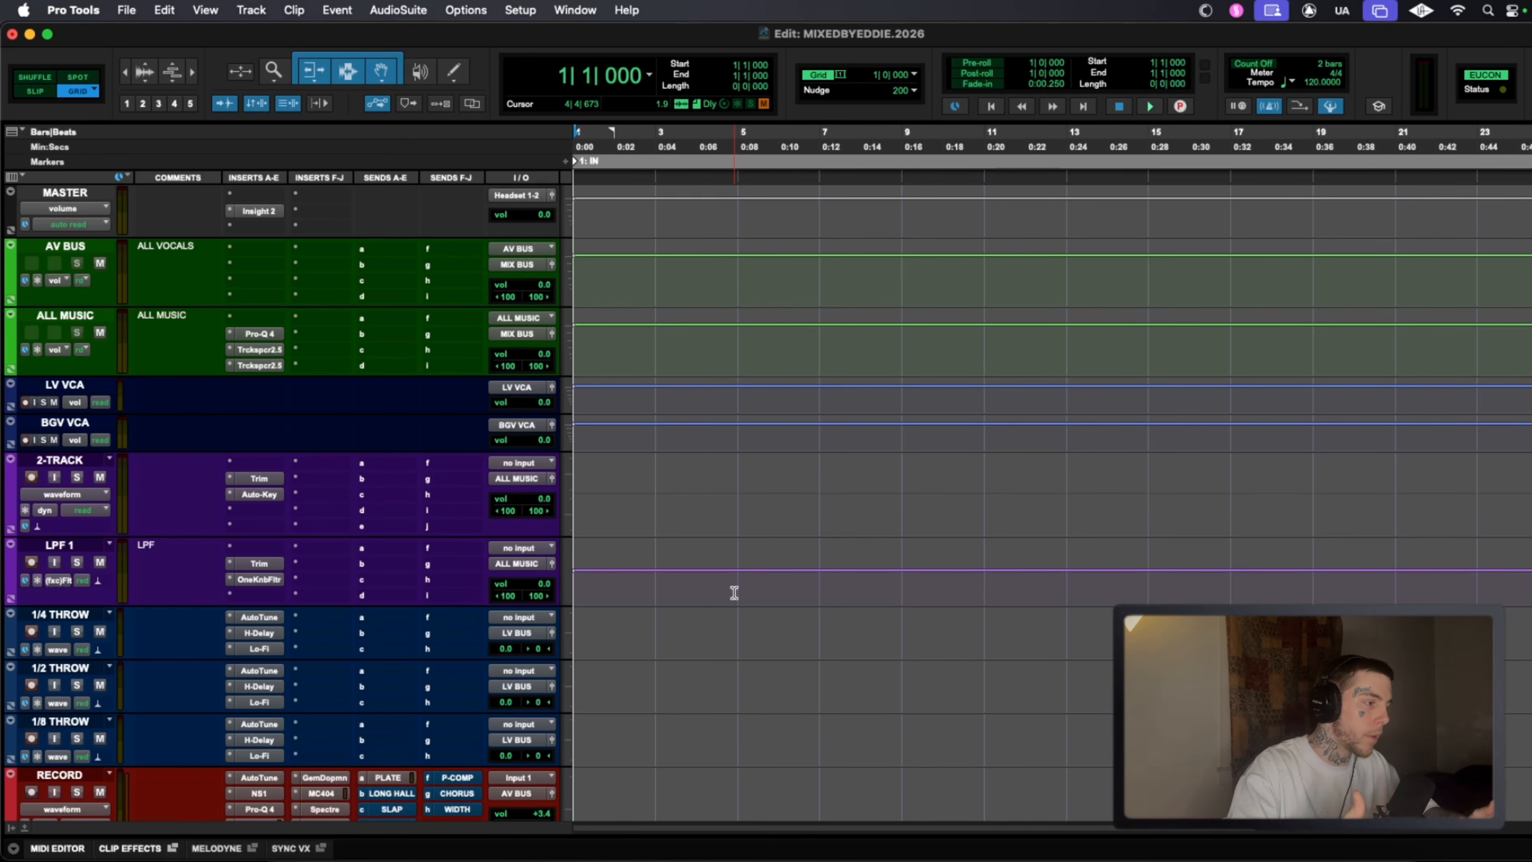
scroll(734, 592, "down", 1)
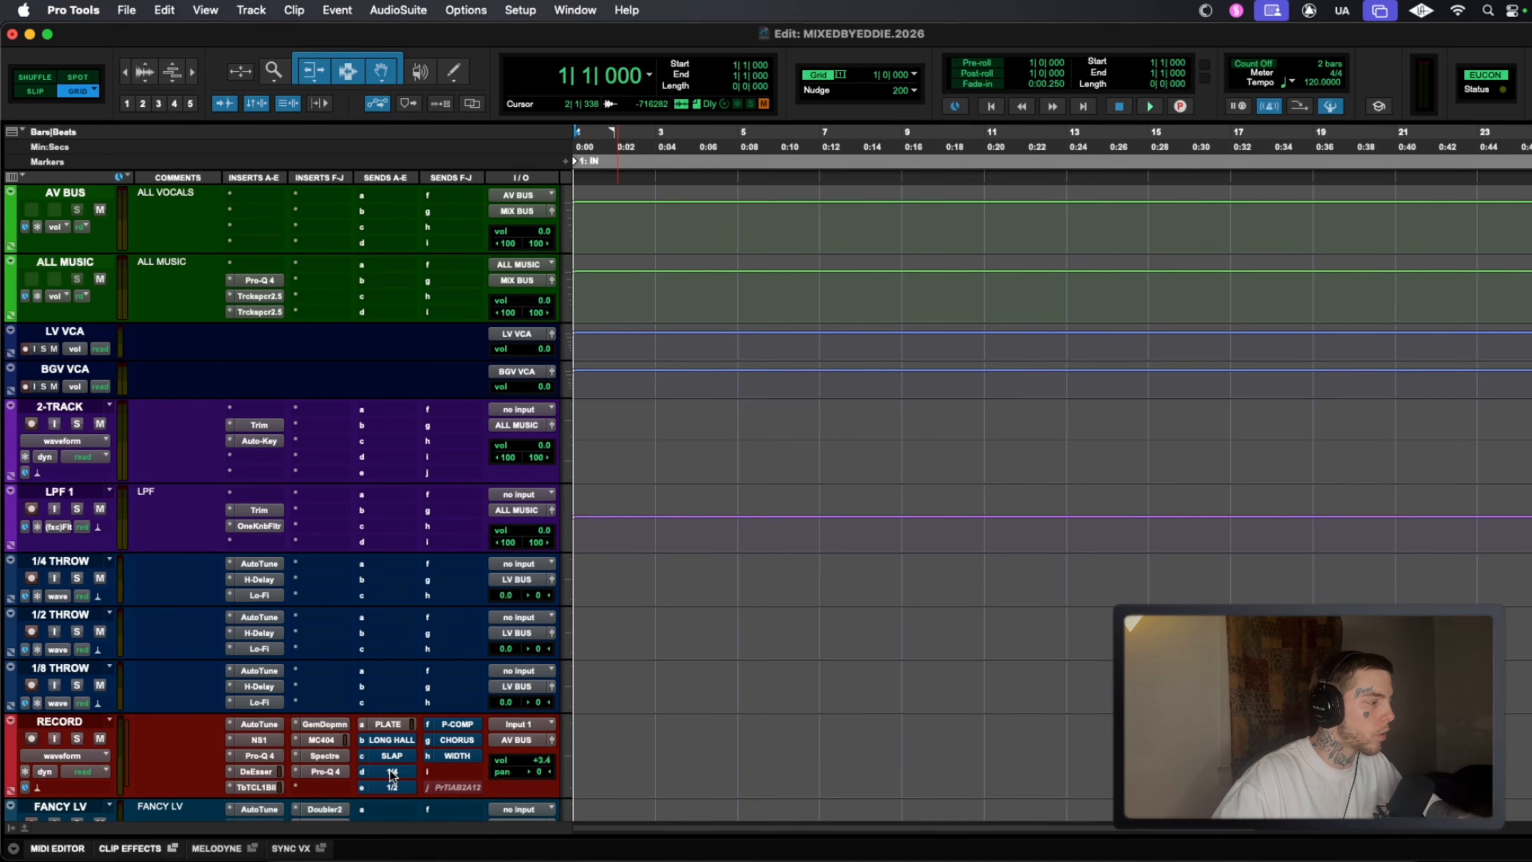
scroll(856, 534, "up", 4)
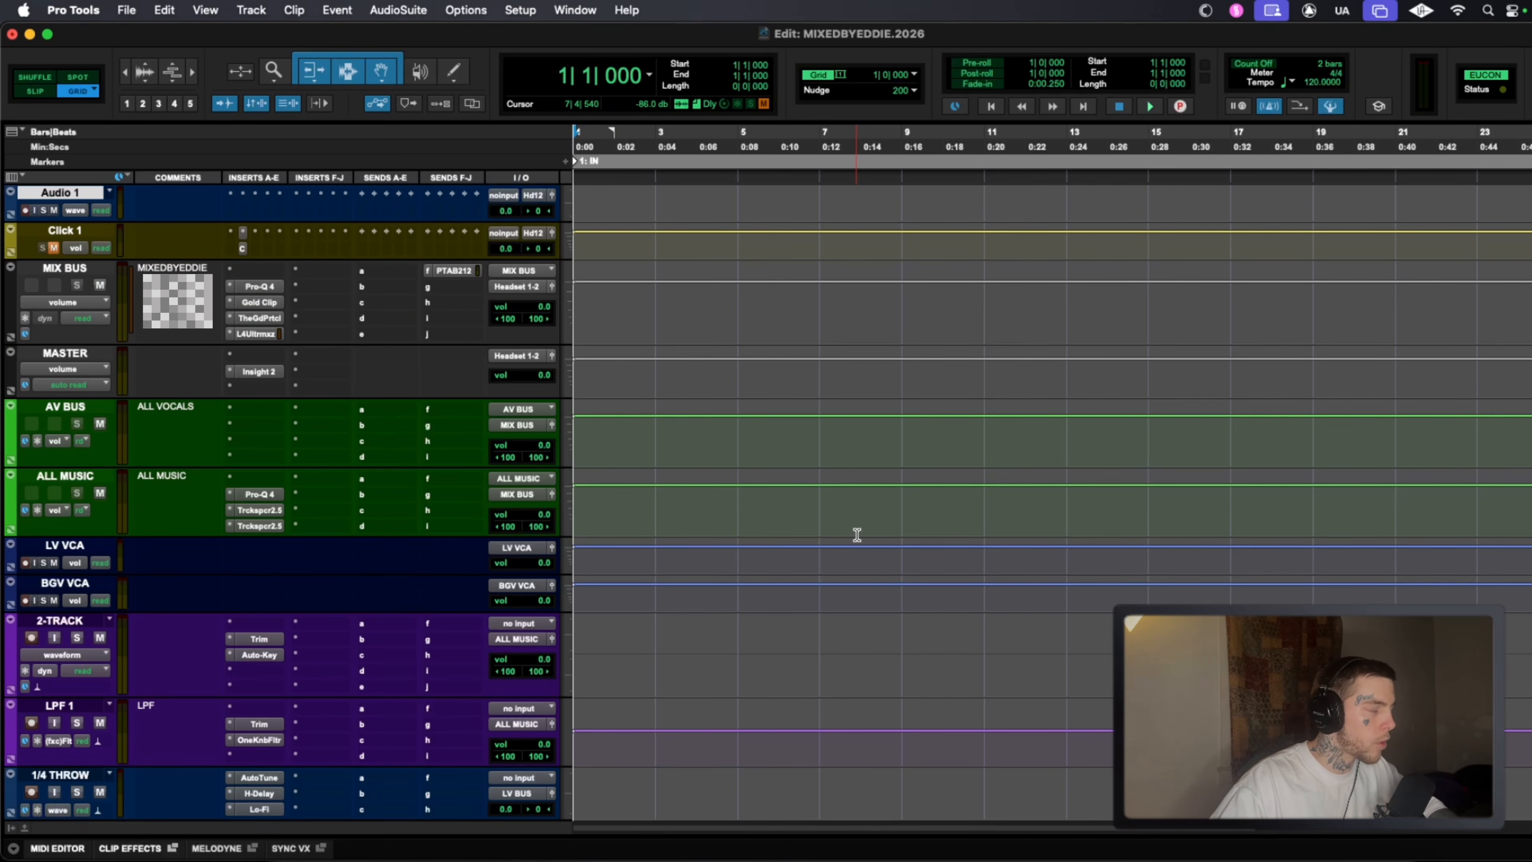